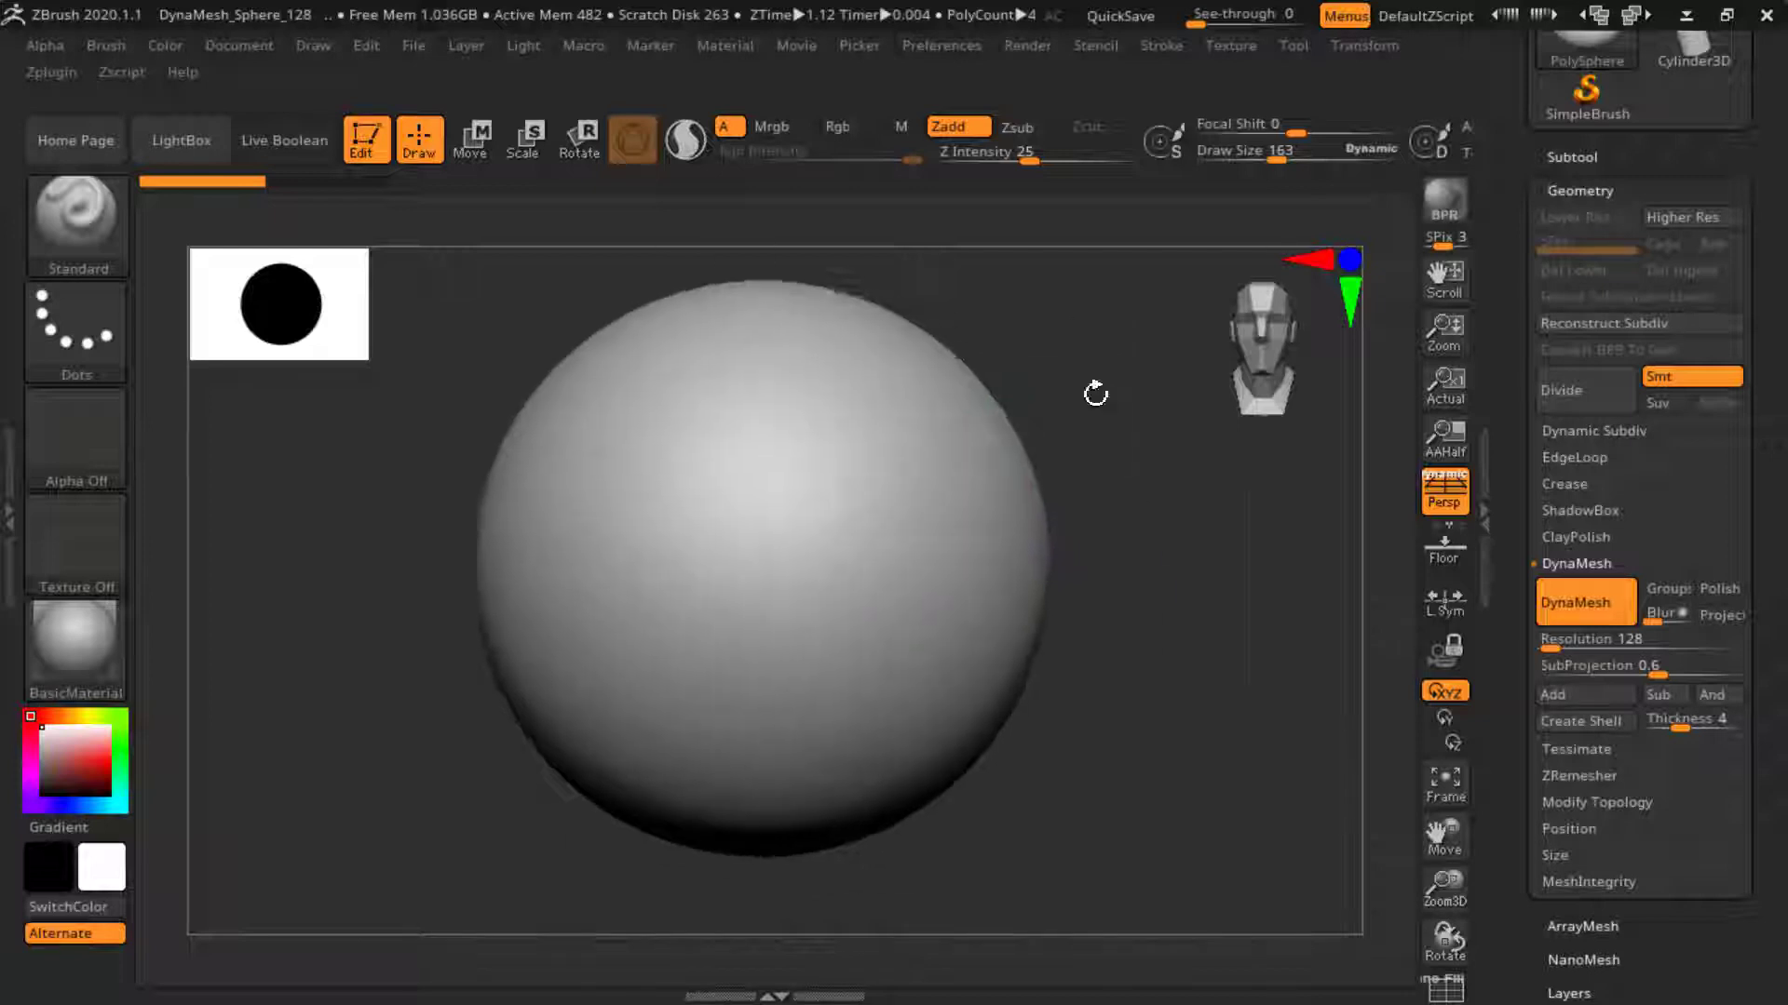
- Enlarge the brush and sculpt broad dents into the DynaMesh sphere
{"action": "key", "text": "space"}
{"action": "mouse_move", "coordinate": [1055, 635]}
{"action": "left_mouse_down"}
{"action": "mouse_move", "coordinate": [1042, 479]}
{"action": "mouse_move", "coordinate": [1089, 531]}
{"action": "mouse_move", "coordinate": [961, 434]}
{"action": "mouse_move", "coordinate": [1143, 576]}
{"action": "mouse_move", "coordinate": [870, 687]}
{"action": "mouse_move", "coordinate": [989, 679]}
{"action": "mouse_move", "coordinate": [790, 578]}
{"action": "mouse_move", "coordinate": [1205, 577]}
{"action": "left_mouse_up"}
{"action": "key", "text": "ctrl+shift+z"}
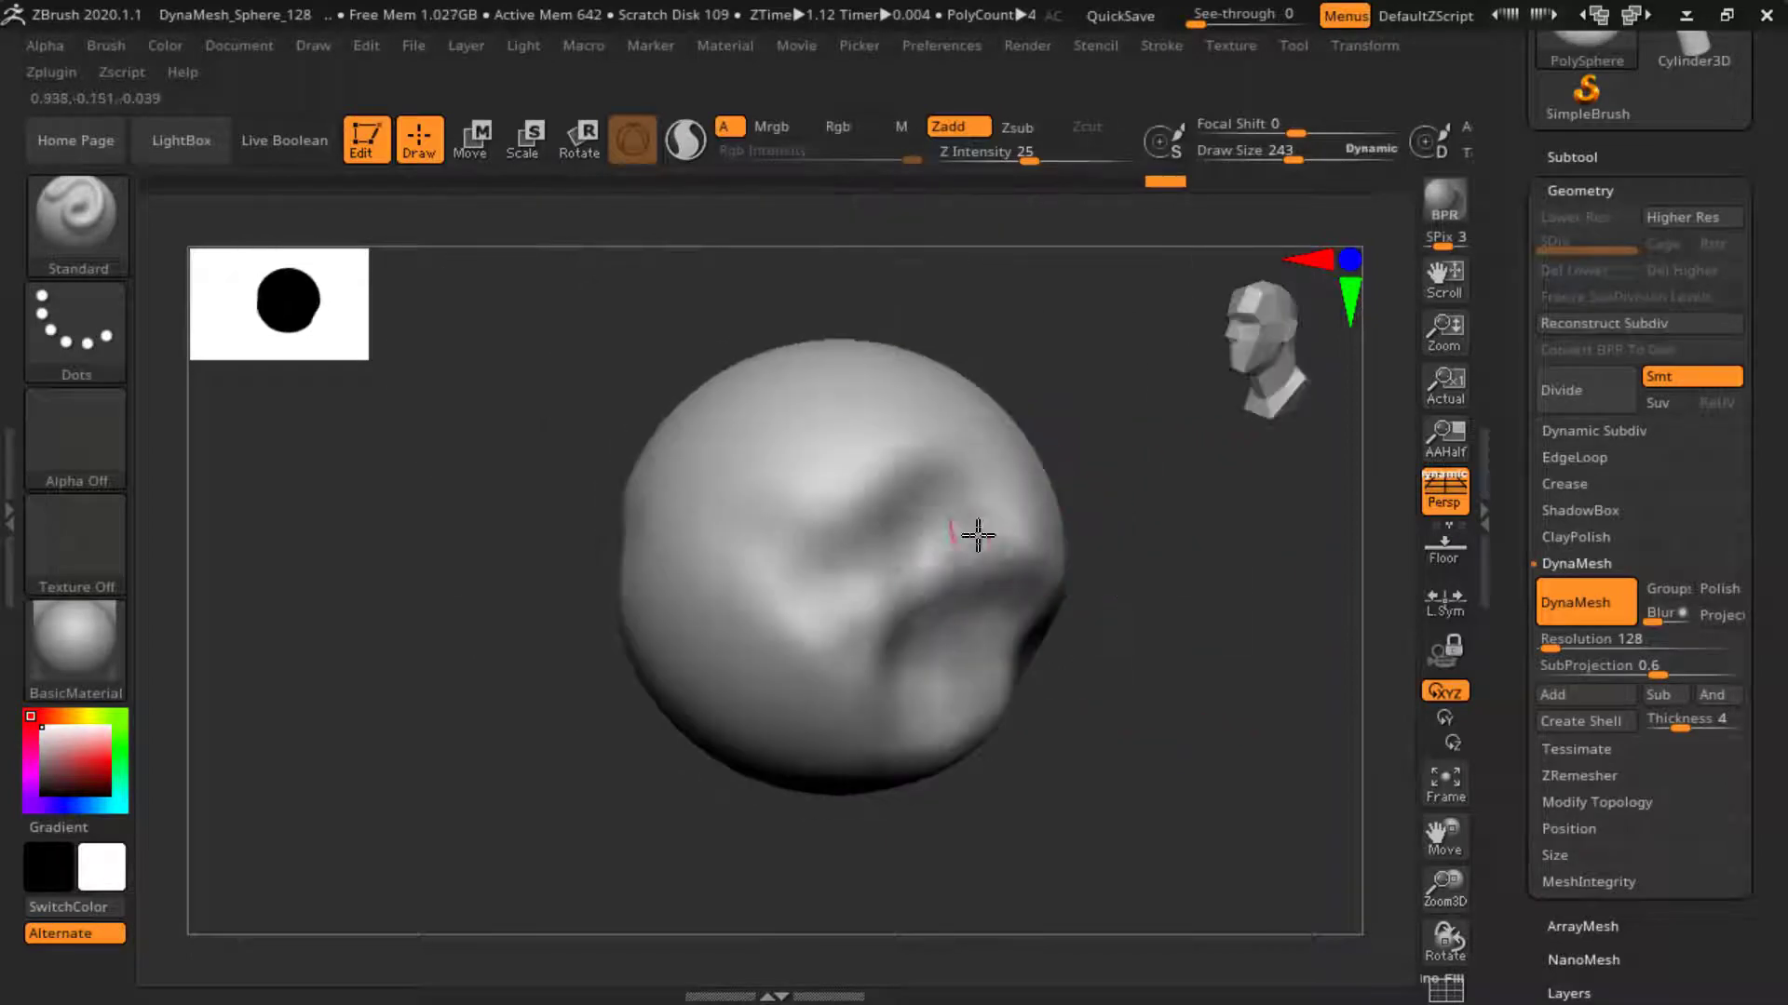
{"action": "key", "text": "ctrl+shift+z"}
{"action": "key", "text": "ctrl+shift+z"}
{"action": "key", "text": "ctrl+shift+z"}
{"action": "mouse_move", "coordinate": [838, 529]}
{"action": "left_mouse_down"}
{"action": "mouse_move", "coordinate": [875, 638]}
{"action": "mouse_move", "coordinate": [1086, 742]}
{"action": "mouse_move", "coordinate": [1033, 544]}
{"action": "left_mouse_up"}
- Pull the sphere into an elongated egg shape with the Move brush
{"action": "key", "text": "b"}
{"action": "key", "text": "m"}
{"action": "key", "text": "v"}
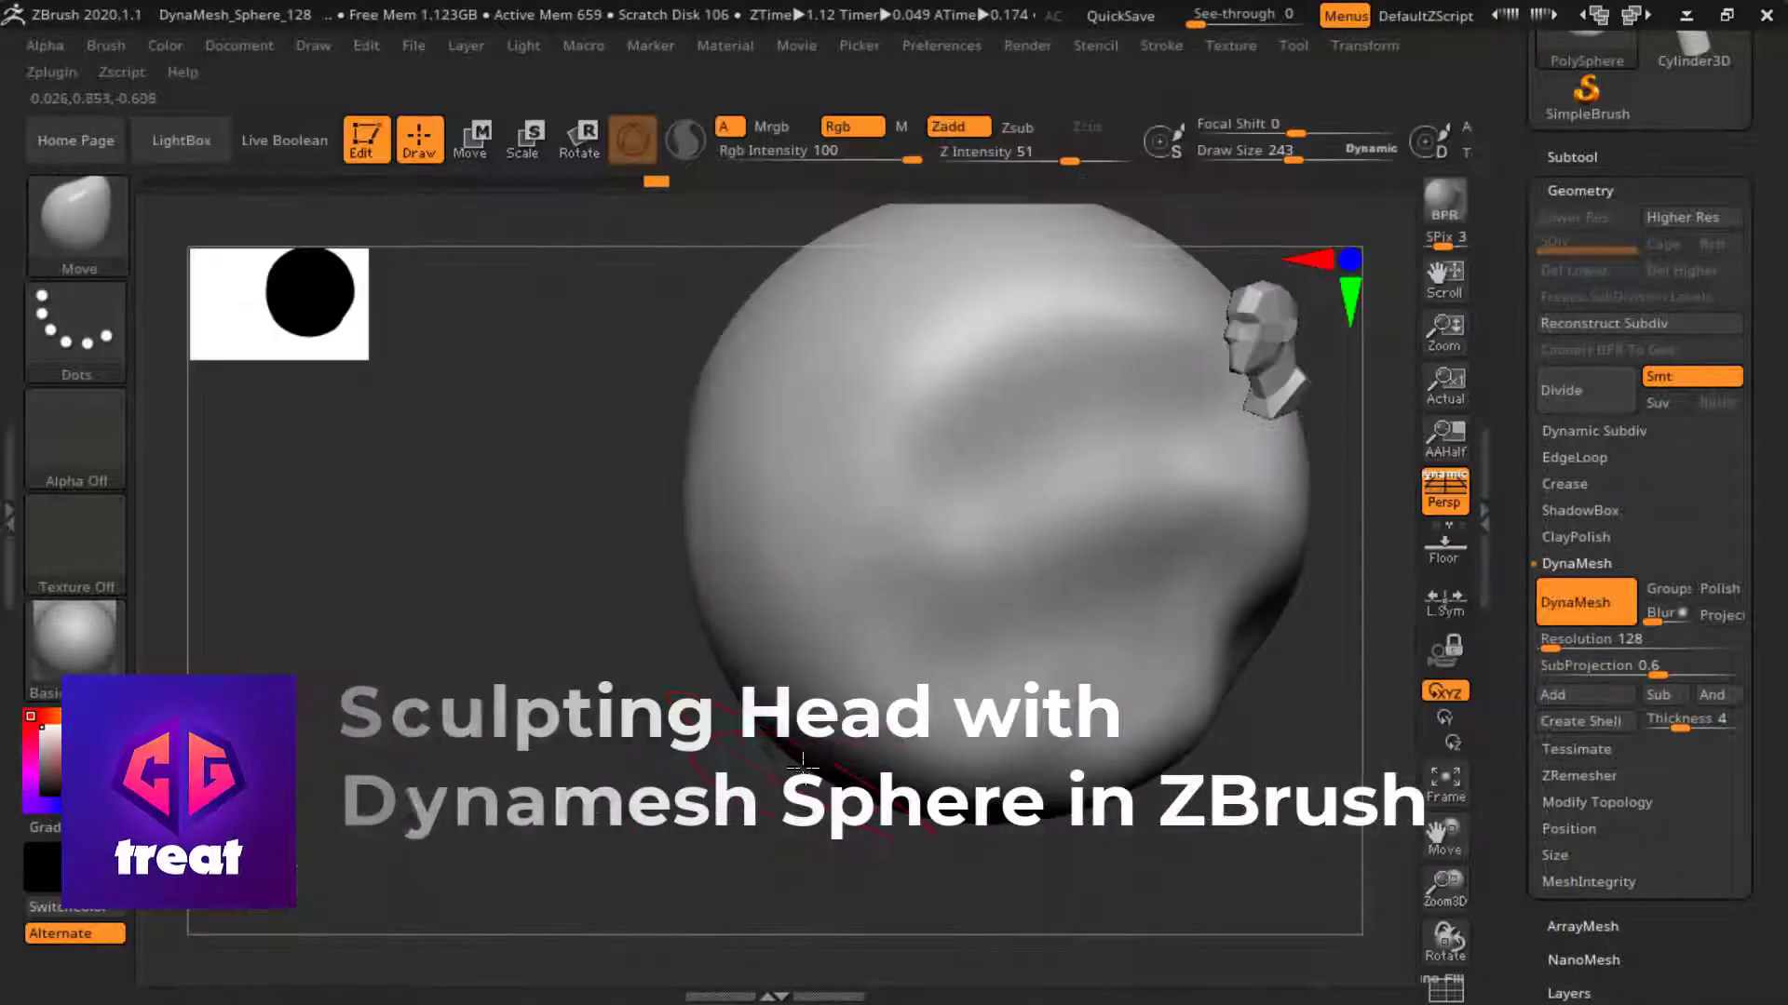
{"action": "mouse_move", "coordinate": [559, 521]}
{"action": "left_mouse_down"}
{"action": "mouse_move", "coordinate": [765, 526]}
{"action": "mouse_move", "coordinate": [796, 800]}
{"action": "mouse_move", "coordinate": [867, 551]}
{"action": "mouse_move", "coordinate": [899, 630]}
{"action": "mouse_move", "coordinate": [957, 591]}
{"action": "mouse_move", "coordinate": [857, 717]}
{"action": "mouse_move", "coordinate": [1022, 596]}
{"action": "left_mouse_up"}
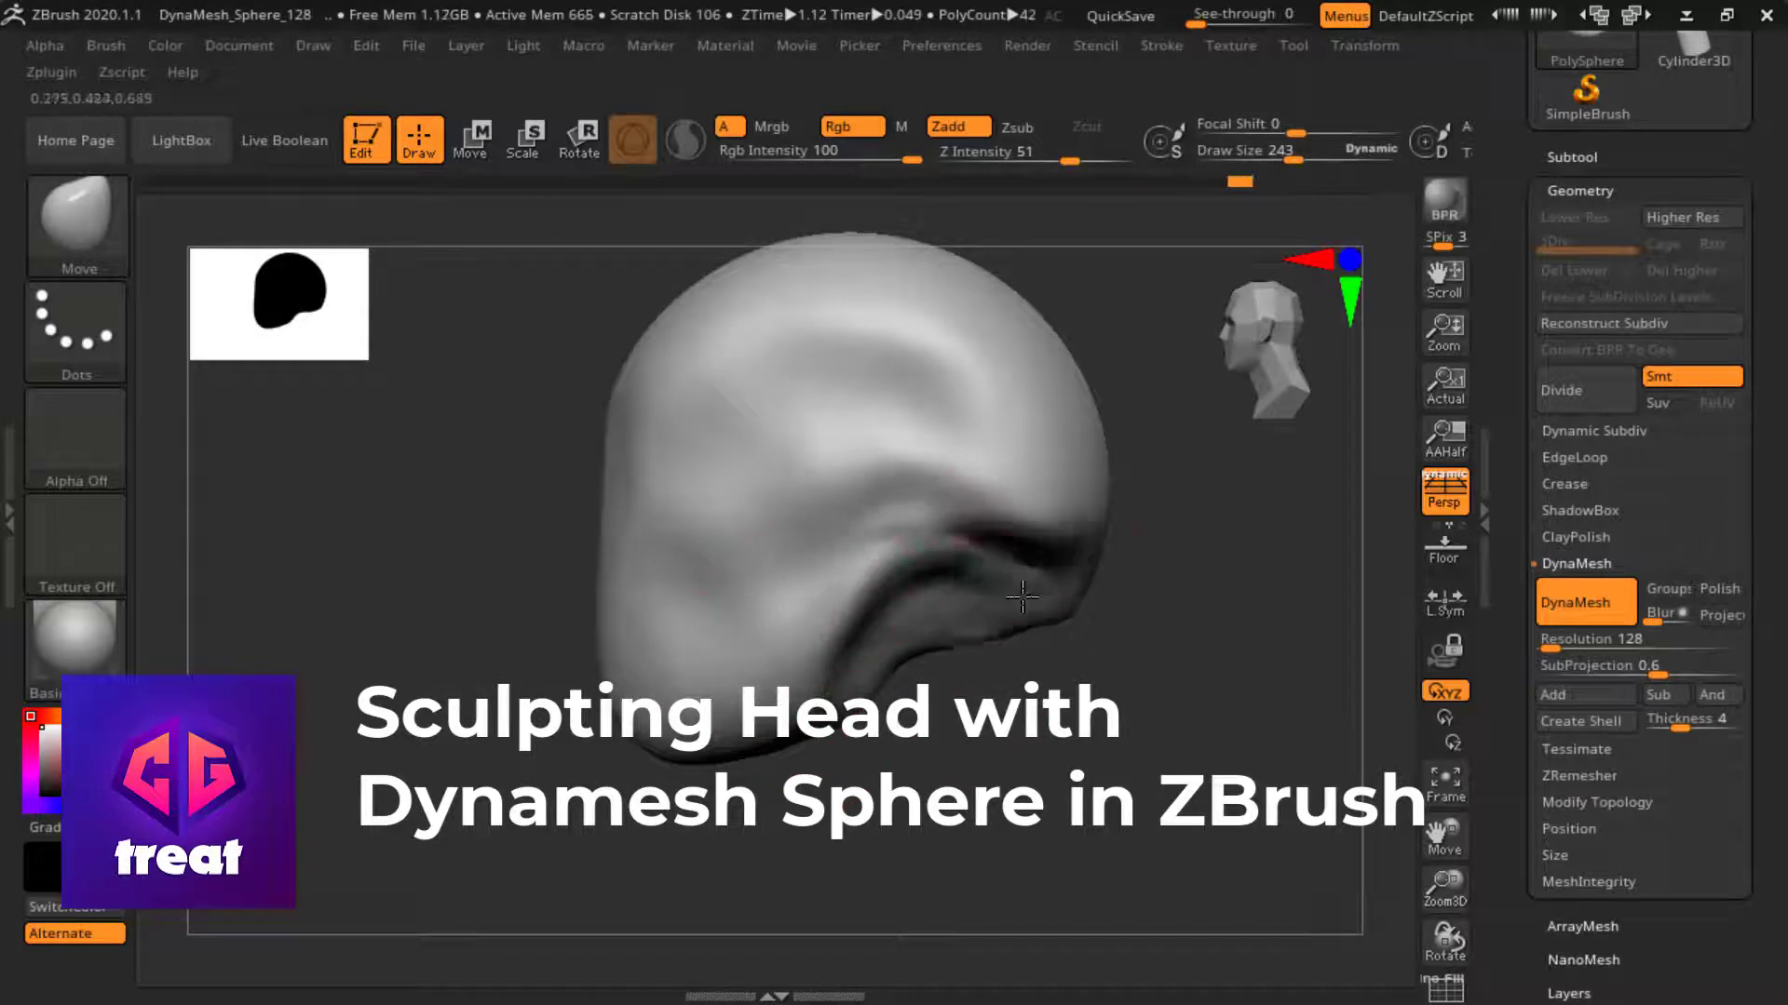
{"action": "left_click_drag", "start_coordinate": [1128, 662], "coordinate": [963, 584]}
- Flatten the sides of the head with TrimDynamic and return to a front view
{"action": "key", "text": "b"}
{"action": "key", "text": "t"}
{"action": "key", "text": "d"}
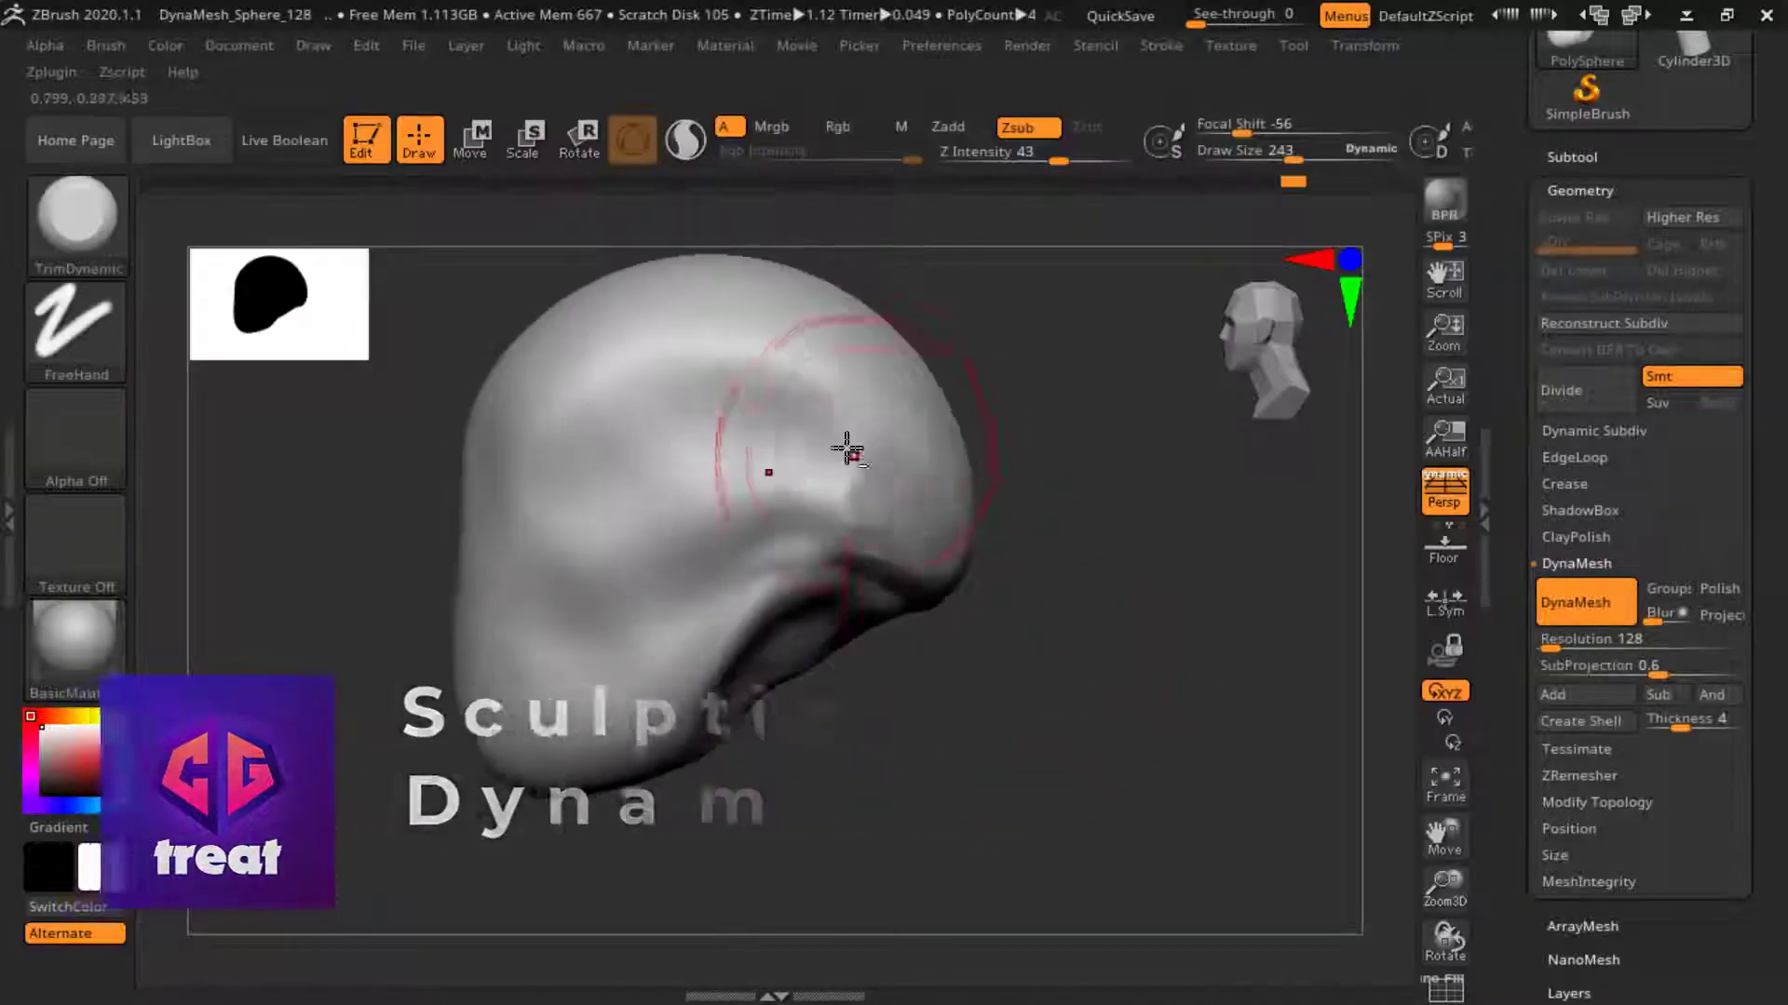
{"action": "mouse_move", "coordinate": [1014, 438]}
{"action": "left_mouse_down"}
{"action": "mouse_move", "coordinate": [1028, 447]}
{"action": "mouse_move", "coordinate": [950, 586]}
{"action": "mouse_move", "coordinate": [810, 543]}
{"action": "left_mouse_up"}
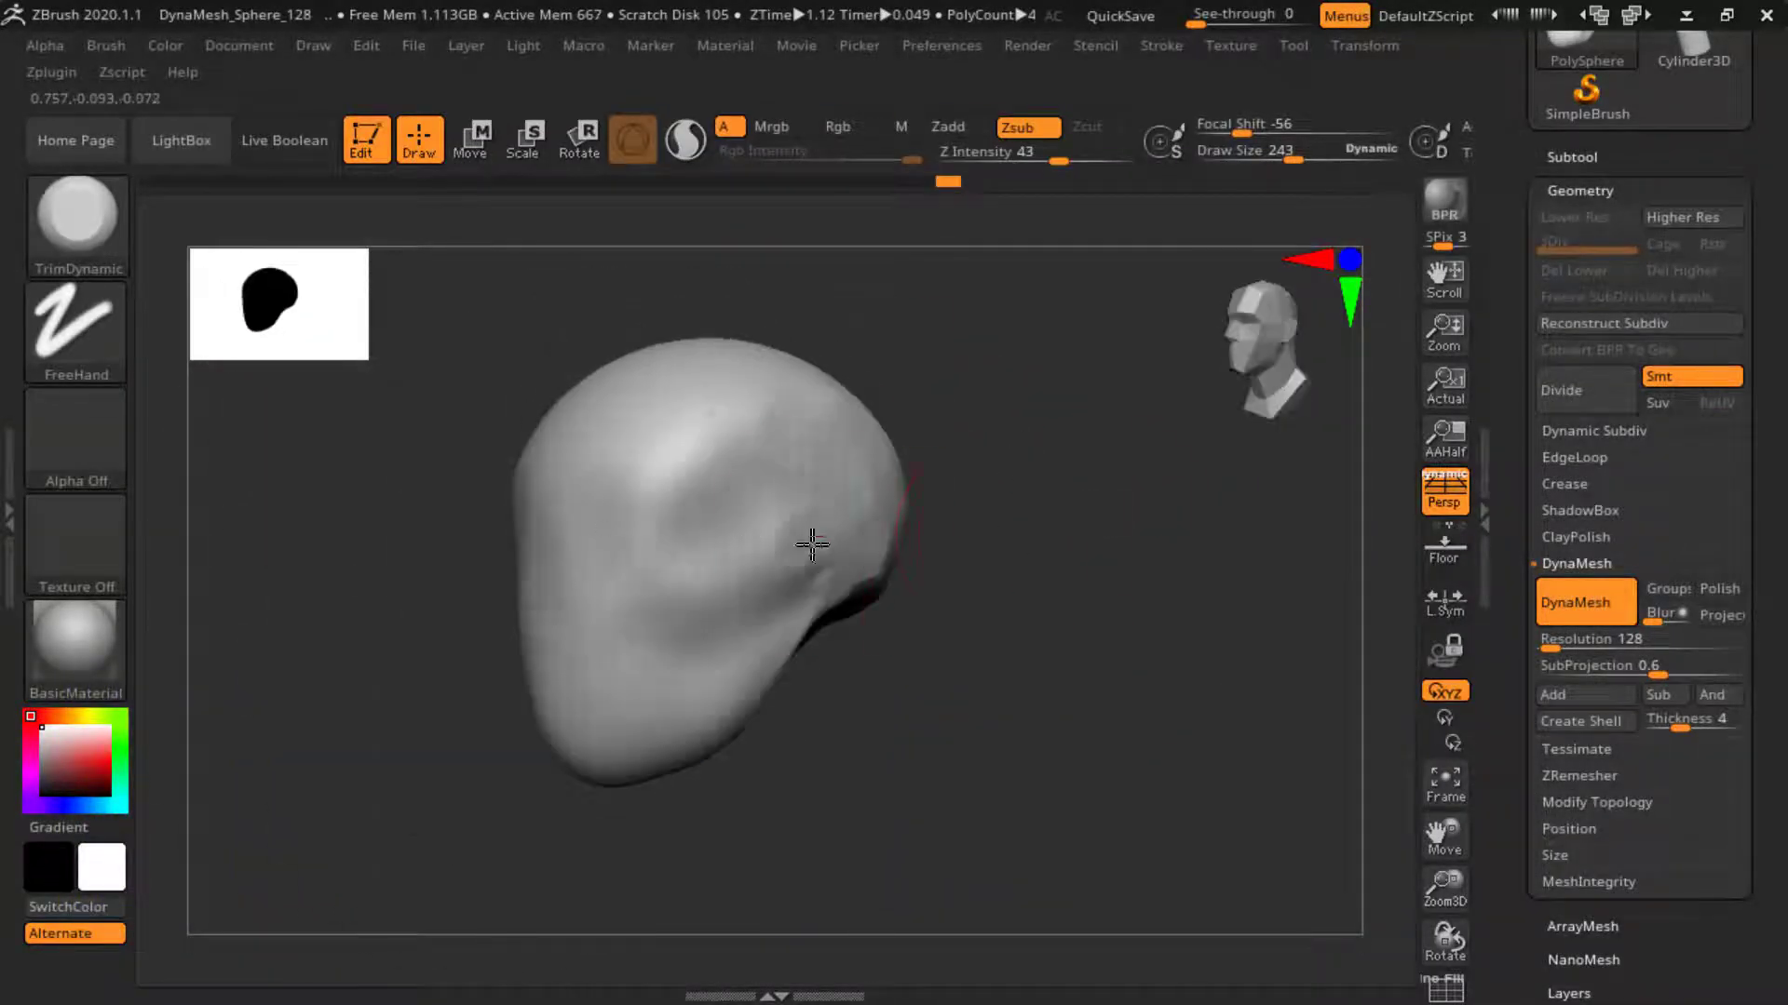
{"action": "mouse_move", "coordinate": [745, 465]}
{"action": "left_mouse_down"}
{"action": "mouse_move", "coordinate": [1070, 587]}
{"action": "mouse_move", "coordinate": [758, 372]}
{"action": "left_mouse_up"}
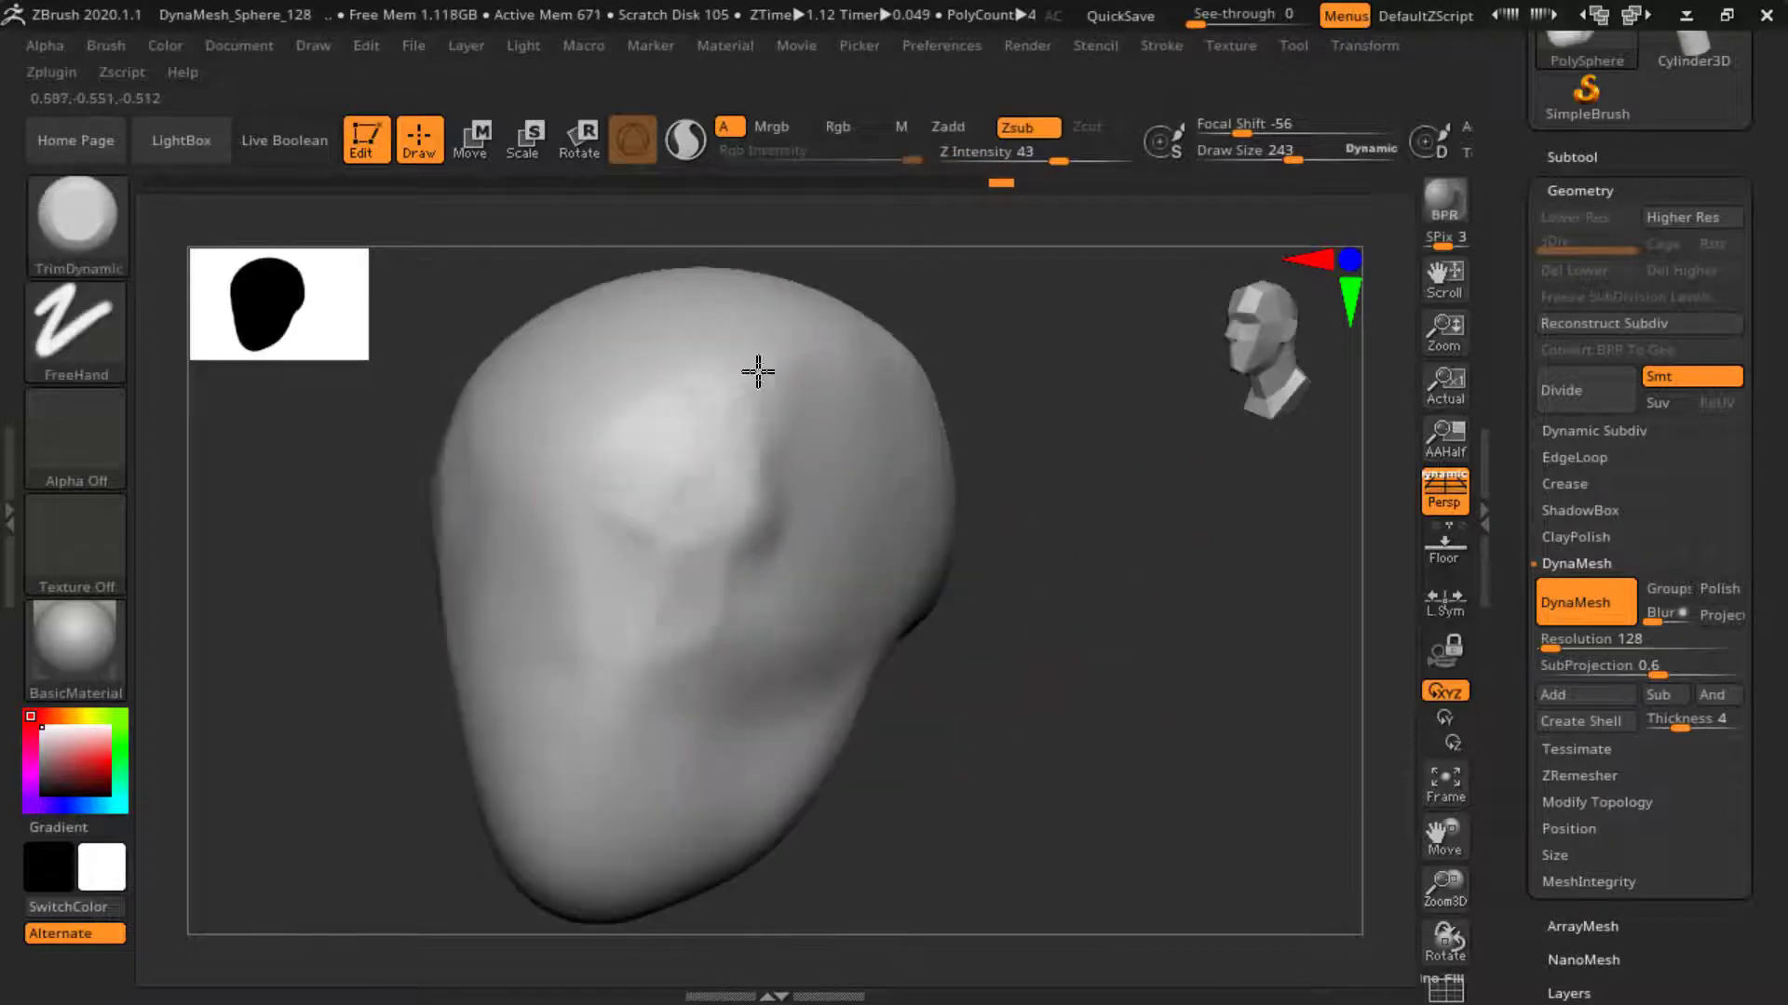
{"action": "left_click_drag", "start_coordinate": [801, 657], "coordinate": [997, 558]}
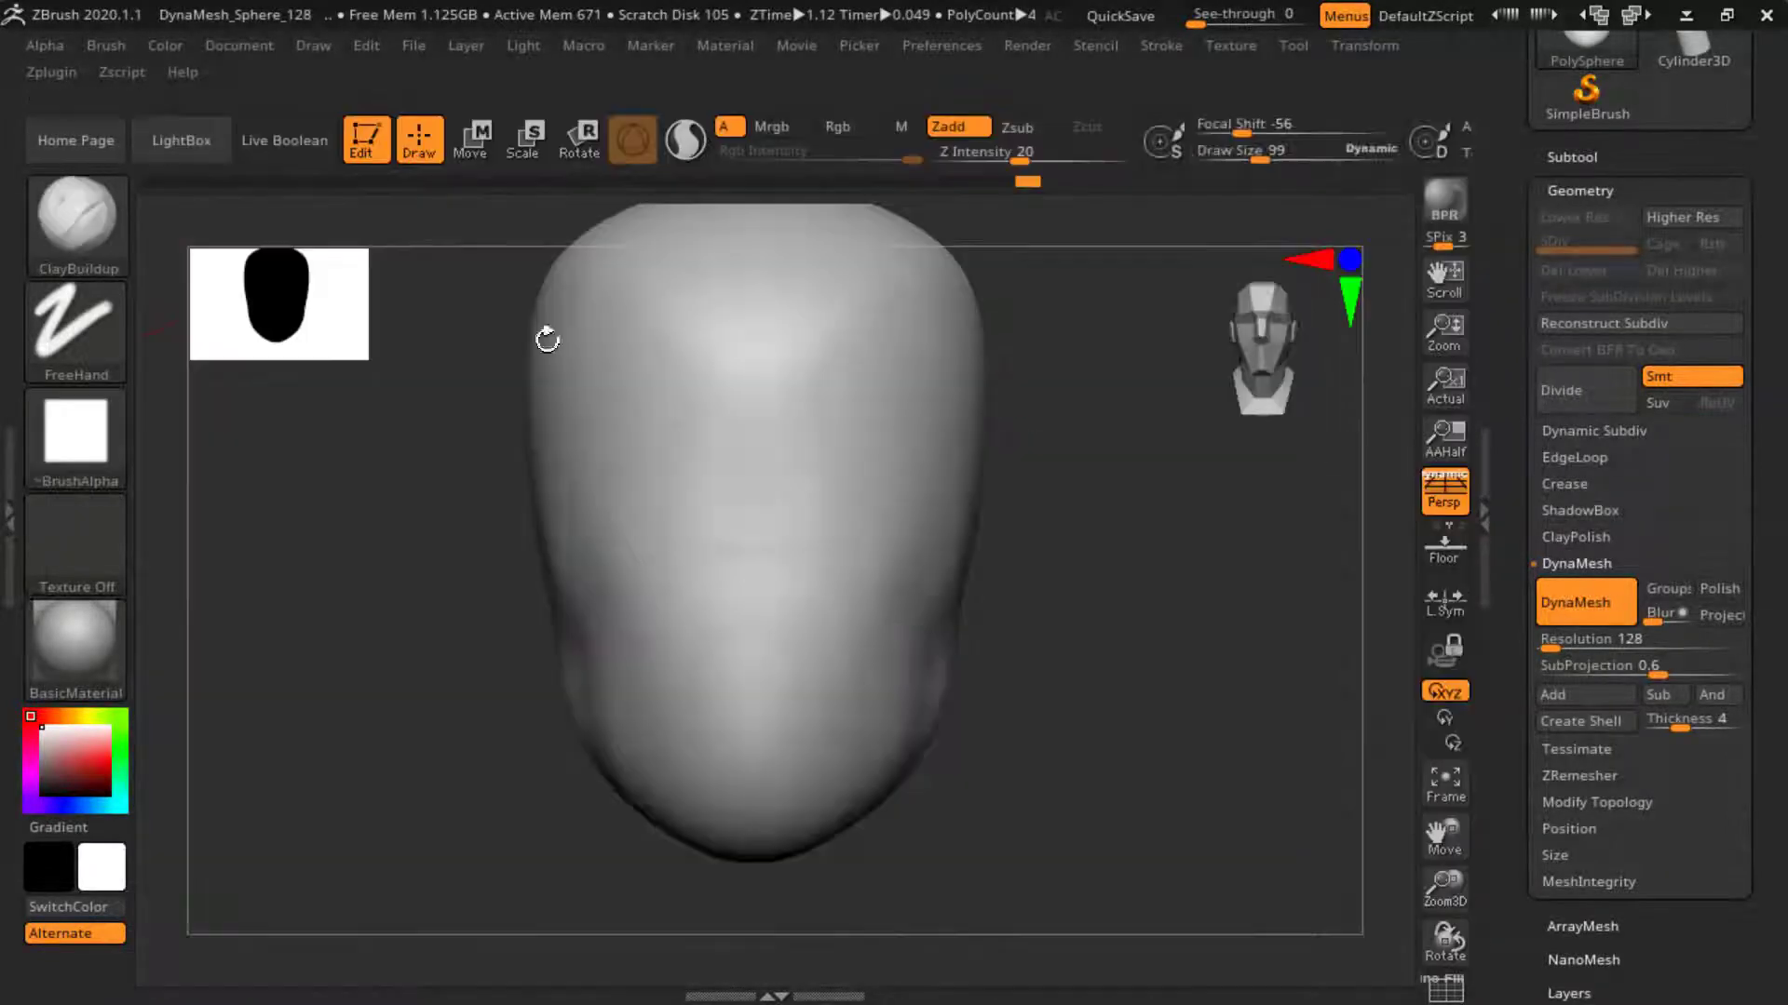
- Press in the two eye sockets and smooth the mouth area
{"action": "left_click", "coordinate": [819, 523], "text": "alt"}
{"action": "mouse_move", "coordinate": [818, 530]}
{"action": "left_mouse_down"}
{"action": "mouse_move", "coordinate": [858, 499]}
{"action": "mouse_move", "coordinate": [799, 475]}
{"action": "left_mouse_up"}
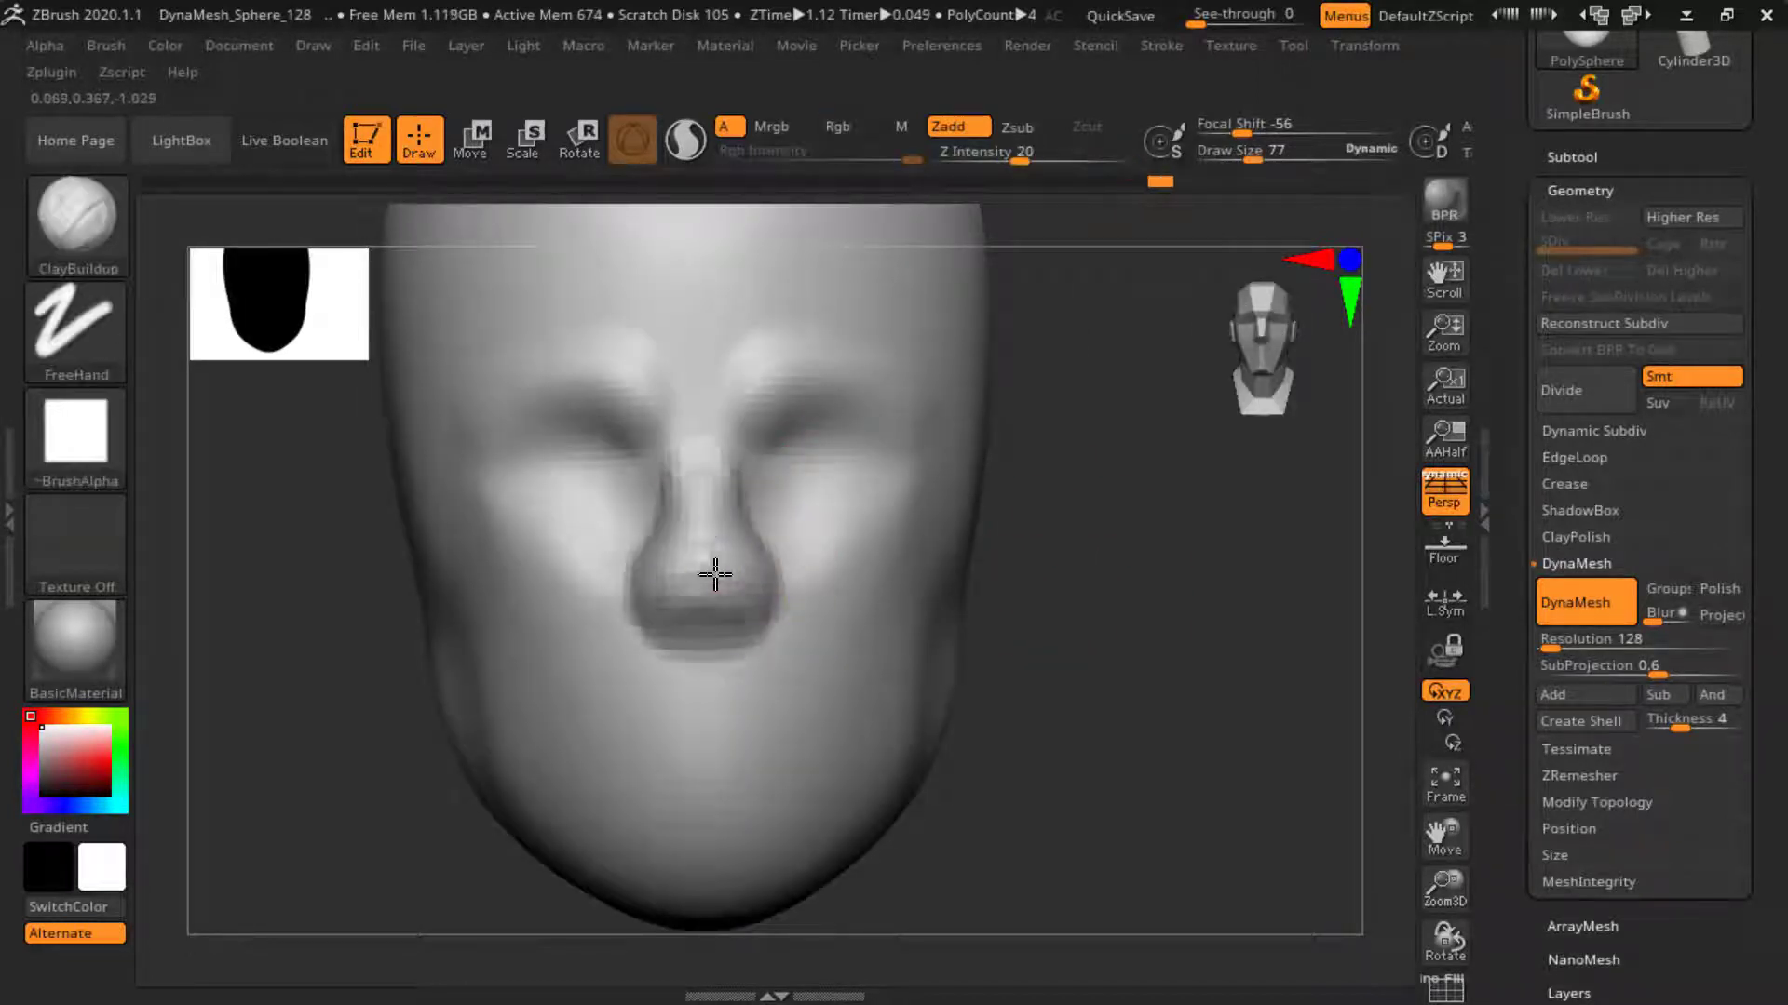
{"action": "mouse_move", "coordinate": [678, 609]}
{"action": "left_mouse_down", "text": "shift"}
{"action": "mouse_move", "coordinate": [727, 623]}
{"action": "mouse_move", "coordinate": [679, 582]}
{"action": "left_mouse_up", "text": "shift"}
{"action": "mouse_move", "coordinate": [1024, 559]}
{"action": "left_mouse_down"}
{"action": "mouse_move", "coordinate": [1098, 518]}
{"action": "mouse_move", "coordinate": [522, 655]}
{"action": "left_mouse_up"}
- Carve the mouth line with corner dents using DamStandard
{"action": "key", "text": "b"}
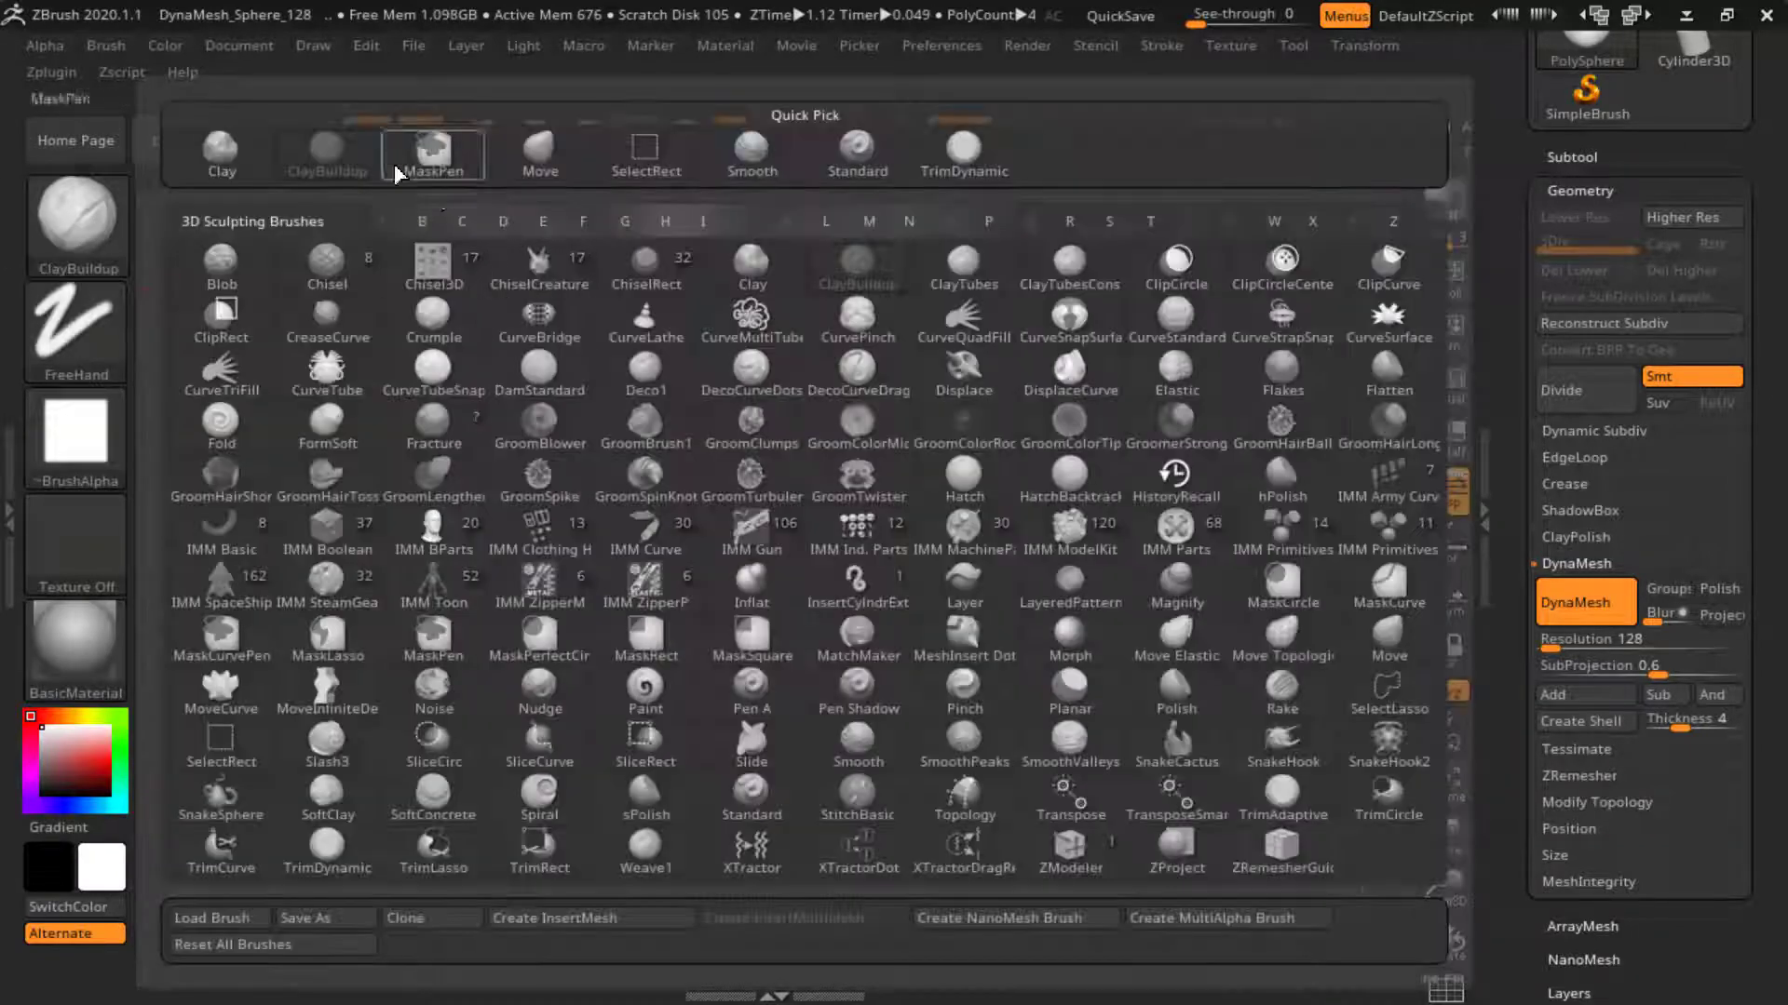
{"action": "left_click", "coordinate": [774, 376]}
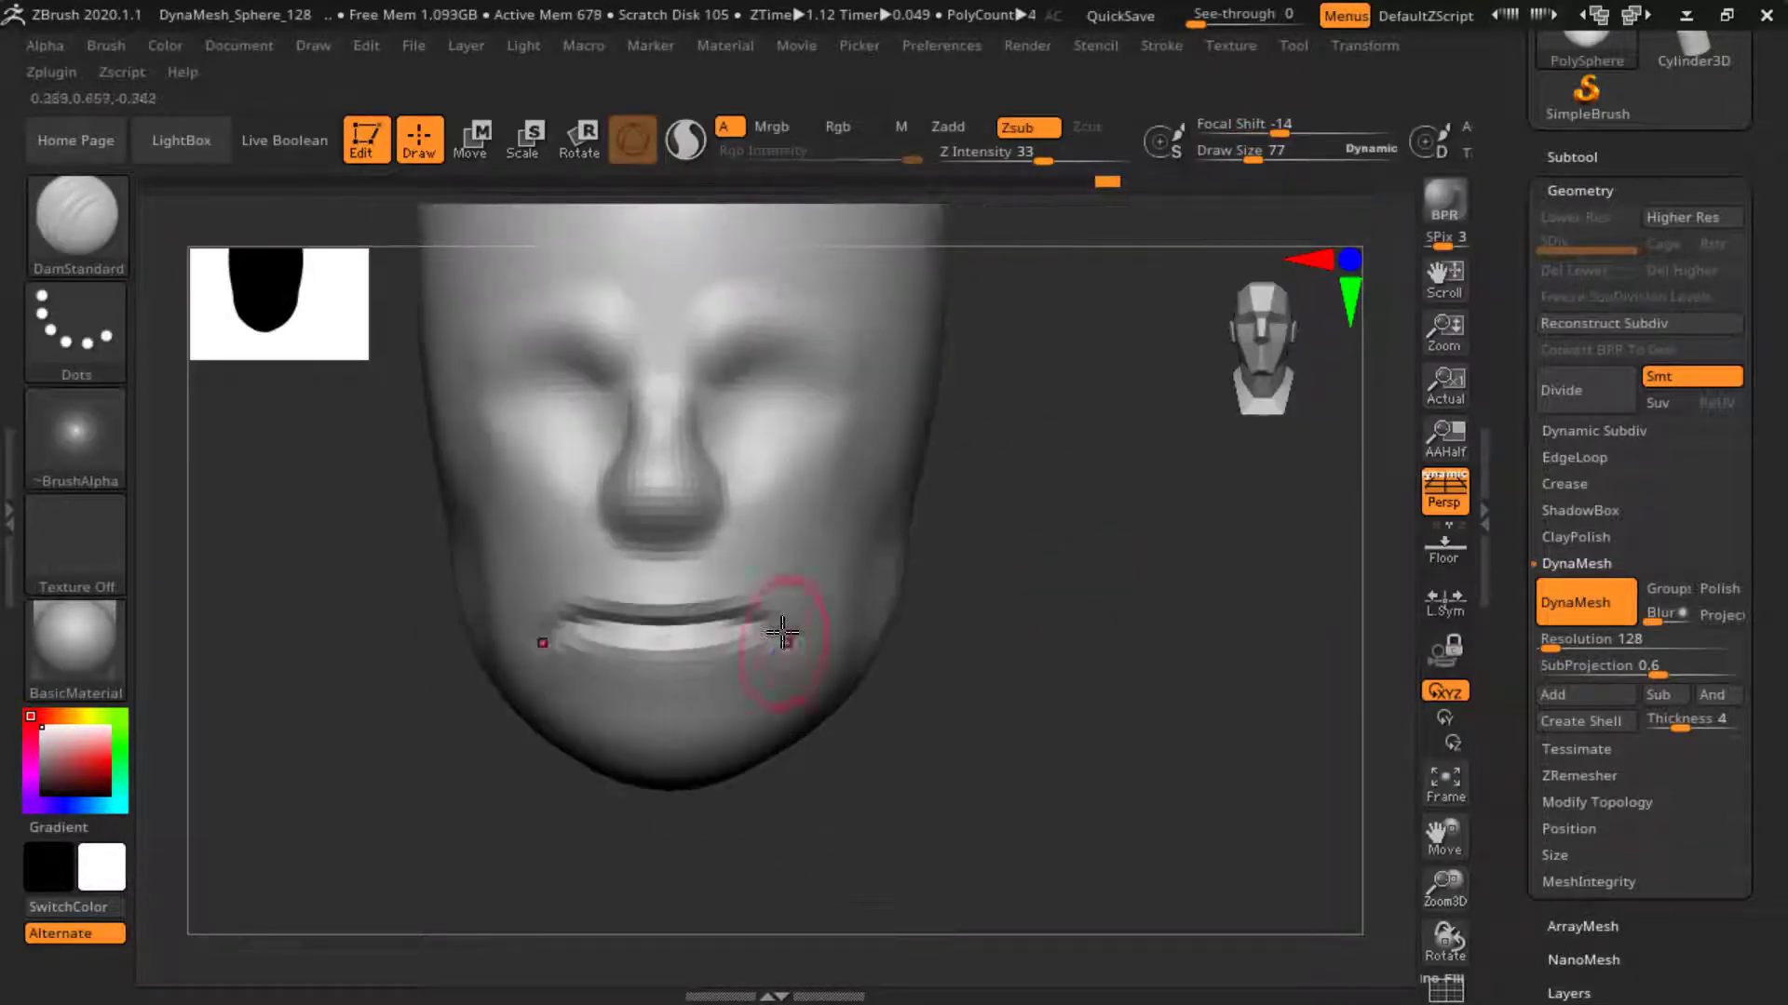
{"action": "left_click", "coordinate": [769, 664]}
{"action": "mouse_move", "coordinate": [780, 612]}
{"action": "right_mouse_down"}
{"action": "mouse_move", "coordinate": [1056, 639]}
{"action": "mouse_move", "coordinate": [710, 630]}
{"action": "right_mouse_up"}
- Undo through the sculpt history to revert the mouth and eye area to an earlier state
{"action": "key", "text": "ctrl"}
{"action": "key", "text": "ctrl+z"}
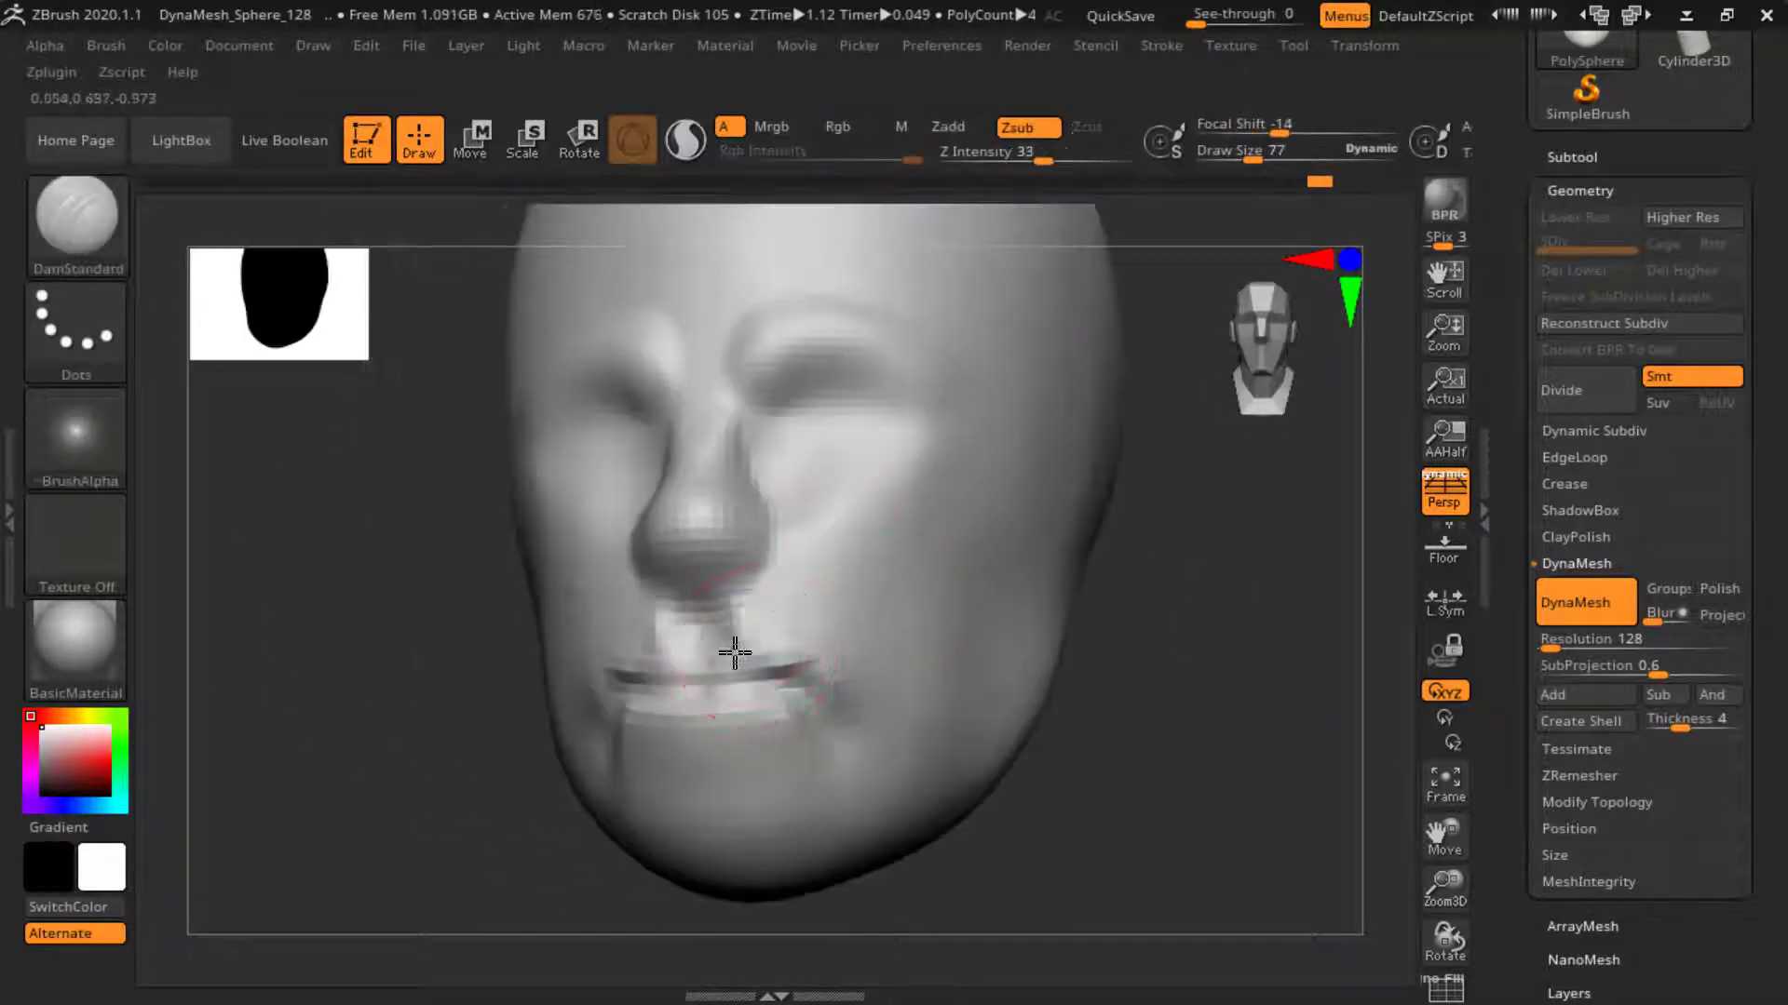
{"action": "key", "text": "ctrl+z"}
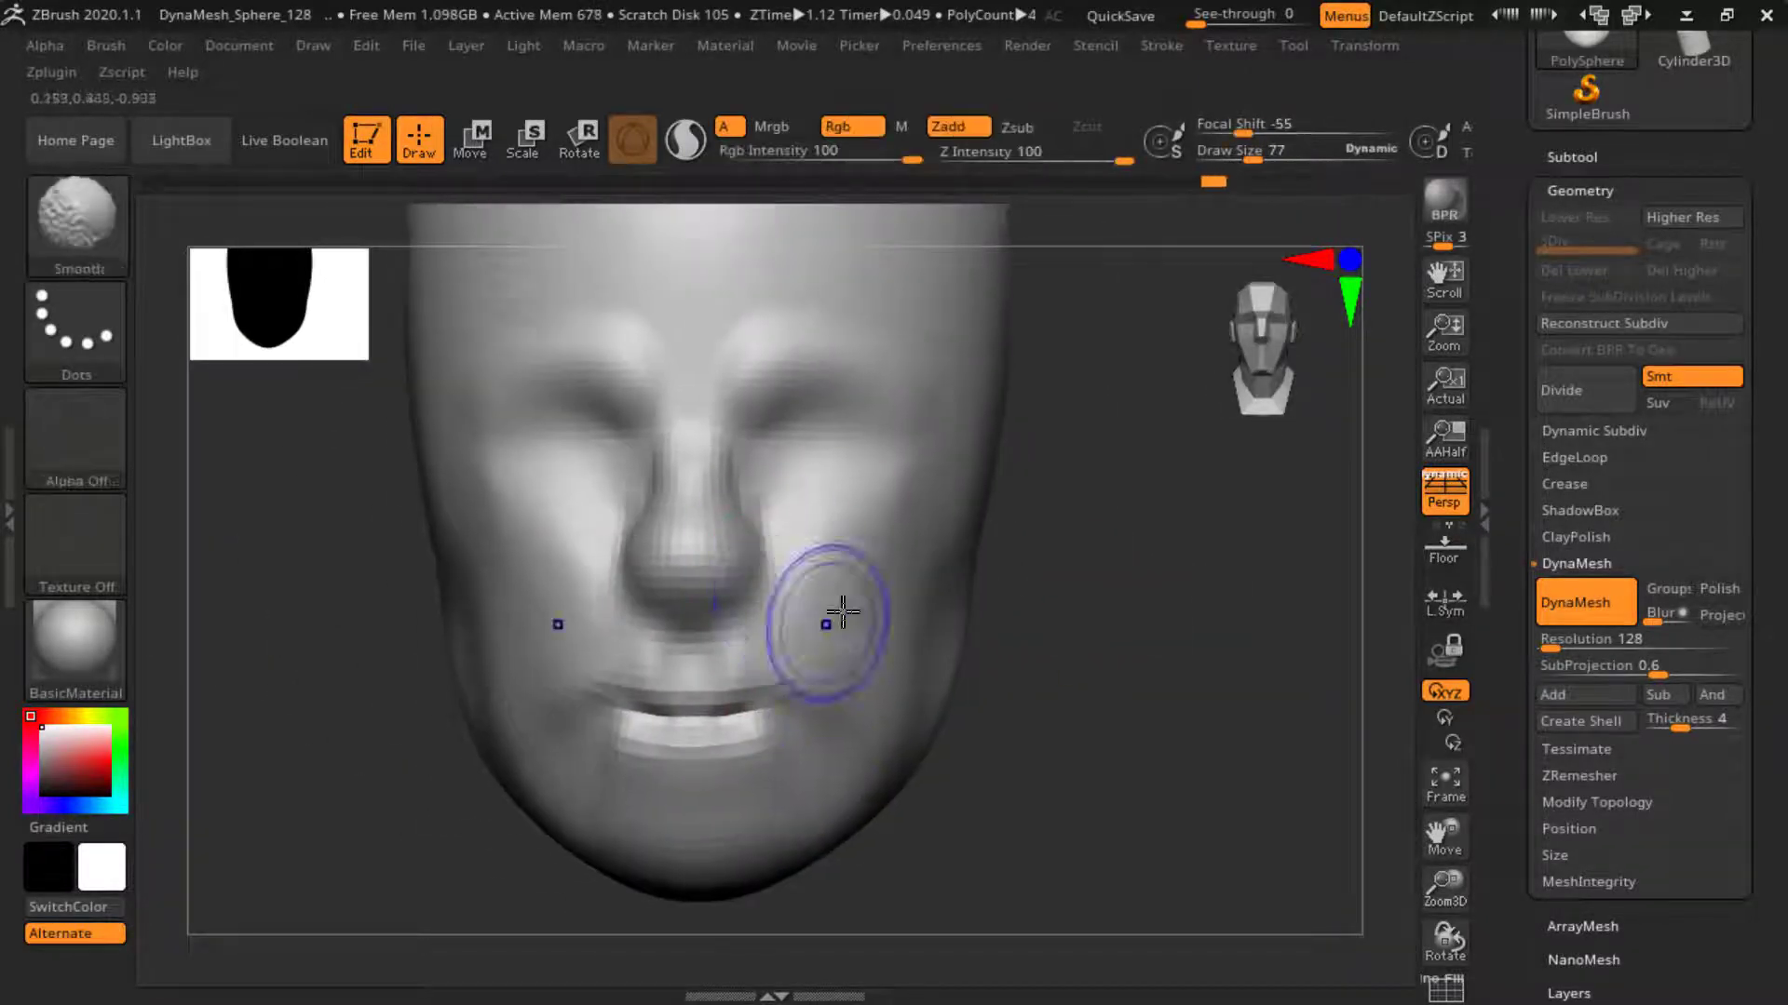
{"action": "key", "text": "ctrl+z"}
{"action": "key", "text": "ctrl+z"}
{"action": "key", "text": "ctrl+z"}
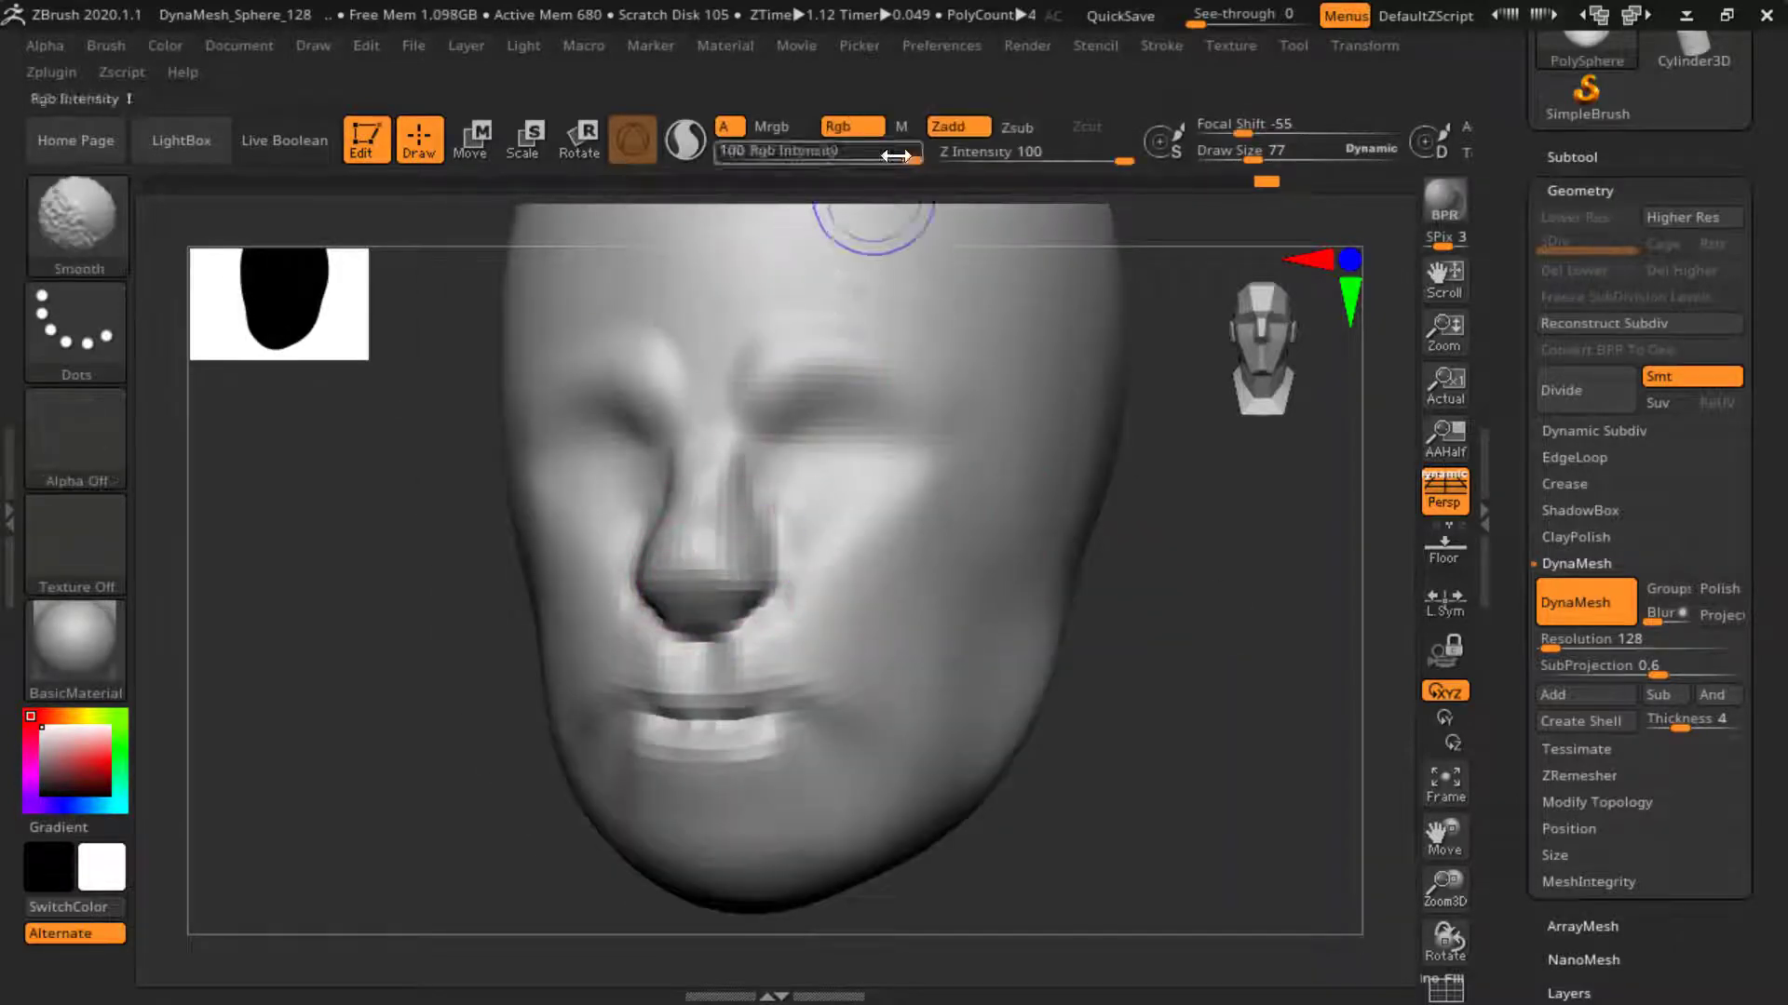
{"action": "key", "text": "ctrl+z"}
{"action": "key", "text": "ctrl+z"}
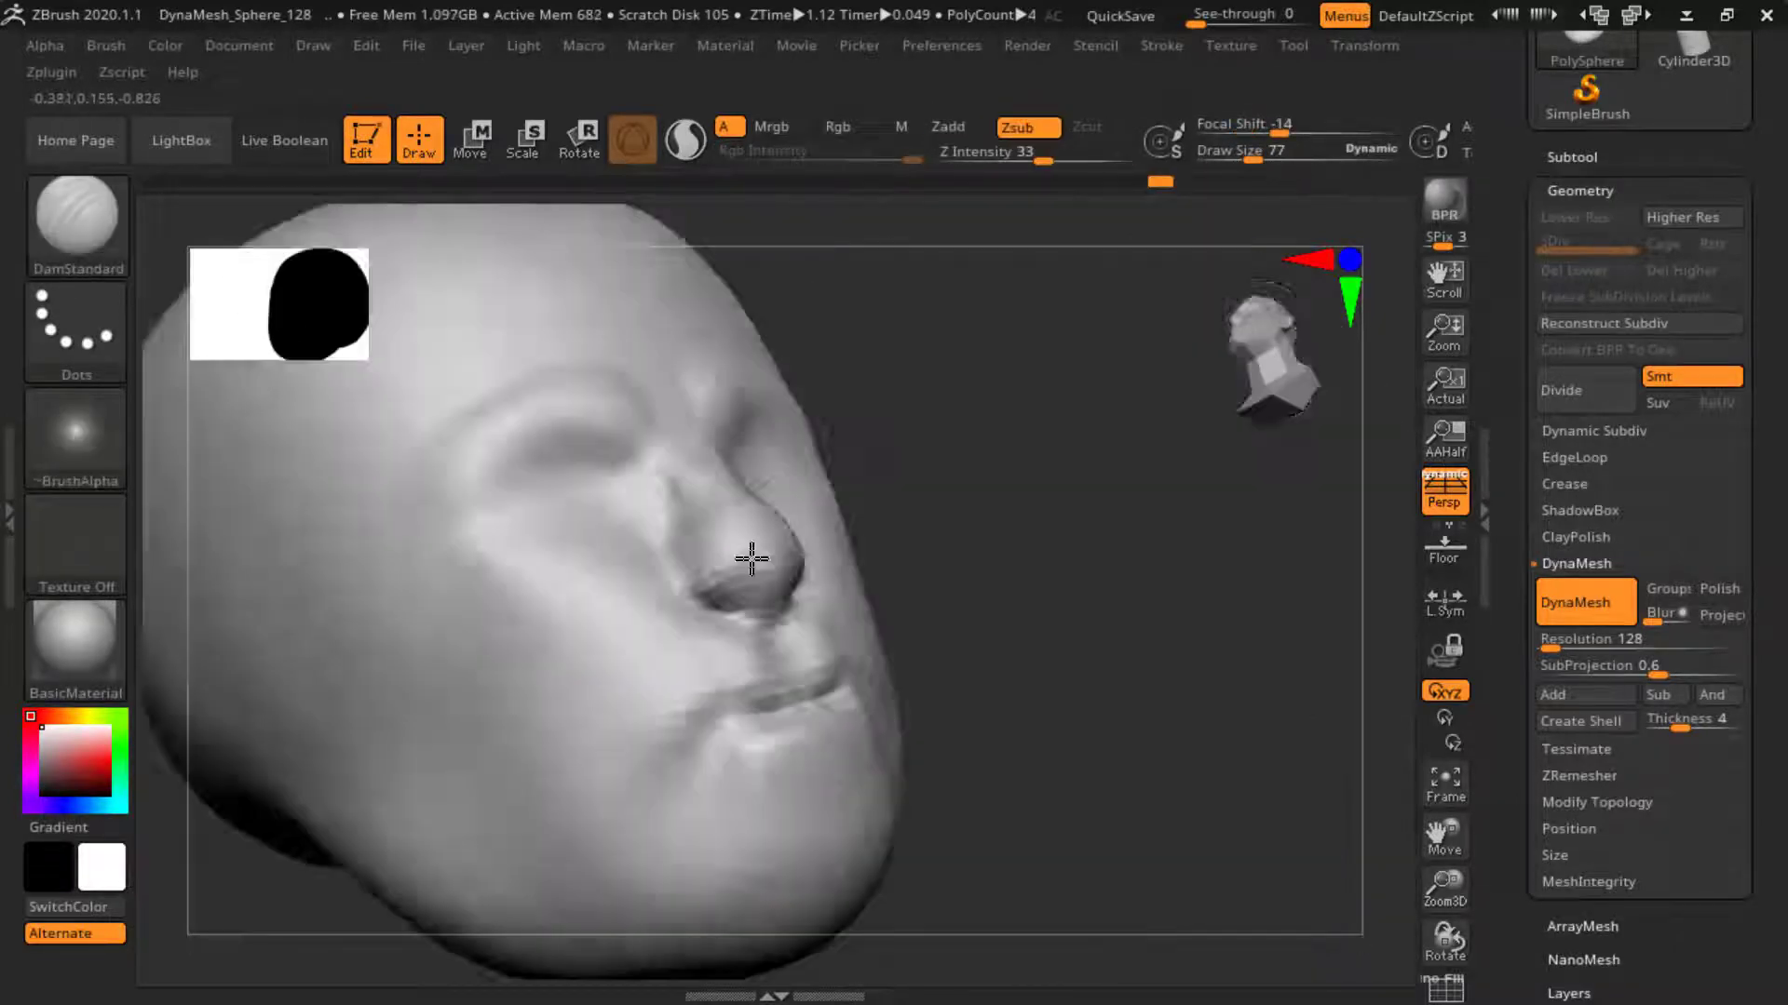
{"action": "key", "text": "ctrl+z"}
{"action": "key", "text": "ctrl+z"}
{"action": "key", "text": "ctrl+z"}
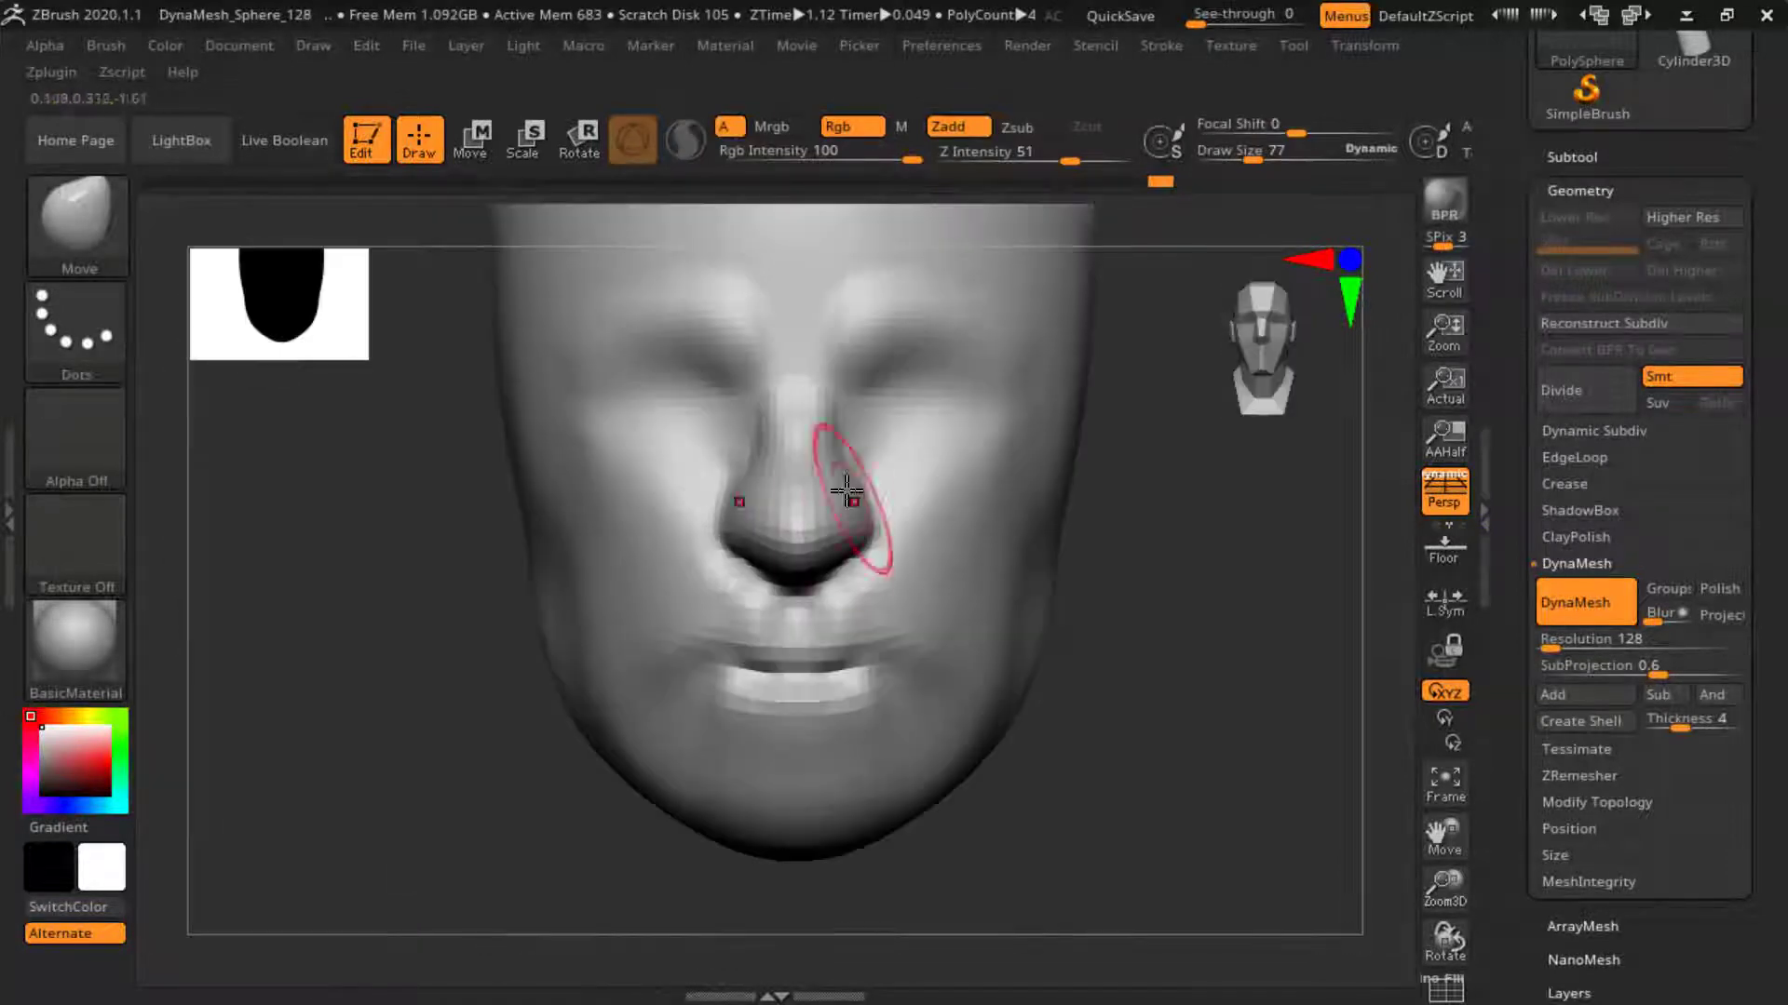
{"action": "key", "text": "ctrl+z"}
{"action": "key", "text": "ctrl+z"}
{"action": "key", "text": "ctrl+z"}
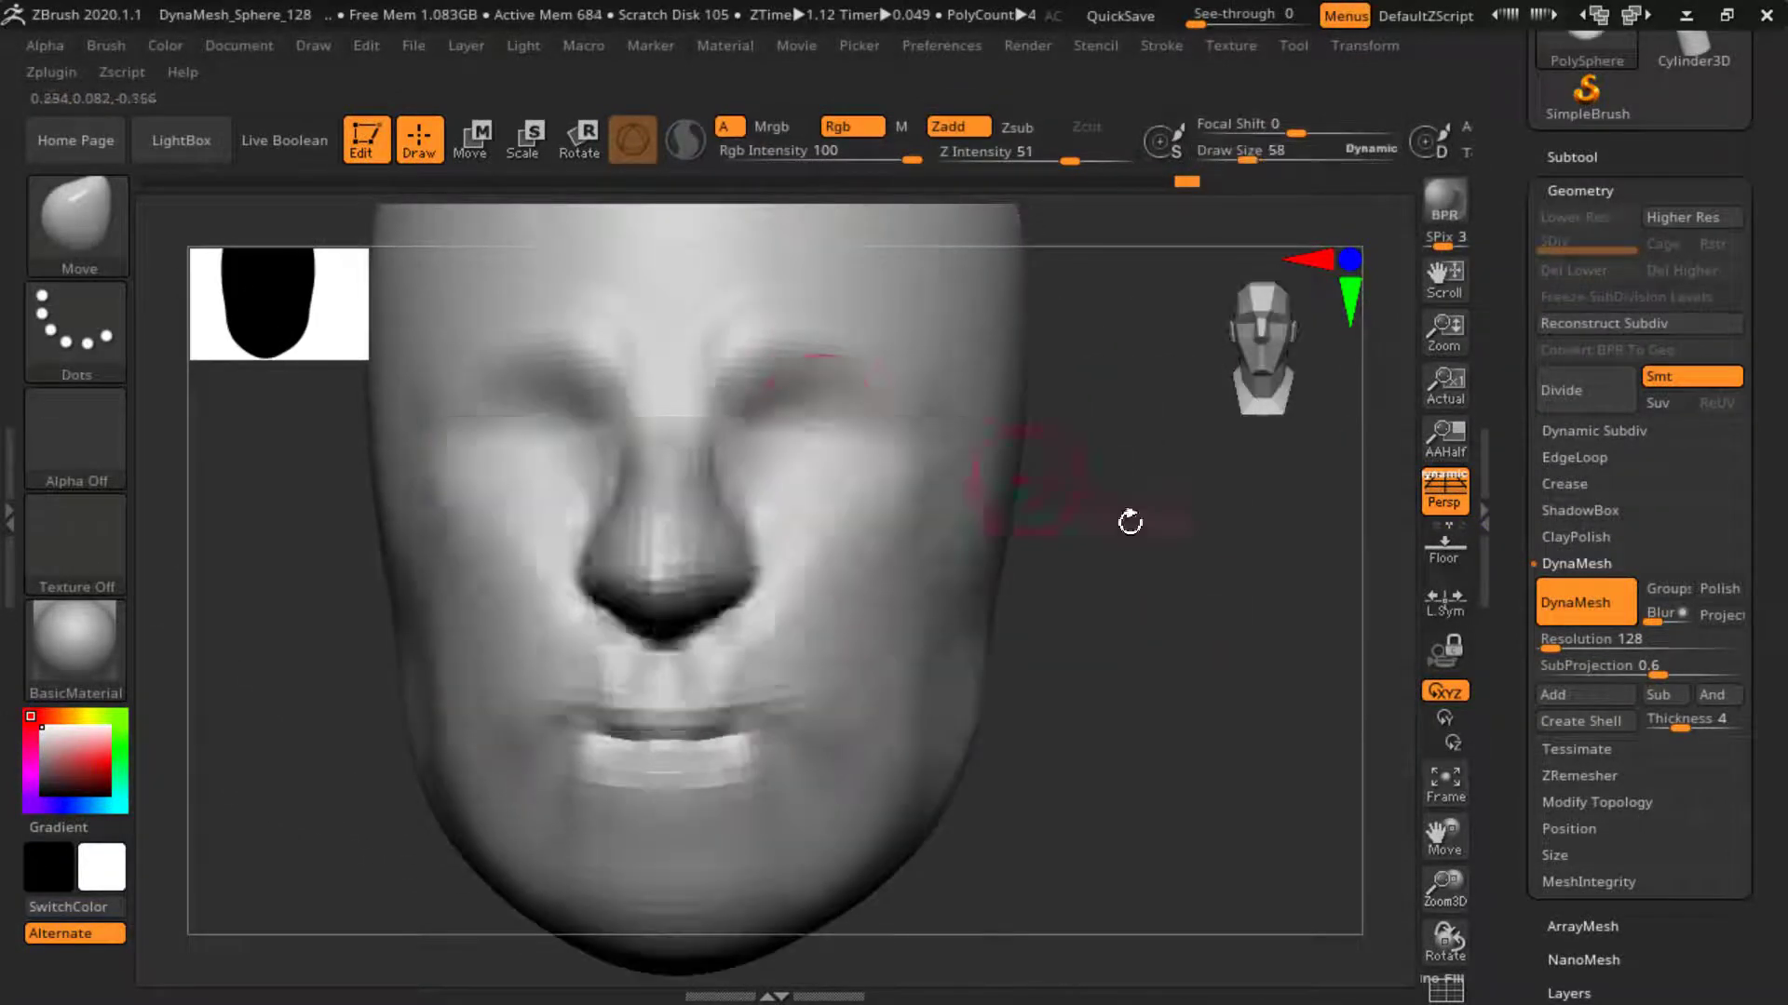
{"action": "key", "text": "ctrl+z"}
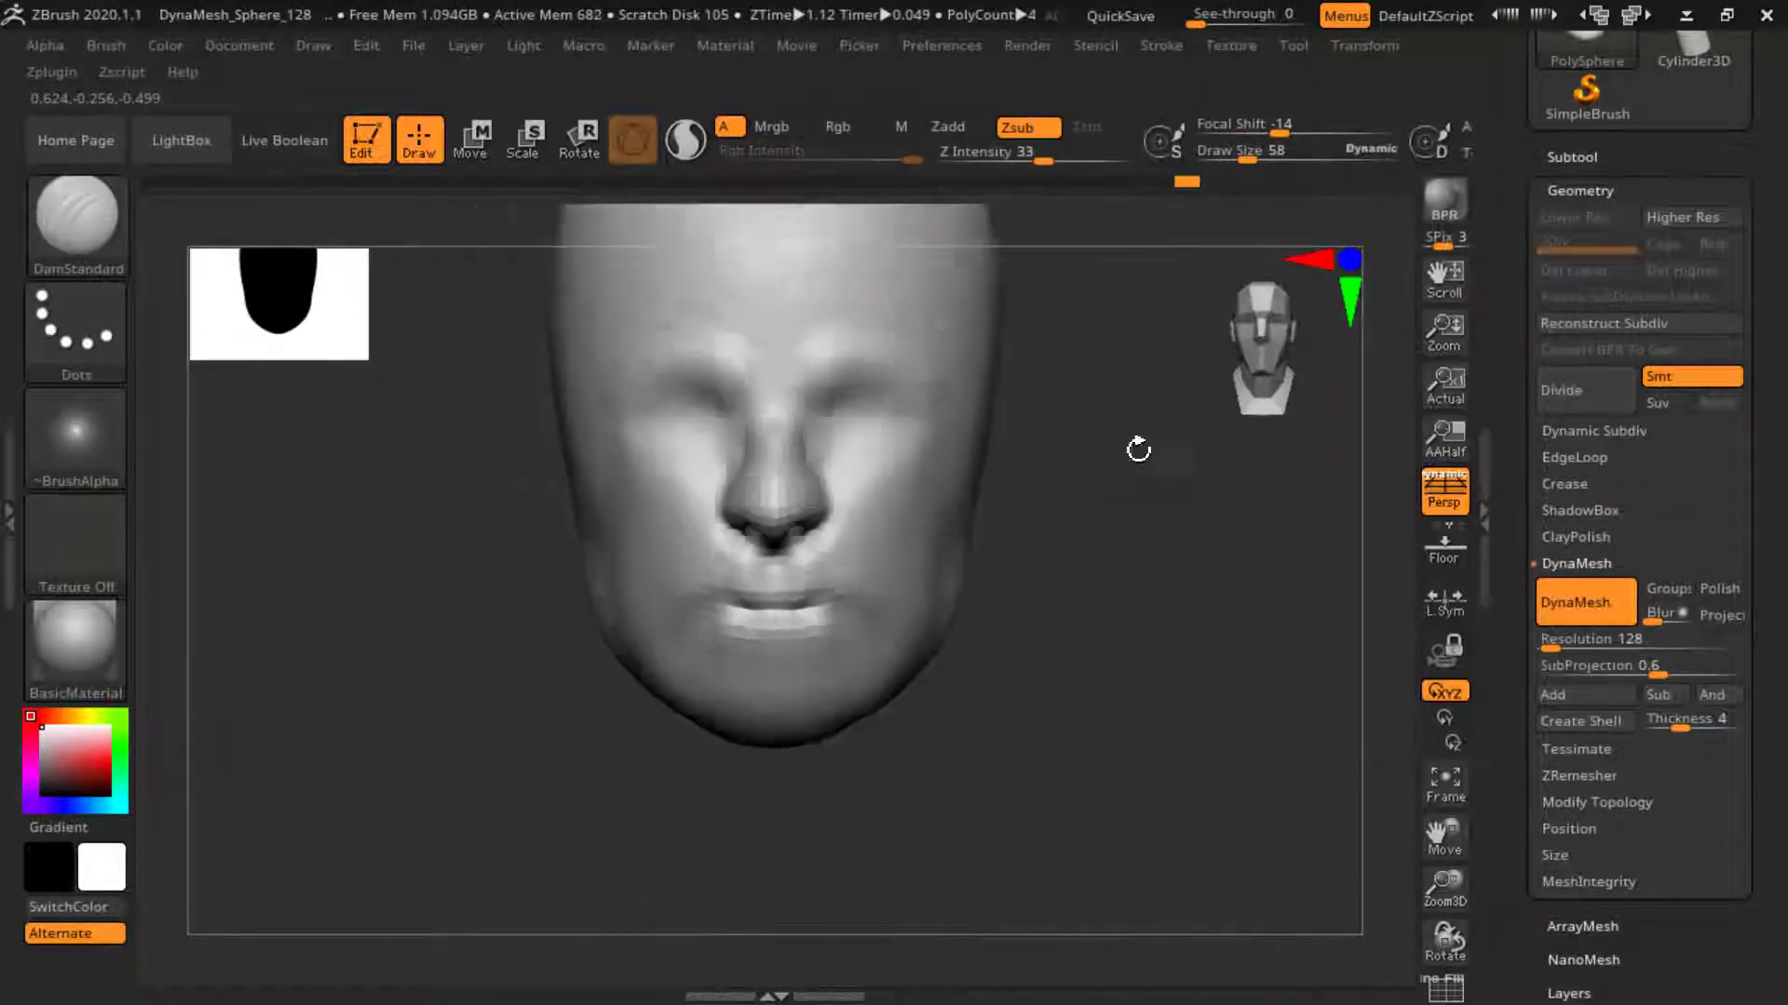
{"action": "key", "text": "ctrl+z"}
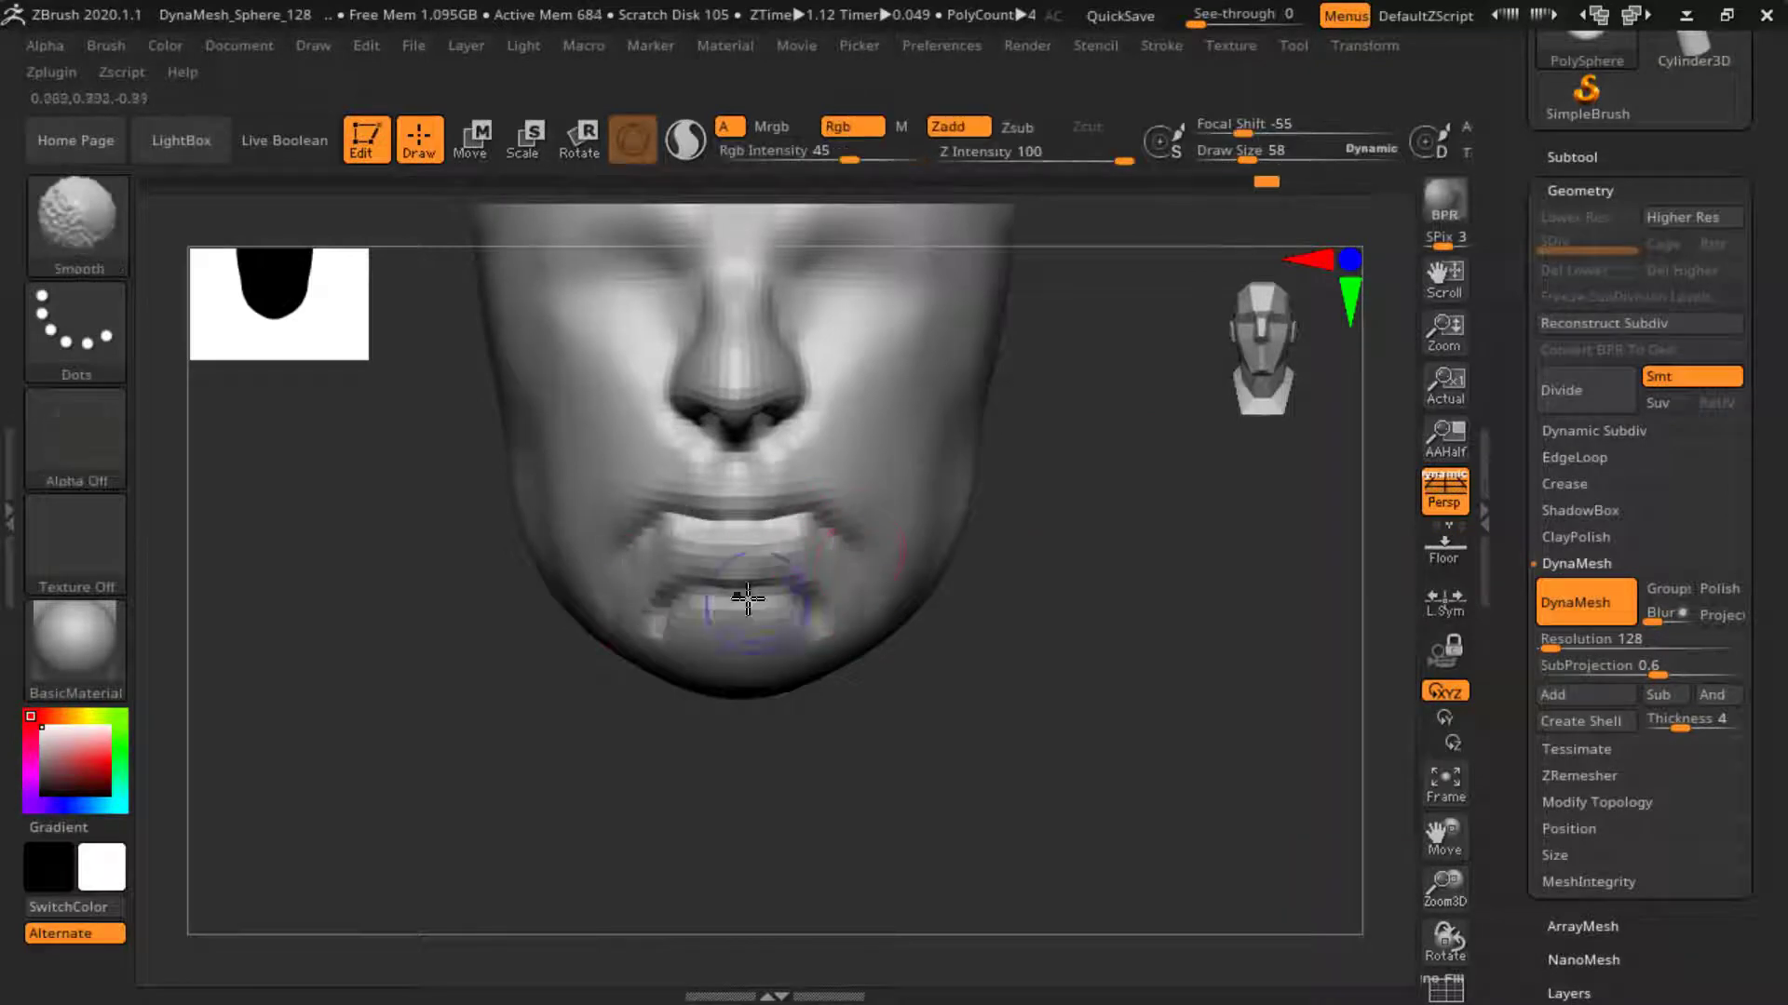
{"action": "key", "text": "ctrl+shift+z"}
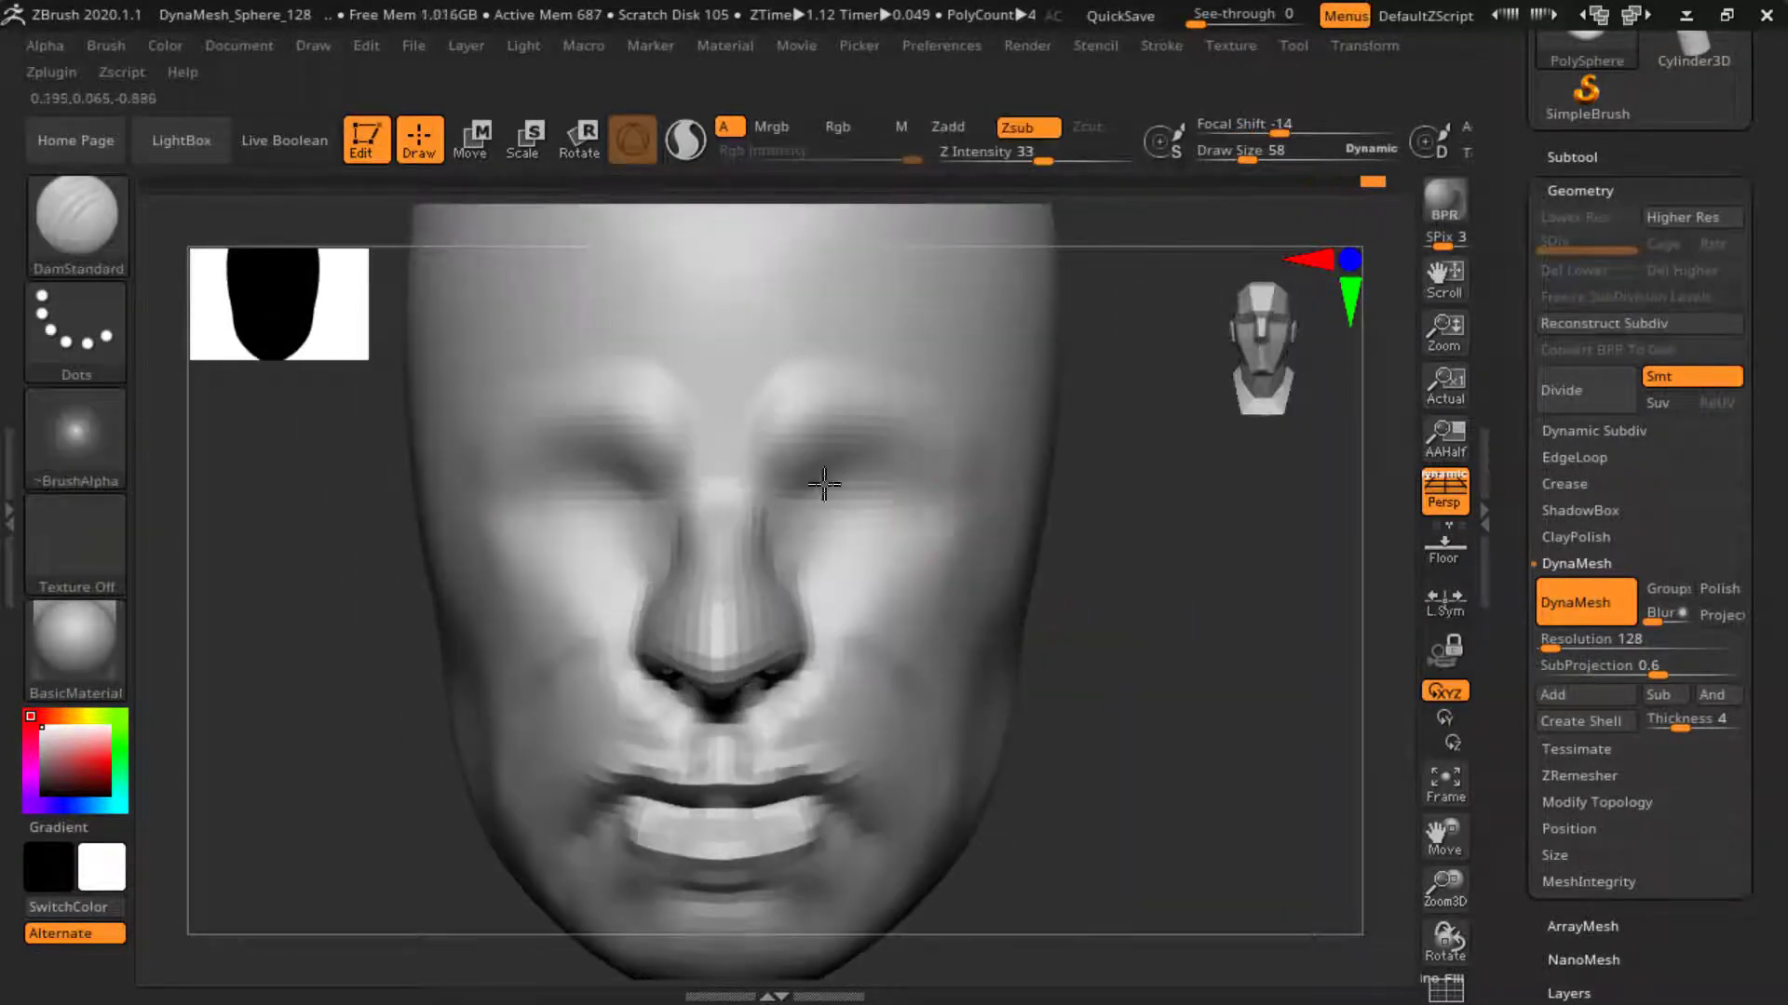
{"action": "key", "text": "ctrl+z"}
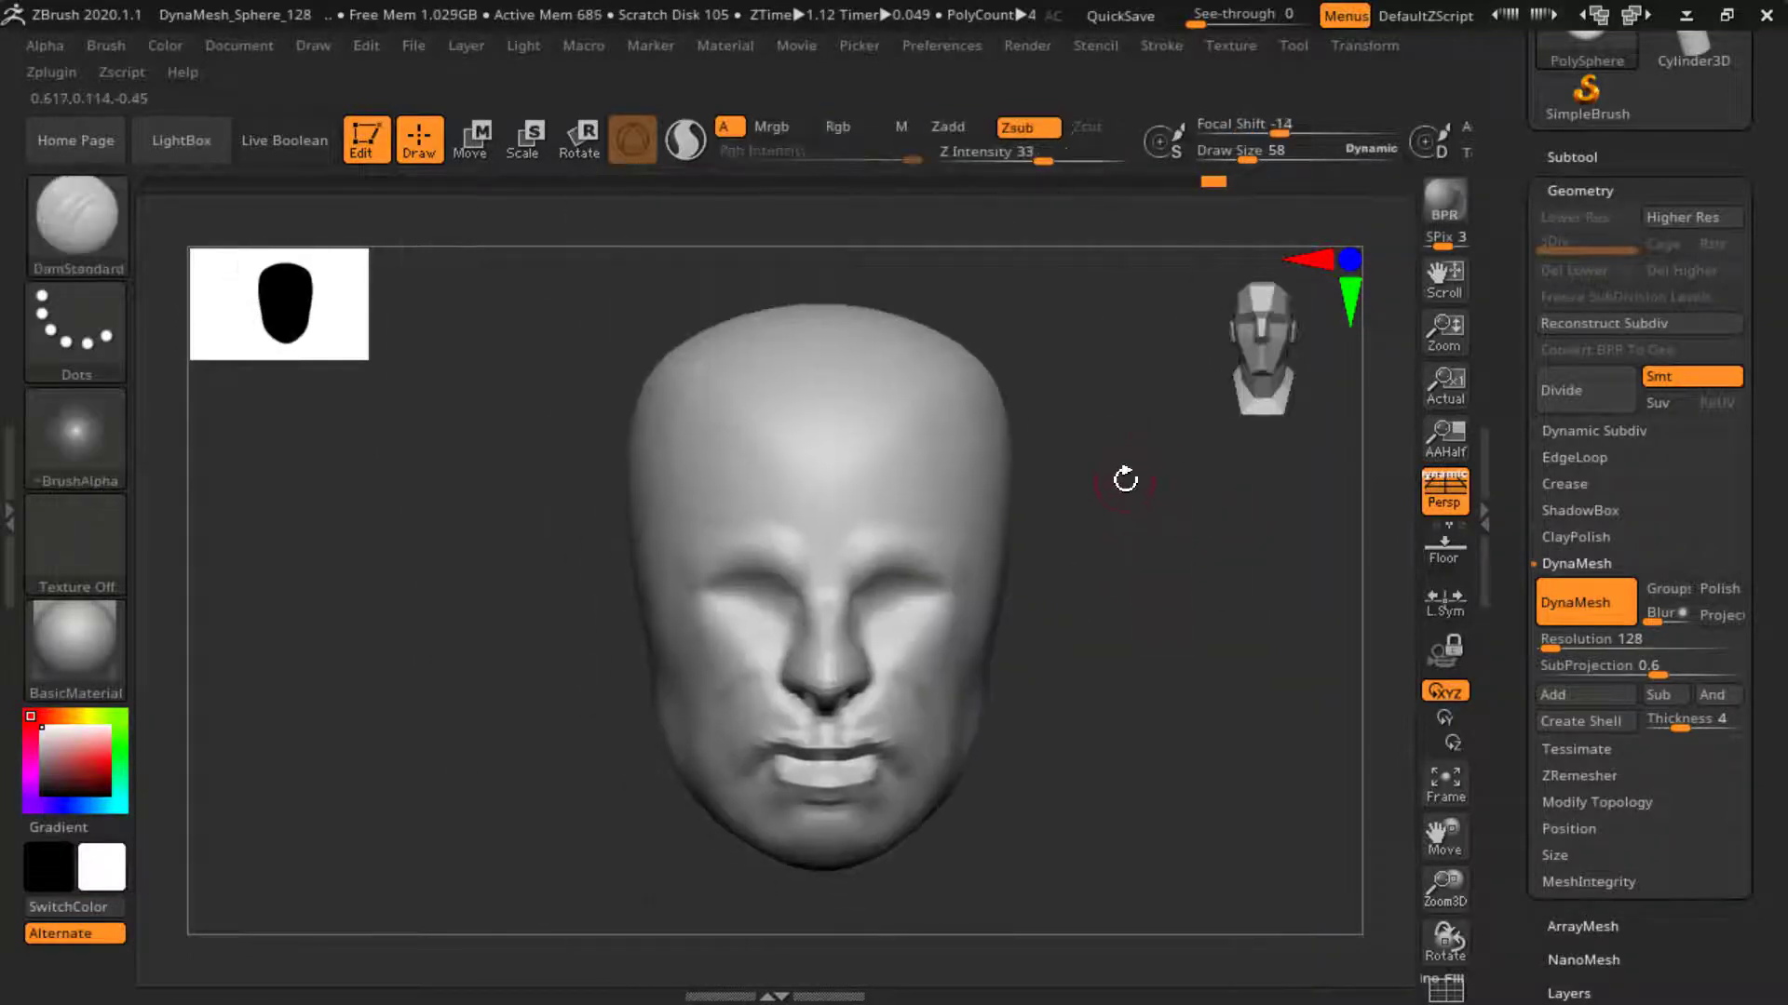
- Switch to the Move brush for broad reshaping
{"action": "key", "text": "b"}
{"action": "key", "text": "m"}
{"action": "key", "text": "v"}
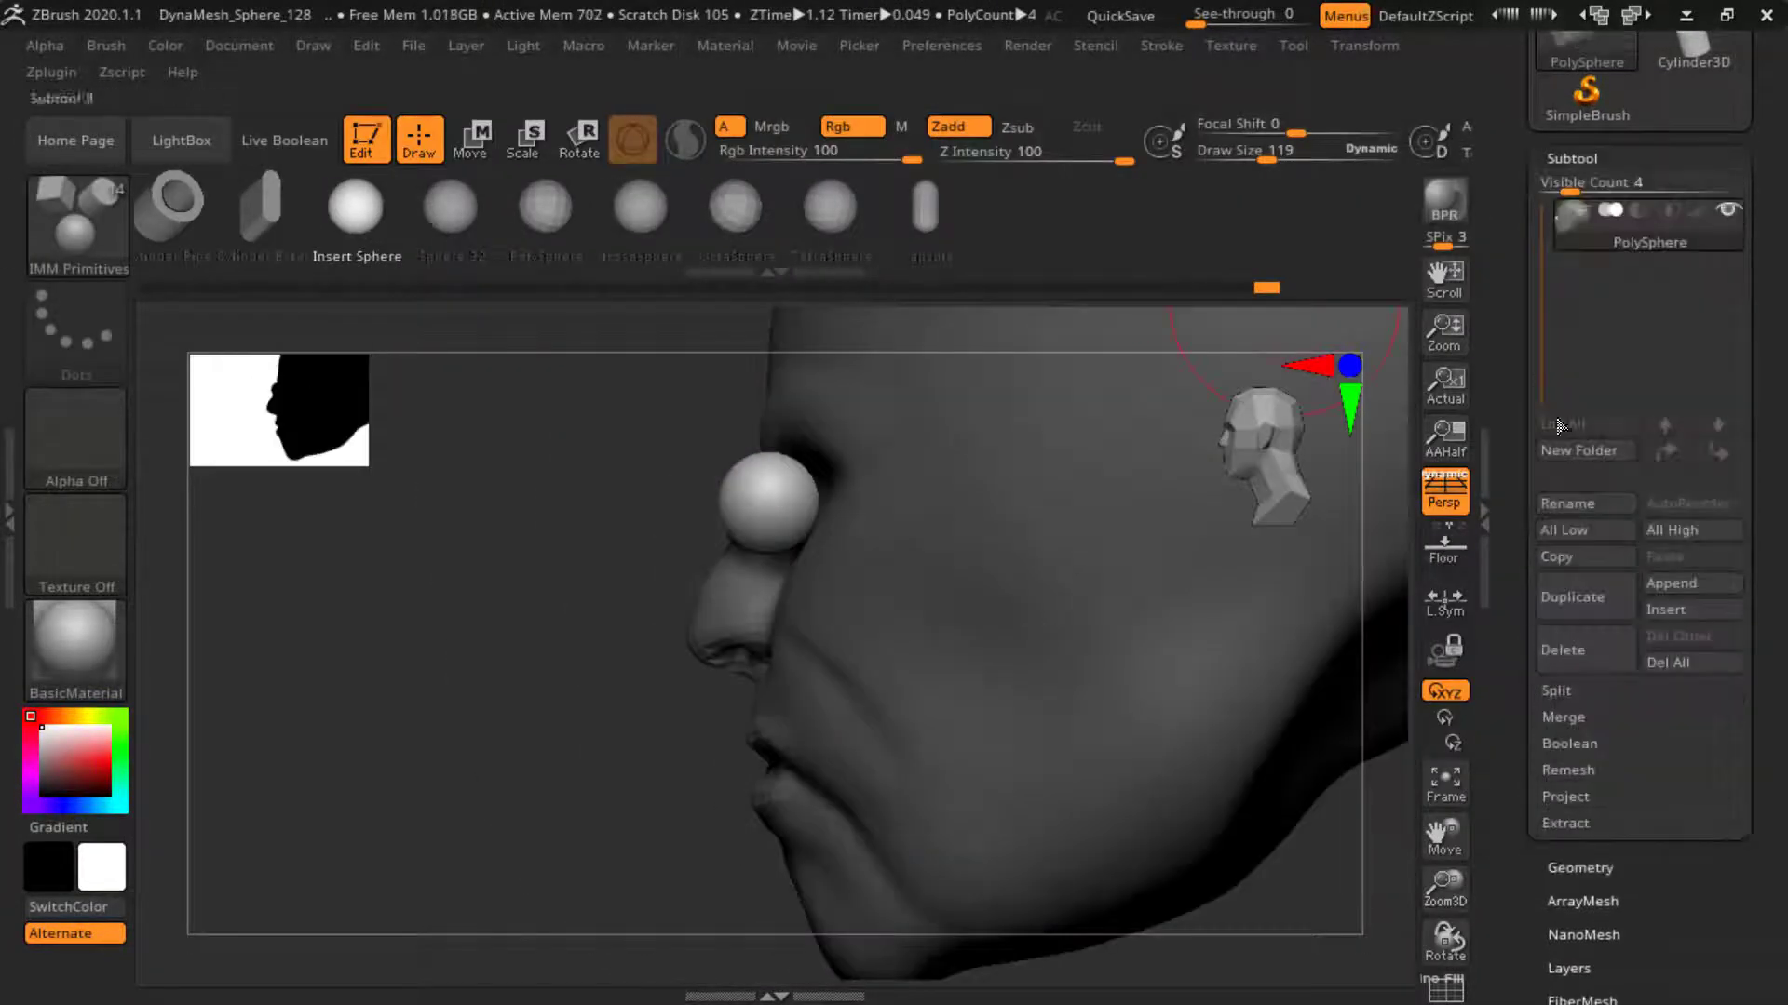
- Scale the PolySphere1 eyeballs larger, seat them in the sockets, then reselect the head
{"action": "left_click", "coordinate": [1570, 189]}
{"action": "key", "text": "w"}
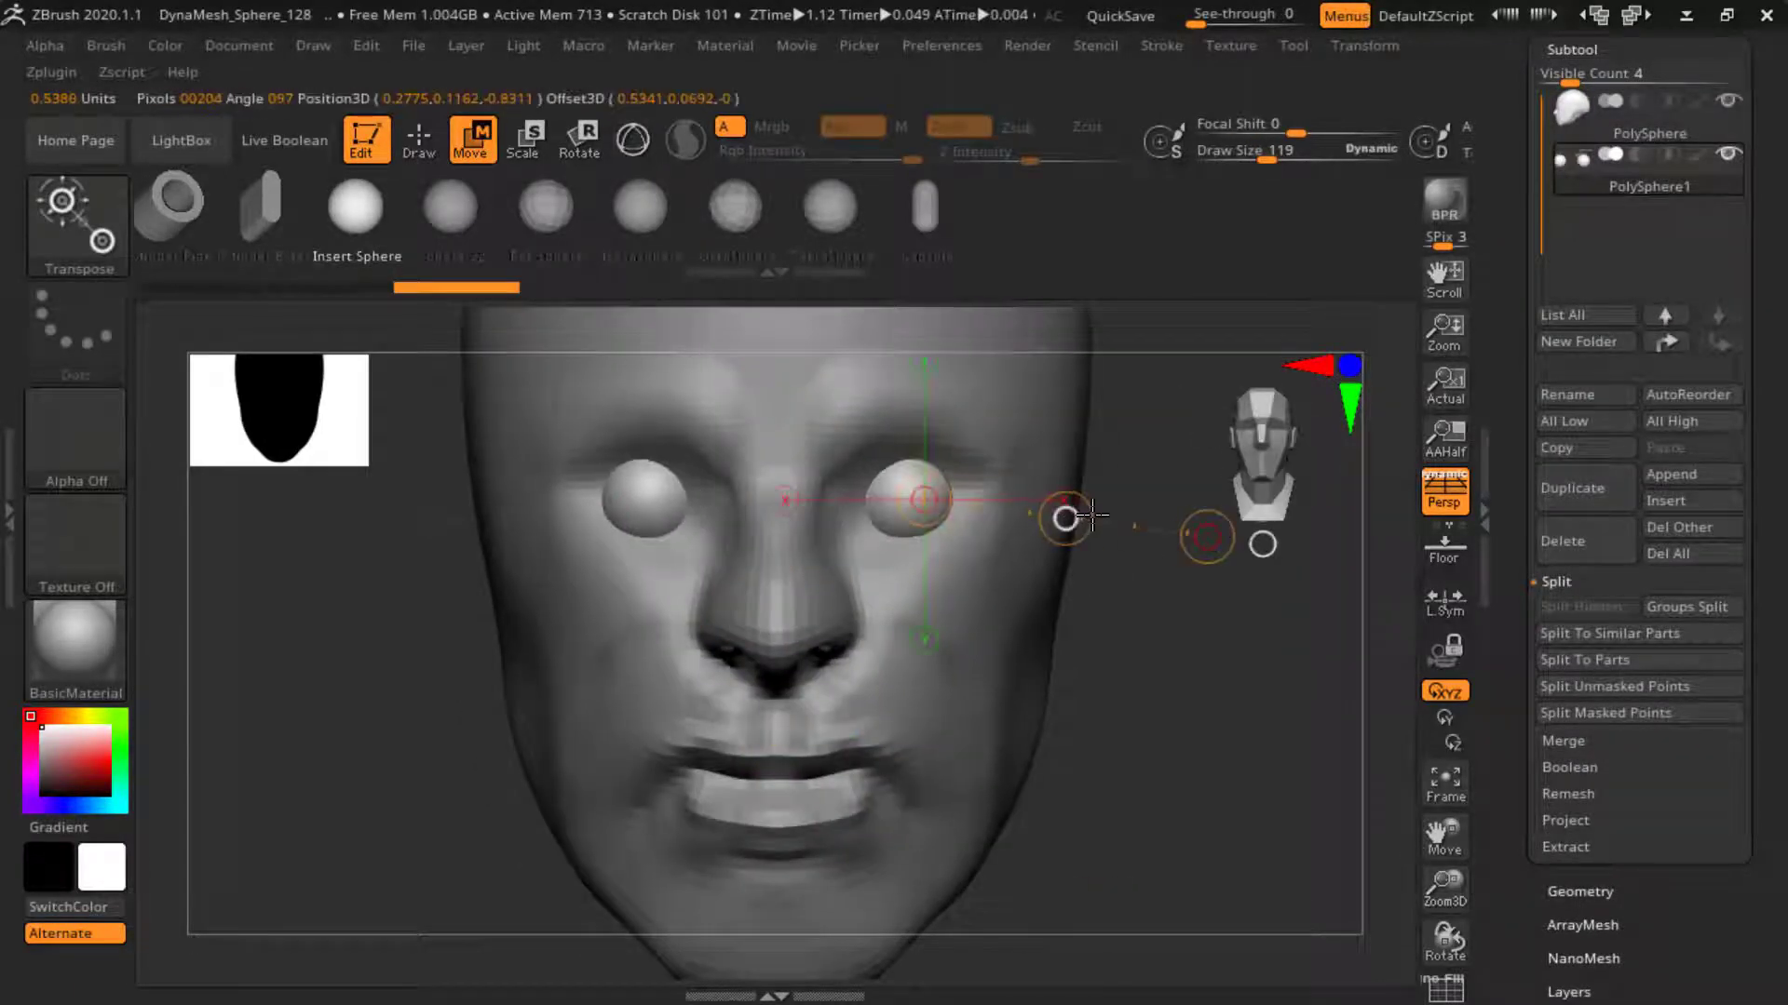
{"action": "key", "text": "e"}
{"action": "left_click_drag", "start_coordinate": [1001, 468], "coordinate": [938, 494]}
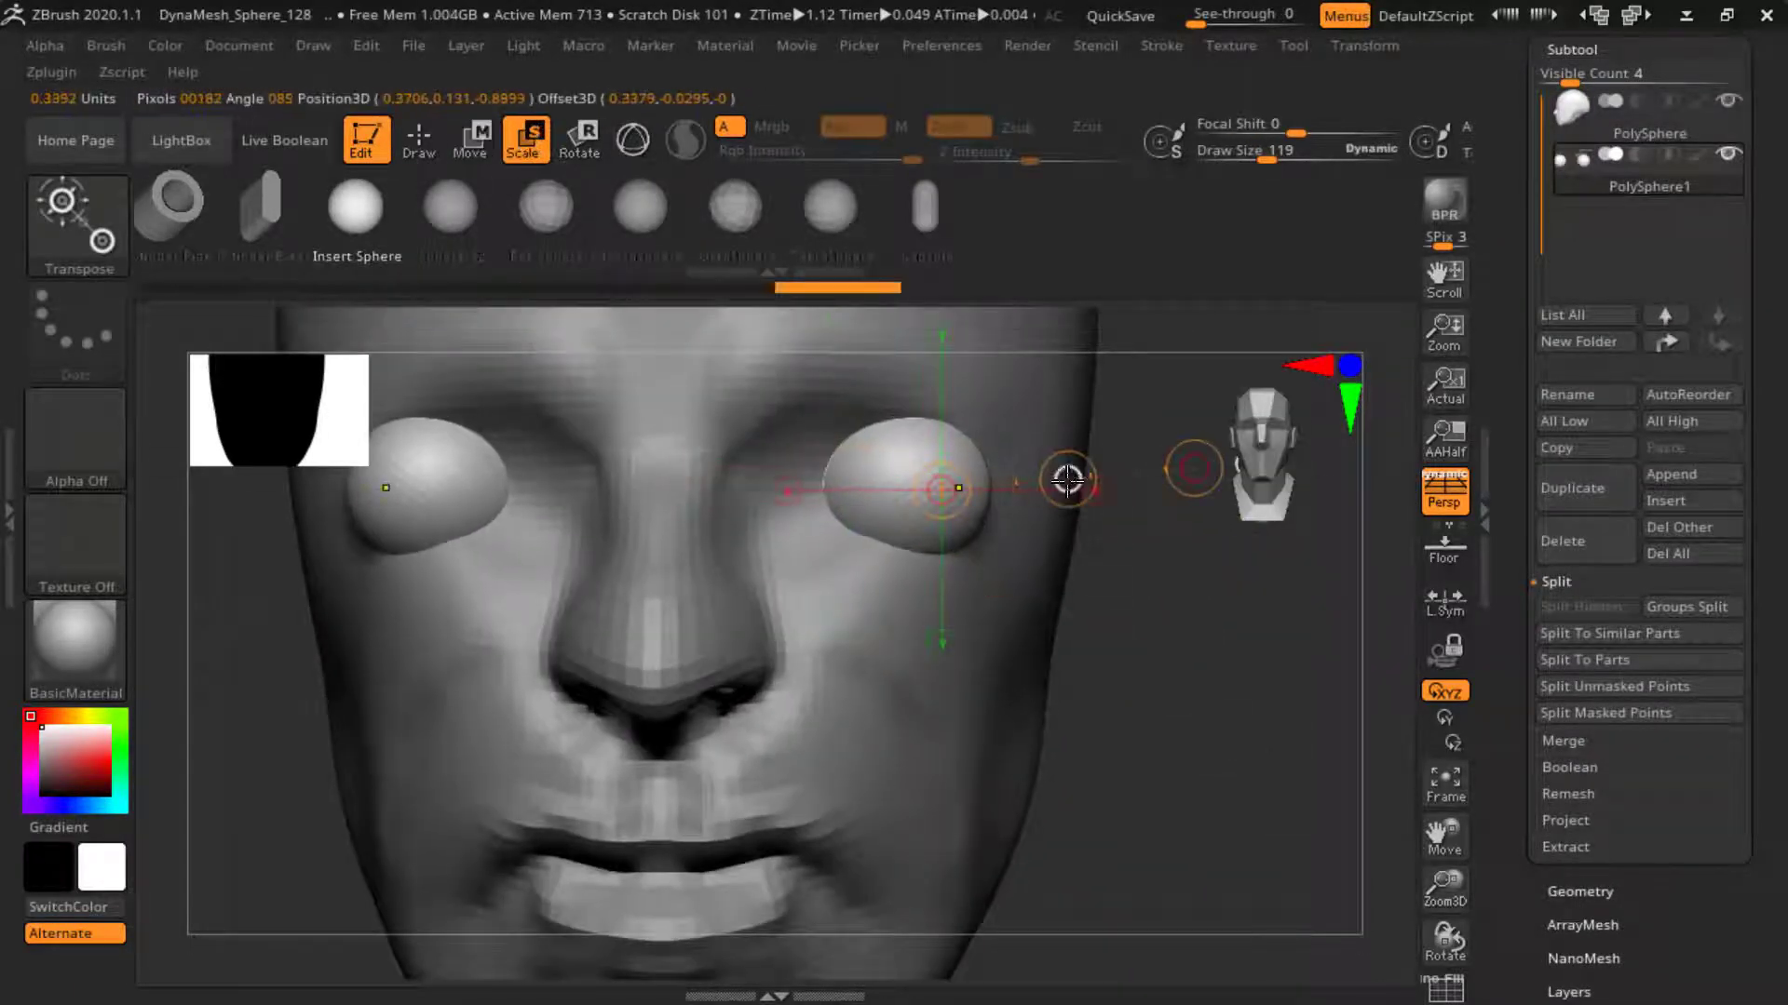
{"action": "key", "text": "w"}
{"action": "left_click_drag", "start_coordinate": [1068, 479], "coordinate": [864, 657]}
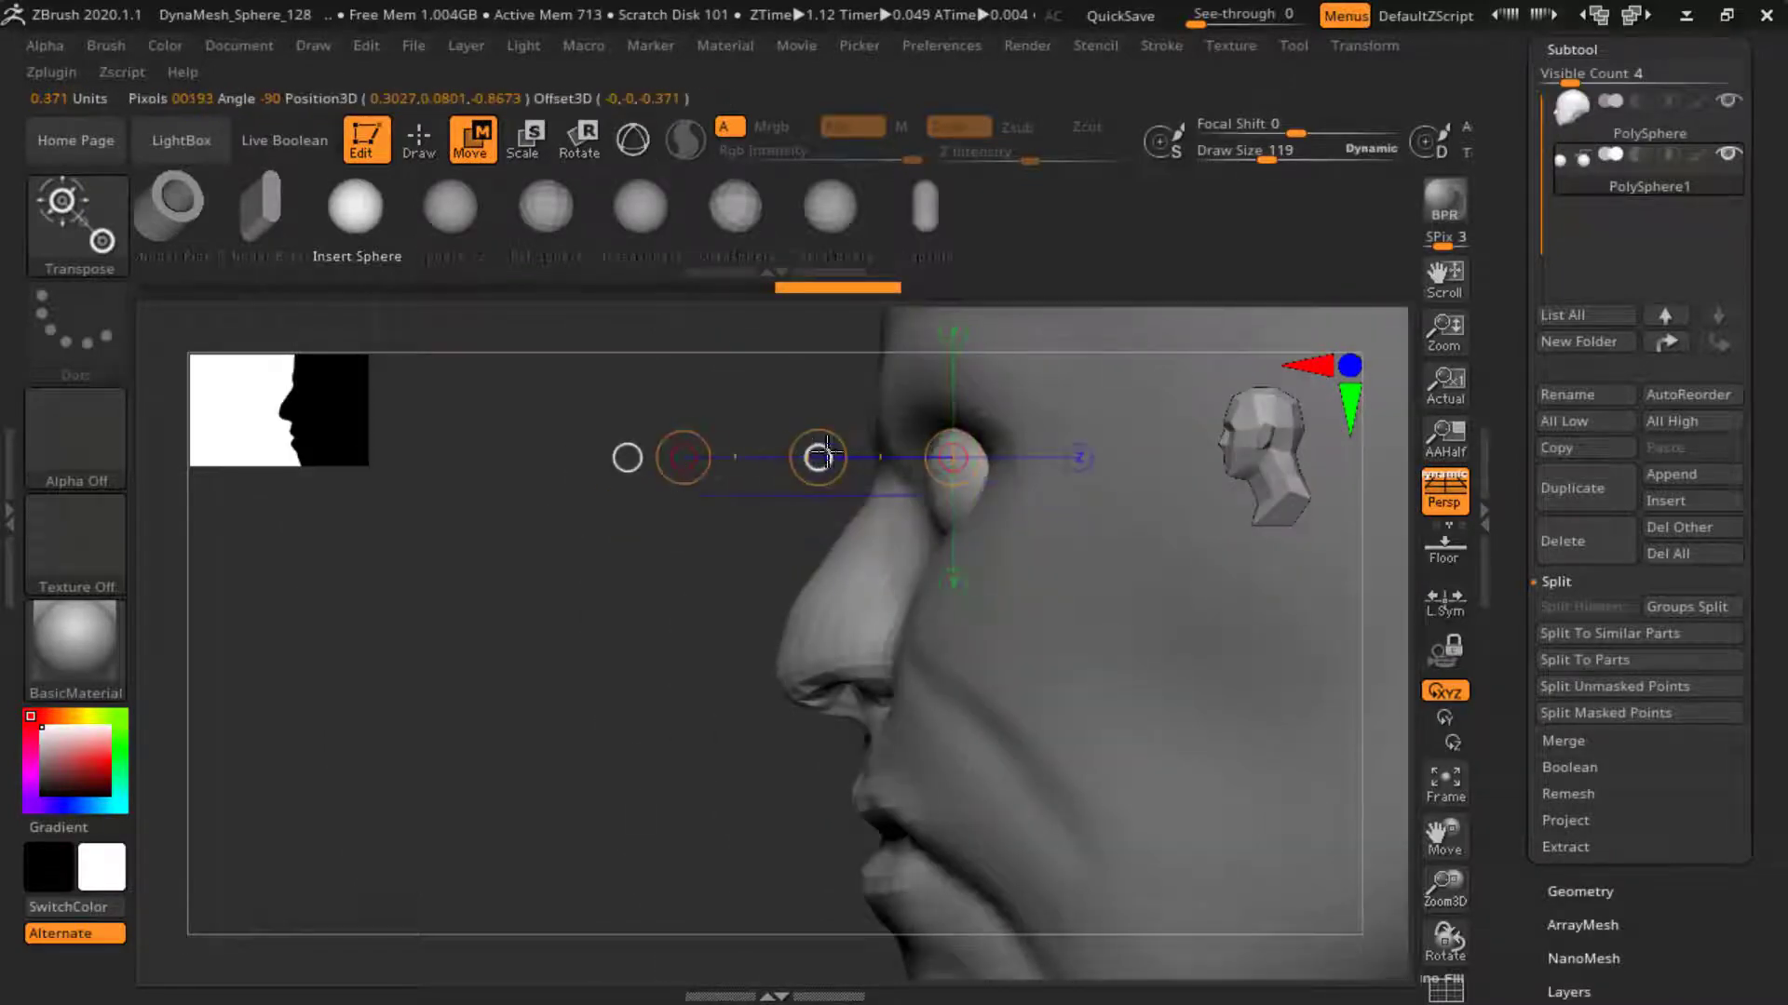
{"action": "left_click_drag", "start_coordinate": [826, 455], "coordinate": [1017, 387]}
{"action": "left_click", "coordinate": [1648, 121]}
- Zoom in and build up the lower lids under both eyes with ClayBuildup
{"action": "left_click", "coordinate": [79, 226]}
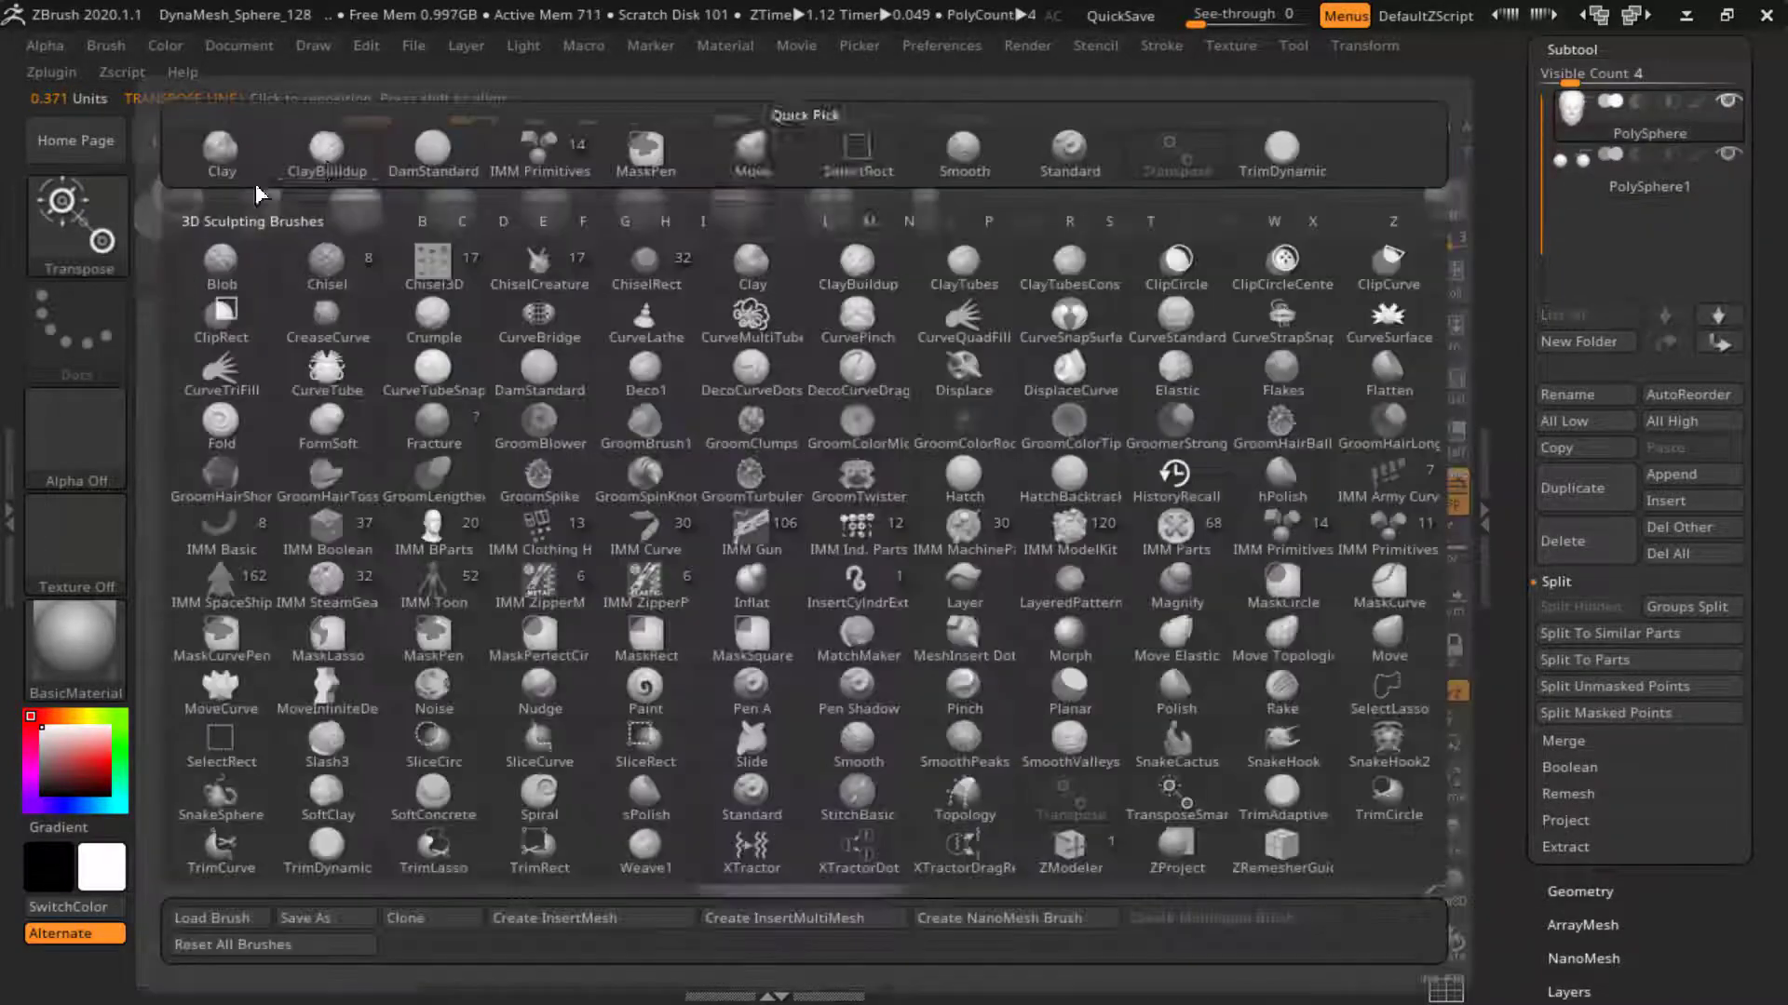
{"action": "key", "text": "c"}
{"action": "key", "text": "b"}
{"action": "key", "text": "space"}
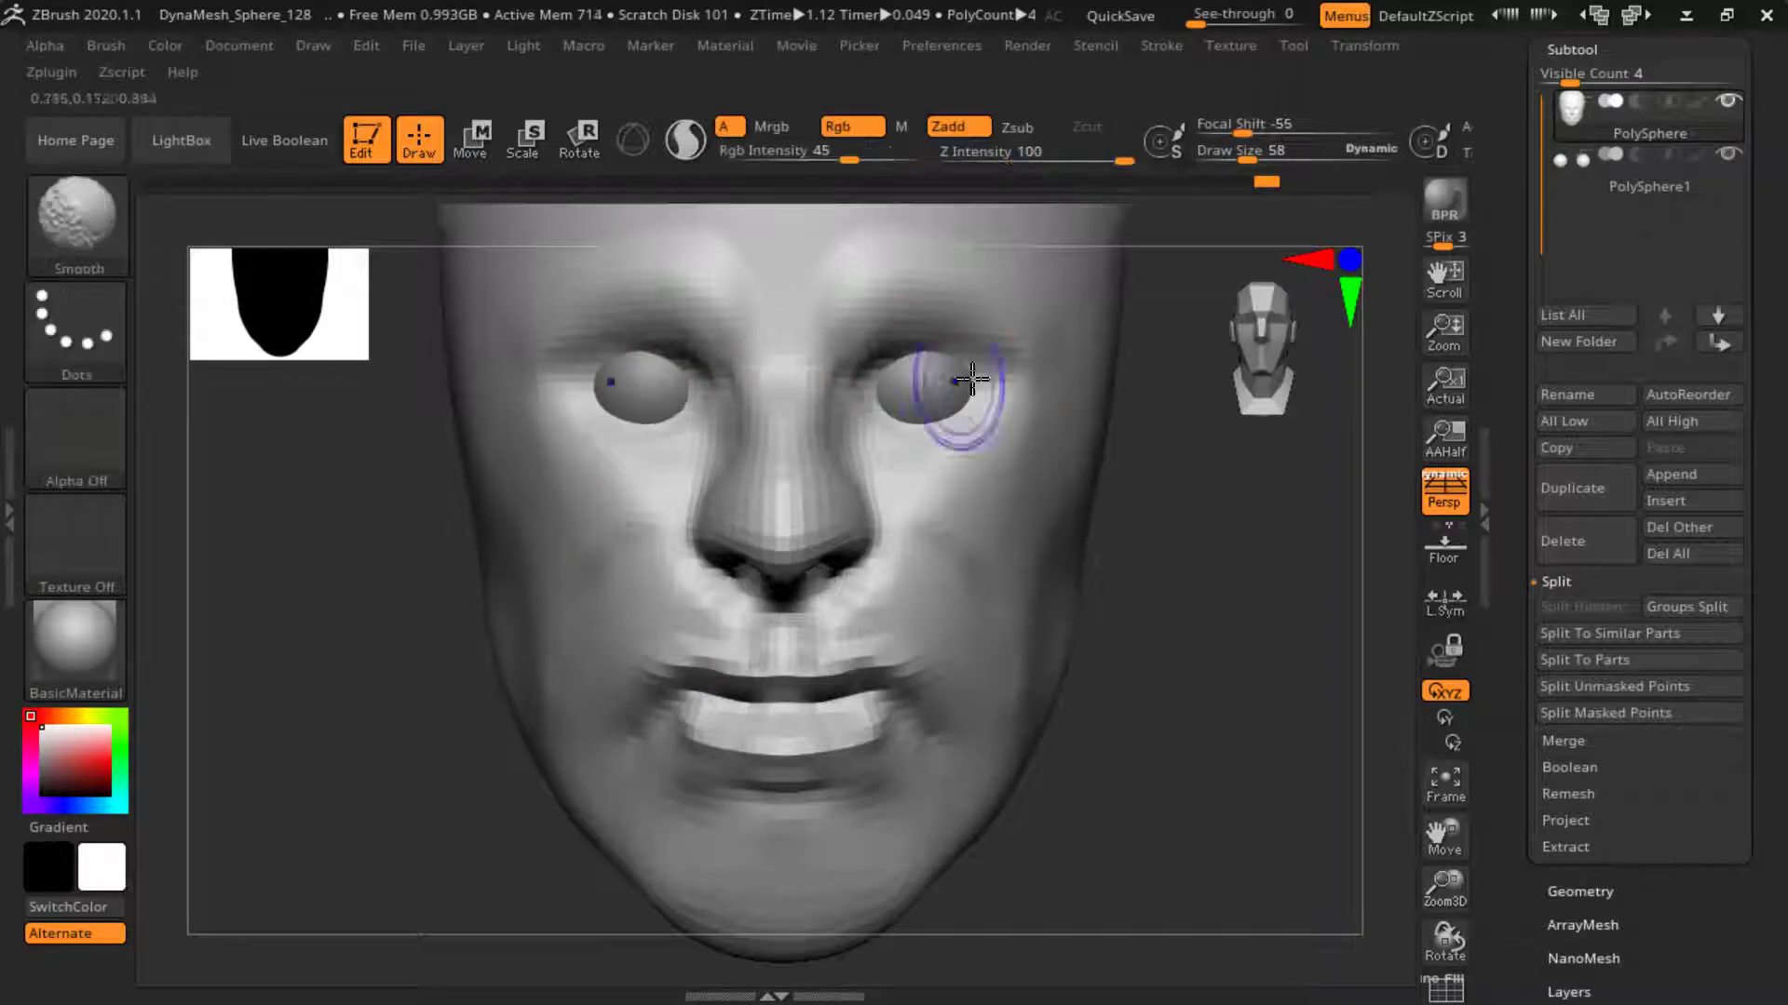
{"action": "right_click_drag", "start_coordinate": [882, 381], "coordinate": [898, 389], "text": "ctrl"}
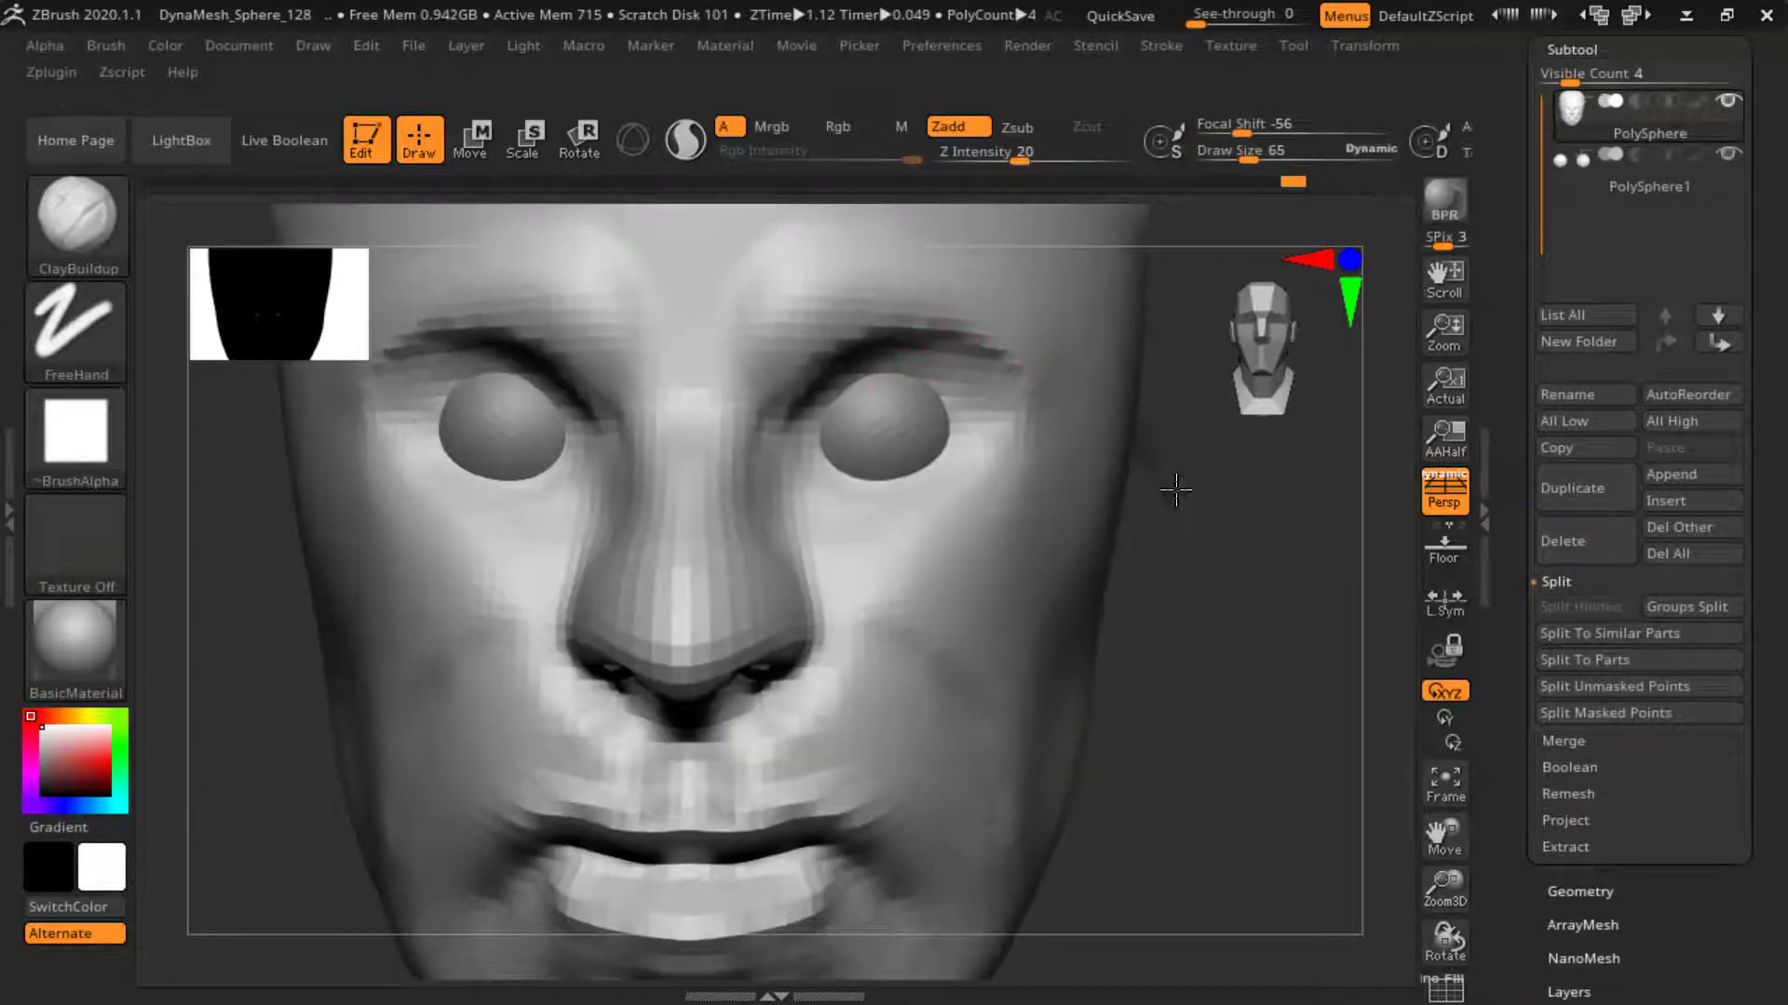
{"action": "right_click_drag", "start_coordinate": [1169, 491], "coordinate": [878, 397], "text": "ctrl"}
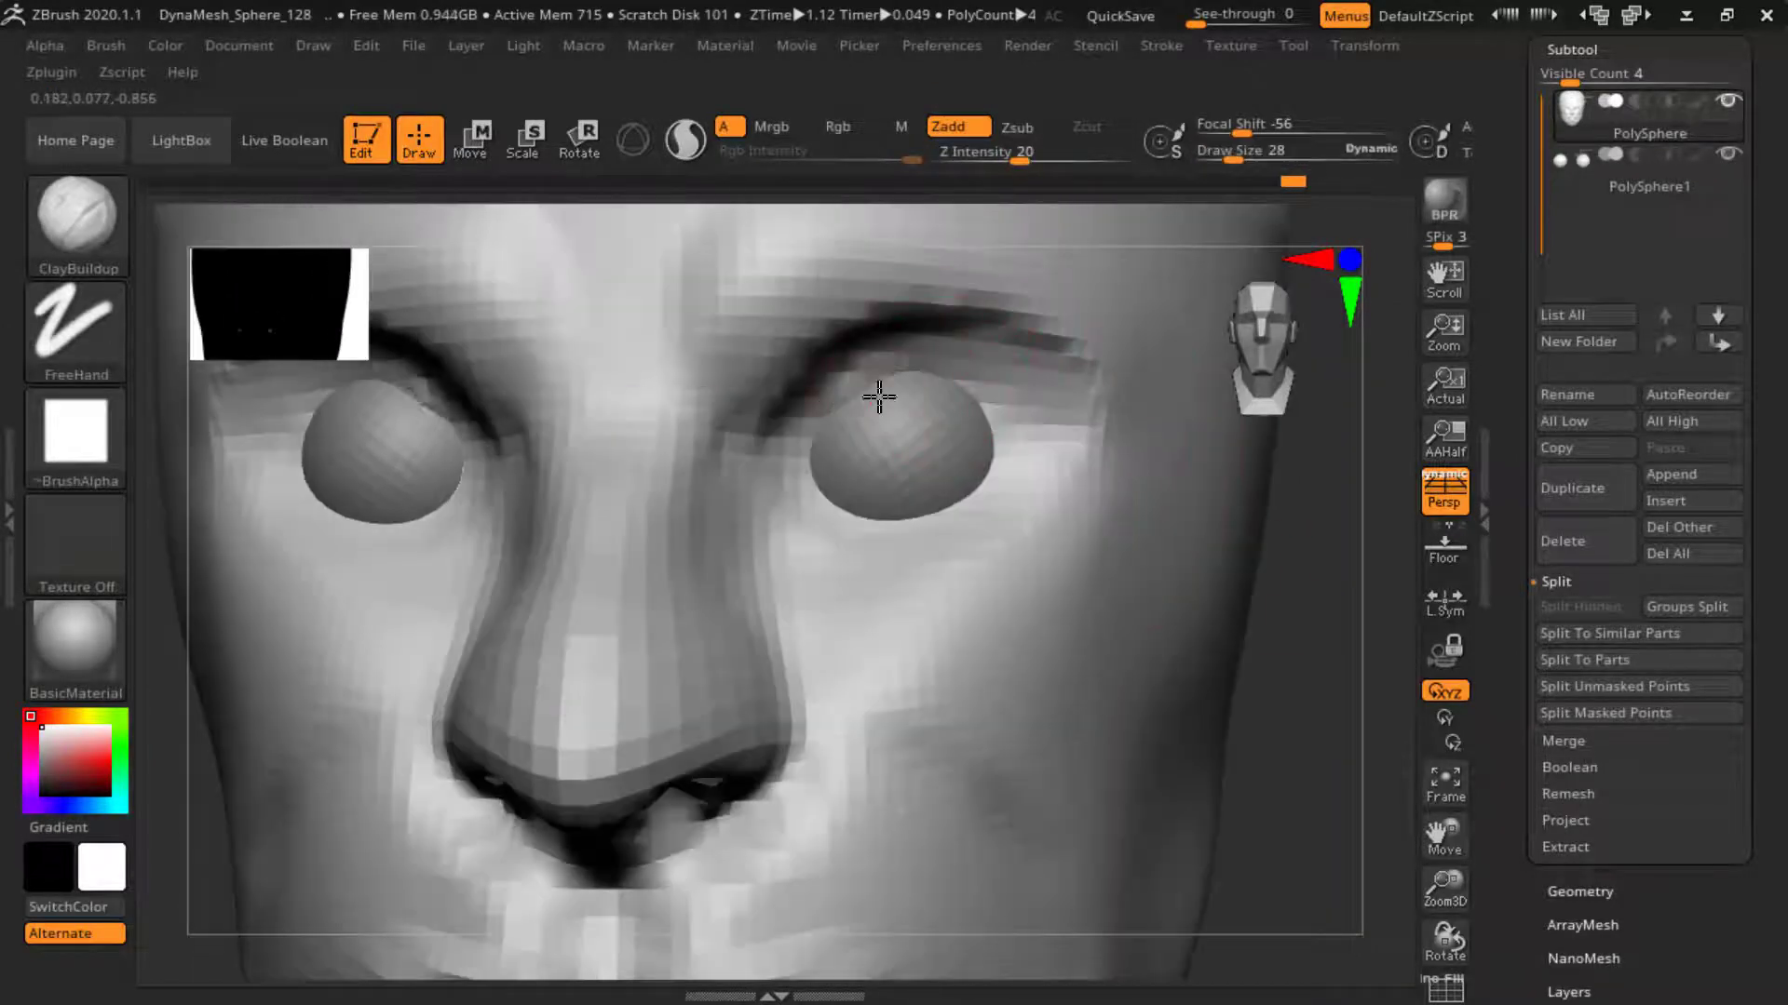
{"action": "left_click_drag", "start_coordinate": [856, 487], "coordinate": [822, 550]}
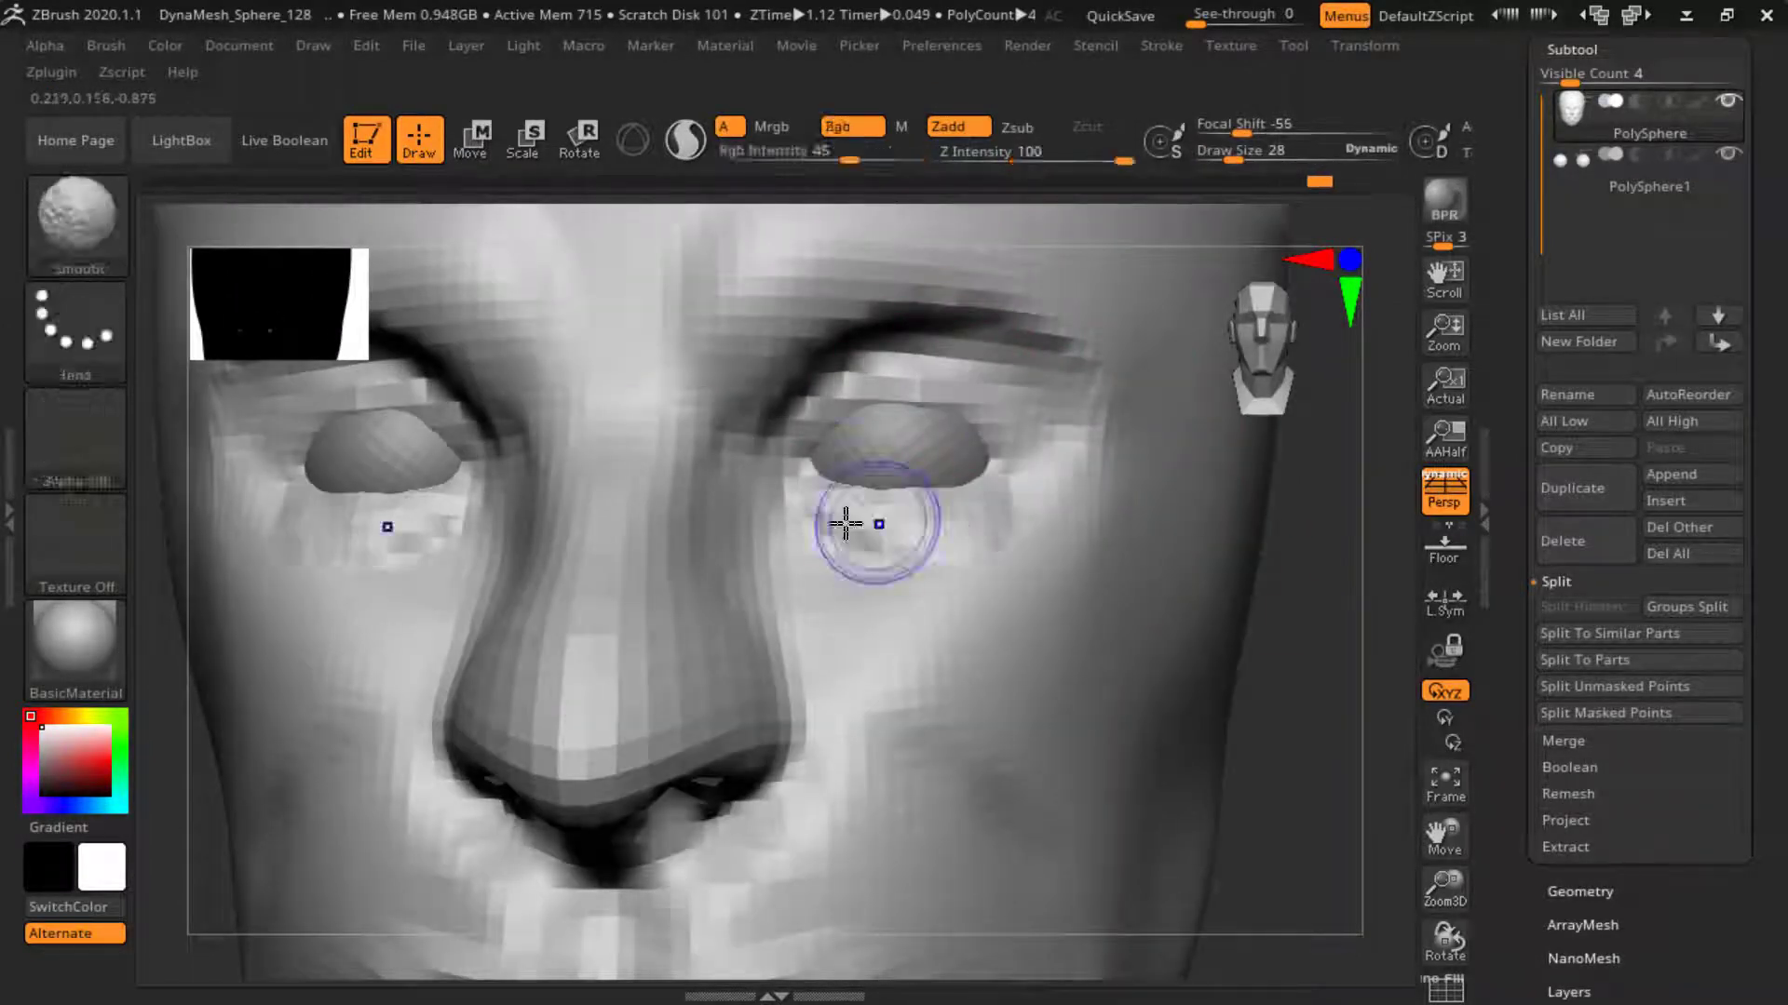
- Orbit around the face to review the brows and eyes from several angles
{"action": "mouse_move", "coordinate": [1029, 592]}
{"action": "right_mouse_down", "text": "ctrl"}
{"action": "mouse_move", "coordinate": [1248, 571]}
{"action": "mouse_move", "coordinate": [1017, 538]}
{"action": "right_mouse_up", "text": "ctrl"}
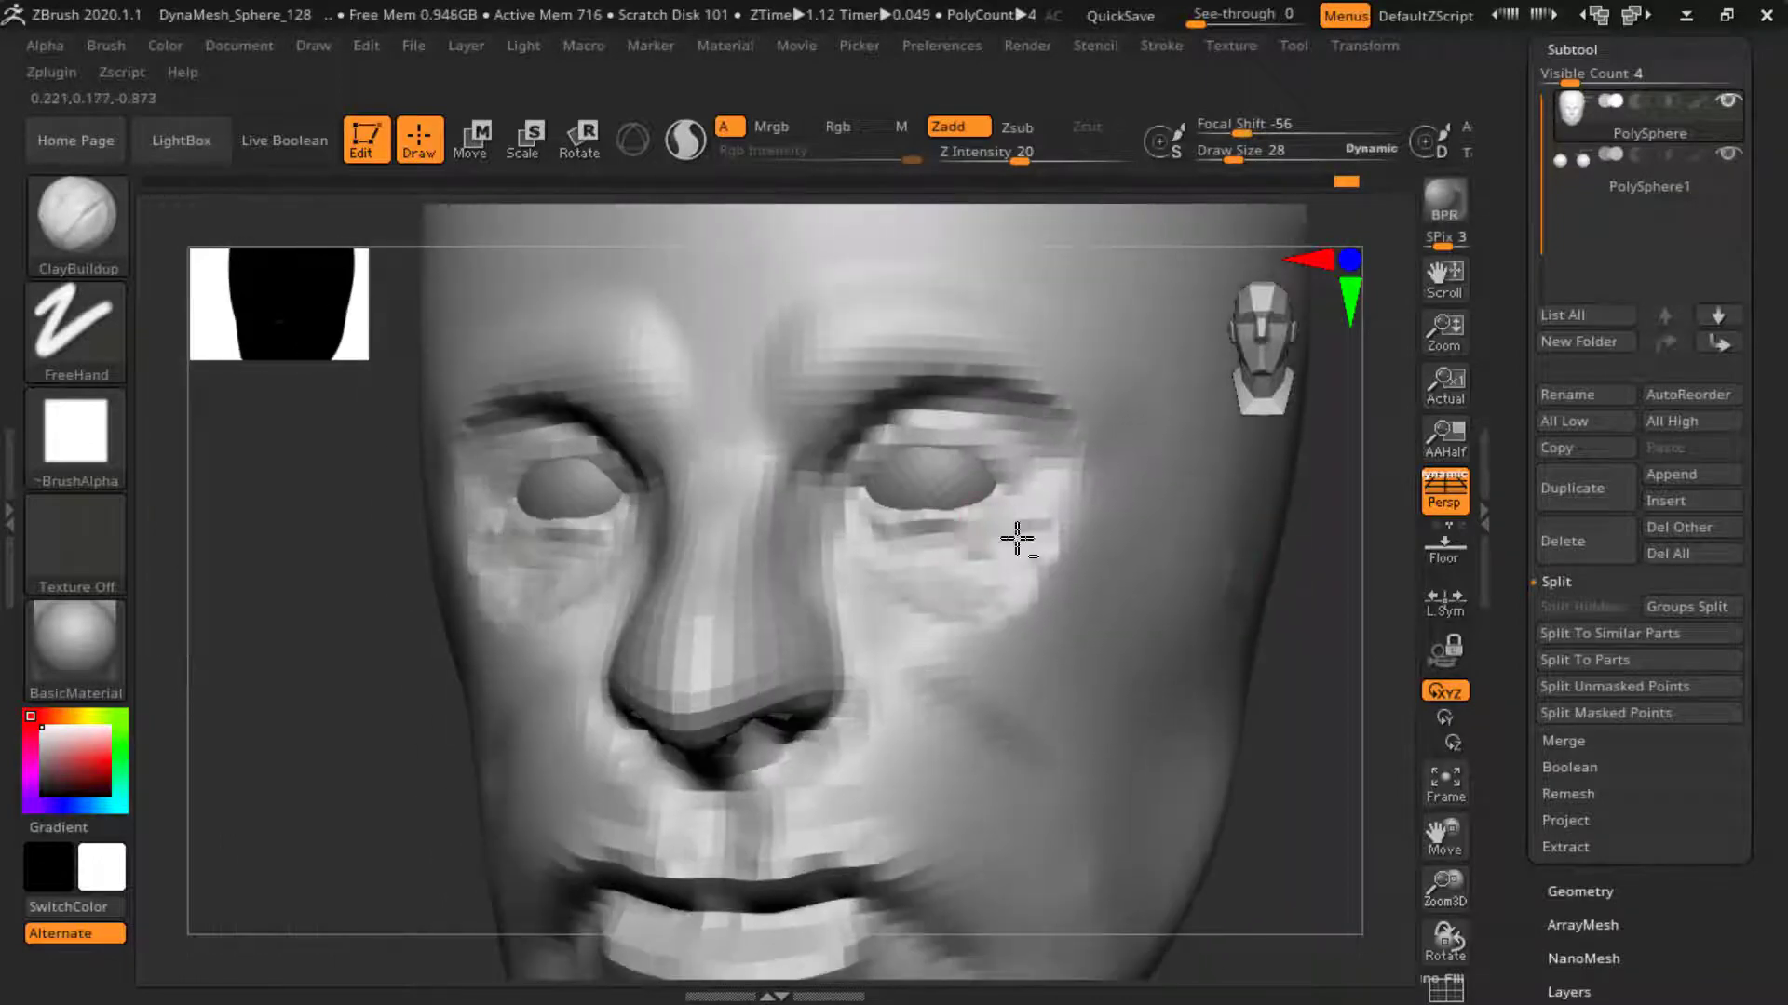
{"action": "mouse_move", "coordinate": [934, 580]}
{"action": "right_mouse_down", "text": "ctrl"}
{"action": "mouse_move", "coordinate": [1068, 611]}
{"action": "mouse_move", "coordinate": [651, 511]}
{"action": "mouse_move", "coordinate": [903, 794]}
{"action": "mouse_move", "coordinate": [1180, 642]}
{"action": "mouse_move", "coordinate": [375, 785]}
{"action": "right_mouse_up", "text": "ctrl"}
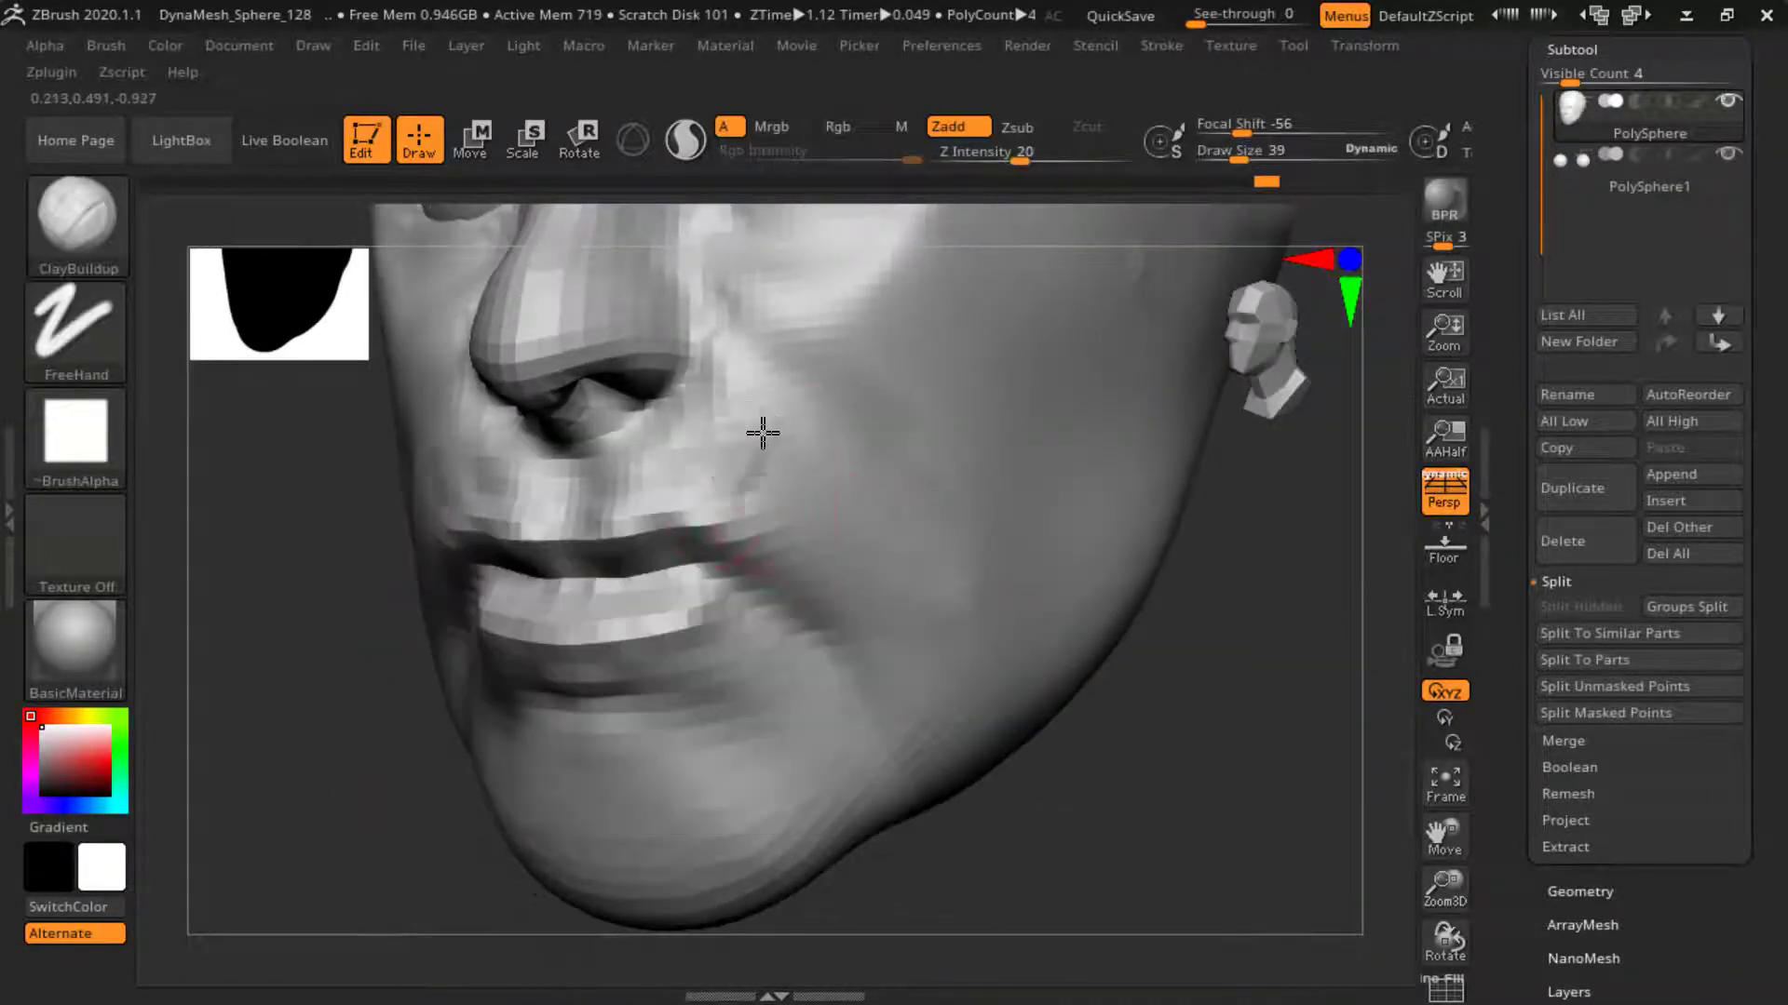
{"action": "mouse_move", "coordinate": [694, 487]}
{"action": "right_mouse_down"}
{"action": "mouse_move", "coordinate": [1198, 651]}
{"action": "mouse_move", "coordinate": [819, 531]}
{"action": "mouse_move", "coordinate": [973, 617]}
{"action": "mouse_move", "coordinate": [782, 523]}
{"action": "right_mouse_up"}
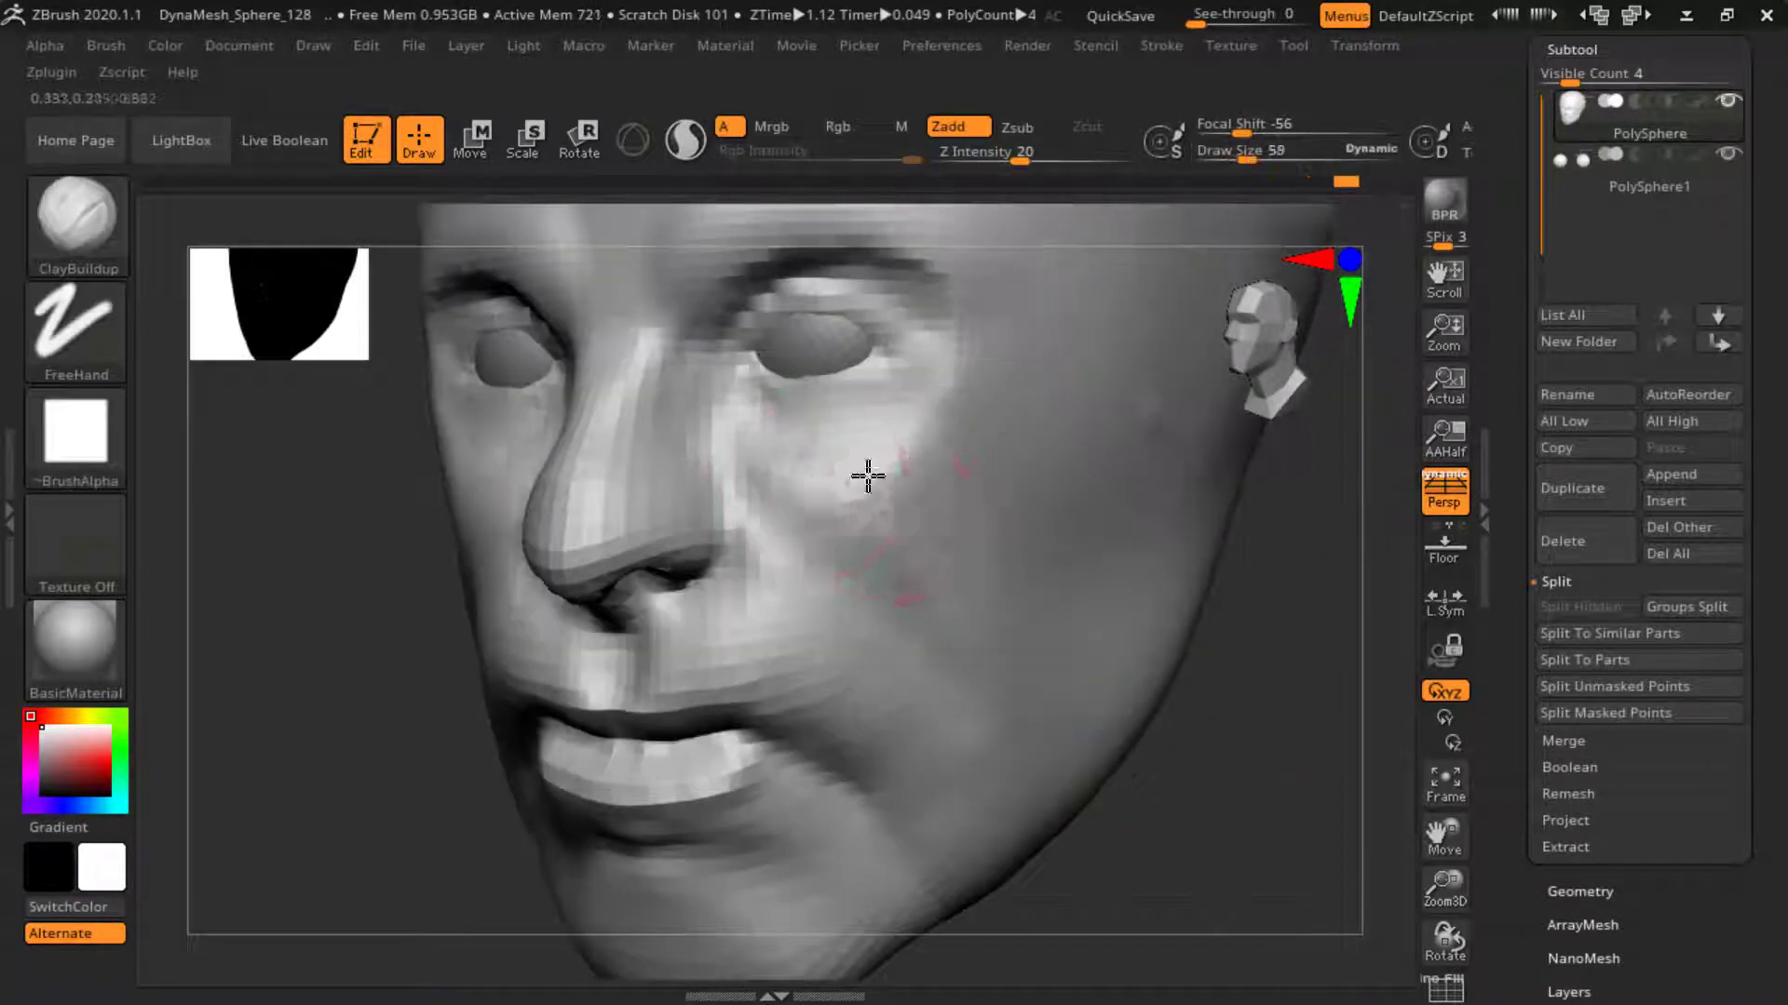
{"action": "mouse_move", "coordinate": [1027, 463]}
{"action": "right_mouse_down"}
{"action": "mouse_move", "coordinate": [1208, 650]}
{"action": "mouse_move", "coordinate": [913, 657]}
{"action": "mouse_move", "coordinate": [1009, 702]}
{"action": "mouse_move", "coordinate": [1170, 590]}
{"action": "mouse_move", "coordinate": [870, 523]}
{"action": "mouse_move", "coordinate": [1034, 495]}
{"action": "right_mouse_up"}
{"action": "mouse_move", "coordinate": [961, 382]}
{"action": "right_mouse_down"}
{"action": "mouse_move", "coordinate": [909, 623]}
{"action": "mouse_move", "coordinate": [1121, 595]}
{"action": "mouse_move", "coordinate": [1065, 475]}
{"action": "mouse_move", "coordinate": [984, 444]}
{"action": "right_mouse_up"}
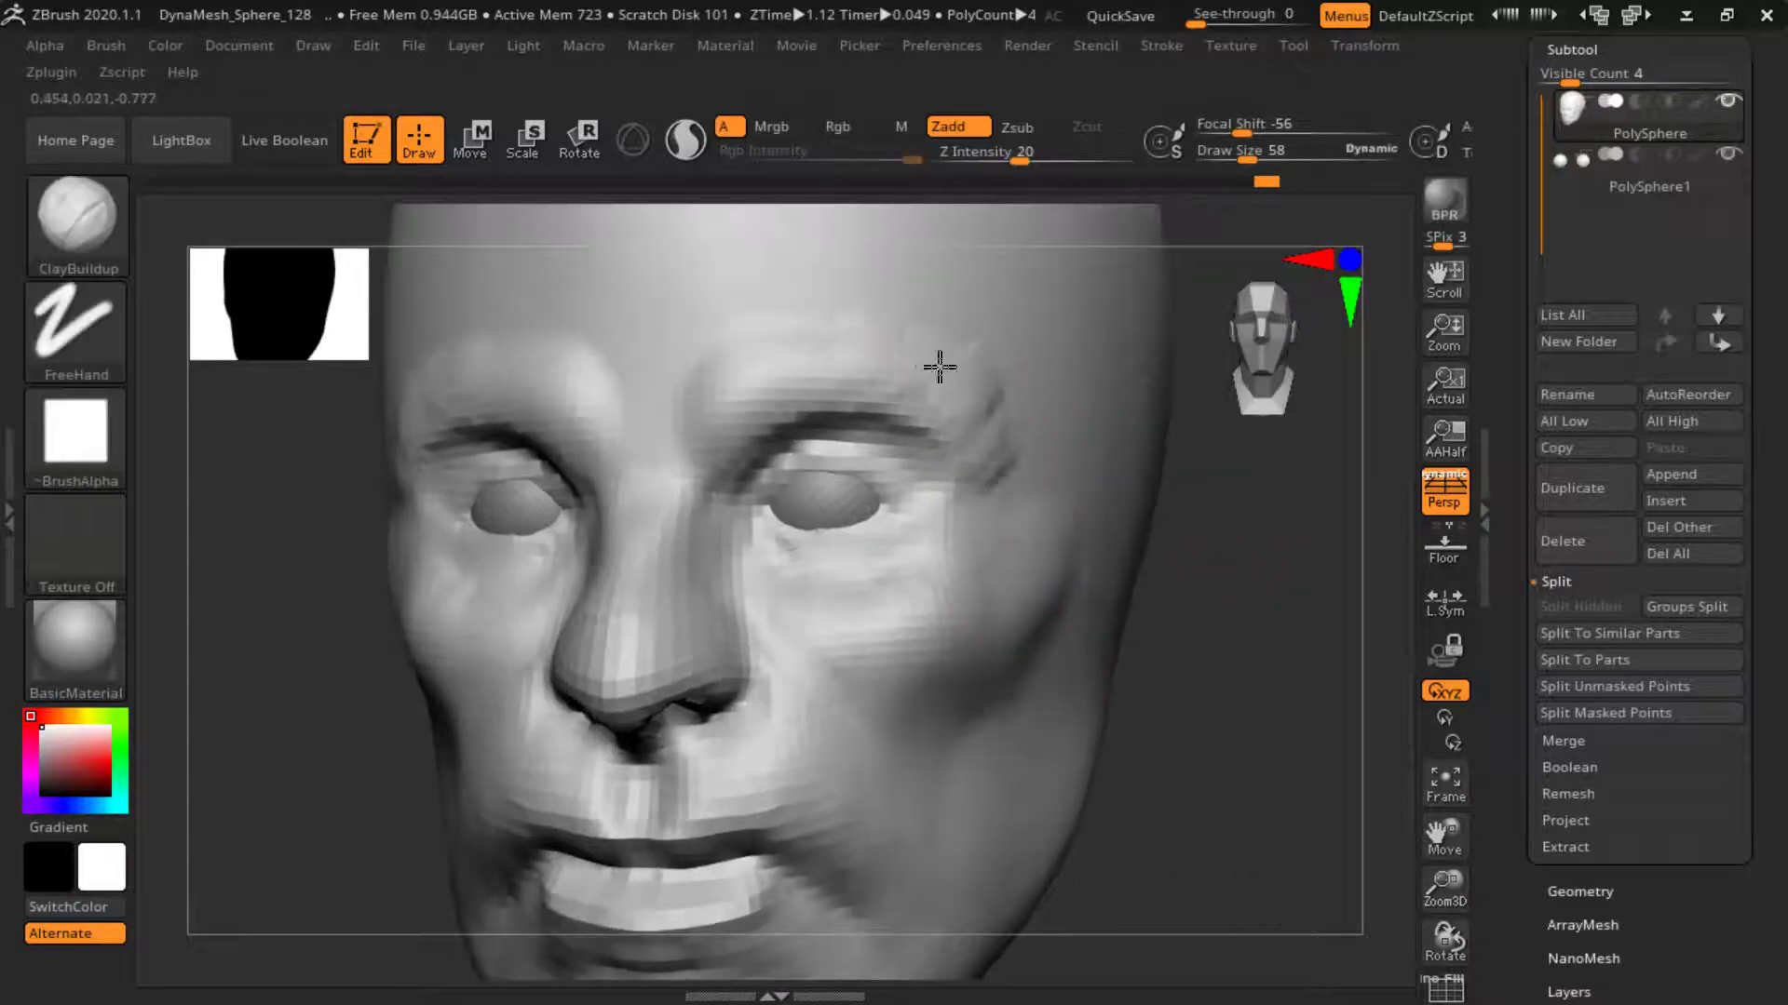
{"action": "mouse_move", "coordinate": [881, 334]}
{"action": "right_mouse_down", "text": "ctrl"}
{"action": "mouse_move", "coordinate": [885, 539]}
{"action": "mouse_move", "coordinate": [1061, 558]}
{"action": "mouse_move", "coordinate": [963, 544]}
{"action": "right_mouse_up", "text": "ctrl"}
{"action": "right_click_drag", "start_coordinate": [1029, 623], "coordinate": [1026, 470]}
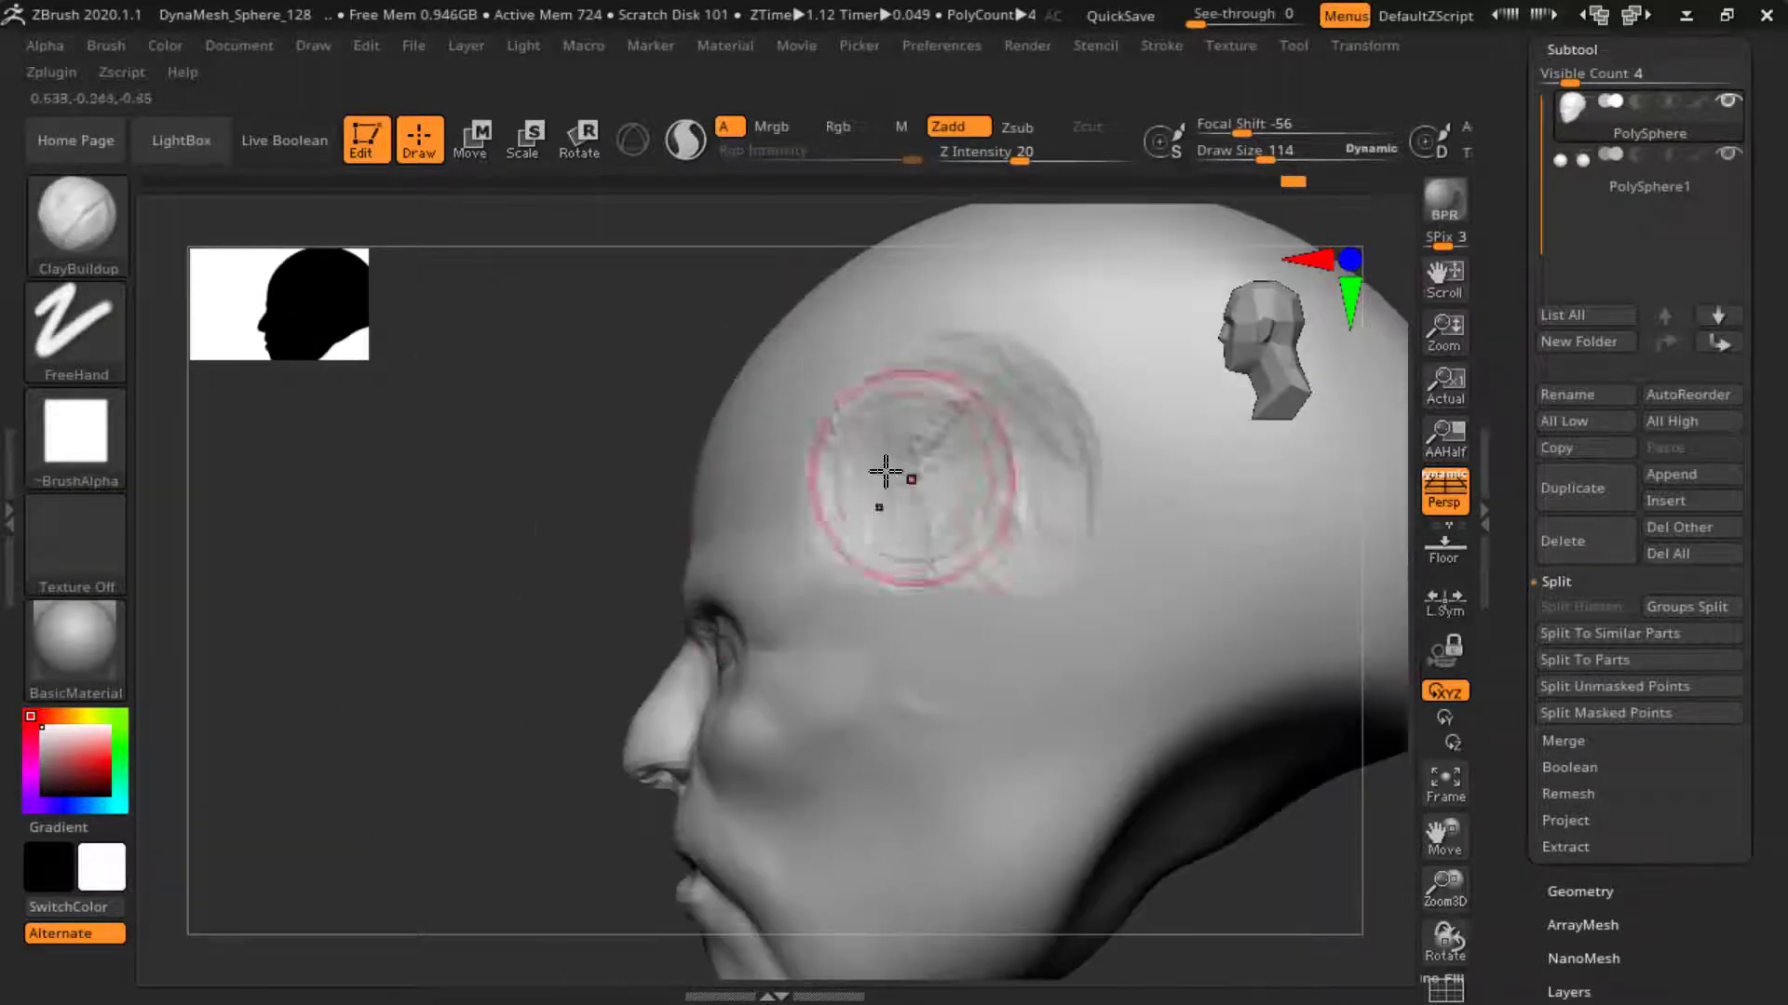
{"action": "right_click_drag", "start_coordinate": [886, 472], "coordinate": [902, 570]}
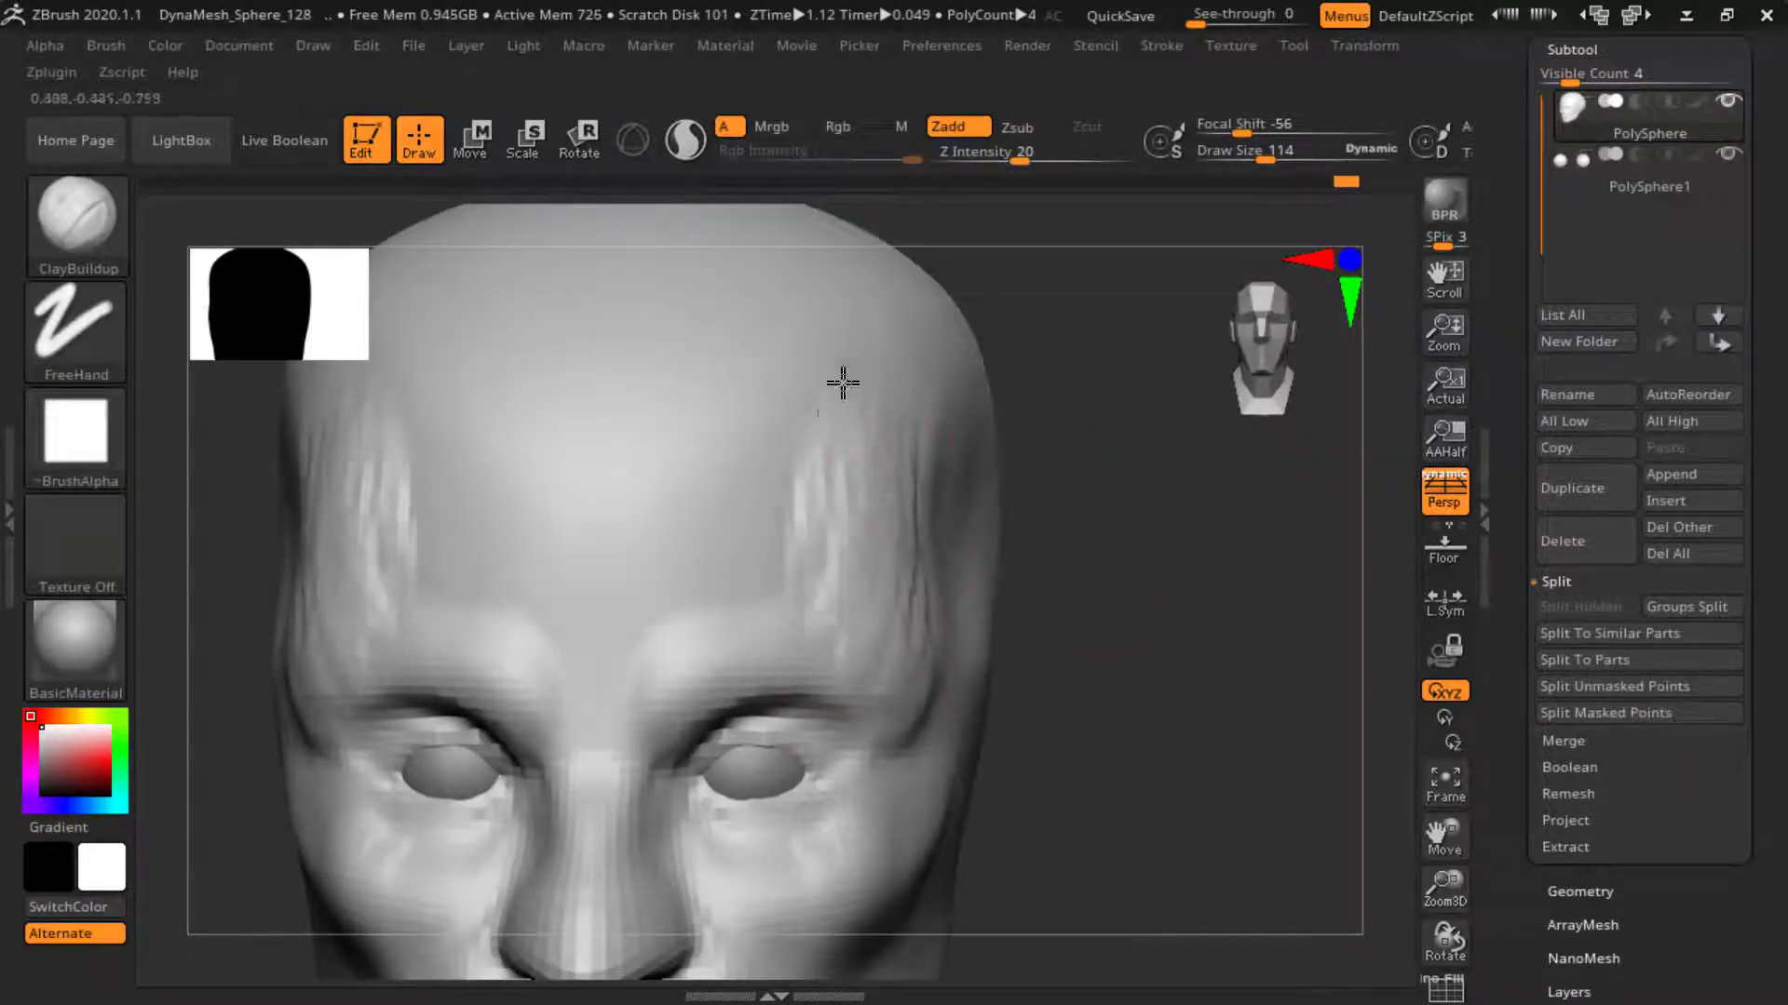
{"action": "right_click_drag", "start_coordinate": [843, 381], "coordinate": [1237, 538]}
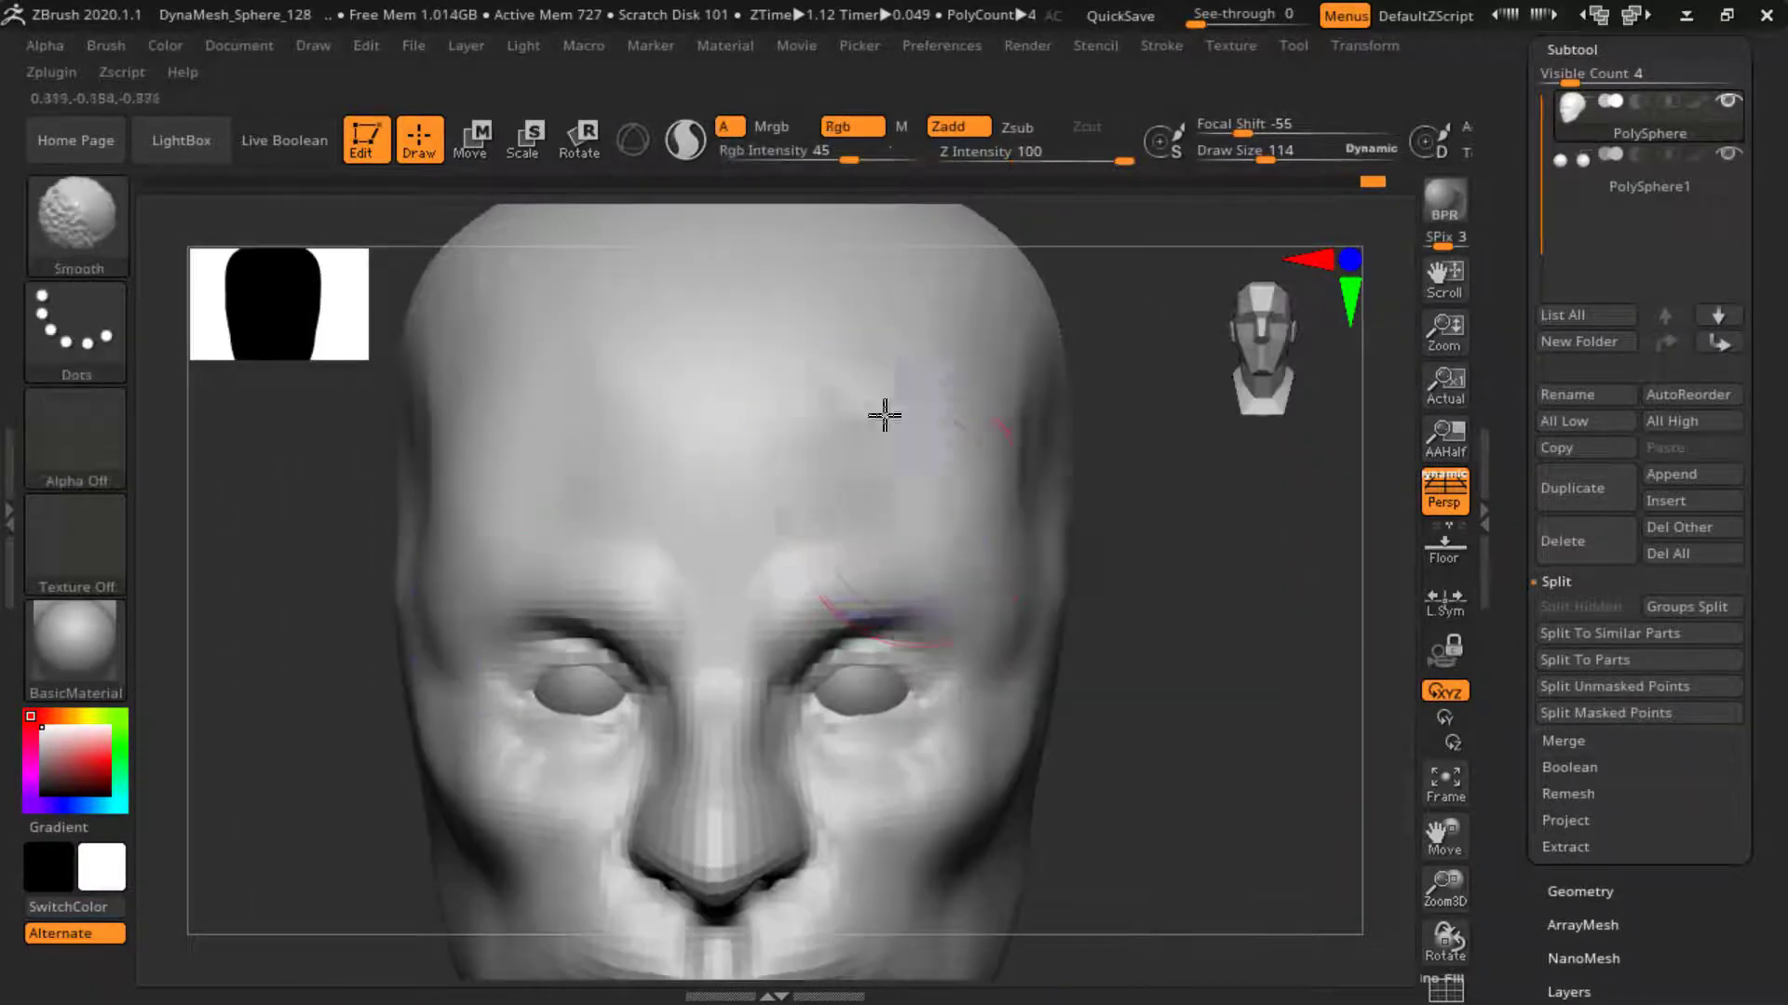
{"action": "right_click_drag", "start_coordinate": [886, 411], "coordinate": [741, 582], "text": "ctrl"}
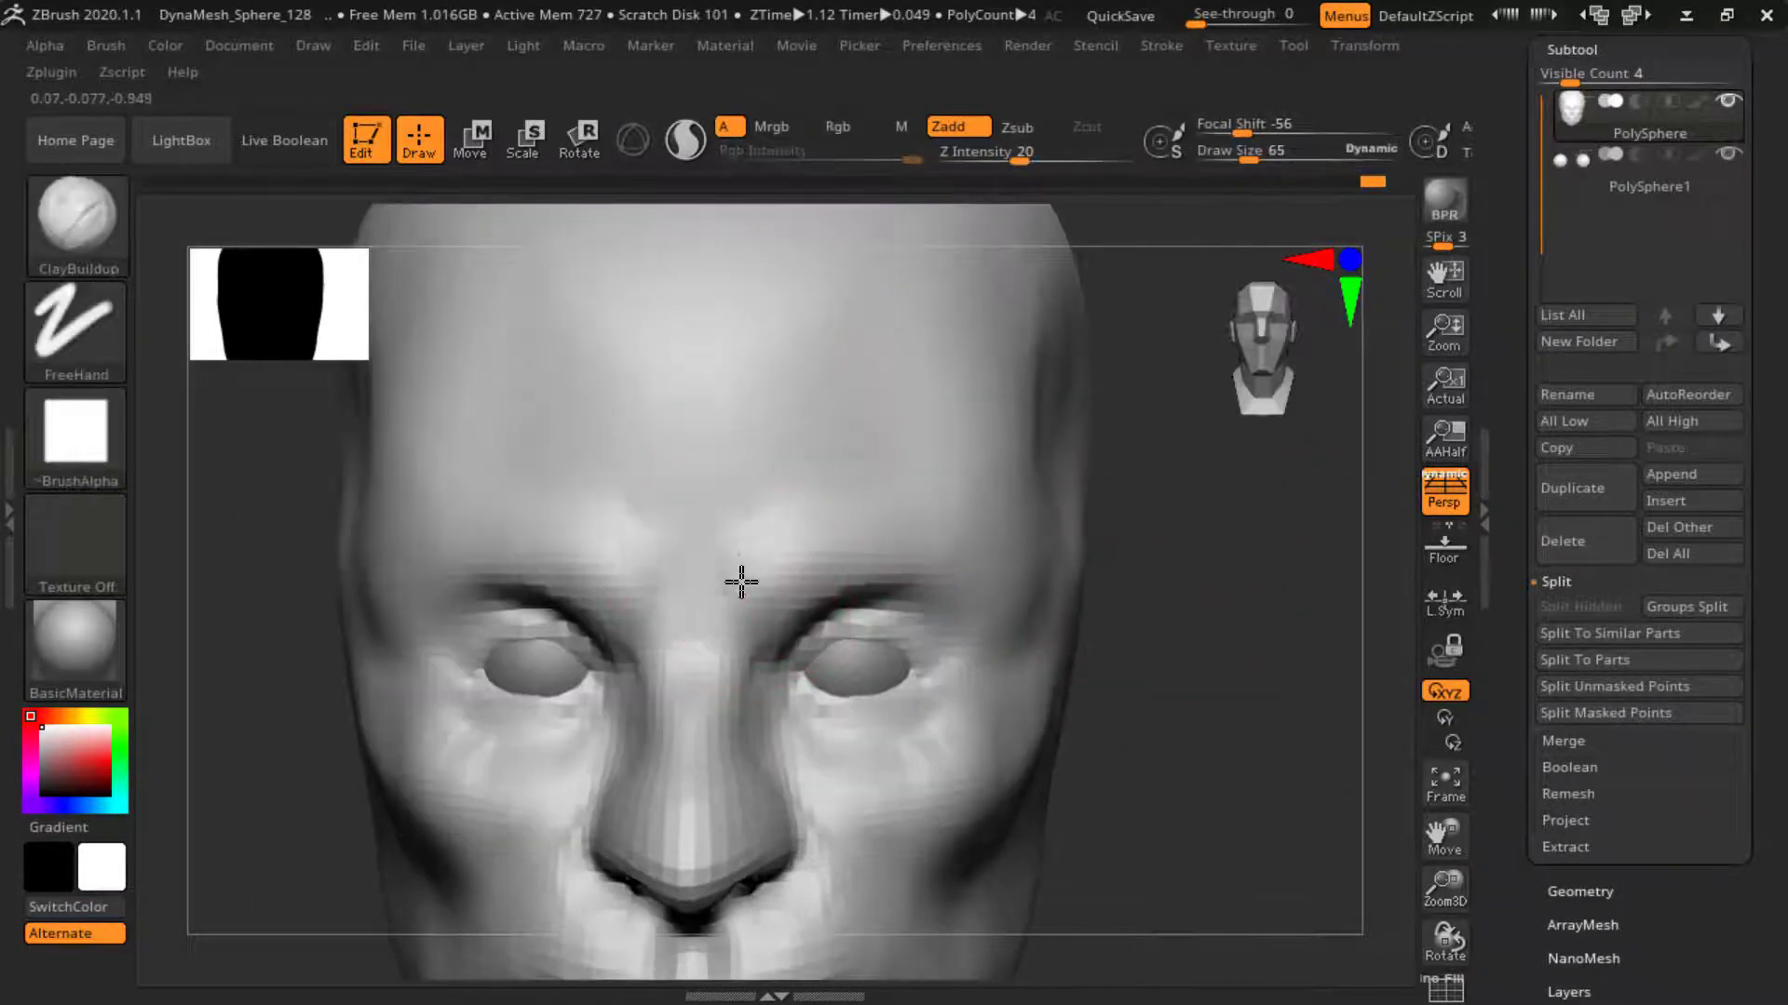
- Smooth the lumpy brow ridges symmetrically and view the whole face from the front
{"action": "left_click_drag", "start_coordinate": [876, 499], "coordinate": [763, 507], "text": "shift"}
{"action": "mouse_move", "coordinate": [1266, 585]}
{"action": "right_mouse_down", "text": "ctrl"}
{"action": "mouse_move", "coordinate": [1188, 591]}
{"action": "mouse_move", "coordinate": [1145, 555]}
{"action": "mouse_move", "coordinate": [1154, 606]}
{"action": "mouse_move", "coordinate": [1225, 553]}
{"action": "mouse_move", "coordinate": [795, 558]}
{"action": "right_mouse_up", "text": "ctrl"}
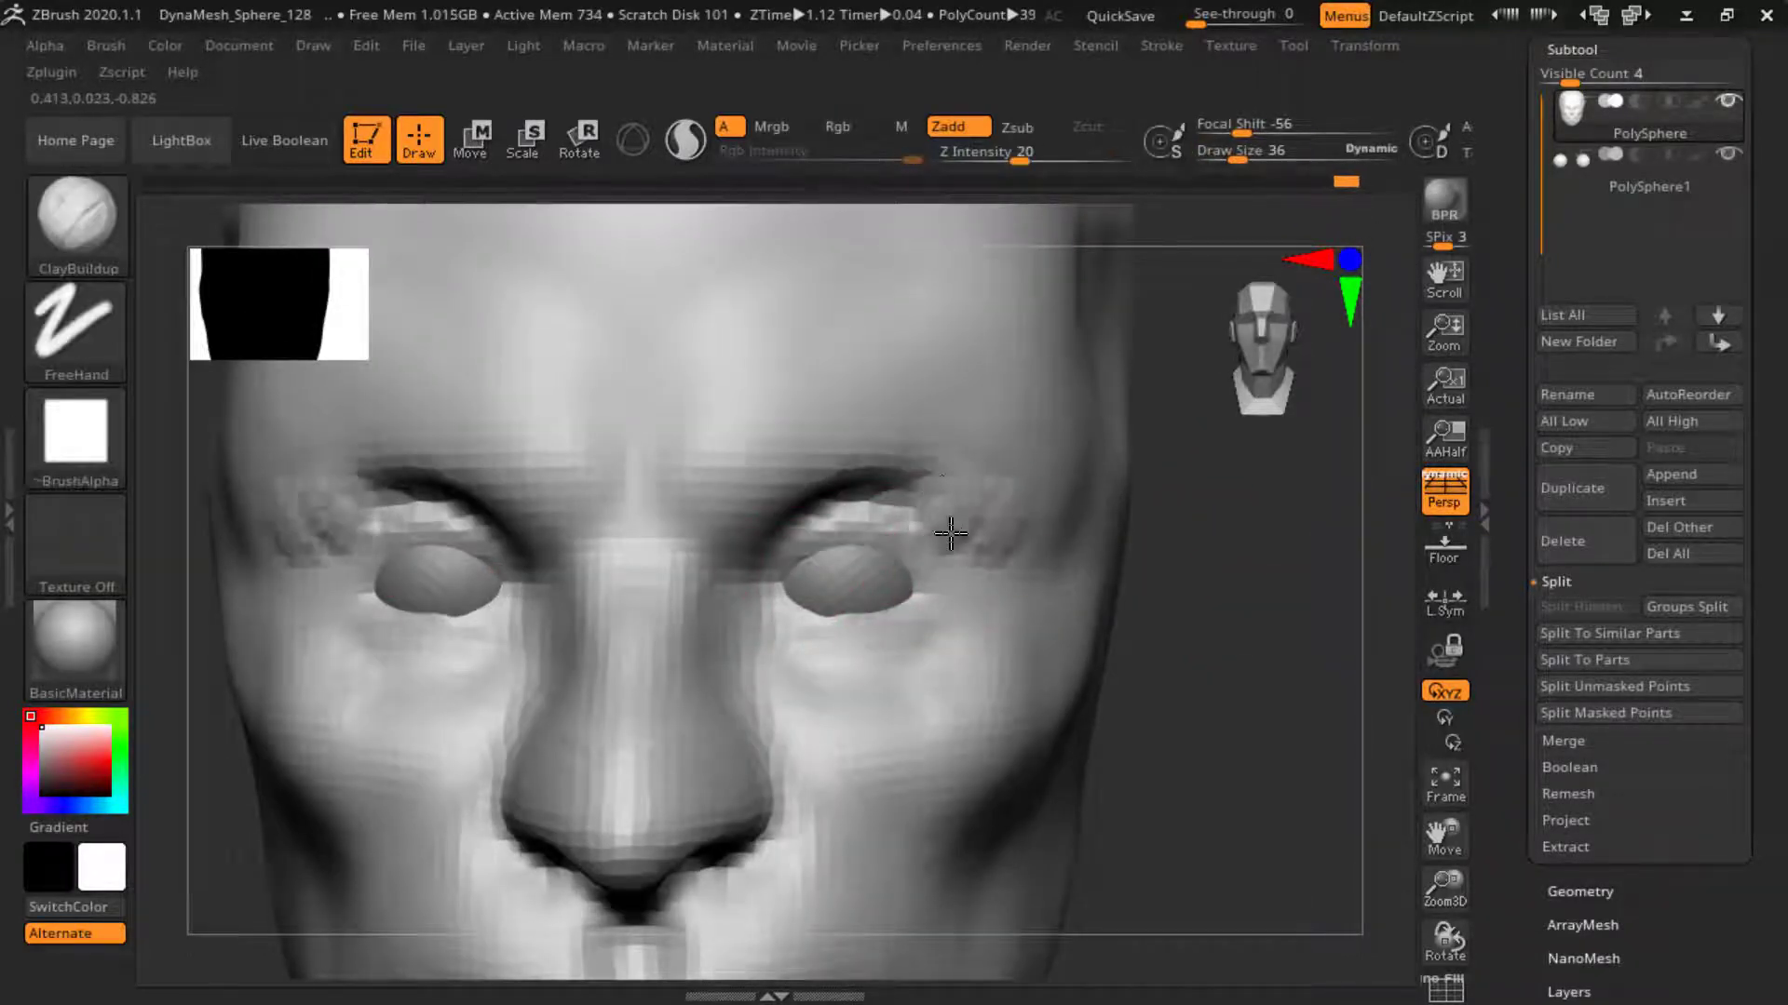
{"action": "right_click_drag", "start_coordinate": [1014, 543], "coordinate": [949, 487]}
{"action": "right_click_drag", "start_coordinate": [841, 730], "coordinate": [770, 467]}
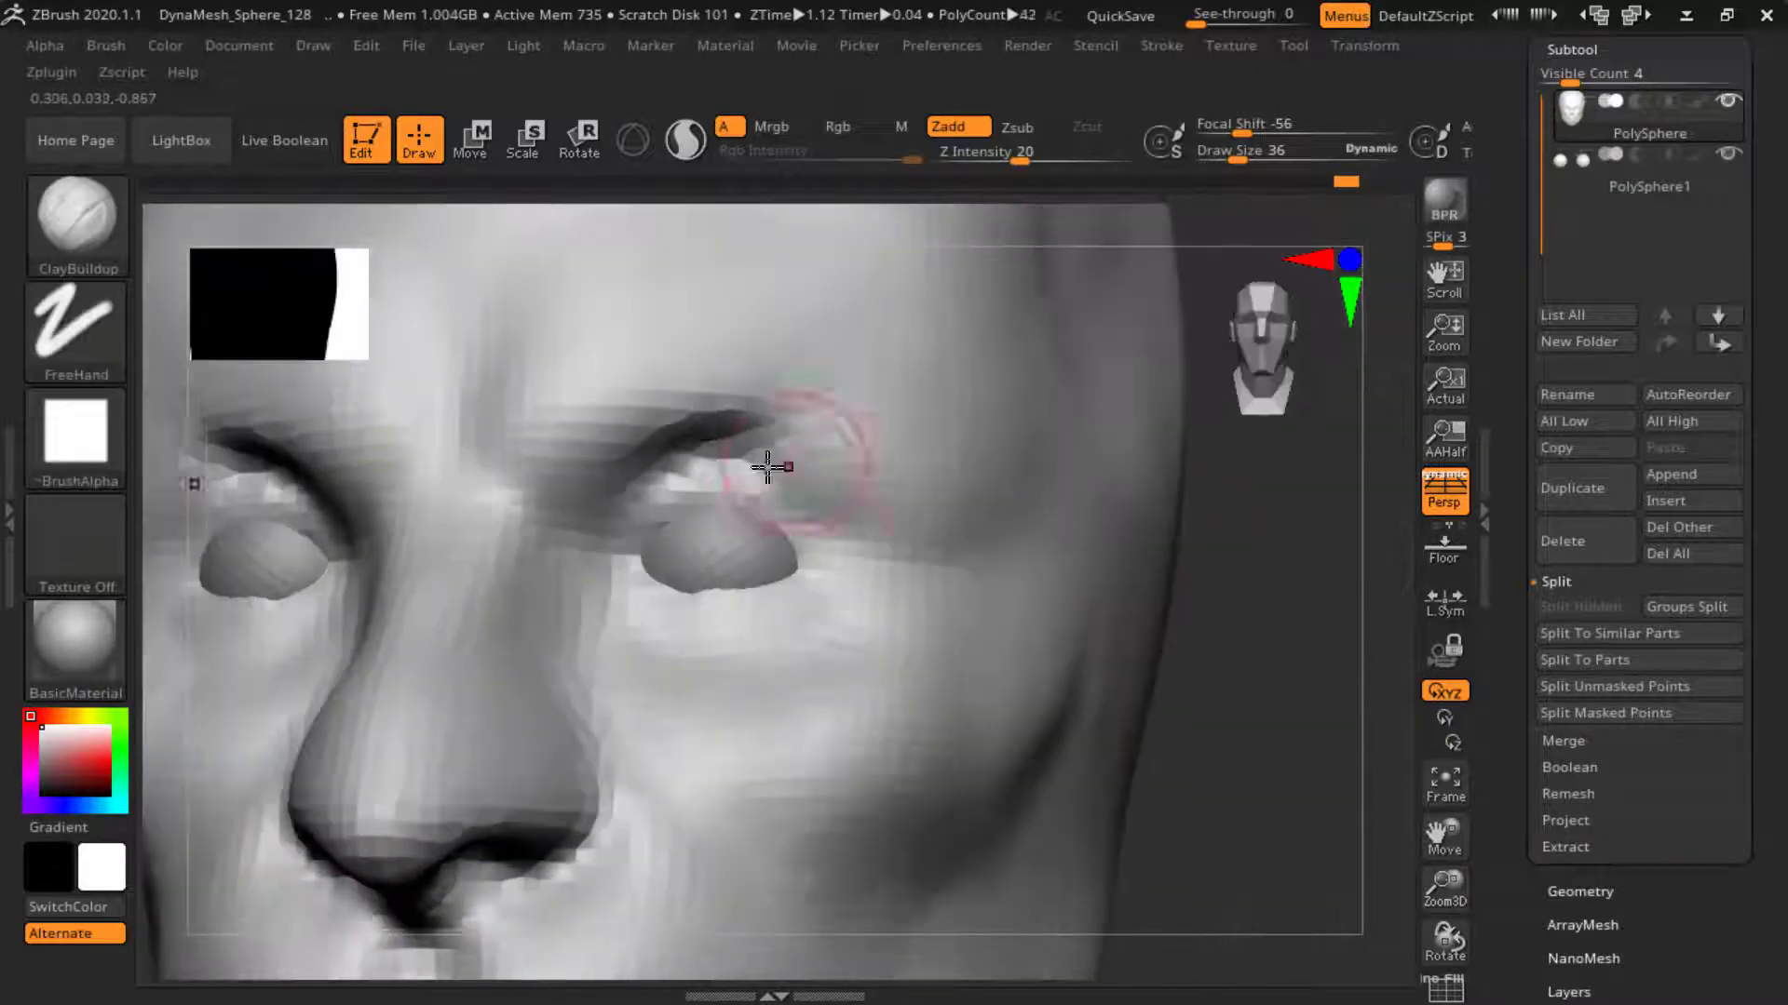
{"action": "mouse_move", "coordinate": [770, 467]}
{"action": "left_mouse_down", "text": "shift"}
{"action": "mouse_move", "coordinate": [694, 433]}
{"action": "mouse_move", "coordinate": [726, 422]}
{"action": "left_mouse_up", "text": "shift"}
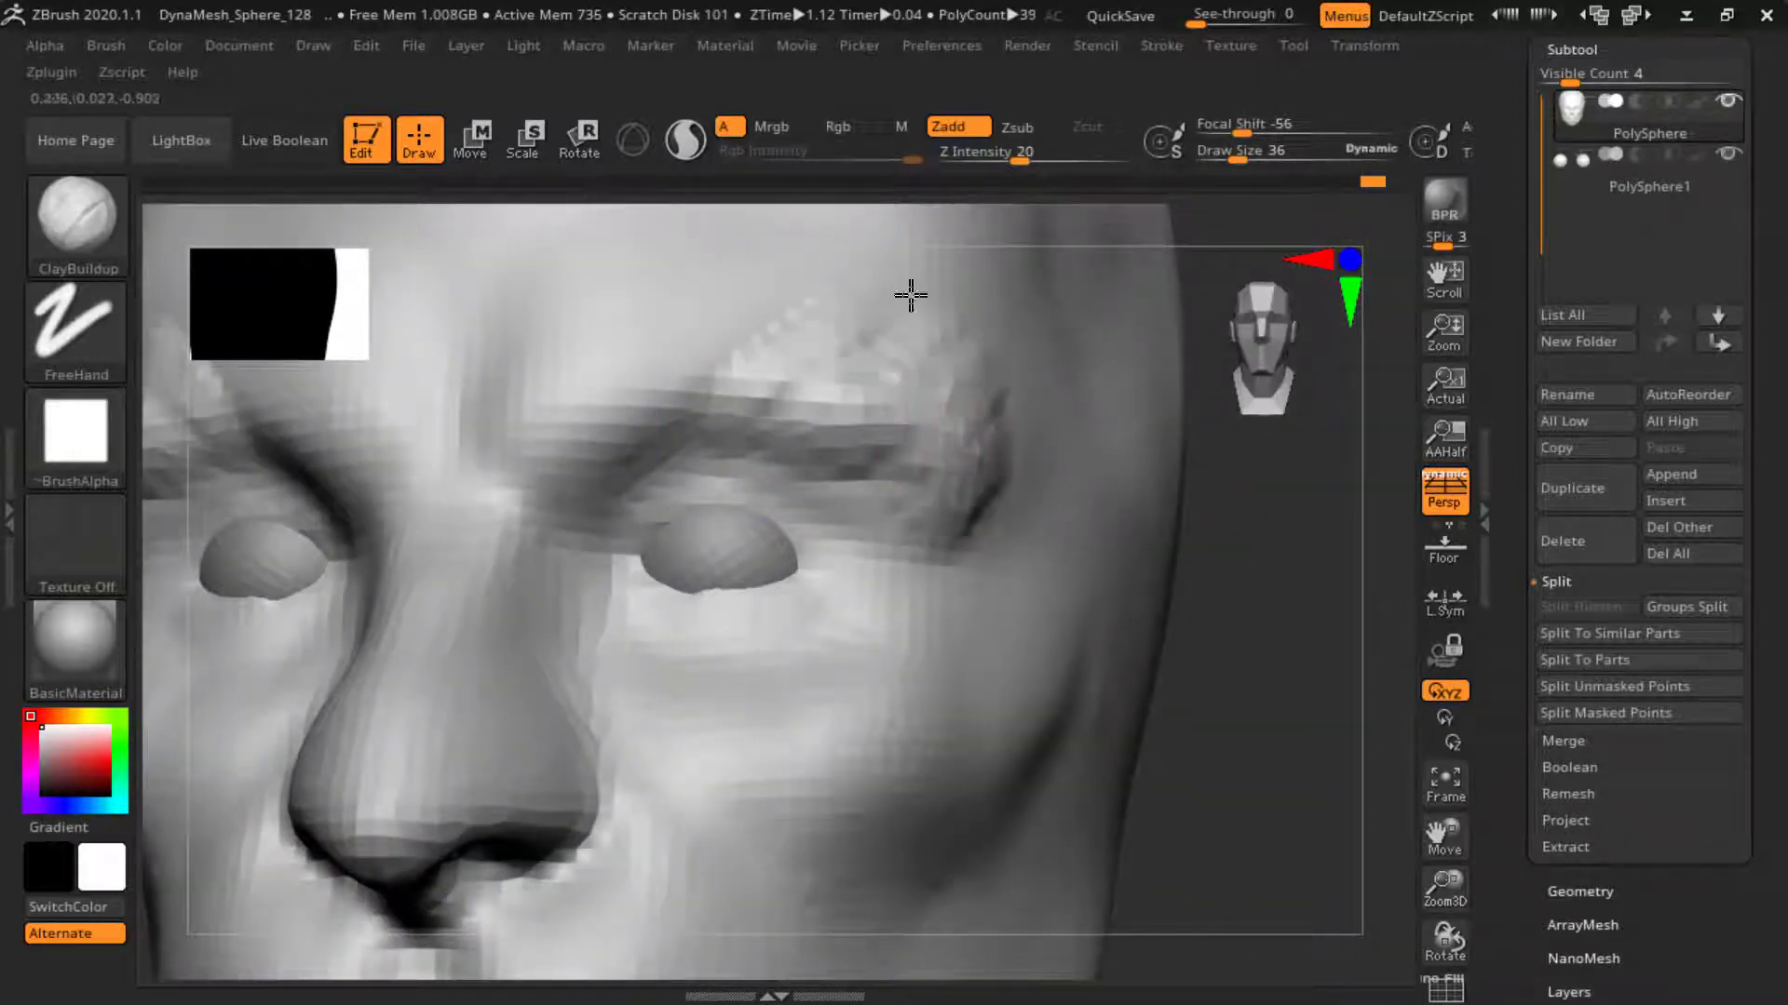
{"action": "right_click_drag", "start_coordinate": [1261, 562], "coordinate": [838, 465], "text": "shift"}
{"action": "left_click_drag", "start_coordinate": [838, 465], "coordinate": [823, 445], "text": "shift"}
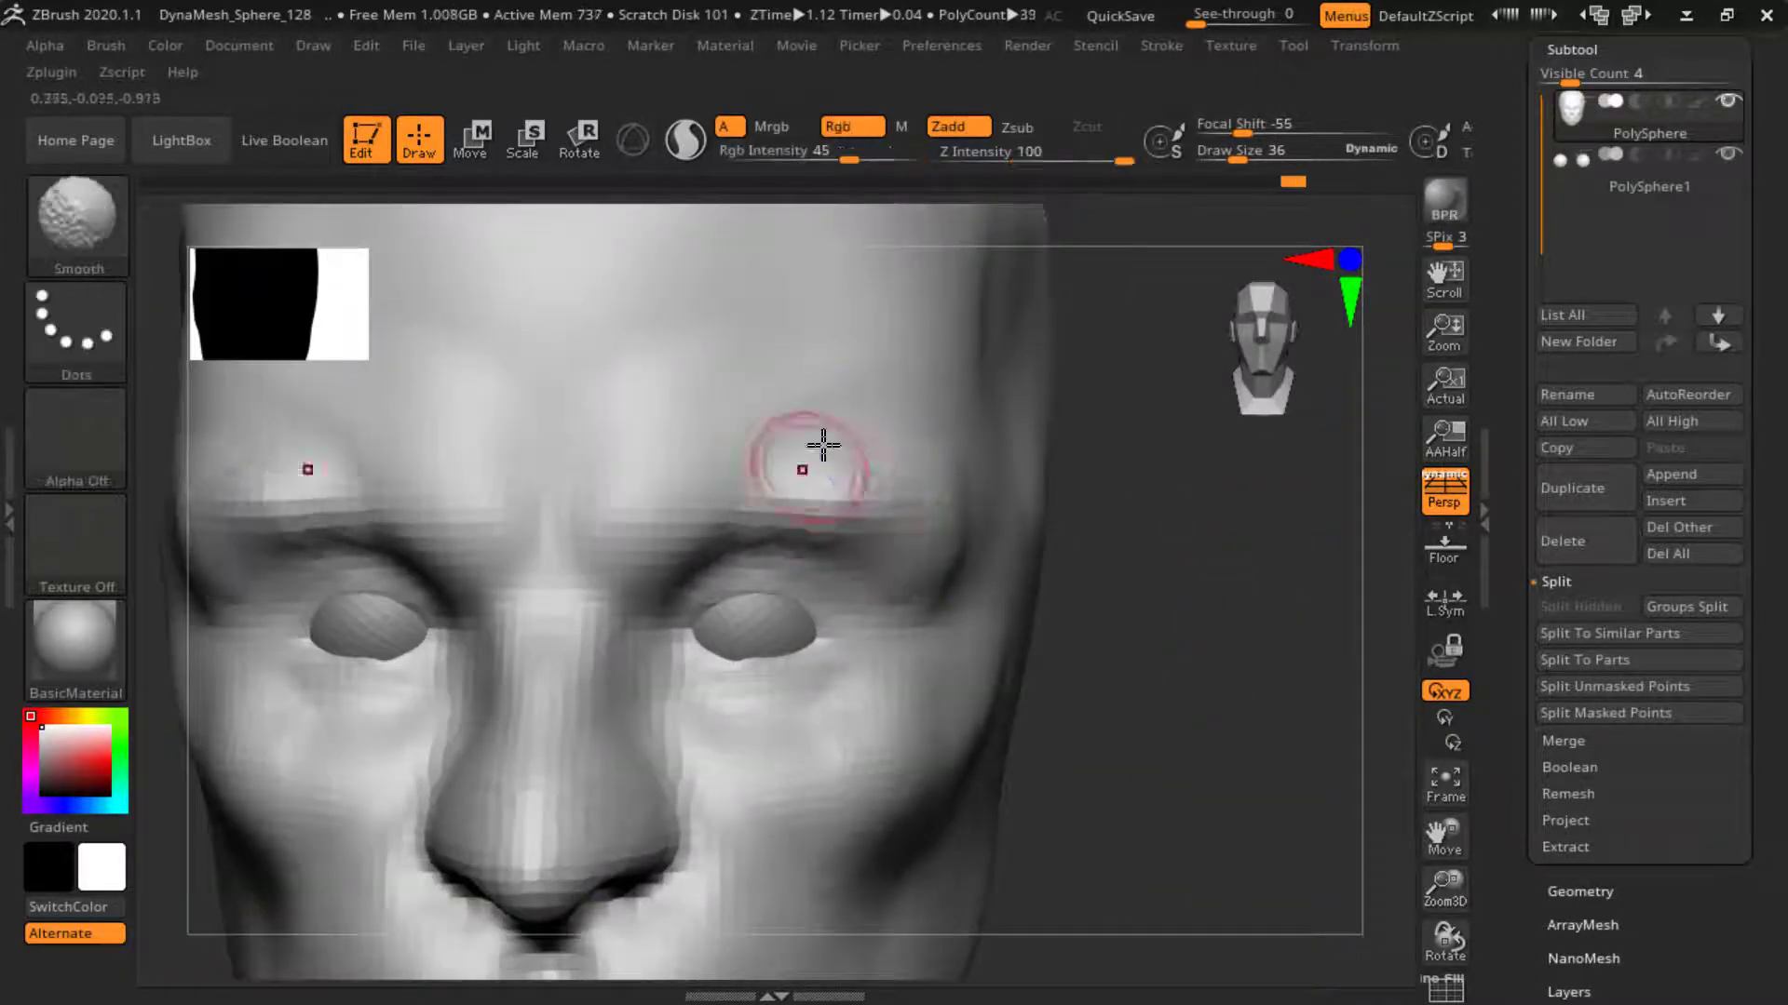
{"action": "right_click_drag", "start_coordinate": [823, 445], "coordinate": [1078, 527]}
{"action": "mouse_move", "coordinate": [909, 415]}
{"action": "right_mouse_down"}
{"action": "mouse_move", "coordinate": [1138, 479]}
{"action": "mouse_move", "coordinate": [1157, 627]}
{"action": "mouse_move", "coordinate": [1222, 595]}
{"action": "right_mouse_up"}
- Carve creases under and around the eyes with DamStandard
{"action": "key", "text": "b"}
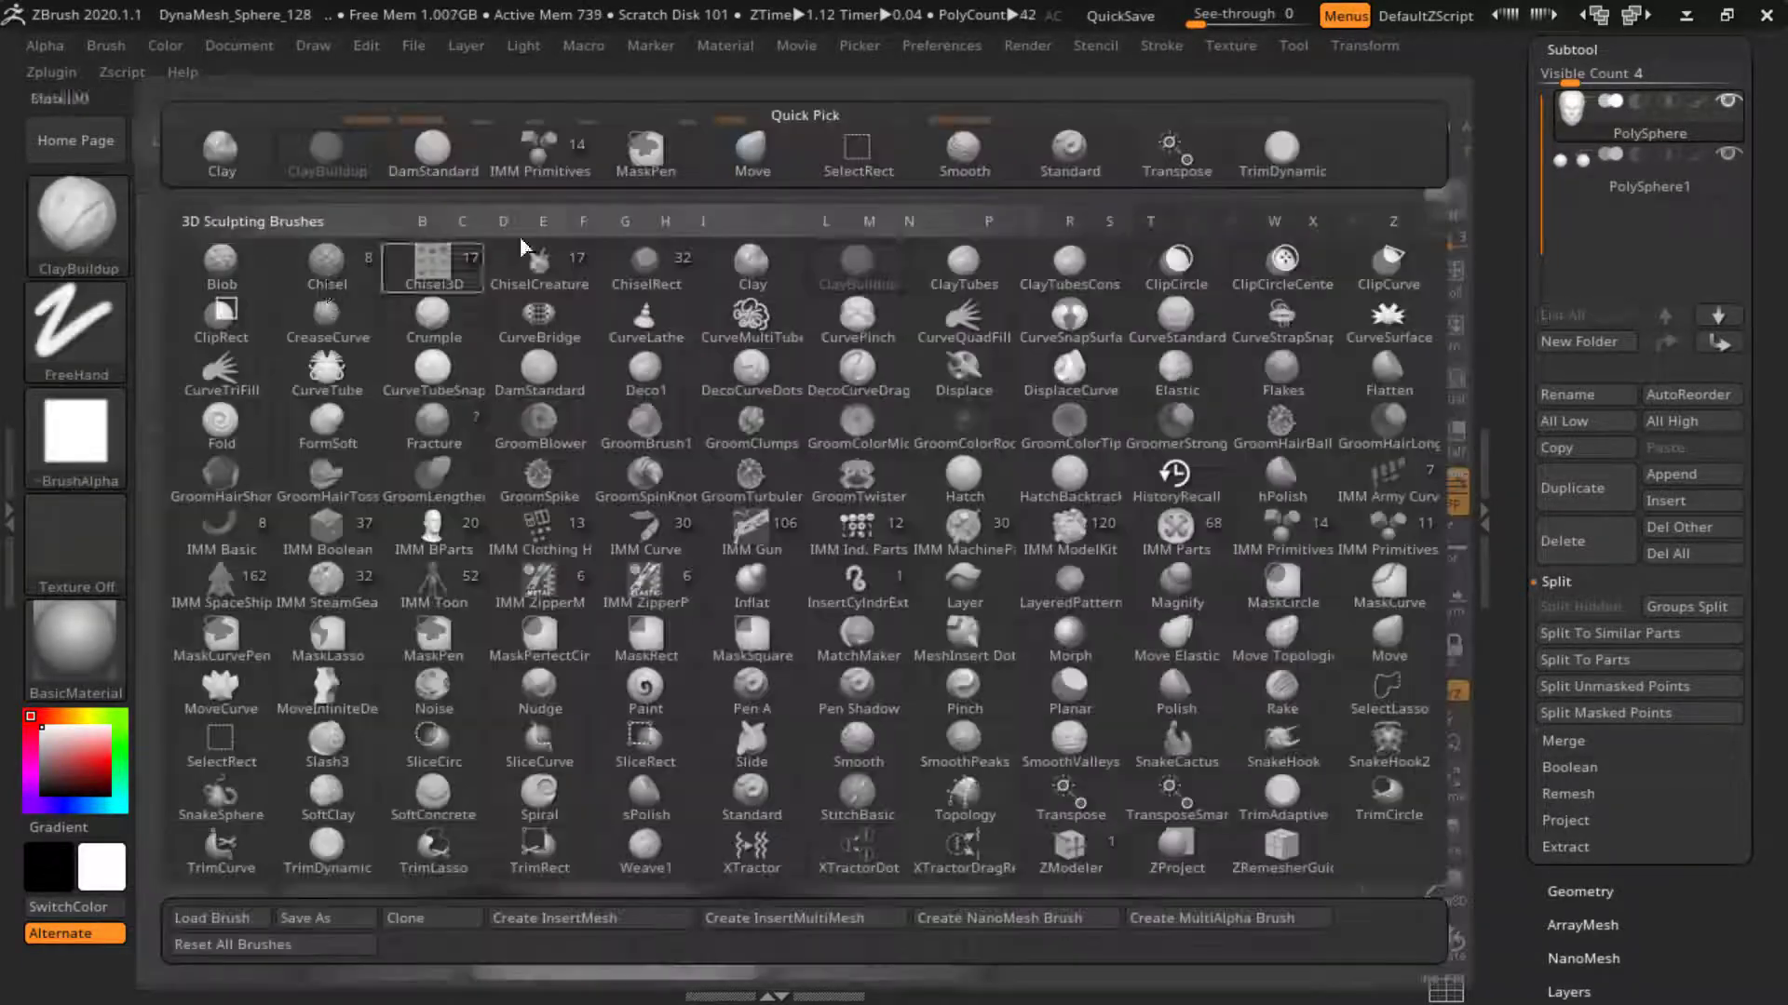
{"action": "key", "text": "d"}
{"action": "key", "text": "s"}
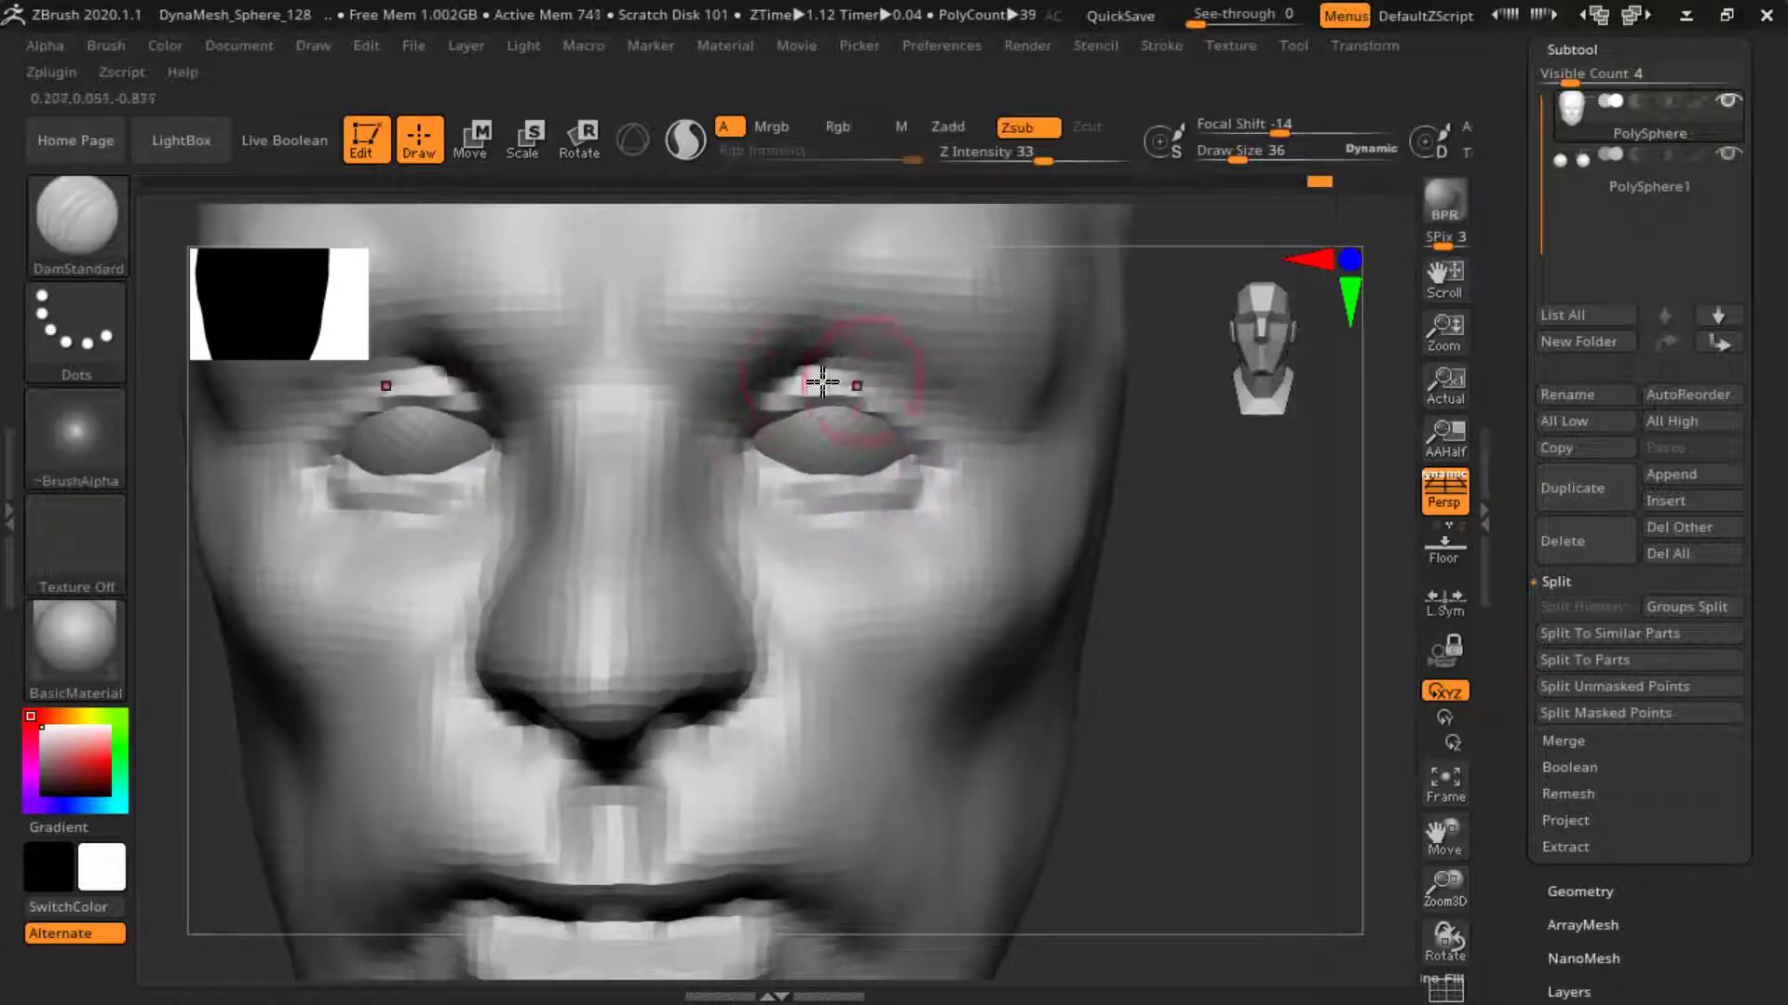
{"action": "right_click_drag", "start_coordinate": [974, 423], "coordinate": [990, 456]}
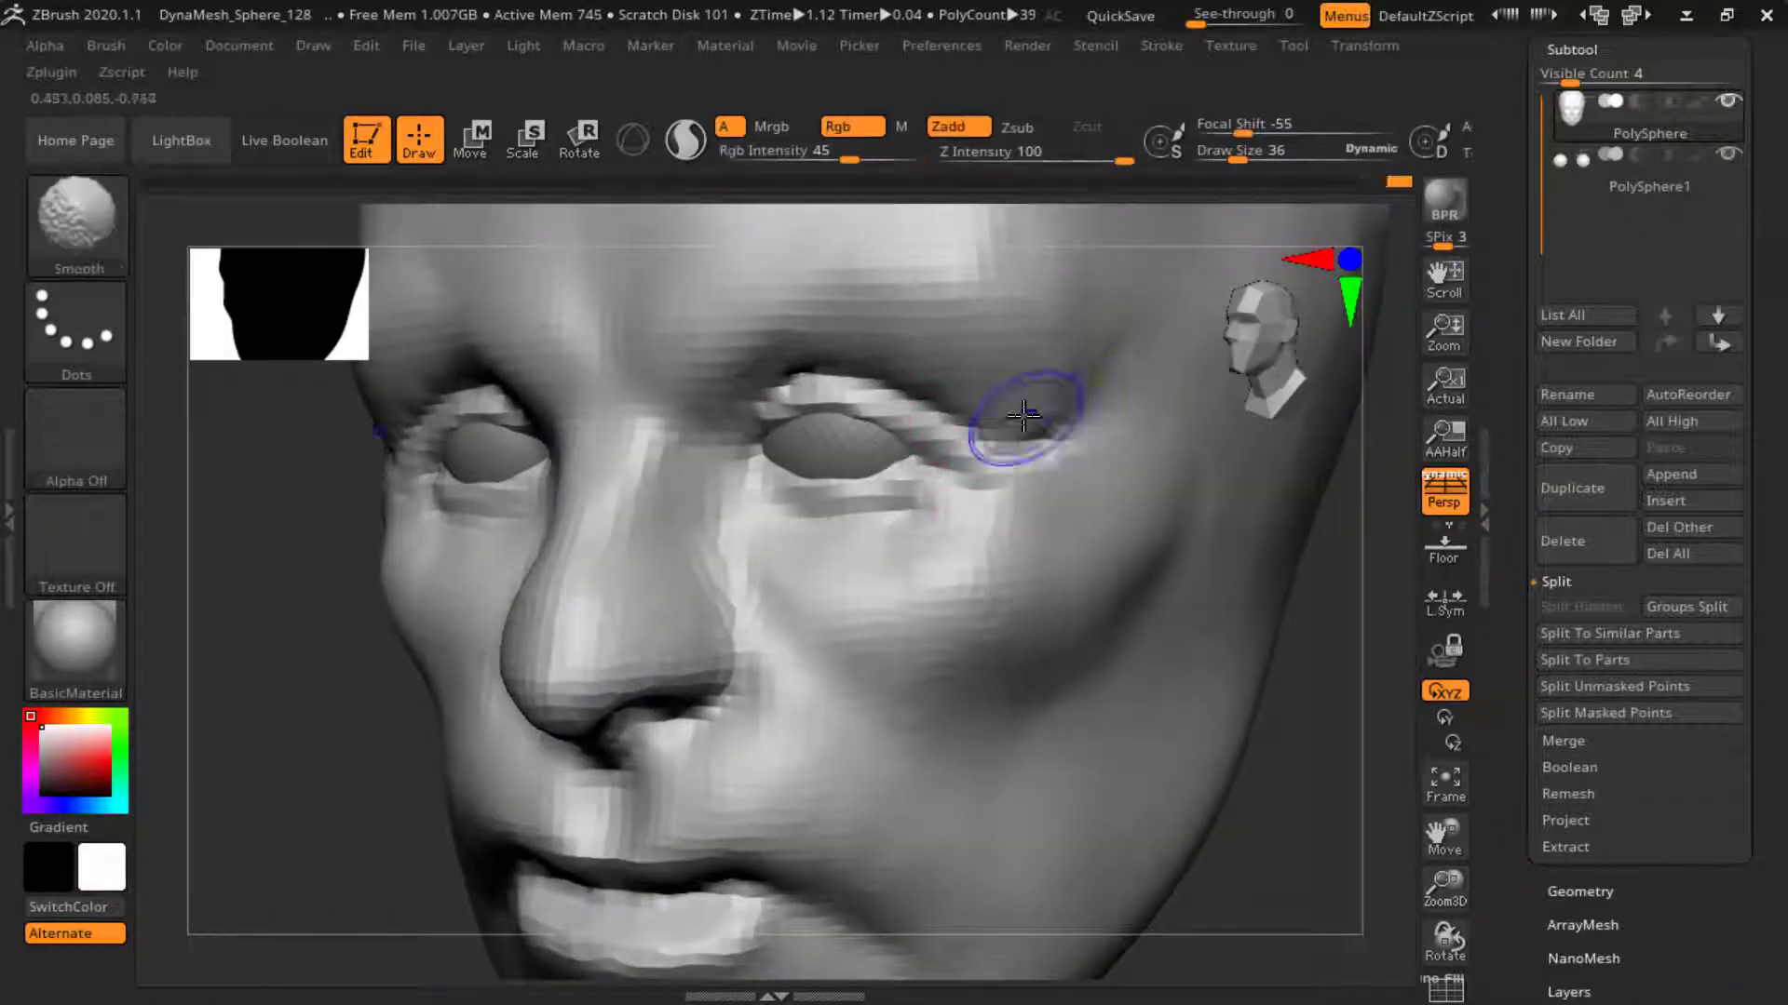
{"action": "mouse_move", "coordinate": [999, 603]}
{"action": "right_mouse_down"}
{"action": "mouse_move", "coordinate": [1197, 558]}
{"action": "mouse_move", "coordinate": [1045, 639]}
{"action": "mouse_move", "coordinate": [726, 451]}
{"action": "mouse_move", "coordinate": [411, 702]}
{"action": "mouse_move", "coordinate": [507, 647]}
{"action": "mouse_move", "coordinate": [1170, 562]}
{"action": "mouse_move", "coordinate": [759, 538]}
{"action": "right_mouse_up"}
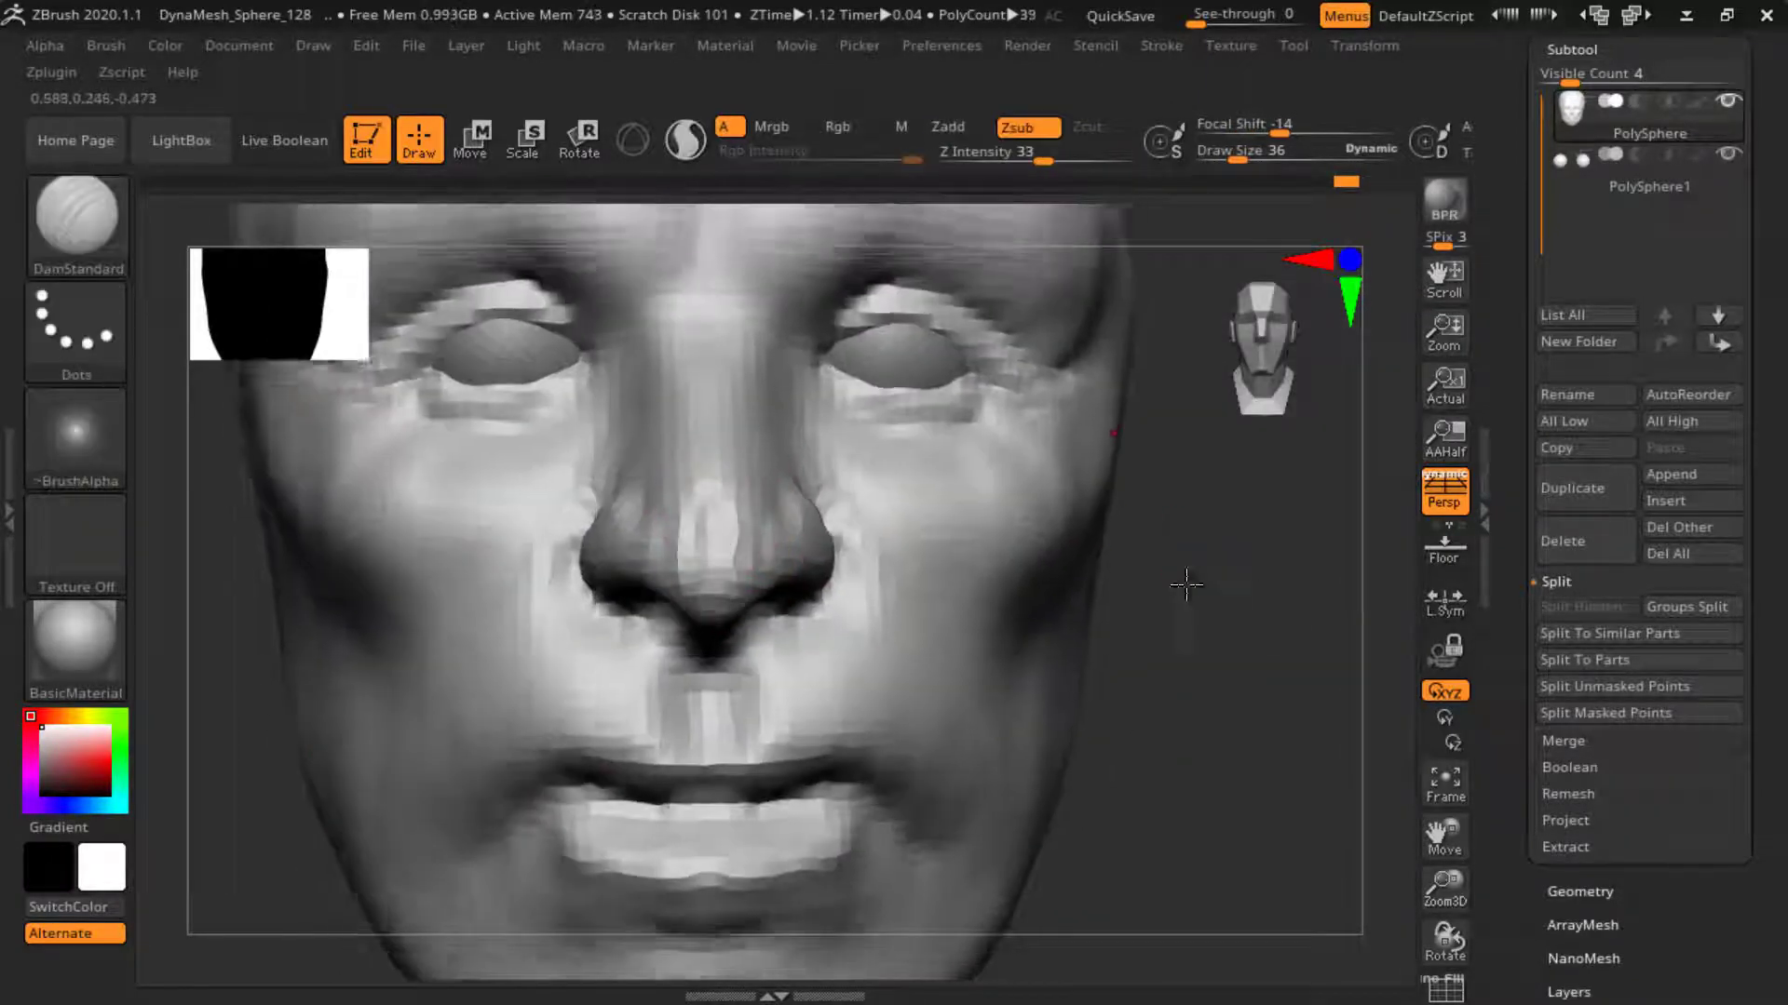
- Refine the nose and cheek folds with ClayBuildup, then zoom out
{"action": "key", "text": "b"}
{"action": "key", "text": "c"}
{"action": "key", "text": "b"}
{"action": "right_click_drag", "start_coordinate": [741, 557], "coordinate": [723, 553]}
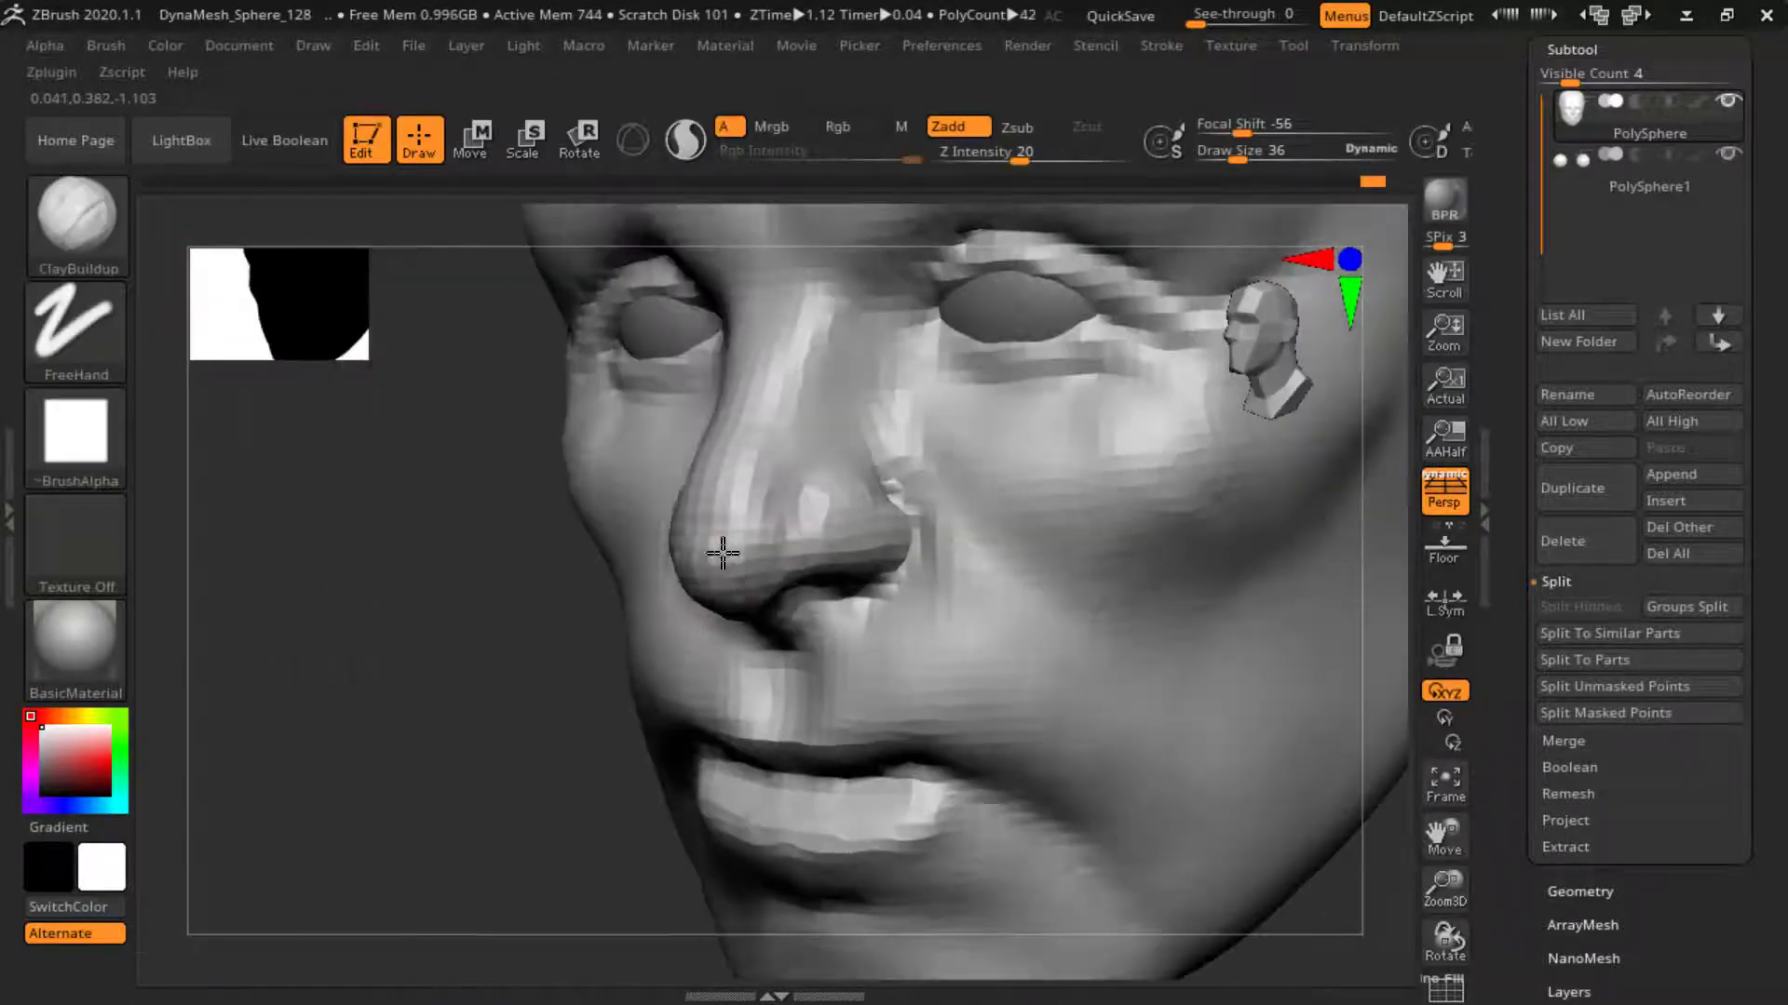
{"action": "mouse_move", "coordinate": [850, 476]}
{"action": "right_mouse_down"}
{"action": "mouse_move", "coordinate": [818, 571]}
{"action": "mouse_move", "coordinate": [1181, 518]}
{"action": "mouse_move", "coordinate": [1180, 594]}
{"action": "mouse_move", "coordinate": [1166, 523]}
{"action": "mouse_move", "coordinate": [1108, 577]}
{"action": "mouse_move", "coordinate": [1201, 590]}
{"action": "mouse_move", "coordinate": [1196, 565]}
{"action": "right_mouse_up"}
- Insert an Ear from IMM BParts onto the side of the head
{"action": "left_click", "coordinate": [129, 227]}
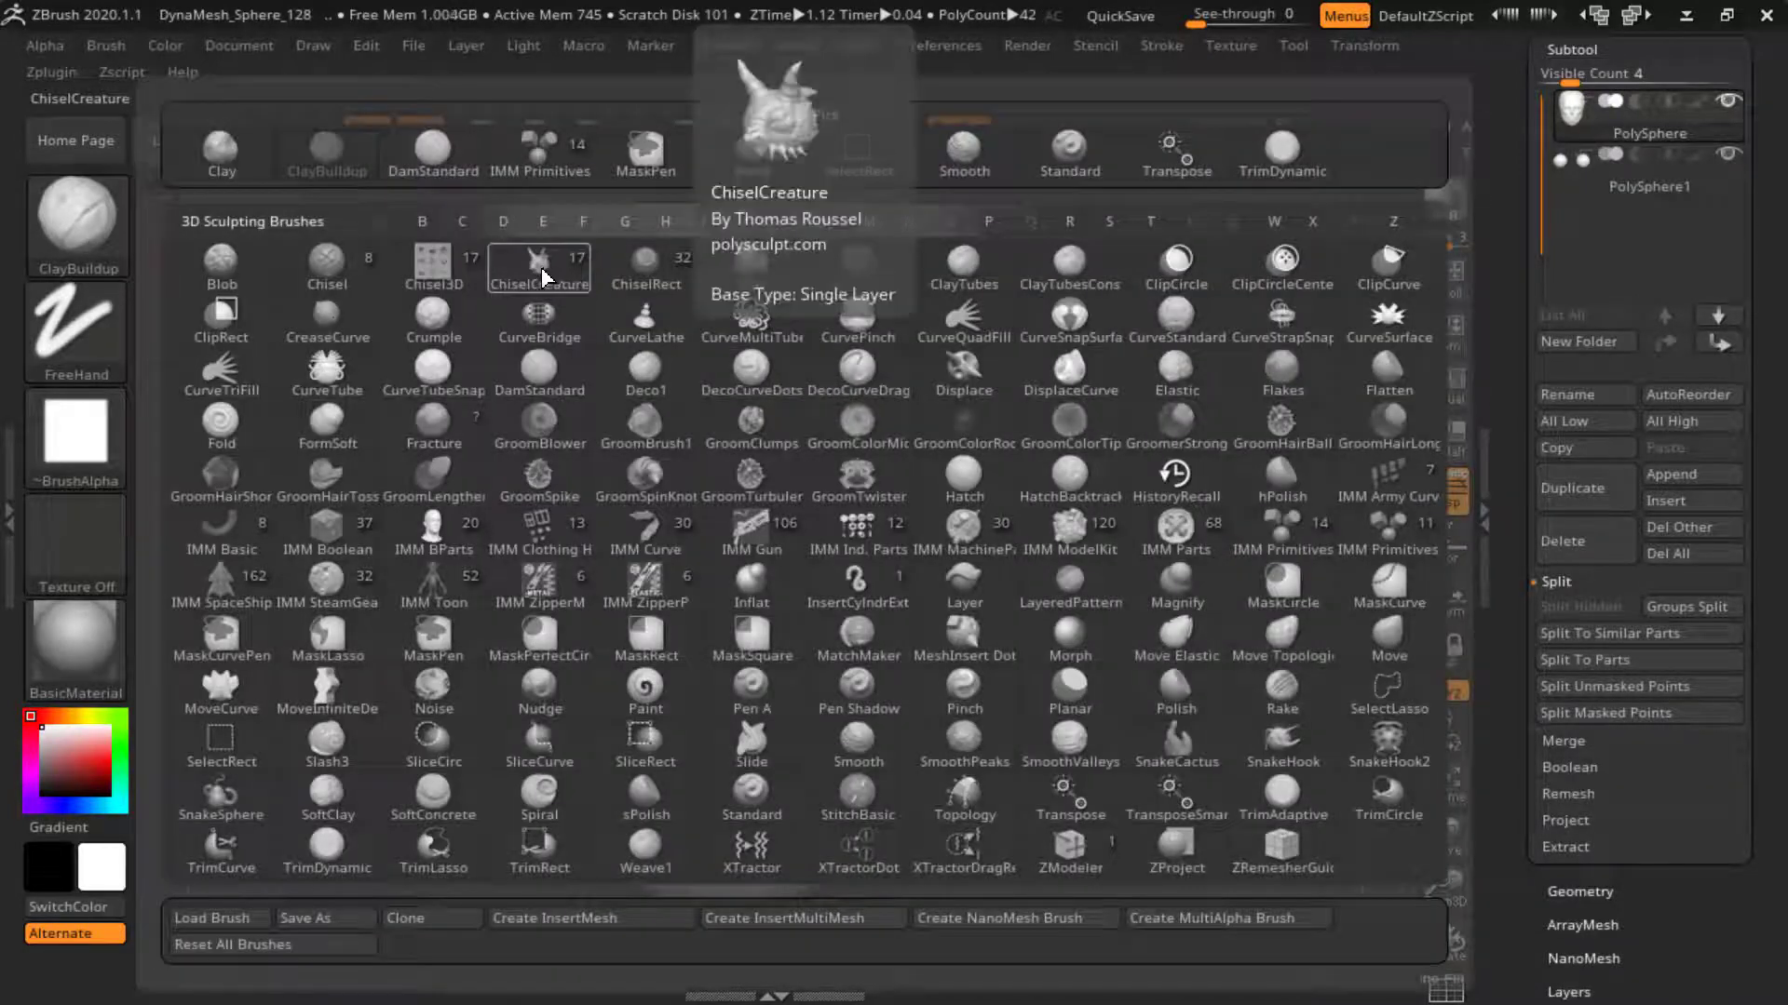
{"action": "left_click", "coordinate": [432, 528]}
{"action": "left_click", "coordinate": [559, 206]}
{"action": "right_click_drag", "start_coordinate": [931, 558], "coordinate": [1077, 419]}
{"action": "left_click_drag", "start_coordinate": [1145, 522], "coordinate": [1170, 614]}
- Check both ears from the front and reposition them with Transpose
{"action": "mouse_move", "coordinate": [1170, 615]}
{"action": "right_mouse_down"}
{"action": "mouse_move", "coordinate": [1257, 649]}
{"action": "mouse_move", "coordinate": [1197, 698]}
{"action": "mouse_move", "coordinate": [1069, 698]}
{"action": "mouse_move", "coordinate": [899, 597]}
{"action": "right_mouse_up"}
{"action": "right_click_drag", "start_coordinate": [892, 667], "coordinate": [1111, 668]}
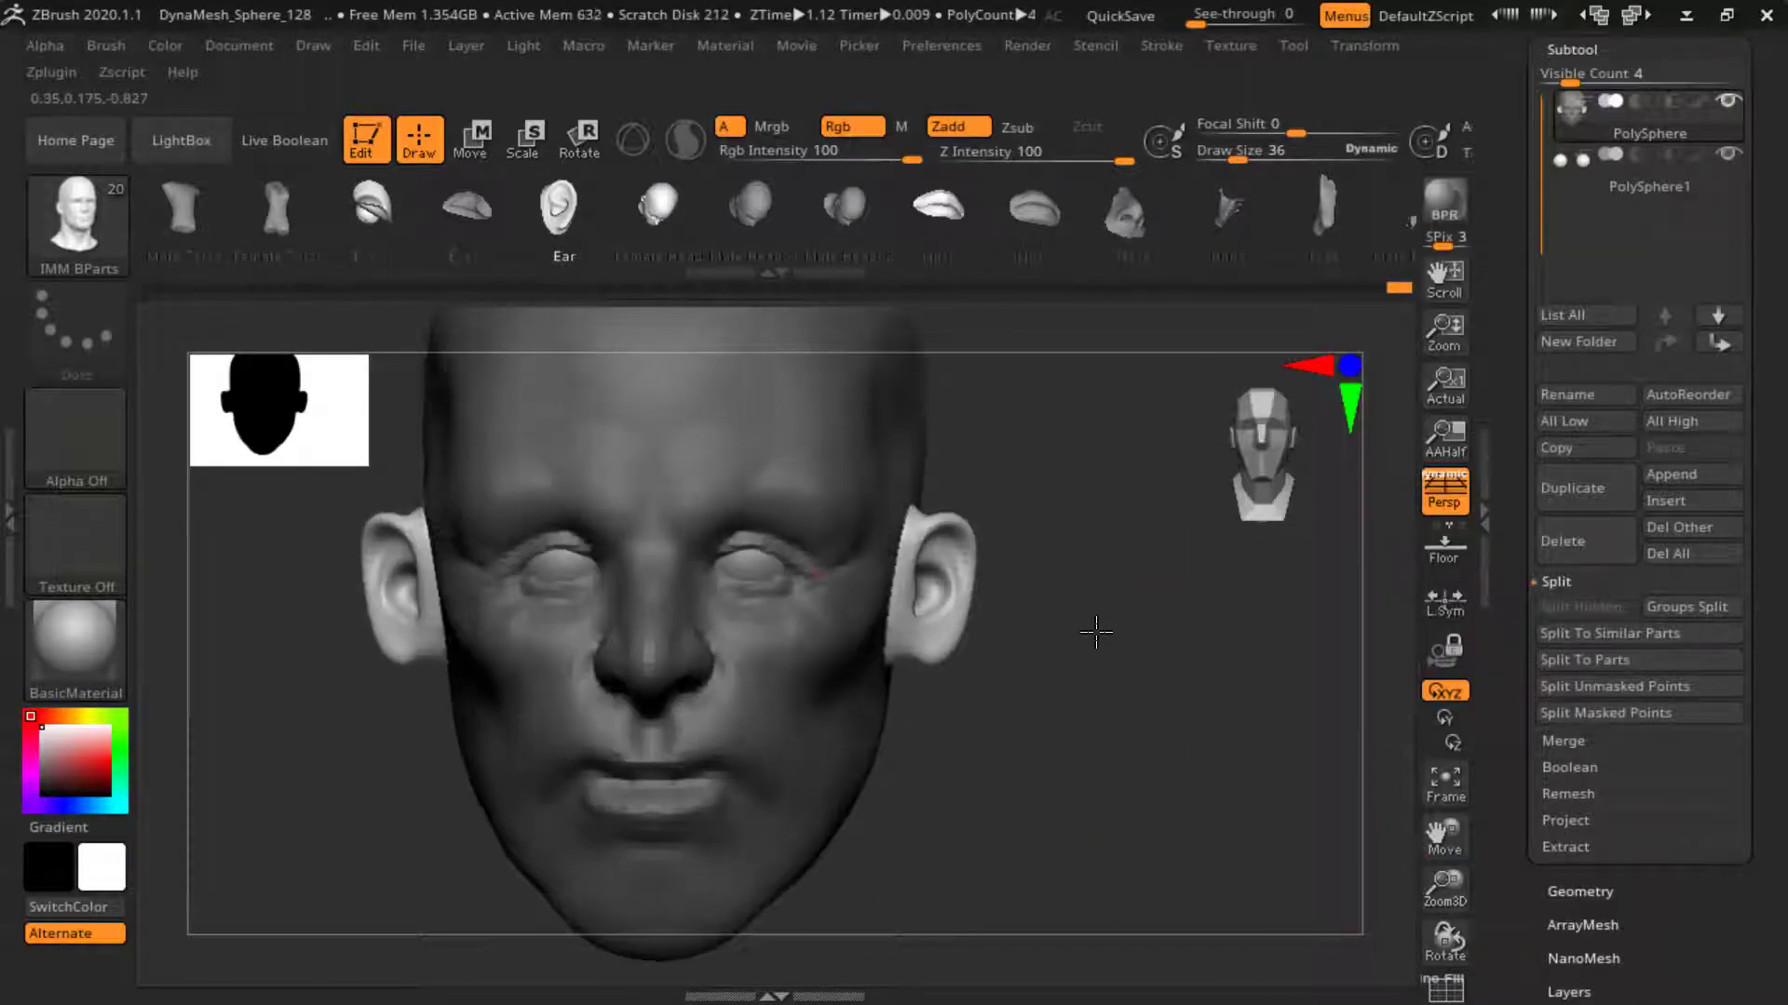
{"action": "mouse_move", "coordinate": [1096, 632]}
{"action": "right_mouse_down"}
{"action": "mouse_move", "coordinate": [1125, 498]}
{"action": "mouse_move", "coordinate": [1180, 606]}
{"action": "right_mouse_up"}
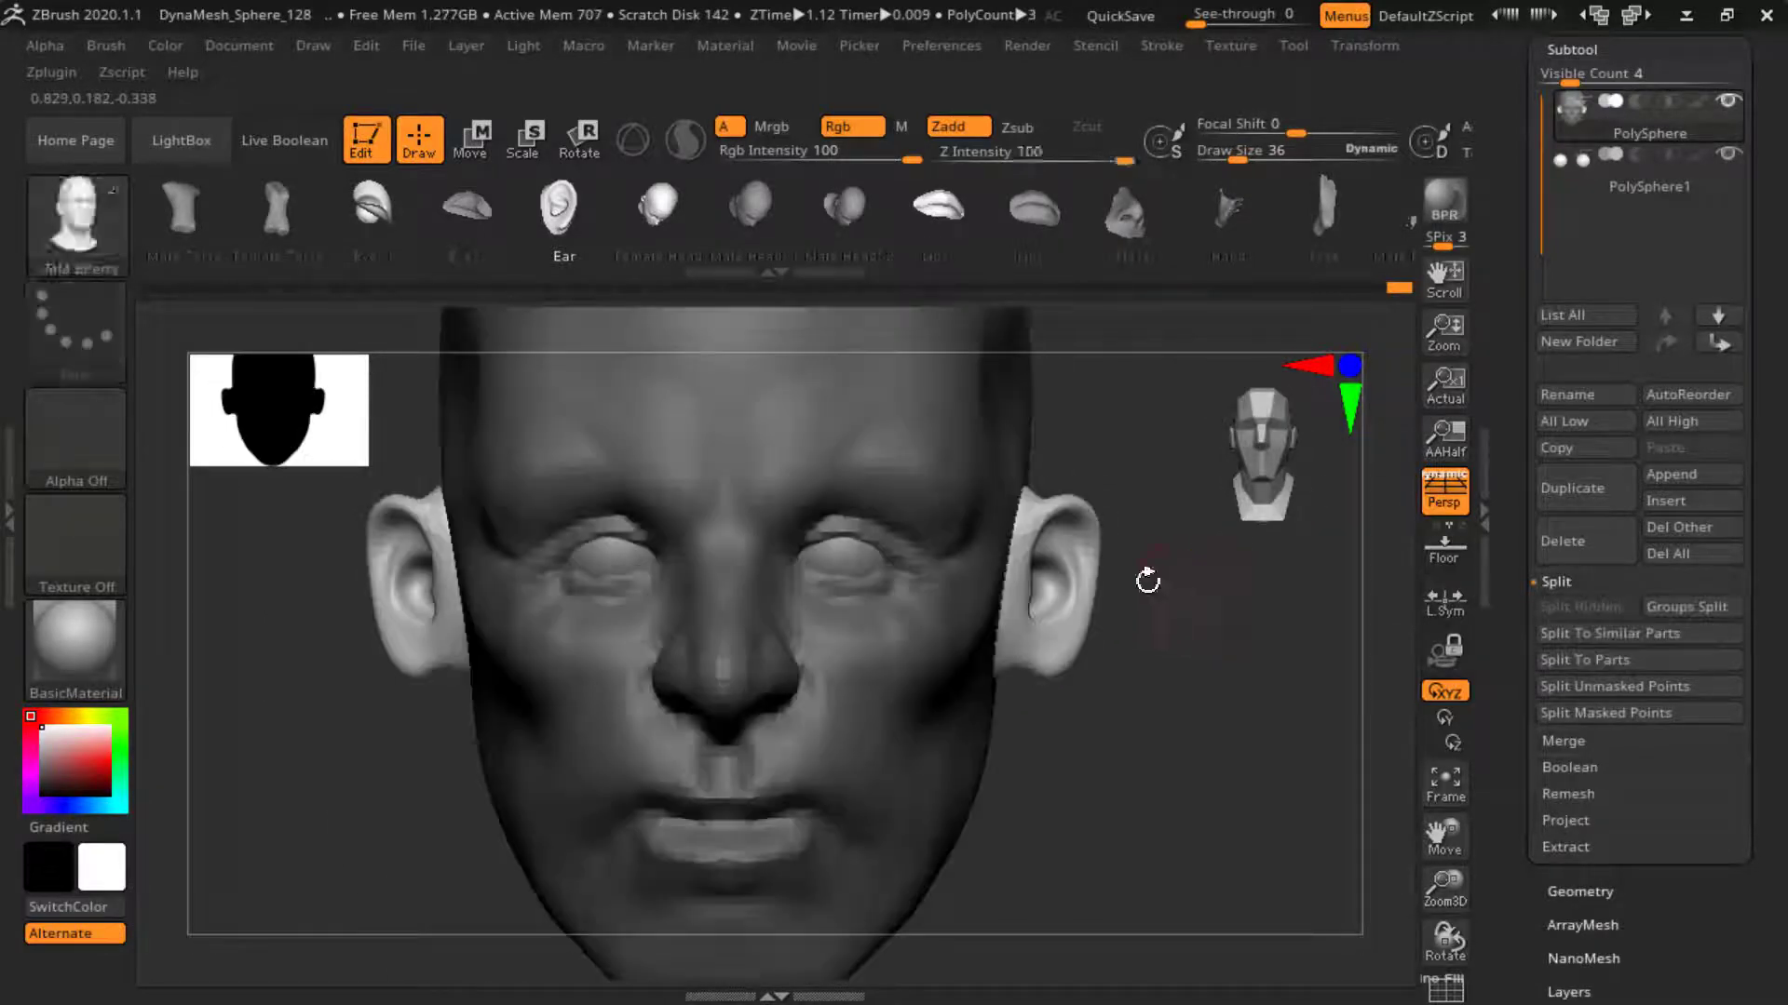
{"action": "key", "text": "w"}
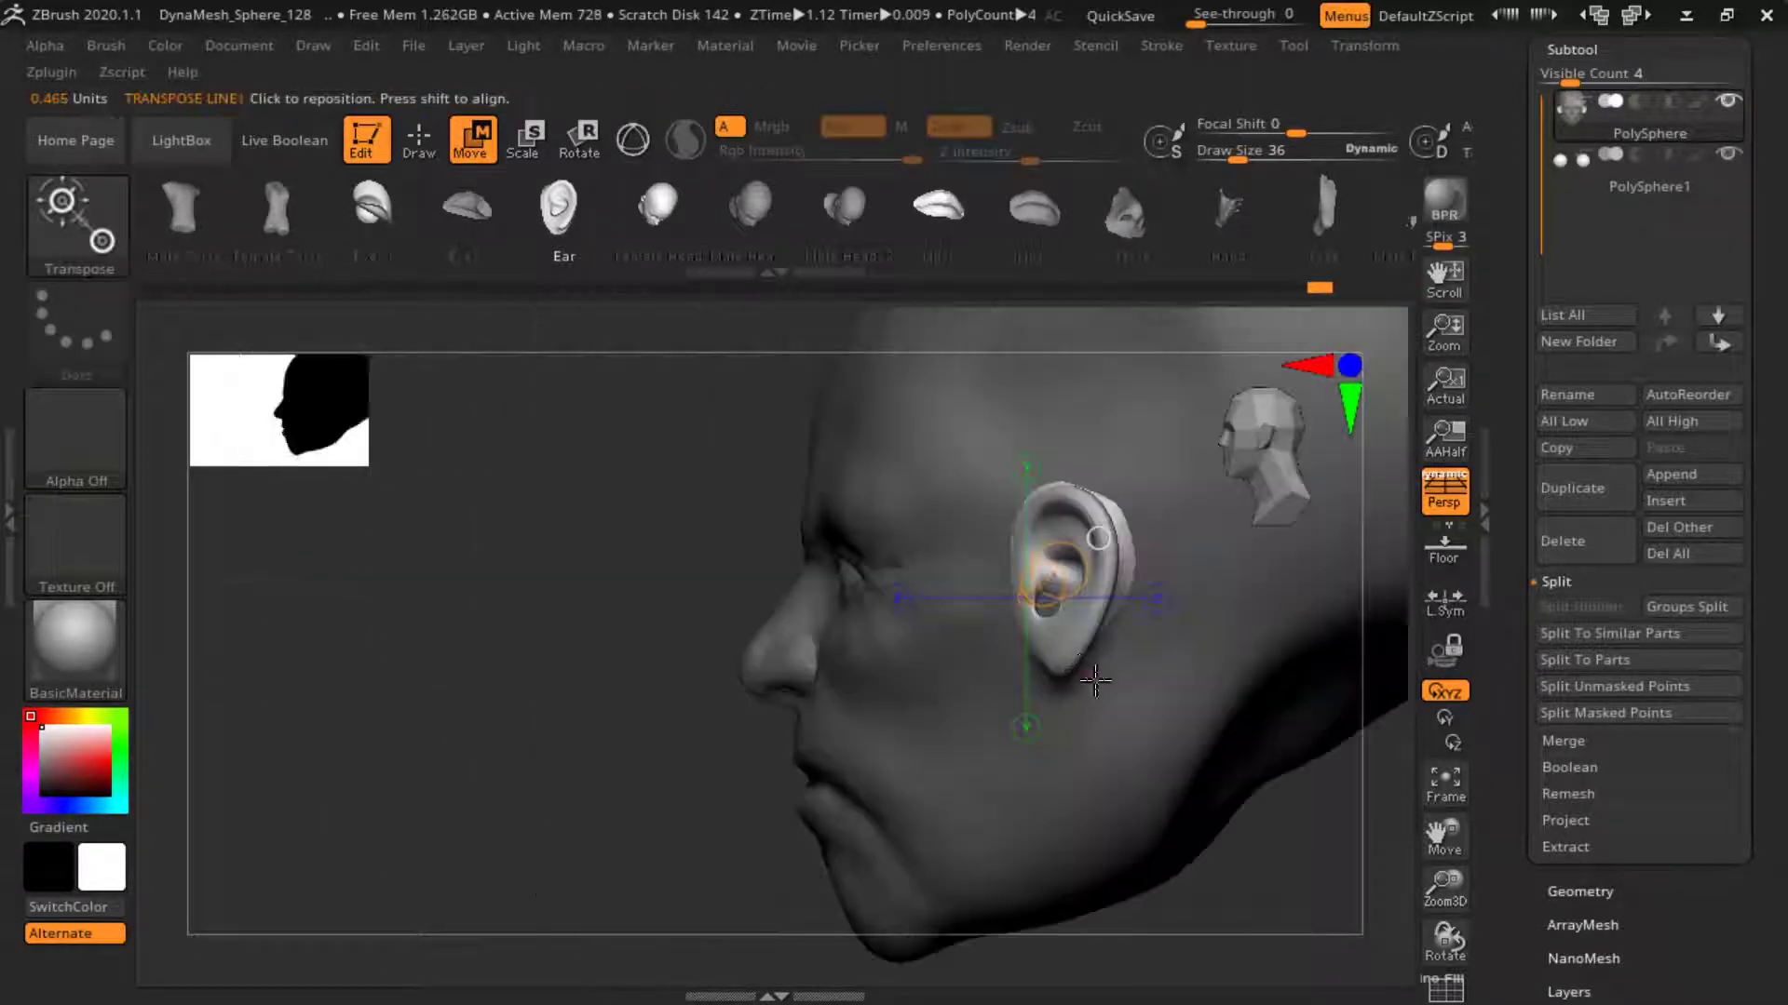
{"action": "mouse_move", "coordinate": [1229, 584]}
{"action": "right_mouse_down"}
{"action": "mouse_move", "coordinate": [511, 790]}
{"action": "mouse_move", "coordinate": [1122, 630]}
{"action": "mouse_move", "coordinate": [931, 521]}
{"action": "mouse_move", "coordinate": [652, 466]}
{"action": "right_mouse_up"}
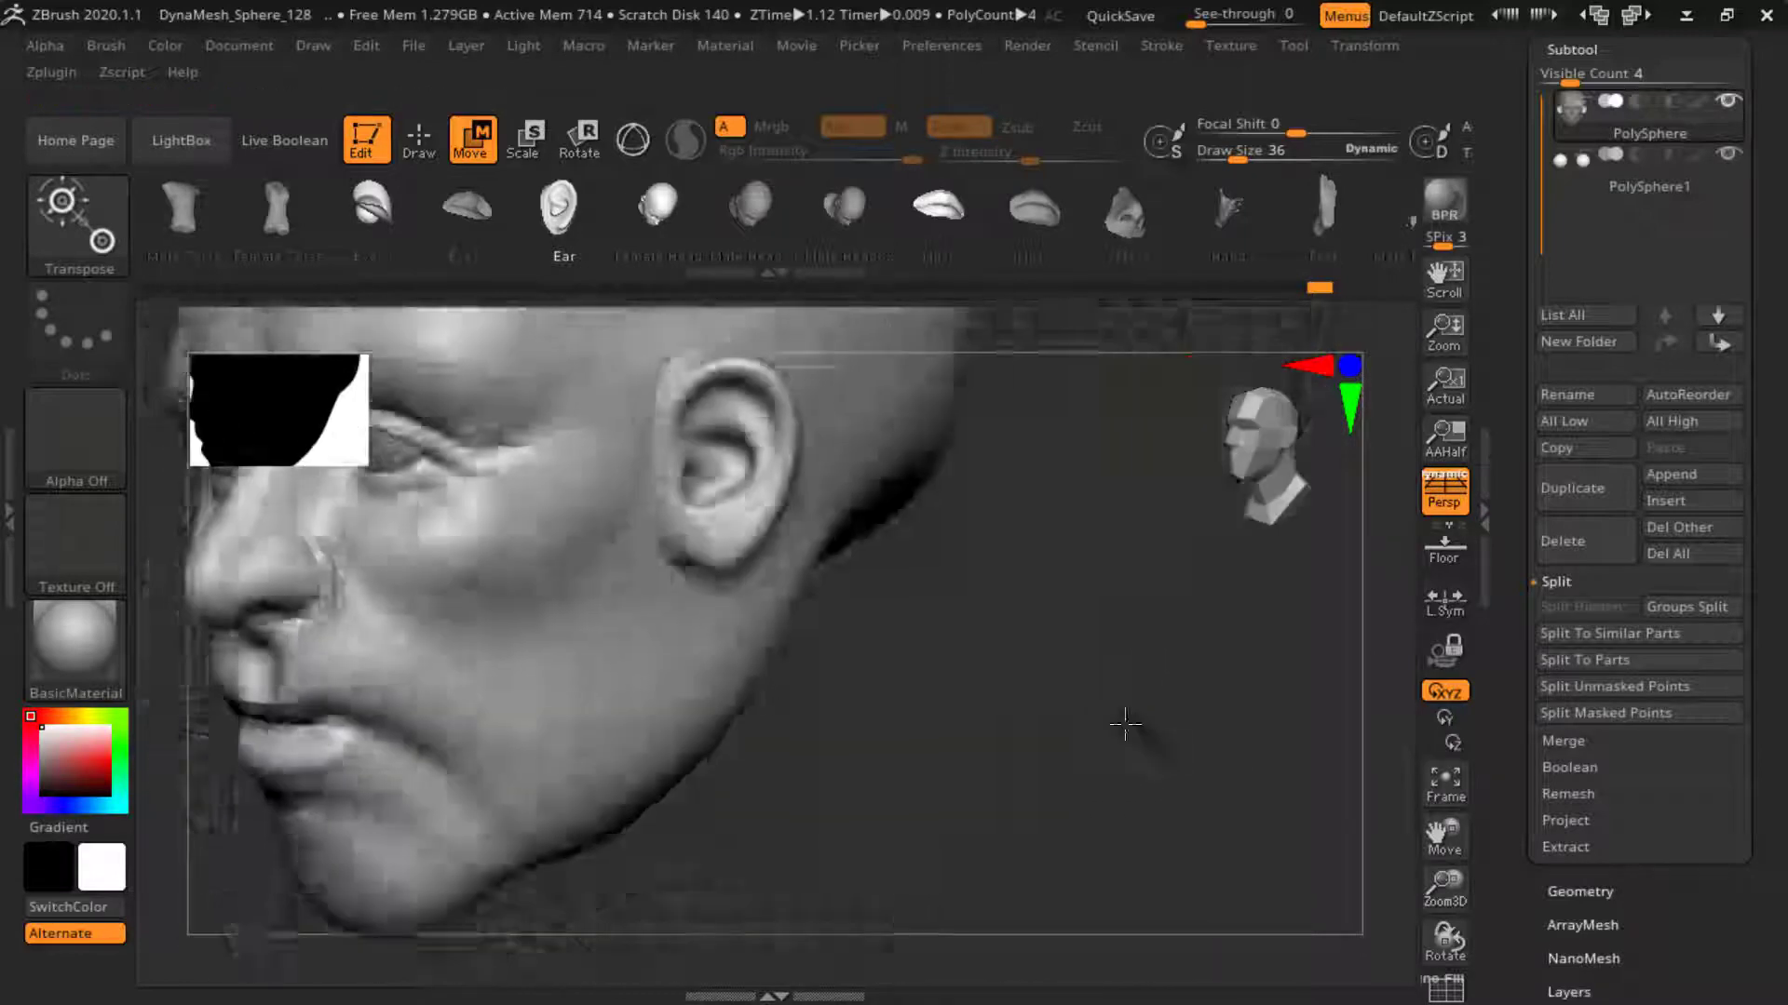
- DynaMesh the head and ears into one surface
{"action": "key", "text": "q"}
{"action": "right_click_drag", "start_coordinate": [459, 279], "coordinate": [1210, 652], "text": "ctrl"}
{"action": "left_click", "coordinate": [1579, 891]}
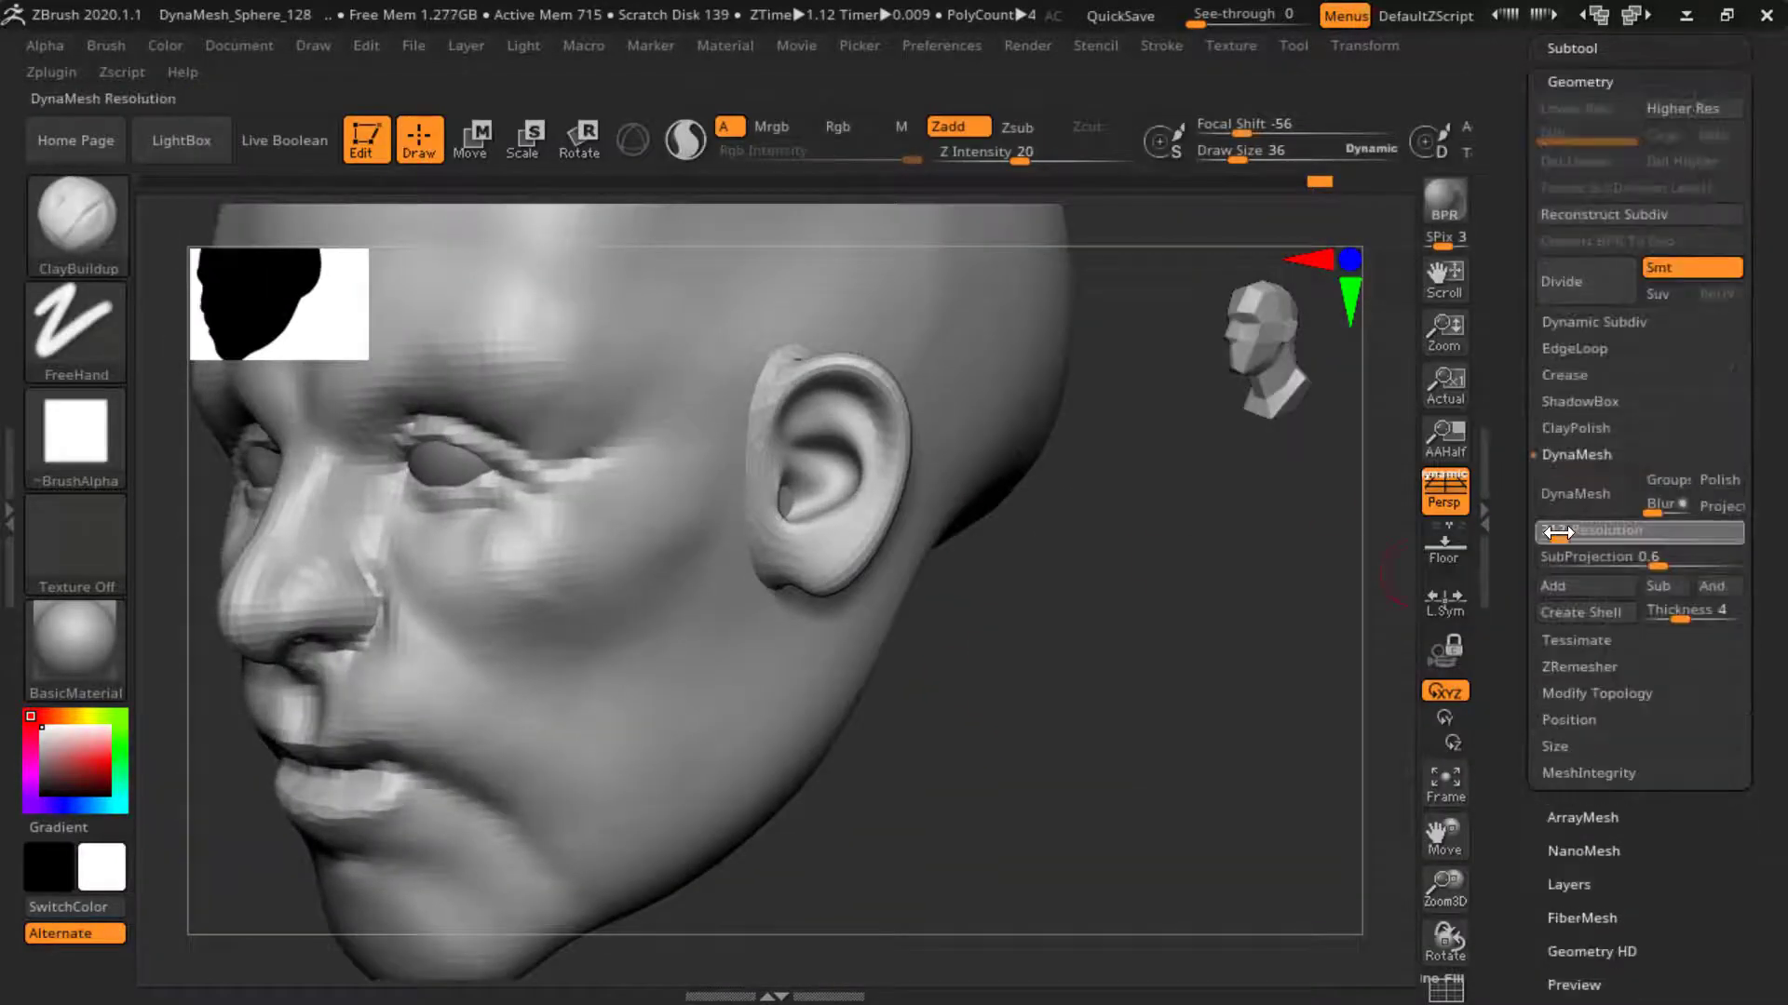
{"action": "left_click", "coordinate": [1587, 486]}
{"action": "mouse_move", "coordinate": [1024, 605]}
{"action": "right_mouse_down"}
{"action": "mouse_move", "coordinate": [1238, 651]}
{"action": "mouse_move", "coordinate": [871, 626]}
{"action": "mouse_move", "coordinate": [1270, 711]}
{"action": "mouse_move", "coordinate": [689, 756]}
{"action": "mouse_move", "coordinate": [1126, 670]}
{"action": "right_mouse_up"}
- Reshape the ear with the Move brush, zooming in close
{"action": "key", "text": "b"}
{"action": "key", "text": "m"}
{"action": "key", "text": "v"}
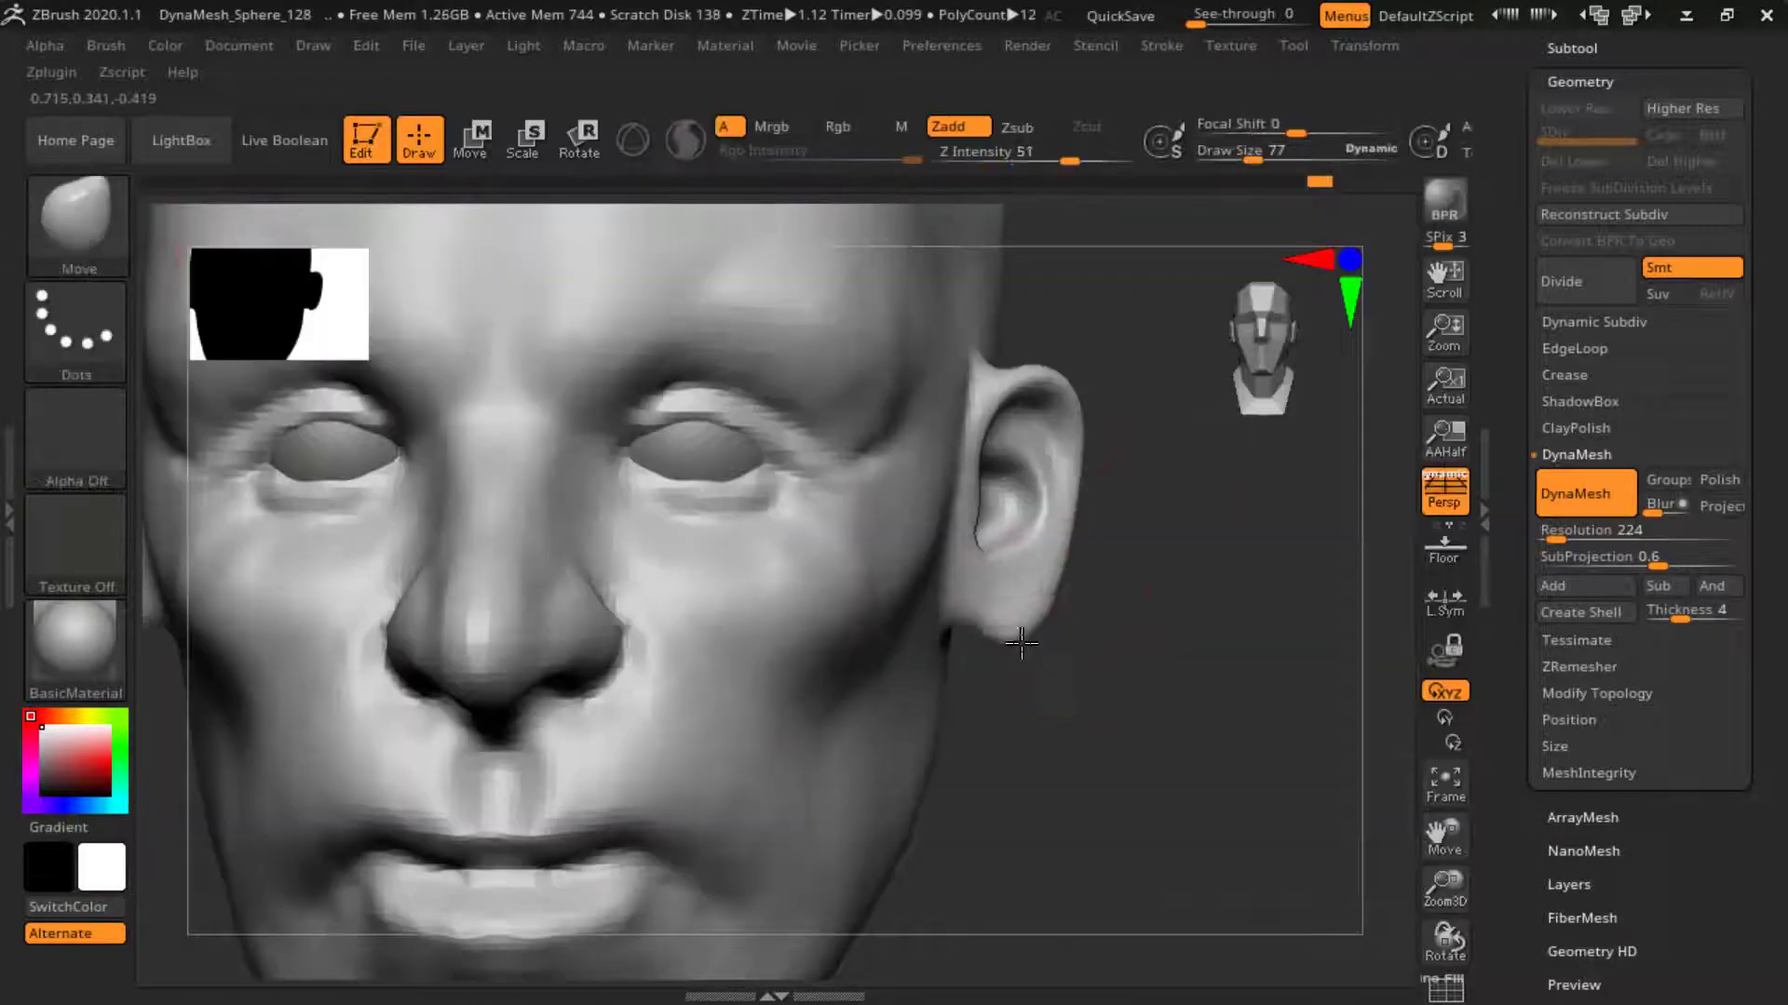
{"action": "mouse_move", "coordinate": [1038, 596]}
{"action": "right_mouse_down"}
{"action": "mouse_move", "coordinate": [1056, 459]}
{"action": "mouse_move", "coordinate": [1180, 626]}
{"action": "mouse_move", "coordinate": [952, 616]}
{"action": "mouse_move", "coordinate": [1069, 606]}
{"action": "mouse_move", "coordinate": [949, 679]}
{"action": "mouse_move", "coordinate": [619, 478]}
{"action": "mouse_move", "coordinate": [1029, 425]}
{"action": "right_mouse_up"}
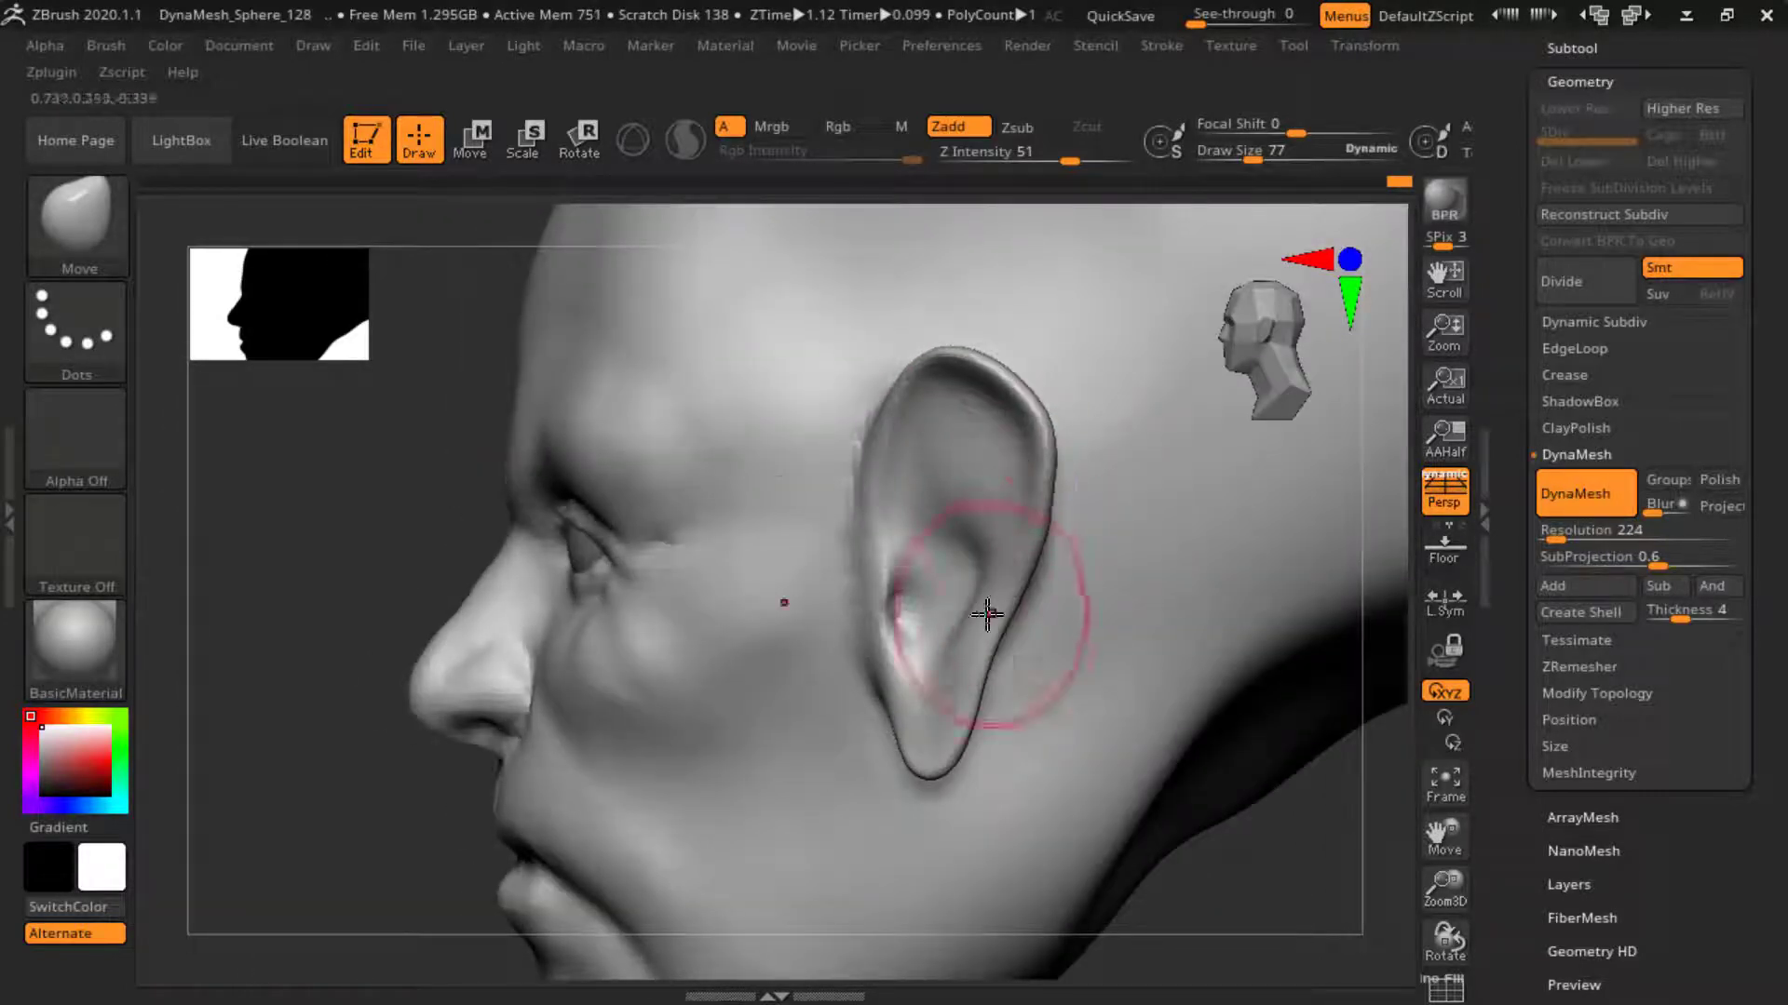
{"action": "right_click_drag", "start_coordinate": [915, 435], "coordinate": [938, 596]}
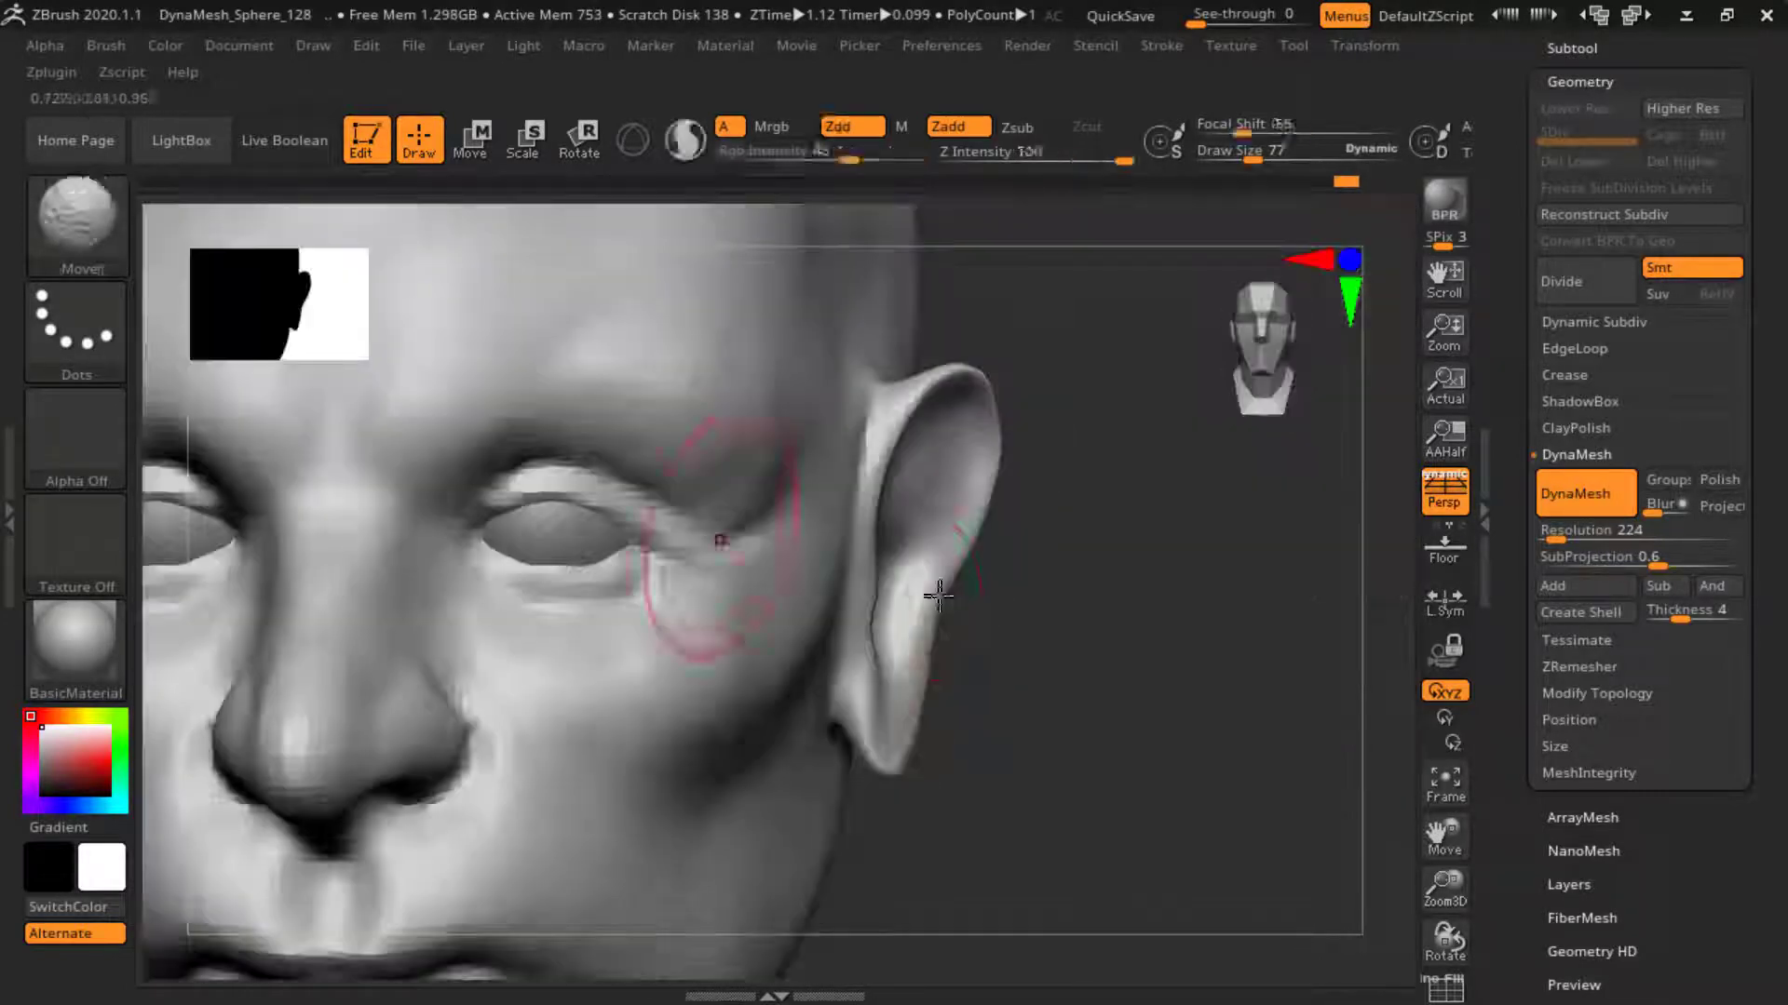
{"action": "mouse_move", "coordinate": [912, 689]}
{"action": "right_mouse_down"}
{"action": "mouse_move", "coordinate": [1069, 738]}
{"action": "mouse_move", "coordinate": [881, 410]}
{"action": "mouse_move", "coordinate": [1021, 527]}
{"action": "mouse_move", "coordinate": [1164, 726]}
{"action": "mouse_move", "coordinate": [822, 758]}
{"action": "mouse_move", "coordinate": [687, 676]}
{"action": "mouse_move", "coordinate": [1062, 658]}
{"action": "mouse_move", "coordinate": [558, 502]}
{"action": "mouse_move", "coordinate": [718, 478]}
{"action": "right_mouse_up"}
- Inflate the ear and carve its inner folds with DamStandard
{"action": "key", "text": "b"}
{"action": "key", "text": "i"}
{"action": "key", "text": "n"}
{"action": "key", "text": "b"}
{"action": "key", "text": "d"}
{"action": "key", "text": "s"}
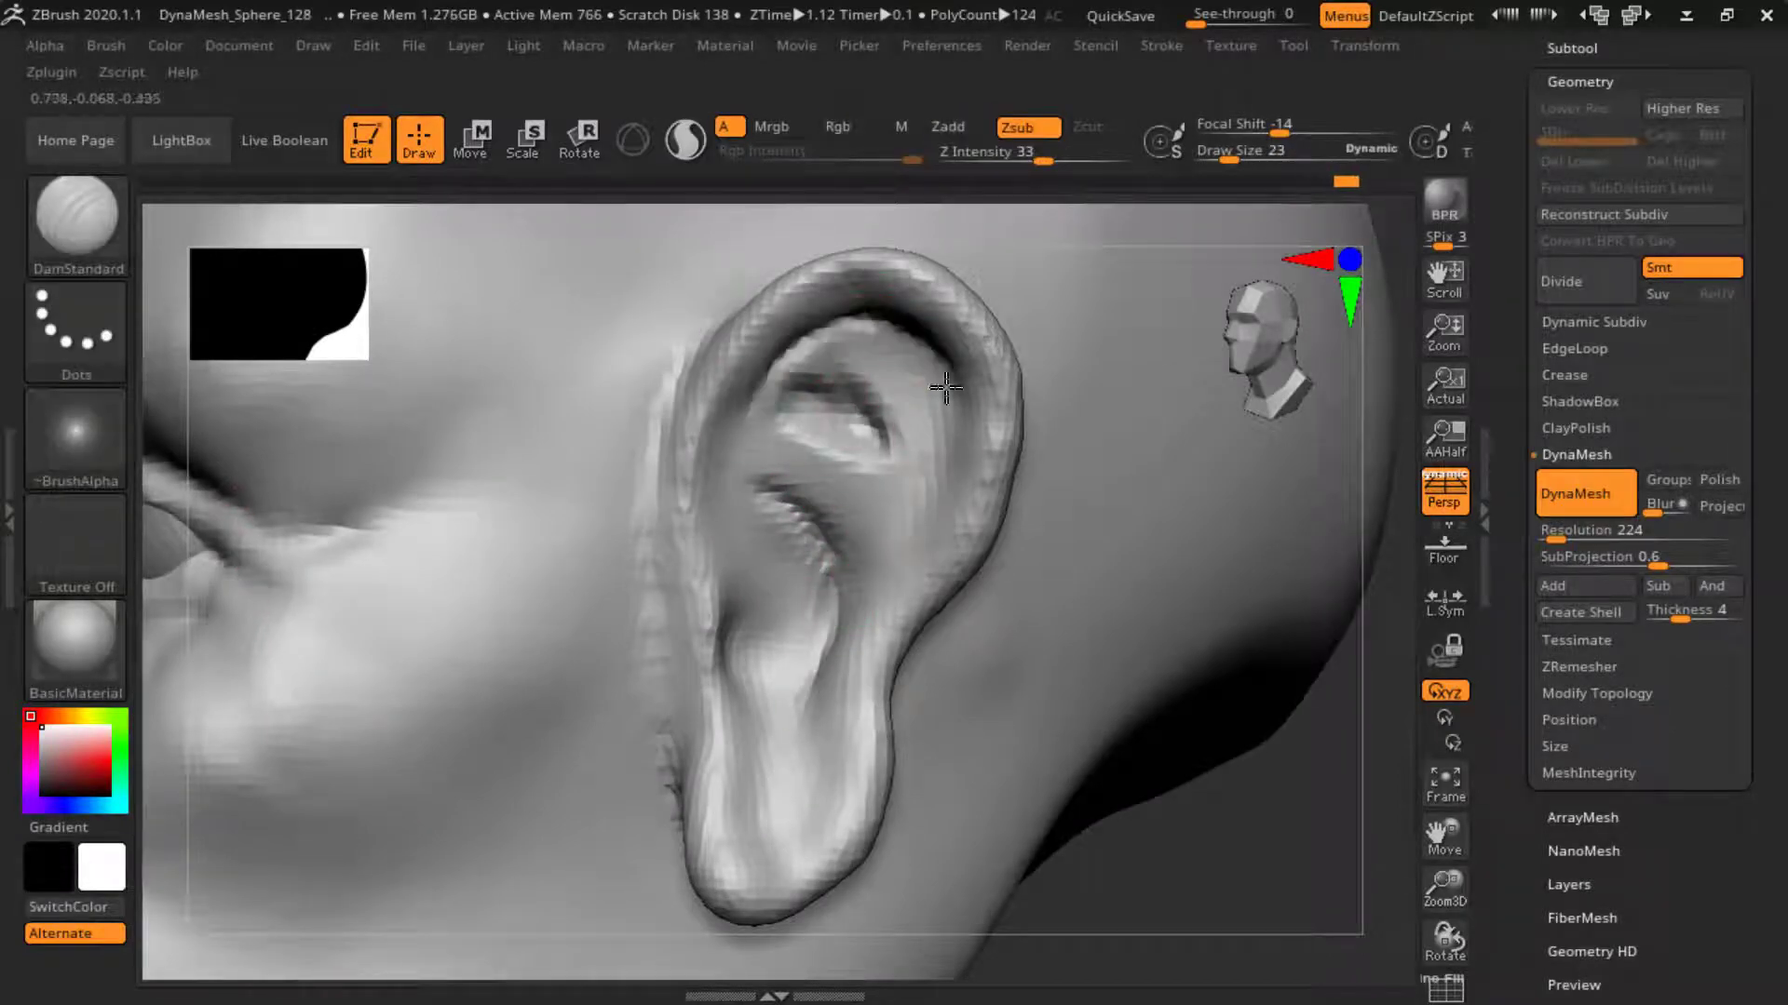
- Build up clay on the upper inner ear and smooth the seam
{"action": "key", "text": "b"}
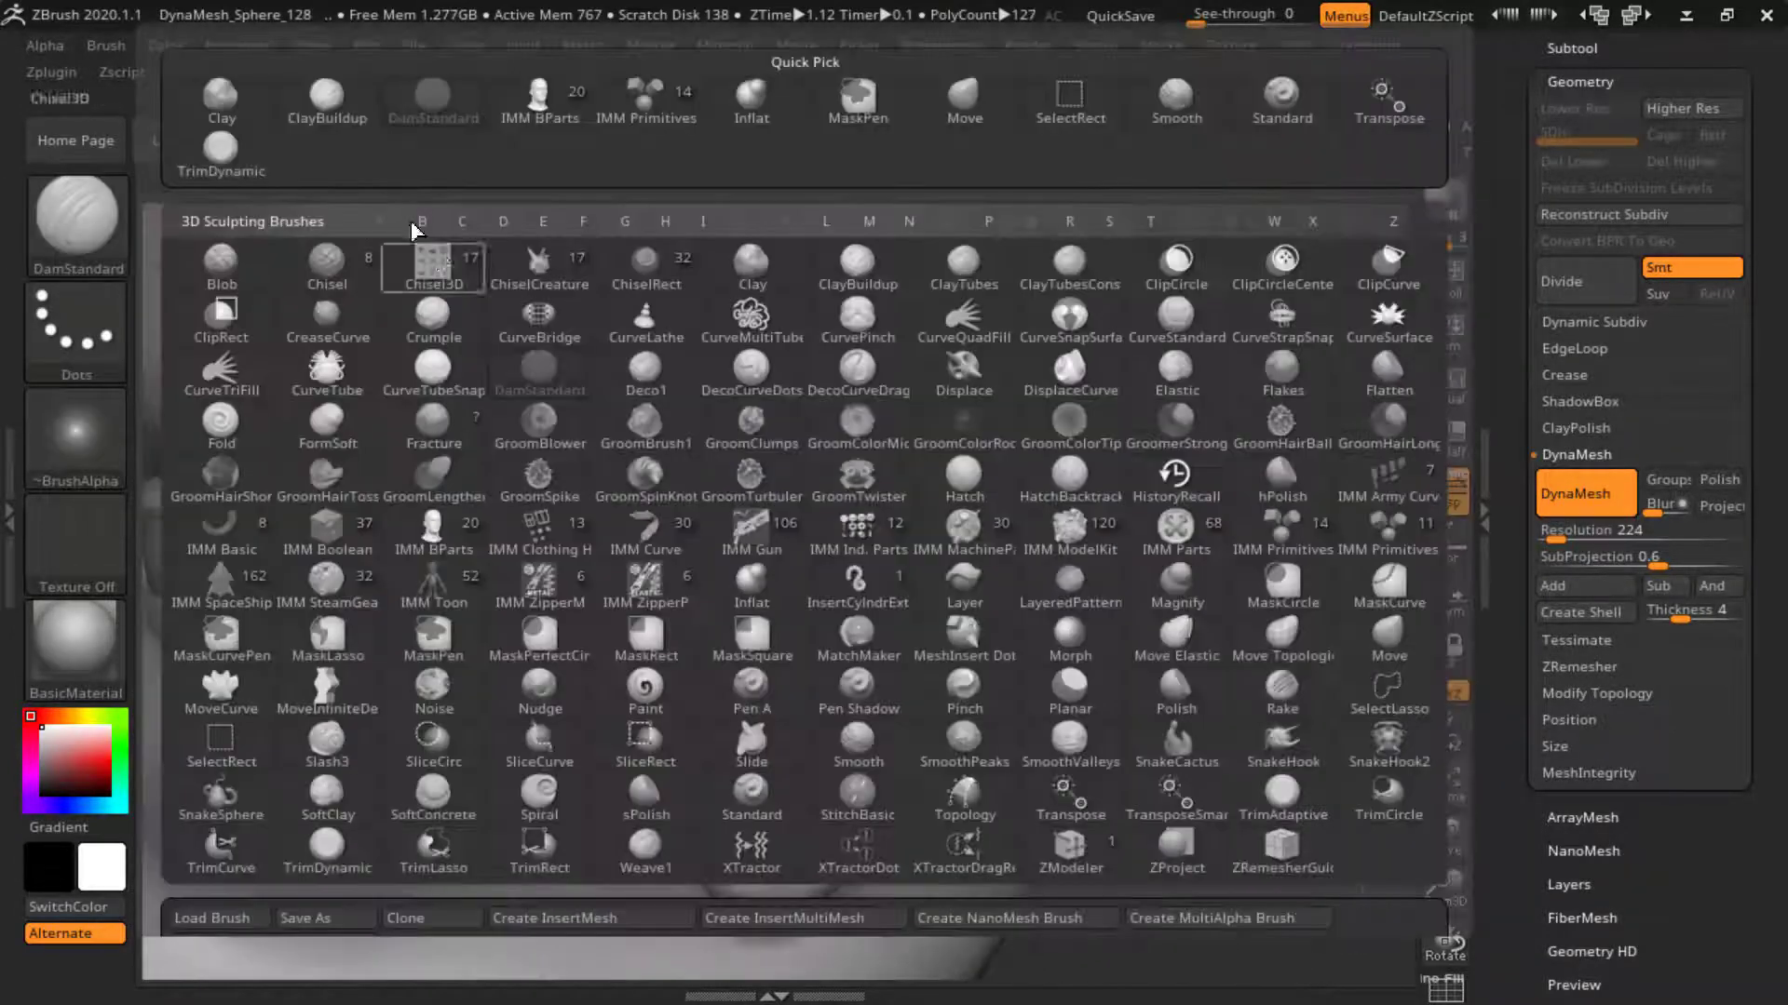
{"action": "key", "text": "c"}
{"action": "key", "text": "b"}
{"action": "left_click_drag", "start_coordinate": [908, 402], "coordinate": [918, 465]}
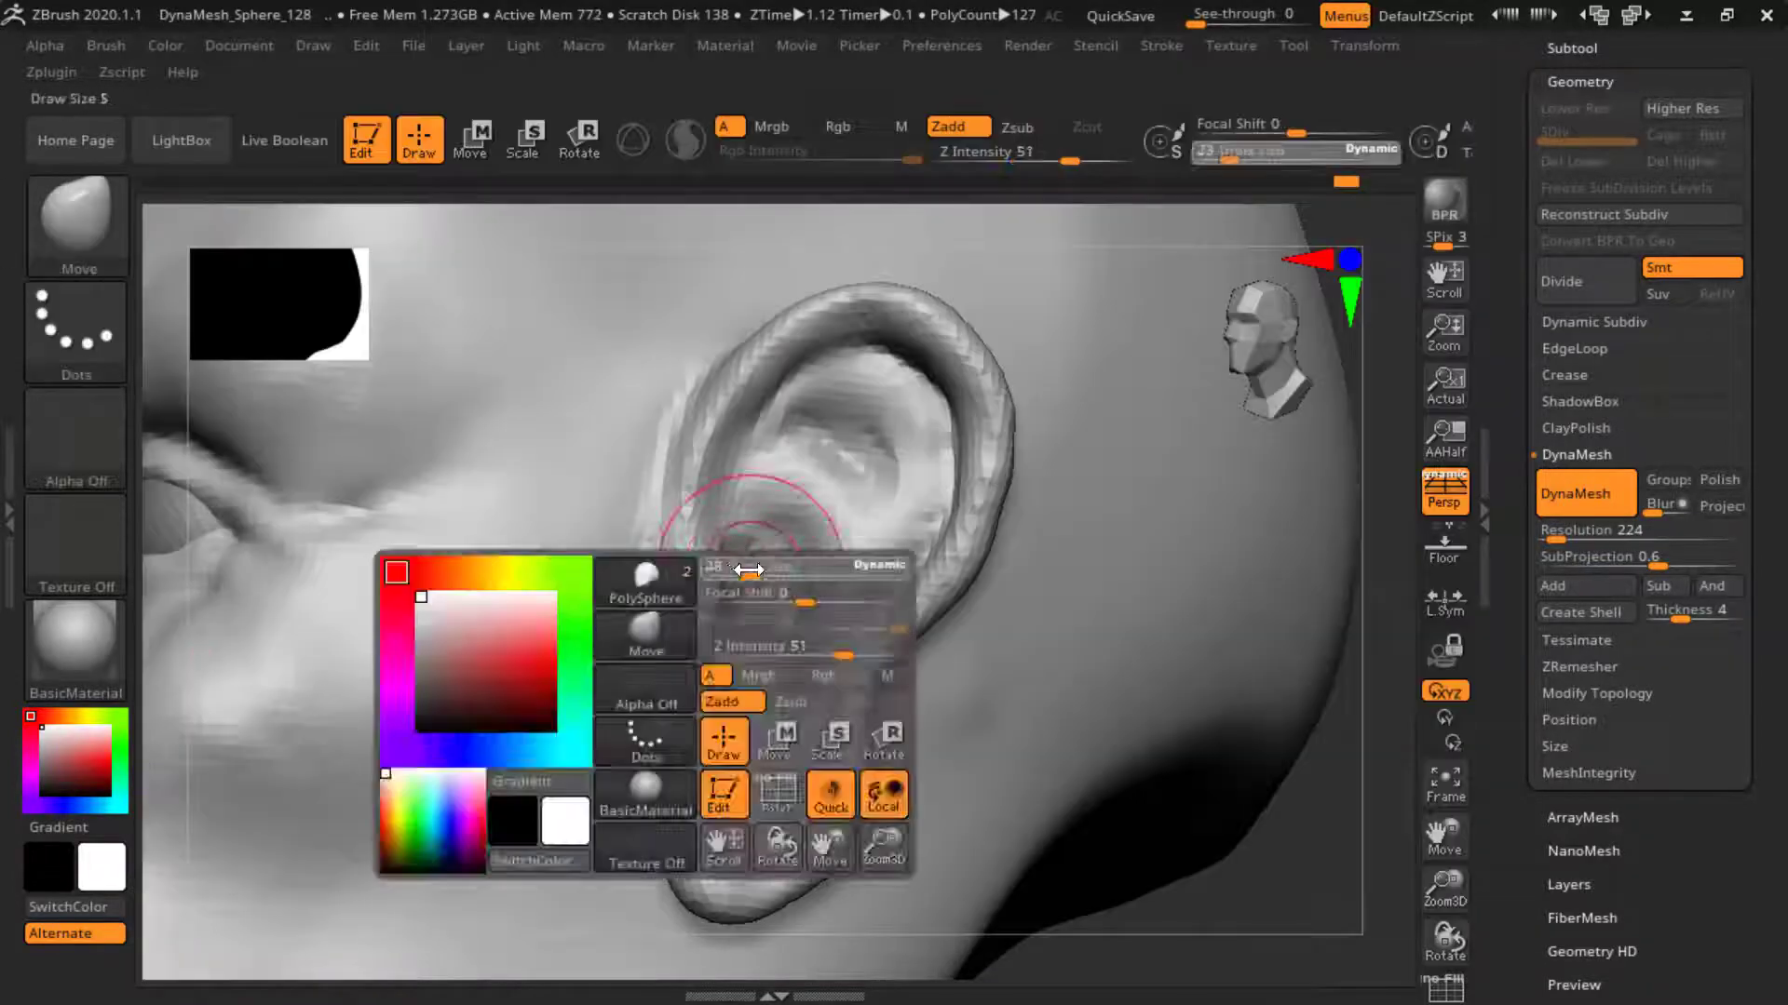
{"action": "left_click_drag", "start_coordinate": [749, 570], "coordinate": [697, 601]}
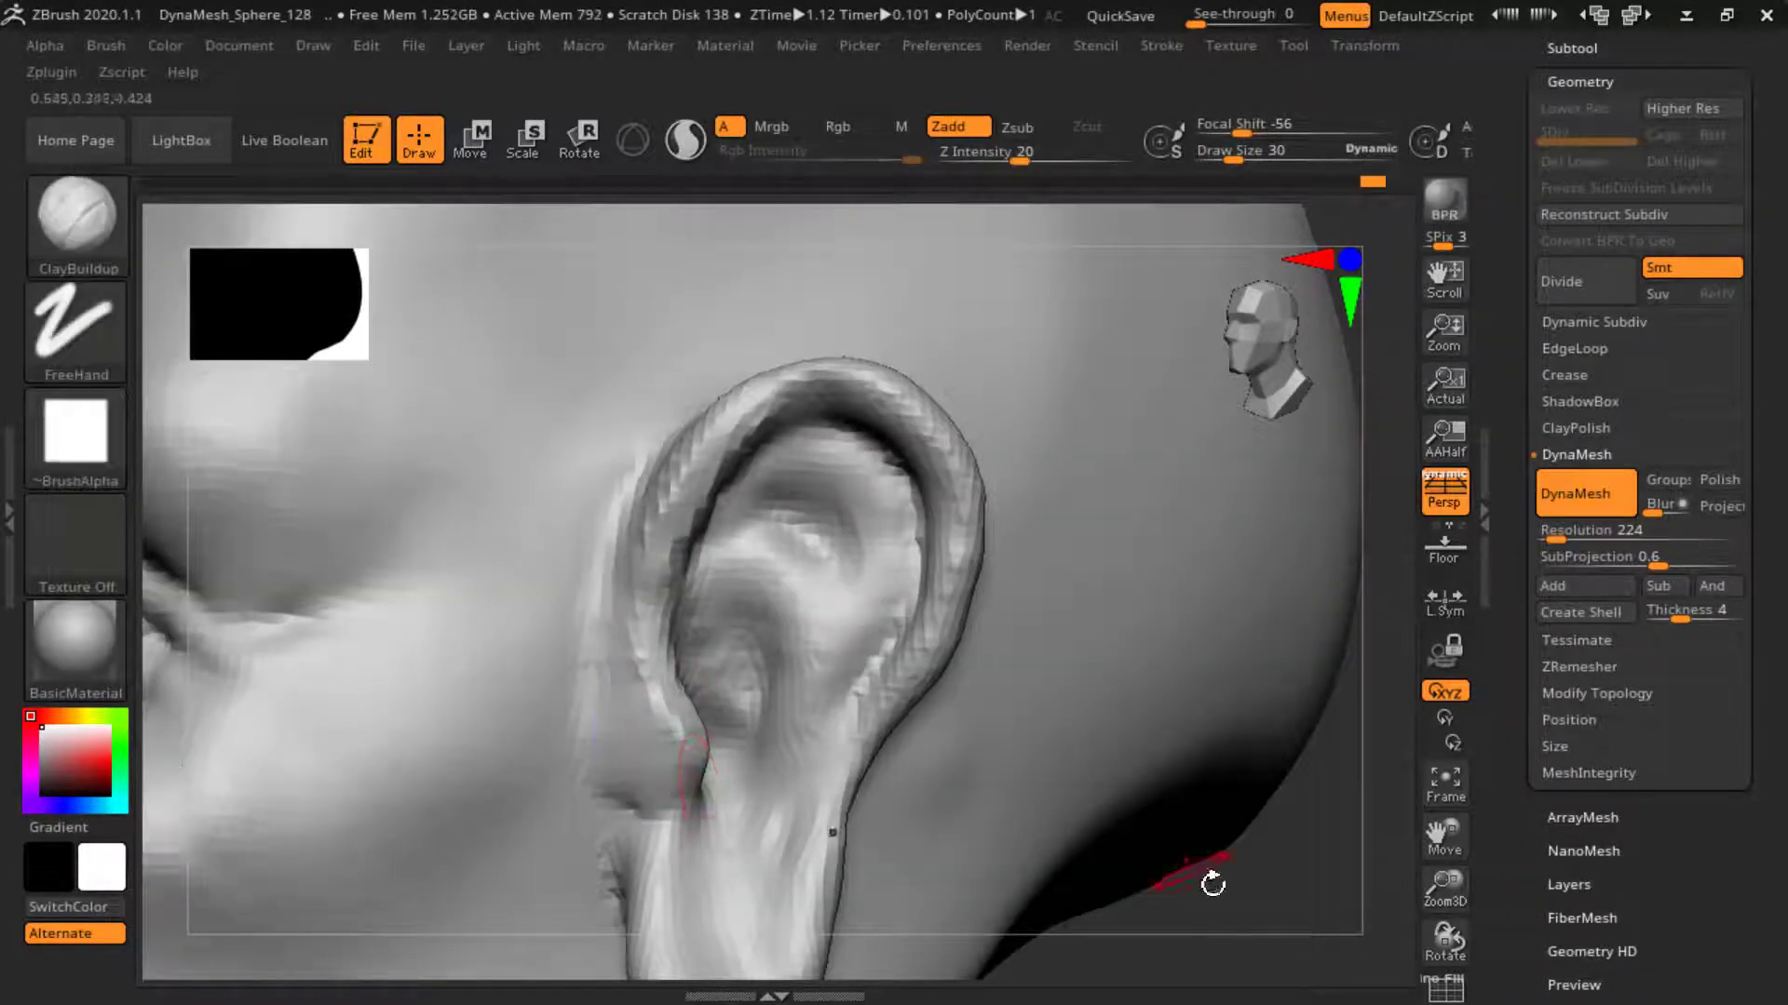
{"action": "left_click_drag", "start_coordinate": [1209, 914], "coordinate": [709, 451]}
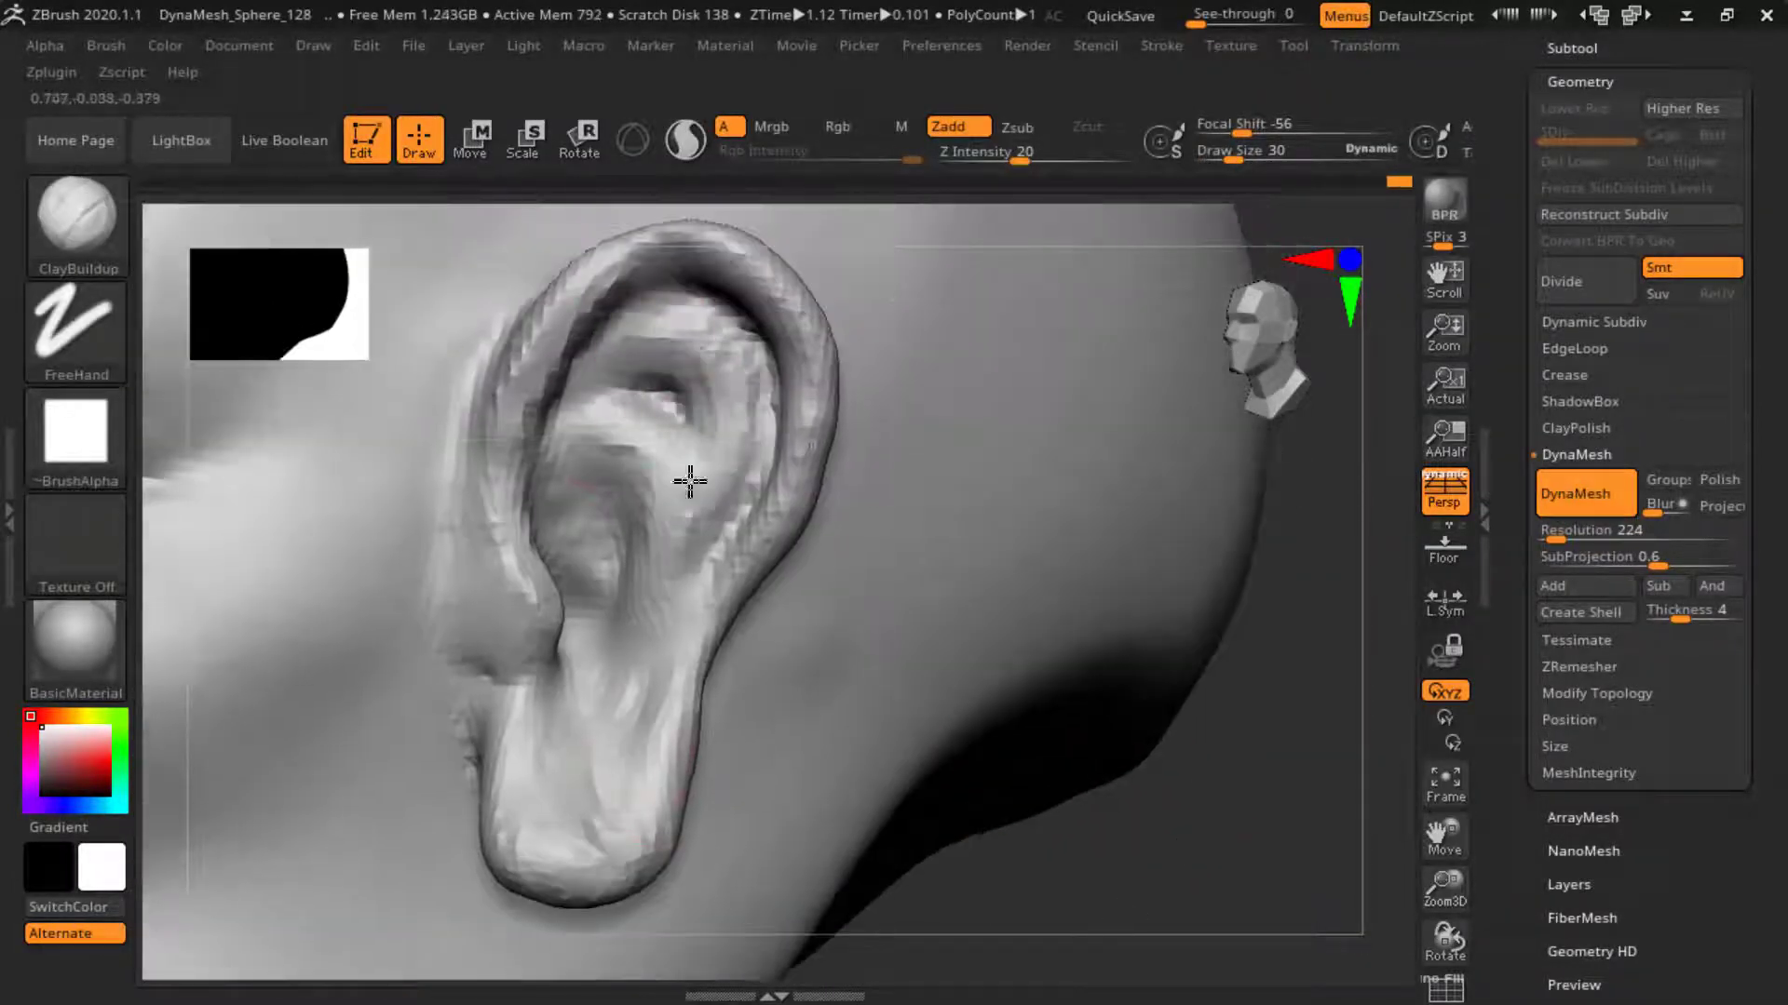
{"action": "key", "text": "shift"}
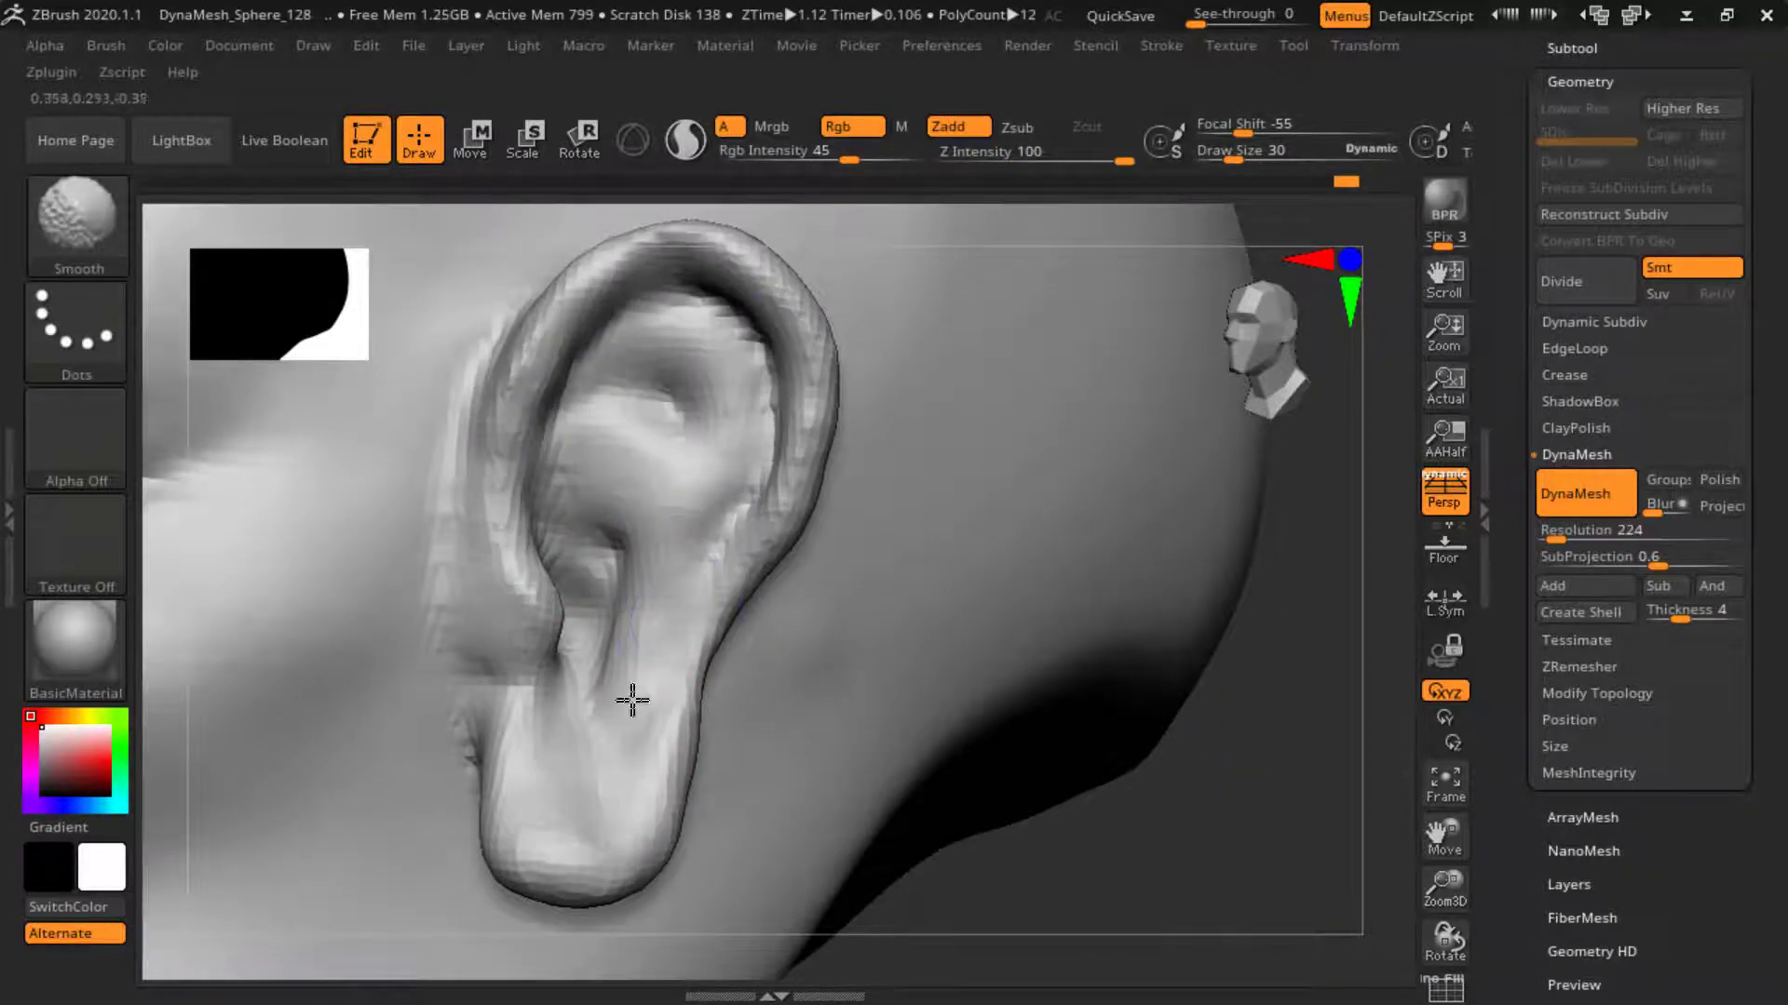
- Carve final ear creases with DamStandard and frame the whole head
{"action": "key", "text": "b"}
{"action": "key", "text": "d"}
{"action": "key", "text": "s"}
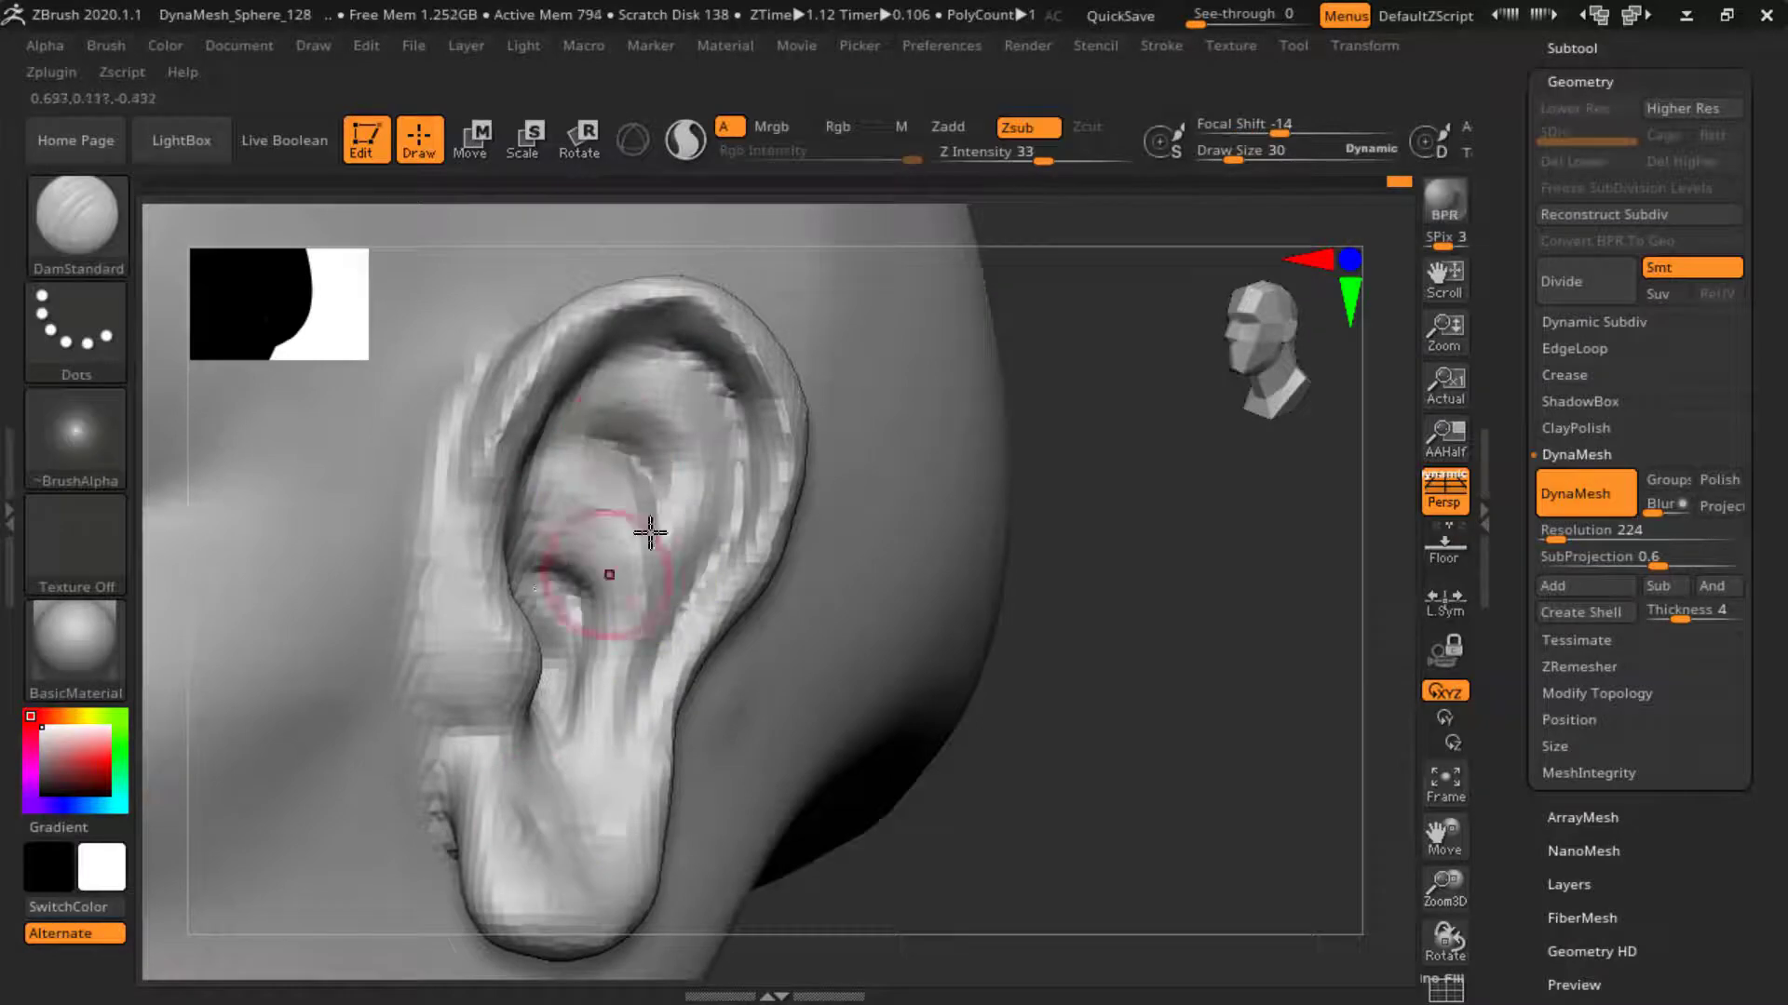
{"action": "right_click_drag", "start_coordinate": [650, 532], "coordinate": [540, 622]}
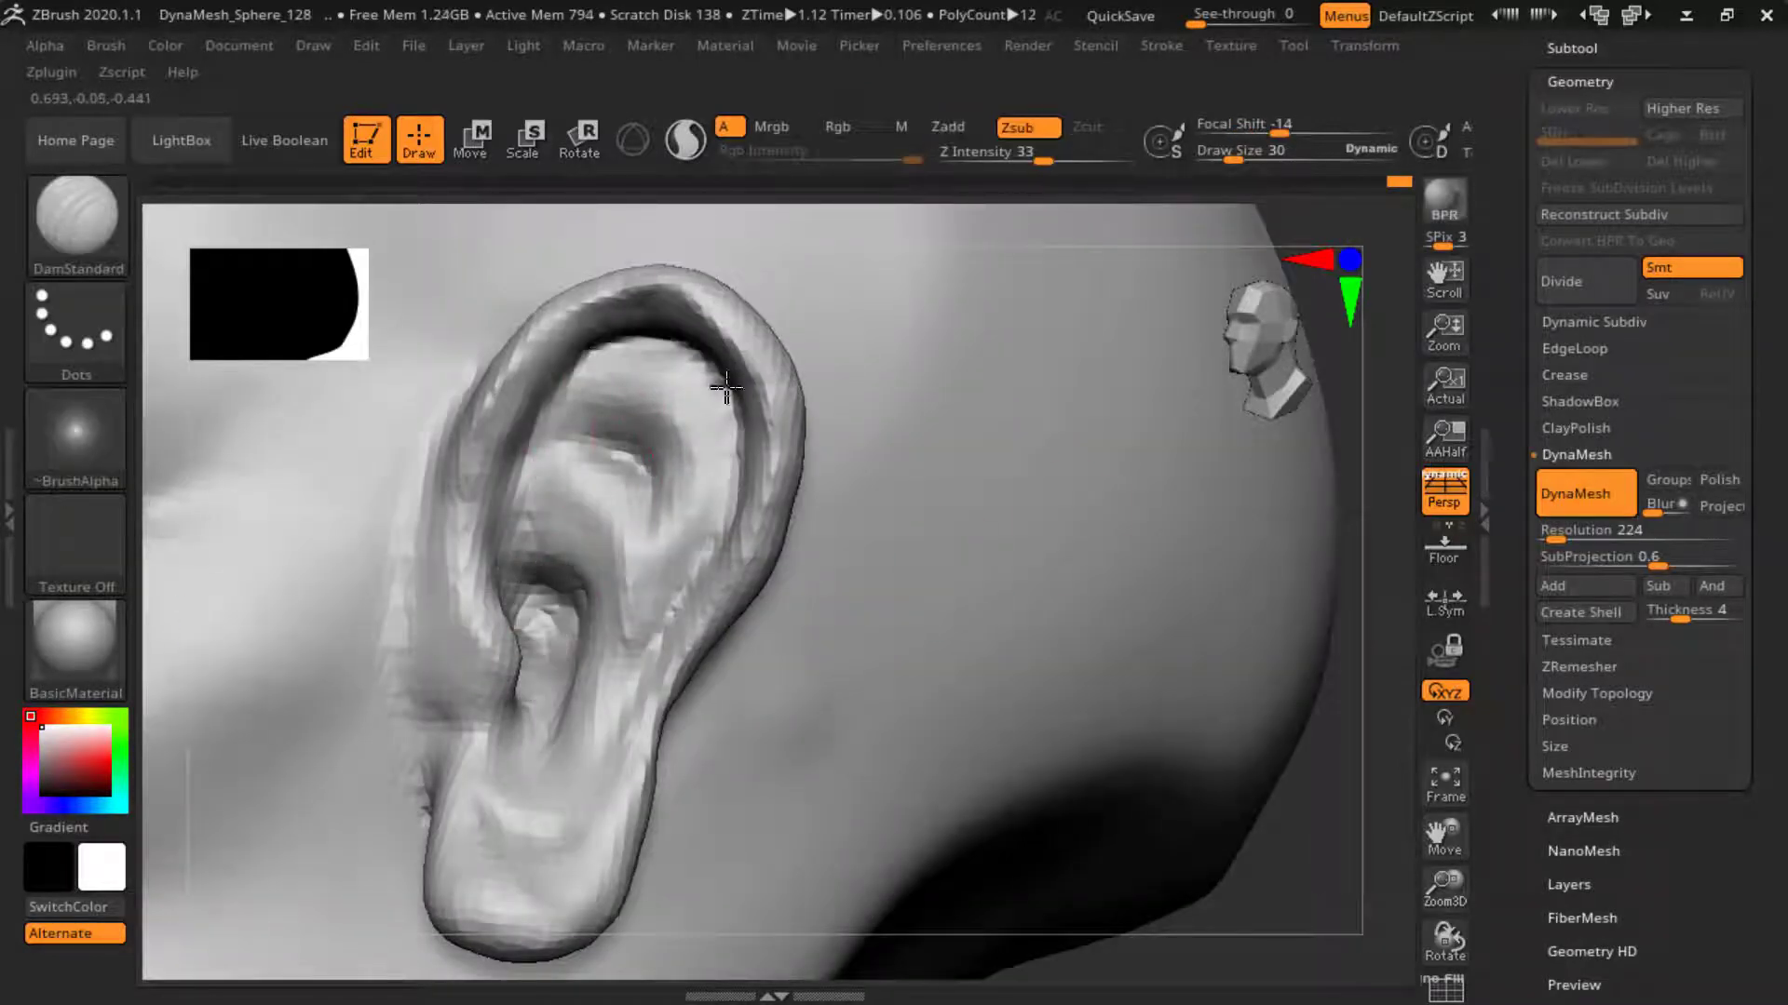
{"action": "key", "text": "f"}
{"action": "right_click_drag", "start_coordinate": [1239, 568], "coordinate": [1217, 606]}
- Switch to ClayBuildup and bring the mouth into close view
{"action": "left_click", "coordinate": [114, 249]}
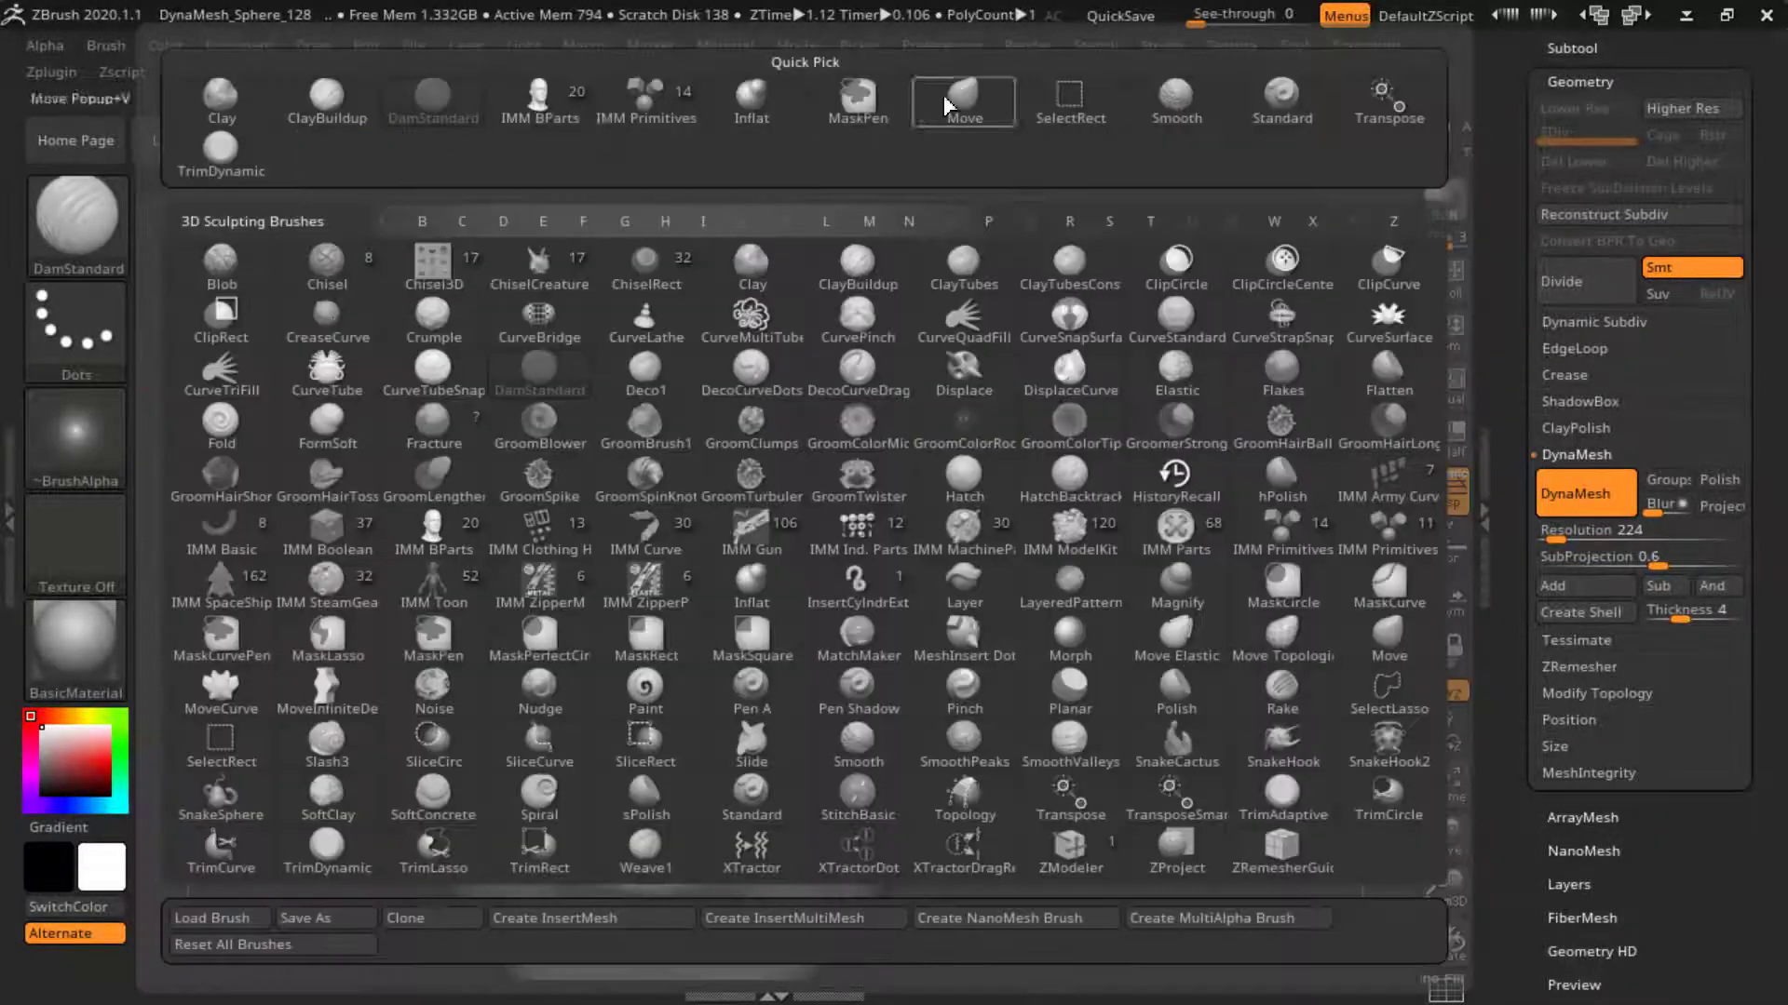
{"action": "left_click", "coordinate": [945, 104]}
{"action": "mouse_move", "coordinate": [1013, 700]}
{"action": "right_mouse_down"}
{"action": "mouse_move", "coordinate": [1165, 587]}
{"action": "mouse_move", "coordinate": [1142, 687]}
{"action": "mouse_move", "coordinate": [1225, 679]}
{"action": "right_mouse_up"}
{"action": "key", "text": "b"}
{"action": "key", "text": "s"}
{"action": "key", "text": "m"}
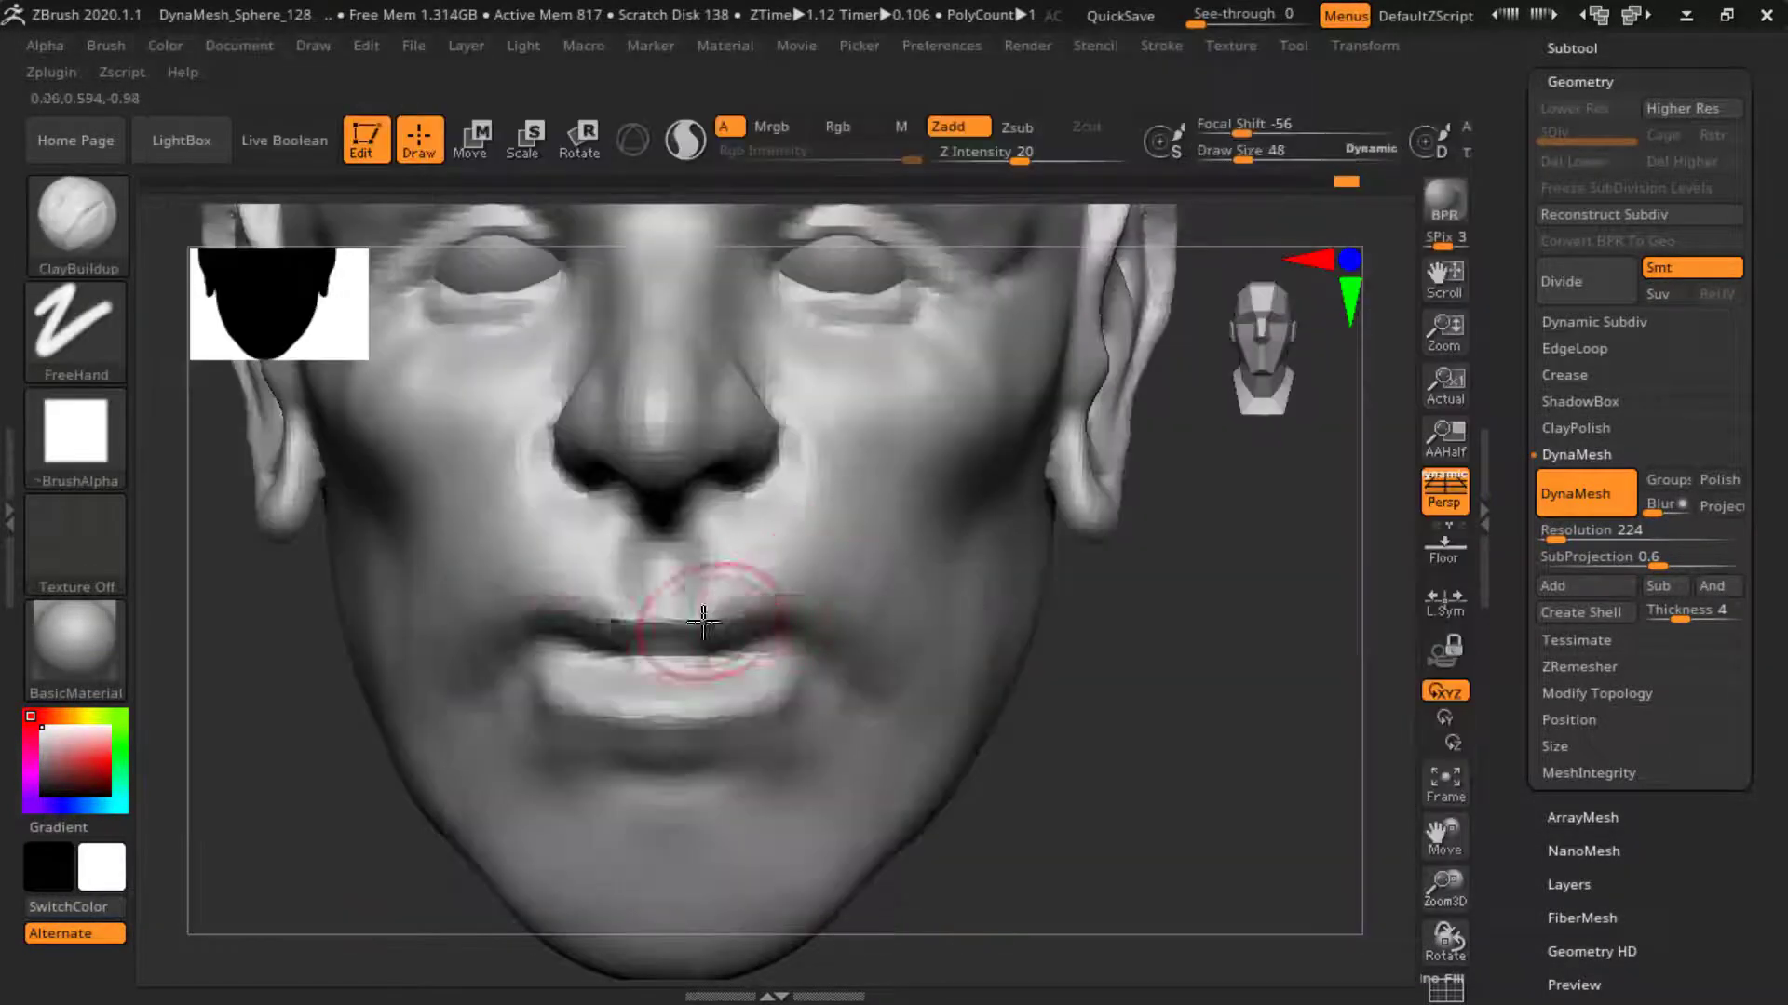
{"action": "right_click_drag", "start_coordinate": [750, 570], "coordinate": [910, 670]}
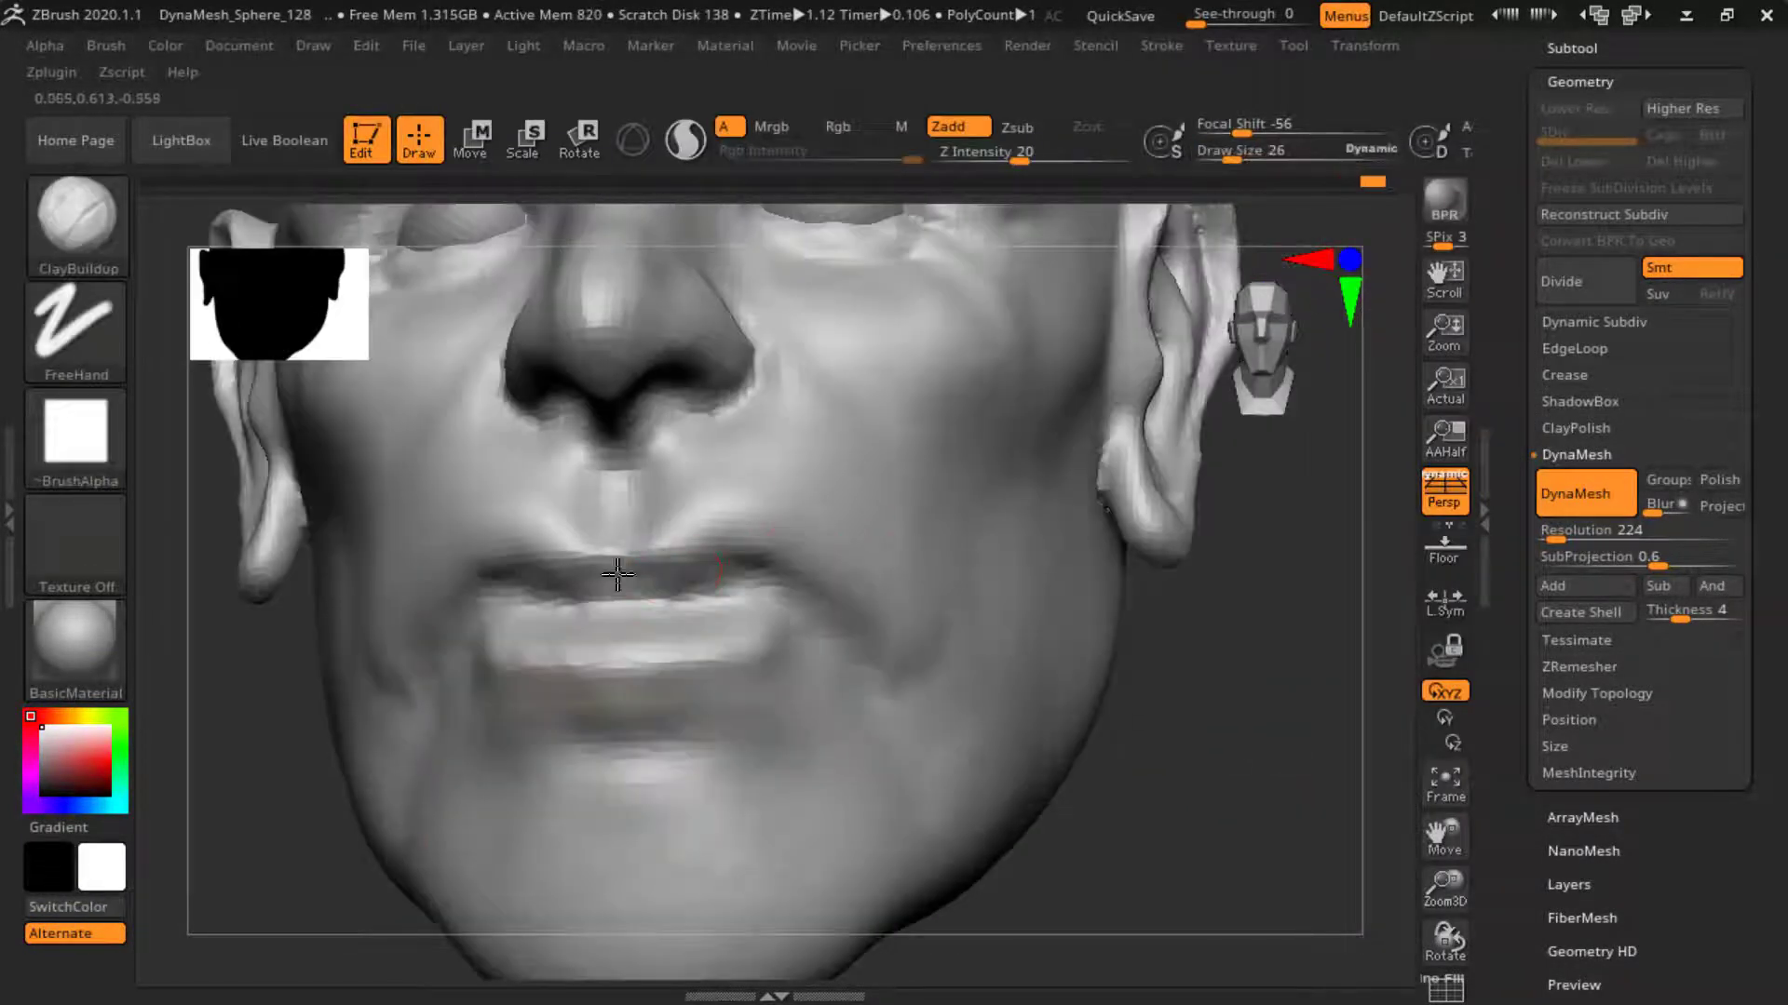
- Smooth the lips and the bump below the lower lip, checking the chin from below
{"action": "left_click_drag", "start_coordinate": [705, 548], "coordinate": [638, 672], "text": "shift"}
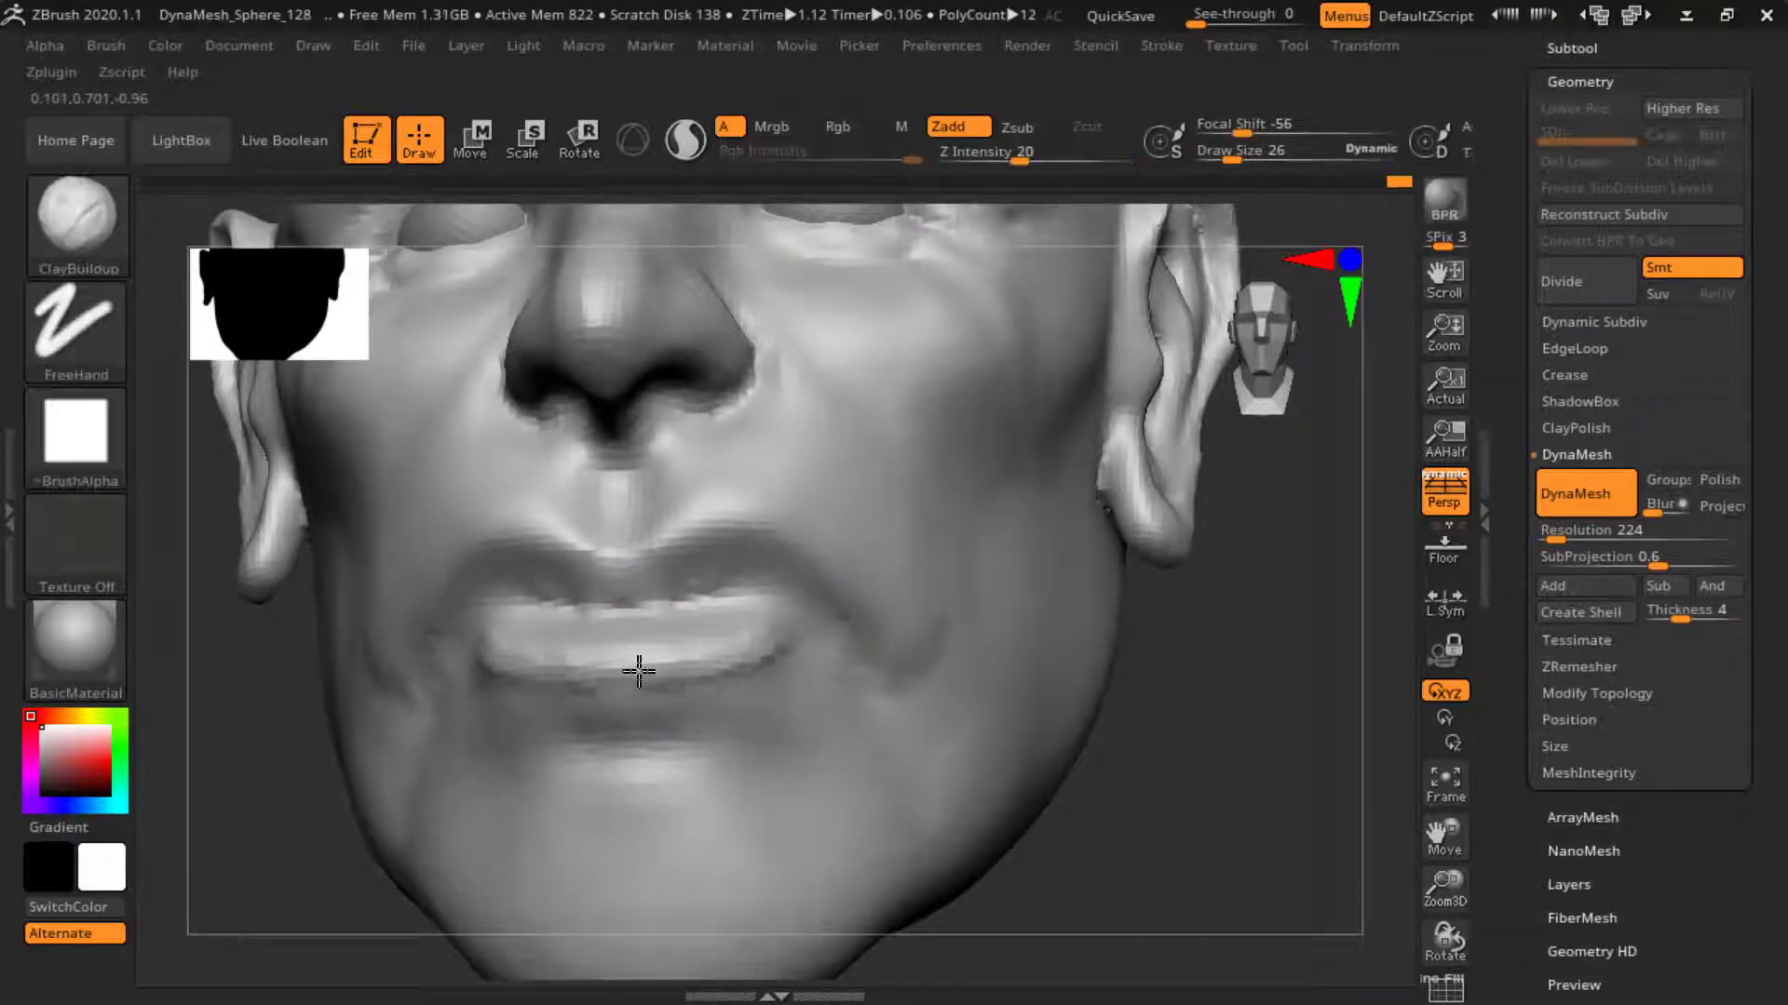
{"action": "mouse_move", "coordinate": [806, 641]}
{"action": "right_mouse_down", "text": "alt"}
{"action": "mouse_move", "coordinate": [1158, 651]}
{"action": "mouse_move", "coordinate": [1161, 735]}
{"action": "mouse_move", "coordinate": [1201, 707]}
{"action": "mouse_move", "coordinate": [802, 605]}
{"action": "right_mouse_up", "text": "alt"}
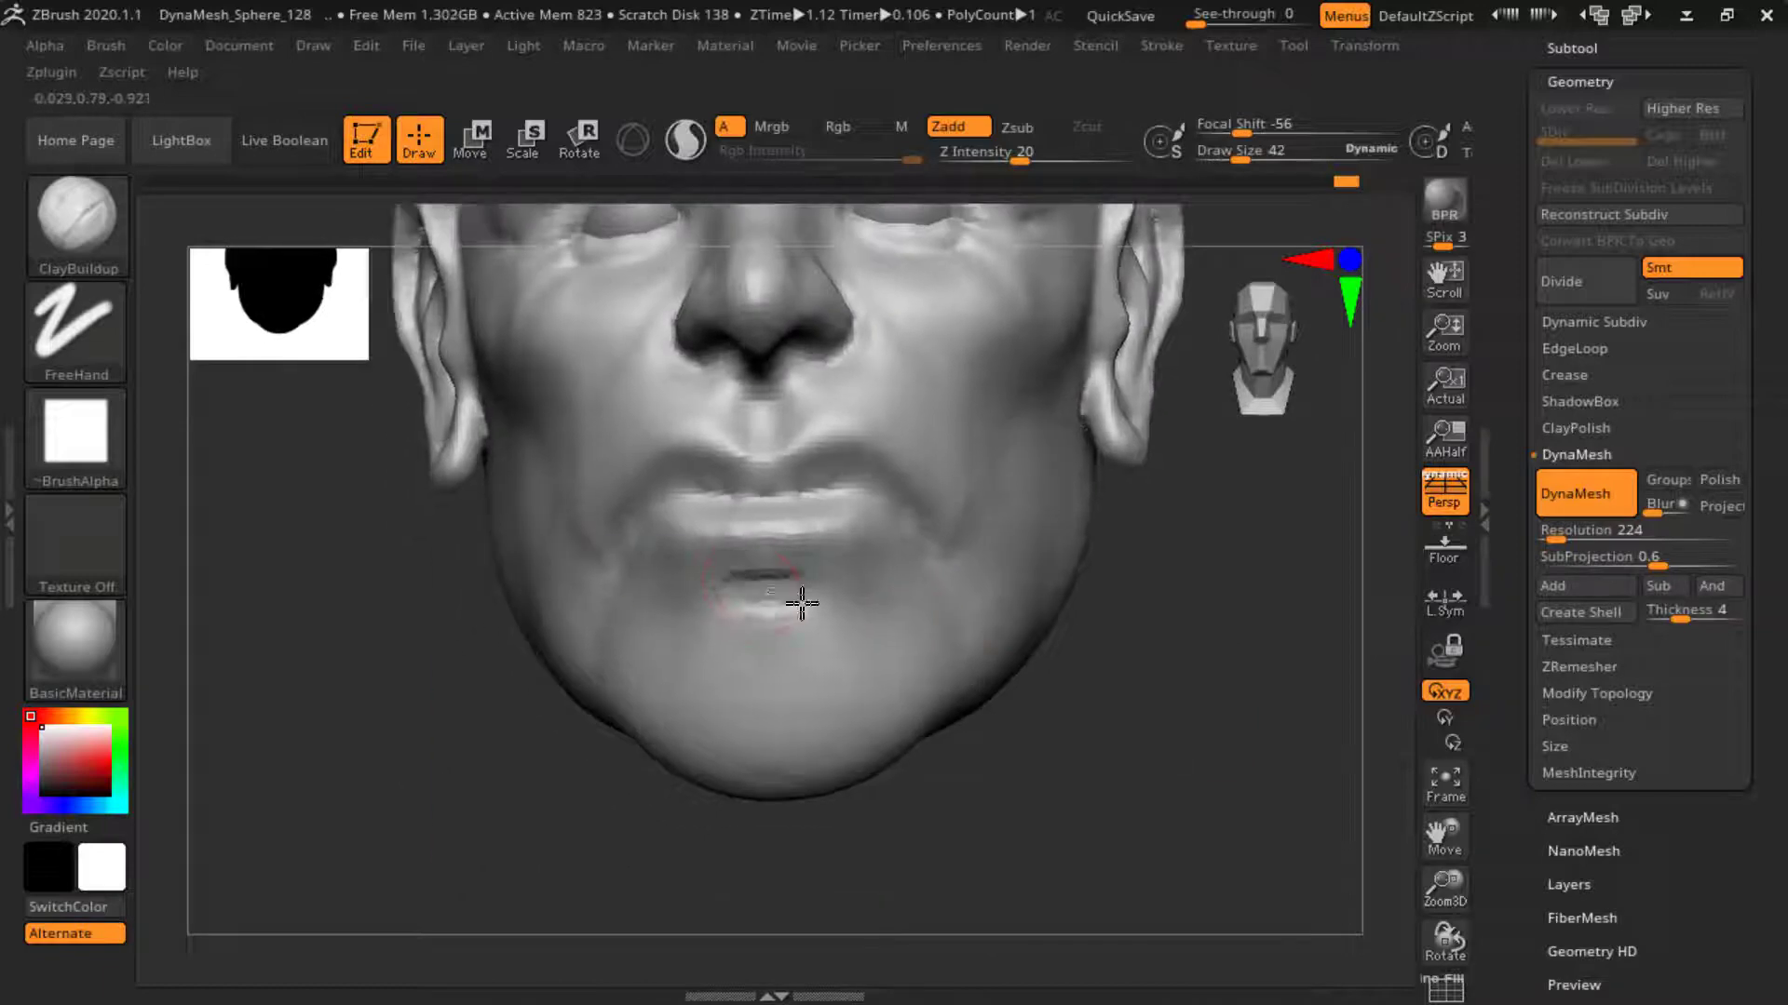
{"action": "mouse_move", "coordinate": [845, 625]}
{"action": "left_mouse_down", "text": "shift"}
{"action": "mouse_move", "coordinate": [846, 550]}
{"action": "mouse_move", "coordinate": [889, 626]}
{"action": "left_mouse_up", "text": "shift"}
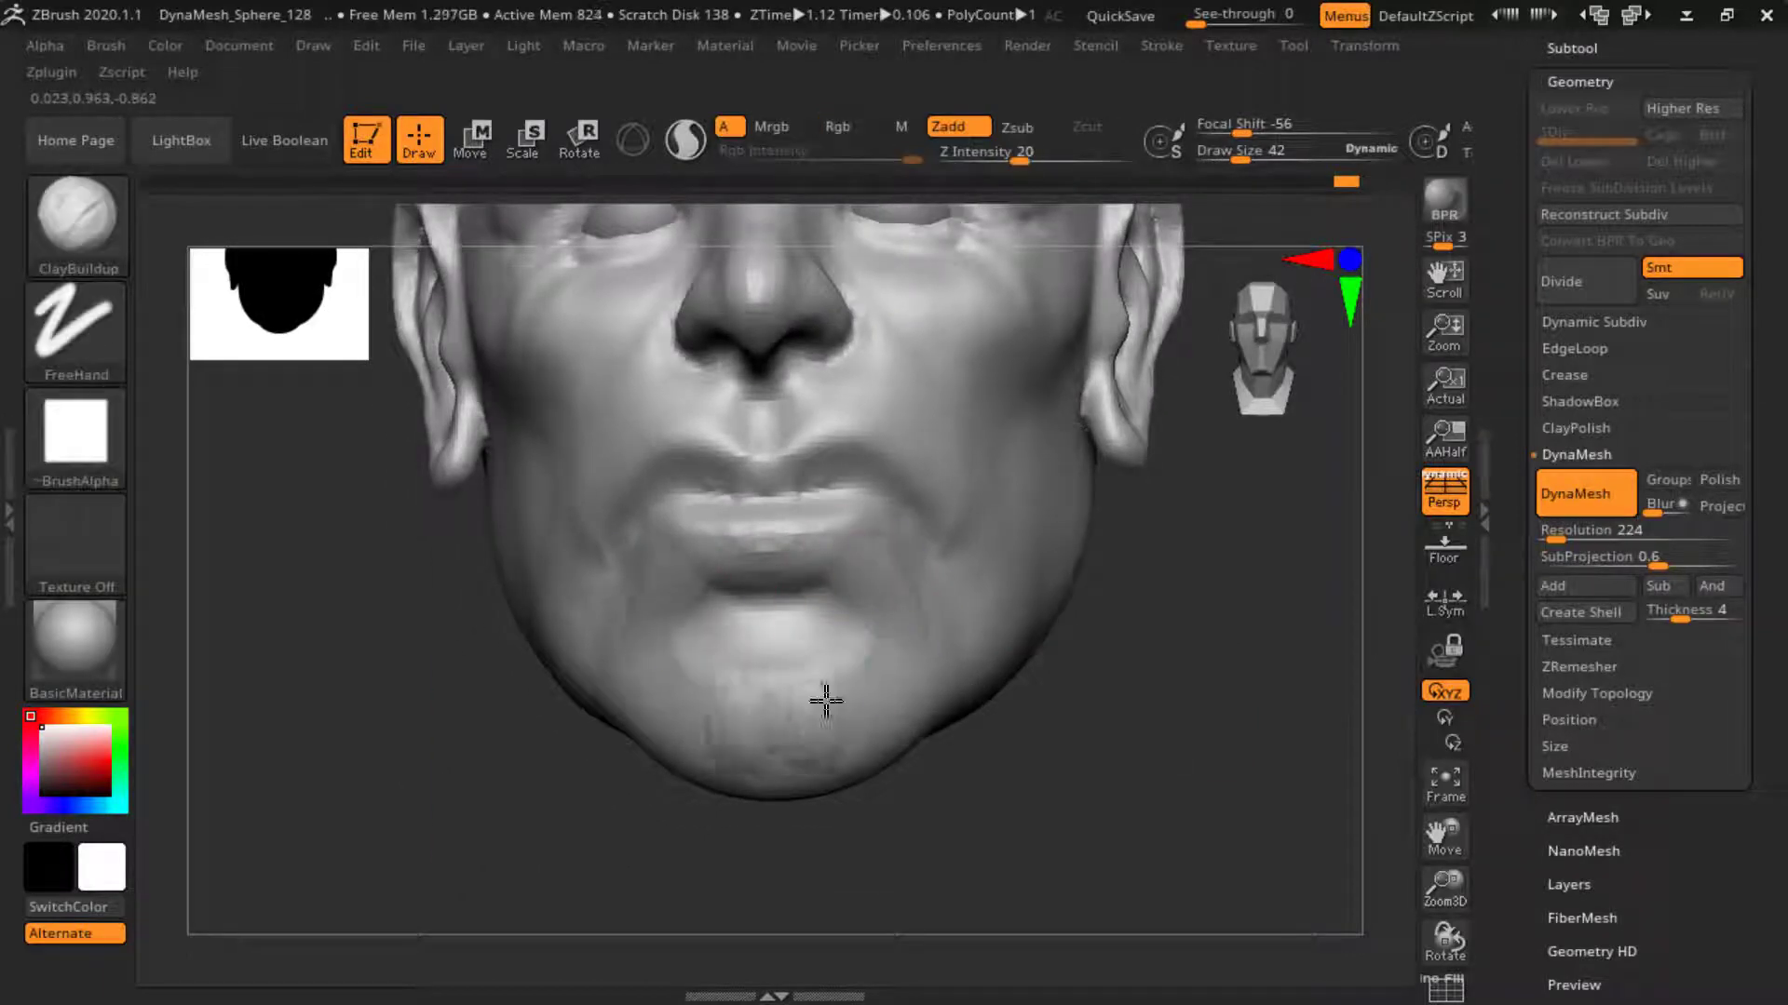
{"action": "mouse_move", "coordinate": [826, 701]}
{"action": "right_mouse_down", "text": "alt"}
{"action": "mouse_move", "coordinate": [931, 756]}
{"action": "mouse_move", "coordinate": [1169, 730]}
{"action": "mouse_move", "coordinate": [1210, 698]}
{"action": "mouse_move", "coordinate": [1163, 699]}
{"action": "right_mouse_up", "text": "alt"}
{"action": "mouse_move", "coordinate": [946, 579]}
{"action": "right_mouse_down", "text": "shift"}
{"action": "mouse_move", "coordinate": [1197, 690]}
{"action": "mouse_move", "coordinate": [1030, 699]}
{"action": "mouse_move", "coordinate": [1054, 567]}
{"action": "mouse_move", "coordinate": [1004, 727]}
{"action": "mouse_move", "coordinate": [794, 673]}
{"action": "mouse_move", "coordinate": [1096, 679]}
{"action": "mouse_move", "coordinate": [965, 730]}
{"action": "mouse_move", "coordinate": [957, 614]}
{"action": "right_mouse_up", "text": "shift"}
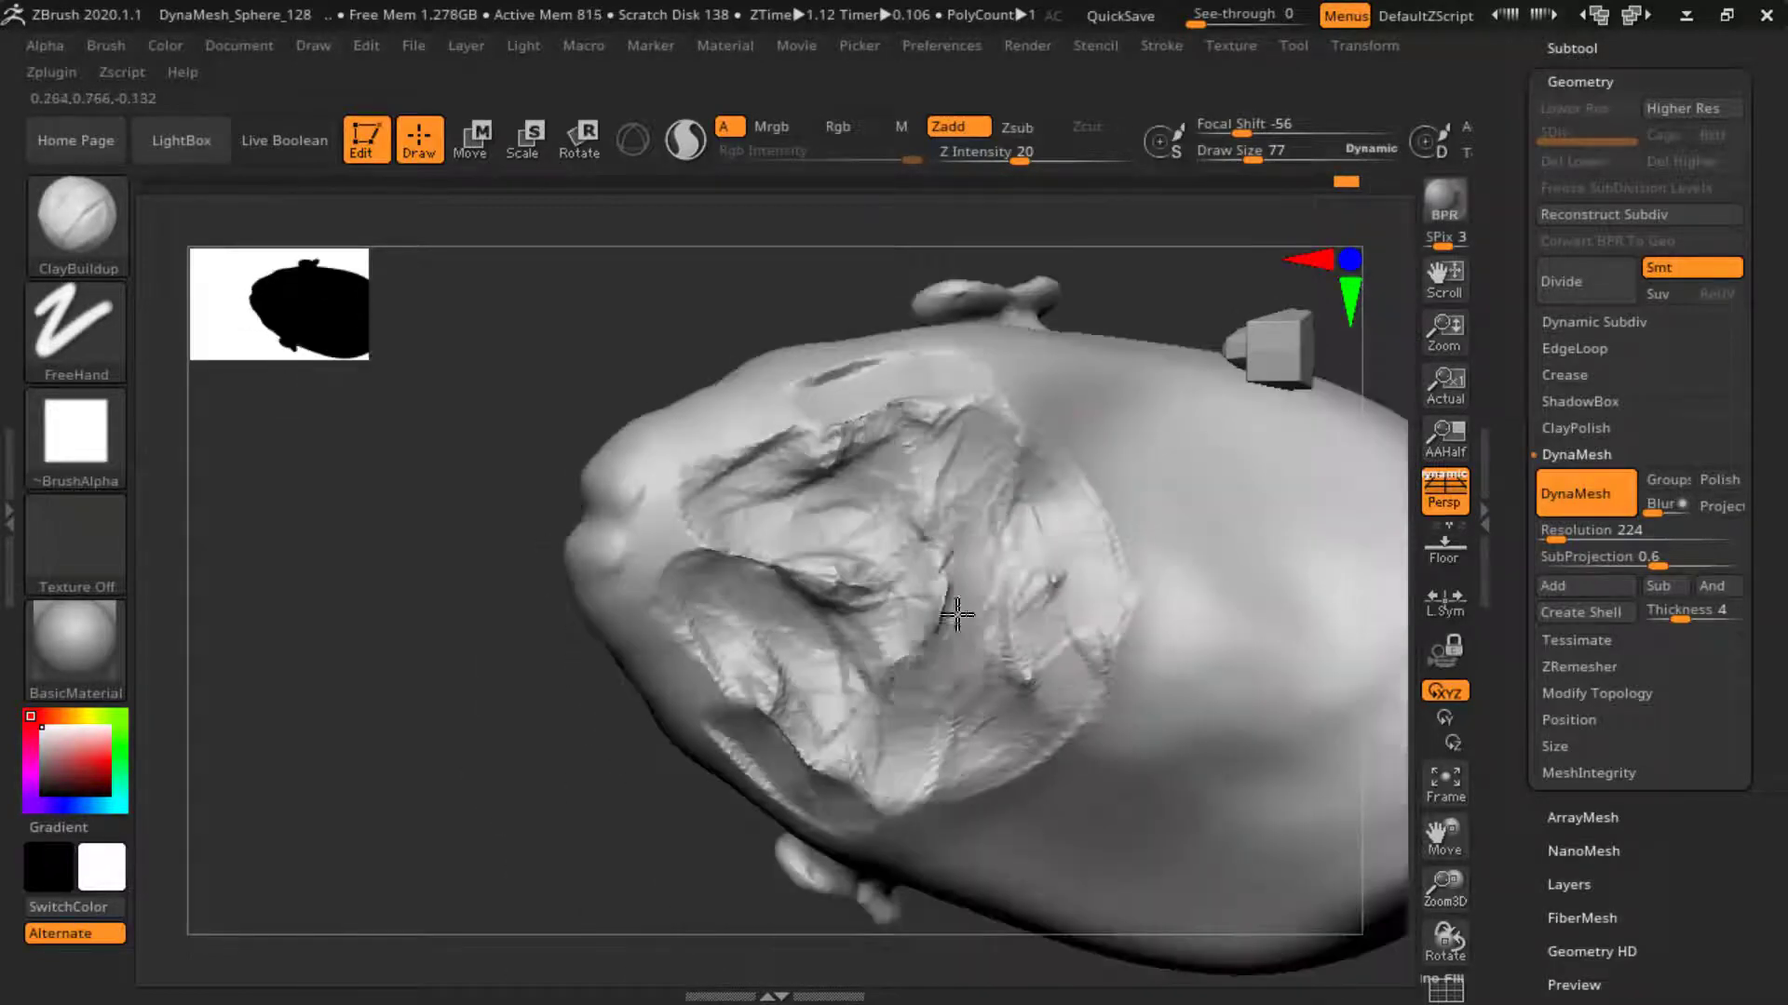
{"action": "mouse_move", "coordinate": [996, 757]}
{"action": "right_mouse_down"}
{"action": "mouse_move", "coordinate": [848, 414]}
{"action": "mouse_move", "coordinate": [942, 468]}
{"action": "mouse_move", "coordinate": [770, 484]}
{"action": "mouse_move", "coordinate": [1052, 687]}
{"action": "mouse_move", "coordinate": [775, 476]}
{"action": "right_mouse_up"}
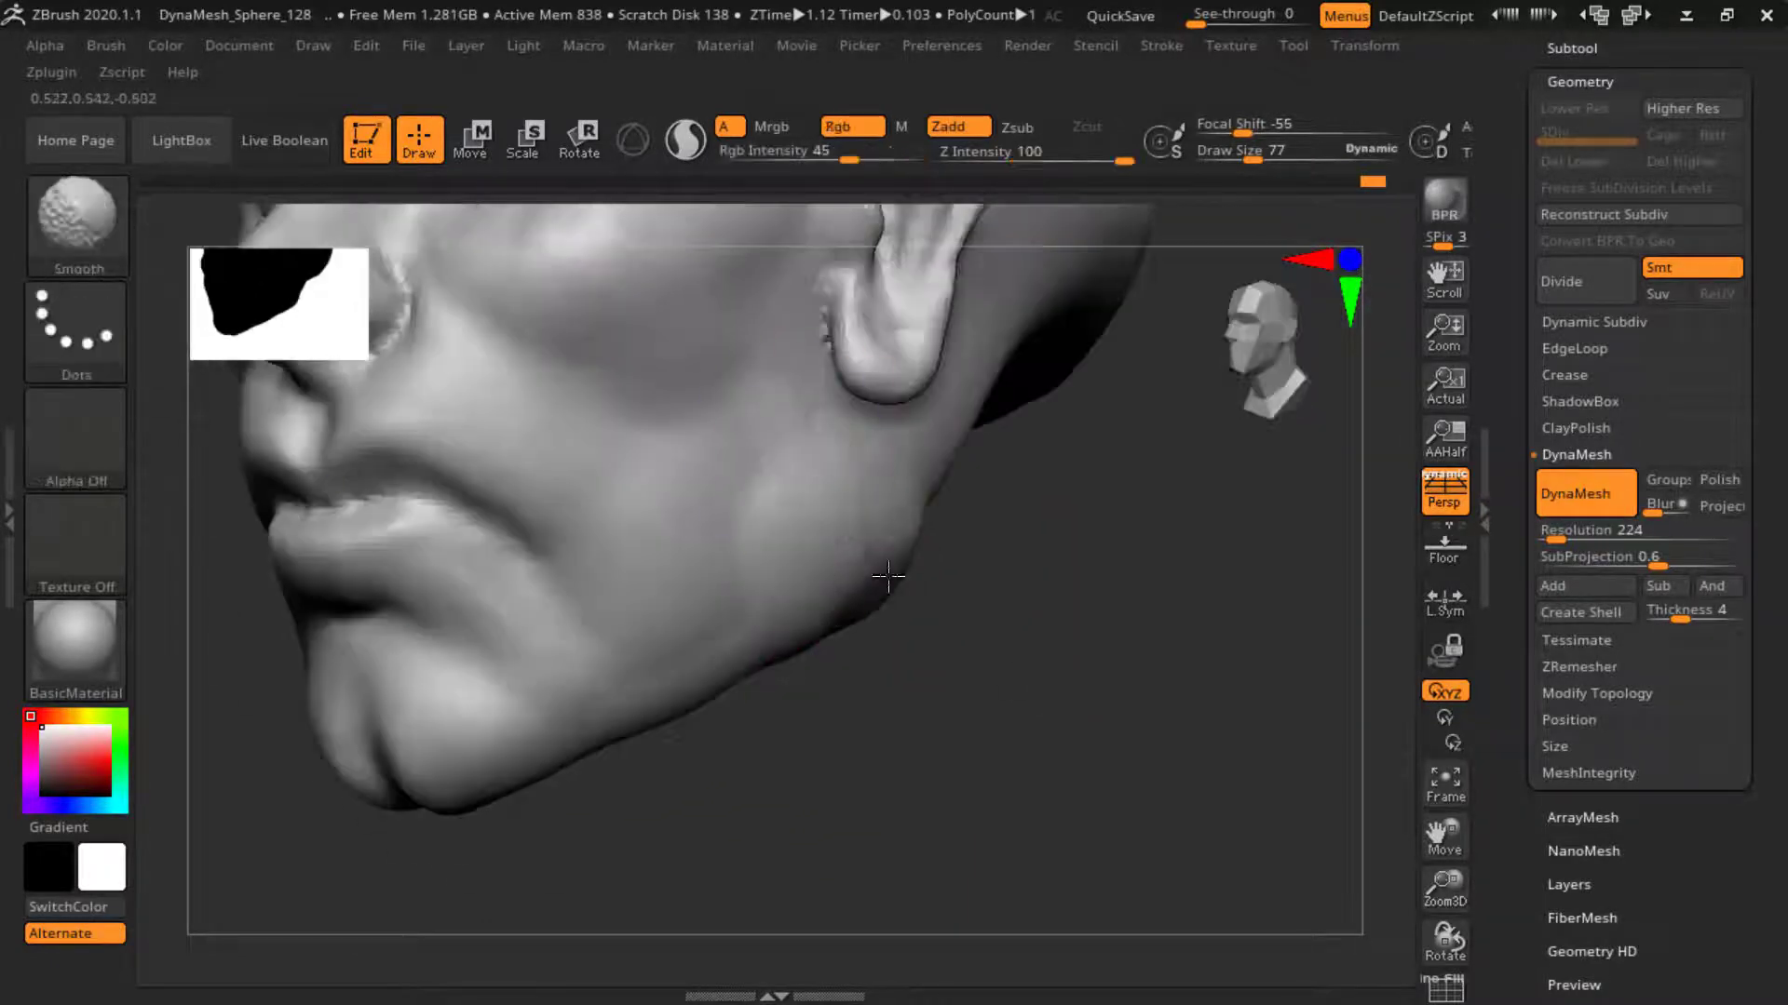
{"action": "mouse_move", "coordinate": [888, 577]}
{"action": "right_mouse_down", "text": "shift"}
{"action": "mouse_move", "coordinate": [1085, 686]}
{"action": "mouse_move", "coordinate": [784, 703]}
{"action": "mouse_move", "coordinate": [1105, 695]}
{"action": "mouse_move", "coordinate": [1149, 735]}
{"action": "mouse_move", "coordinate": [1158, 483]}
{"action": "mouse_move", "coordinate": [1137, 332]}
{"action": "mouse_move", "coordinate": [686, 499]}
{"action": "mouse_move", "coordinate": [981, 327]}
{"action": "right_mouse_up", "text": "shift"}
- Push the back of the skull into a rounder shape with the Move brush
{"action": "key", "text": "b"}
{"action": "key", "text": "m"}
{"action": "key", "text": "v"}
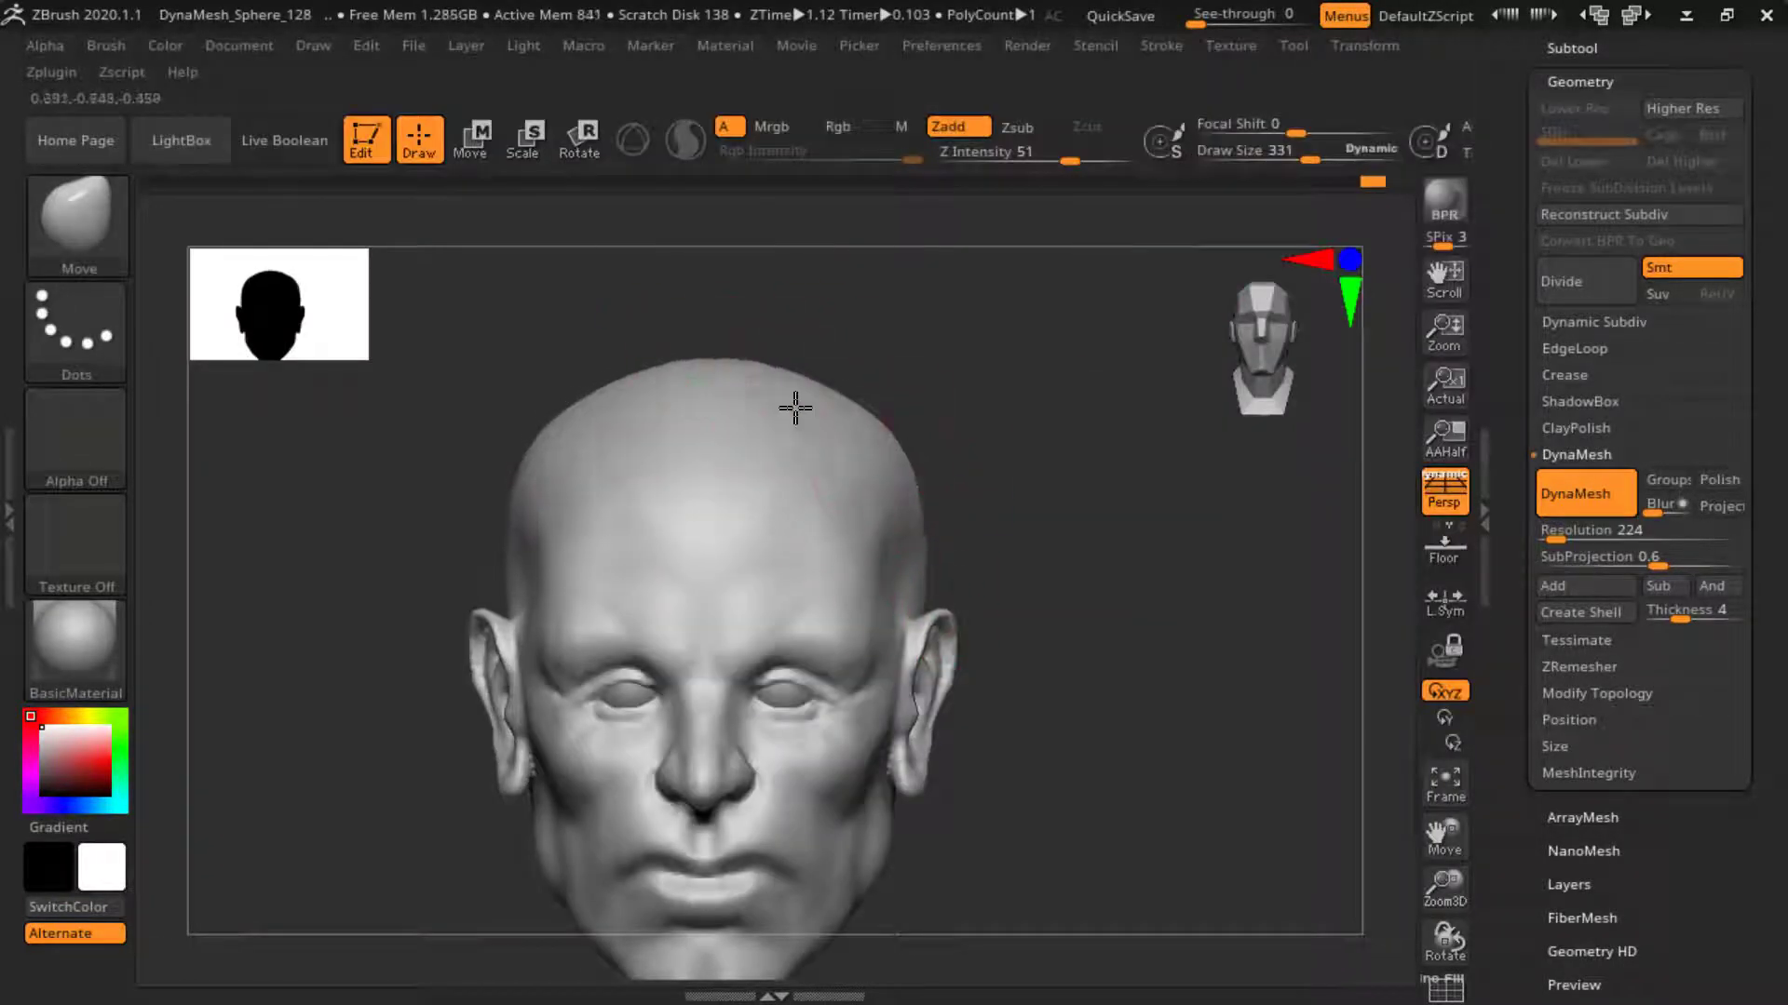
{"action": "right_click_drag", "start_coordinate": [1064, 447], "coordinate": [1057, 403]}
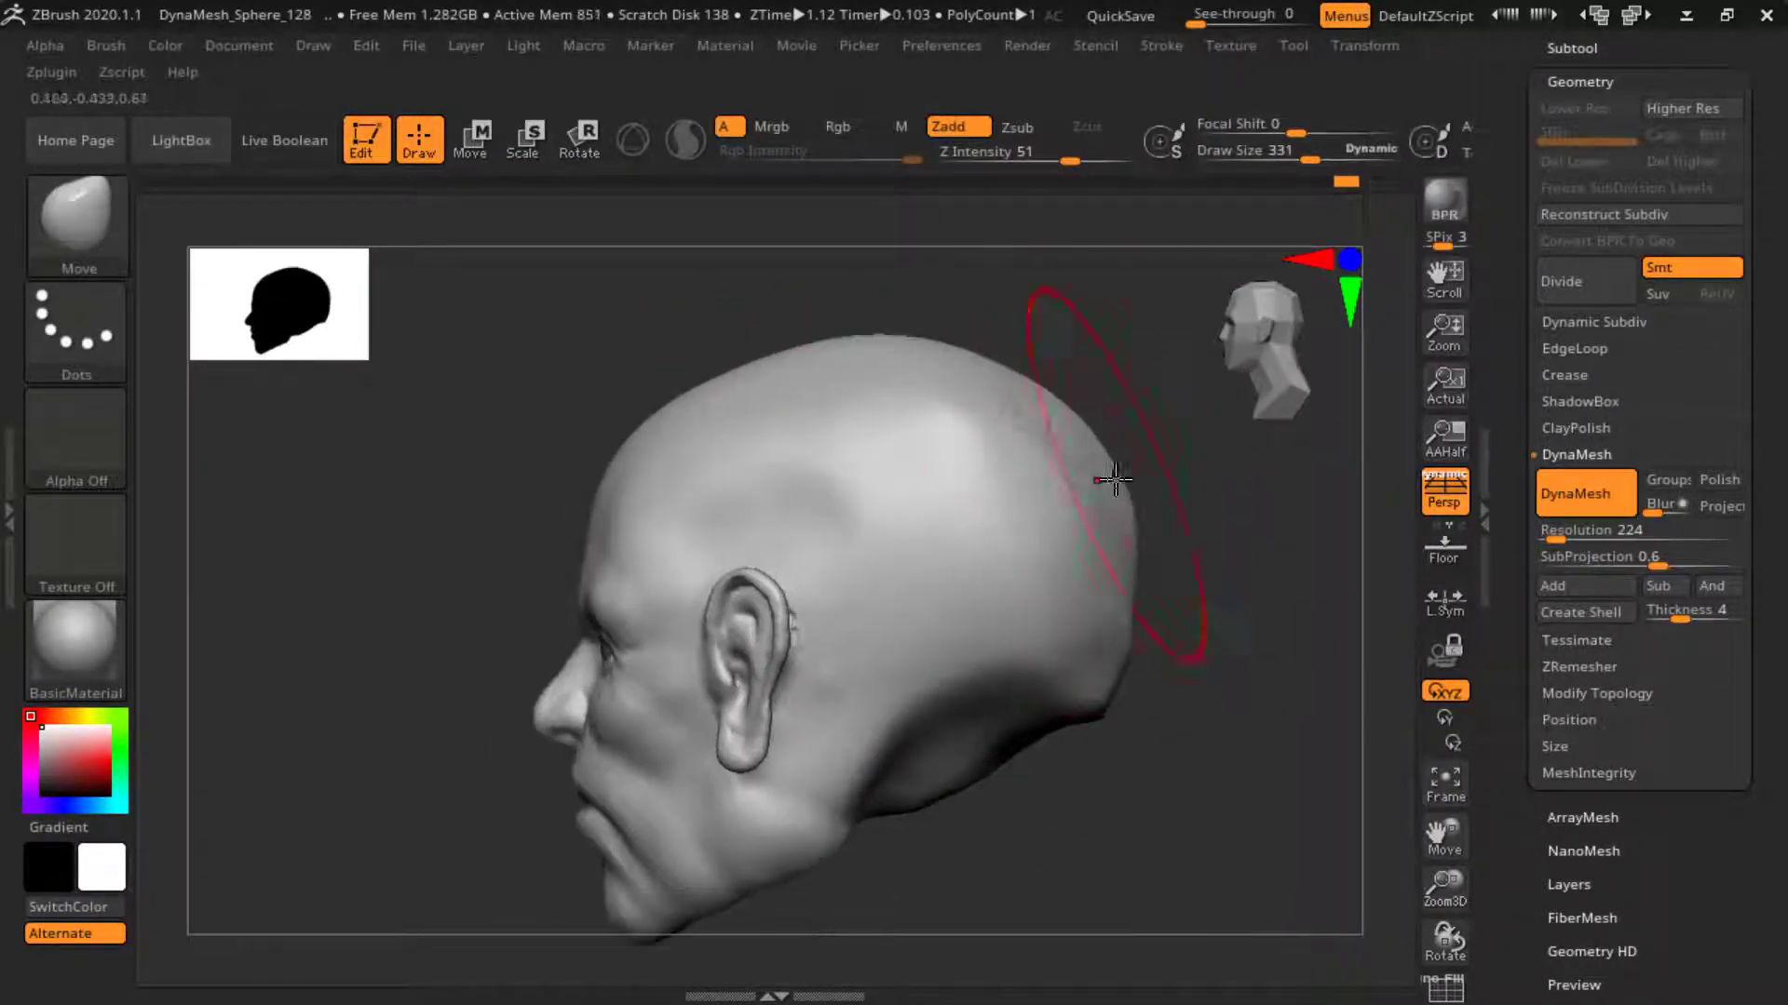
{"action": "mouse_move", "coordinate": [1085, 540]}
{"action": "right_mouse_down"}
{"action": "mouse_move", "coordinate": [1033, 622]}
{"action": "mouse_move", "coordinate": [1020, 584]}
{"action": "mouse_move", "coordinate": [567, 446]}
{"action": "mouse_move", "coordinate": [1030, 359]}
{"action": "mouse_move", "coordinate": [974, 450]}
{"action": "mouse_move", "coordinate": [951, 433]}
{"action": "right_mouse_up"}
- Trim and smooth the back and top of the skull with TrimDynamic
{"action": "key", "text": "b"}
{"action": "key", "text": "t"}
{"action": "key", "text": "d"}
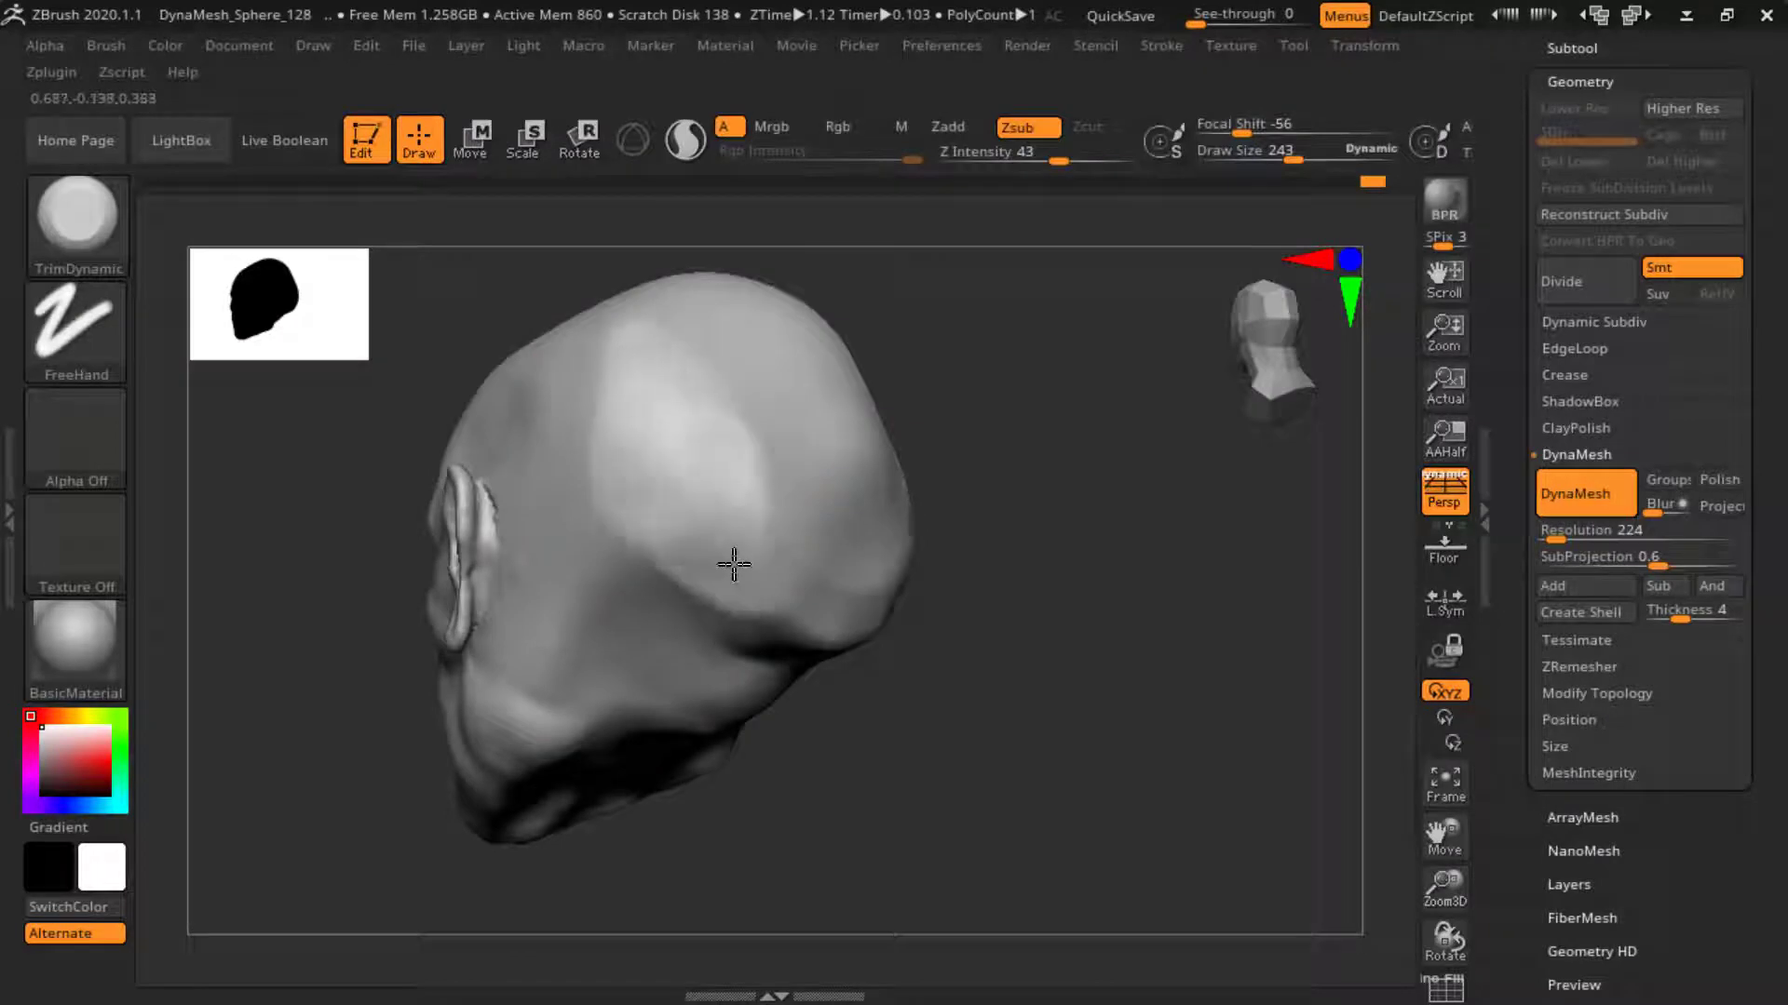
{"action": "mouse_move", "coordinate": [734, 564]}
{"action": "right_mouse_down"}
{"action": "mouse_move", "coordinate": [925, 639]}
{"action": "mouse_move", "coordinate": [614, 535]}
{"action": "right_mouse_up"}
{"action": "right_click_drag", "start_coordinate": [949, 479], "coordinate": [827, 679]}
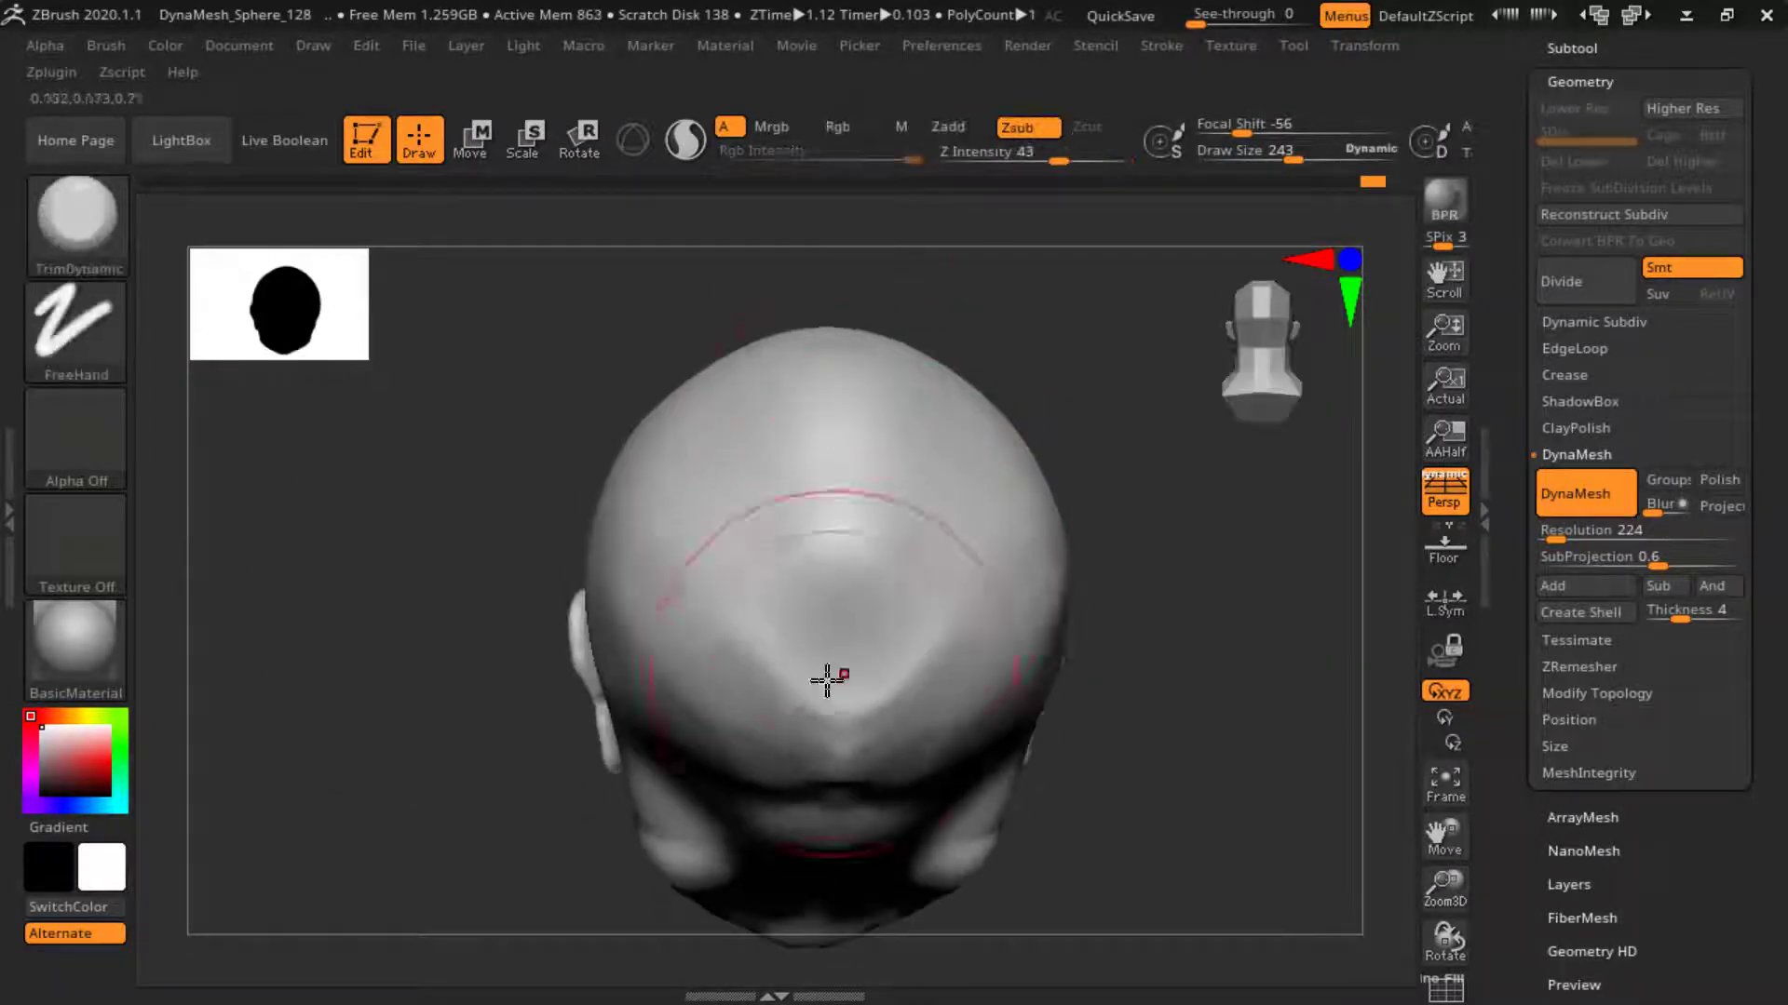
{"action": "right_click_drag", "start_coordinate": [869, 759], "coordinate": [781, 596]}
{"action": "right_click_drag", "start_coordinate": [728, 699], "coordinate": [630, 535]}
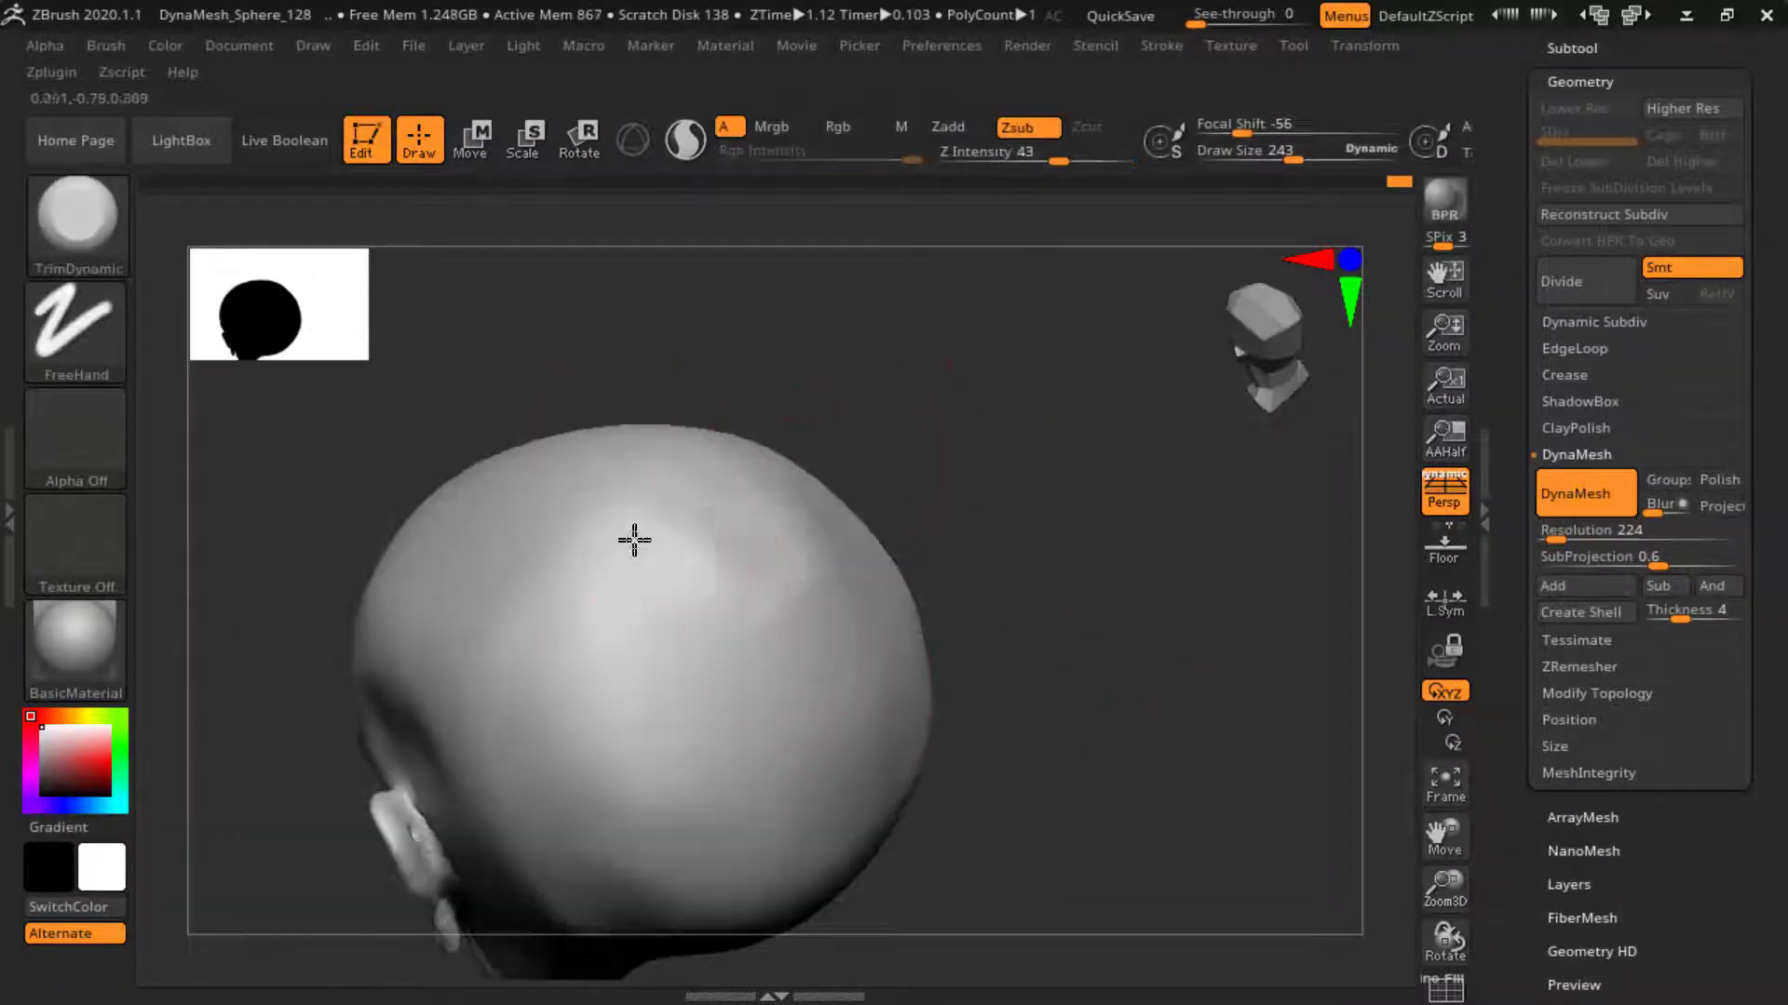
{"action": "mouse_move", "coordinate": [651, 633]}
{"action": "right_mouse_down"}
{"action": "mouse_move", "coordinate": [941, 378]}
{"action": "mouse_move", "coordinate": [703, 457]}
{"action": "mouse_move", "coordinate": [981, 411]}
{"action": "mouse_move", "coordinate": [862, 603]}
{"action": "mouse_move", "coordinate": [1005, 642]}
{"action": "mouse_move", "coordinate": [1061, 736]}
{"action": "mouse_move", "coordinate": [1154, 710]}
{"action": "mouse_move", "coordinate": [1149, 694]}
{"action": "mouse_move", "coordinate": [878, 718]}
{"action": "right_mouse_up"}
- Reshape the jawline with the Move brush, sized about 281 and strength near 19
{"action": "key", "text": "b"}
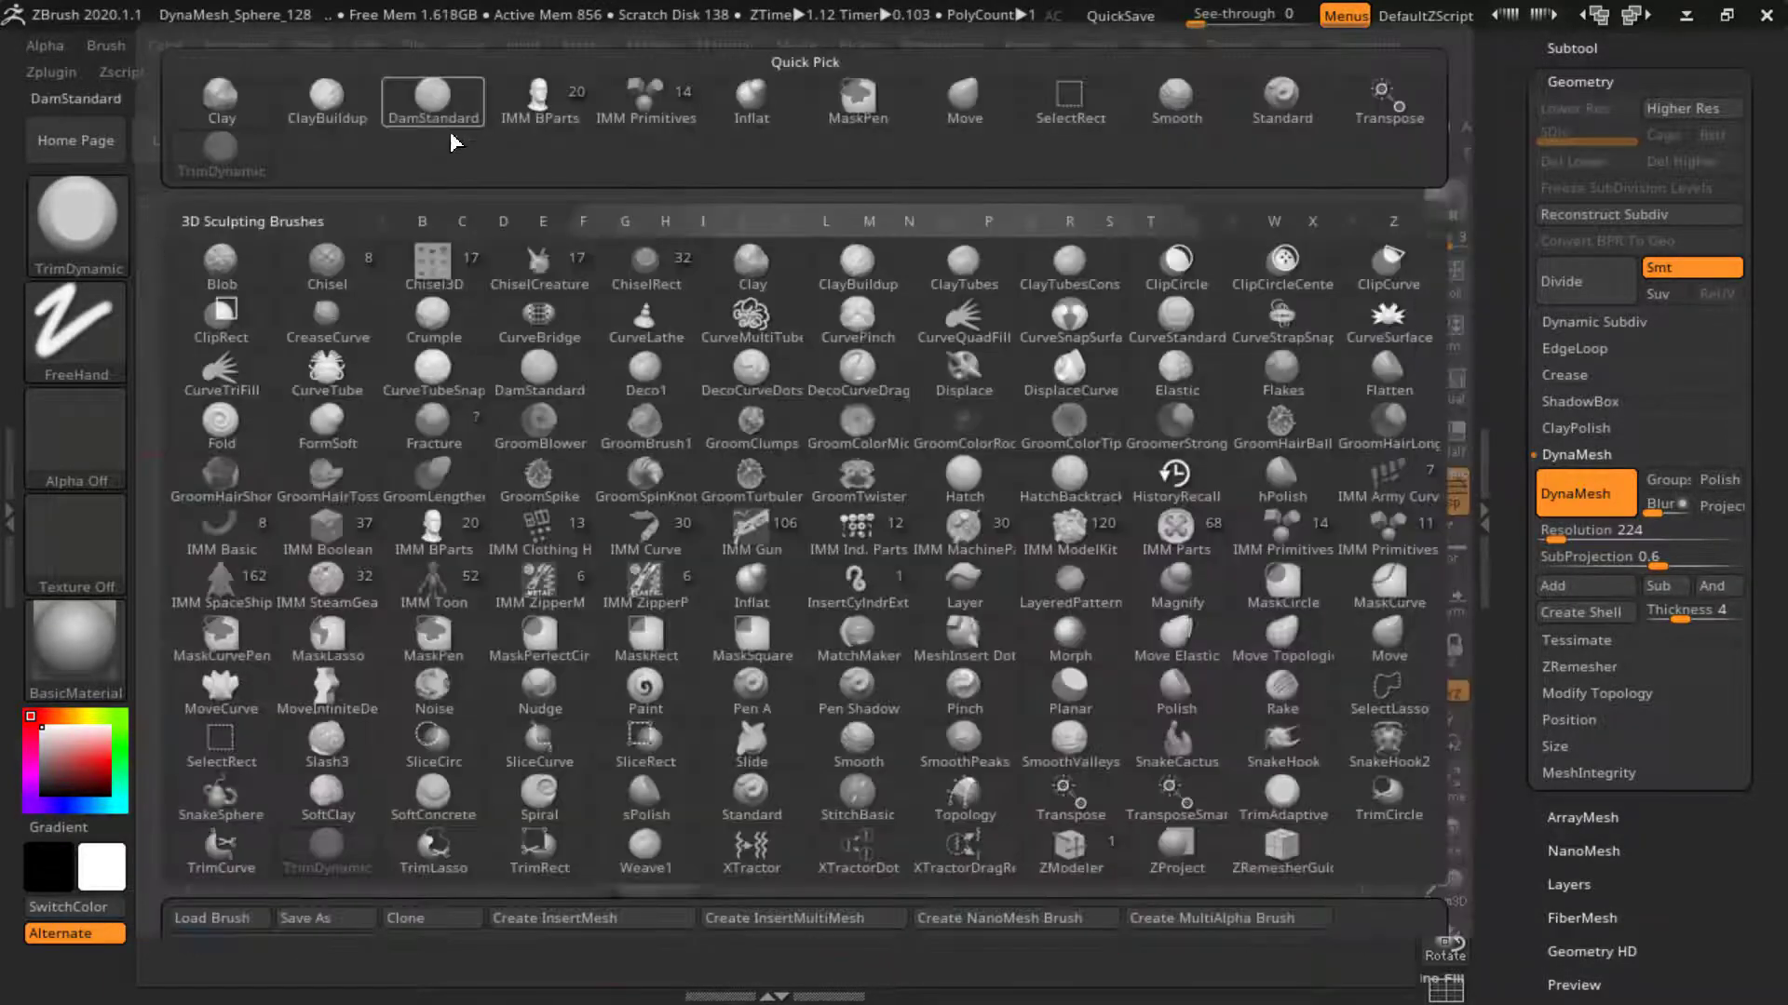
{"action": "key", "text": "m"}
{"action": "key", "text": "v"}
{"action": "mouse_move", "coordinate": [958, 659]}
{"action": "right_mouse_down"}
{"action": "mouse_move", "coordinate": [997, 738]}
{"action": "mouse_move", "coordinate": [822, 818]}
{"action": "mouse_move", "coordinate": [1016, 693]}
{"action": "mouse_move", "coordinate": [838, 605]}
{"action": "right_mouse_up"}
{"action": "key", "text": "space"}
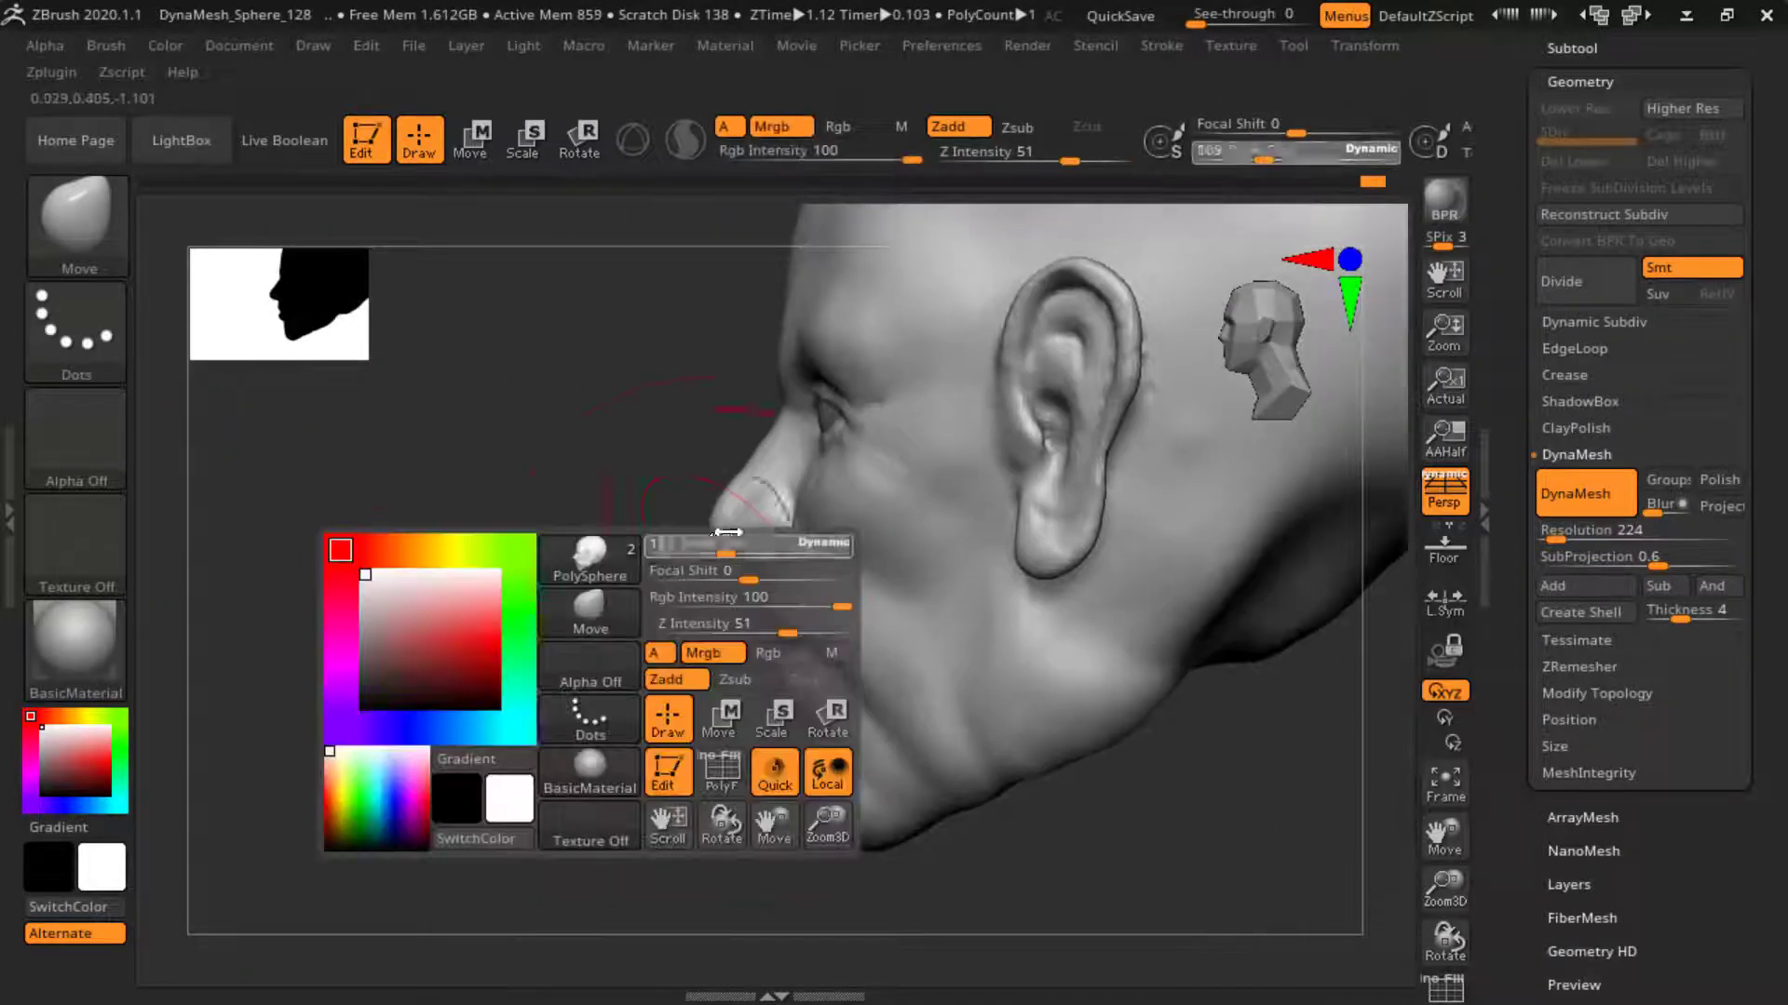
{"action": "mouse_move", "coordinate": [1040, 694]}
{"action": "right_mouse_down"}
{"action": "mouse_move", "coordinate": [931, 652]}
{"action": "mouse_move", "coordinate": [819, 747]}
{"action": "right_mouse_up"}
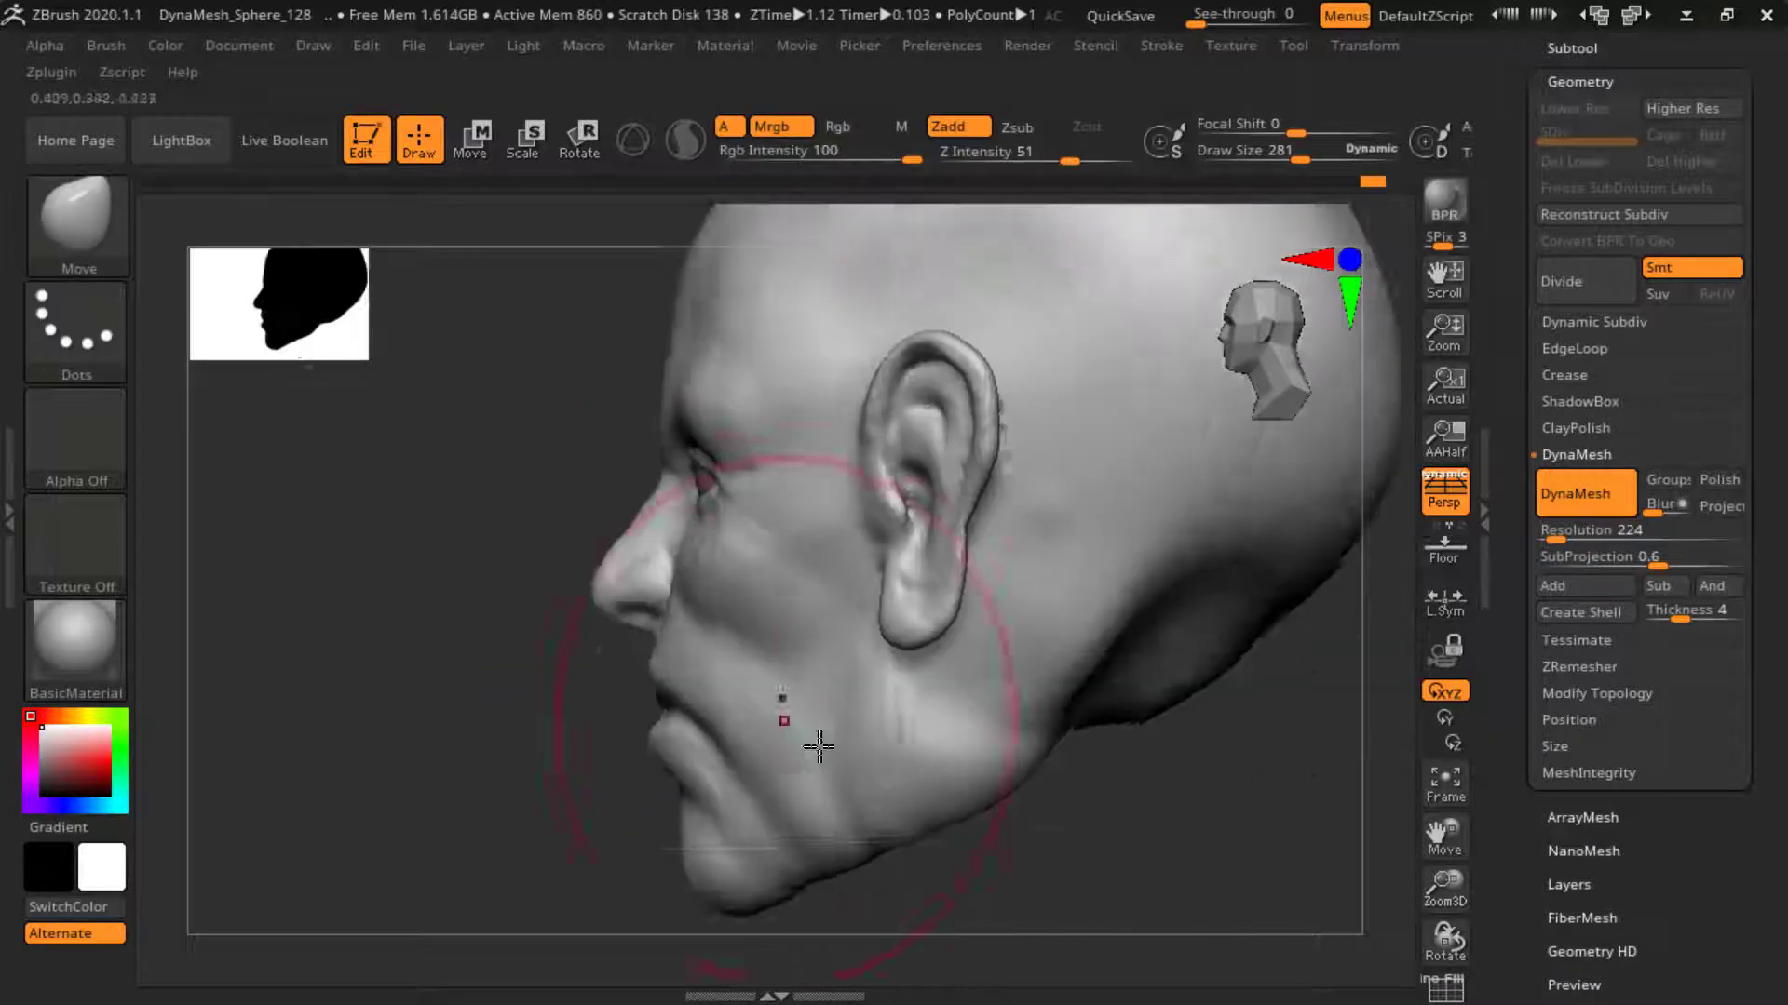
{"action": "key", "text": "space"}
{"action": "left_click_drag", "start_coordinate": [968, 518], "coordinate": [931, 519]}
{"action": "mouse_move", "coordinate": [1002, 512]}
{"action": "right_mouse_down"}
{"action": "mouse_move", "coordinate": [850, 627]}
{"action": "mouse_move", "coordinate": [930, 727]}
{"action": "mouse_move", "coordinate": [896, 682]}
{"action": "mouse_move", "coordinate": [926, 664]}
{"action": "right_mouse_up"}
- Switch to ClayBuildup and smooth the face surface from a front view
{"action": "key", "text": "b"}
{"action": "key", "text": "c"}
{"action": "key", "text": "b"}
{"action": "key", "text": "space"}
{"action": "mouse_move", "coordinate": [920, 858]}
{"action": "right_mouse_down"}
{"action": "mouse_move", "coordinate": [990, 745]}
{"action": "mouse_move", "coordinate": [825, 614]}
{"action": "mouse_move", "coordinate": [816, 662]}
{"action": "mouse_move", "coordinate": [1080, 456]}
{"action": "mouse_move", "coordinate": [717, 708]}
{"action": "right_mouse_up"}
{"action": "mouse_move", "coordinate": [1048, 792]}
{"action": "right_mouse_down", "text": "shift"}
{"action": "mouse_move", "coordinate": [1191, 498]}
{"action": "mouse_move", "coordinate": [766, 399]}
{"action": "right_mouse_up", "text": "shift"}
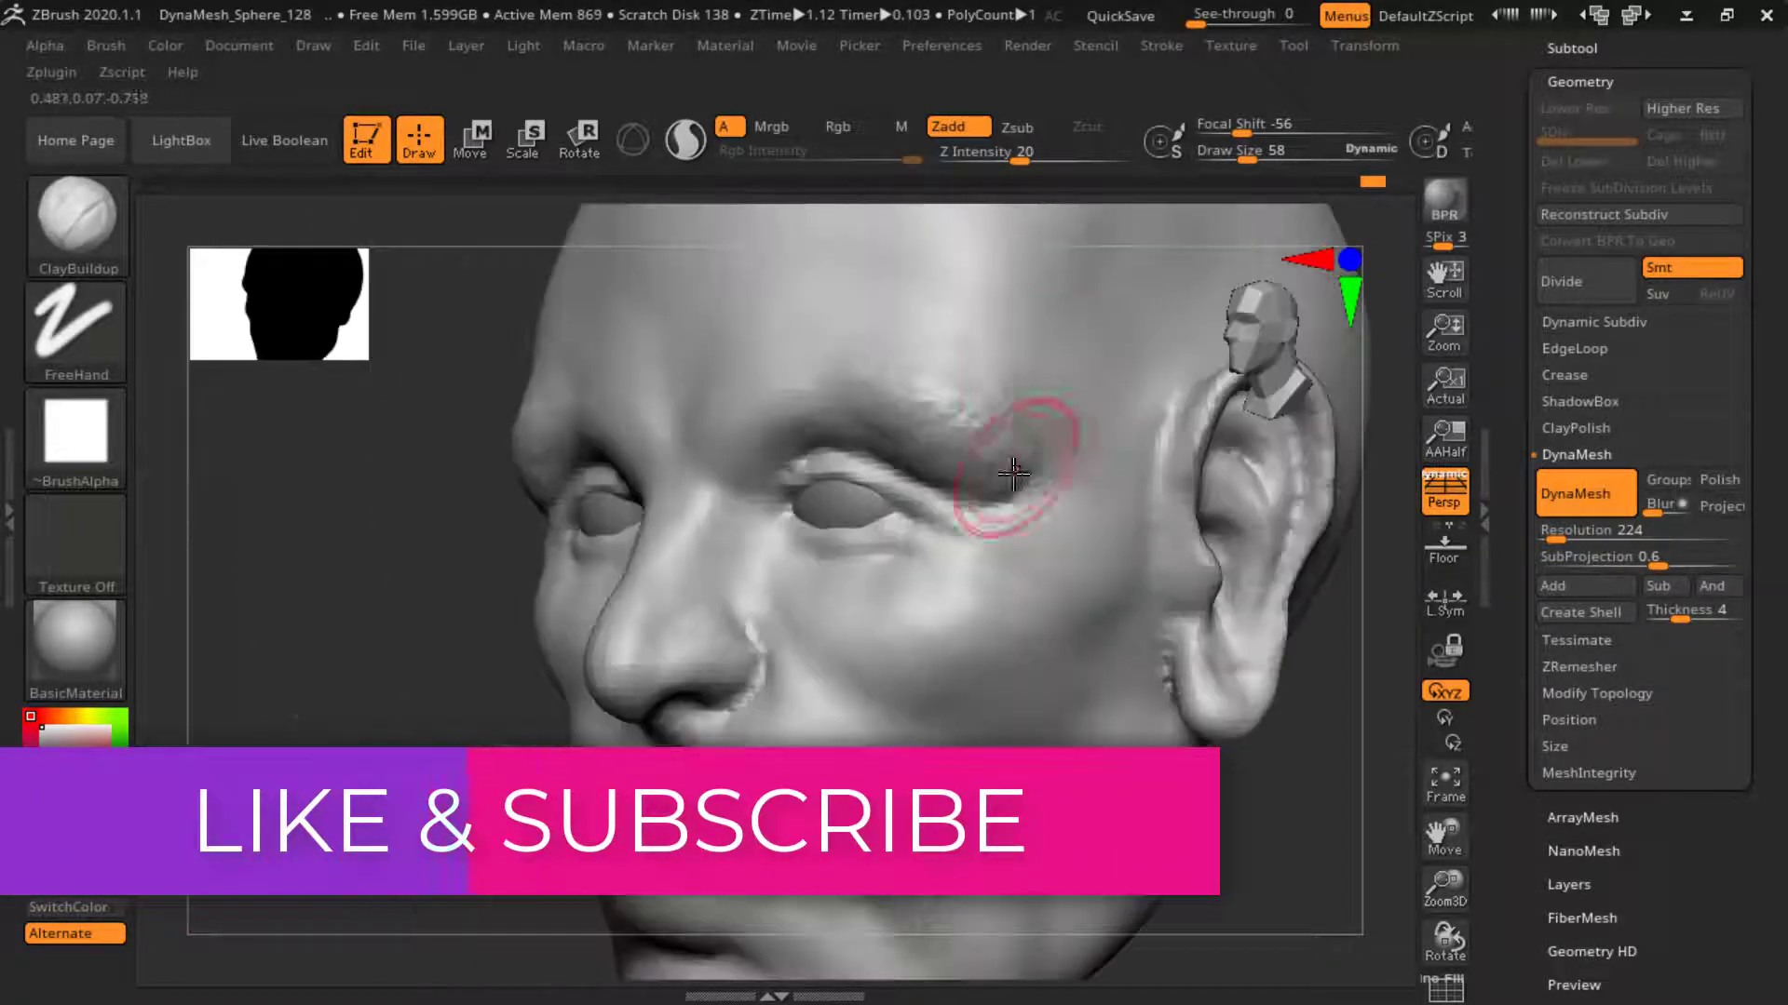
{"action": "right_click_drag", "start_coordinate": [926, 439], "coordinate": [1021, 459]}
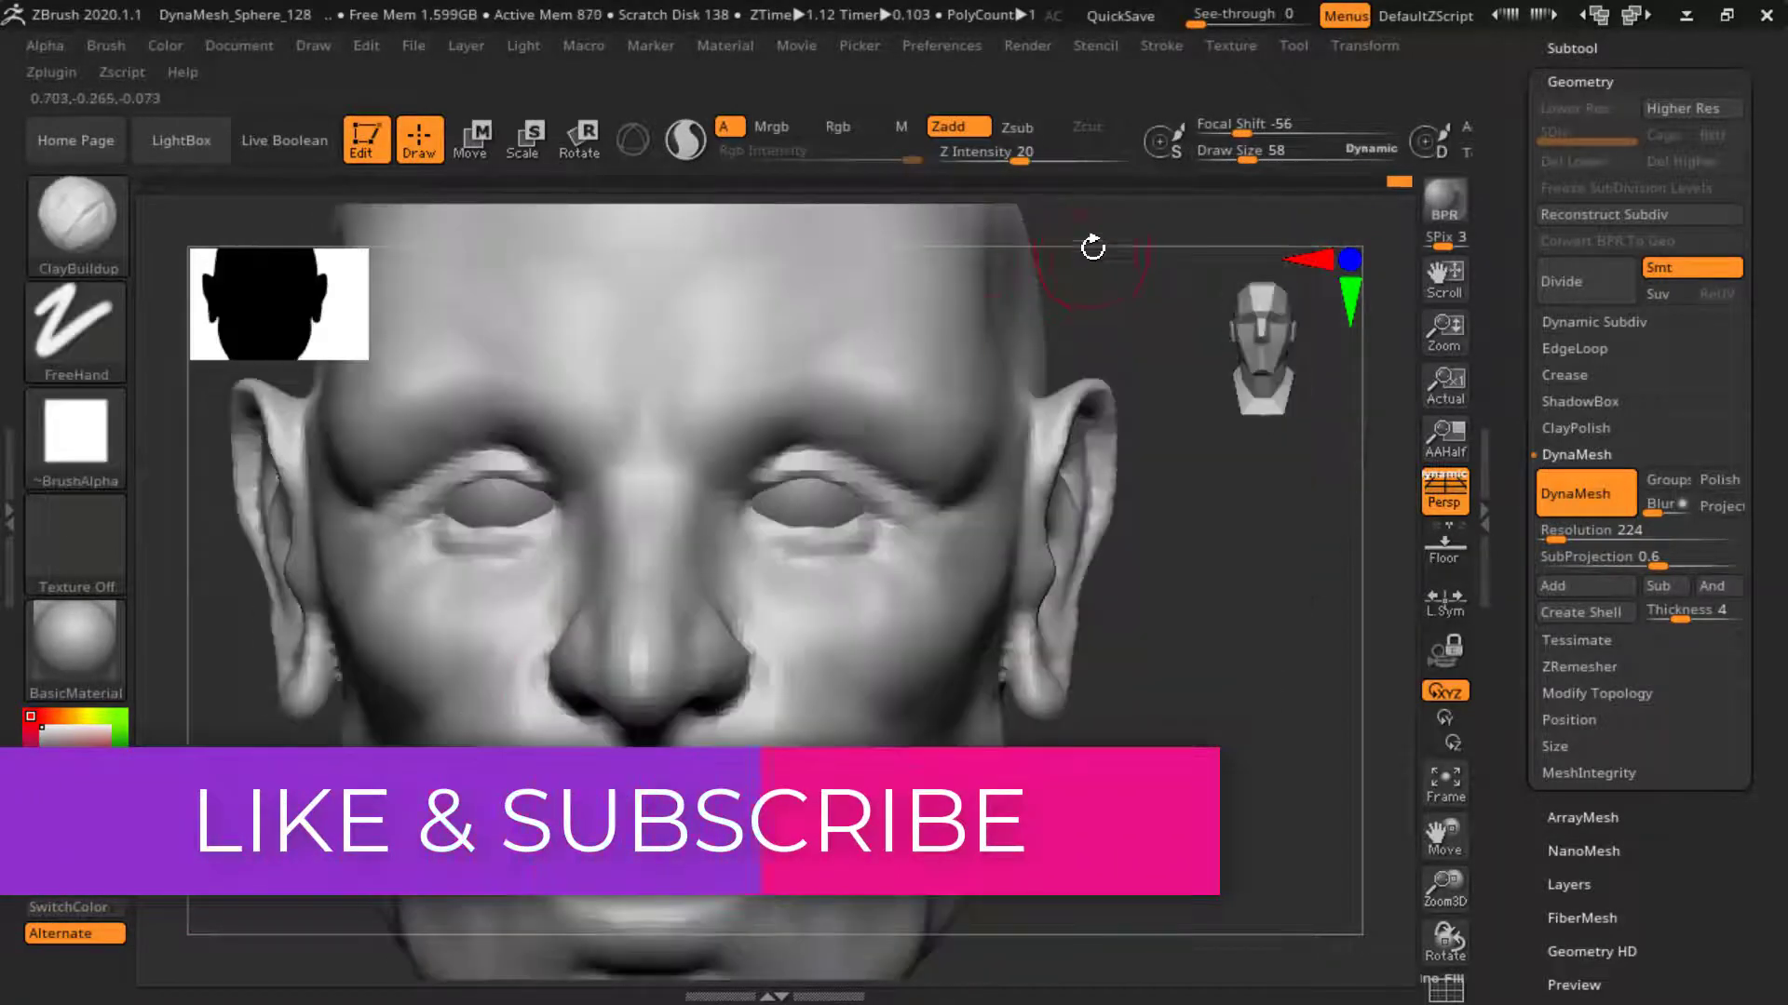
{"action": "mouse_move", "coordinate": [866, 367]}
{"action": "right_mouse_down", "text": "shift"}
{"action": "mouse_move", "coordinate": [958, 477]}
{"action": "mouse_move", "coordinate": [1269, 582]}
{"action": "mouse_move", "coordinate": [1217, 555]}
{"action": "mouse_move", "coordinate": [1262, 701]}
{"action": "mouse_move", "coordinate": [1220, 730]}
{"action": "mouse_move", "coordinate": [1267, 689]}
{"action": "right_mouse_up", "text": "shift"}
- Run ZRemesher from Tool > Geometry and inspect the new quad wireframe with PolyF
{"action": "scroll", "coordinate": [1567, 300], "scroll_direction": "up", "scroll_amount": 3}
{"action": "left_click", "coordinate": [1580, 275]}
{"action": "left_click", "coordinate": [1574, 164]}
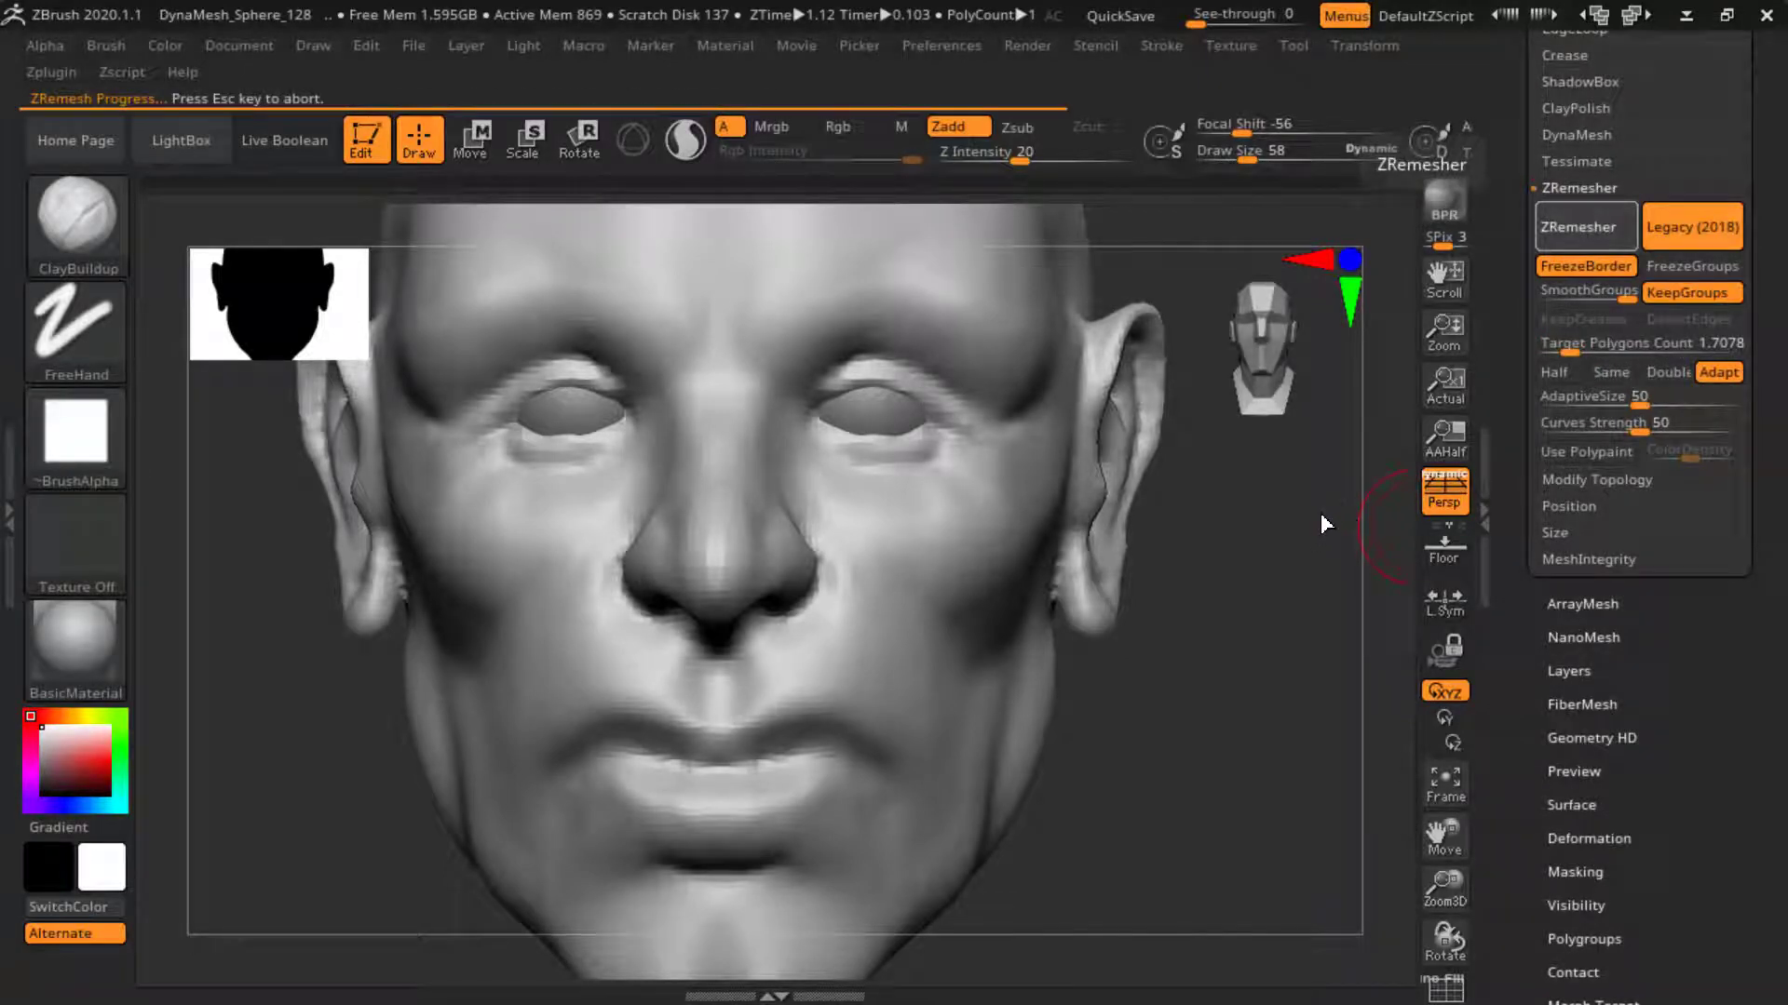
{"action": "key", "text": "shift+f"}
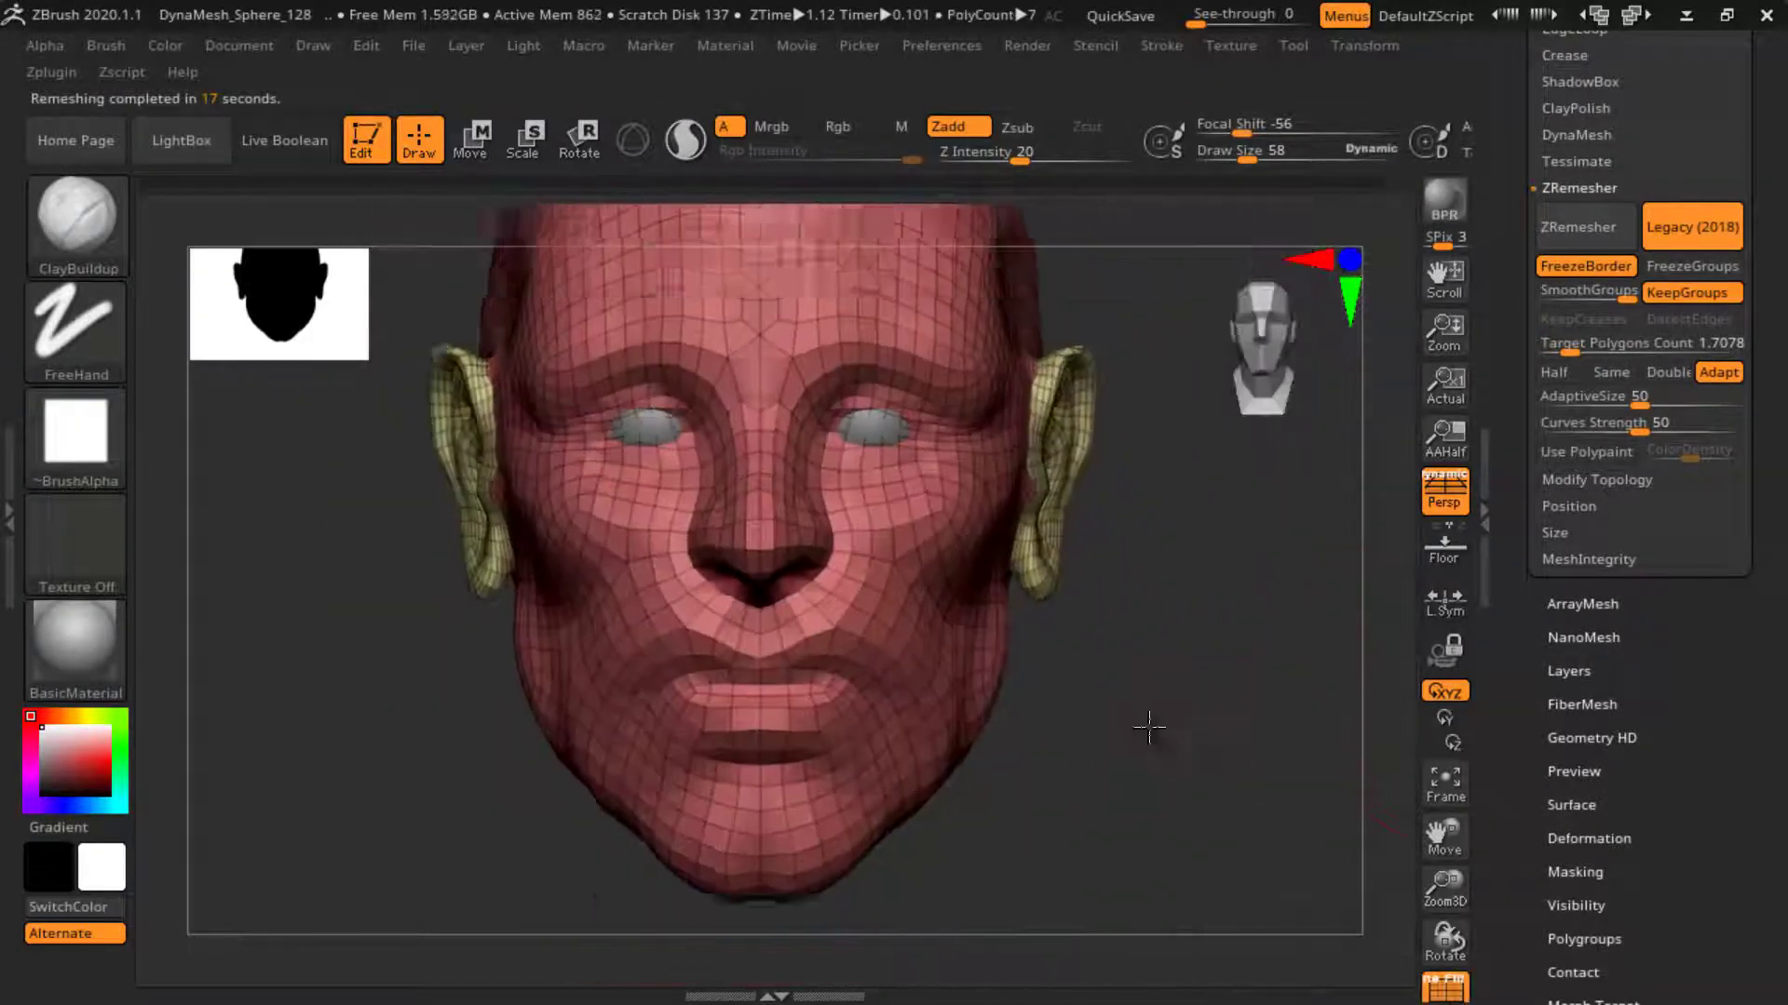
{"action": "mouse_move", "coordinate": [1149, 726]}
{"action": "right_mouse_down"}
{"action": "mouse_move", "coordinate": [1229, 618]}
{"action": "mouse_move", "coordinate": [1268, 638]}
{"action": "right_mouse_up"}
{"action": "key", "text": "shift+f"}
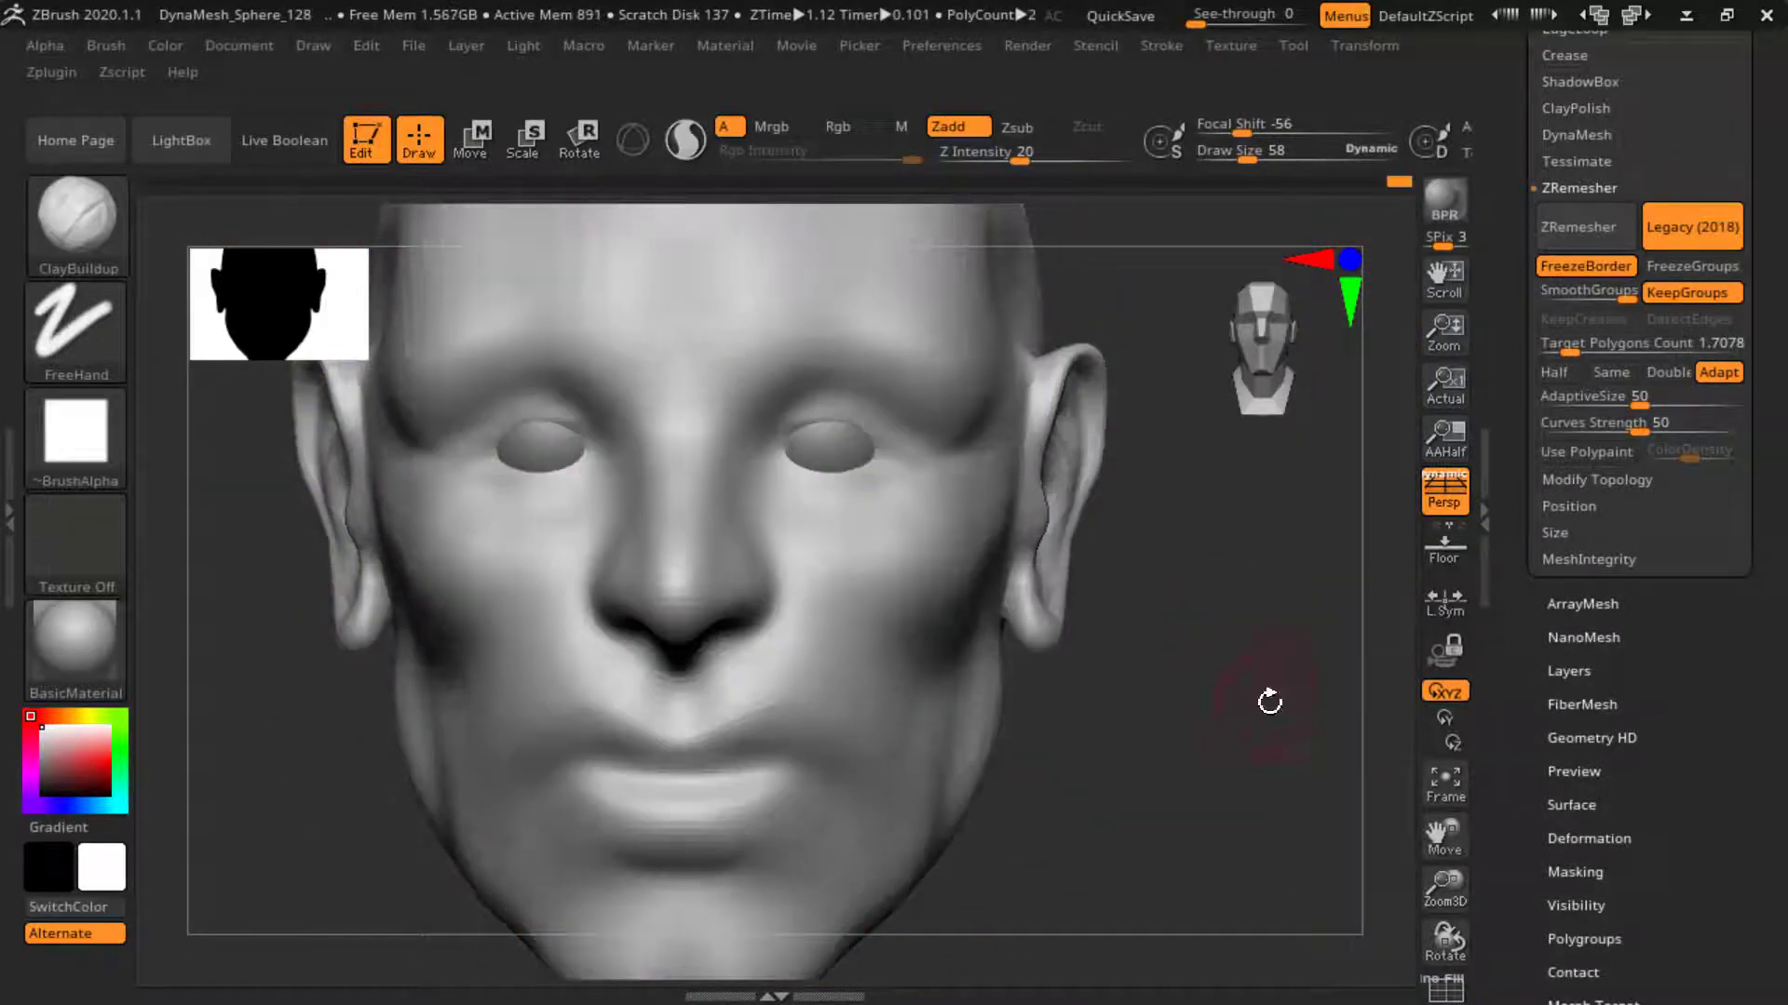
{"action": "mouse_move", "coordinate": [1269, 702]}
{"action": "right_mouse_down", "text": "alt"}
{"action": "mouse_move", "coordinate": [1226, 627]}
{"action": "mouse_move", "coordinate": [1269, 730]}
{"action": "mouse_move", "coordinate": [1210, 652]}
{"action": "right_mouse_up", "text": "alt"}
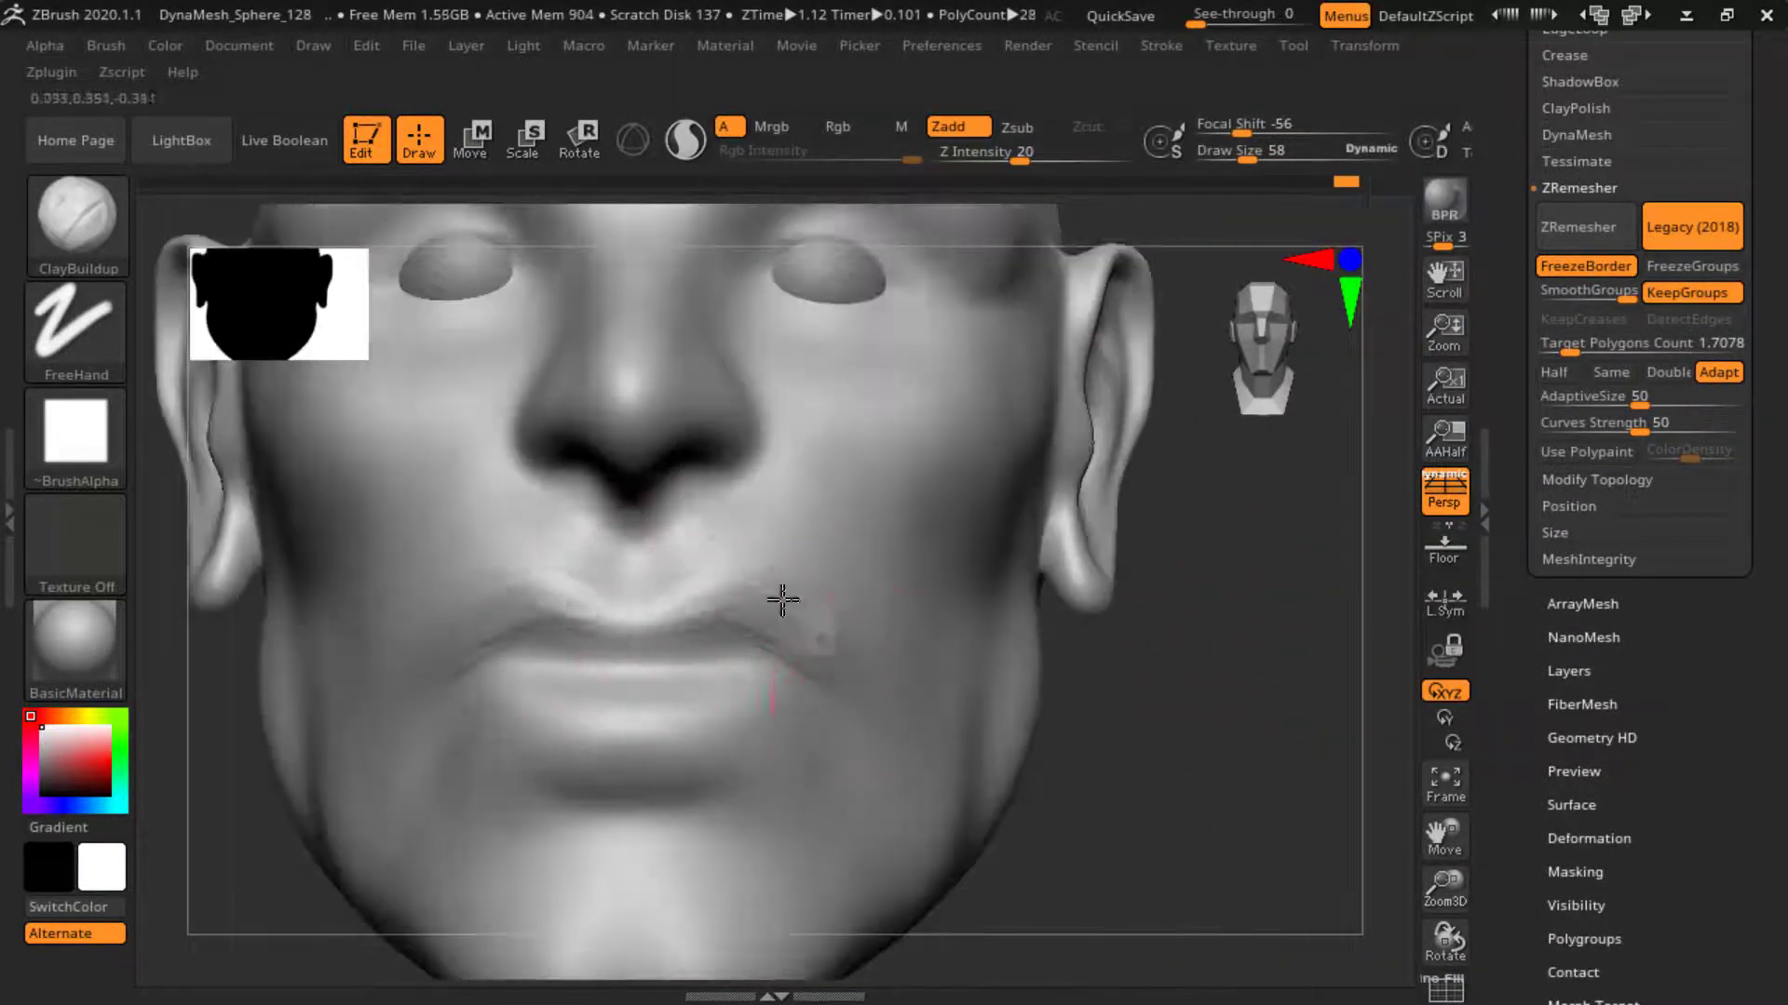
- Smooth the lower lip with the ClayBuildup brush active
{"action": "right_click_drag", "start_coordinate": [783, 600], "coordinate": [705, 539], "text": "alt"}
{"action": "key", "text": "b"}
{"action": "key", "text": "c"}
{"action": "key", "text": "b"}
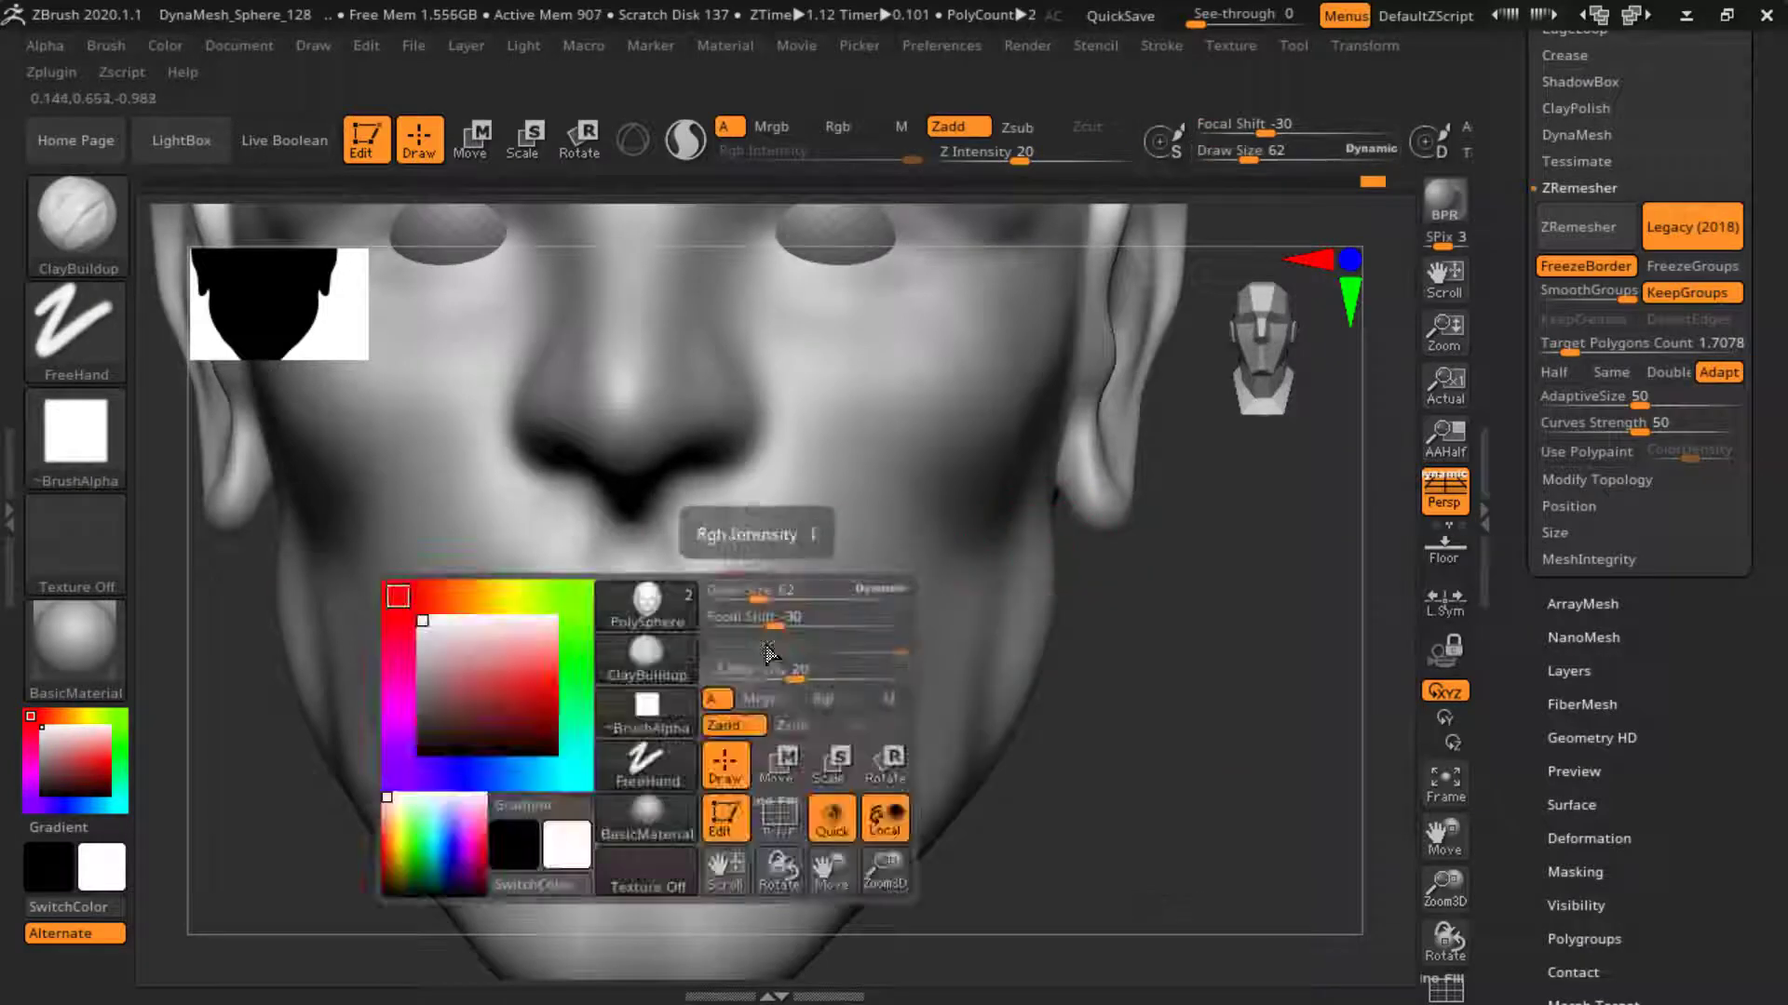
{"action": "left_click_drag", "start_coordinate": [843, 711], "coordinate": [484, 782], "text": "shift"}
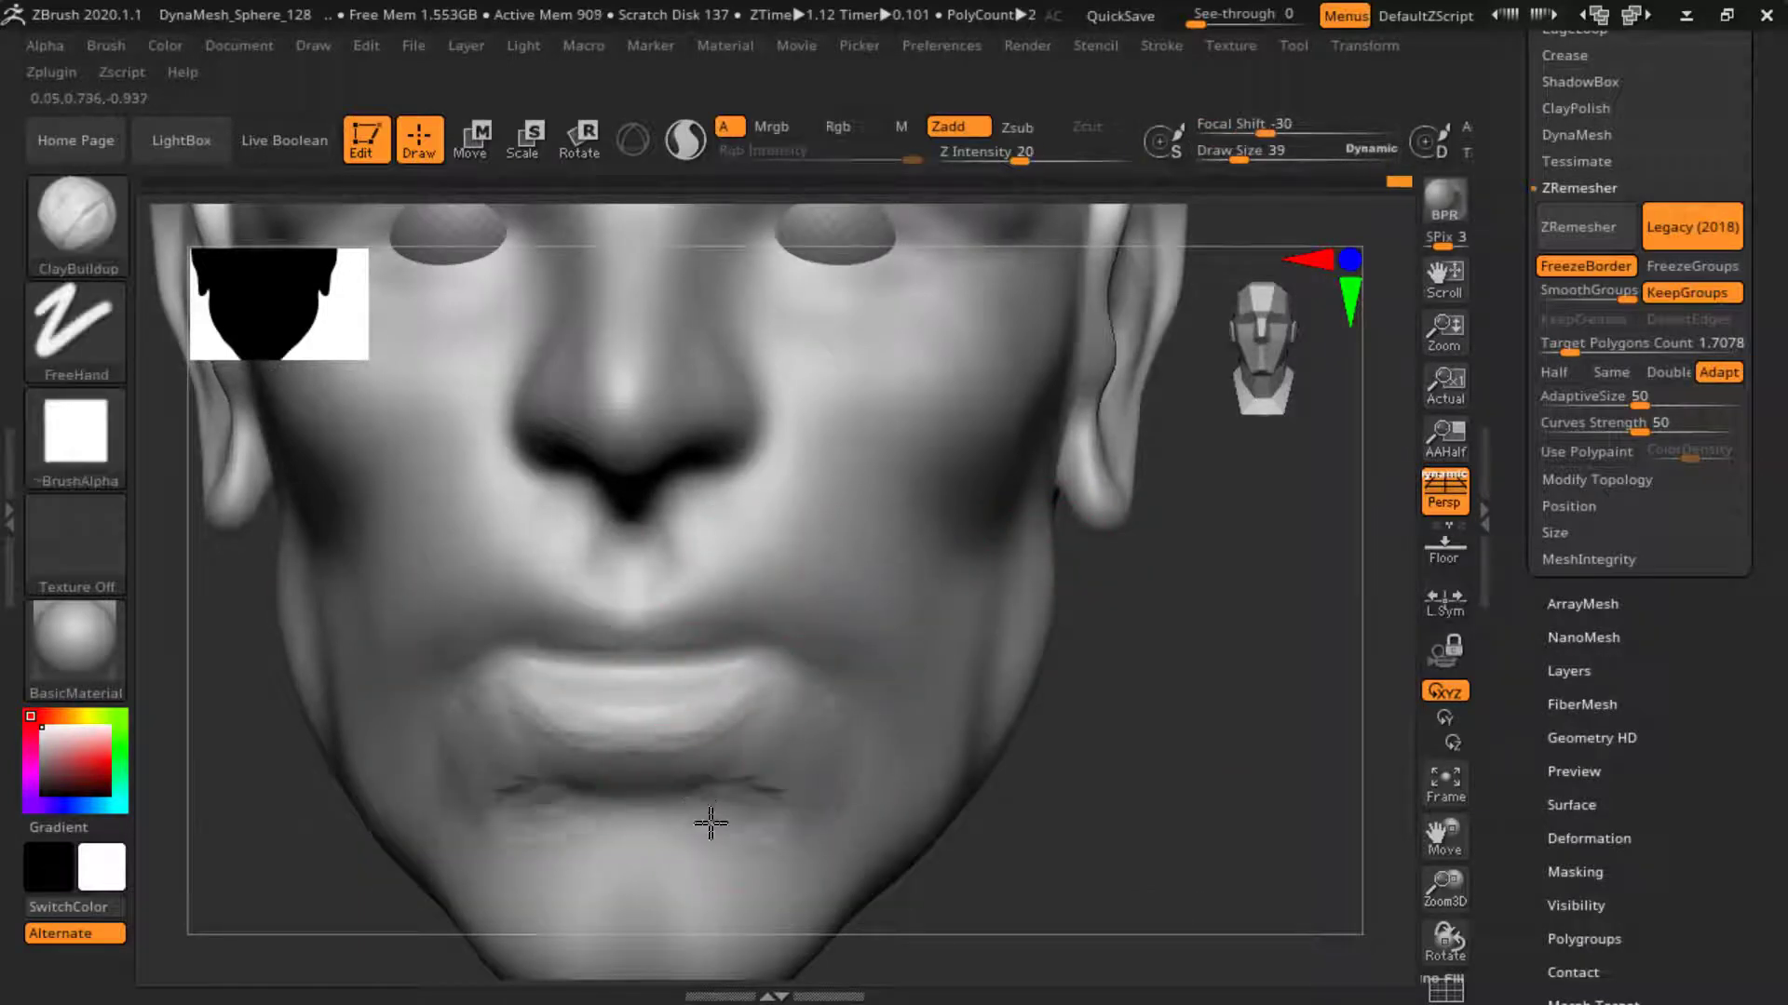
{"action": "left_click_drag", "start_coordinate": [710, 818], "coordinate": [770, 794], "text": "shift"}
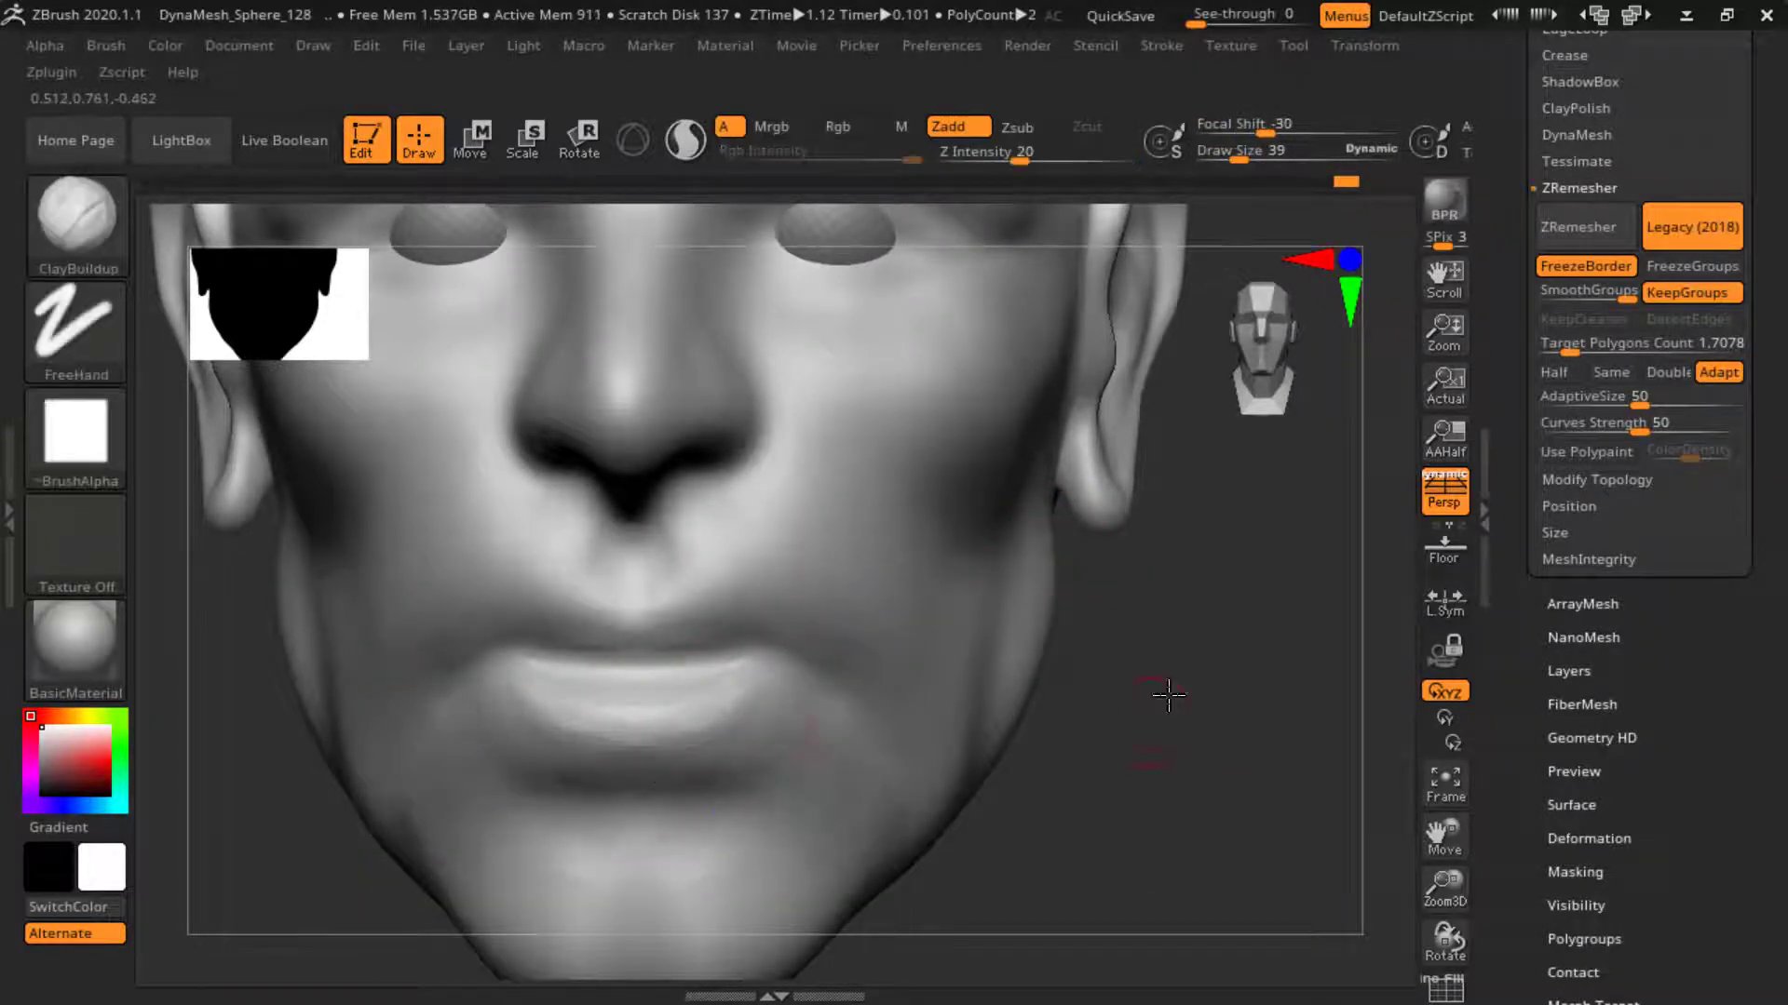
- Carve the groove between upper lip and nose with DamStandard and smooth the lips
{"action": "left_click_drag", "start_coordinate": [1264, 722], "coordinate": [1272, 686]}
{"action": "key", "text": "b"}
{"action": "key", "text": "d"}
{"action": "key", "text": "s"}
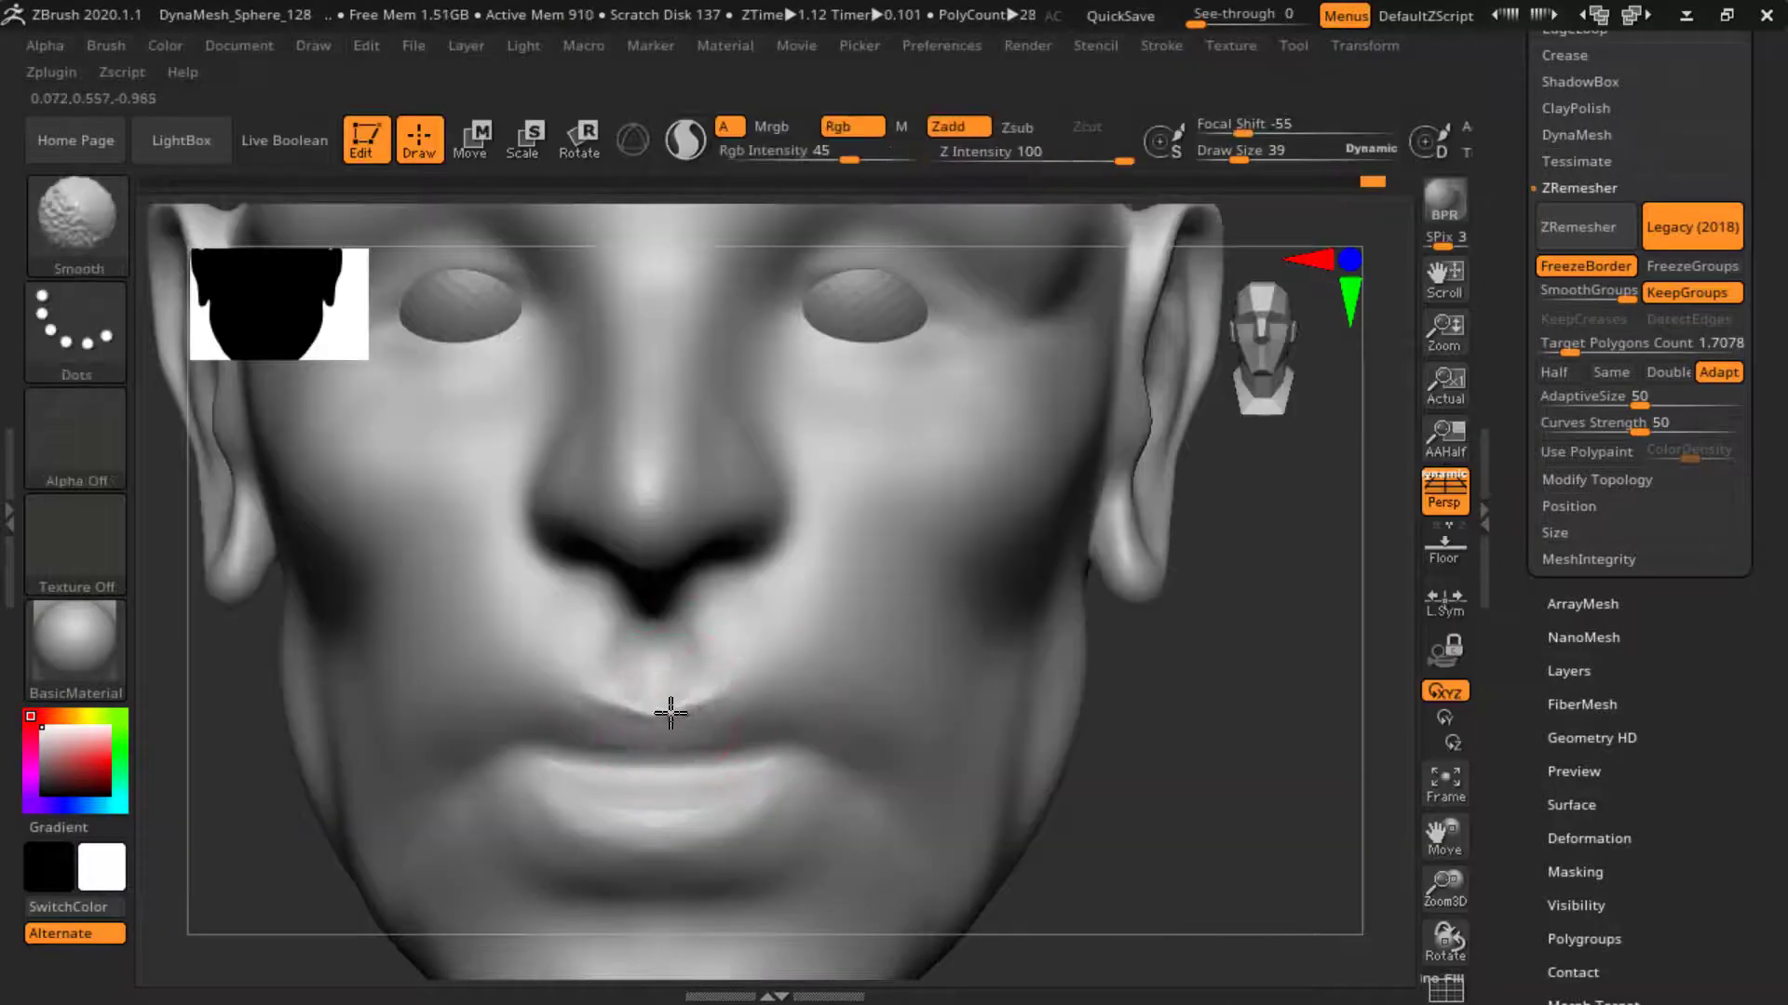
{"action": "left_click_drag", "start_coordinate": [670, 713], "coordinate": [670, 594]}
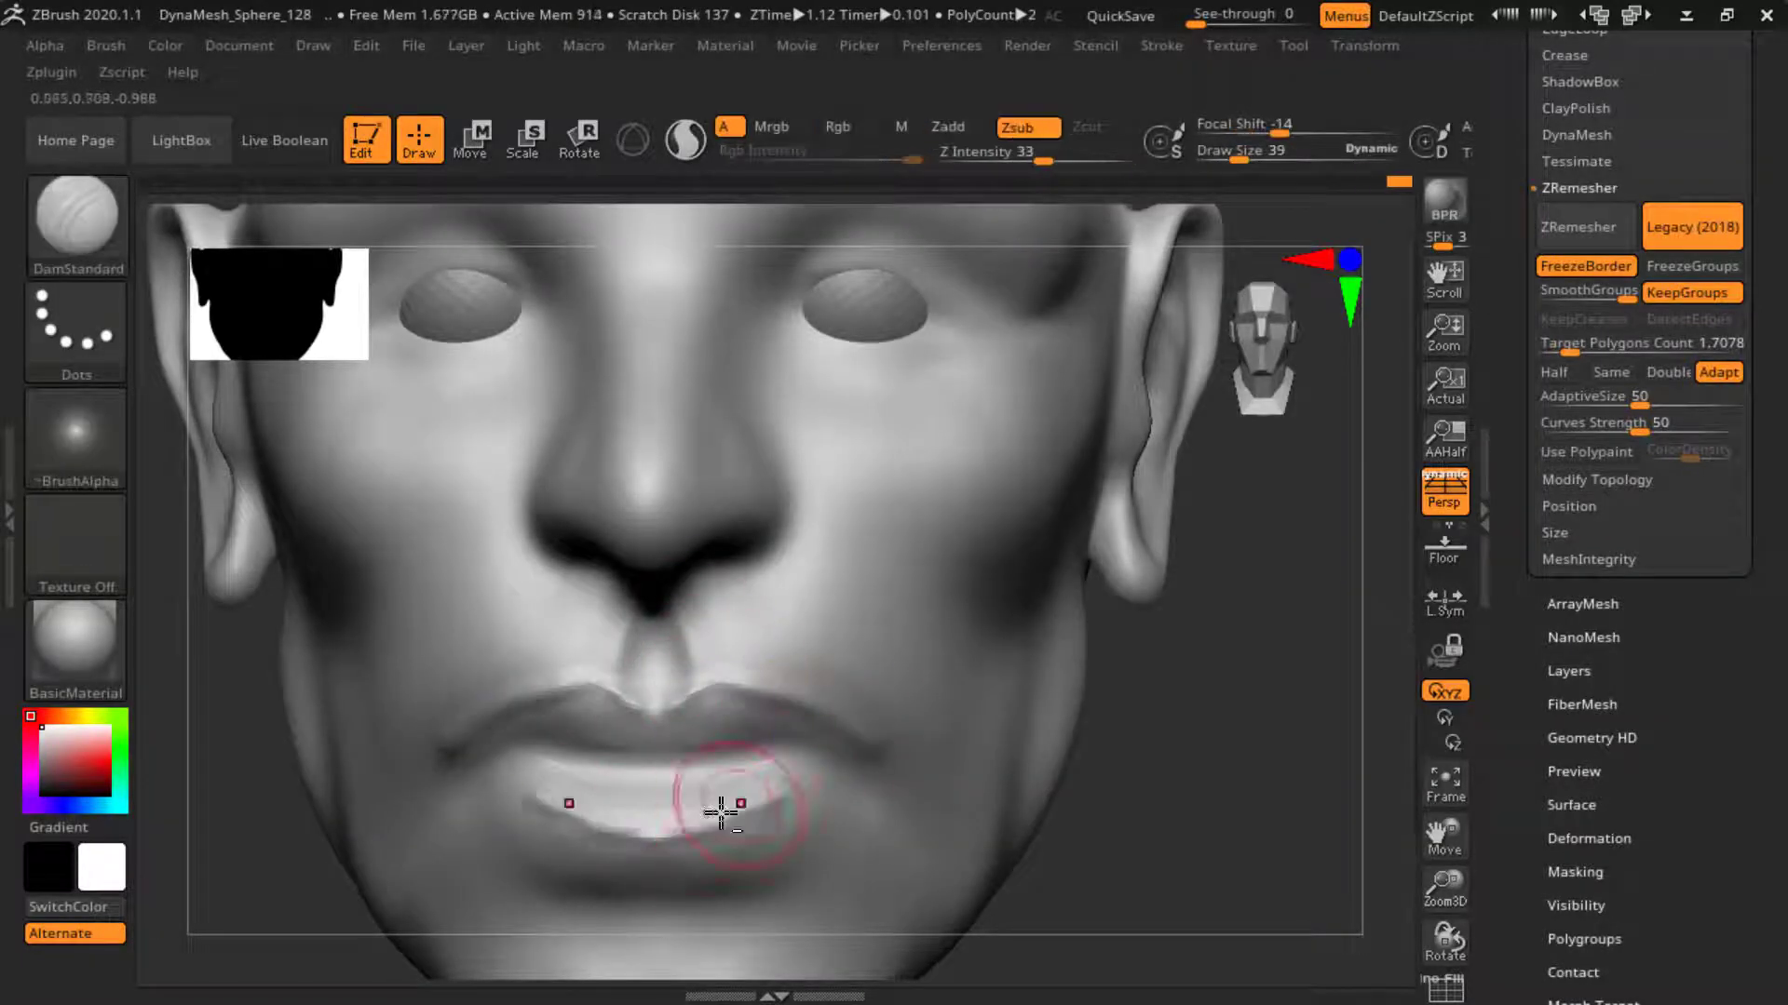
{"action": "mouse_move", "coordinate": [717, 807]}
{"action": "left_mouse_down"}
{"action": "mouse_move", "coordinate": [1198, 730]}
{"action": "mouse_move", "coordinate": [659, 680]}
{"action": "left_mouse_up"}
{"action": "left_click_drag", "start_coordinate": [815, 624], "coordinate": [1177, 646], "text": "shift"}
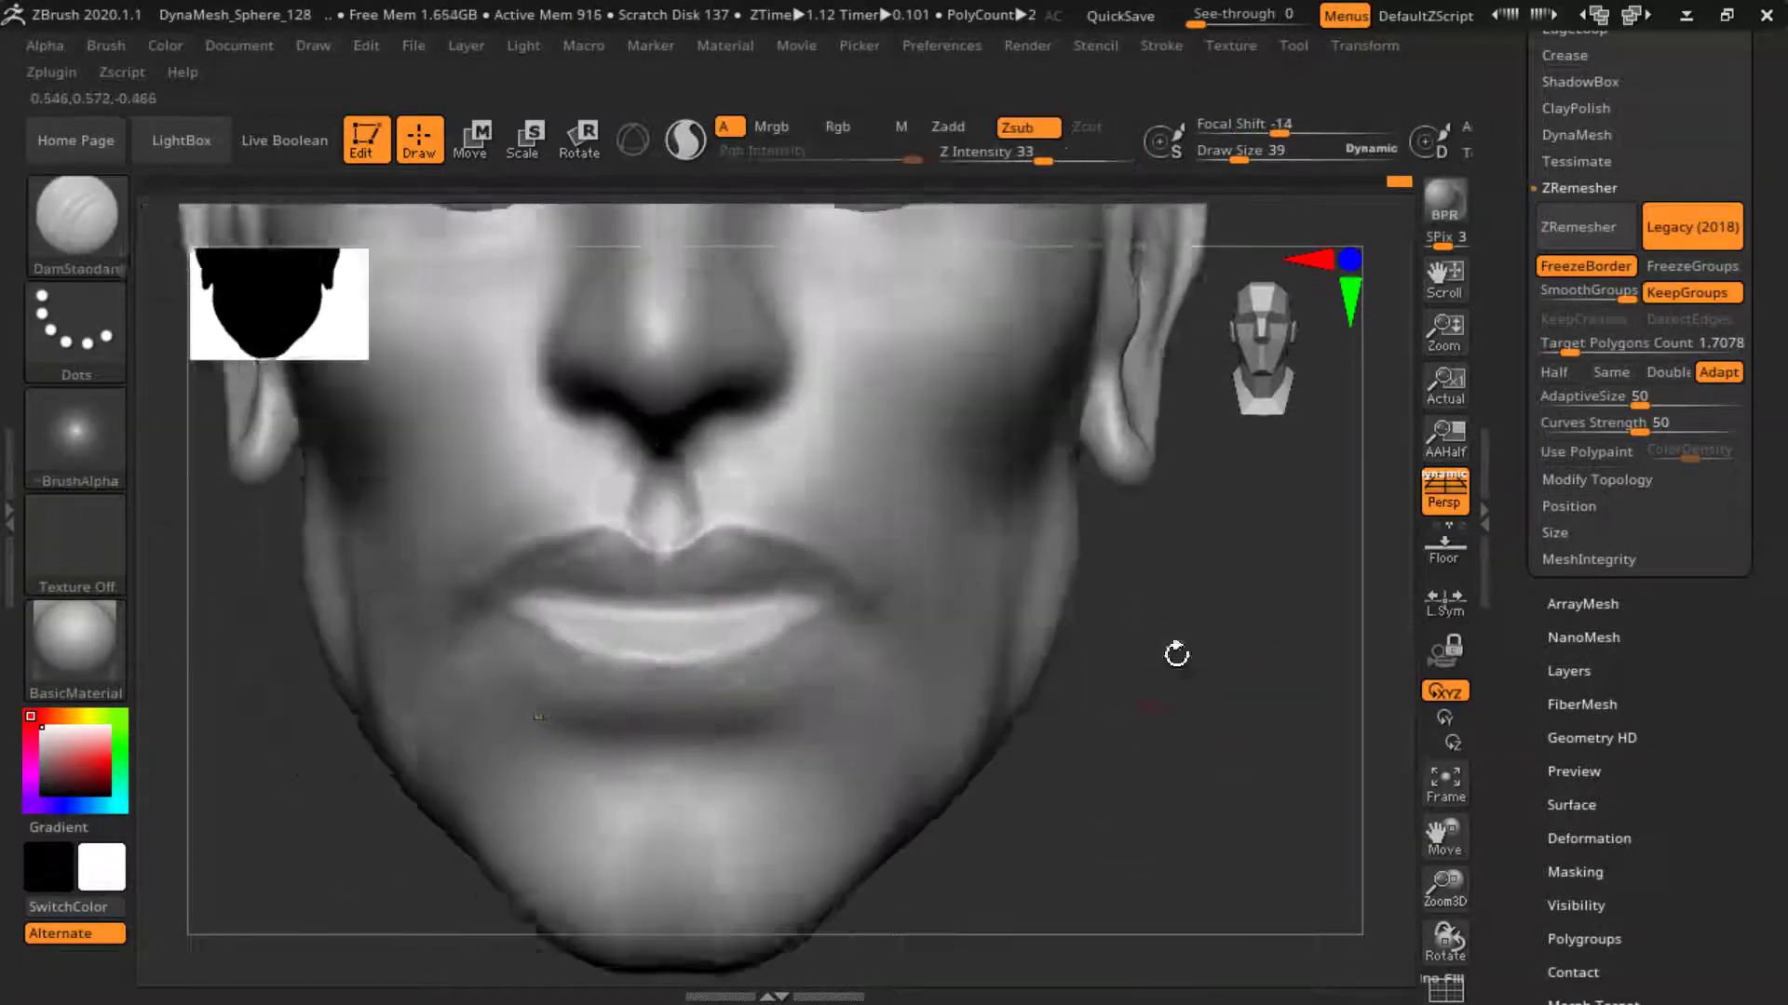
{"action": "left_click_drag", "start_coordinate": [758, 718], "coordinate": [676, 704], "text": "shift"}
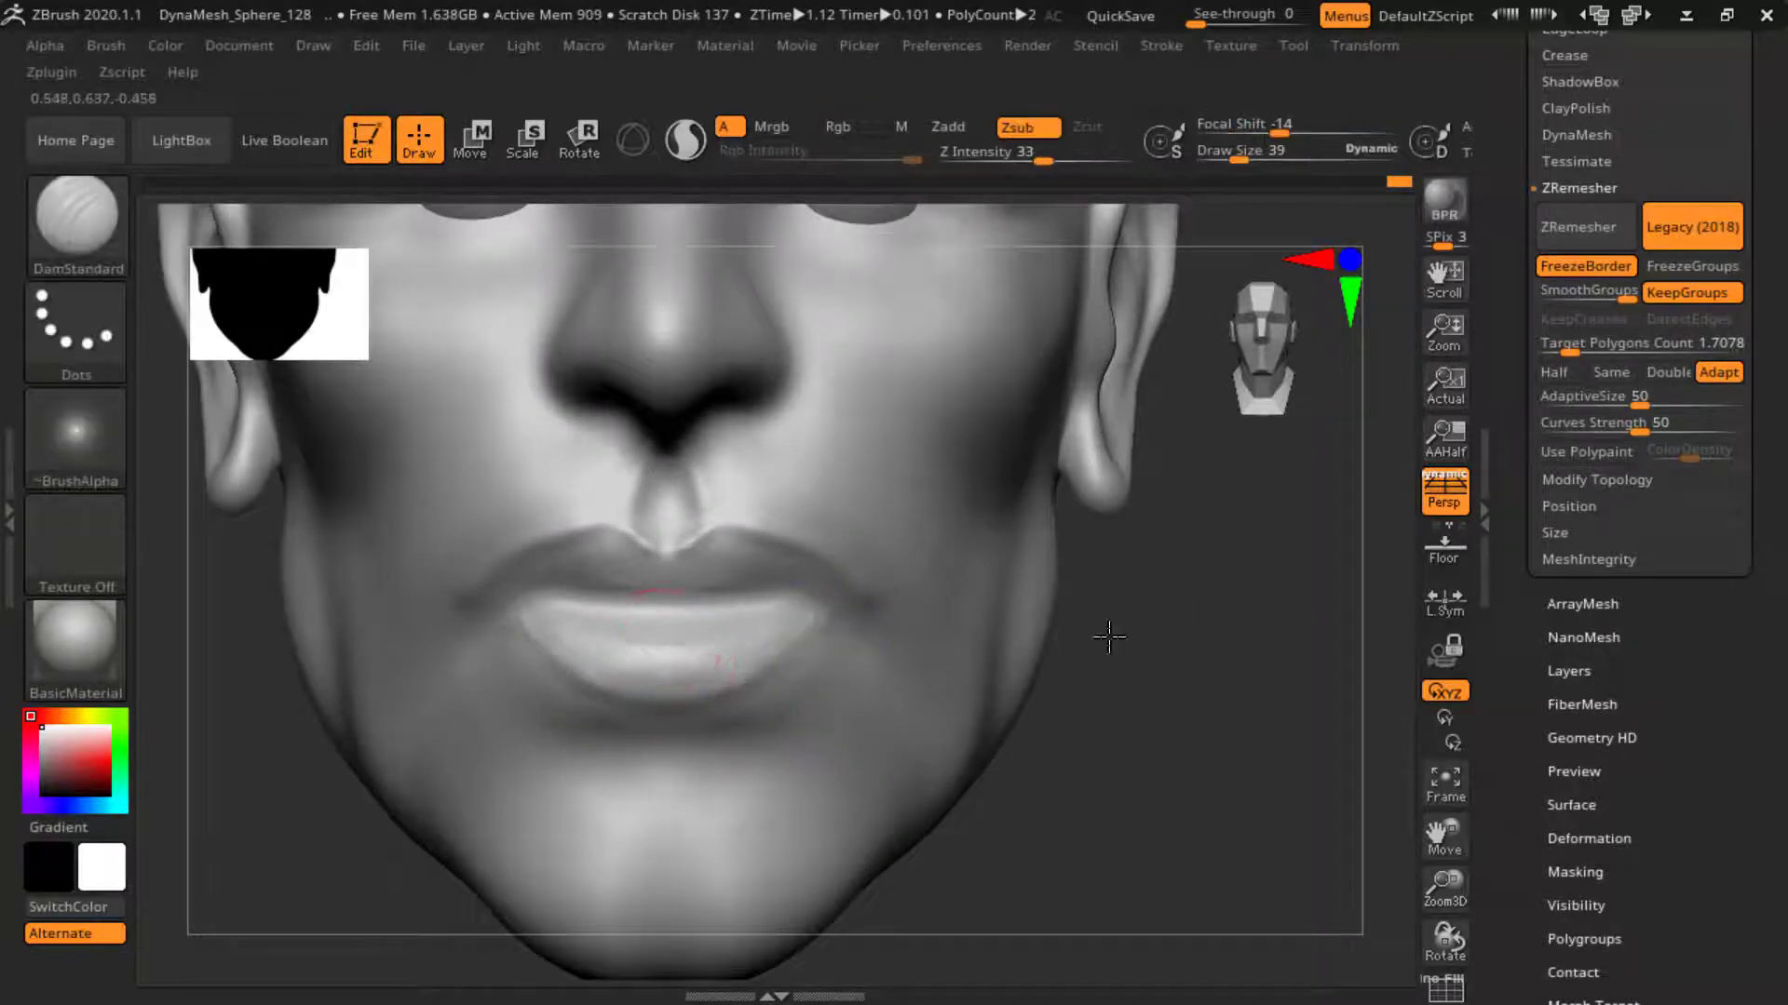
{"action": "left_click_drag", "start_coordinate": [1109, 637], "coordinate": [1182, 718], "text": "alt"}
{"action": "mouse_move", "coordinate": [920, 453]}
{"action": "left_mouse_down"}
{"action": "mouse_move", "coordinate": [1205, 630]}
{"action": "mouse_move", "coordinate": [926, 506]}
{"action": "mouse_move", "coordinate": [1241, 706]}
{"action": "left_mouse_up"}
- Build up the upper-lip corner with a smaller ClayBuildup brush
{"action": "key", "text": "b"}
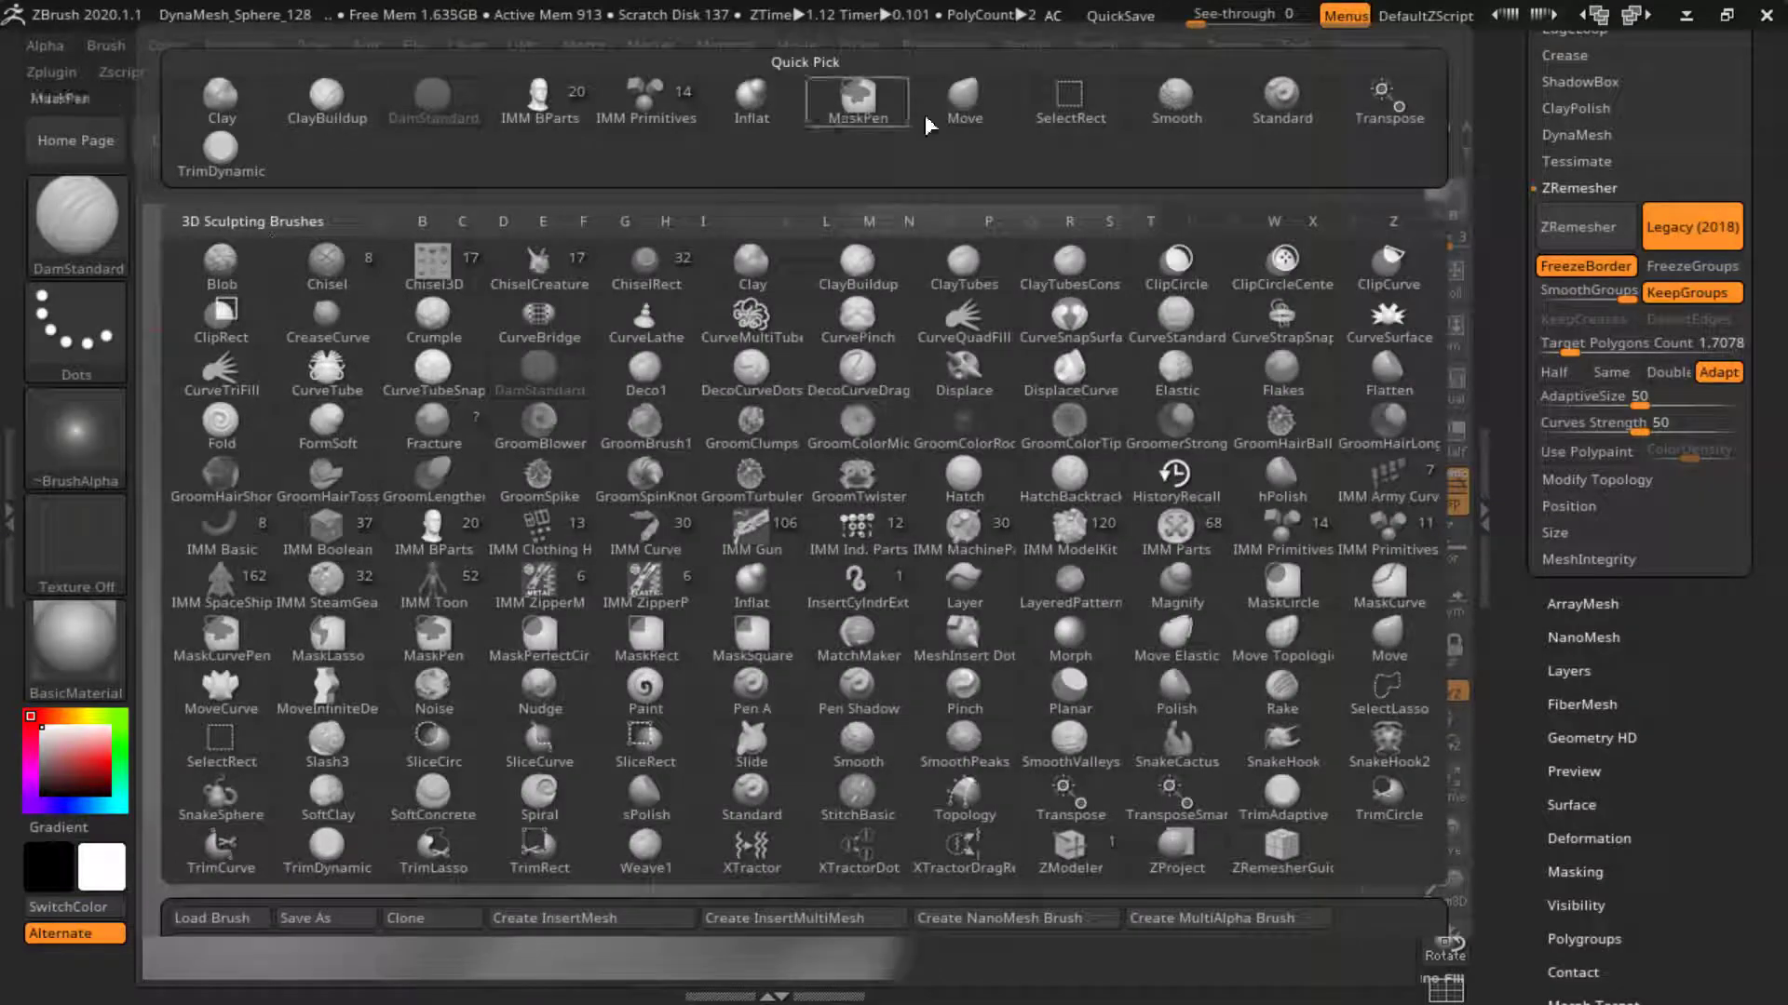
{"action": "left_click", "coordinate": [963, 102]}
{"action": "mouse_move", "coordinate": [1041, 507]}
{"action": "left_mouse_down"}
{"action": "mouse_move", "coordinate": [1181, 433]}
{"action": "mouse_move", "coordinate": [1209, 738]}
{"action": "left_mouse_up"}
{"action": "key", "text": "b"}
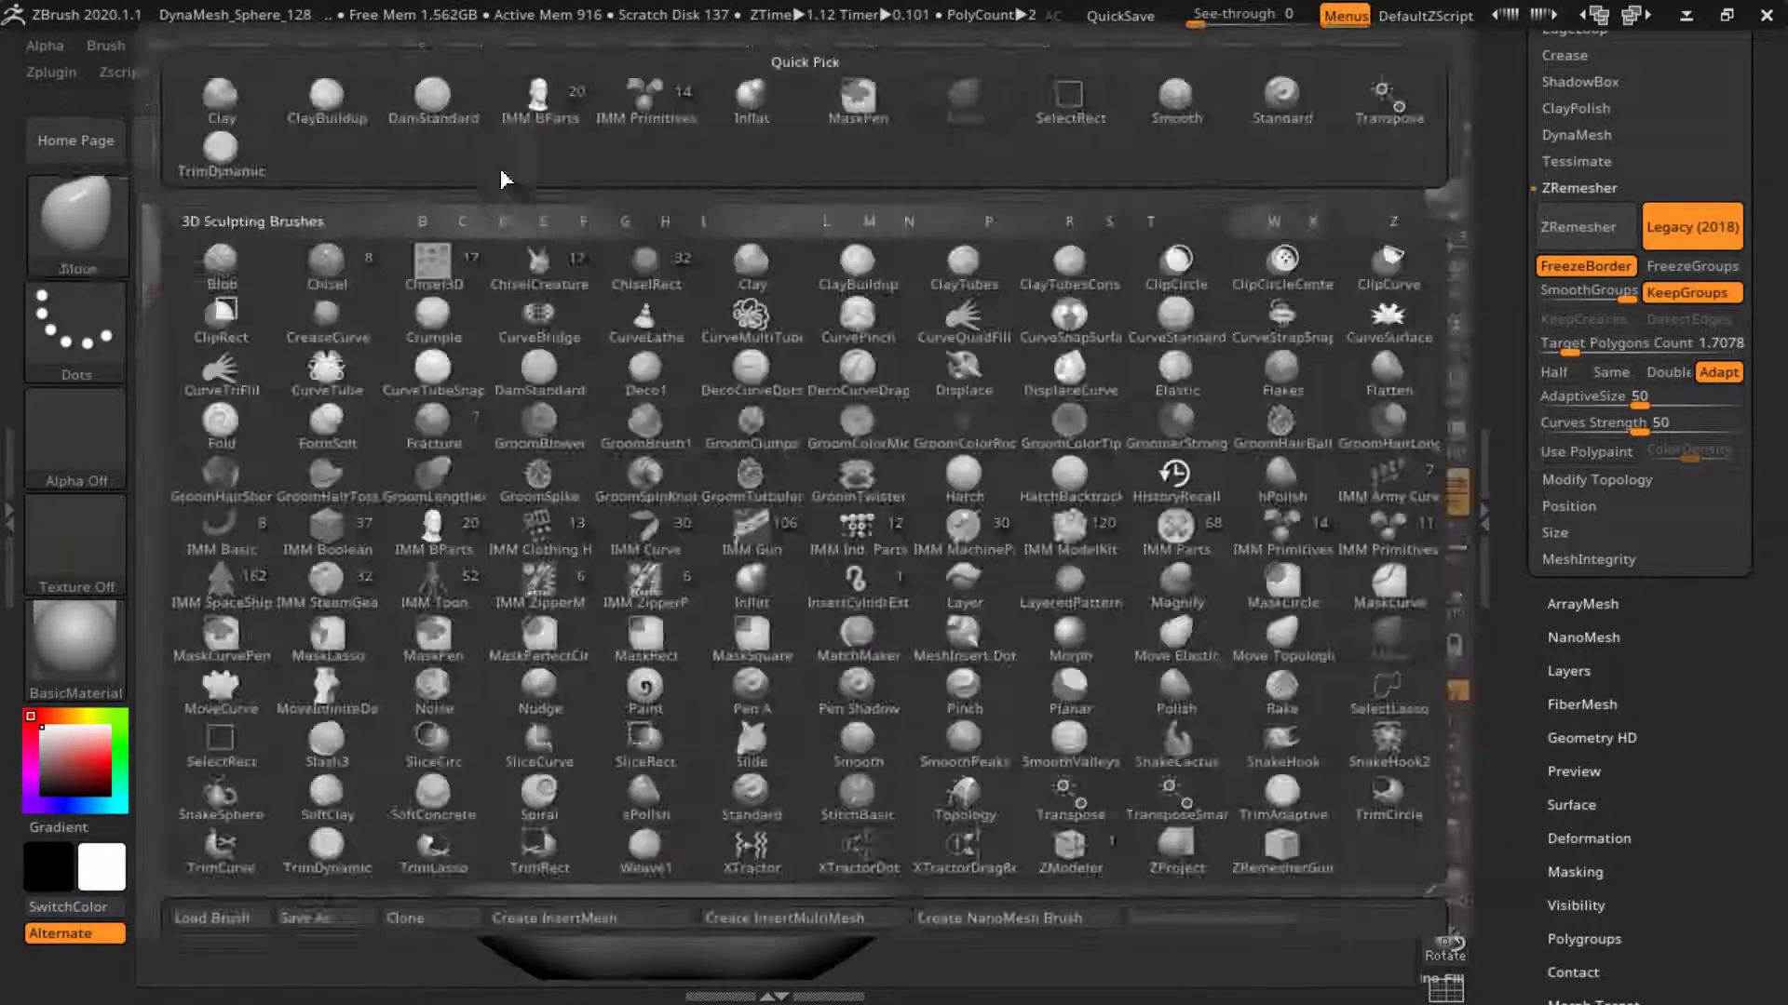
{"action": "key", "text": "c"}
{"action": "key", "text": "b"}
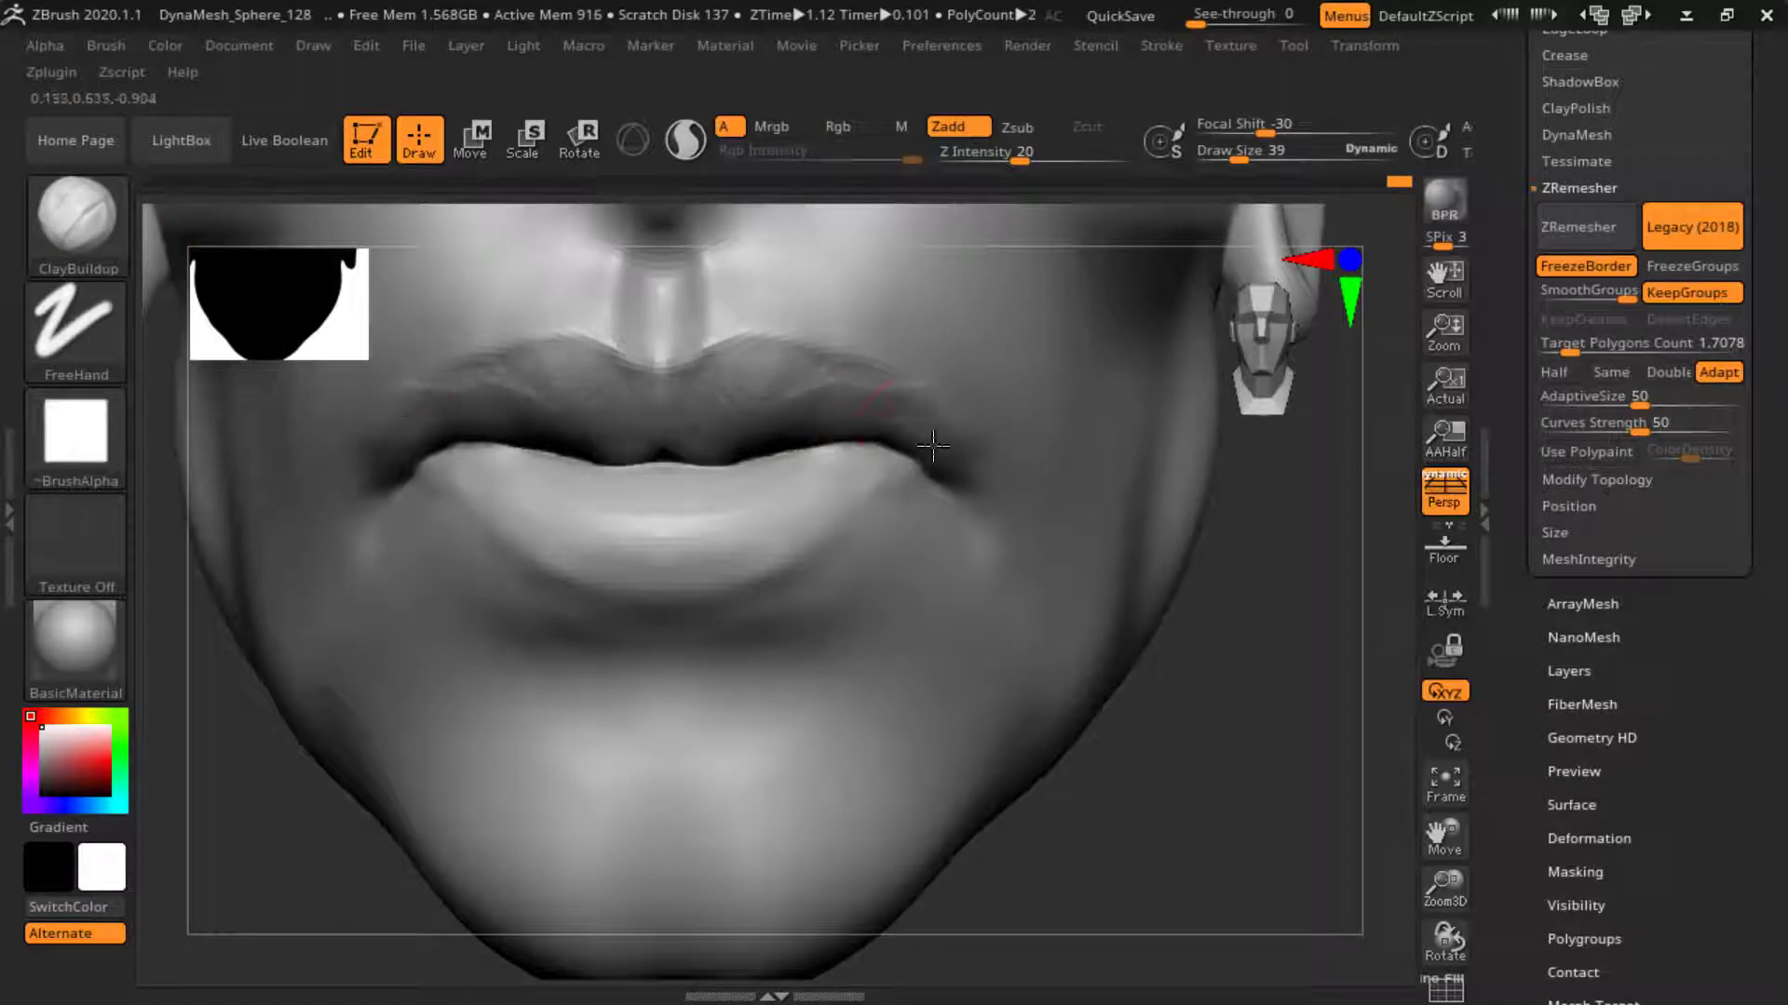
{"action": "key", "text": "bracketleft"}
{"action": "mouse_move", "coordinate": [932, 446]}
{"action": "left_mouse_down"}
{"action": "mouse_move", "coordinate": [879, 392]}
{"action": "mouse_move", "coordinate": [978, 421]}
{"action": "left_mouse_up"}
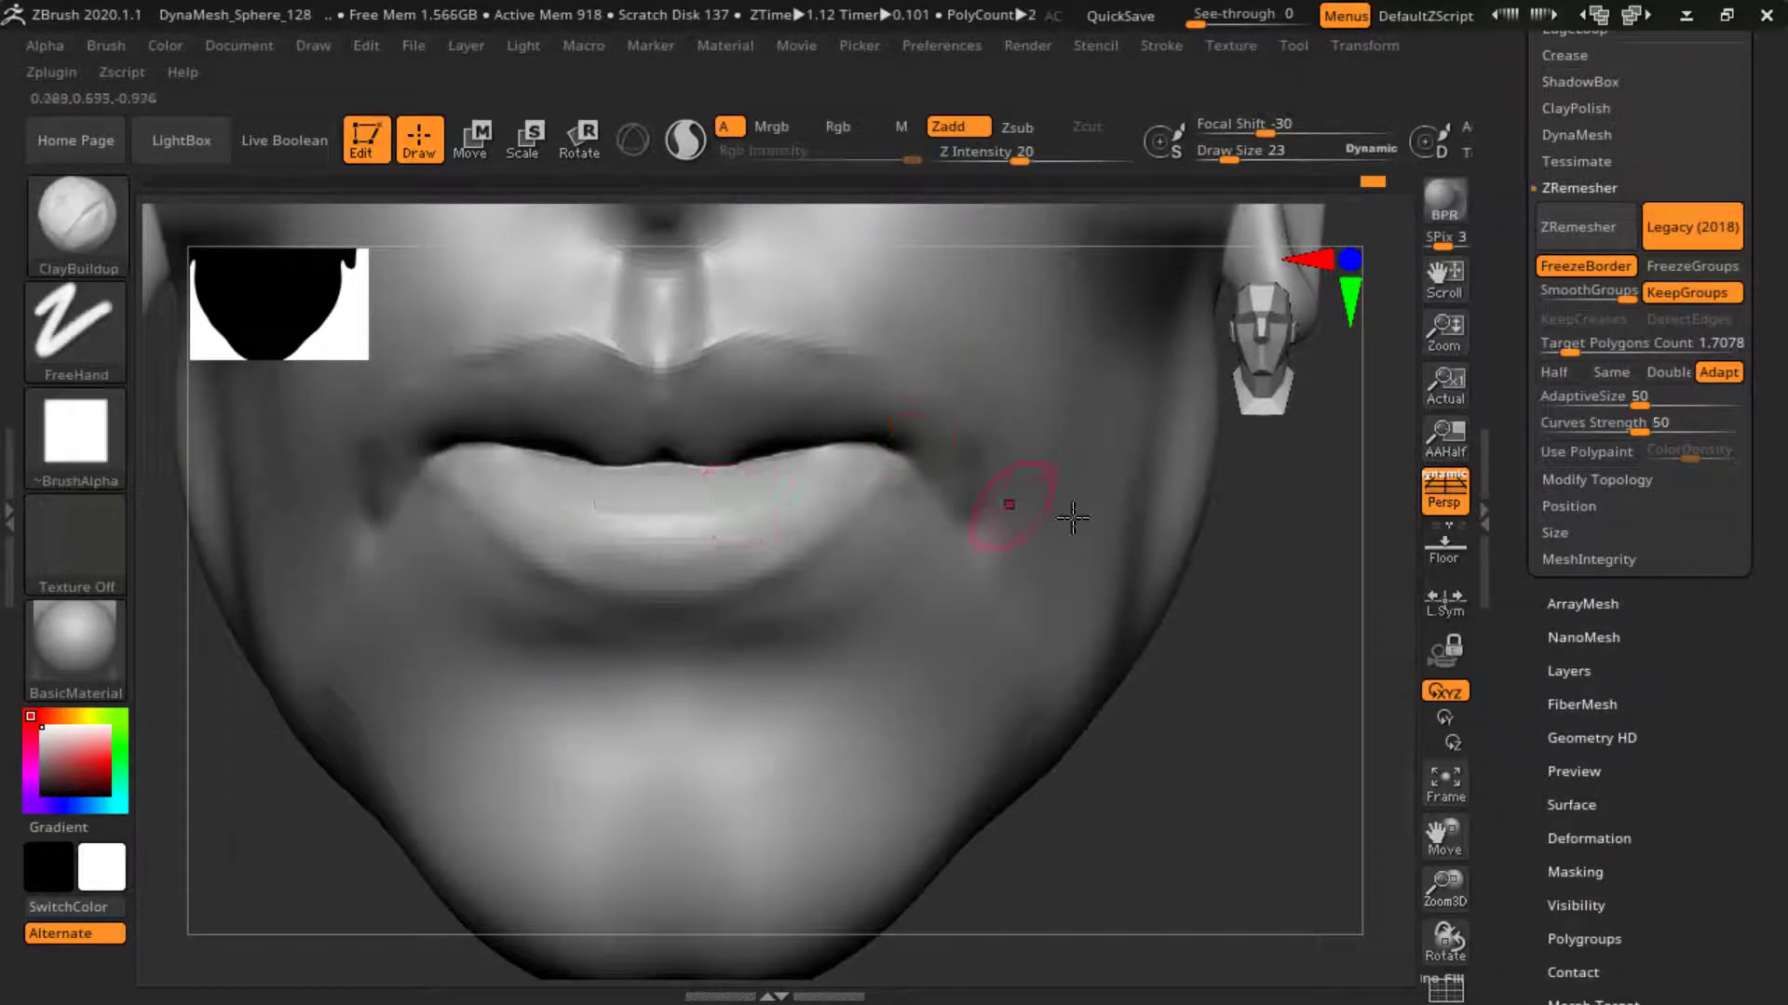
{"action": "mouse_move", "coordinate": [1073, 517]}
{"action": "right_mouse_down"}
{"action": "mouse_move", "coordinate": [740, 550]}
{"action": "mouse_move", "coordinate": [1248, 590]}
{"action": "mouse_move", "coordinate": [1145, 638]}
{"action": "right_mouse_up"}
- Carve a sharp crease along the upper-lip border and smooth the lower-lip edge
{"action": "key", "text": "b"}
{"action": "left_click", "coordinate": [435, 118]}
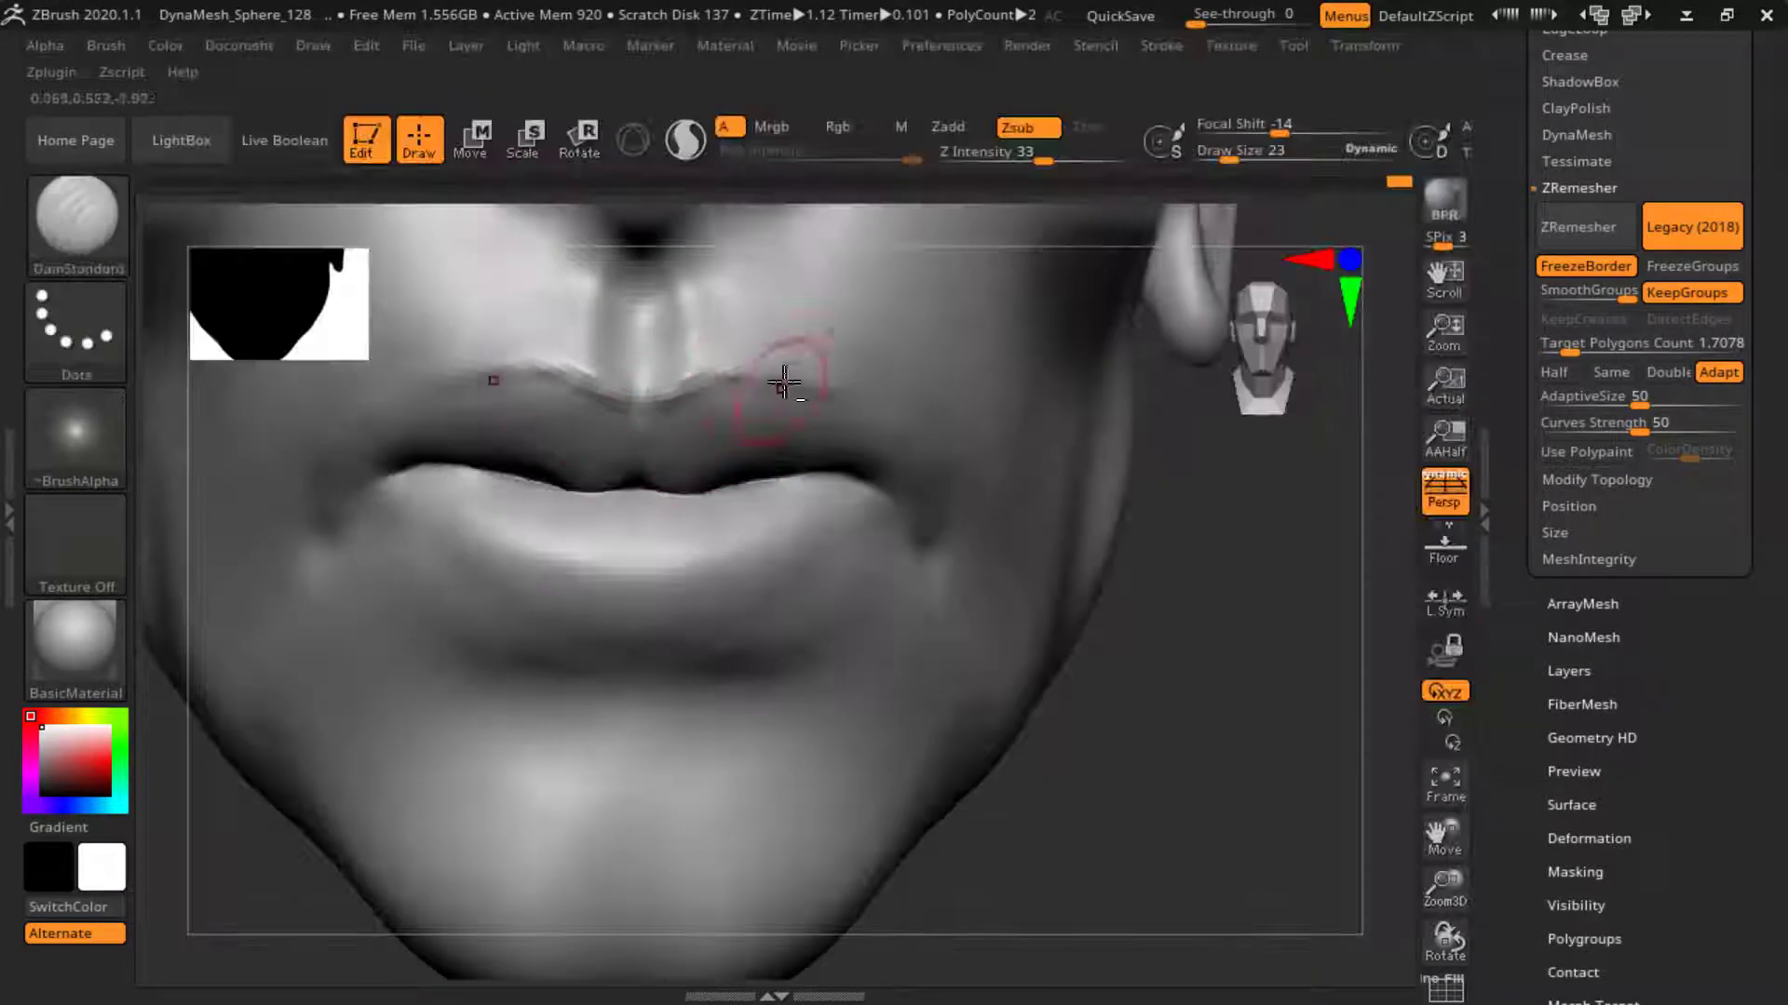
{"action": "right_click_drag", "start_coordinate": [1189, 514], "coordinate": [801, 558]}
{"action": "key", "text": "ctrl"}
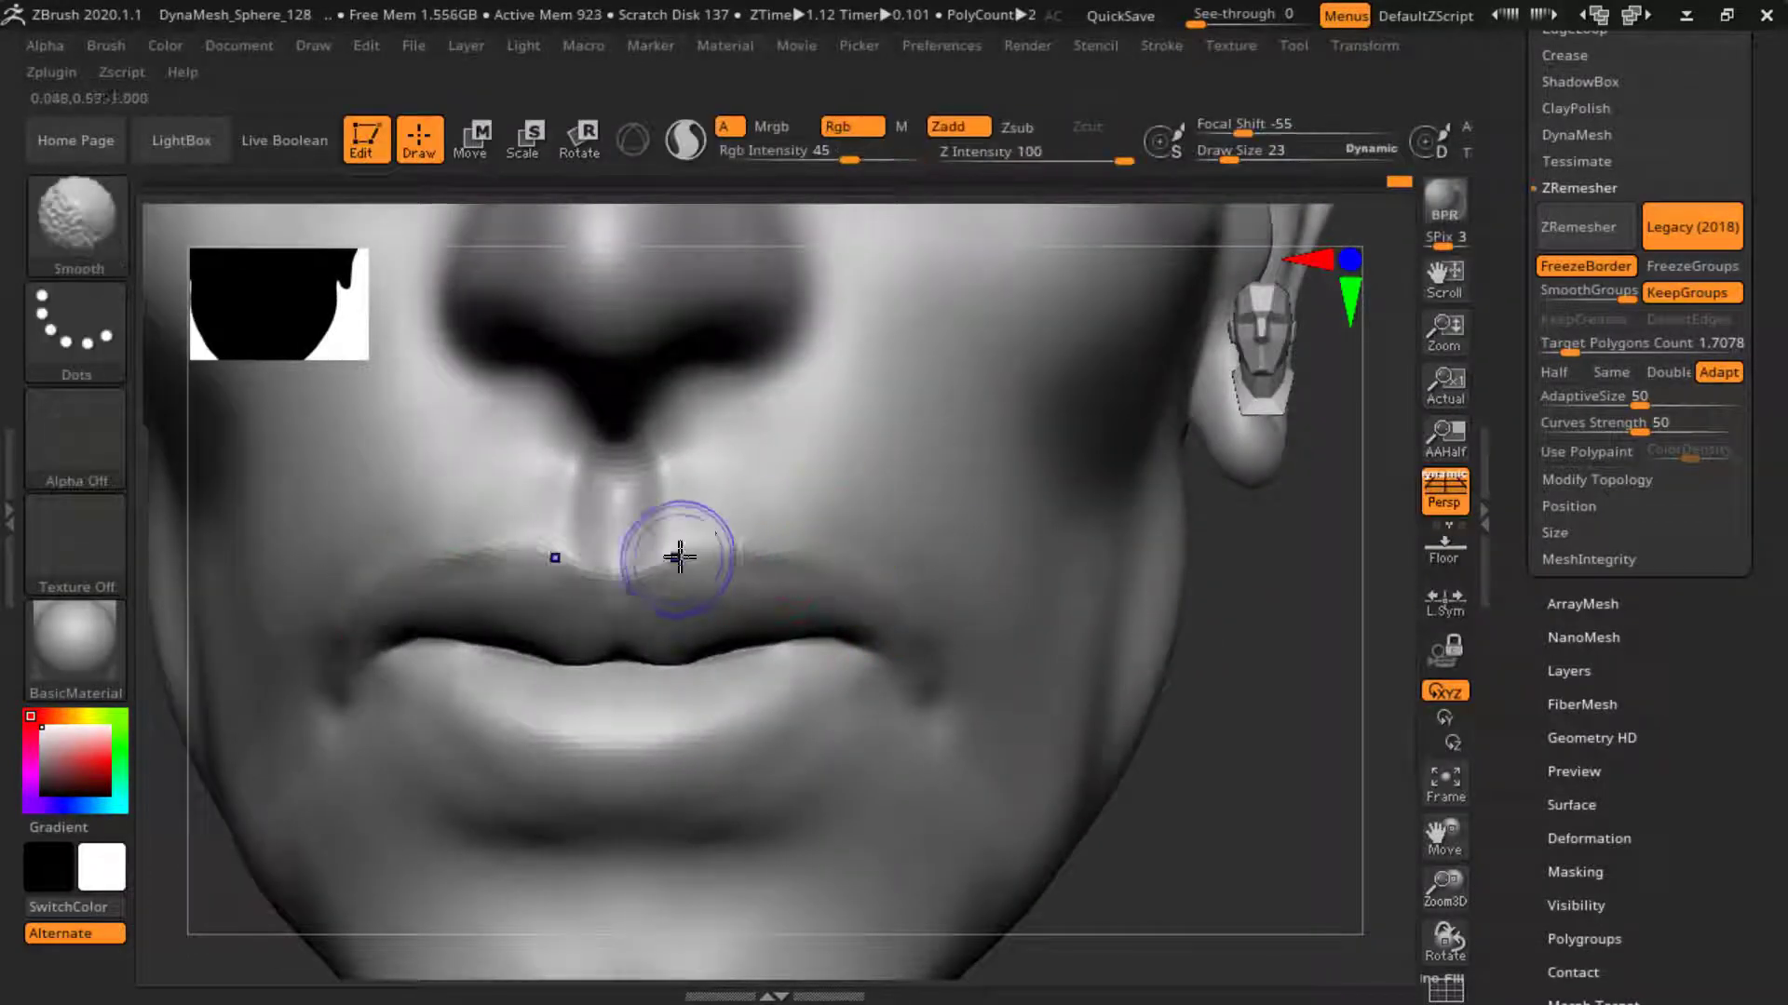
{"action": "left_click_drag", "start_coordinate": [808, 573], "coordinate": [834, 601]}
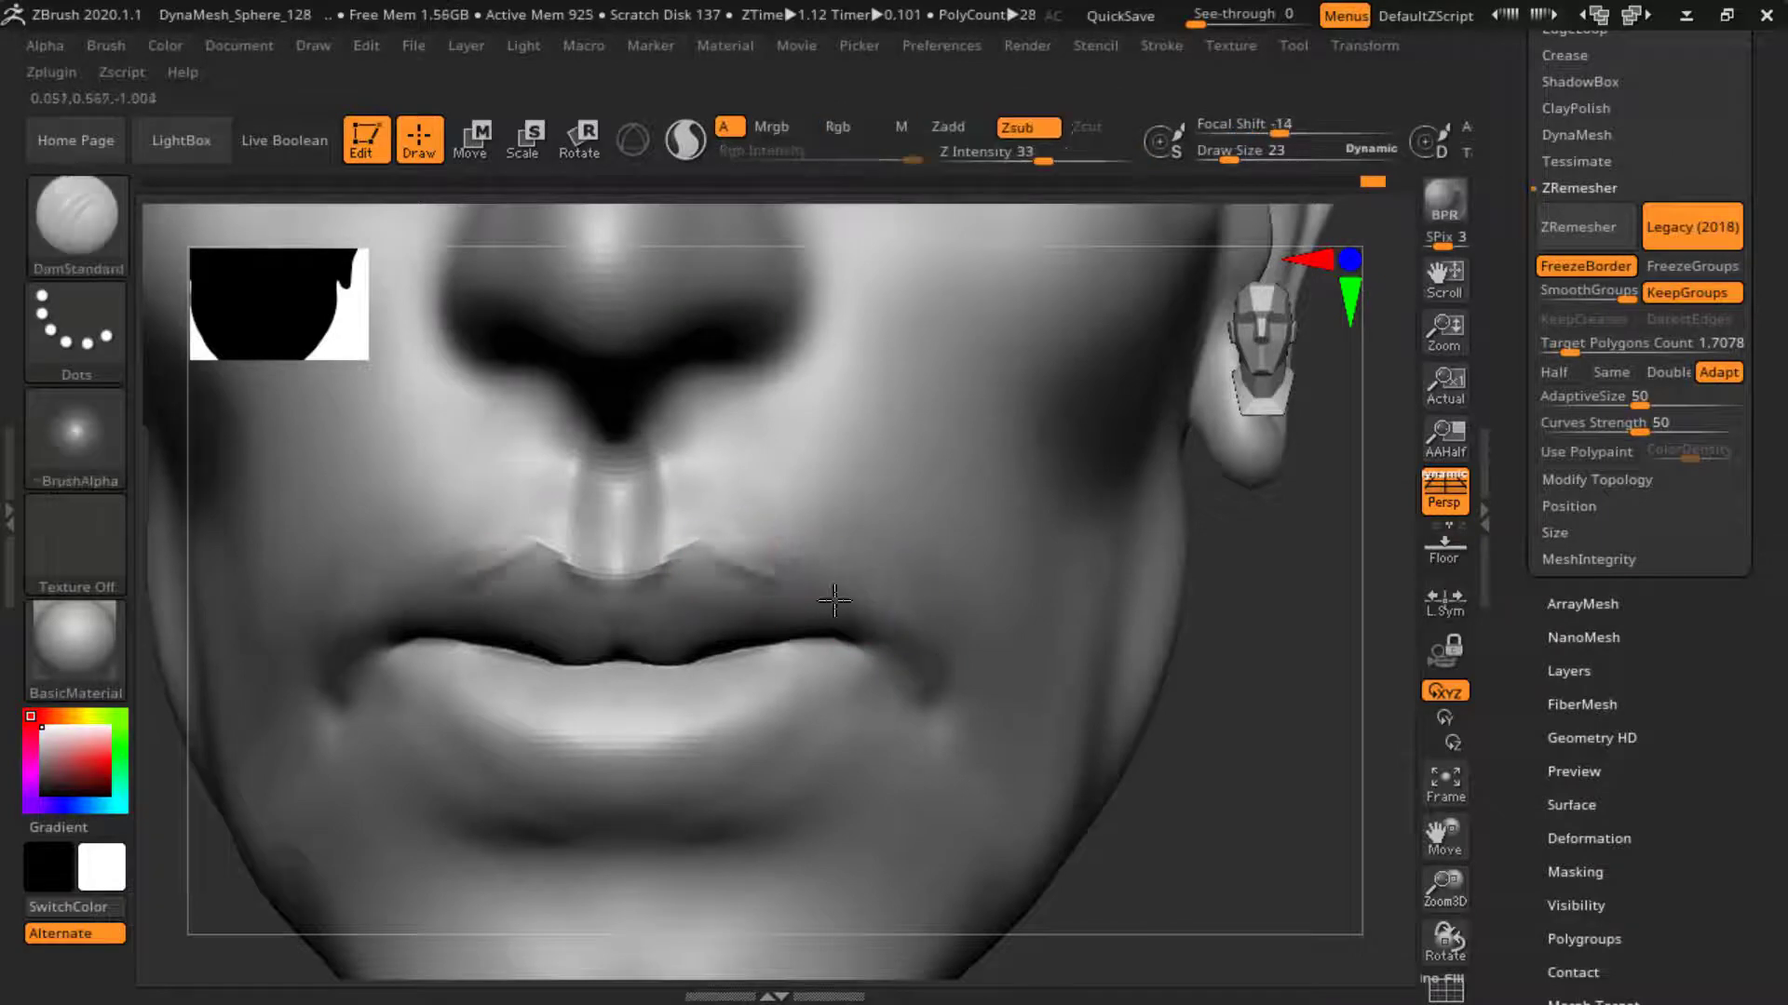
{"action": "right_click_drag", "start_coordinate": [866, 571], "coordinate": [915, 682]}
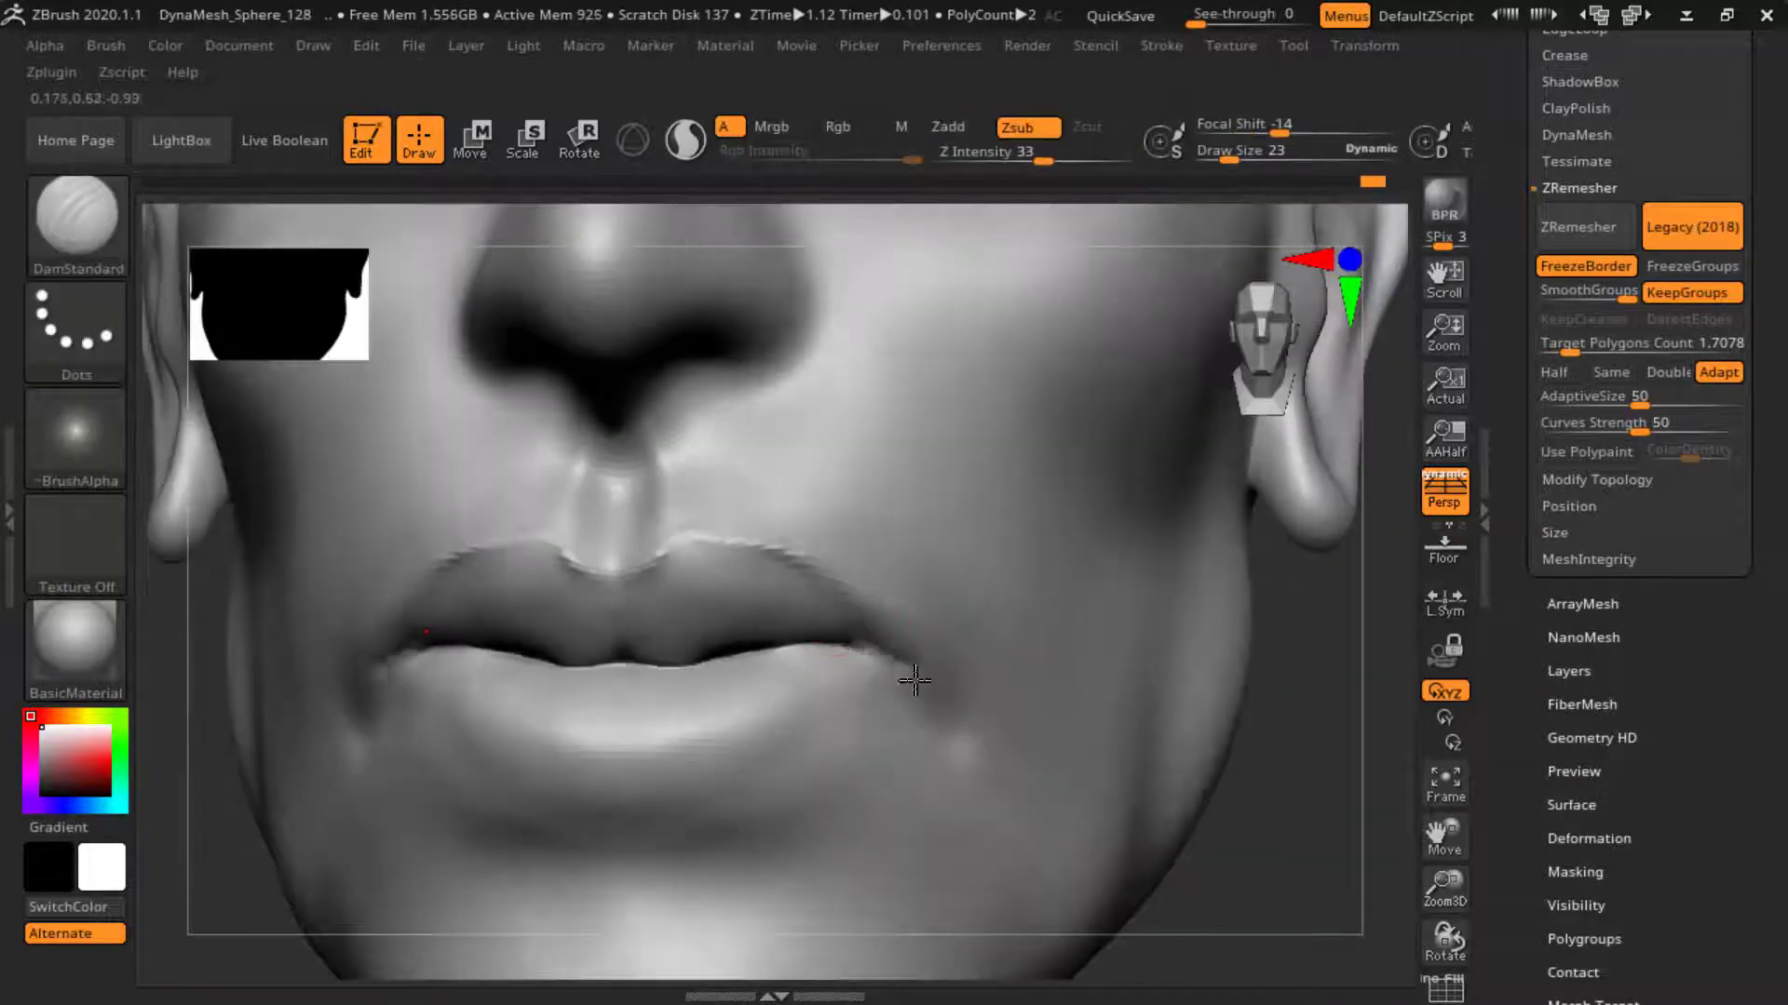
{"action": "mouse_move", "coordinate": [901, 677]}
{"action": "left_mouse_down", "text": "shift"}
{"action": "mouse_move", "coordinate": [838, 710]}
{"action": "mouse_move", "coordinate": [908, 697]}
{"action": "left_mouse_up", "text": "shift"}
{"action": "right_click_drag", "start_coordinate": [825, 708], "coordinate": [835, 450], "text": "ctrl"}
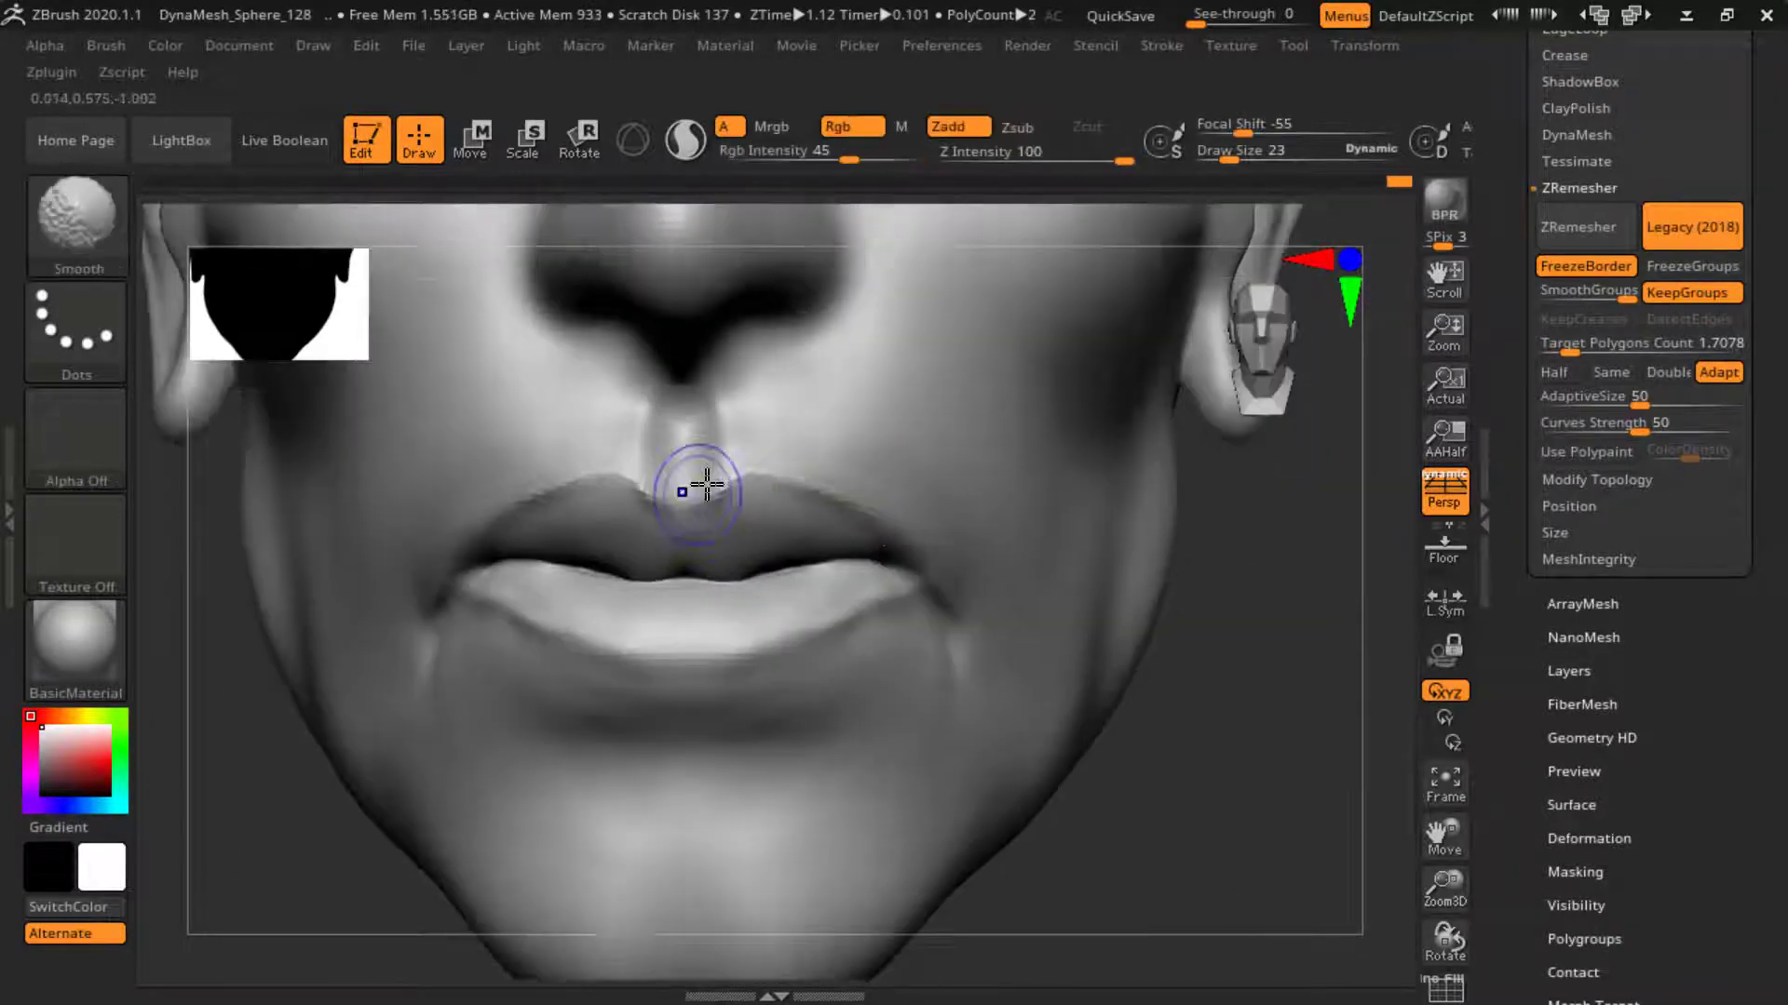
- Build up clay on the side of the nose with ClayBuildup
{"action": "right_click_drag", "start_coordinate": [698, 487], "coordinate": [1077, 563]}
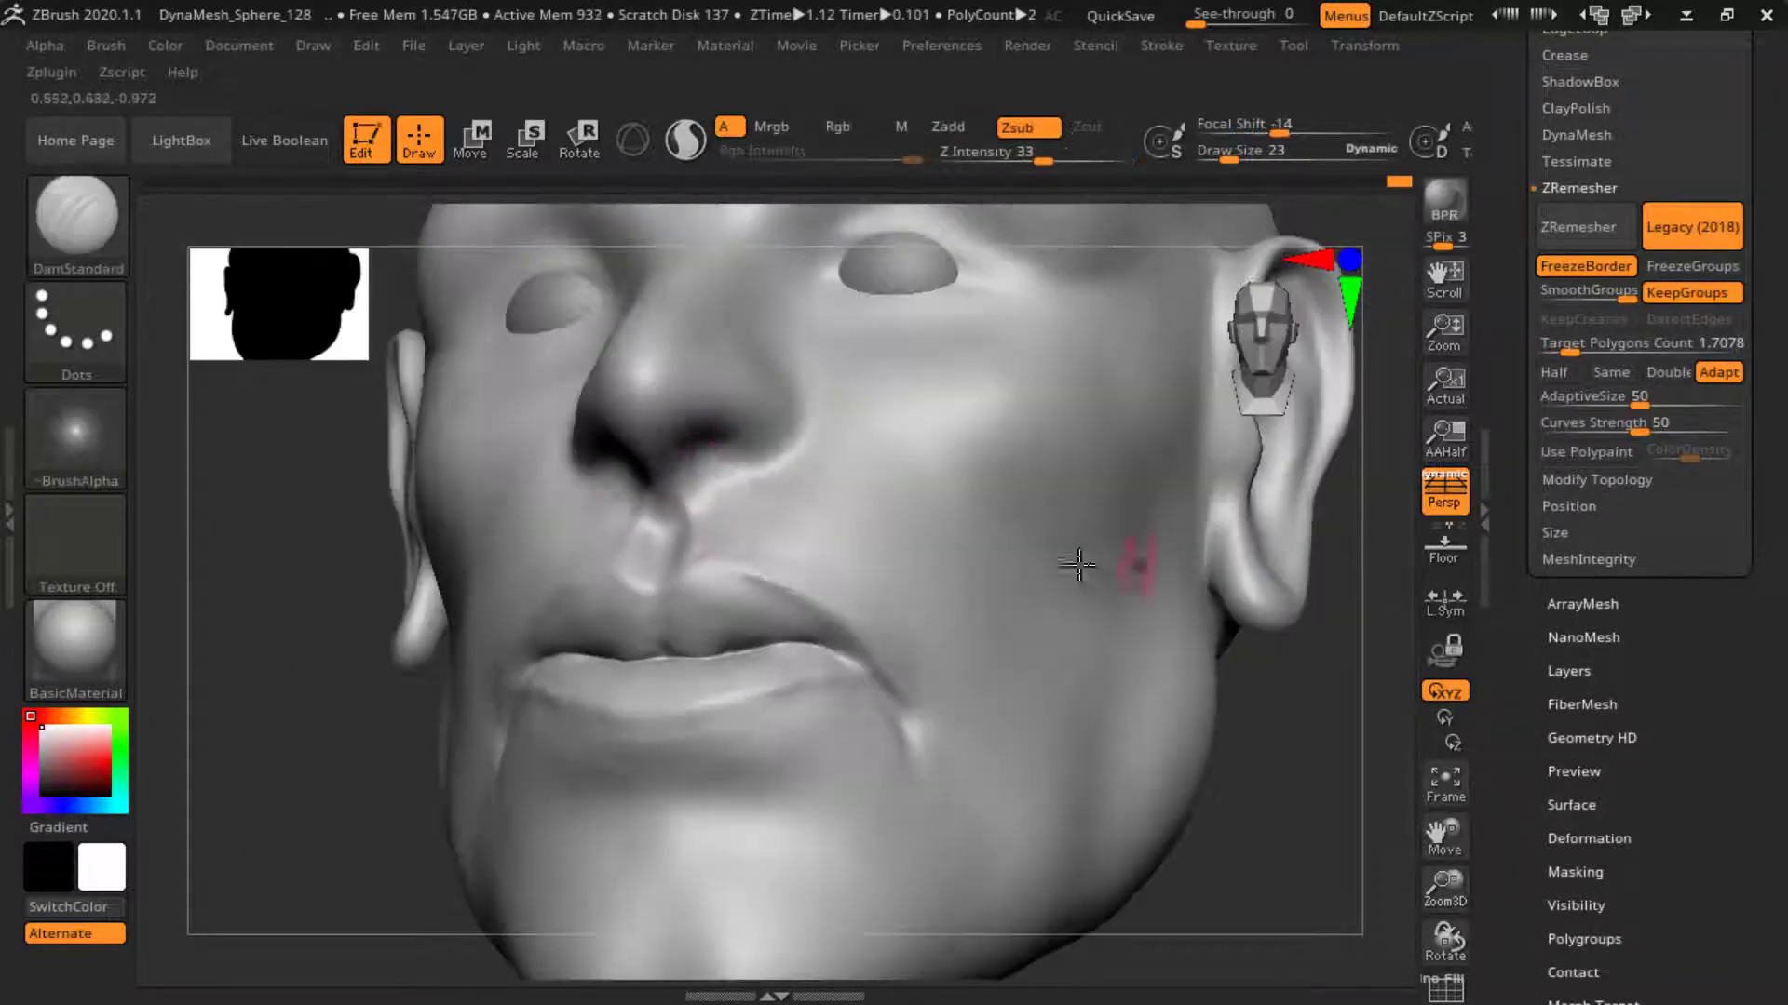
{"action": "mouse_move", "coordinate": [1225, 680]}
{"action": "right_mouse_down"}
{"action": "mouse_move", "coordinate": [1113, 626]}
{"action": "mouse_move", "coordinate": [1126, 559]}
{"action": "right_mouse_up"}
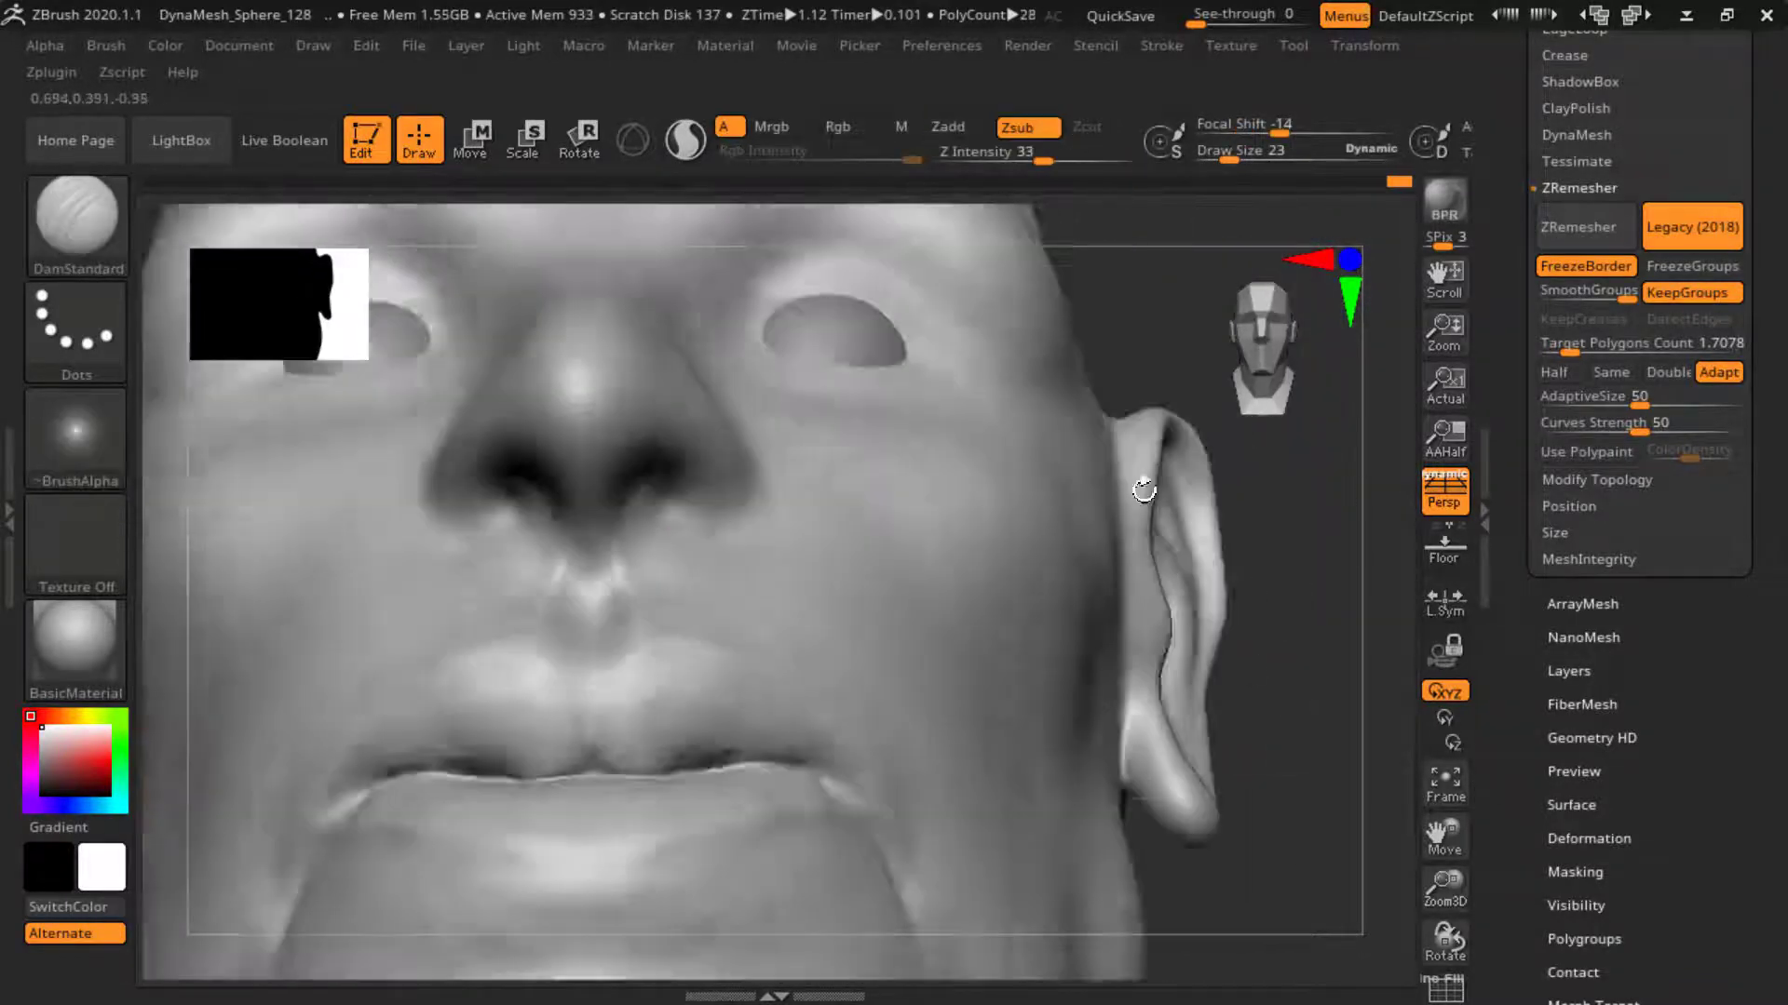
{"action": "right_click_drag", "start_coordinate": [1145, 486], "coordinate": [645, 465]}
{"action": "right_click_drag", "start_coordinate": [1045, 423], "coordinate": [917, 527]}
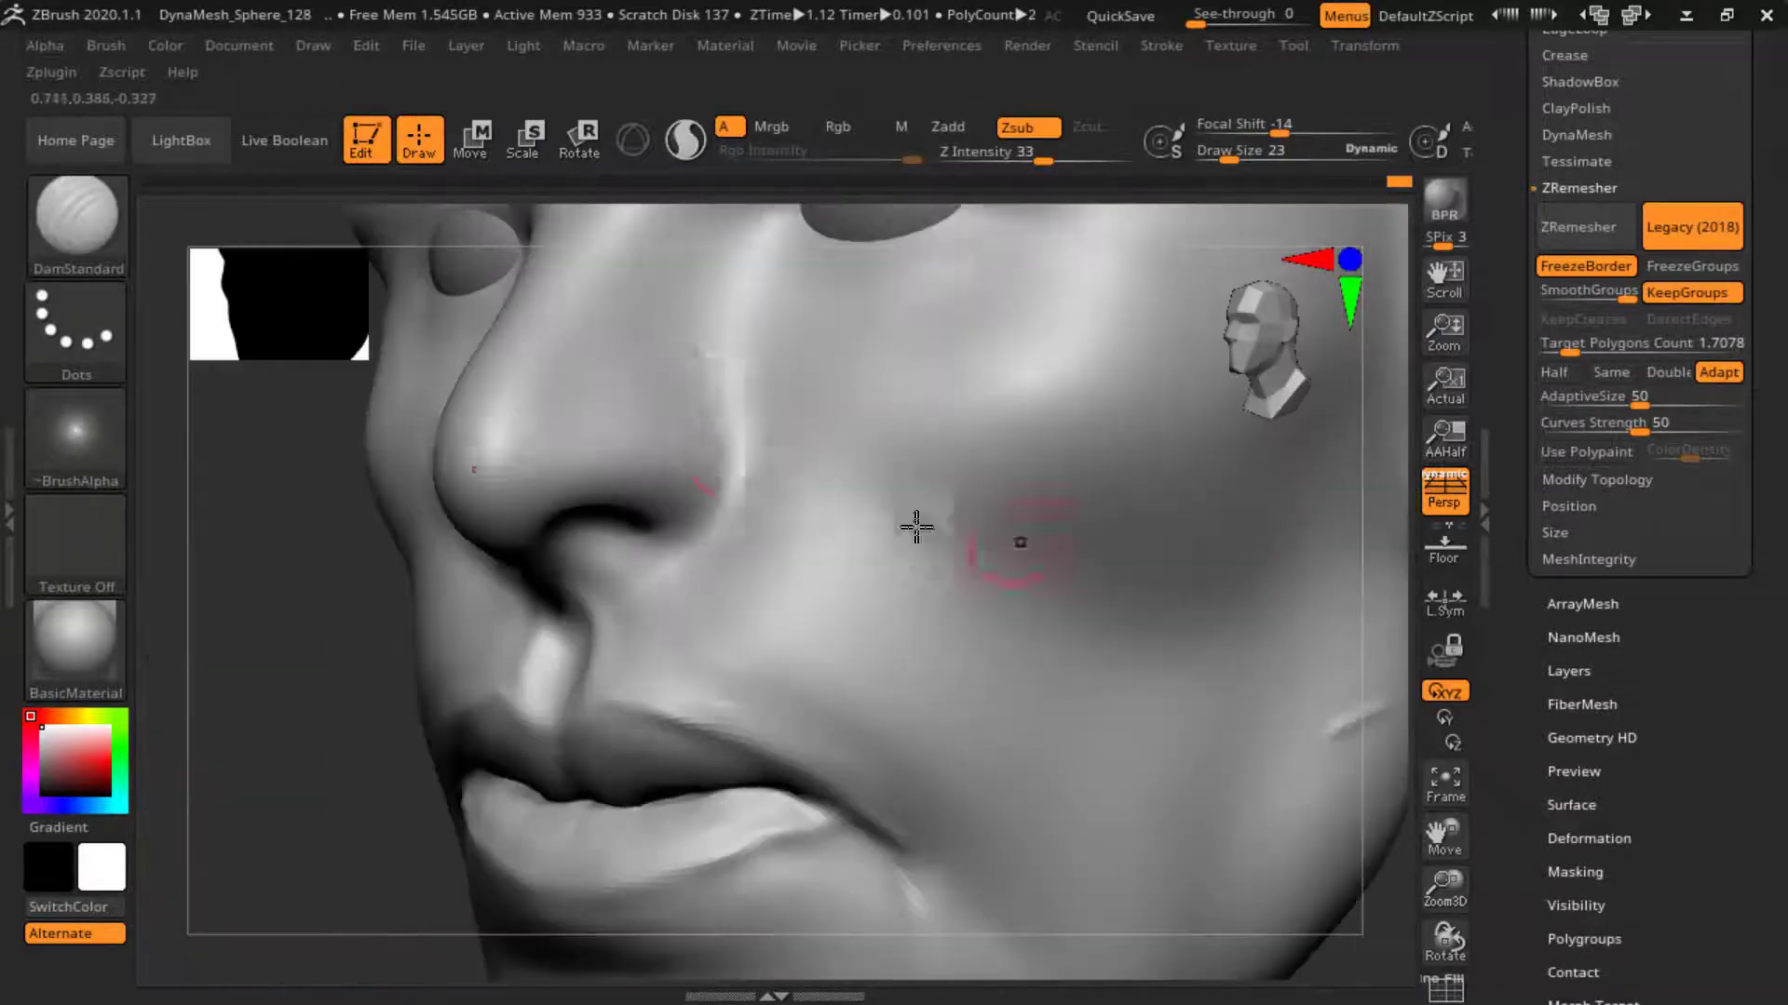
{"action": "mouse_move", "coordinate": [653, 532]}
{"action": "right_mouse_down"}
{"action": "mouse_move", "coordinate": [619, 624]}
{"action": "mouse_move", "coordinate": [667, 371]}
{"action": "right_mouse_up"}
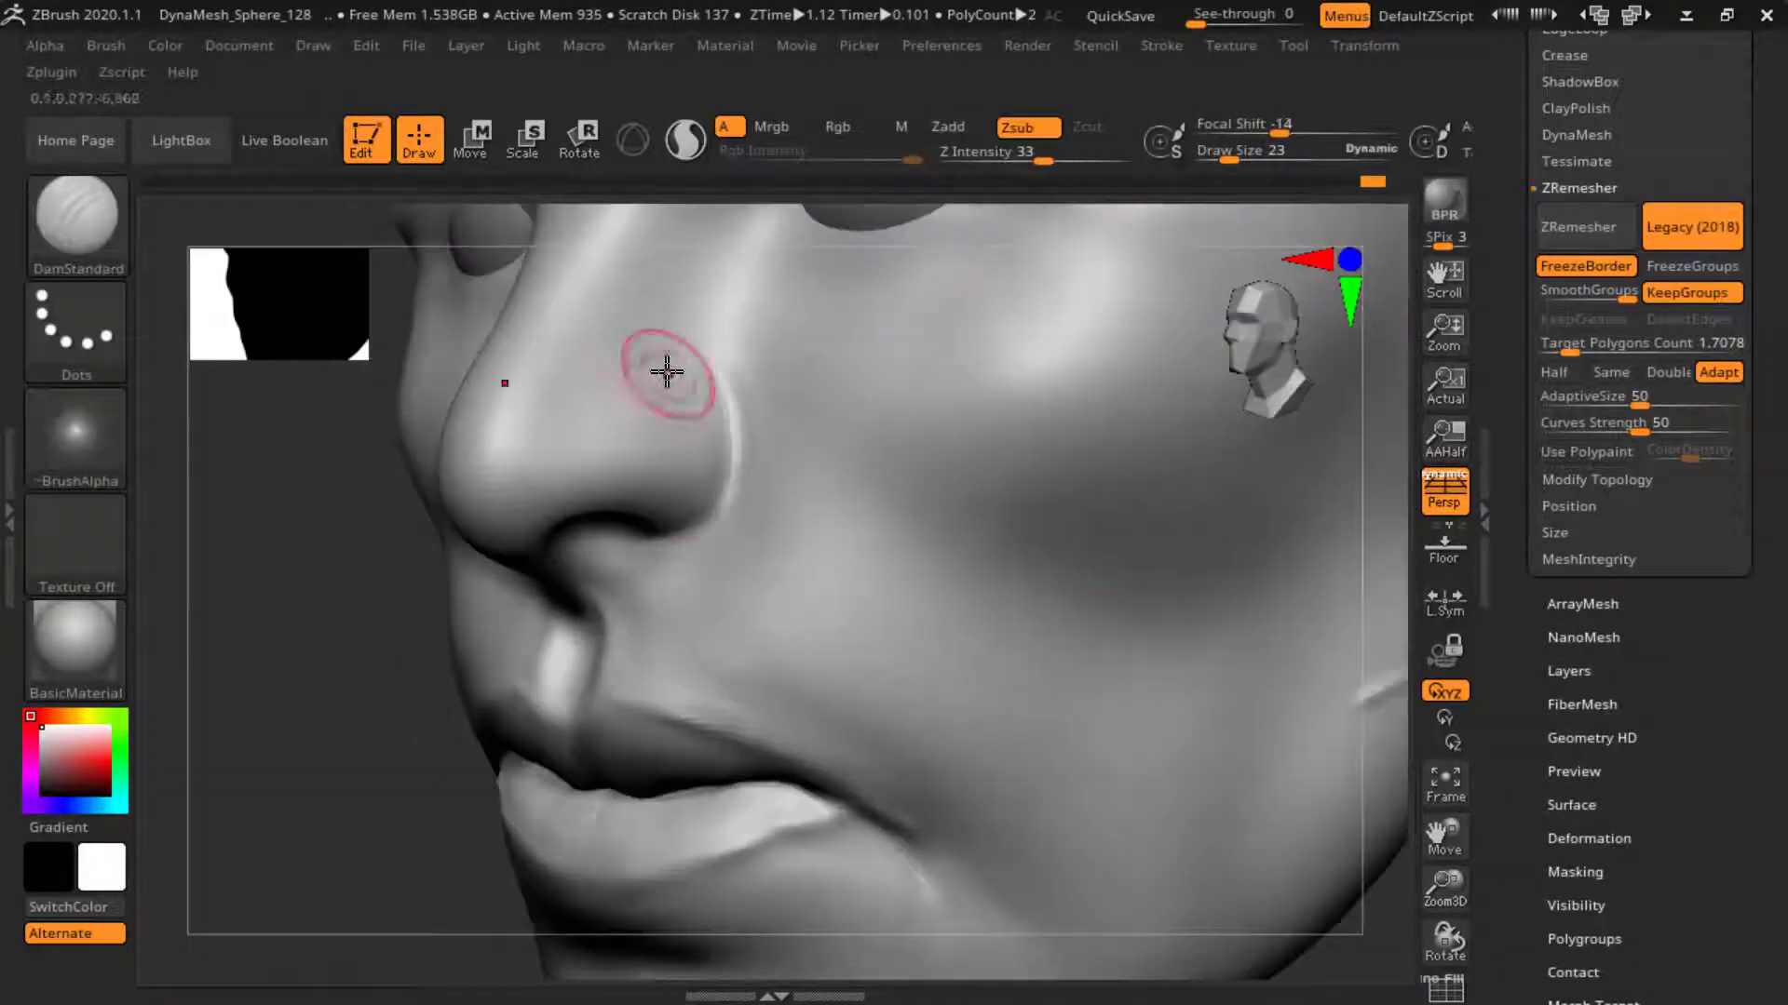
{"action": "right_click_drag", "start_coordinate": [744, 442], "coordinate": [1229, 707]}
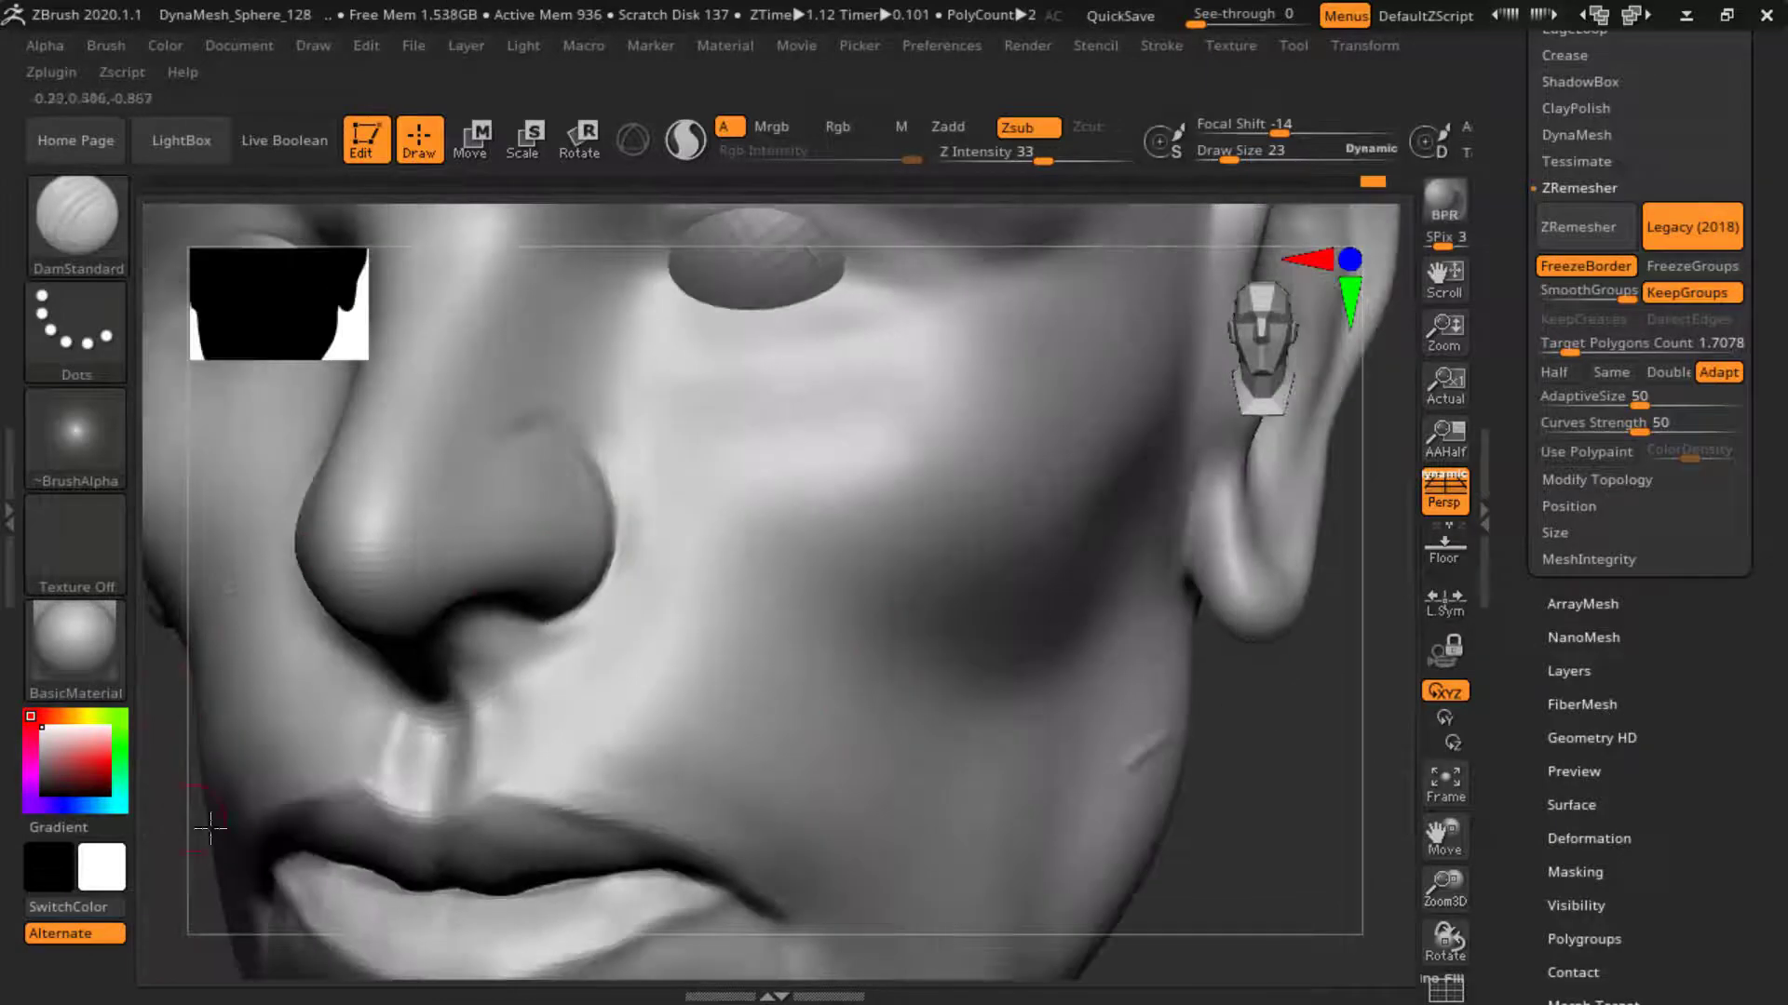
{"action": "key", "text": "b"}
{"action": "key", "text": "c"}
{"action": "key", "text": "b"}
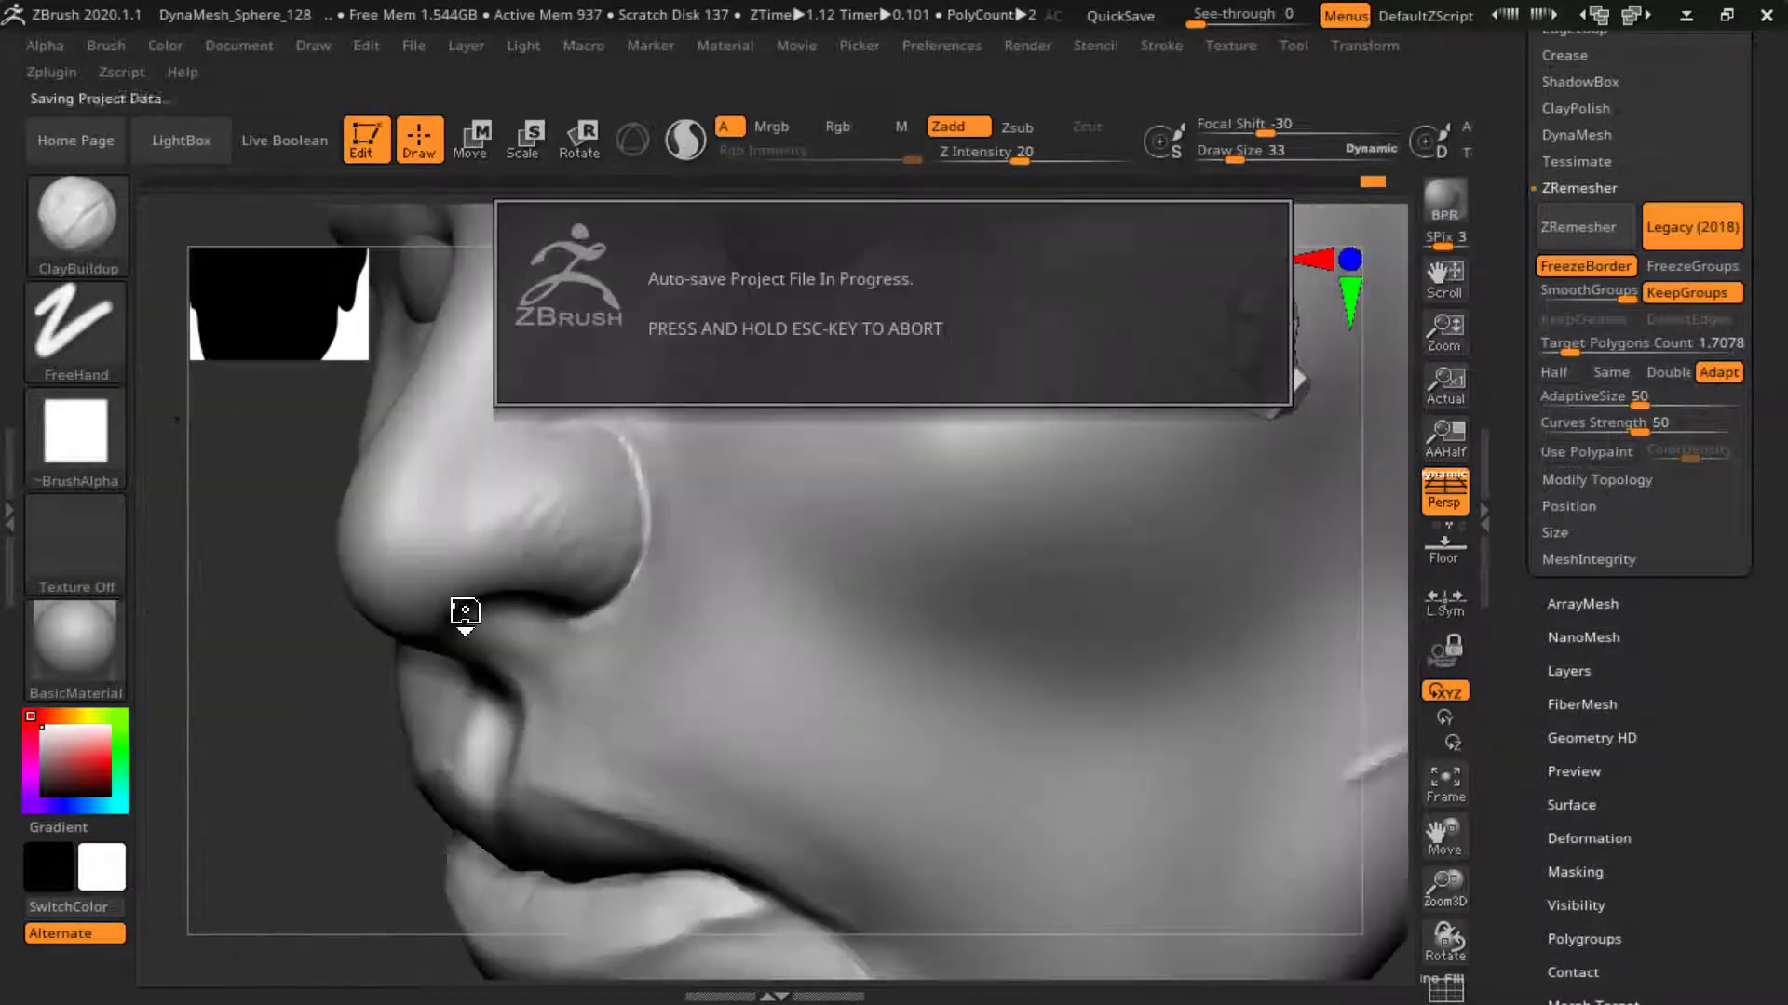
{"action": "right_click_drag", "start_coordinate": [463, 611], "coordinate": [584, 484]}
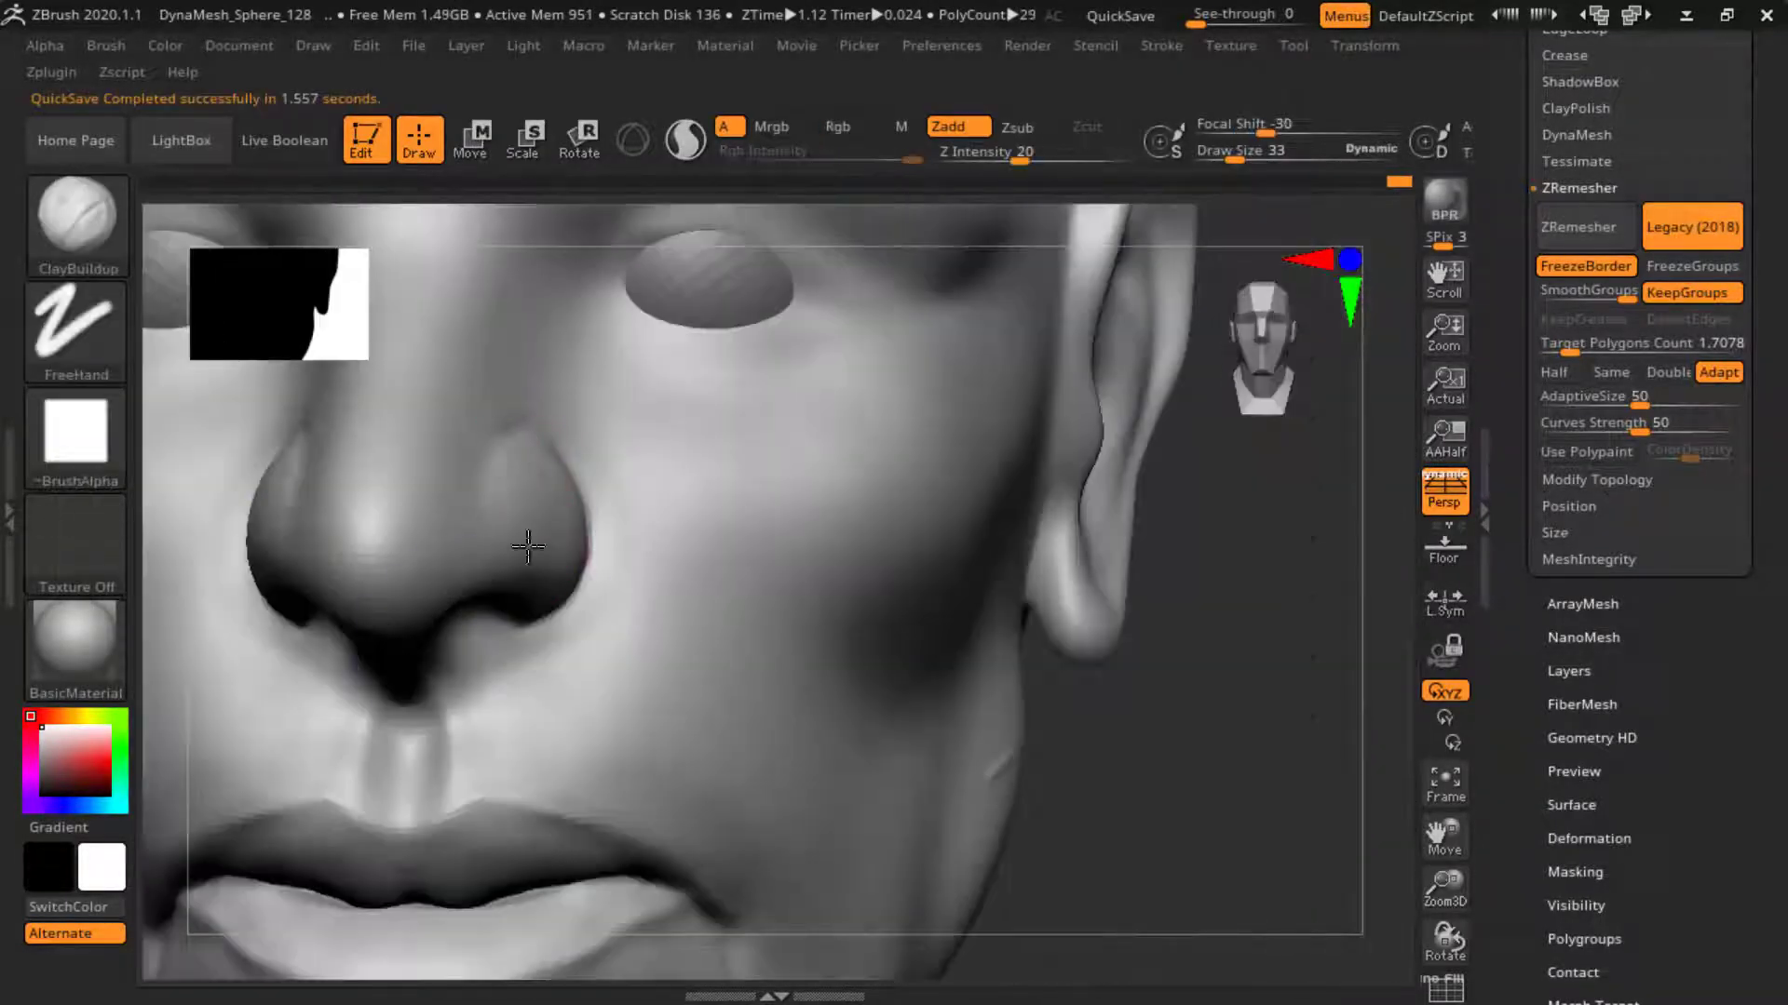
- Smooth the area around the nostrils and underside of the nose
{"action": "right_click_drag", "start_coordinate": [523, 539], "coordinate": [1246, 687]}
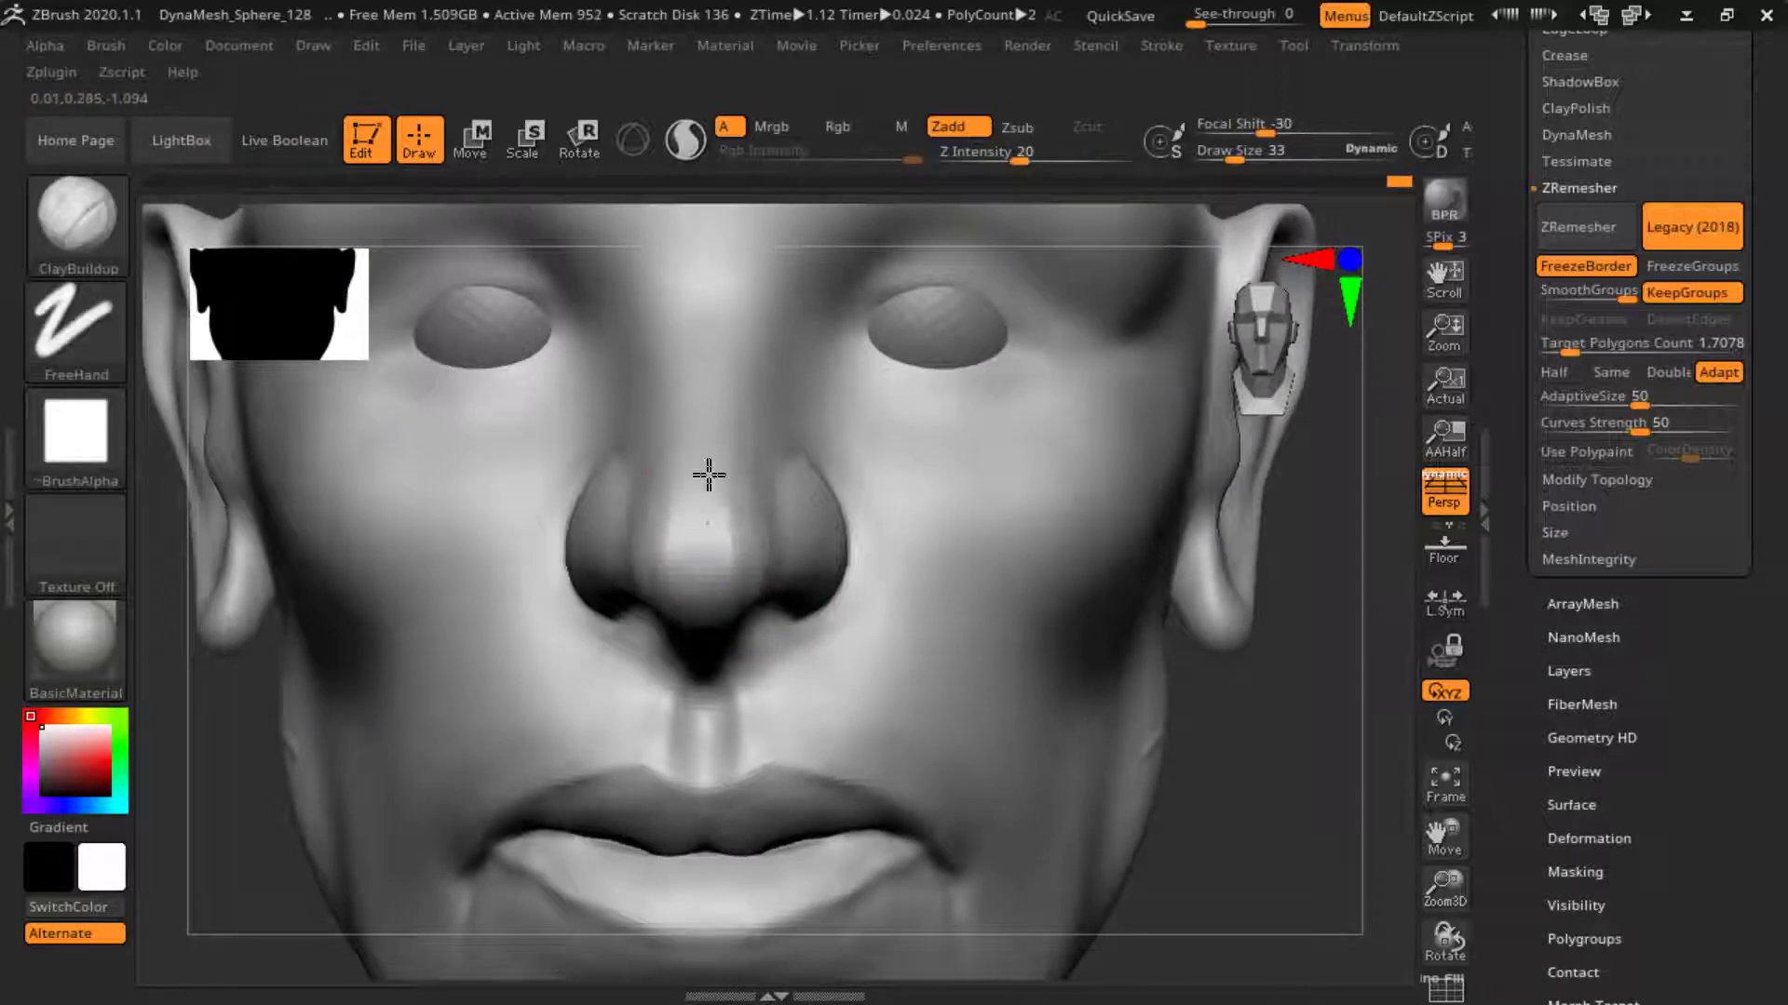
{"action": "mouse_move", "coordinate": [737, 601]}
{"action": "right_mouse_down"}
{"action": "mouse_move", "coordinate": [1269, 686]}
{"action": "mouse_move", "coordinate": [1210, 651]}
{"action": "mouse_move", "coordinate": [1145, 463]}
{"action": "mouse_move", "coordinate": [505, 588]}
{"action": "right_mouse_up"}
{"action": "mouse_move", "coordinate": [1242, 750]}
{"action": "right_mouse_down"}
{"action": "mouse_move", "coordinate": [559, 498]}
{"action": "mouse_move", "coordinate": [1192, 742]}
{"action": "mouse_move", "coordinate": [617, 438]}
{"action": "right_mouse_up"}
{"action": "key", "text": "shift"}
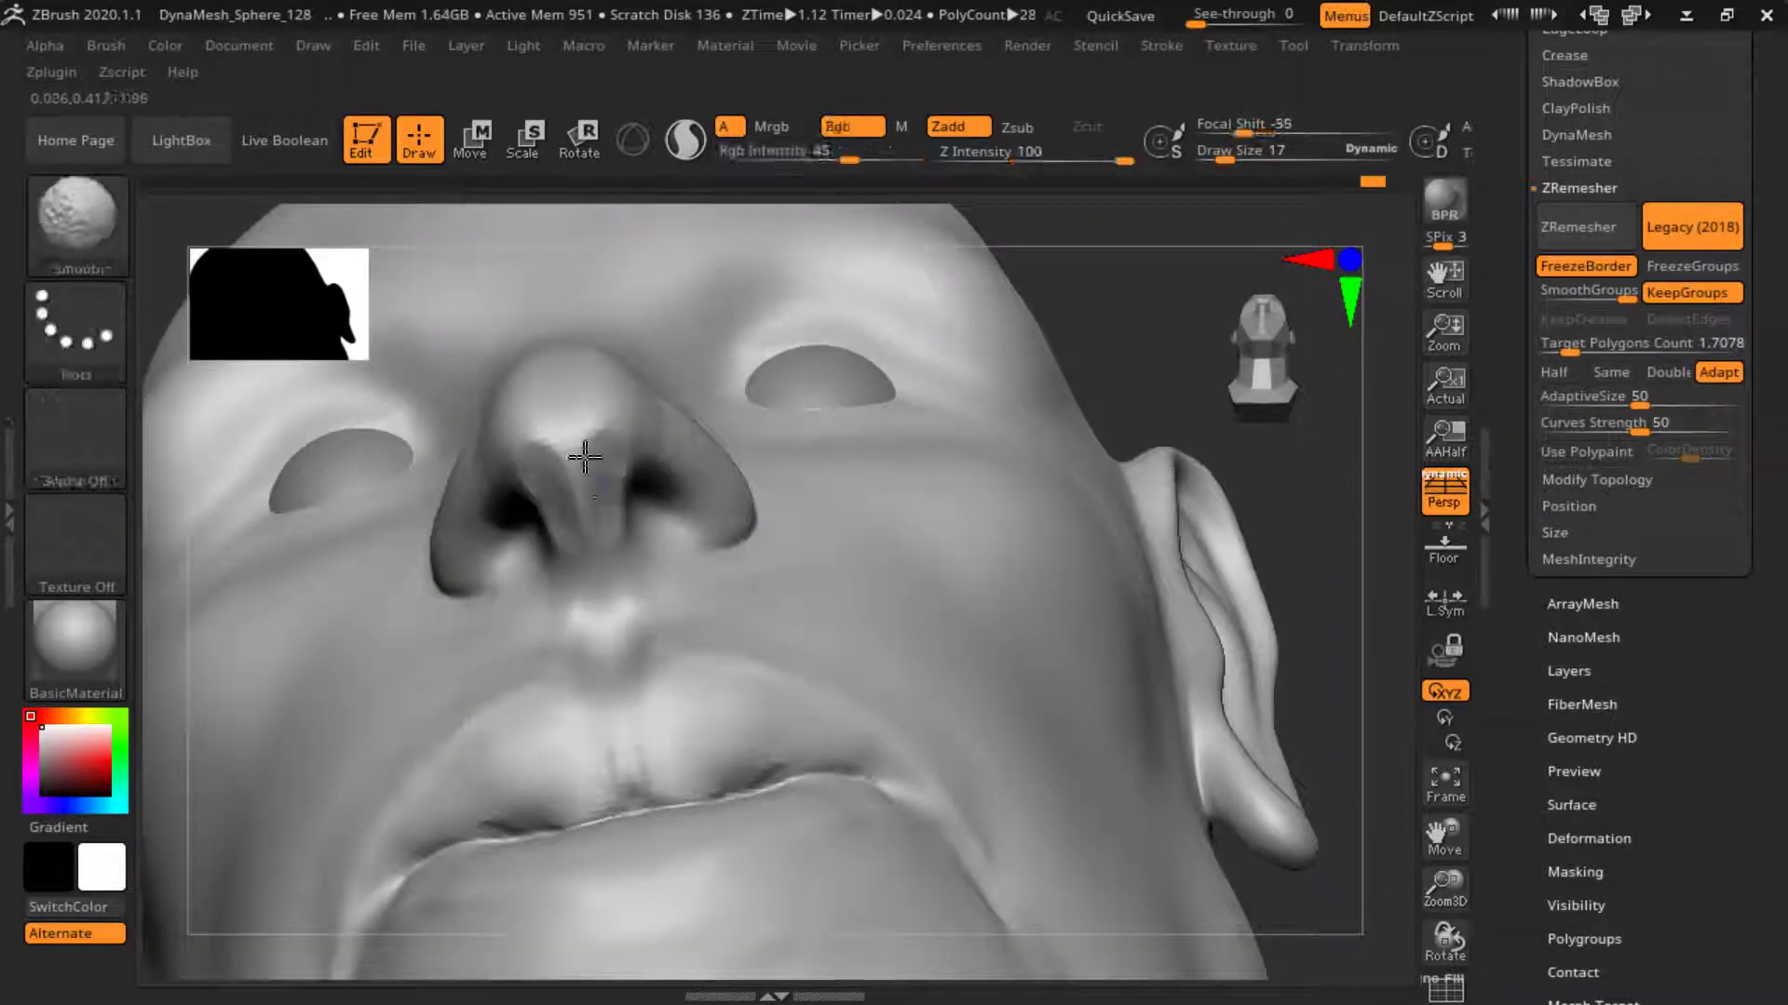
{"action": "mouse_move", "coordinate": [1067, 330]}
{"action": "right_mouse_down"}
{"action": "mouse_move", "coordinate": [747, 523]}
{"action": "mouse_move", "coordinate": [232, 688]}
{"action": "mouse_move", "coordinate": [745, 492]}
{"action": "right_mouse_up"}
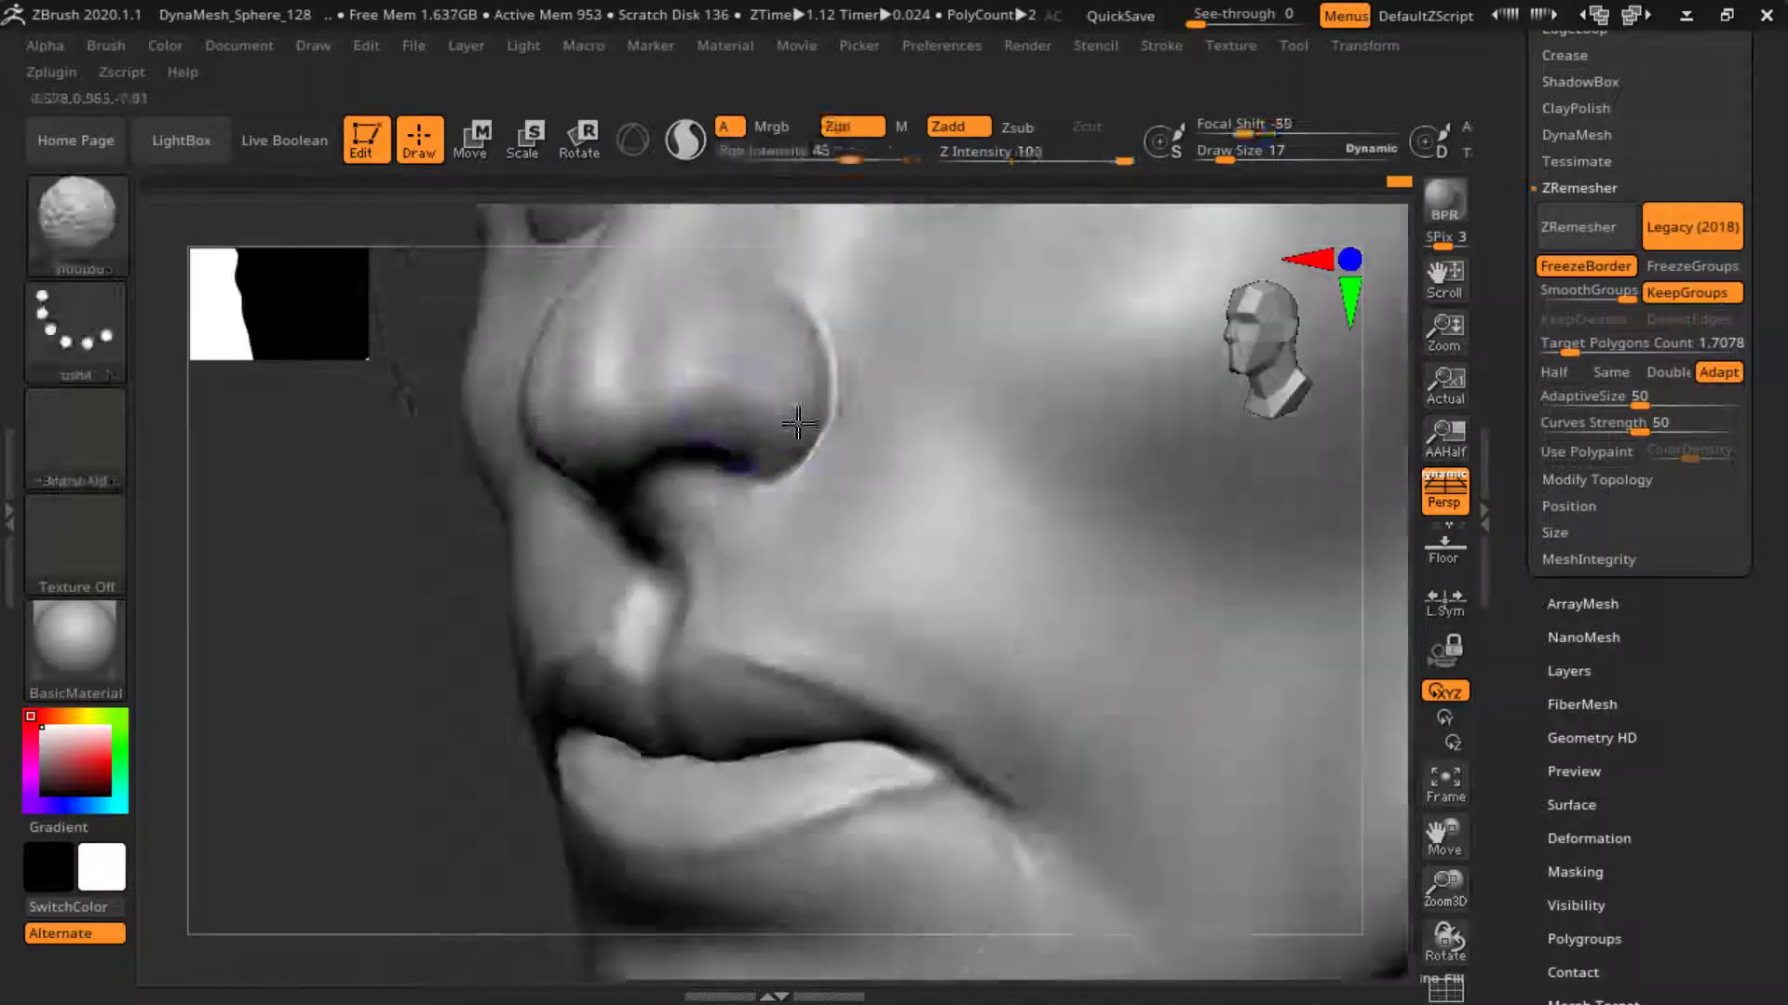
{"action": "right_click_drag", "start_coordinate": [278, 625], "coordinate": [655, 433]}
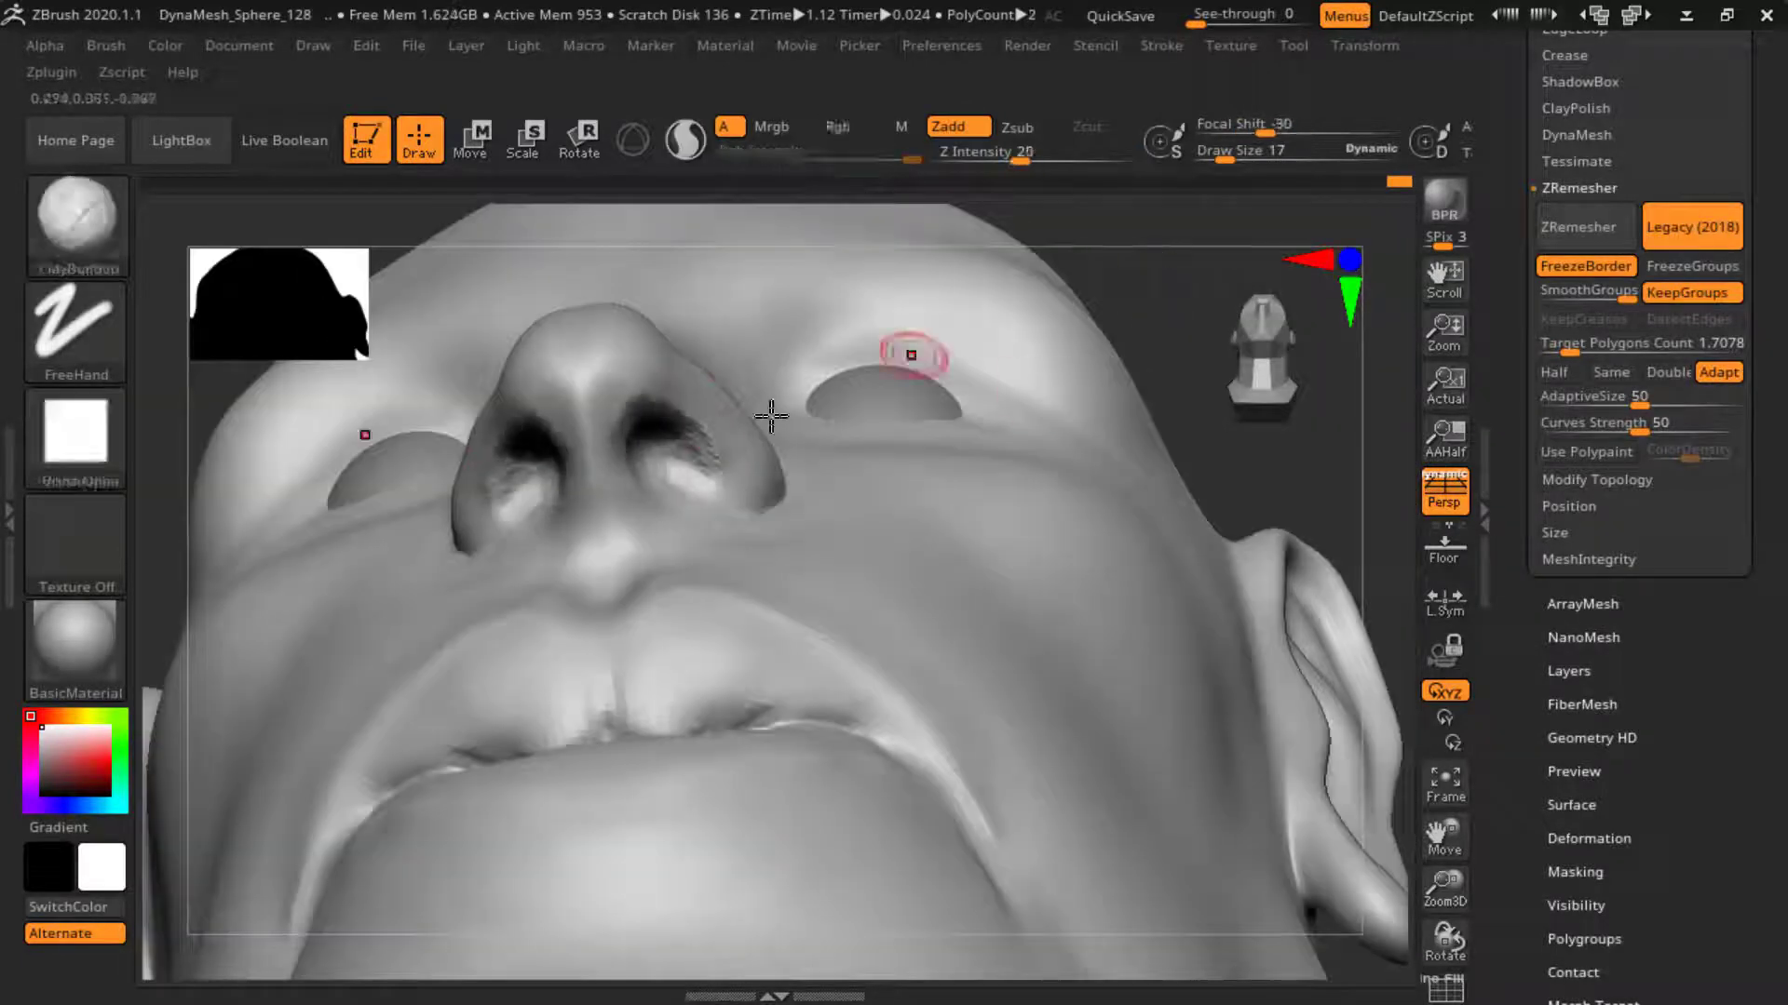
{"action": "mouse_move", "coordinate": [1037, 319]}
{"action": "right_mouse_down"}
{"action": "mouse_move", "coordinate": [838, 466]}
{"action": "mouse_move", "coordinate": [406, 591]}
{"action": "mouse_move", "coordinate": [590, 614]}
{"action": "right_mouse_up"}
- Nudge the nose profile with the Move brush
{"action": "key", "text": "b"}
{"action": "key", "text": "m"}
{"action": "key", "text": "v"}
{"action": "left_click_drag", "start_coordinate": [687, 652], "coordinate": [692, 633], "text": "ctrl"}
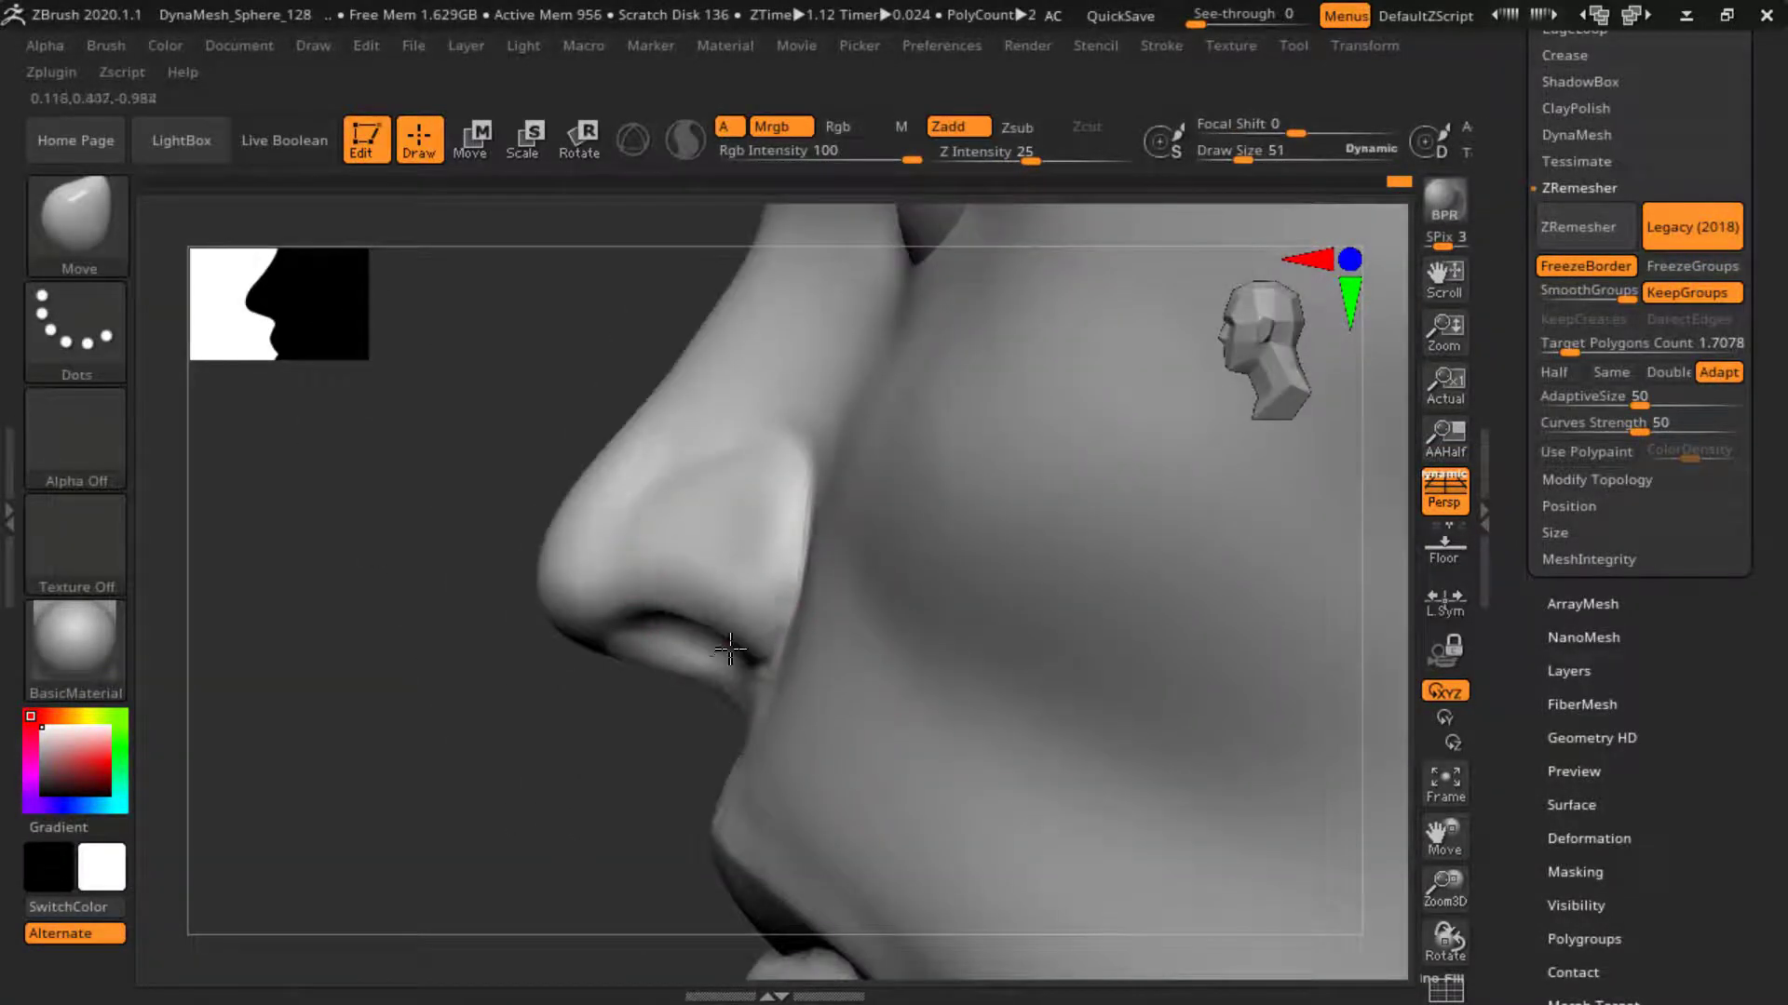
{"action": "mouse_move", "coordinate": [729, 649]}
{"action": "right_mouse_down"}
{"action": "mouse_move", "coordinate": [1189, 734]}
{"action": "mouse_move", "coordinate": [443, 611]}
{"action": "mouse_move", "coordinate": [513, 543]}
{"action": "mouse_move", "coordinate": [574, 518]}
{"action": "right_mouse_up"}
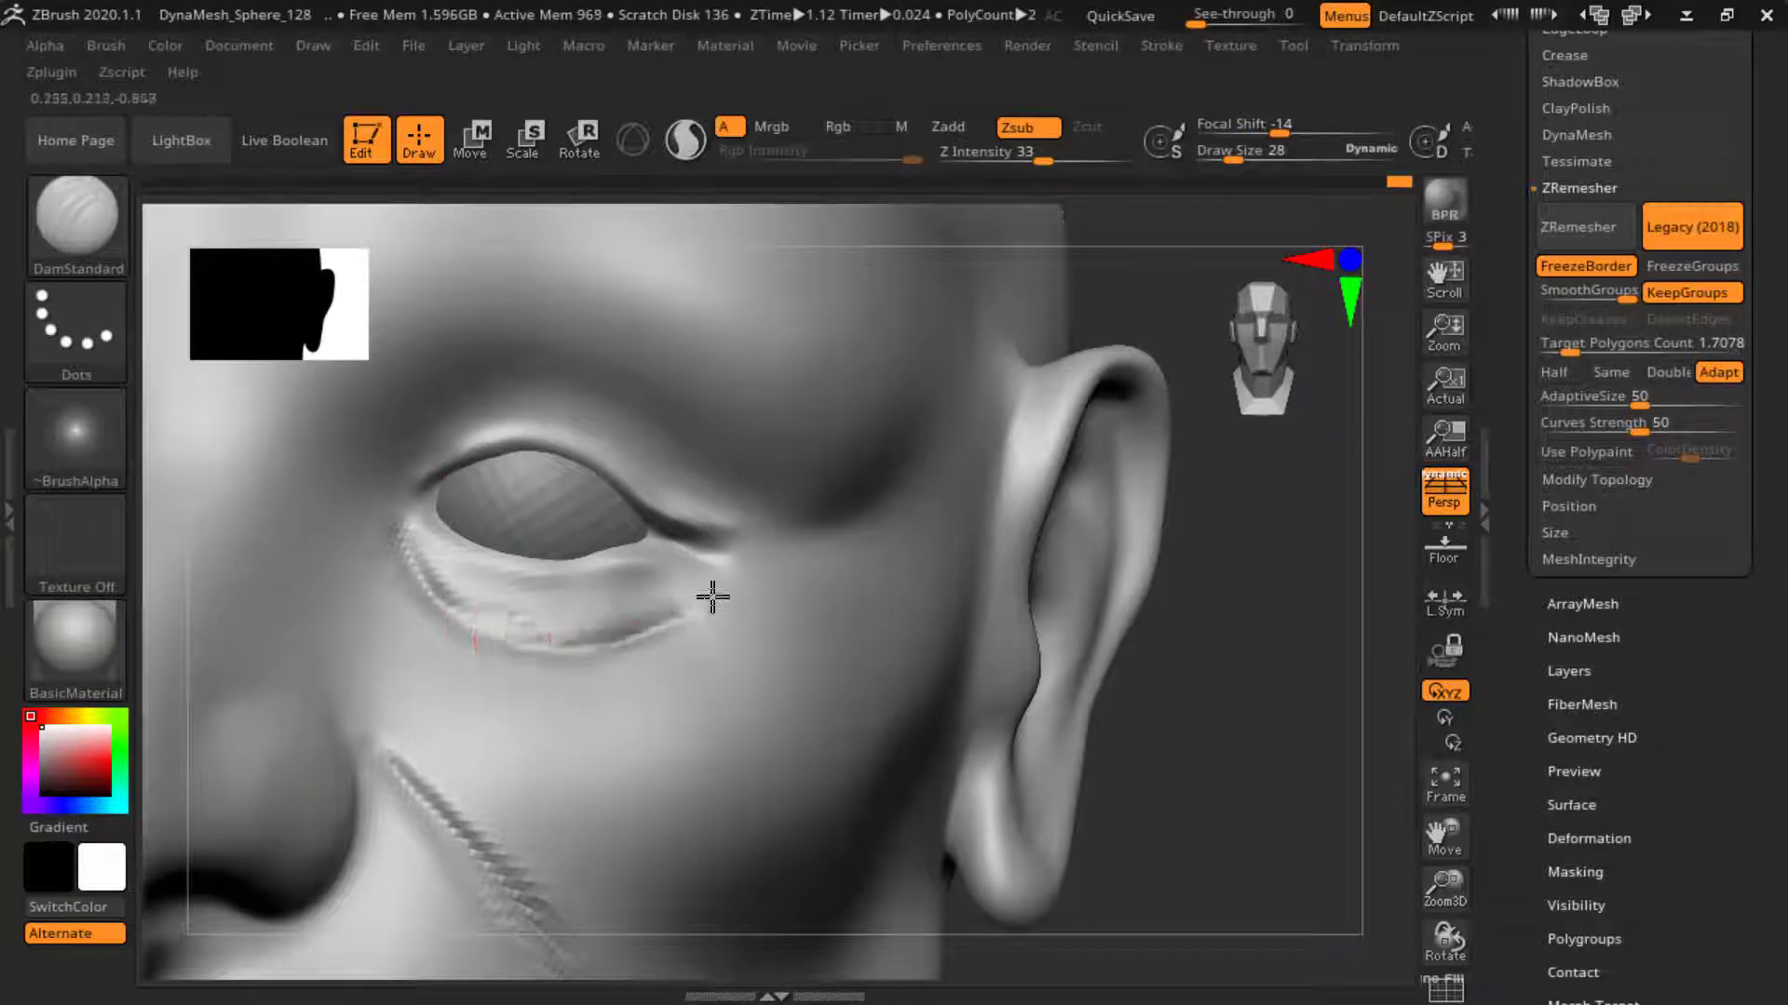
- Smooth the jagged ridge of the lower eyelid
{"action": "mouse_move", "coordinate": [712, 597]}
{"action": "left_mouse_down", "text": "shift"}
{"action": "mouse_move", "coordinate": [543, 639]}
{"action": "mouse_move", "coordinate": [631, 626]}
{"action": "left_mouse_up", "text": "shift"}
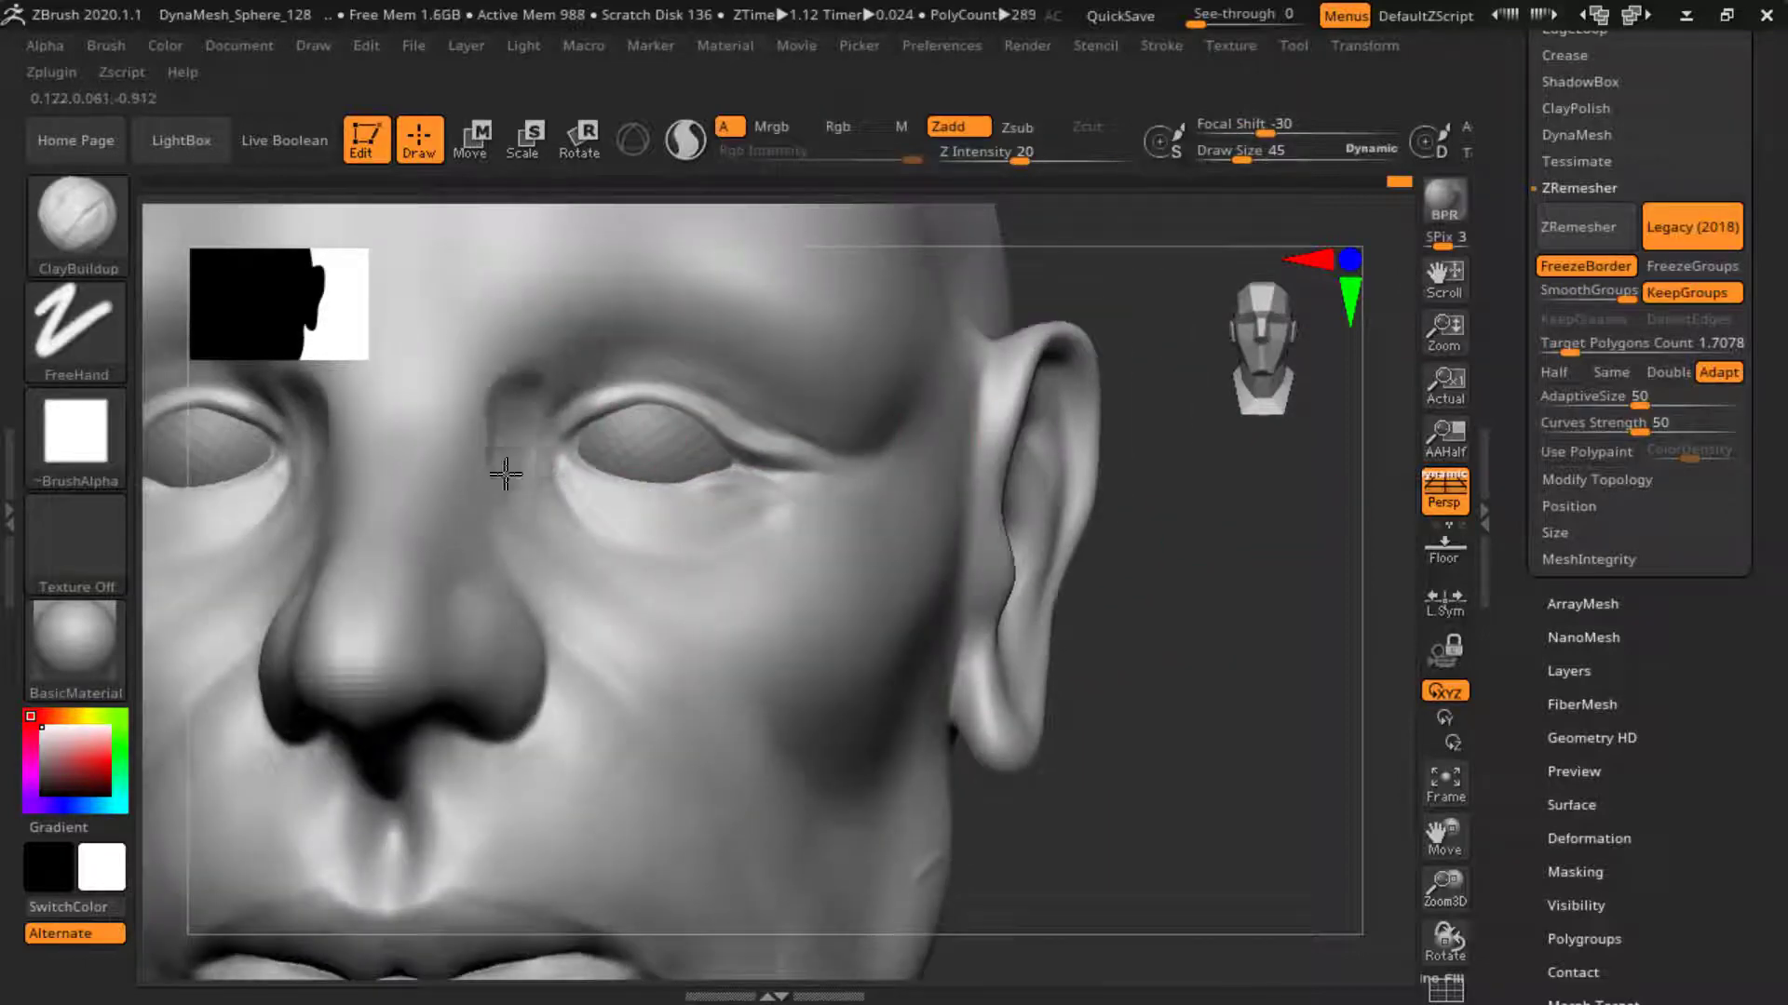
- Smooth away the crease near the inner eye and reduce the brush size
{"action": "left_click_drag", "start_coordinate": [506, 475], "coordinate": [586, 359], "text": "shift"}
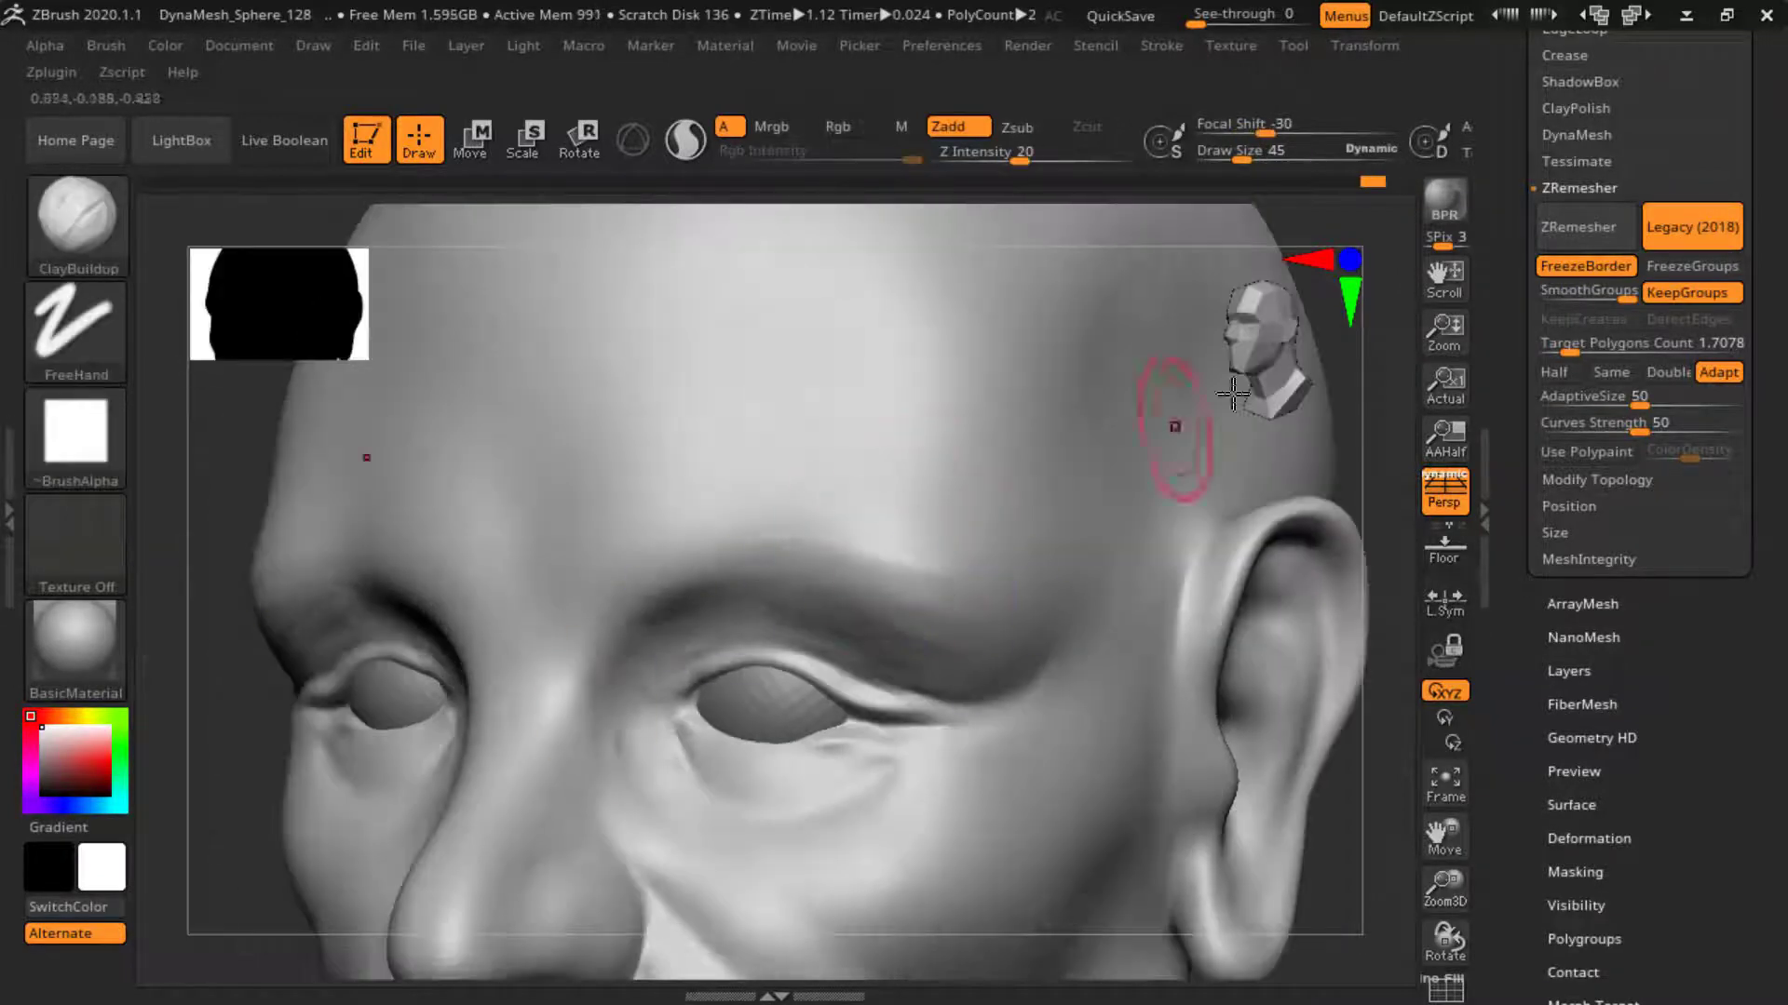
{"action": "left_click_drag", "start_coordinate": [1177, 418], "coordinate": [1283, 472]}
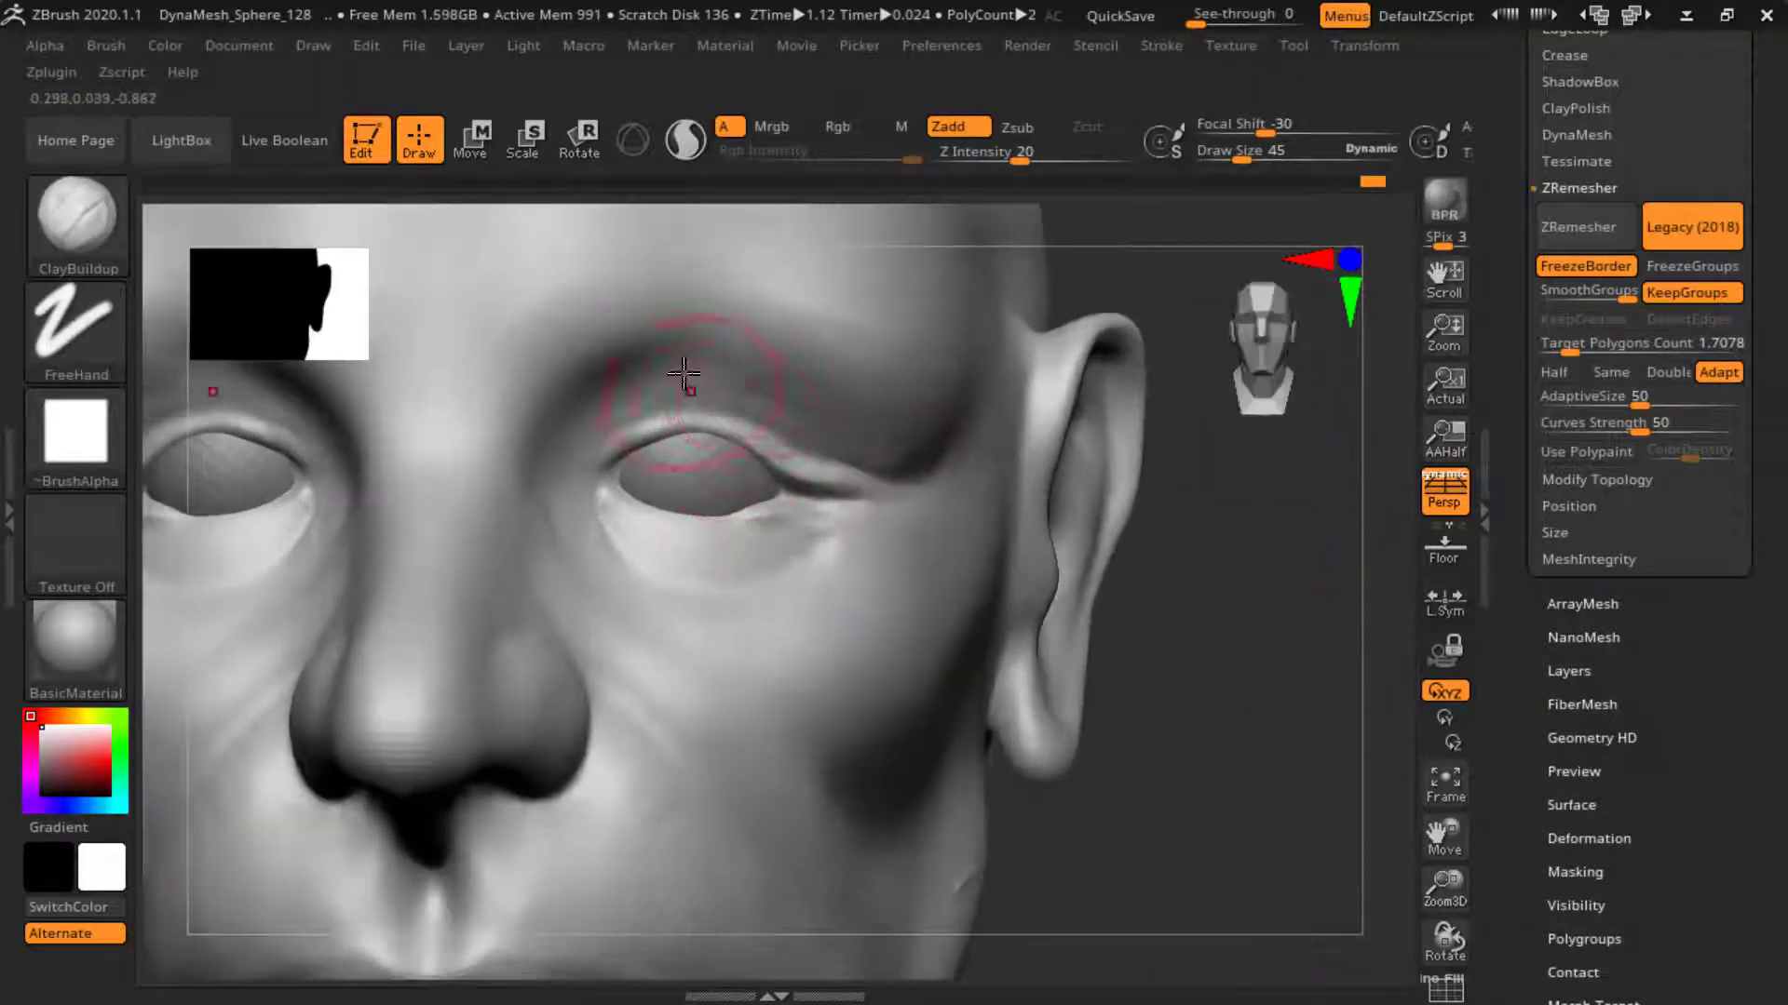
{"action": "key", "text": "bracketleft"}
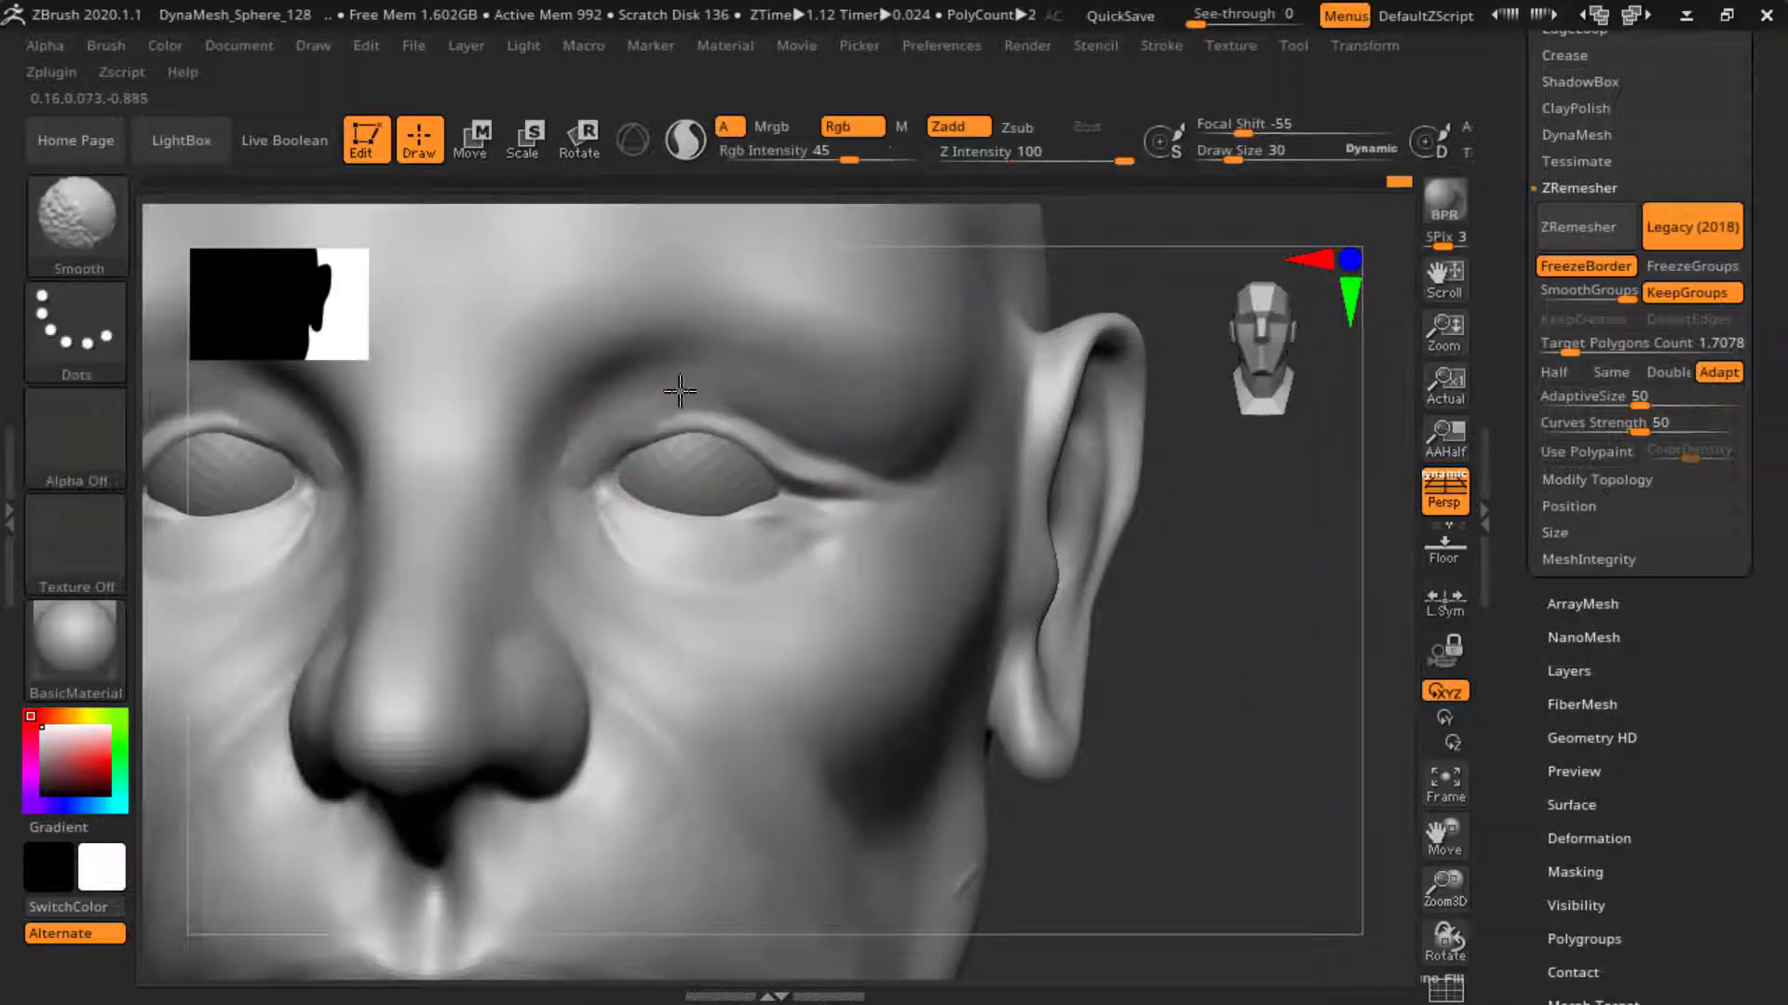
{"action": "key", "text": "bracketleft"}
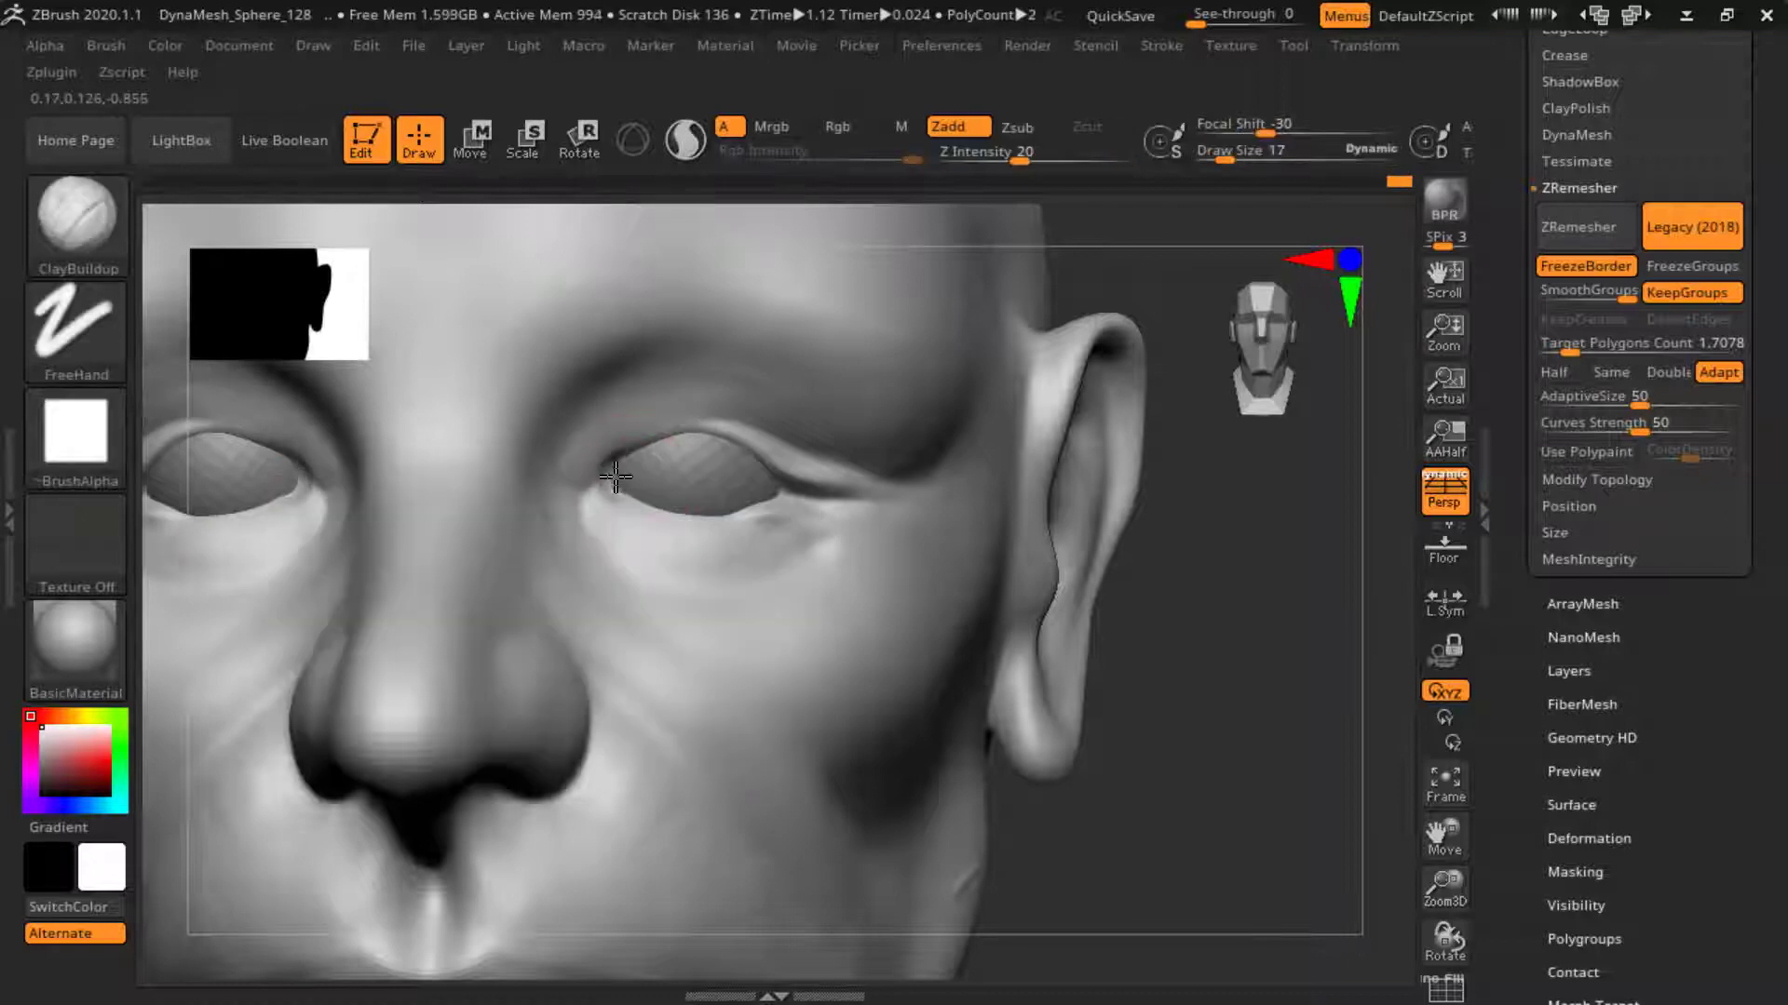
{"action": "right_click_drag", "start_coordinate": [598, 519], "coordinate": [1029, 508]}
- Thicken the upper eyelids with ClayBuildup so they hang lower
{"action": "key", "text": "b"}
{"action": "key", "text": "m"}
{"action": "key", "text": "v"}
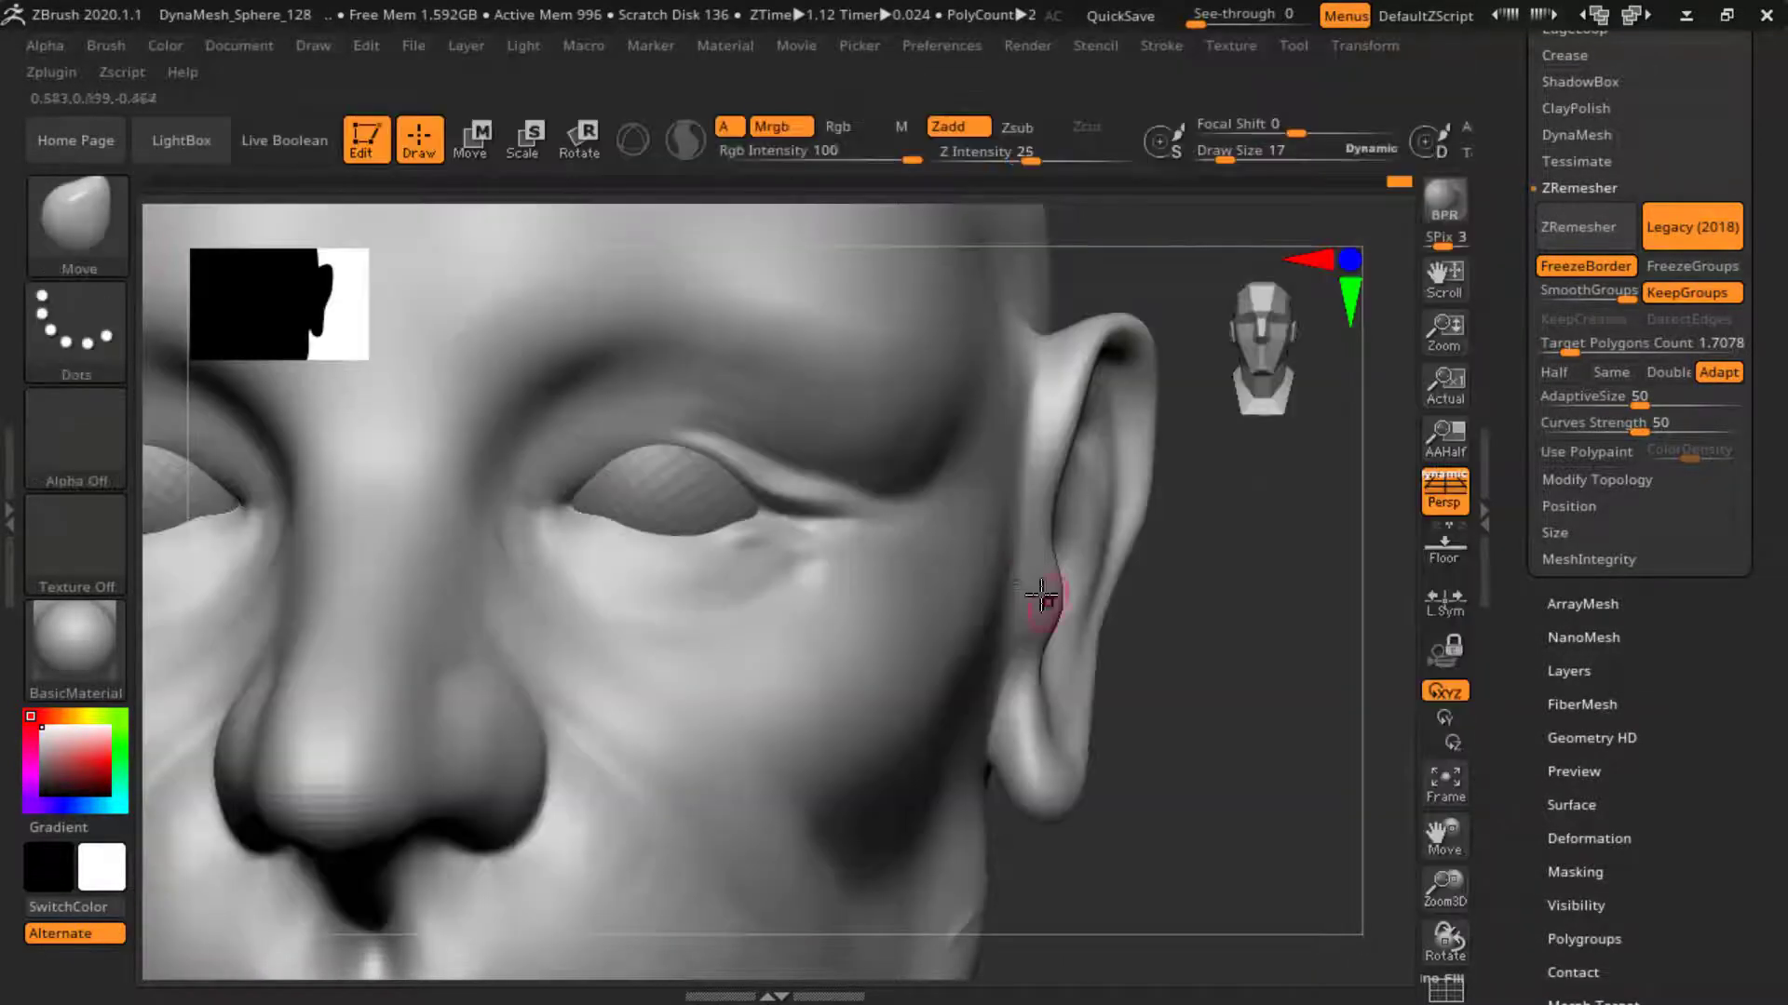
{"action": "mouse_move", "coordinate": [567, 469]}
{"action": "right_mouse_down"}
{"action": "mouse_move", "coordinate": [738, 423]}
{"action": "mouse_move", "coordinate": [450, 646]}
{"action": "mouse_move", "coordinate": [652, 568]}
{"action": "right_mouse_up"}
{"action": "key", "text": "b"}
{"action": "left_click", "coordinate": [326, 97]}
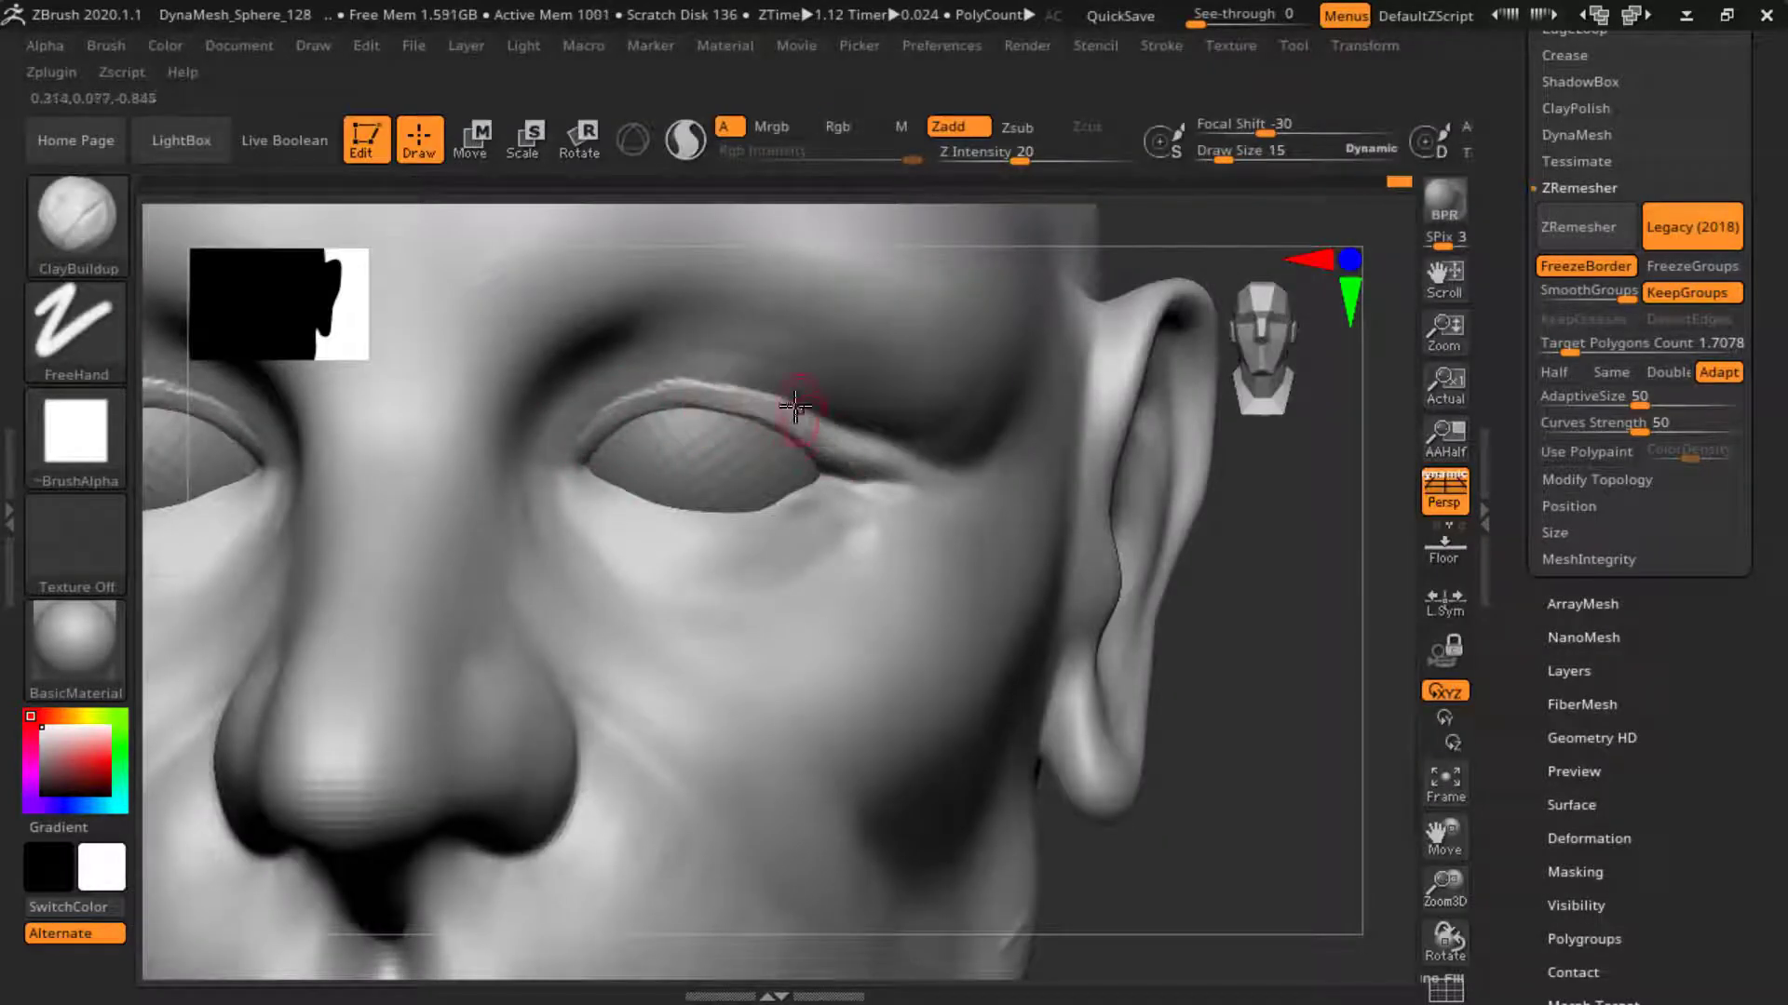
{"action": "left_click_drag", "start_coordinate": [796, 407], "coordinate": [590, 479]}
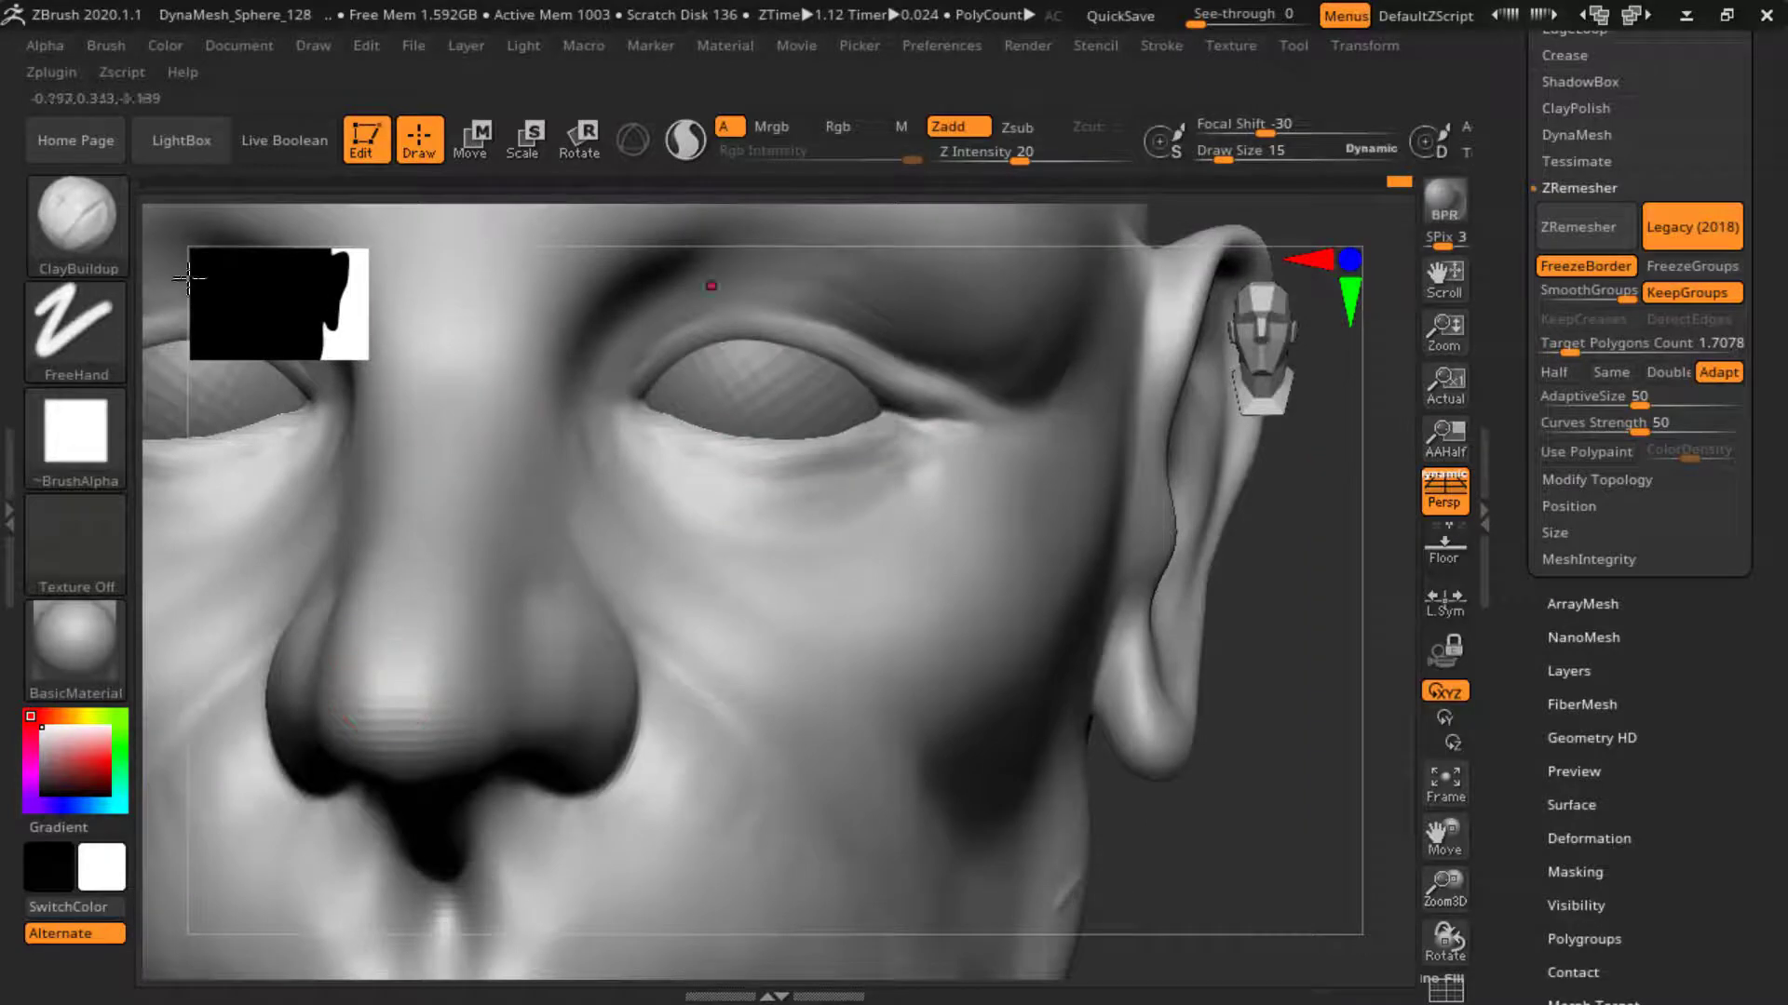
- Reframe the head and select DamStandard for carving the upper-lid fold
{"action": "key", "text": "b"}
{"action": "left_click", "coordinate": [942, 93]}
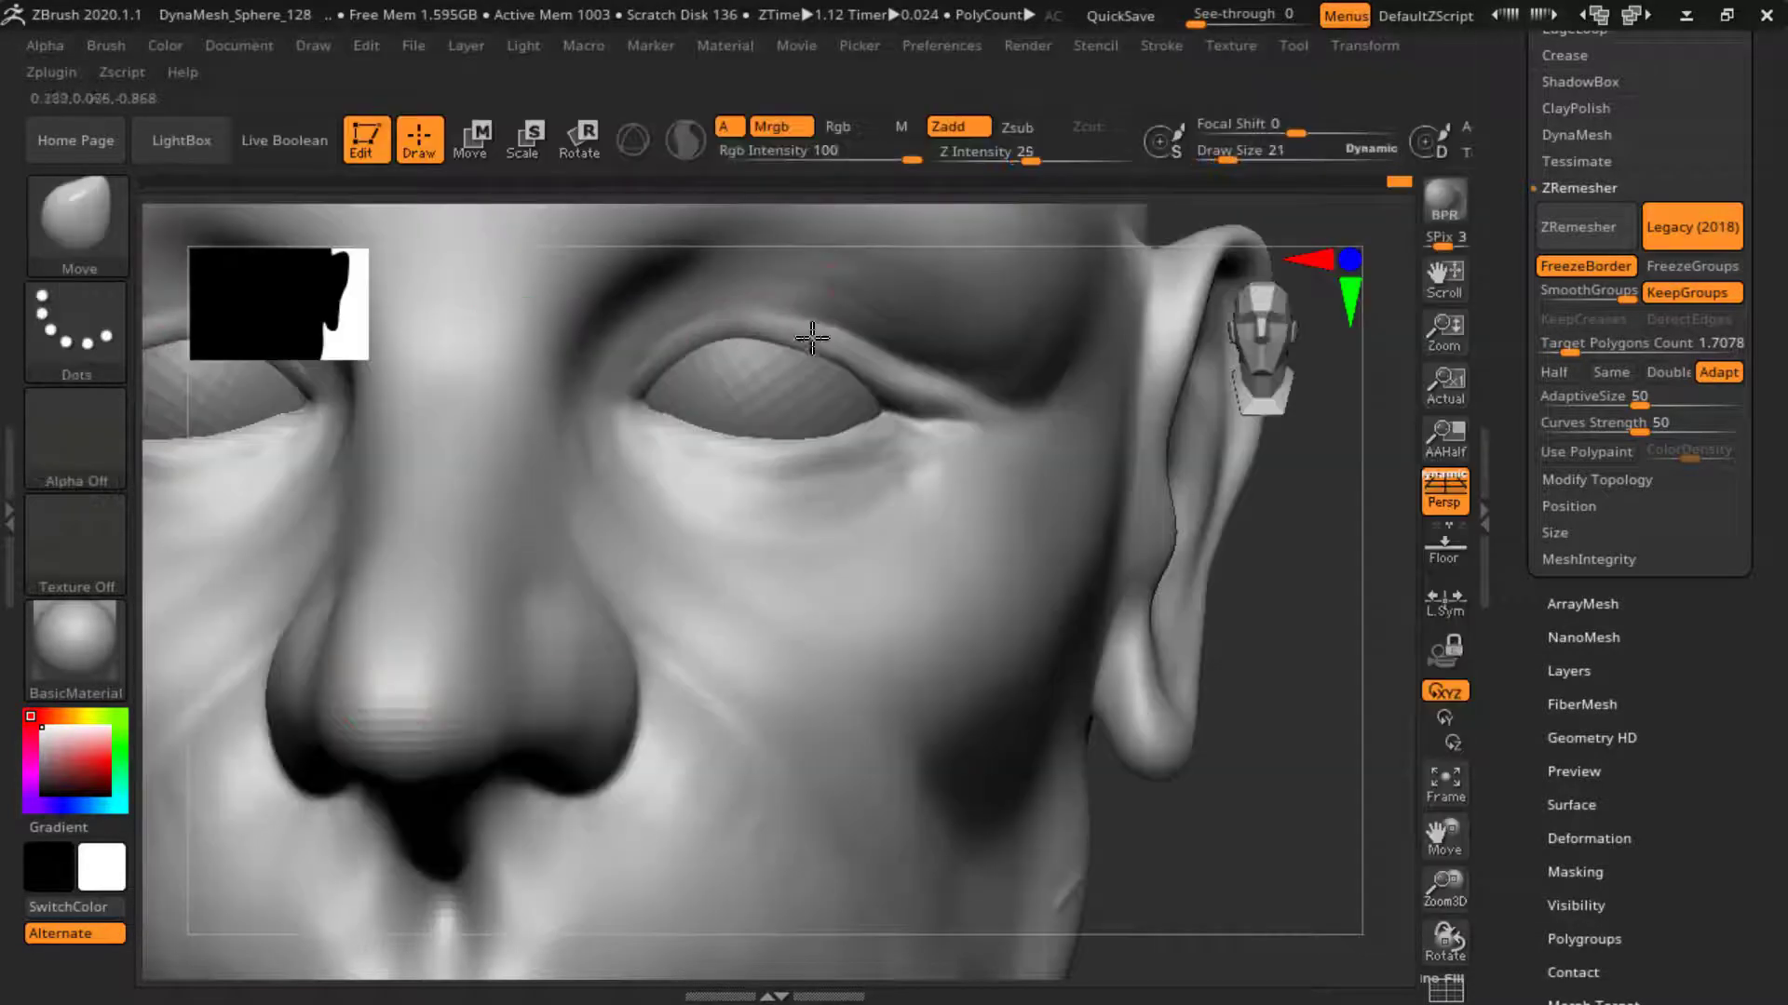
{"action": "left_click_drag", "start_coordinate": [1269, 524], "coordinate": [822, 491]}
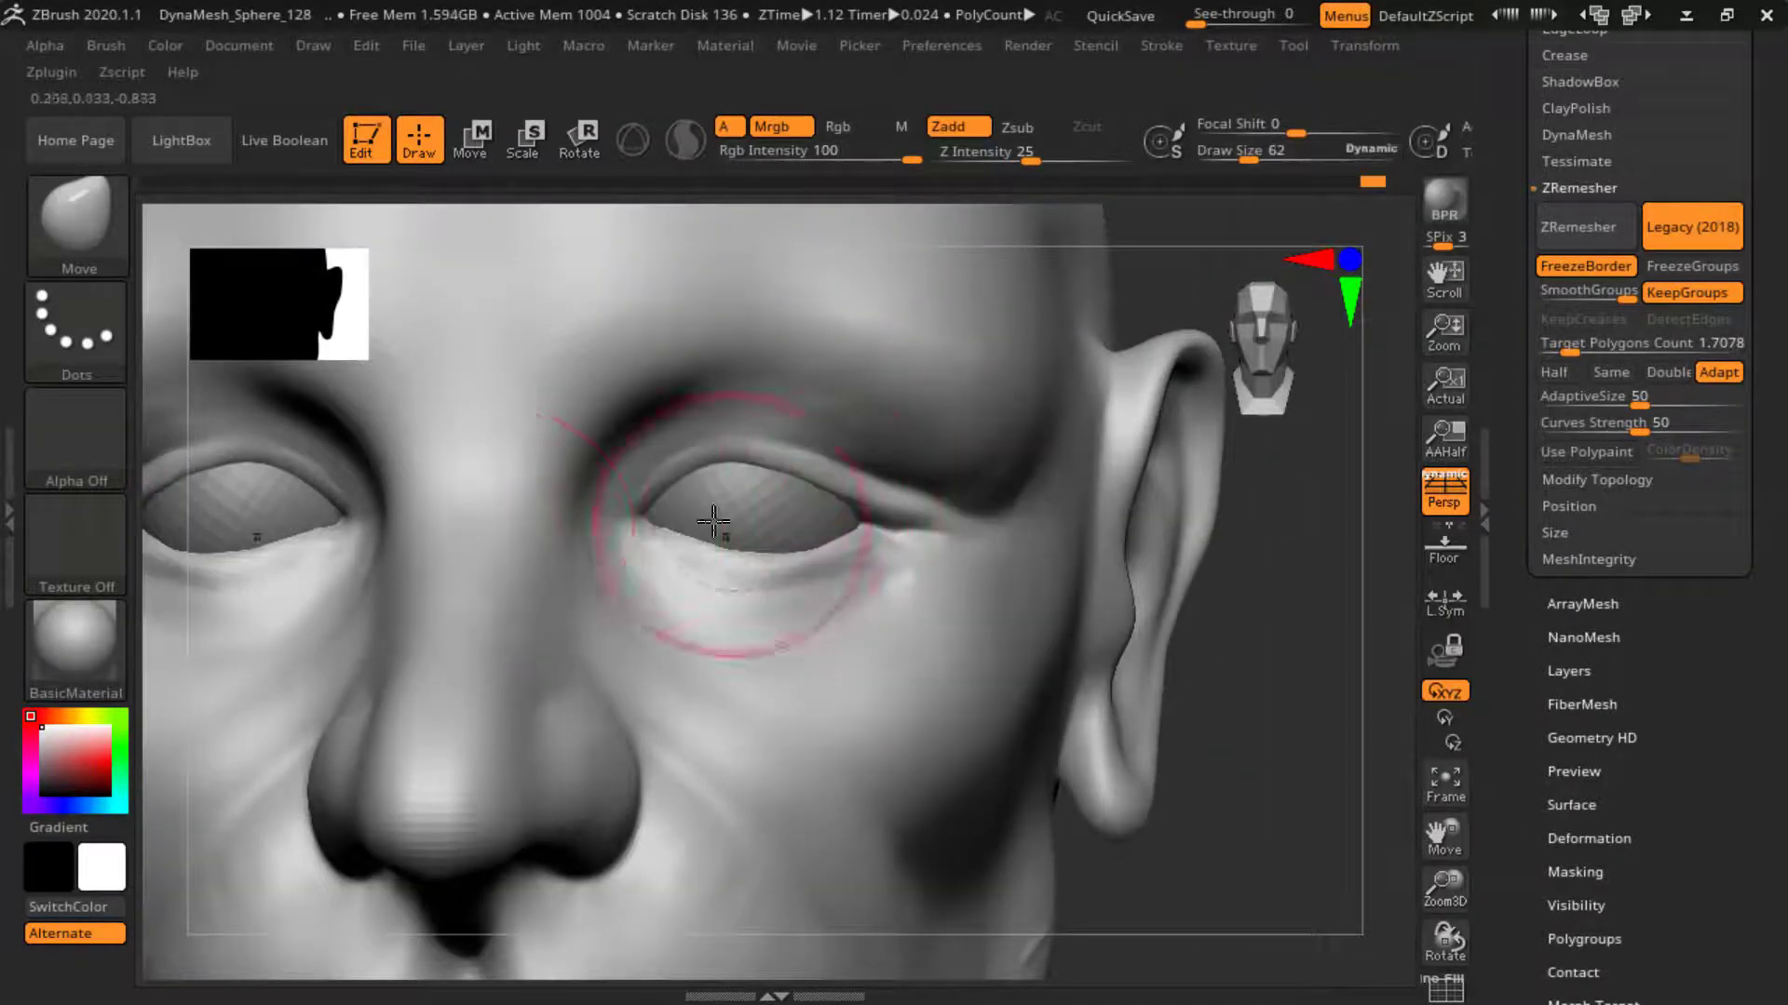
{"action": "key", "text": "b"}
{"action": "key", "text": "d"}
{"action": "key", "text": "s"}
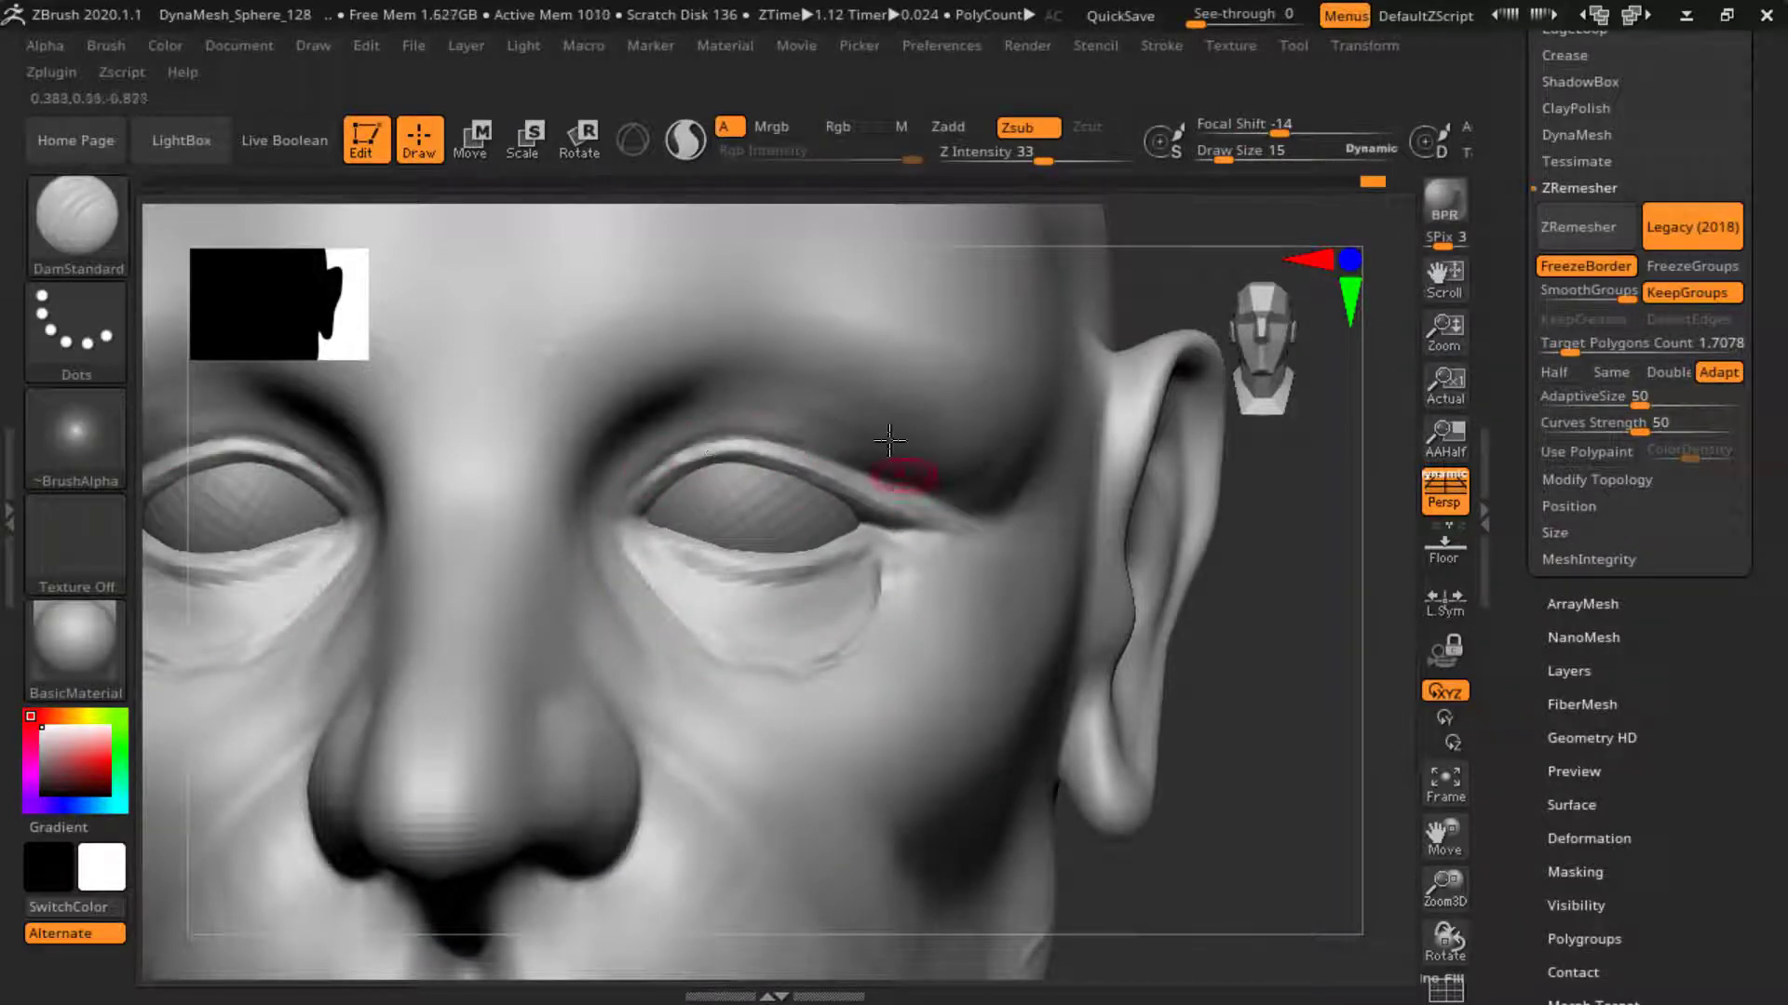
{"action": "left_click_drag", "start_coordinate": [890, 440], "coordinate": [896, 494]}
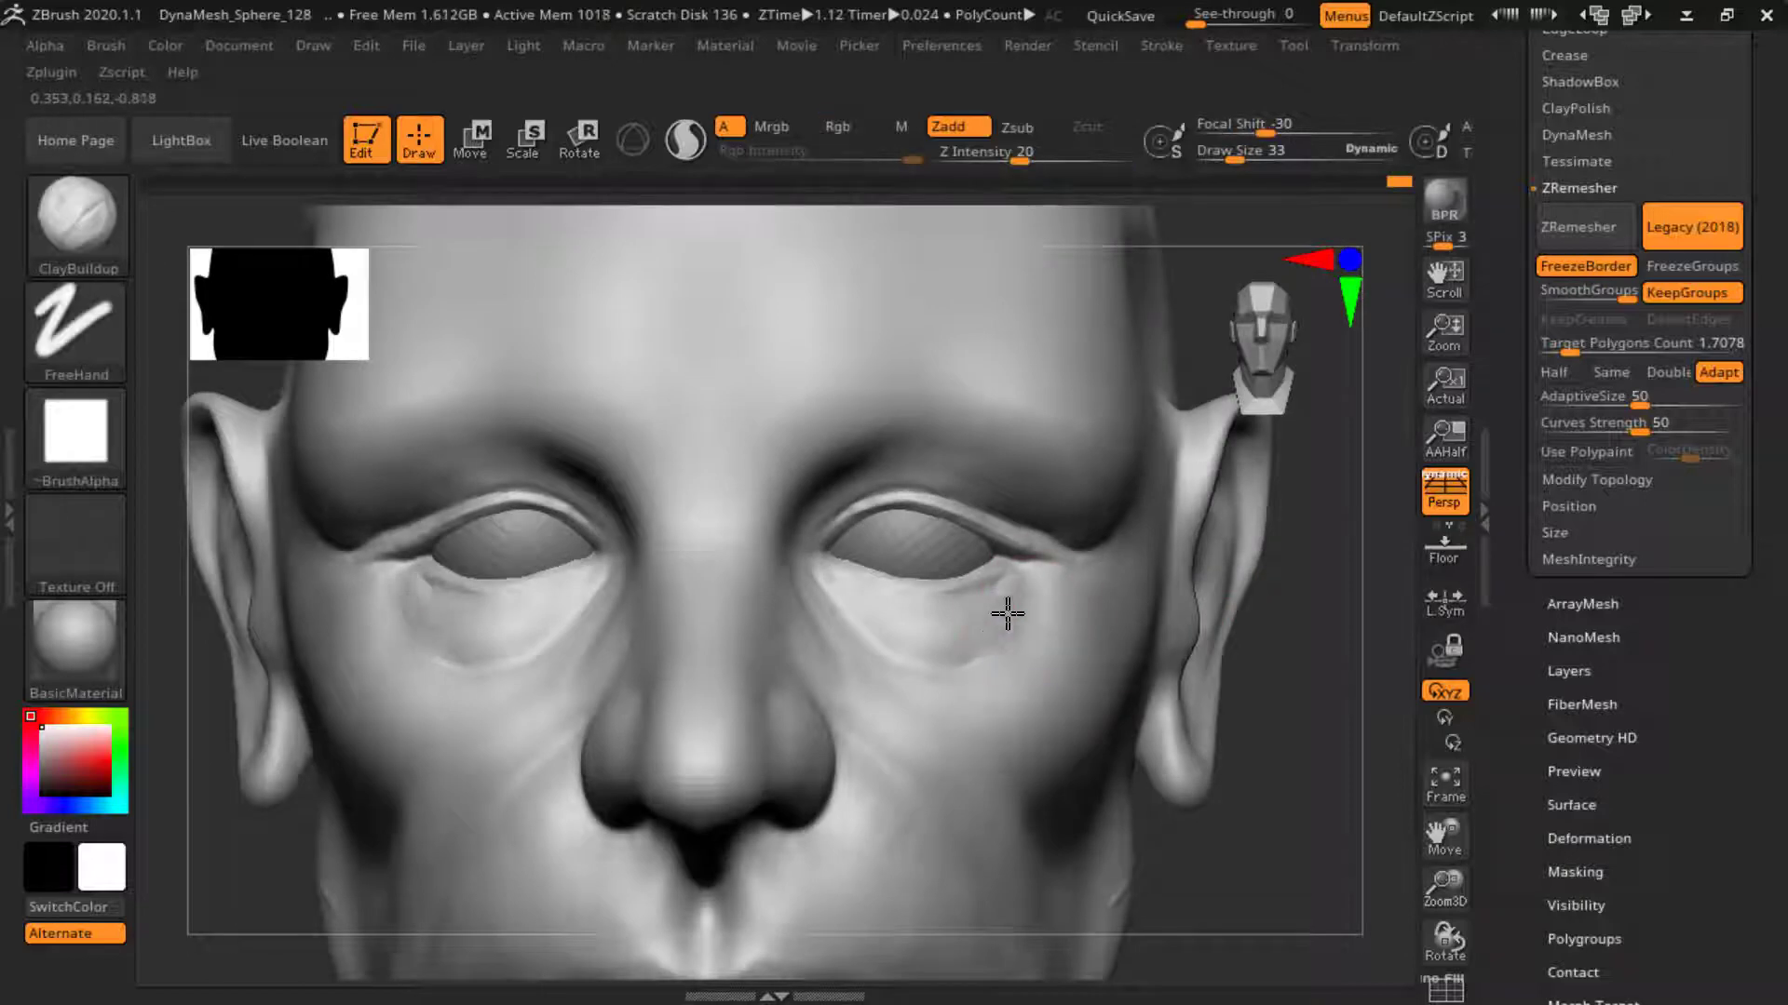
- Smooth out the rough strokes on the cheek from a three-quarter view
{"action": "left_click_drag", "start_coordinate": [1370, 730], "coordinate": [987, 560]}
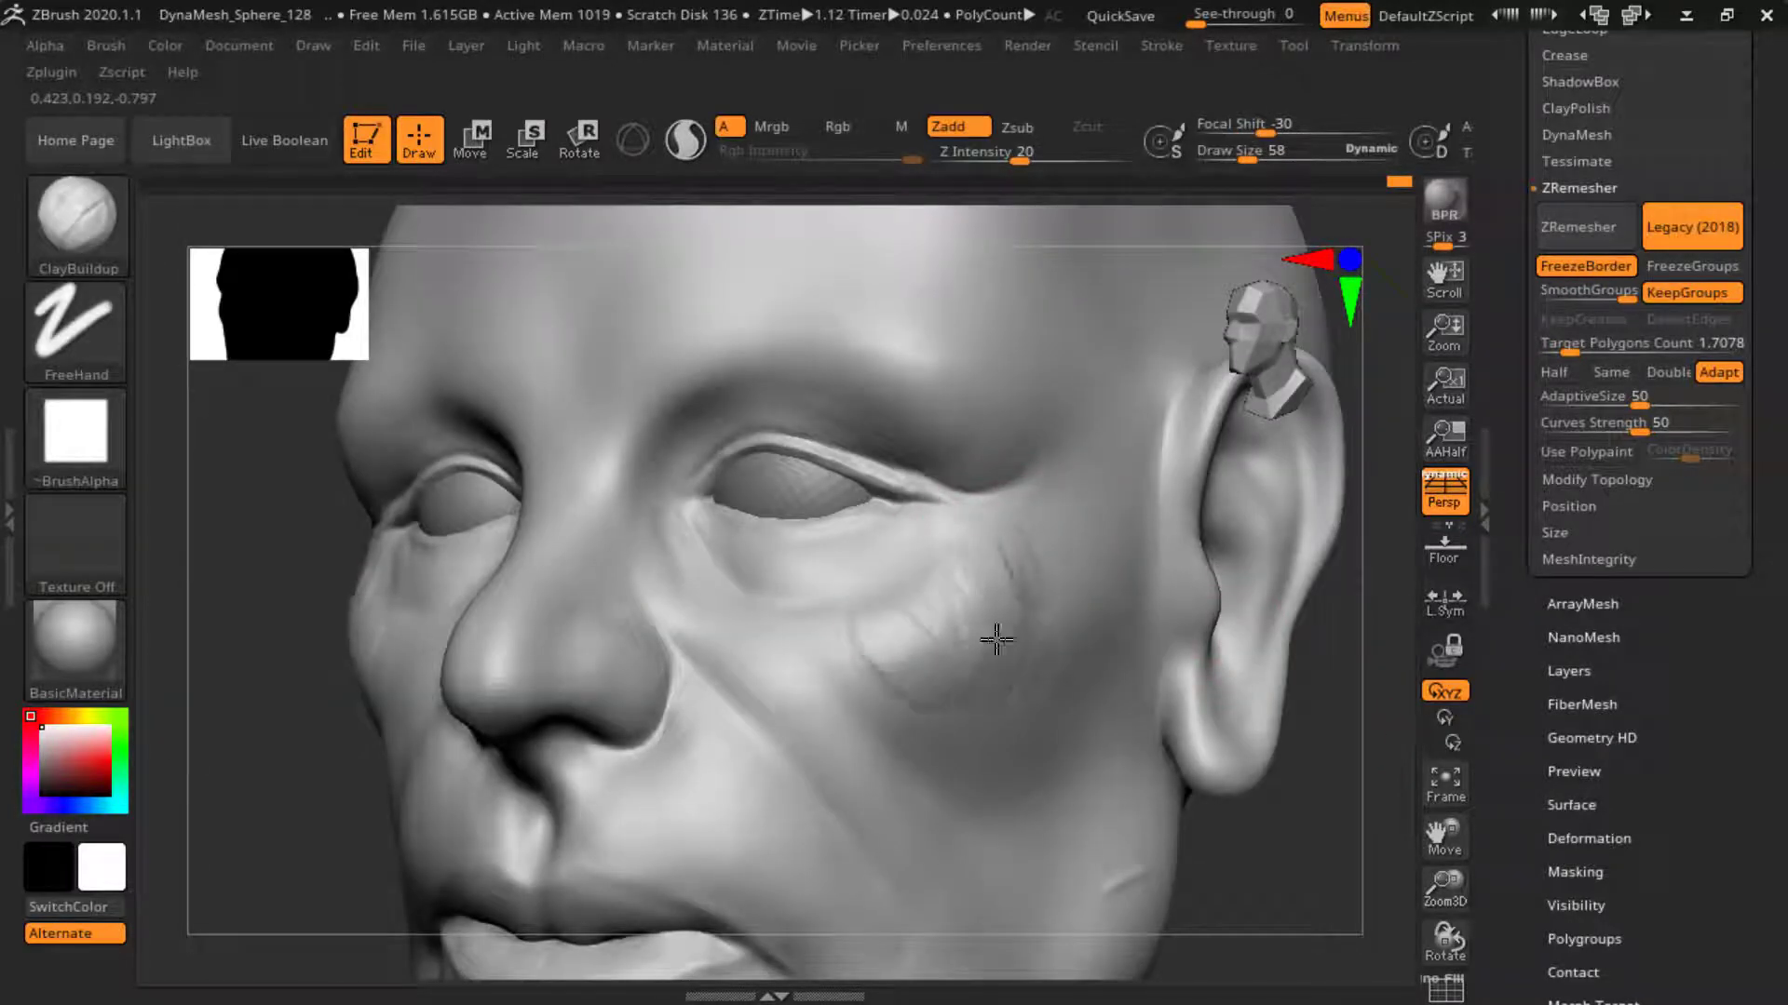
{"action": "left_click_drag", "start_coordinate": [996, 640], "coordinate": [1037, 558], "text": "shift"}
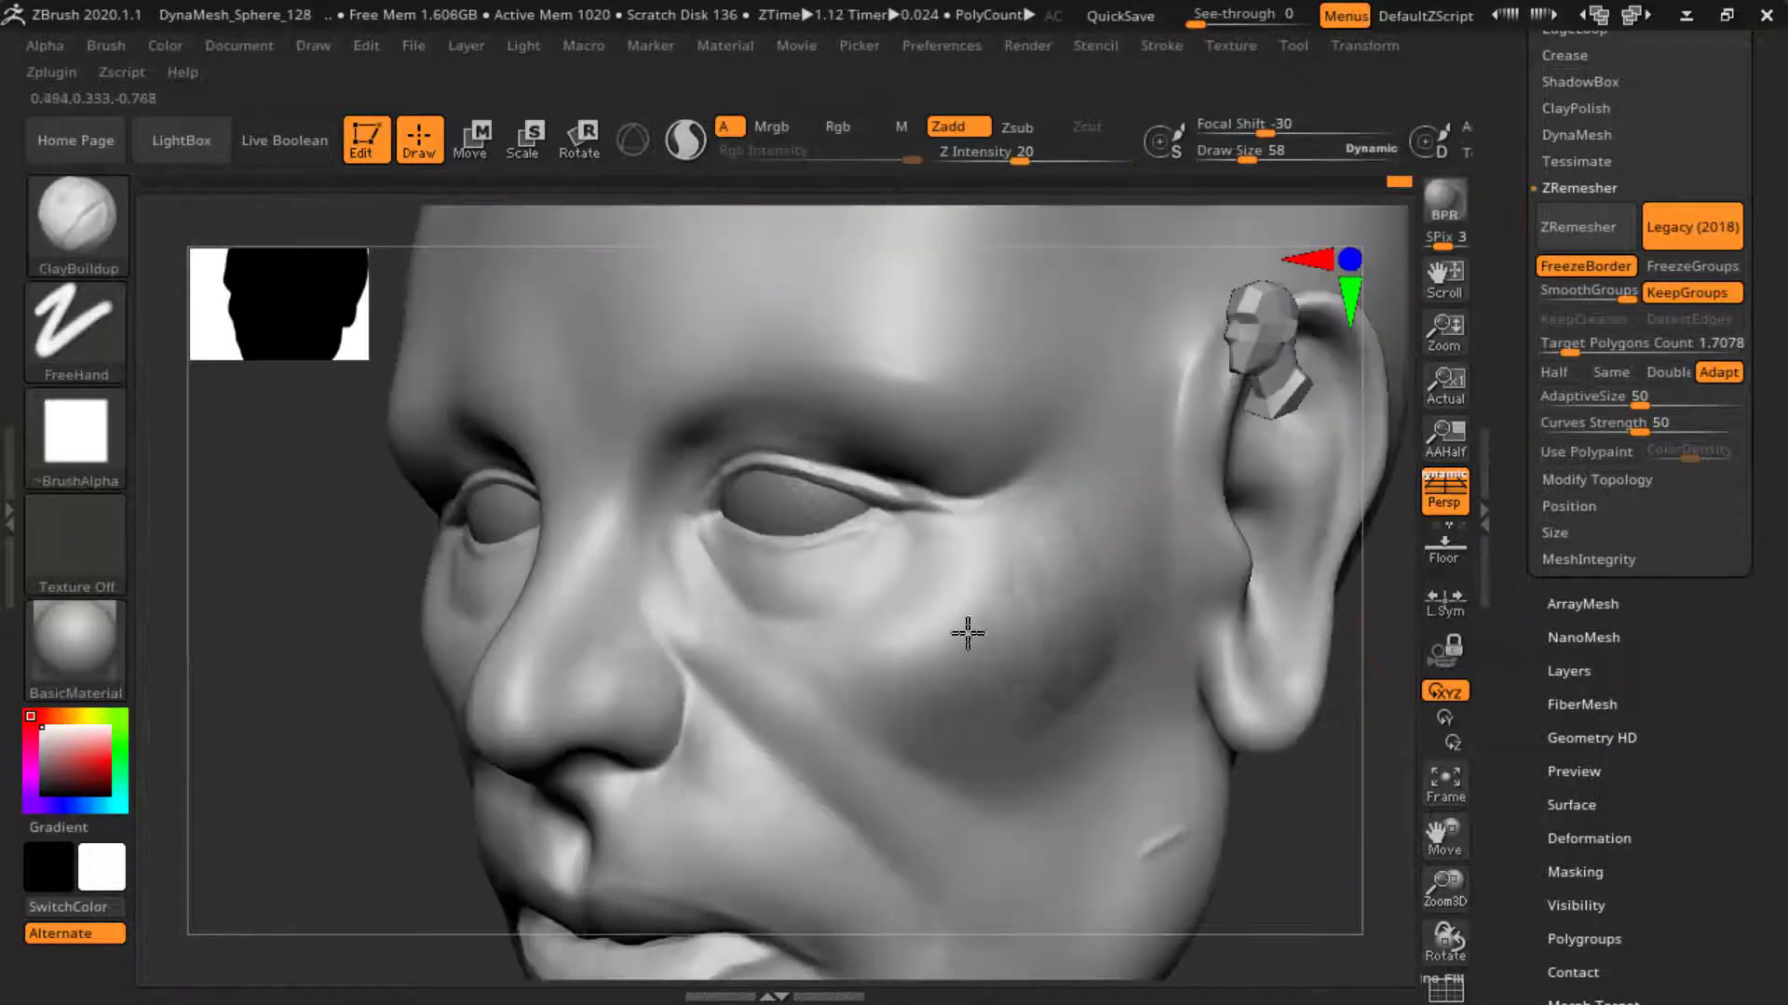
{"action": "left_click_drag", "start_coordinate": [966, 631], "coordinate": [1103, 596], "text": "shift"}
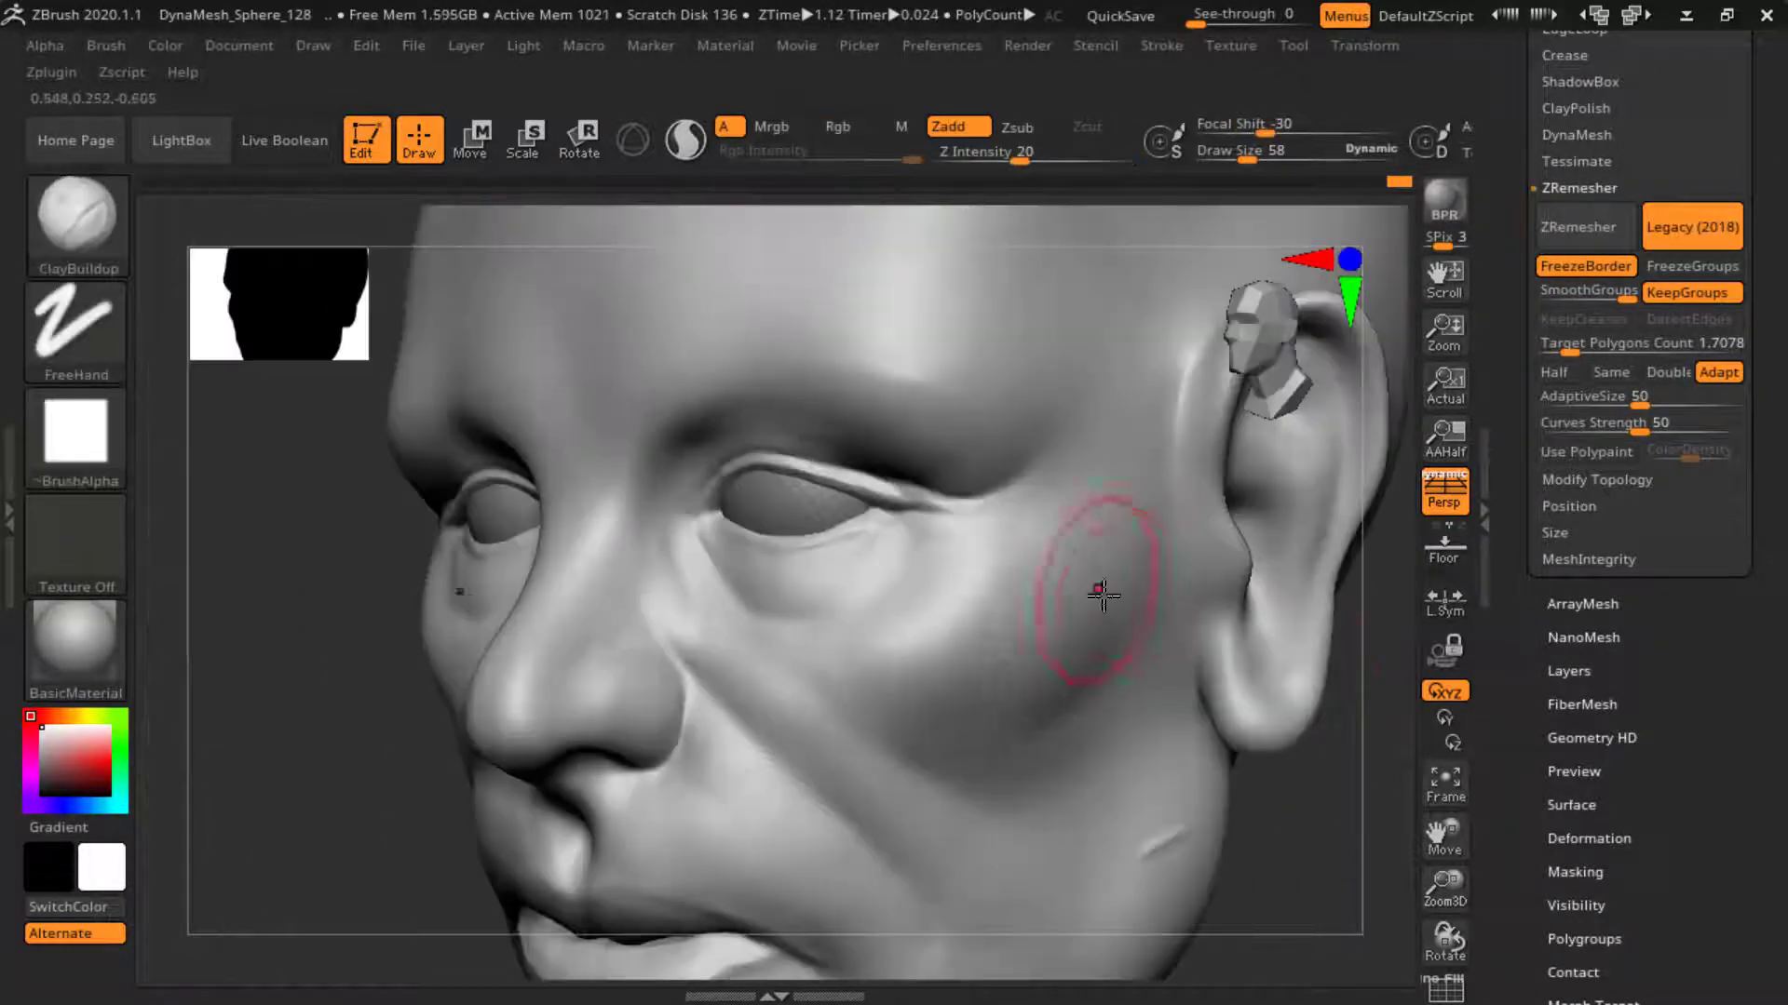
{"action": "mouse_move", "coordinate": [810, 677]}
{"action": "right_mouse_down", "text": "shift"}
{"action": "mouse_move", "coordinate": [618, 527]}
{"action": "mouse_move", "coordinate": [545, 559]}
{"action": "right_mouse_up", "text": "shift"}
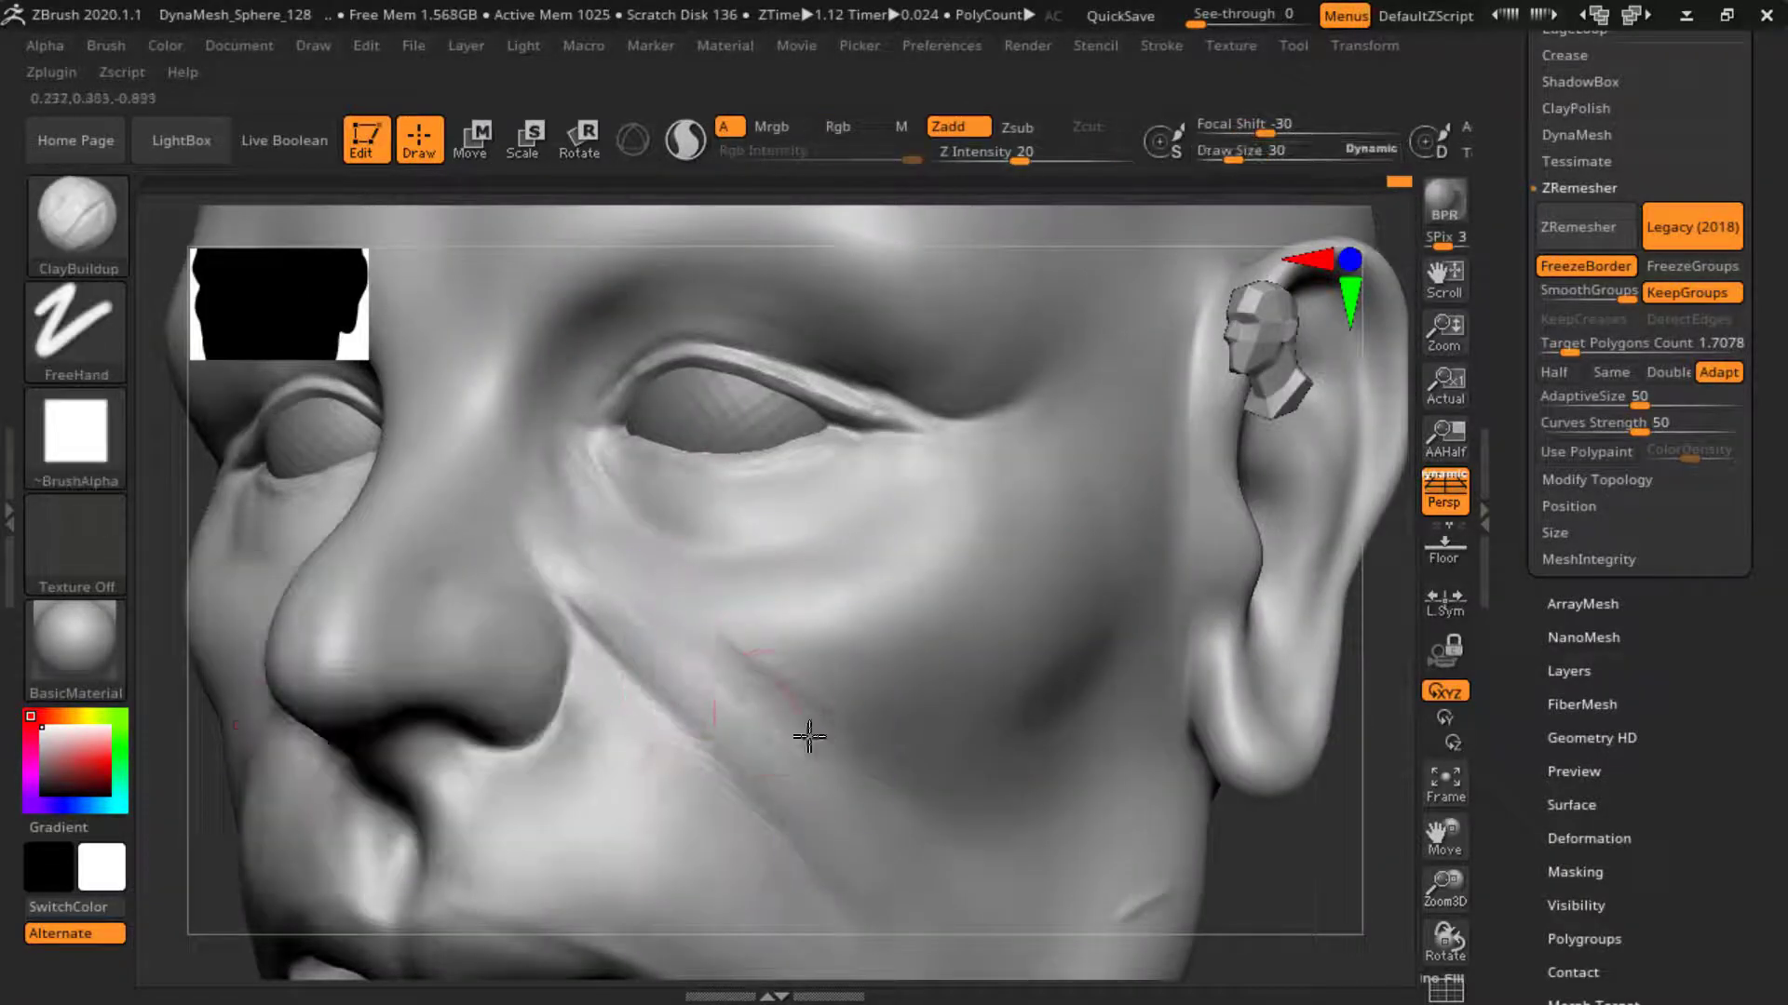
{"action": "mouse_move", "coordinate": [894, 790]}
{"action": "right_mouse_down", "text": "shift"}
{"action": "mouse_move", "coordinate": [1226, 679]}
{"action": "mouse_move", "coordinate": [1217, 378]}
{"action": "right_mouse_up", "text": "shift"}
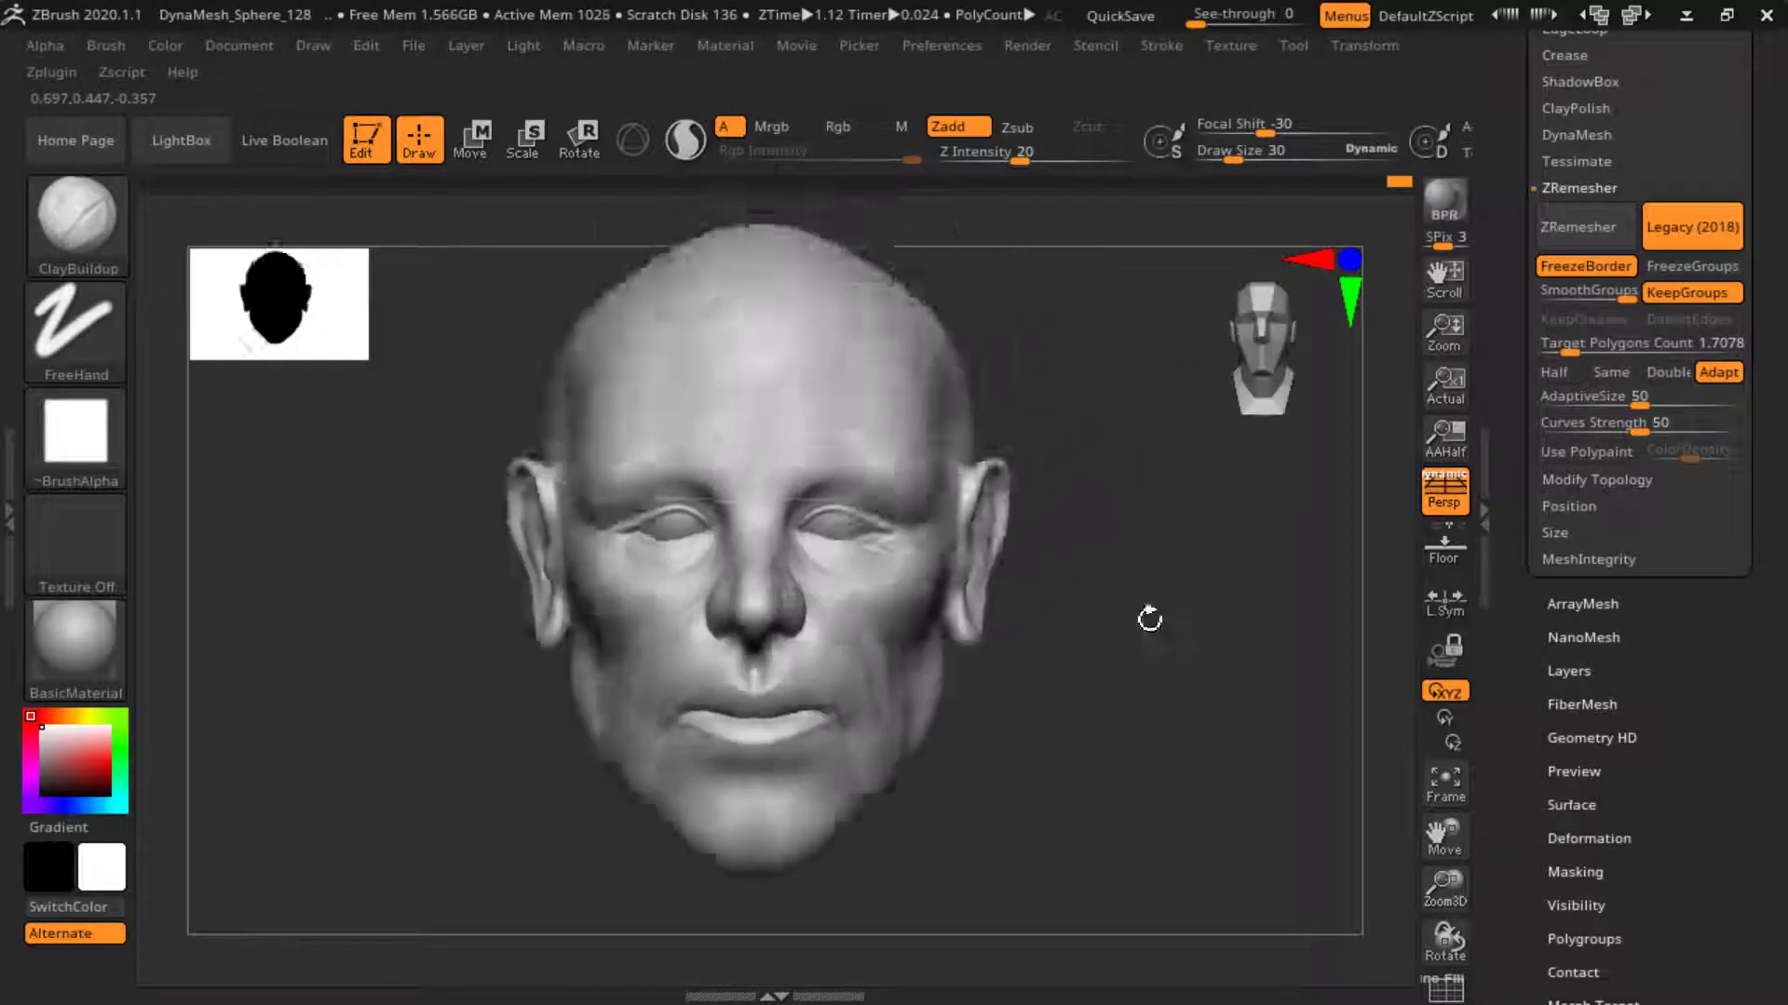
- Select DamStandard and return to an exact front view of the face
{"action": "mouse_move", "coordinate": [1149, 618]}
{"action": "right_mouse_down", "text": "alt"}
{"action": "mouse_move", "coordinate": [1197, 651]}
{"action": "mouse_move", "coordinate": [251, 359]}
{"action": "right_mouse_up", "text": "alt"}
{"action": "key", "text": "b"}
{"action": "key", "text": "d"}
{"action": "key", "text": "s"}
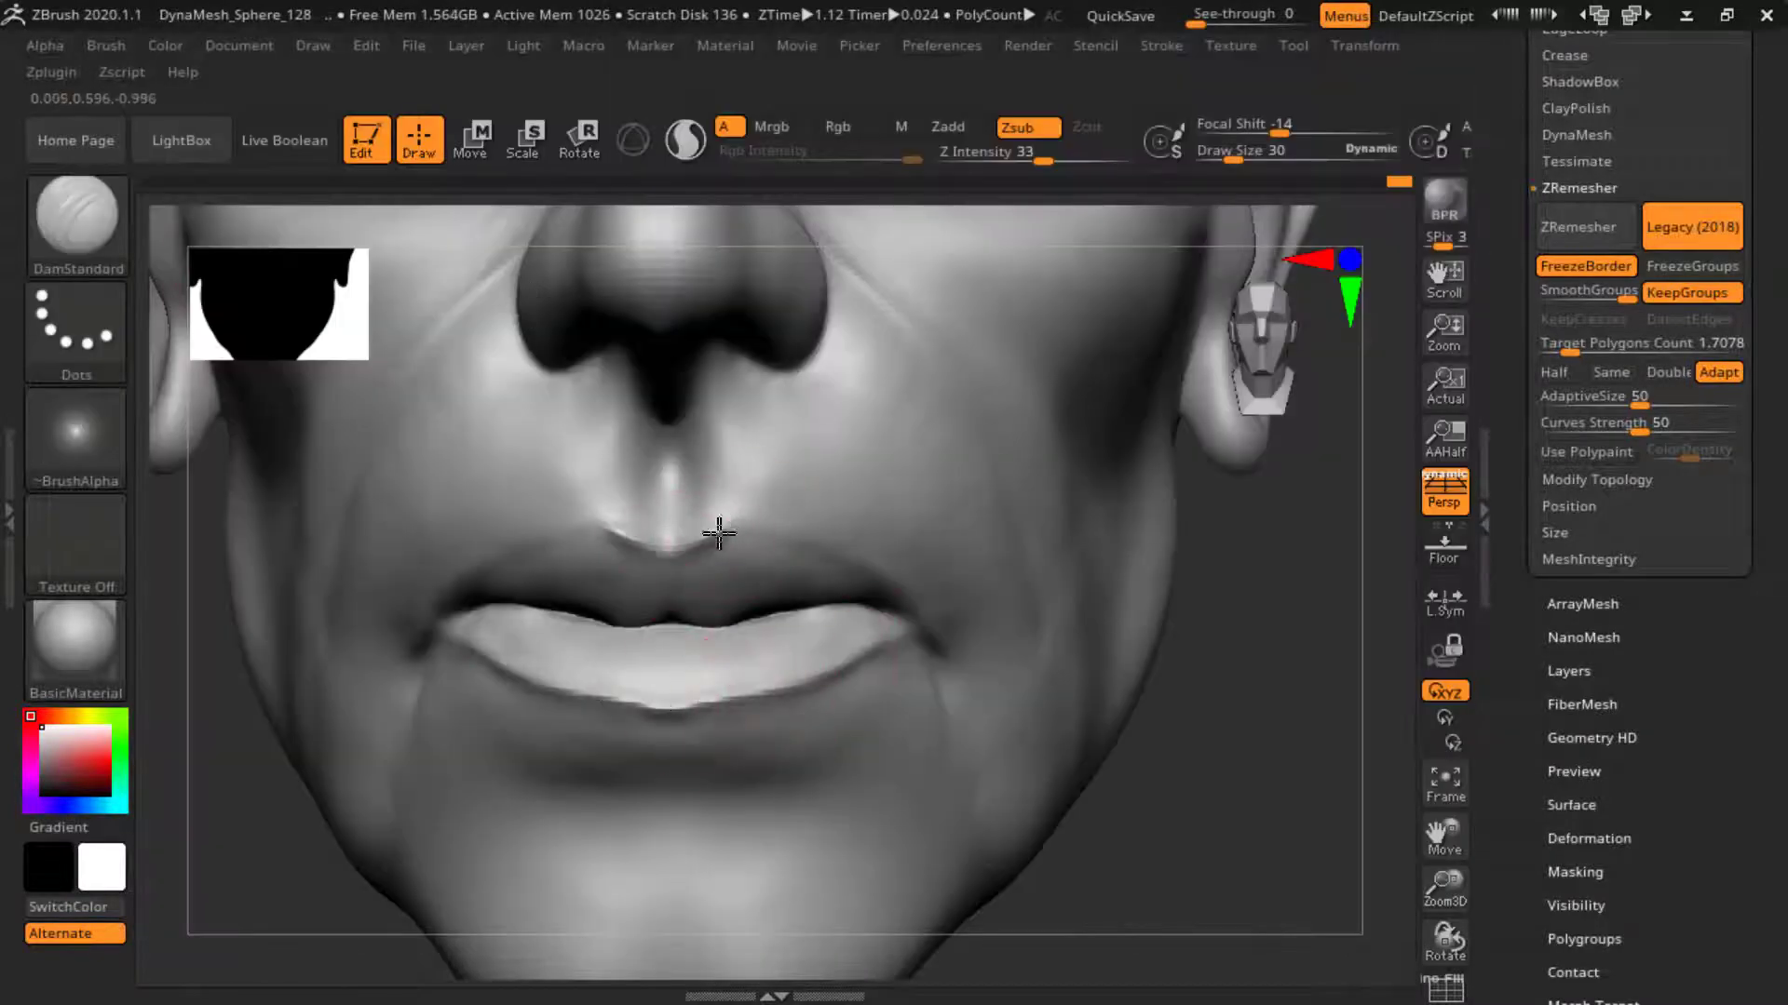
{"action": "mouse_move", "coordinate": [969, 606]}
{"action": "right_mouse_down"}
{"action": "mouse_move", "coordinate": [698, 395]}
{"action": "mouse_move", "coordinate": [1330, 377]}
{"action": "mouse_move", "coordinate": [969, 705]}
{"action": "right_mouse_up"}
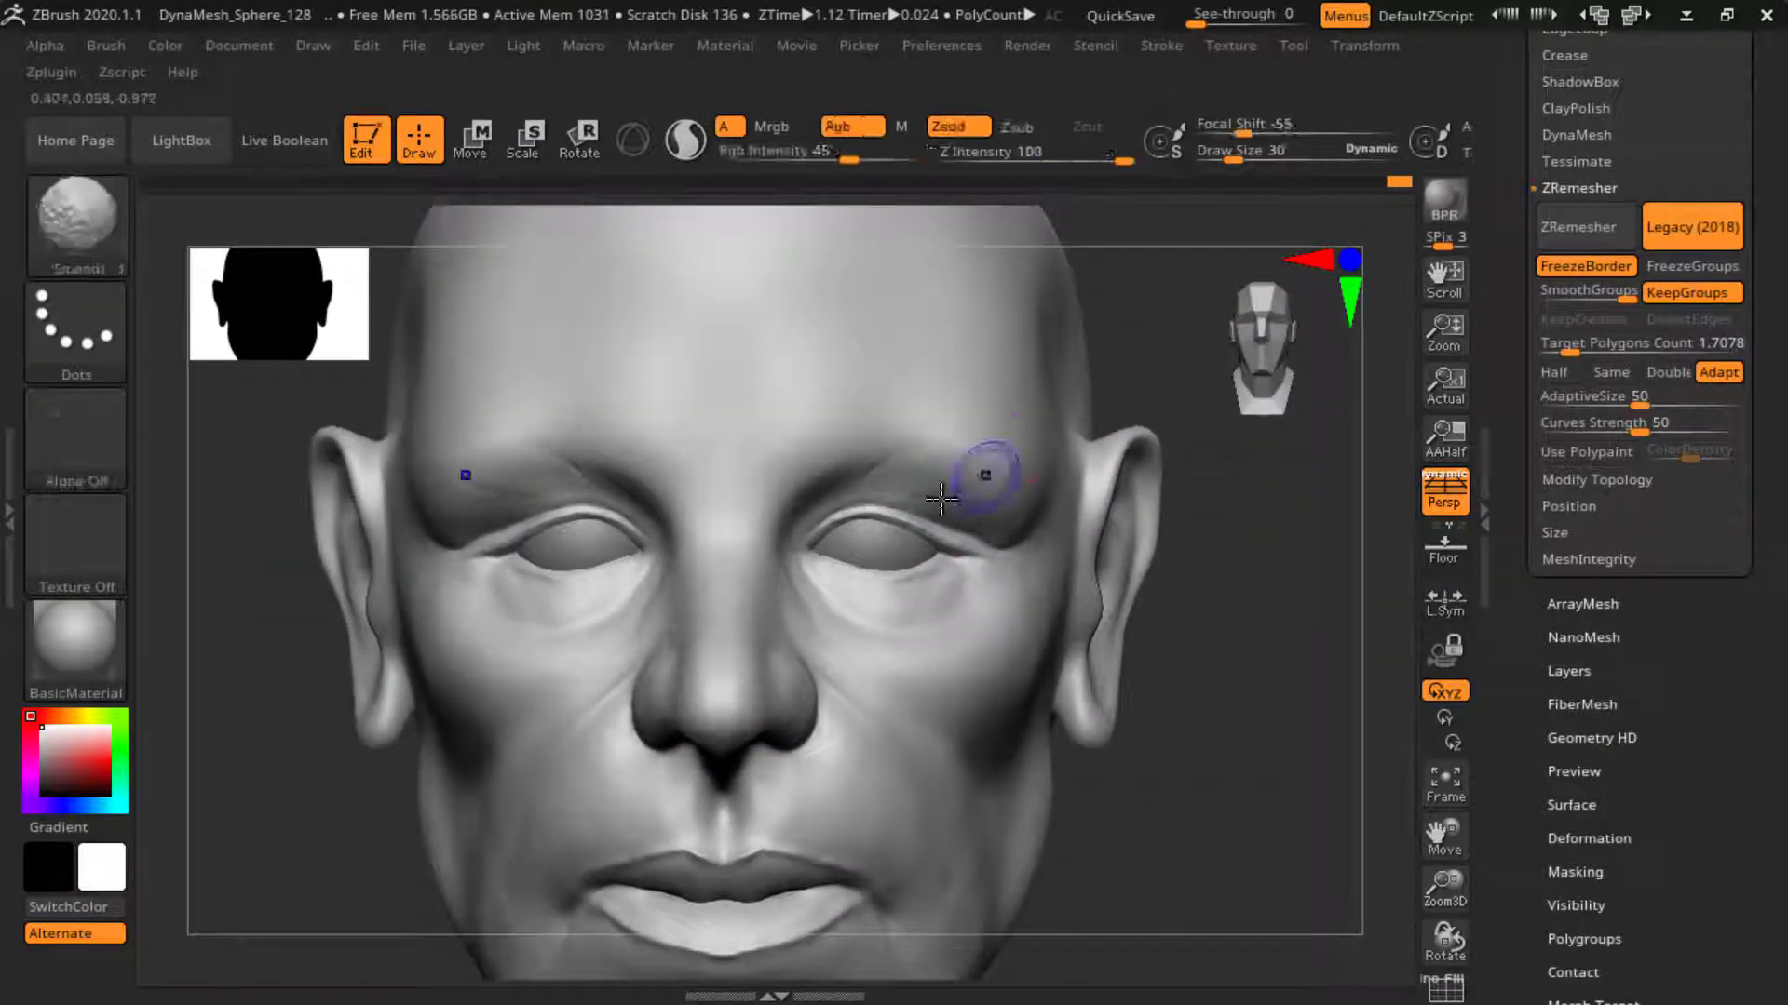
{"action": "mouse_move", "coordinate": [949, 471]}
{"action": "right_mouse_down"}
{"action": "mouse_move", "coordinate": [770, 539]}
{"action": "mouse_move", "coordinate": [1295, 579]}
{"action": "mouse_move", "coordinate": [746, 540]}
{"action": "mouse_move", "coordinate": [710, 482]}
{"action": "right_mouse_up"}
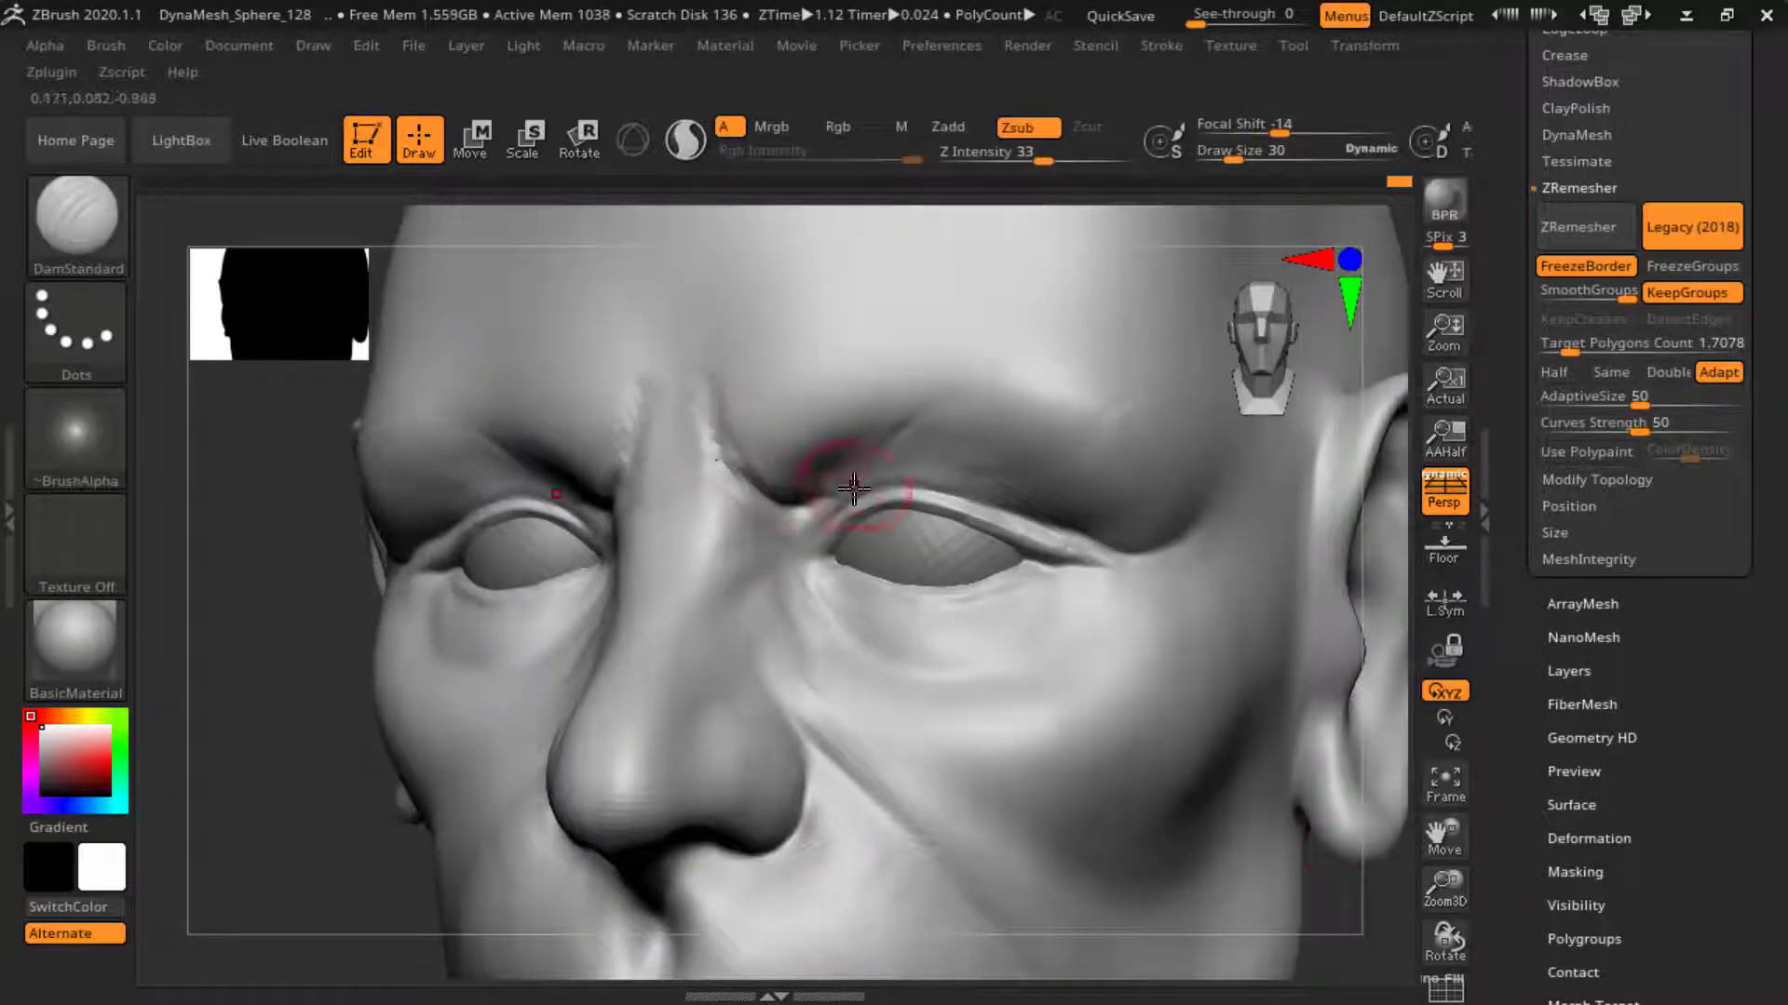
- Deepen the creases between the brows with ClayBuildup, then add and soften vertical forehead ridges
{"action": "key", "text": "b"}
{"action": "key", "text": "c"}
{"action": "key", "text": "b"}
{"action": "right_click_drag", "start_coordinate": [735, 419], "coordinate": [447, 798]}
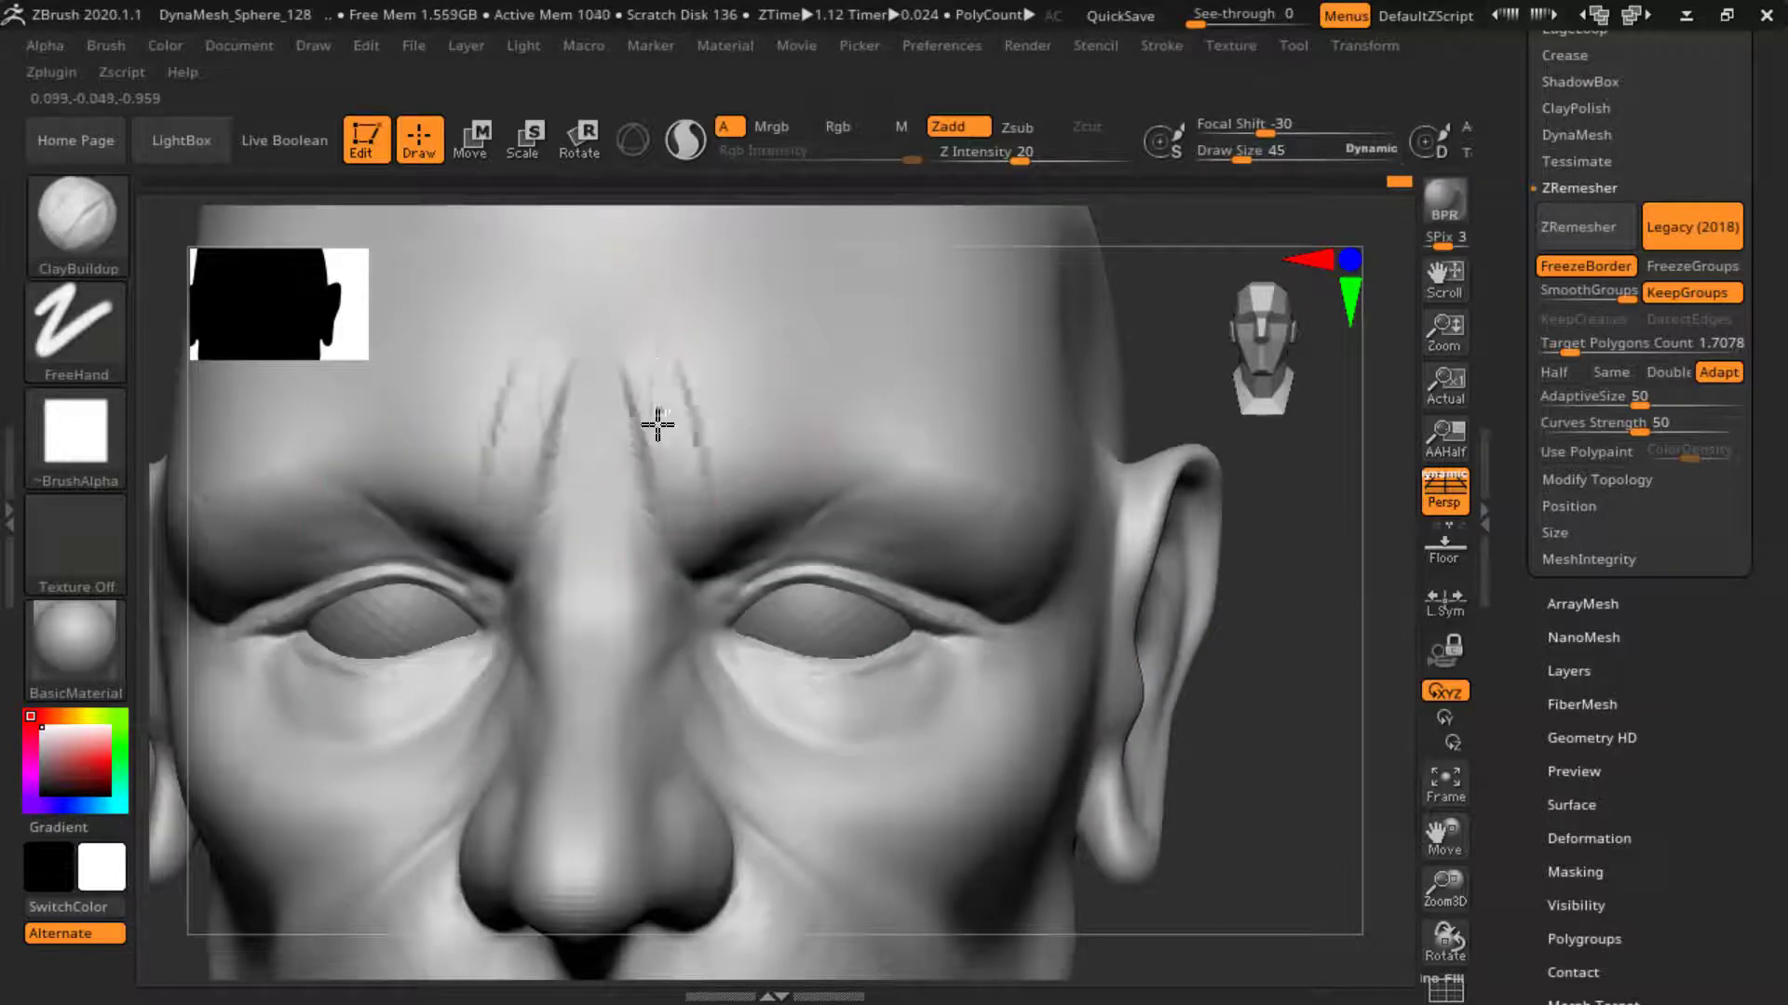
{"action": "left_click_drag", "start_coordinate": [657, 425], "coordinate": [690, 481], "text": "shift"}
{"action": "right_click_drag", "start_coordinate": [736, 378], "coordinate": [782, 495], "text": "ctrl"}
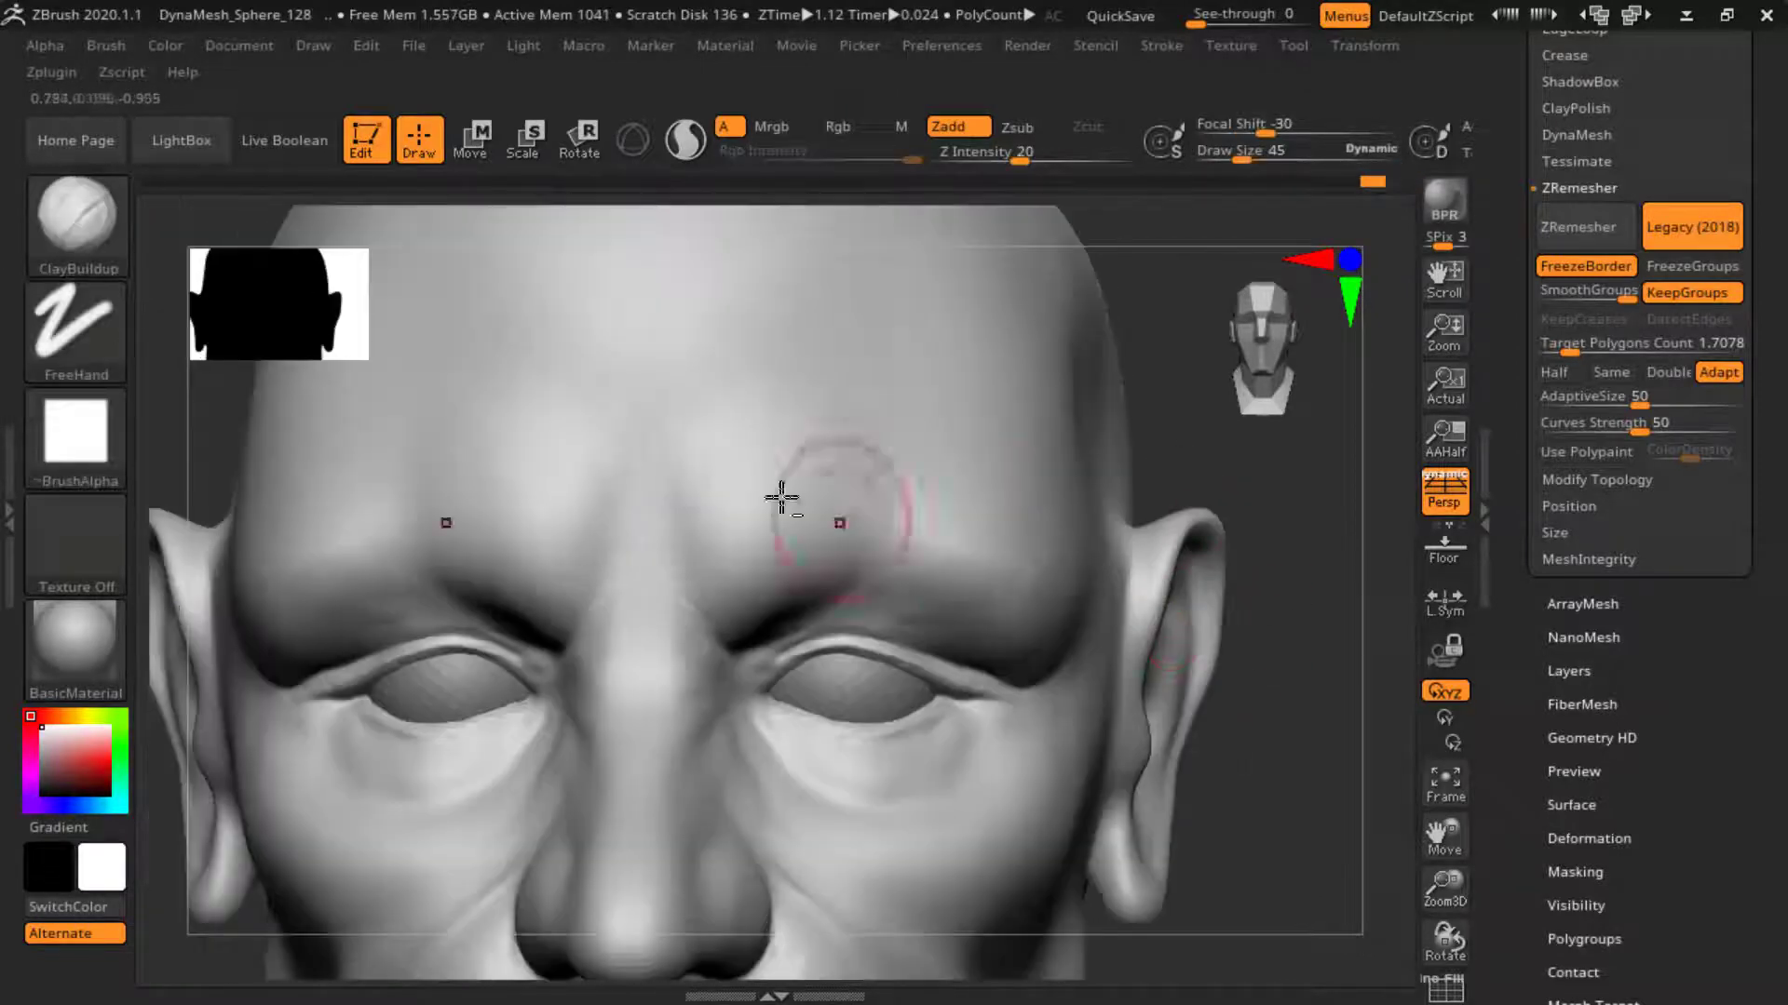
{"action": "left_click_drag", "start_coordinate": [782, 494], "coordinate": [851, 523]}
{"action": "mouse_move", "coordinate": [851, 523]}
{"action": "right_mouse_down"}
{"action": "mouse_move", "coordinate": [971, 495]}
{"action": "mouse_move", "coordinate": [395, 686]}
{"action": "mouse_move", "coordinate": [1214, 507]}
{"action": "right_mouse_up"}
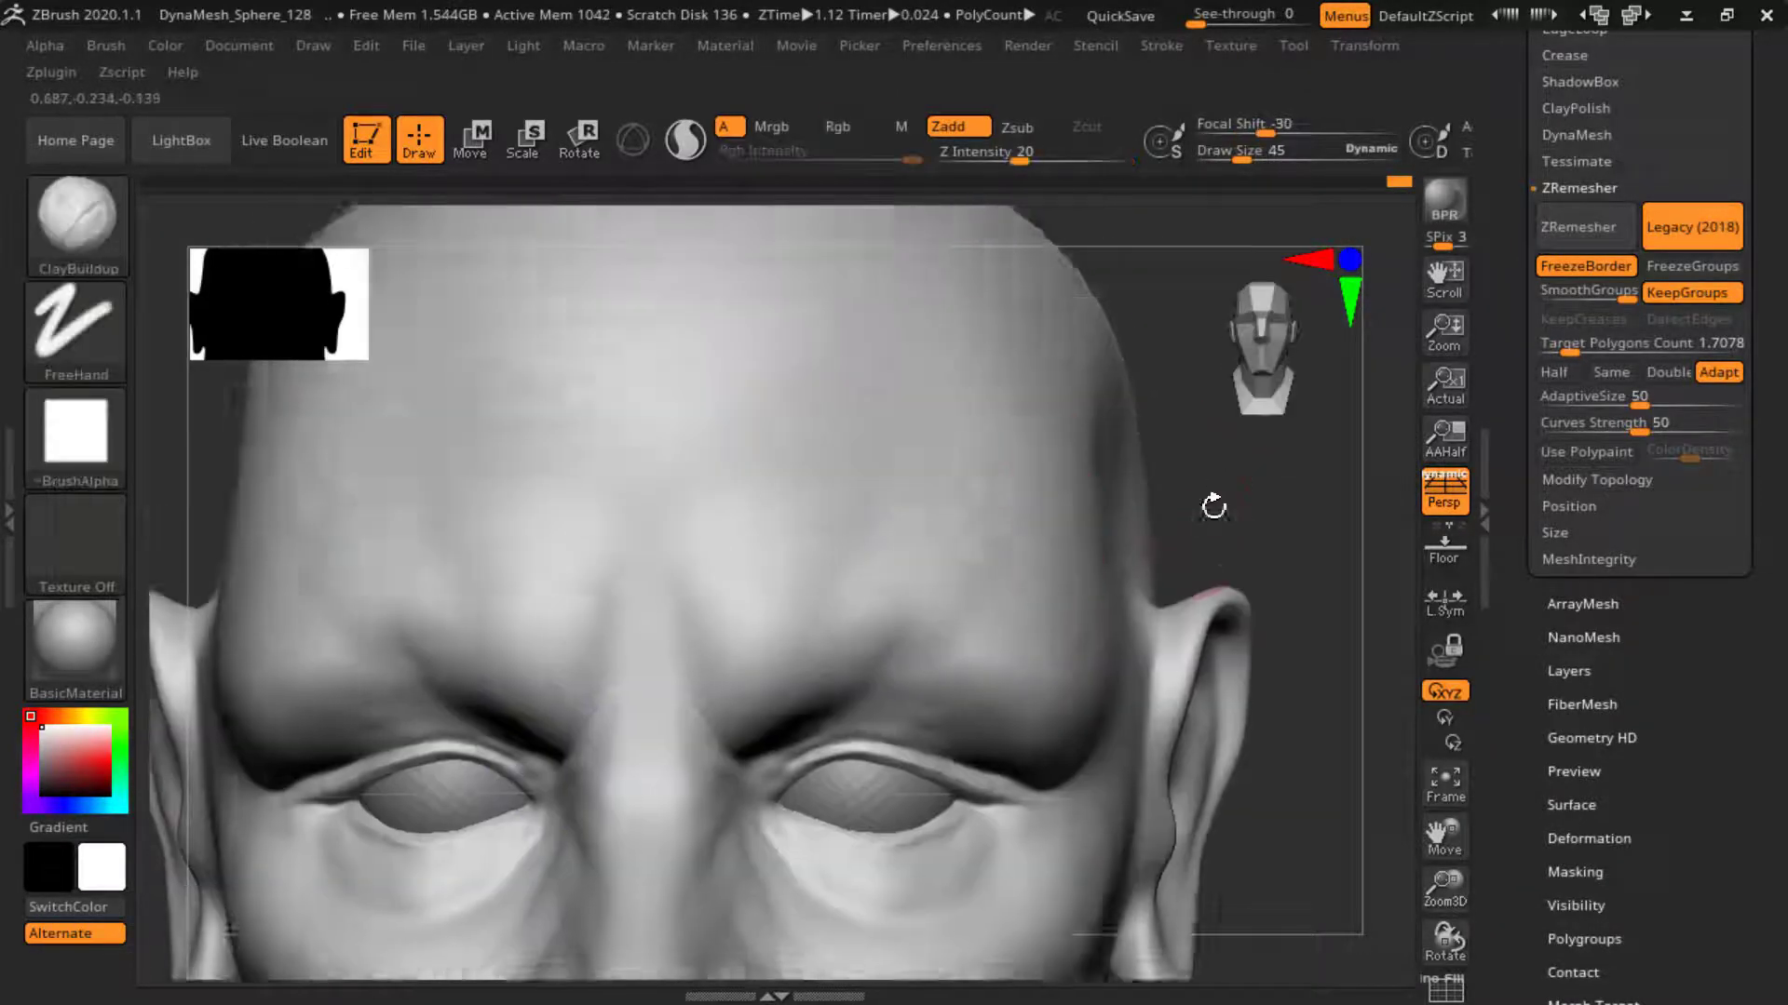
{"action": "left_click_drag", "start_coordinate": [667, 503], "coordinate": [794, 379]}
{"action": "mouse_move", "coordinate": [794, 379]}
{"action": "right_mouse_down", "text": "shift"}
{"action": "mouse_move", "coordinate": [780, 445]}
{"action": "mouse_move", "coordinate": [758, 422]}
{"action": "right_mouse_up", "text": "shift"}
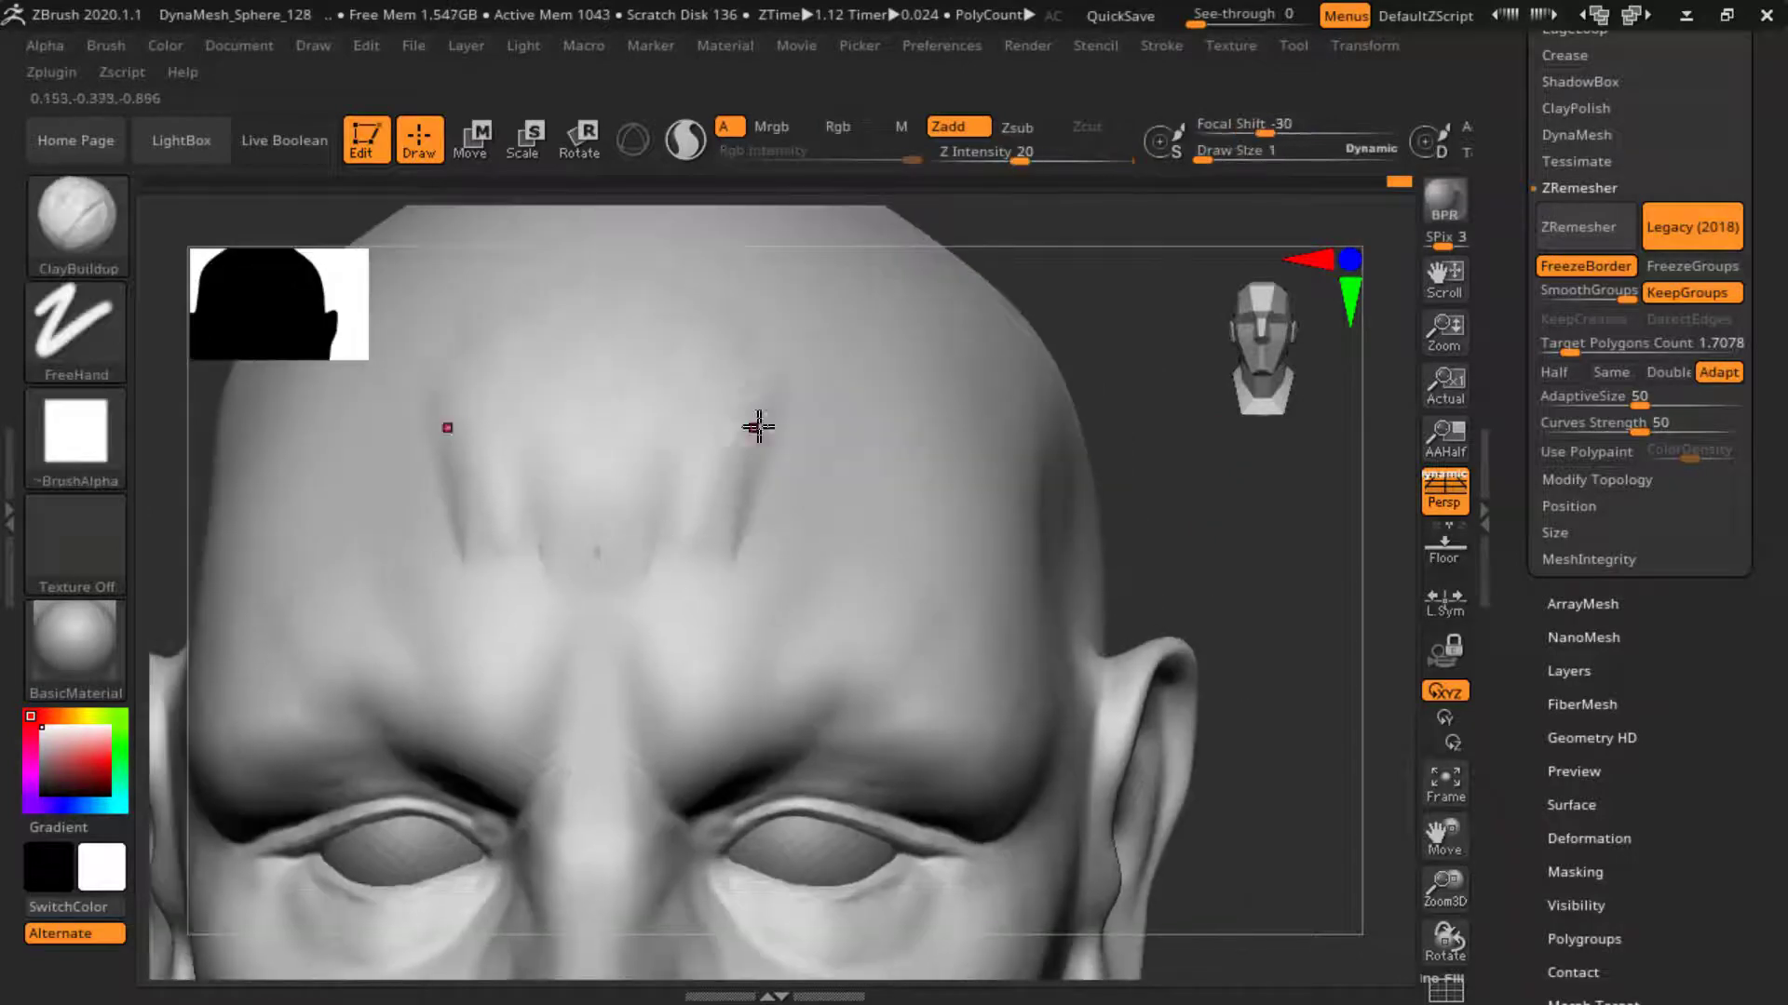
{"action": "left_click_drag", "start_coordinate": [757, 423], "coordinate": [686, 411], "text": "shift"}
{"action": "mouse_move", "coordinate": [686, 411]}
{"action": "right_mouse_down", "text": "ctrl"}
{"action": "mouse_move", "coordinate": [1130, 518]}
{"action": "mouse_move", "coordinate": [1177, 451]}
{"action": "right_mouse_up", "text": "ctrl"}
{"action": "key", "text": "space"}
- Carve a first horizontal crease across the forehead with DamStandard
{"action": "left_click_drag", "start_coordinate": [1178, 451], "coordinate": [1150, 451]}
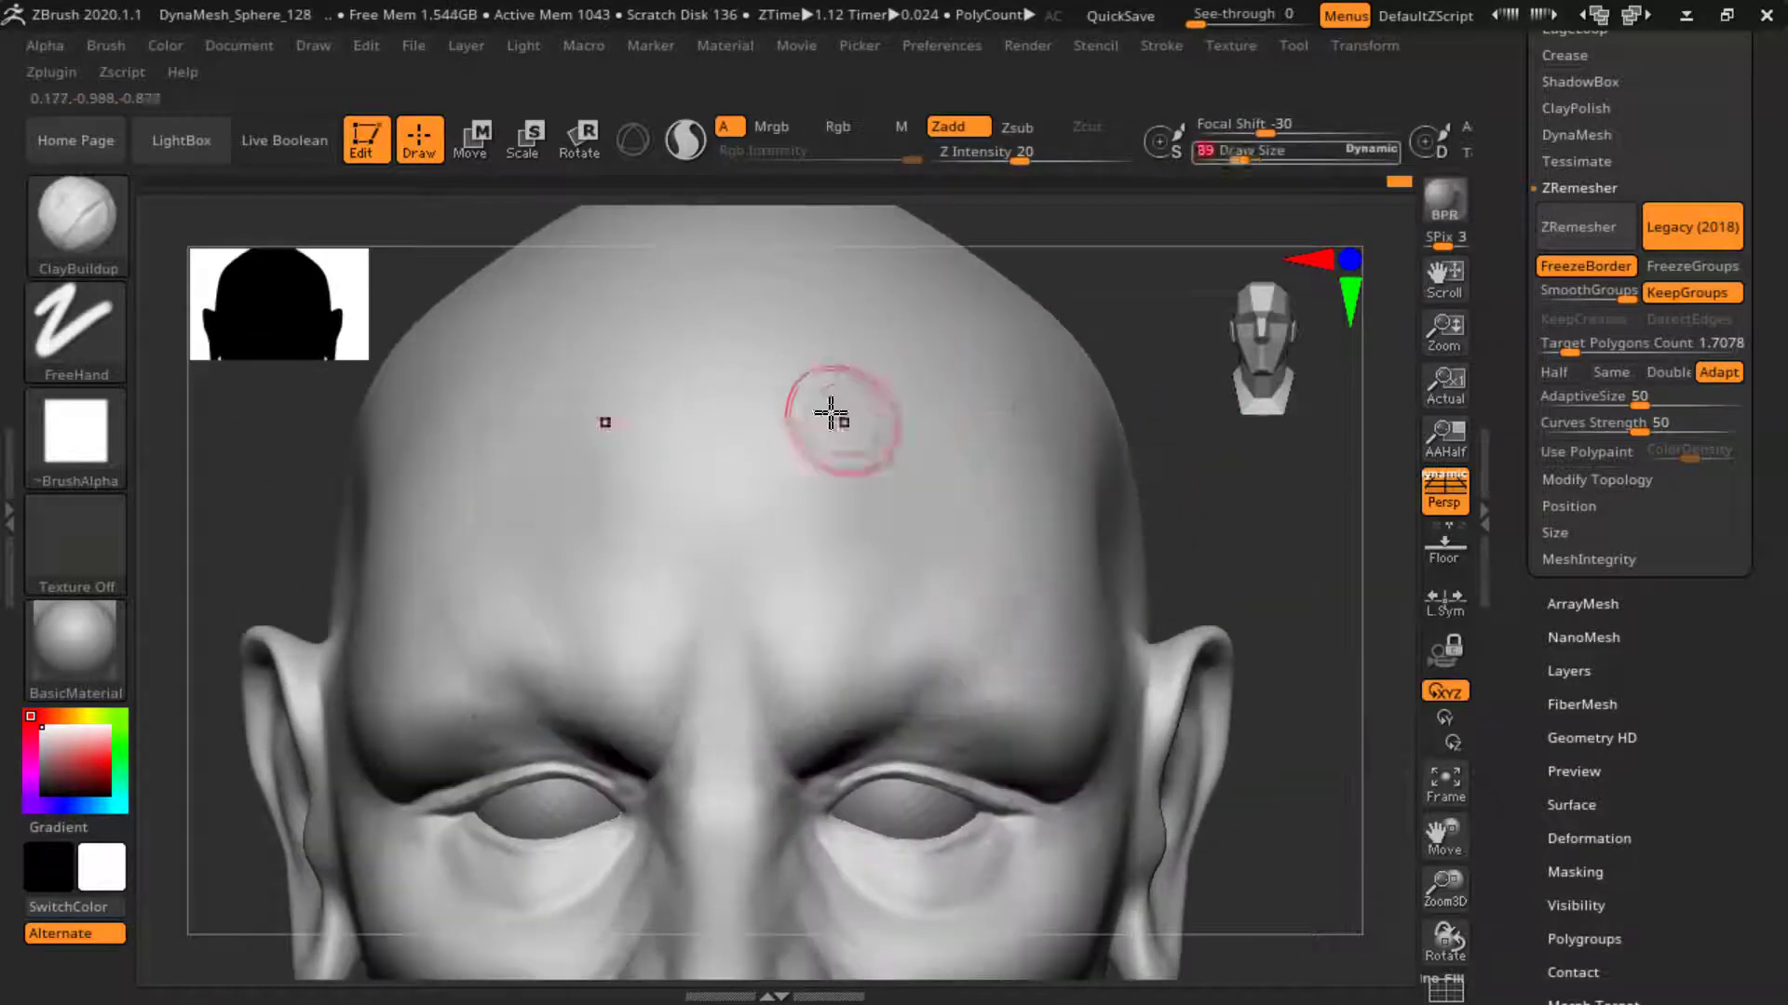
{"action": "key", "text": "b"}
{"action": "key", "text": "d"}
{"action": "key", "text": "s"}
{"action": "right_click_drag", "start_coordinate": [830, 411], "coordinate": [598, 230], "text": "ctrl"}
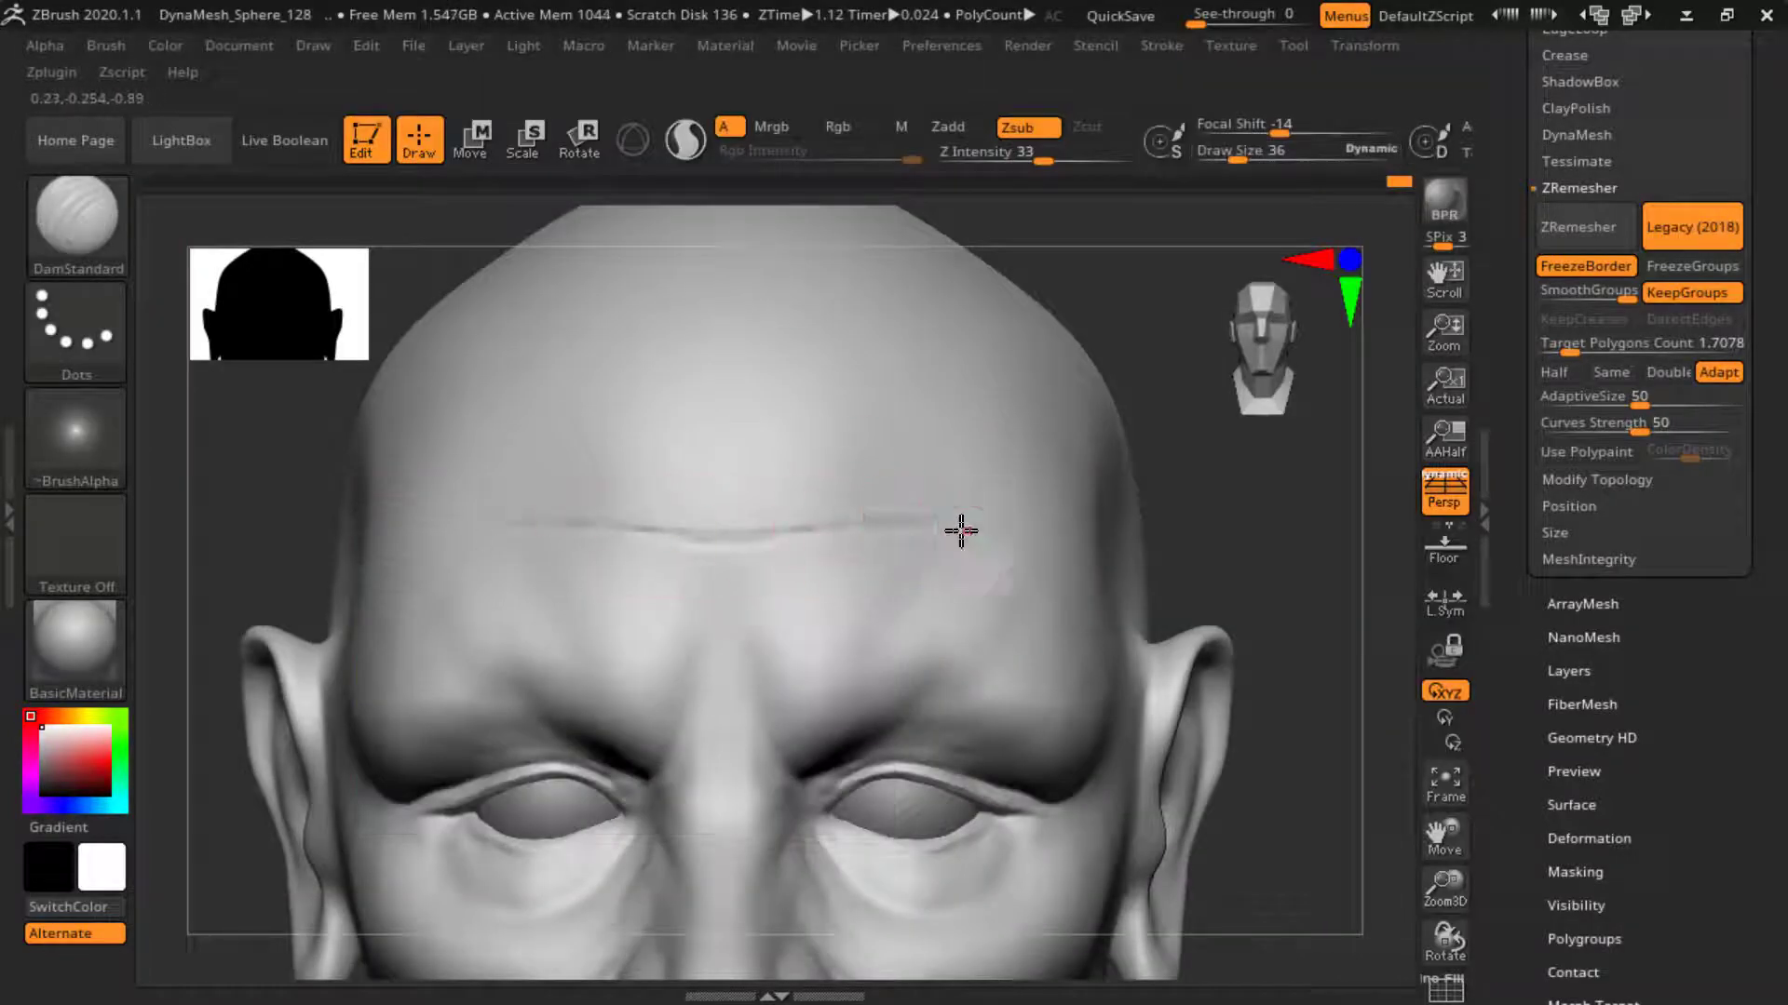
{"action": "left_click_drag", "start_coordinate": [619, 459], "coordinate": [907, 470]}
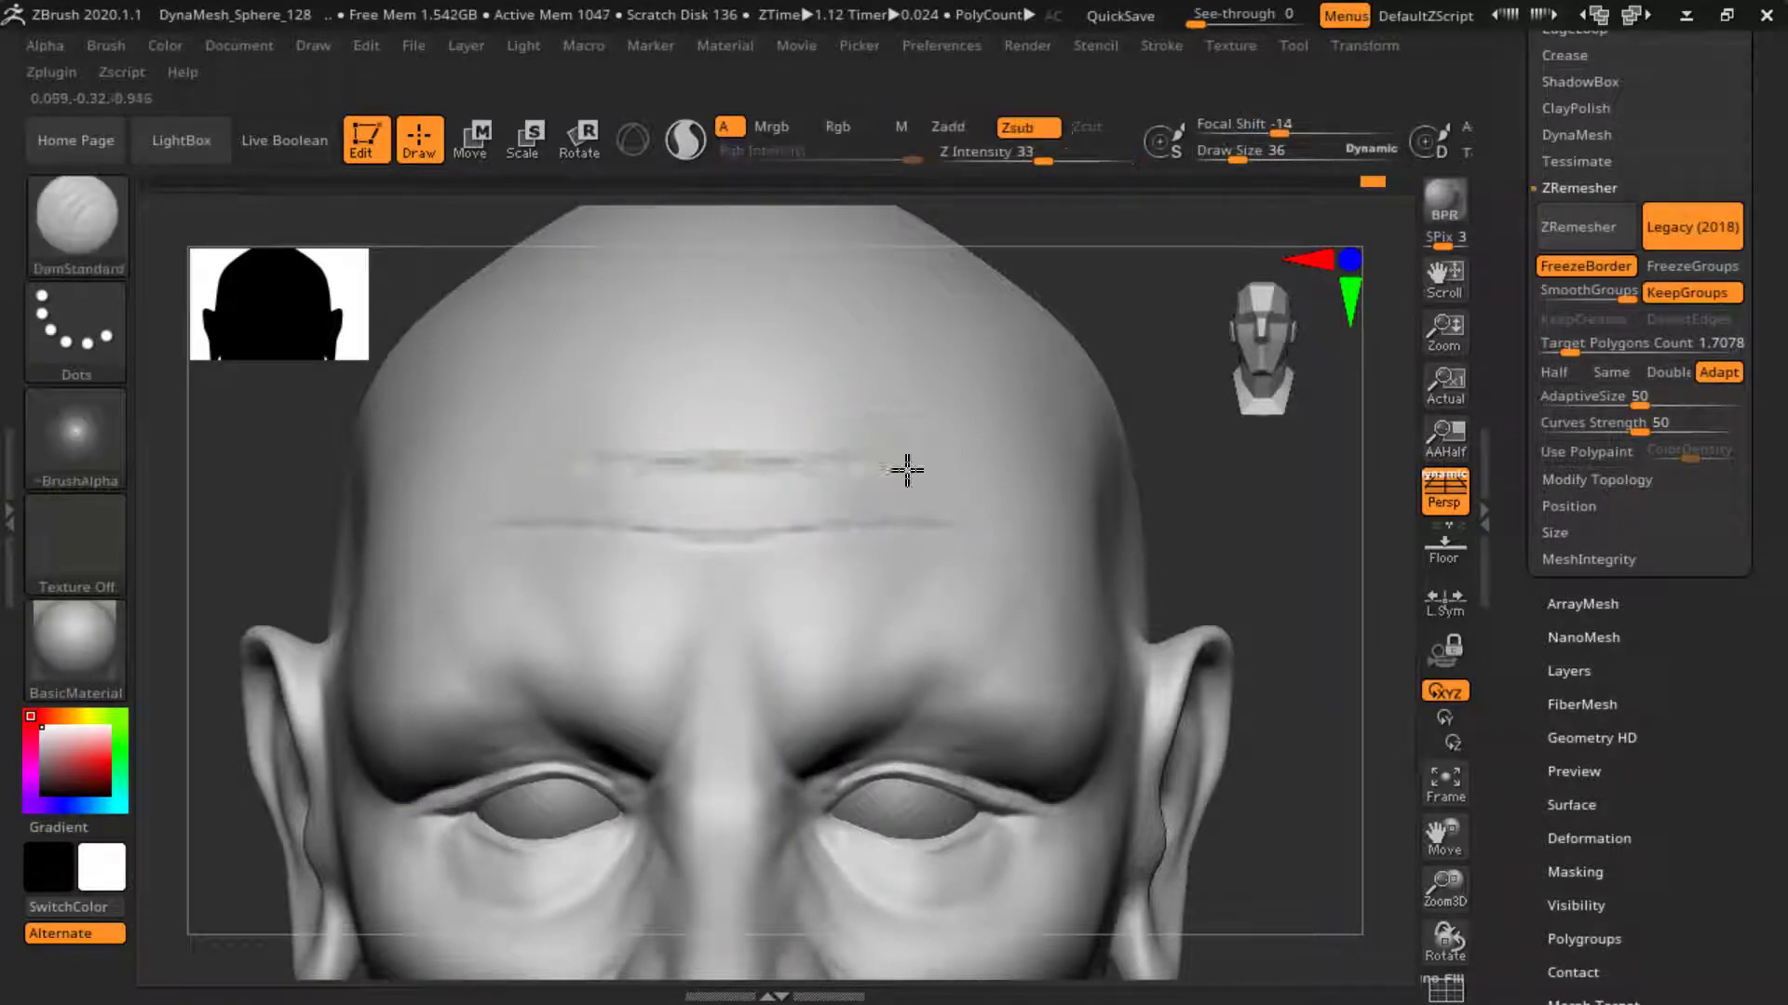
- Puff up the skin between creases with Inflat and soften them at Z Intensity 30
{"action": "right_click_drag", "start_coordinate": [842, 481], "coordinate": [1241, 531]}
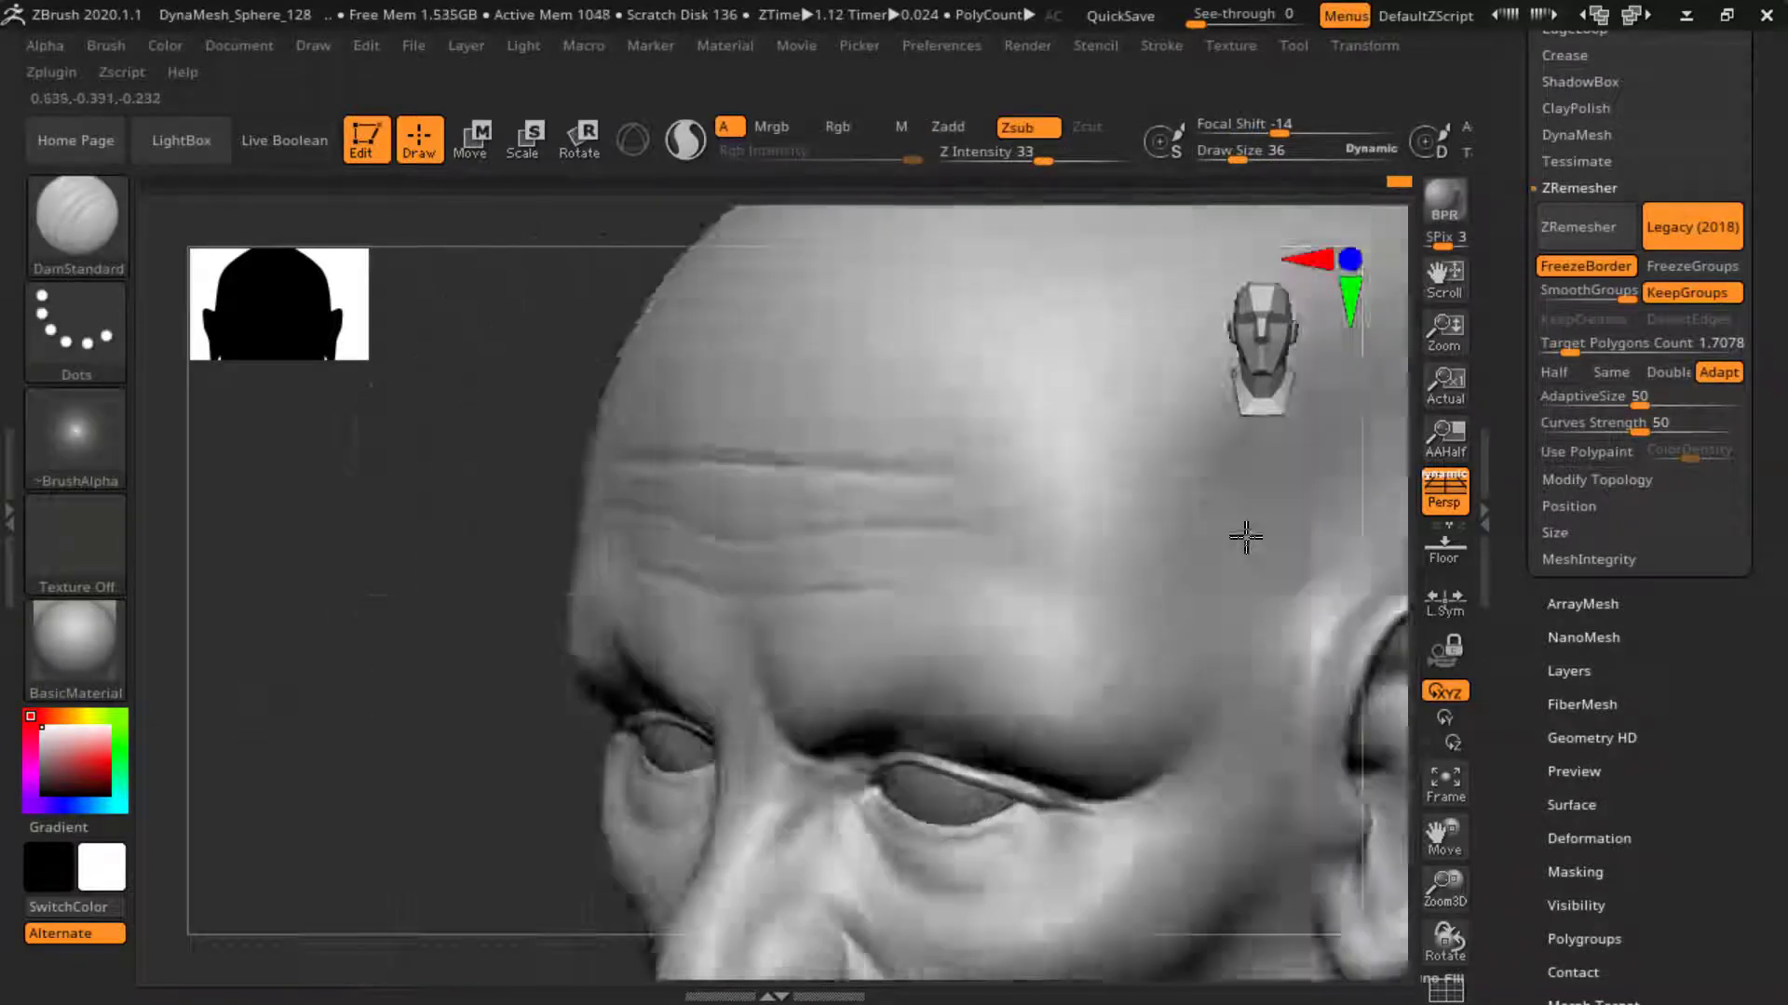
{"action": "key", "text": "b"}
{"action": "key", "text": "i"}
{"action": "key", "text": "n"}
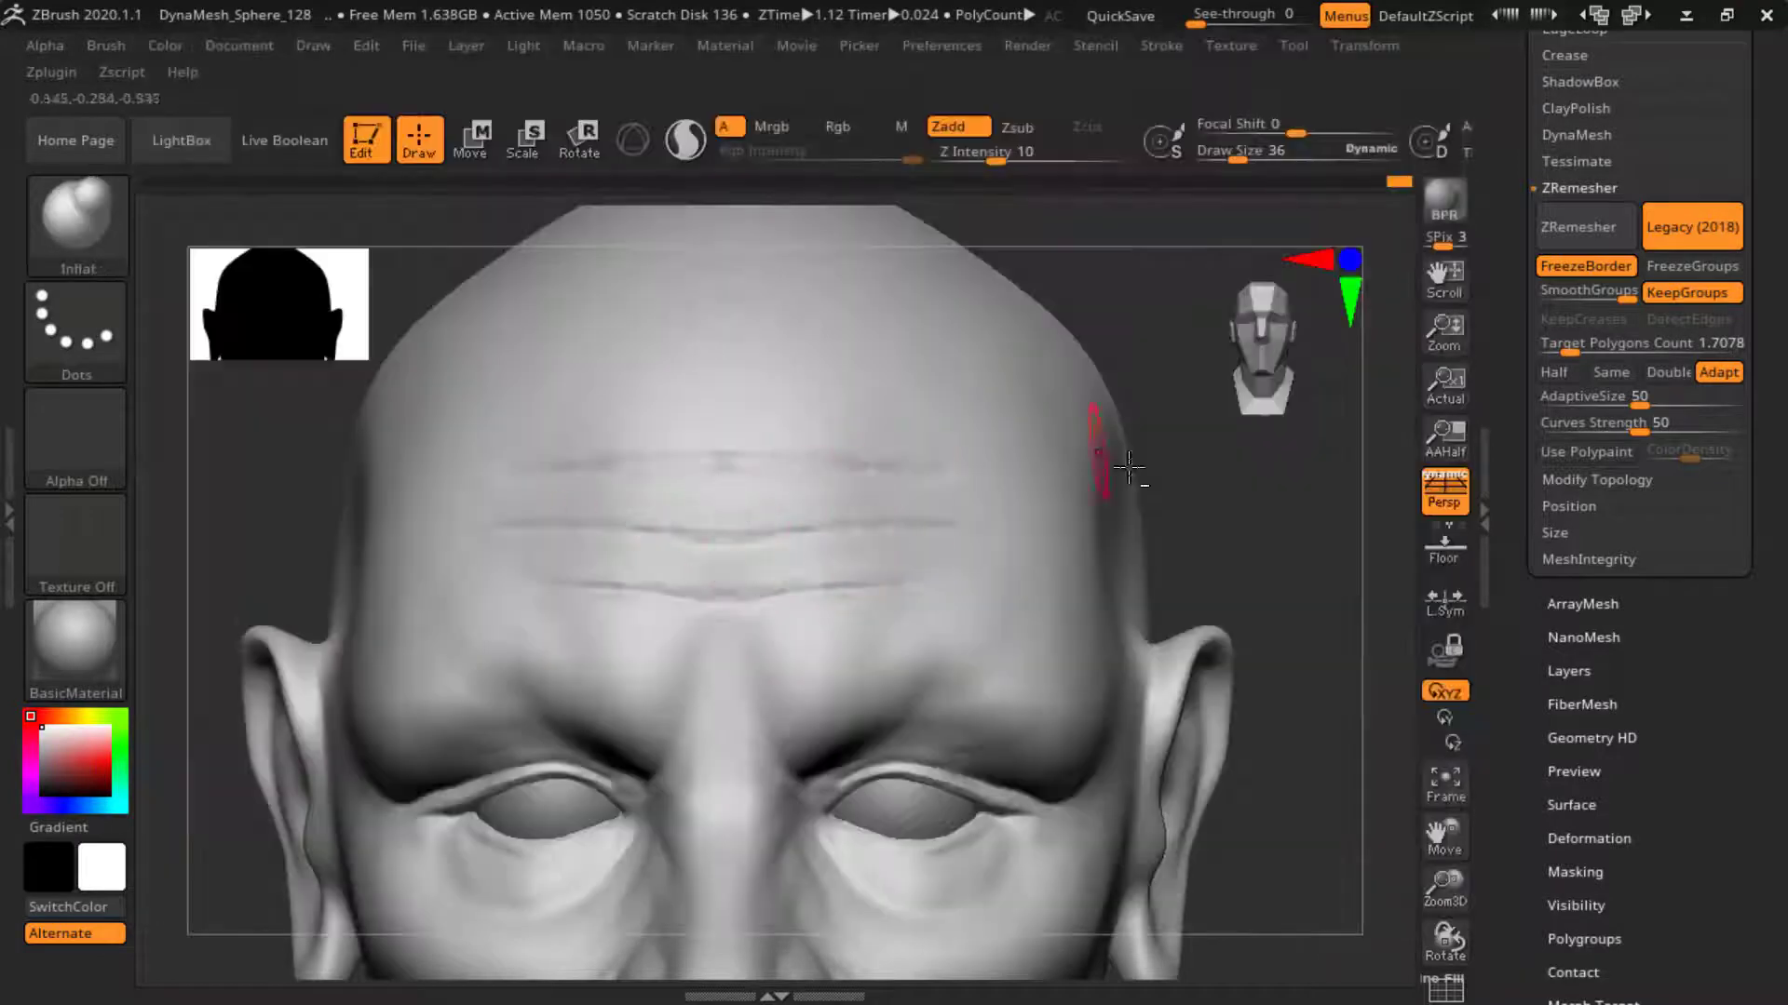
{"action": "key", "text": "space"}
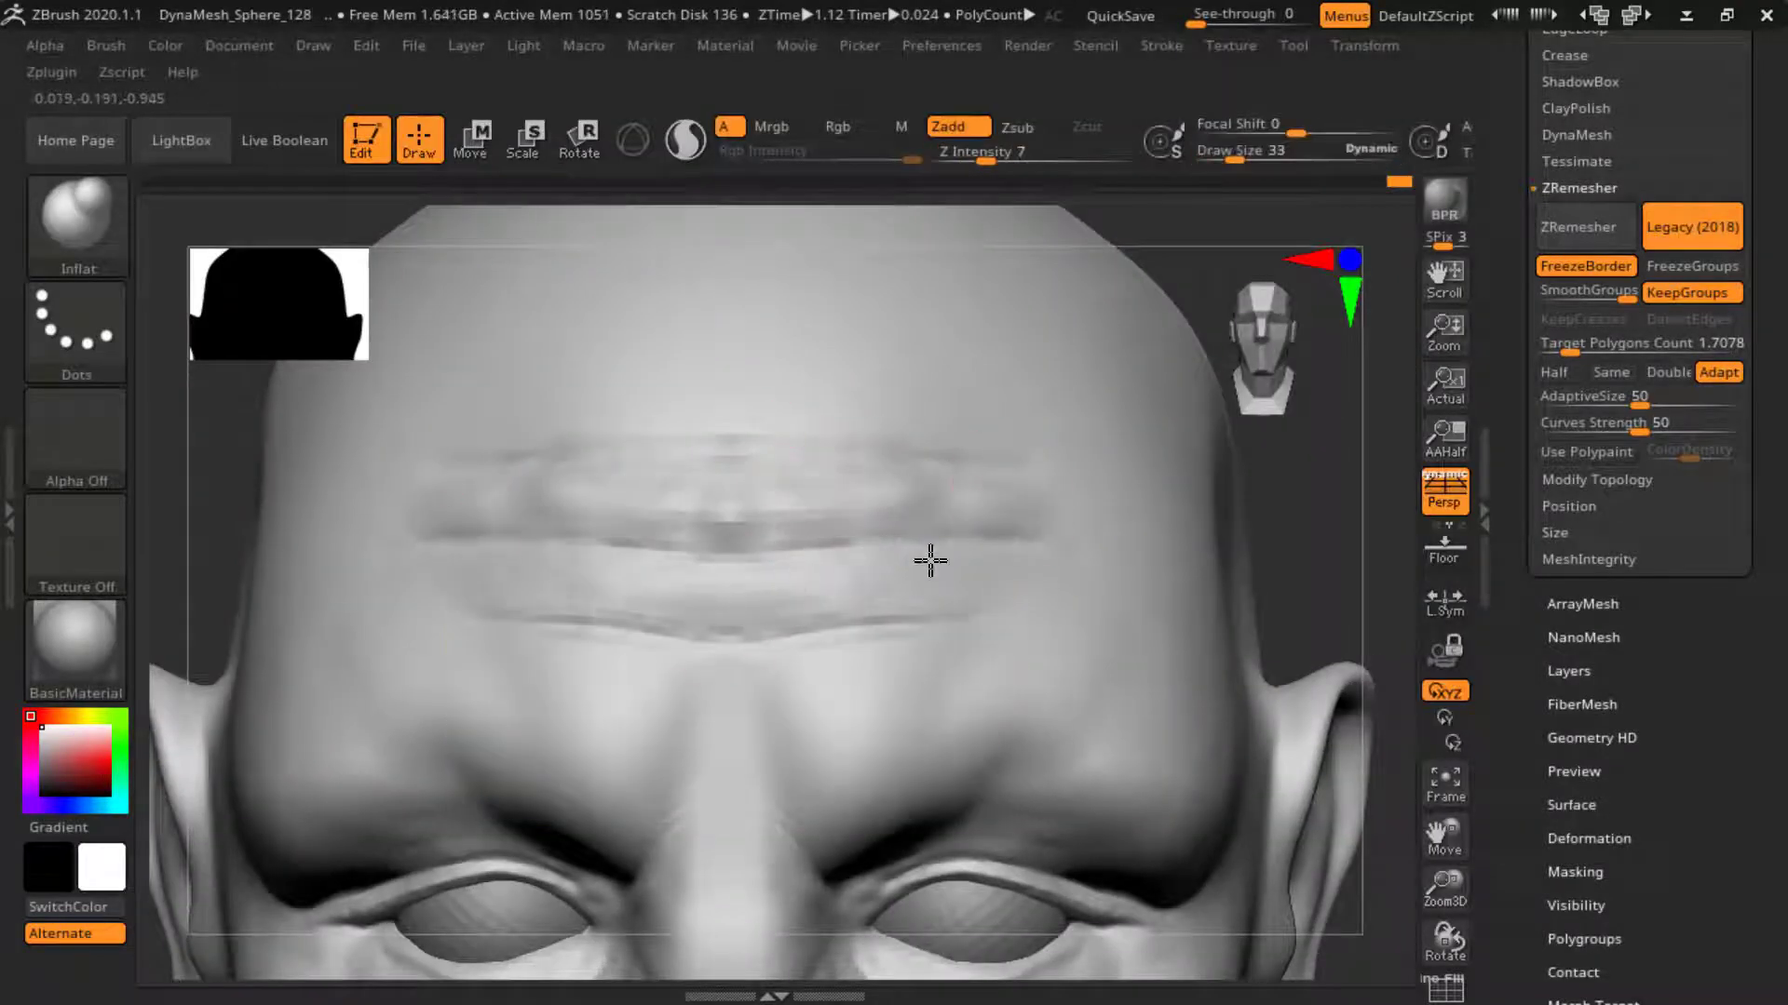
{"action": "left_click_drag", "start_coordinate": [930, 560], "coordinate": [946, 664]}
{"action": "mouse_move", "coordinate": [781, 382]}
{"action": "left_mouse_down", "text": "shift"}
{"action": "mouse_move", "coordinate": [926, 495]}
{"action": "mouse_move", "coordinate": [903, 614]}
{"action": "left_mouse_up", "text": "shift"}
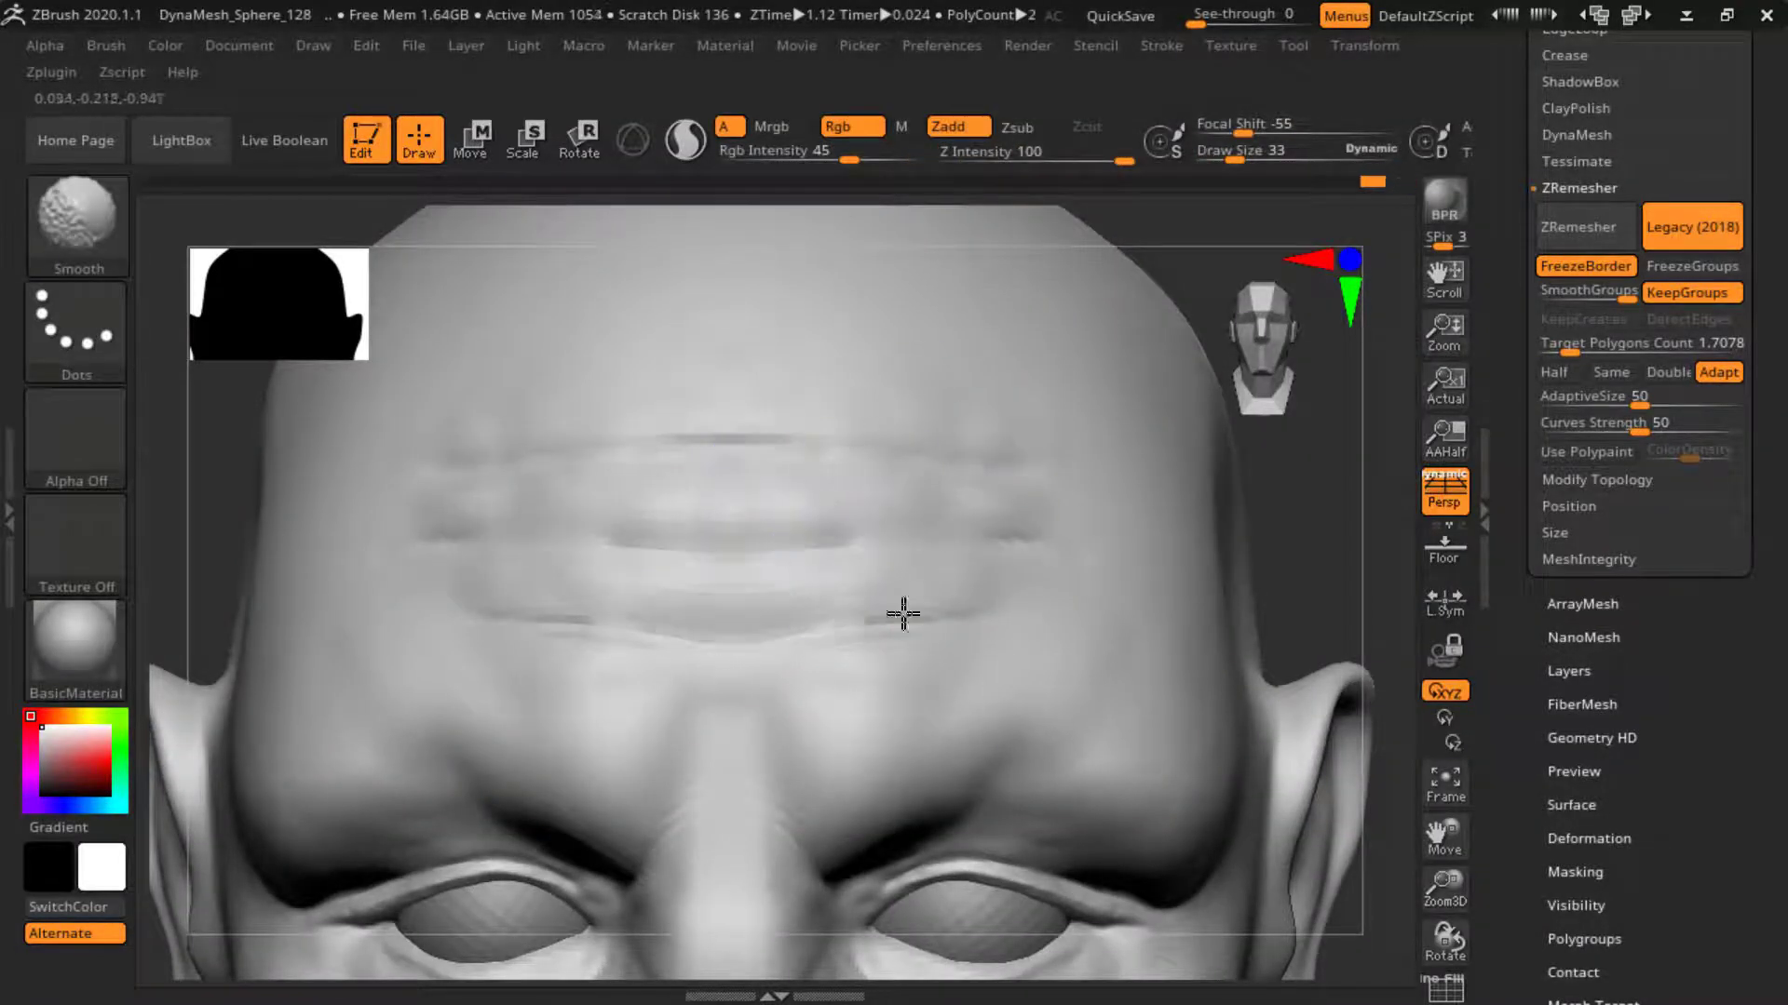
{"action": "left_click", "coordinate": [1035, 156]}
{"action": "key", "text": "f"}
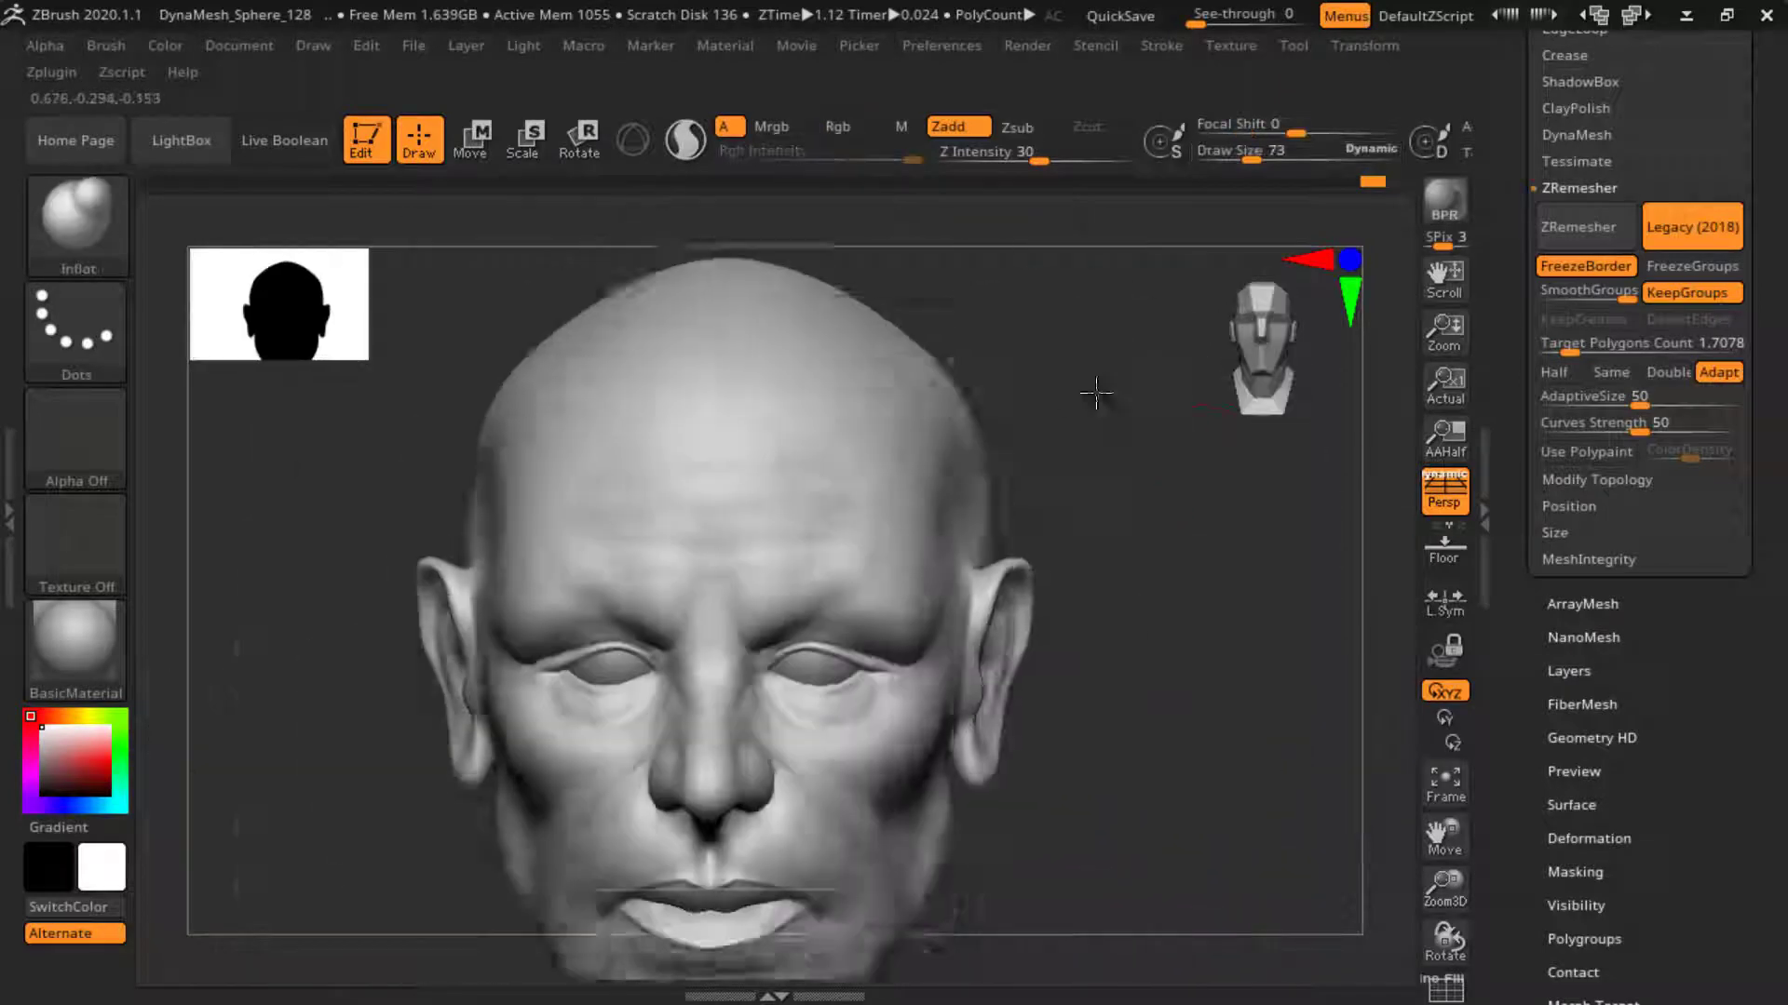
{"action": "right_click_drag", "start_coordinate": [1098, 388], "coordinate": [668, 422], "text": "alt"}
- Carve more forehead creases with DamStandard, extending them left and right
{"action": "key", "text": "b"}
{"action": "left_click", "coordinate": [642, 195]}
{"action": "left_click_drag", "start_coordinate": [530, 485], "coordinate": [663, 485]}
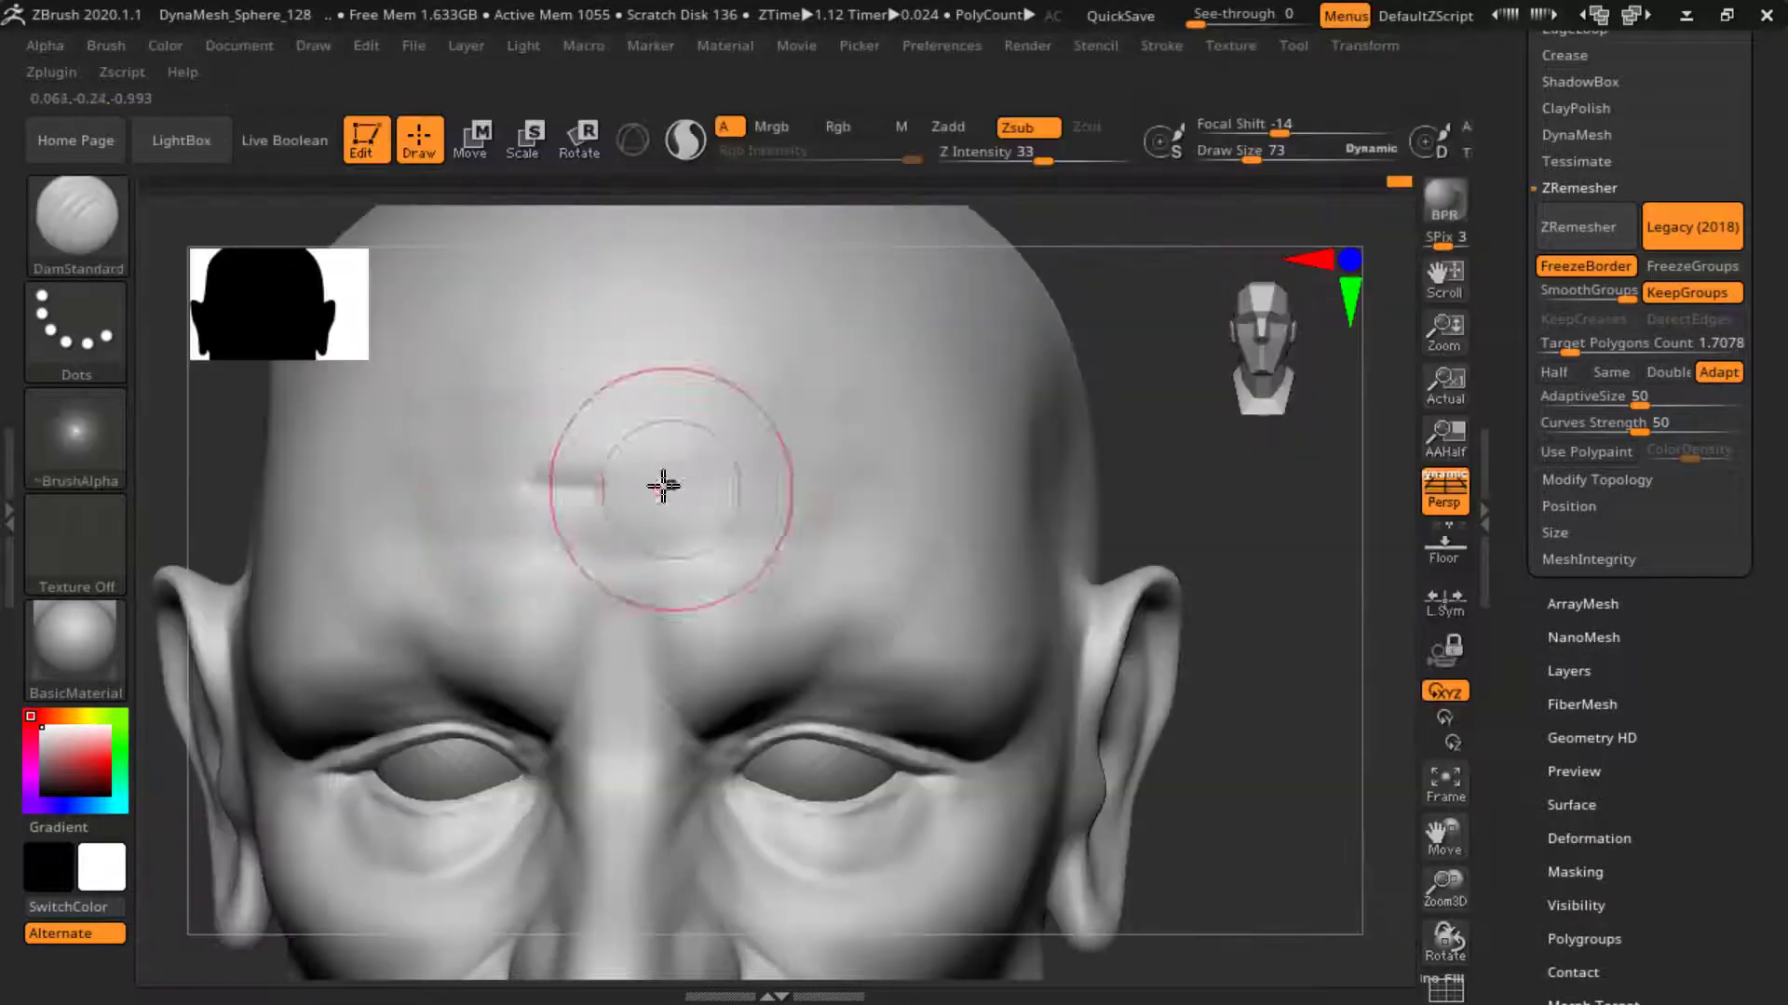
{"action": "left_click_drag", "start_coordinate": [880, 480], "coordinate": [590, 488]}
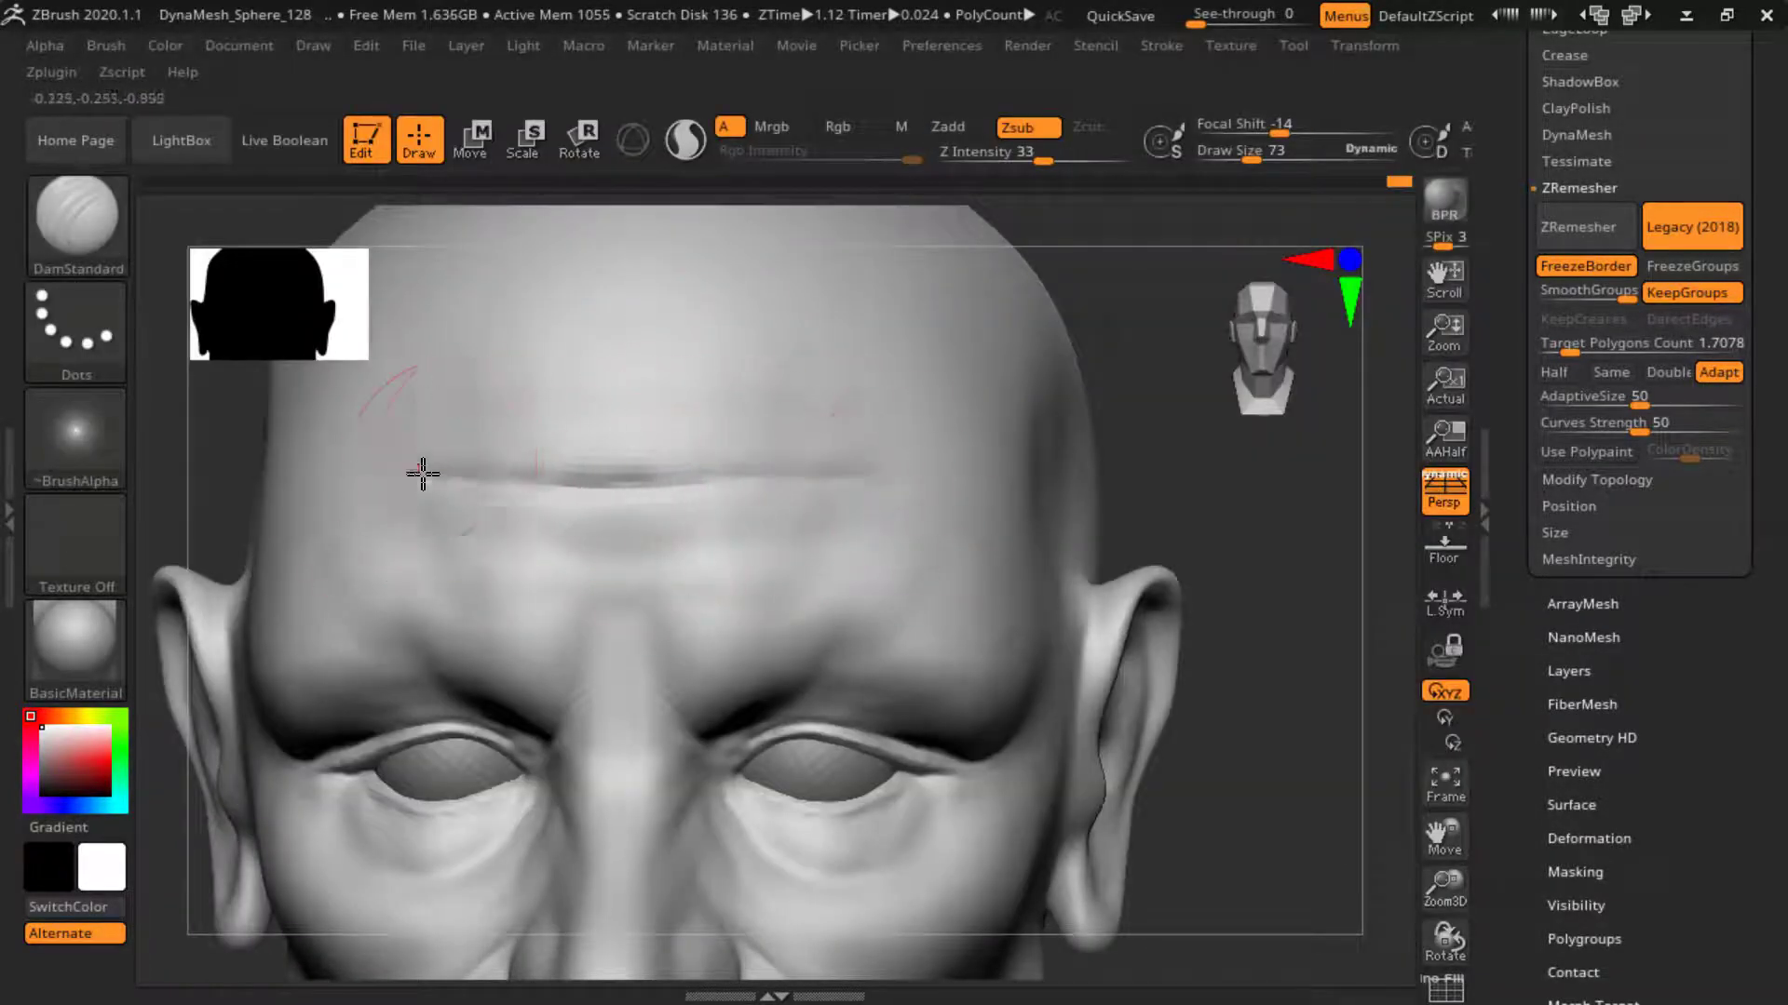
{"action": "left_click_drag", "start_coordinate": [423, 474], "coordinate": [384, 477]}
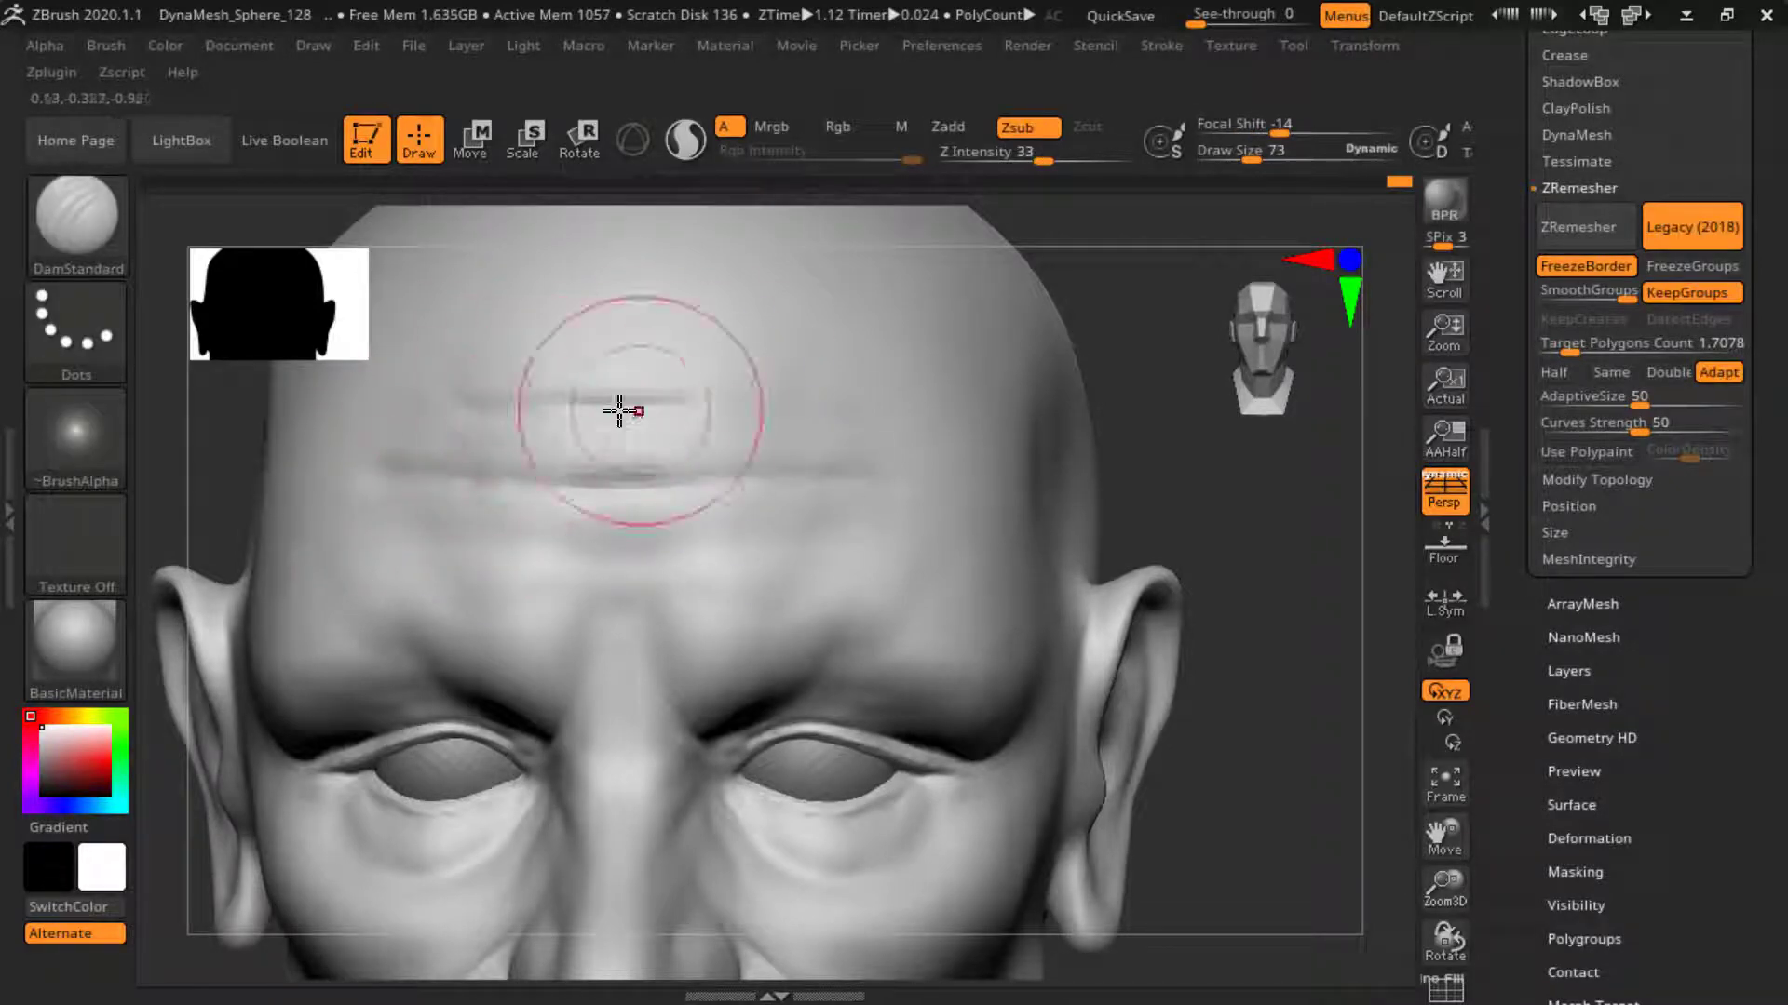
{"action": "left_click_drag", "start_coordinate": [620, 410], "coordinate": [798, 391]}
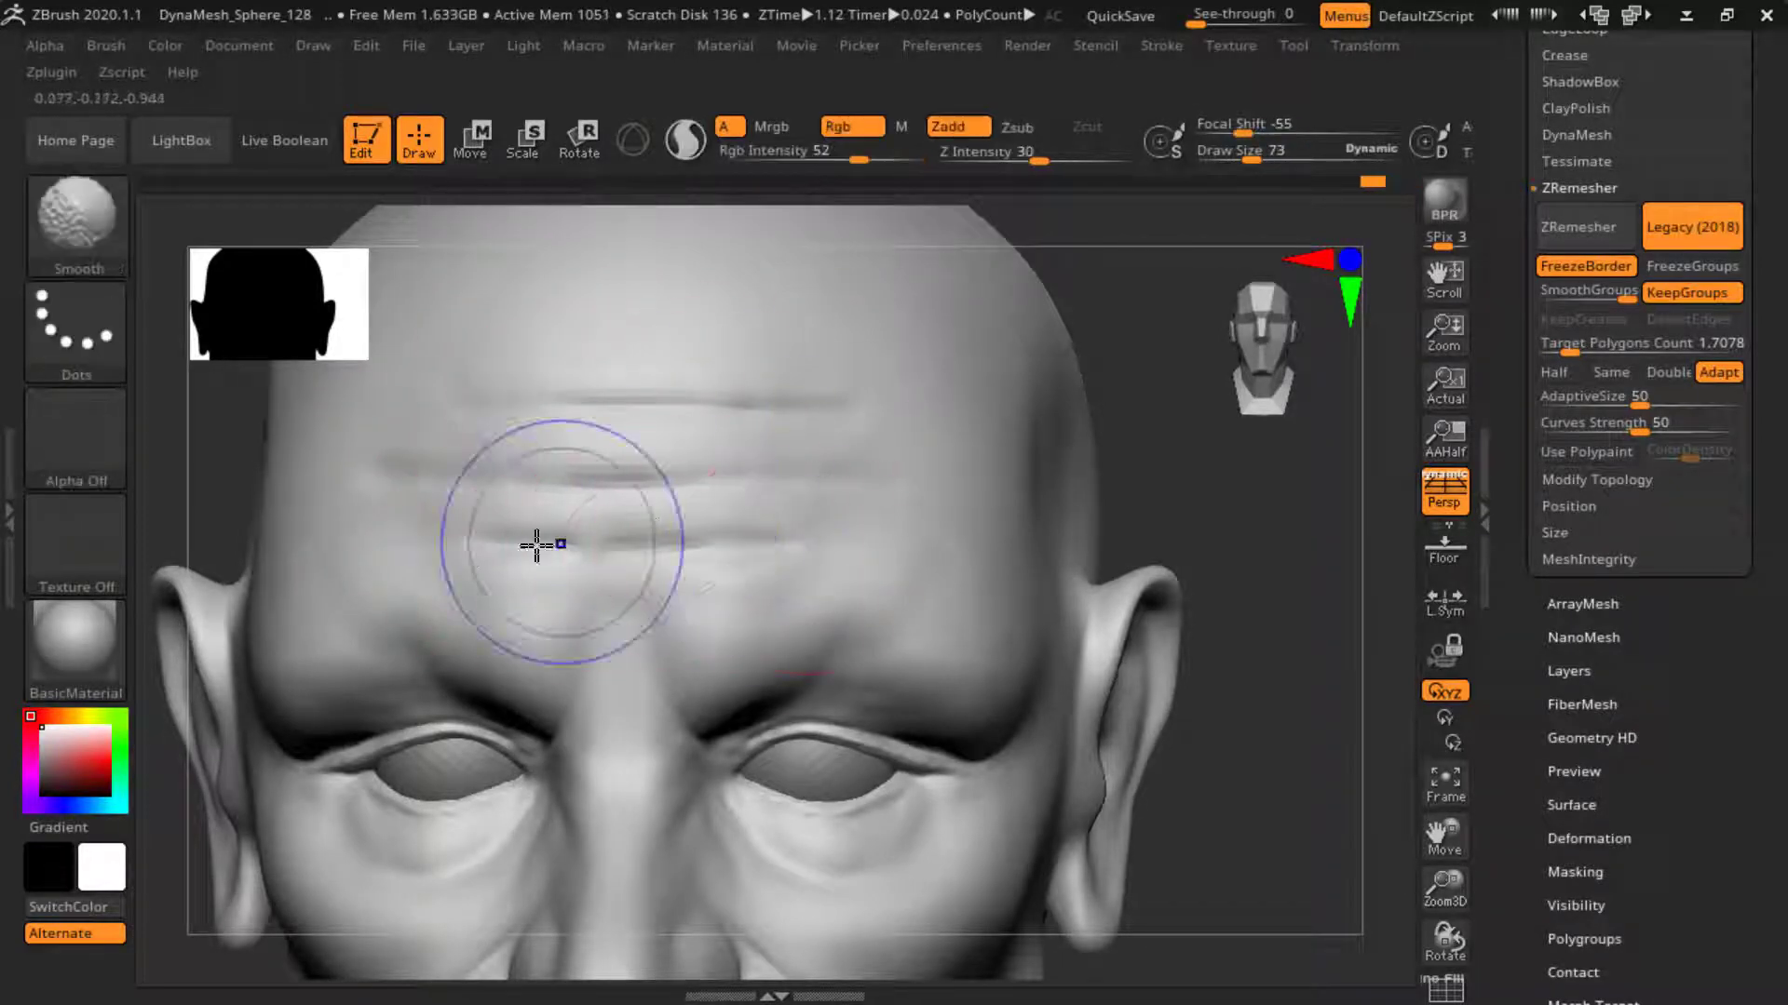
- Orbit the head to review the eyes, lips and face from several angles
{"action": "key", "text": "f"}
{"action": "mouse_move", "coordinate": [990, 311]}
{"action": "left_mouse_down", "text": "alt"}
{"action": "mouse_move", "coordinate": [883, 507]}
{"action": "mouse_move", "coordinate": [1288, 758]}
{"action": "mouse_move", "coordinate": [1185, 639]}
{"action": "mouse_move", "coordinate": [1204, 591]}
{"action": "mouse_move", "coordinate": [645, 636]}
{"action": "left_mouse_up", "text": "alt"}
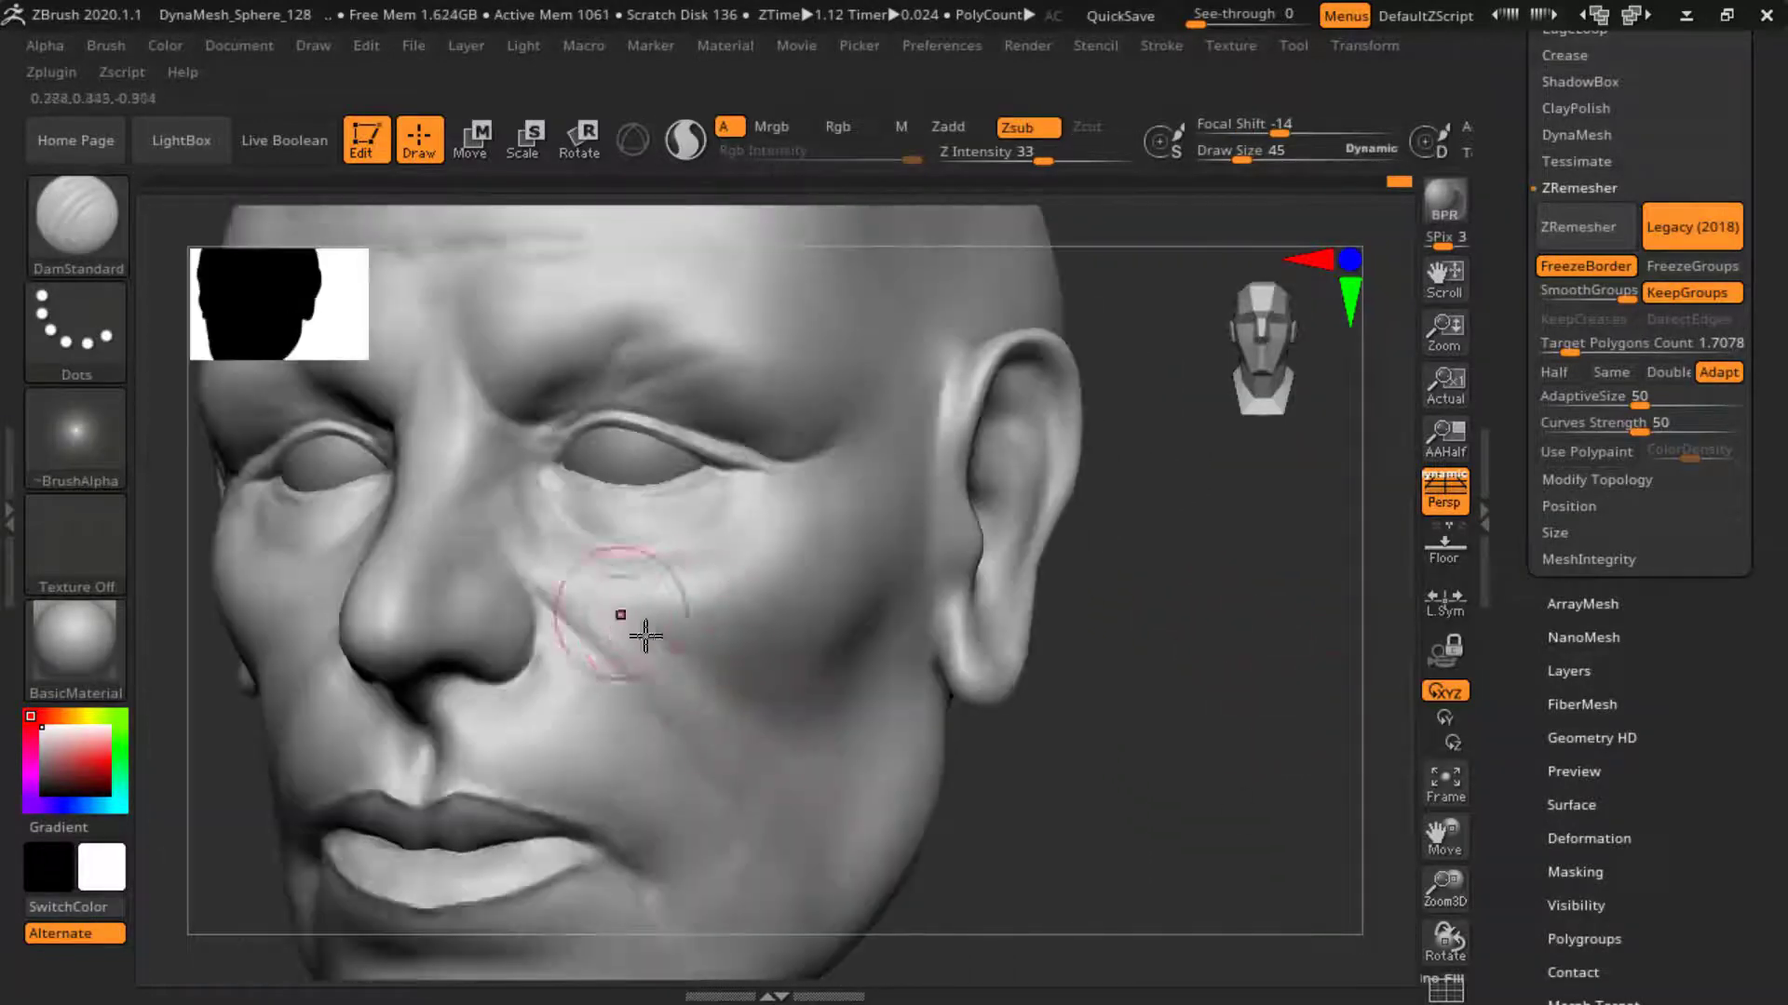
{"action": "mouse_move", "coordinate": [725, 825]}
{"action": "left_mouse_down", "text": "alt"}
{"action": "mouse_move", "coordinate": [618, 710]}
{"action": "mouse_move", "coordinate": [918, 789]}
{"action": "mouse_move", "coordinate": [522, 630]}
{"action": "mouse_move", "coordinate": [363, 658]}
{"action": "left_mouse_up", "text": "alt"}
{"action": "mouse_move", "coordinate": [916, 610]}
{"action": "left_mouse_down"}
{"action": "mouse_move", "coordinate": [399, 639]}
{"action": "mouse_move", "coordinate": [858, 447]}
{"action": "mouse_move", "coordinate": [1197, 658]}
{"action": "mouse_move", "coordinate": [1183, 674]}
{"action": "mouse_move", "coordinate": [929, 271]}
{"action": "left_mouse_up"}
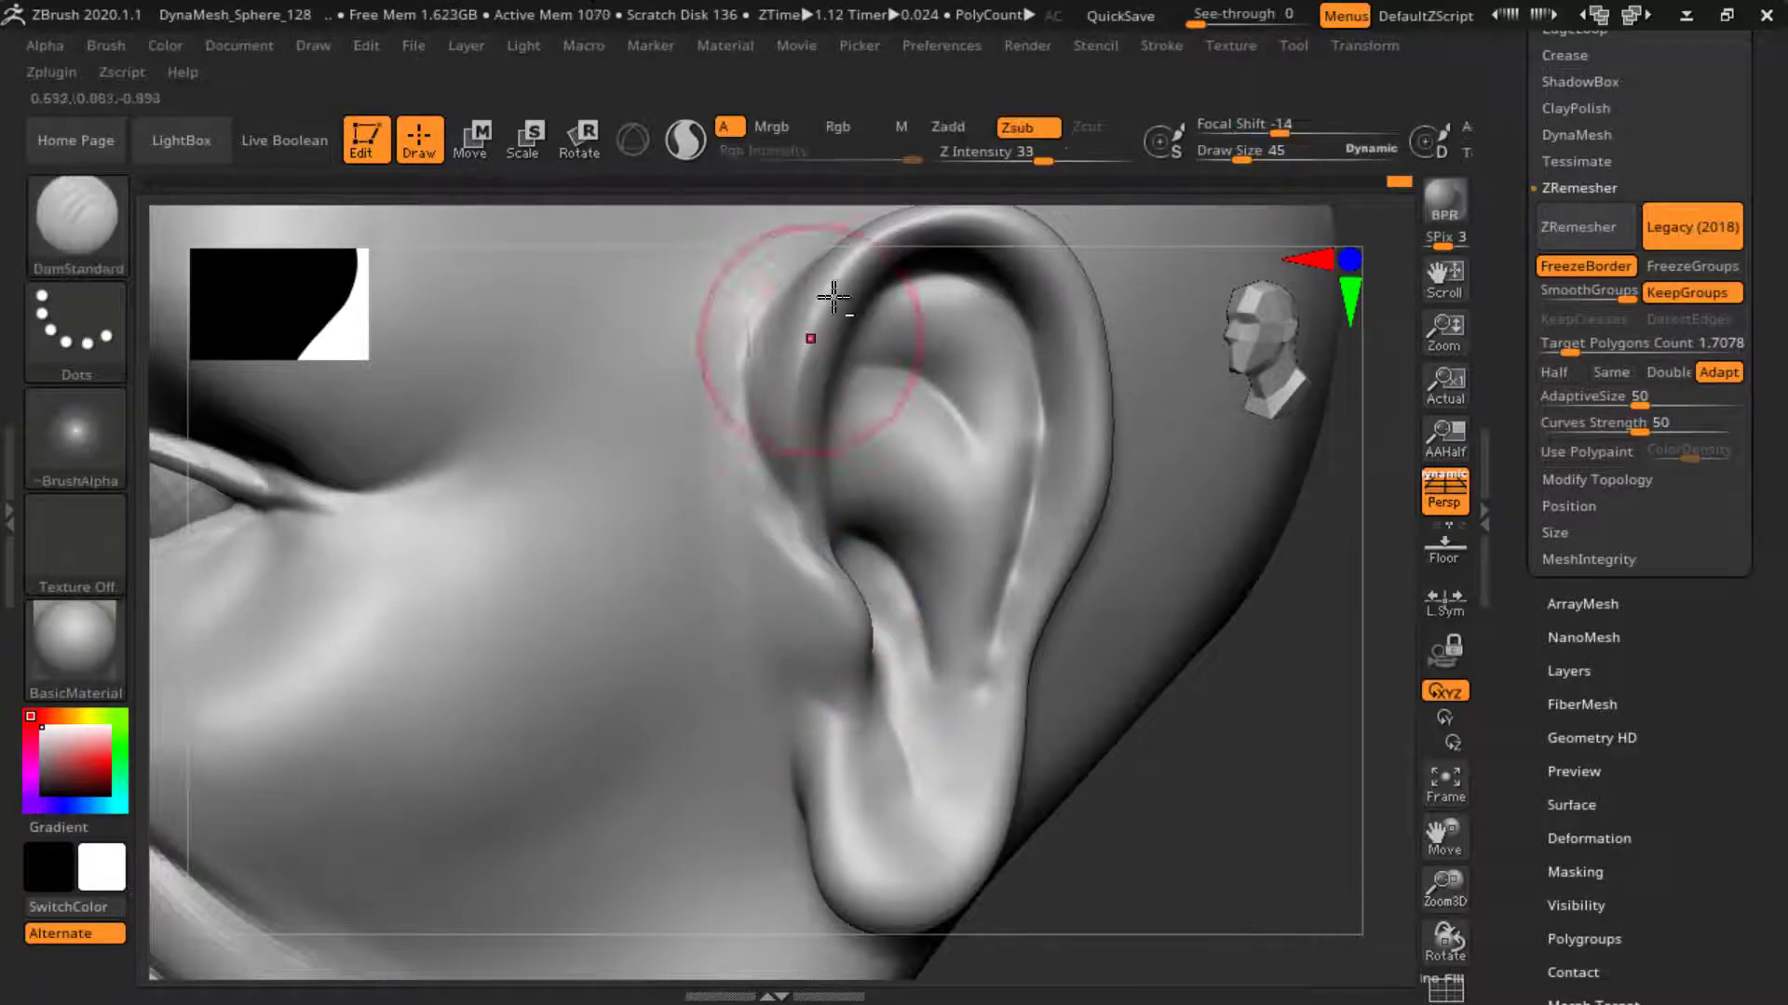
- Turn the head to view the ear side-on and switch to ClayBuildup
{"action": "left_click_drag", "start_coordinate": [826, 291], "coordinate": [554, 526]}
{"action": "left_click_drag", "start_coordinate": [1125, 716], "coordinate": [603, 406]}
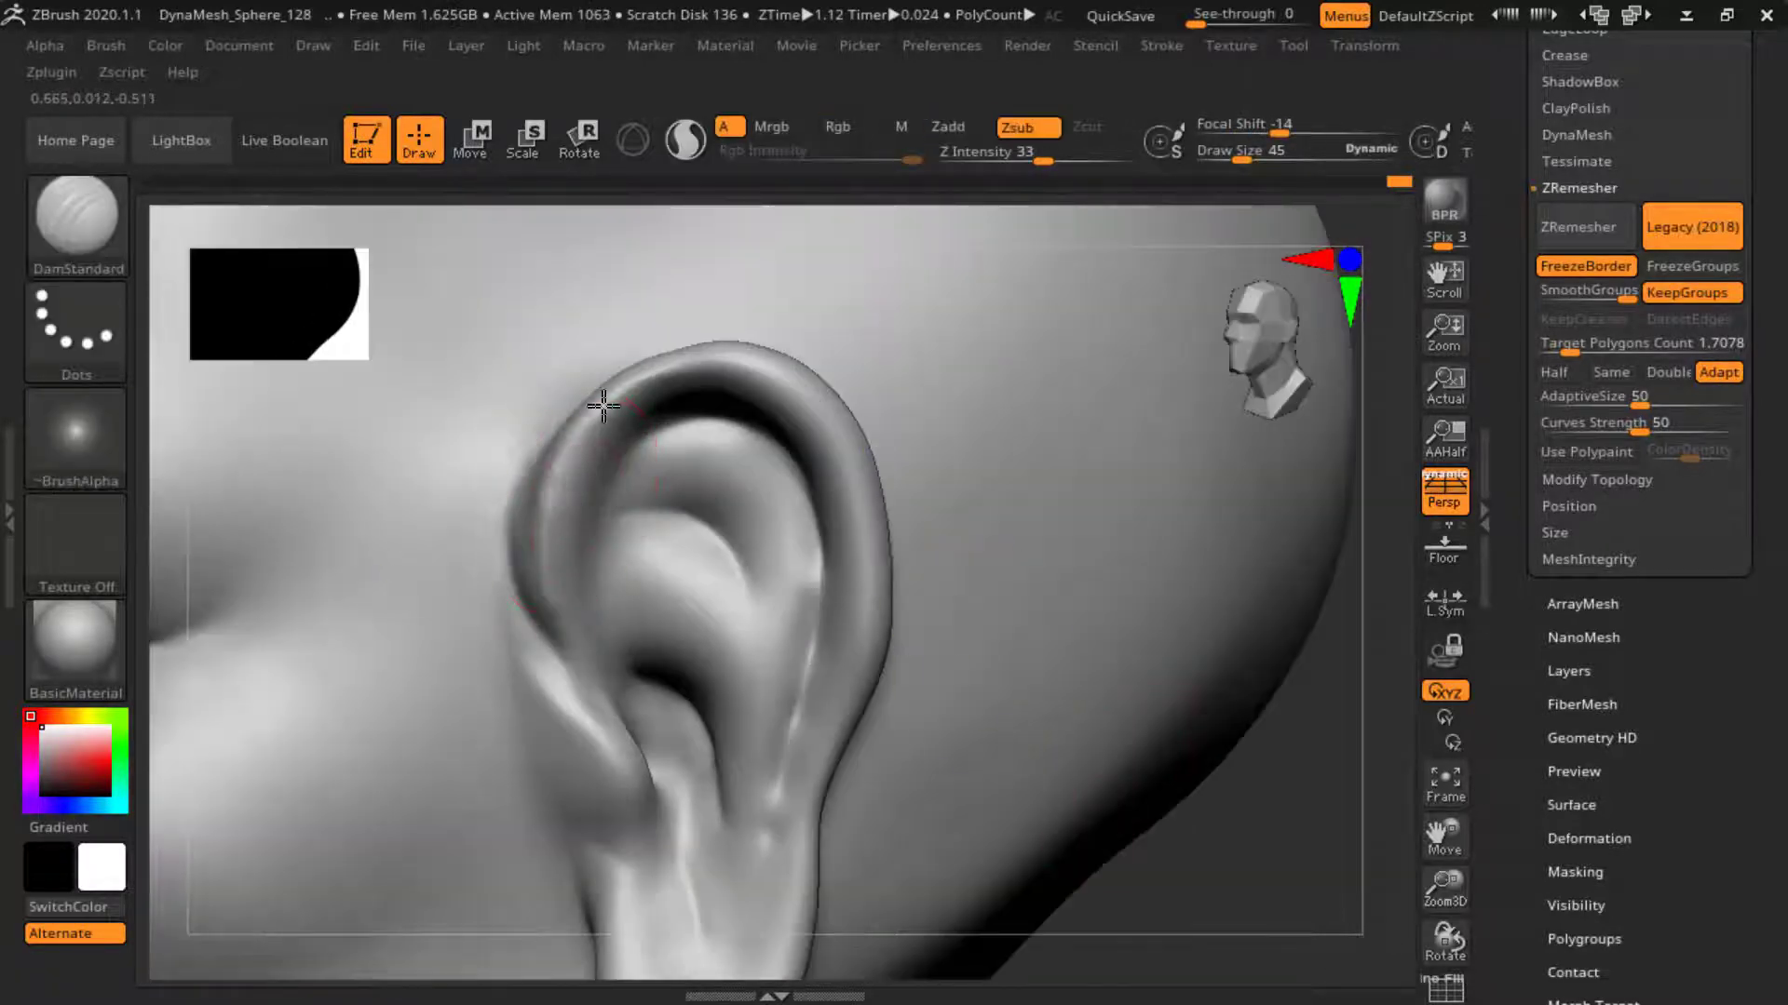
{"action": "left_click_drag", "start_coordinate": [833, 747], "coordinate": [694, 649]}
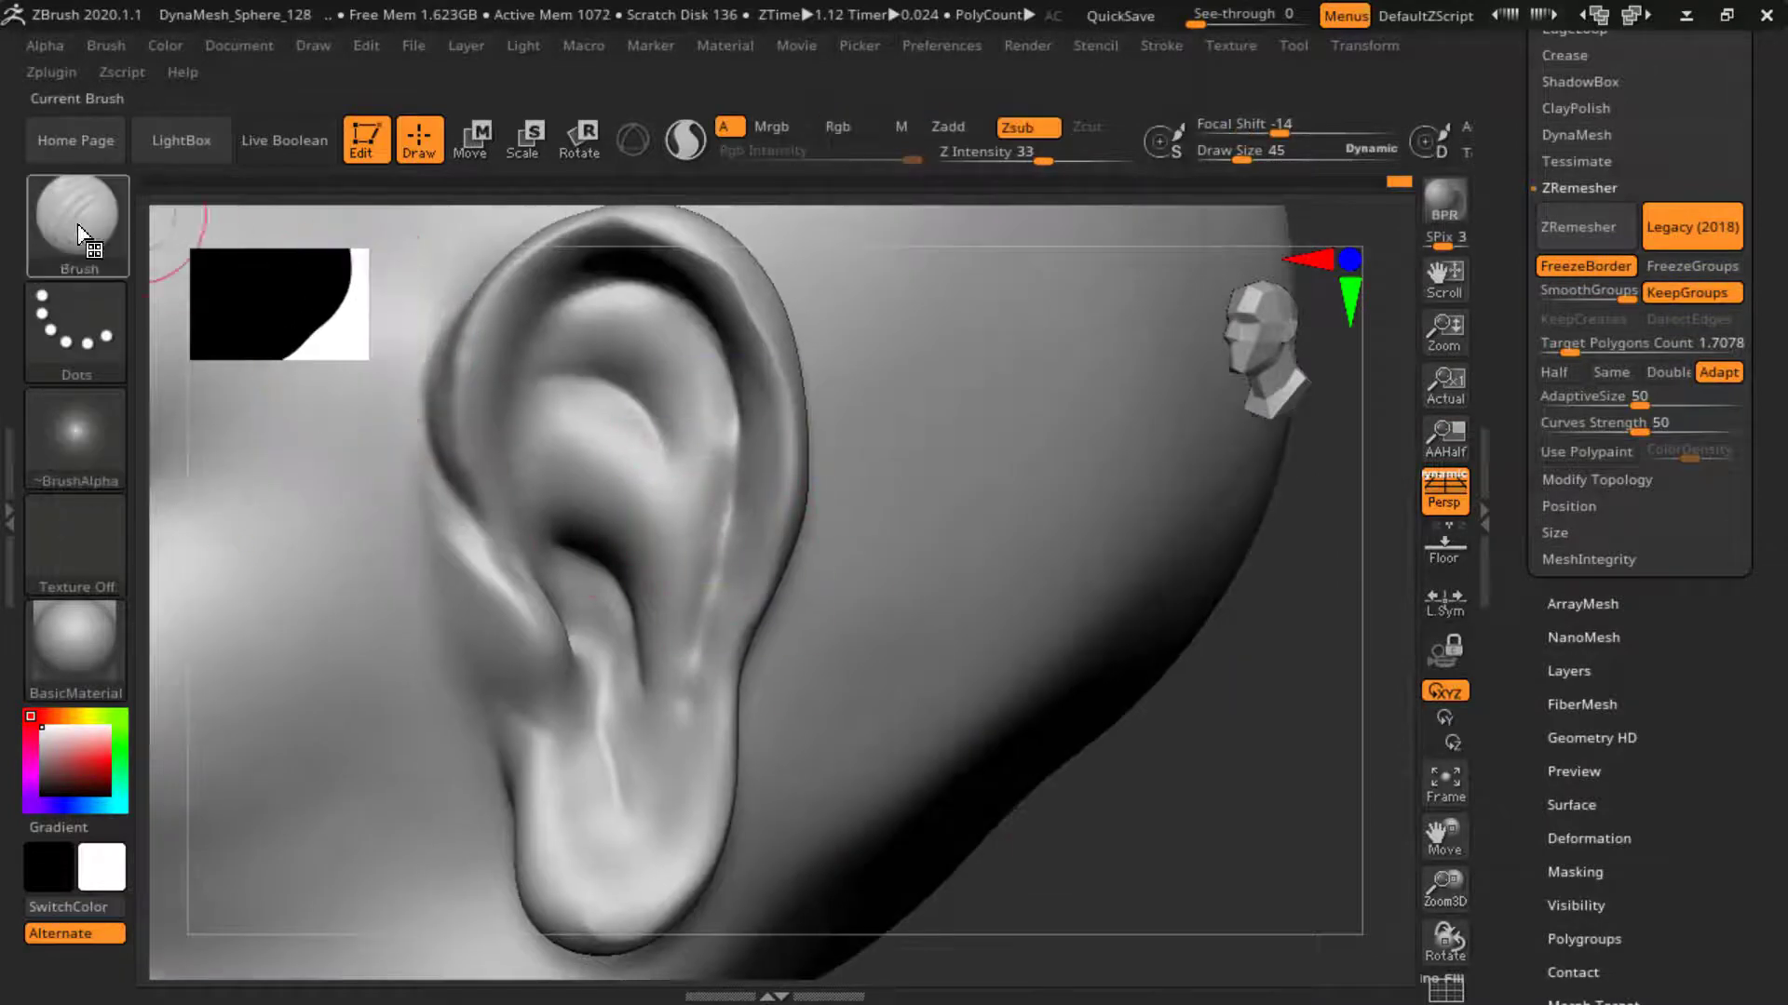
{"action": "key", "text": "b"}
{"action": "key", "text": "c"}
{"action": "key", "text": "b"}
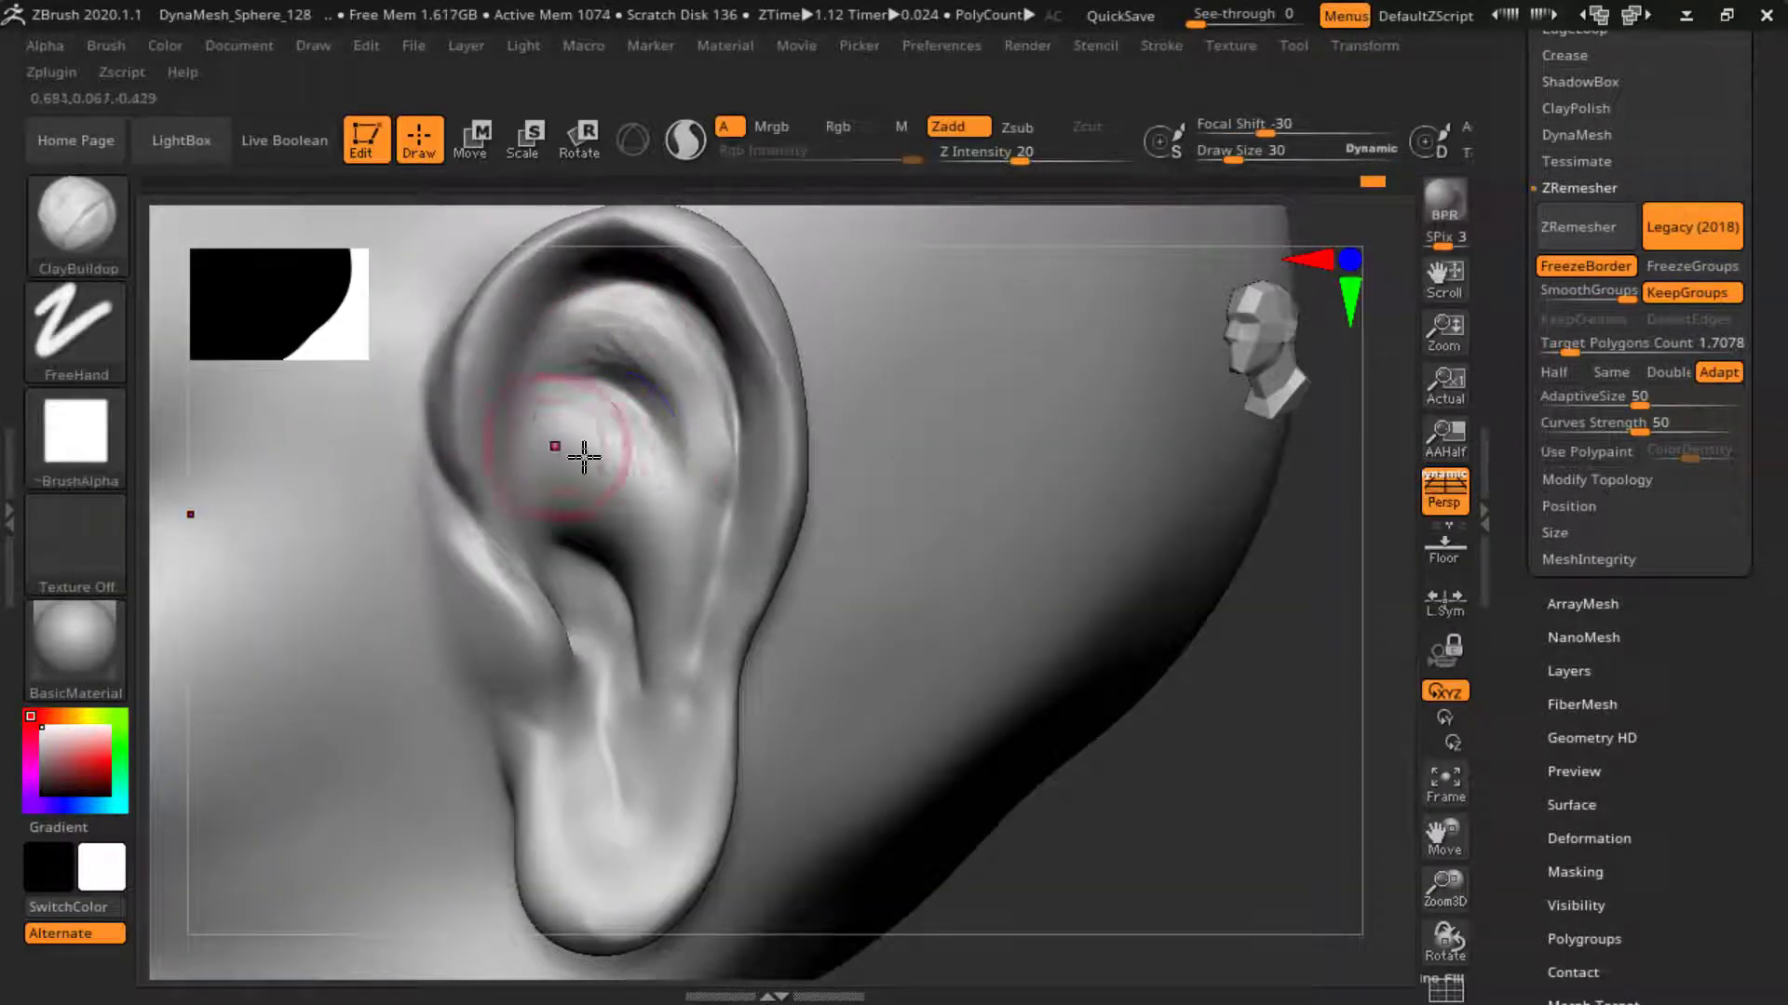
- Smooth out the upper forehead crease
{"action": "key", "text": "b"}
{"action": "key", "text": "s"}
{"action": "key", "text": "m"}
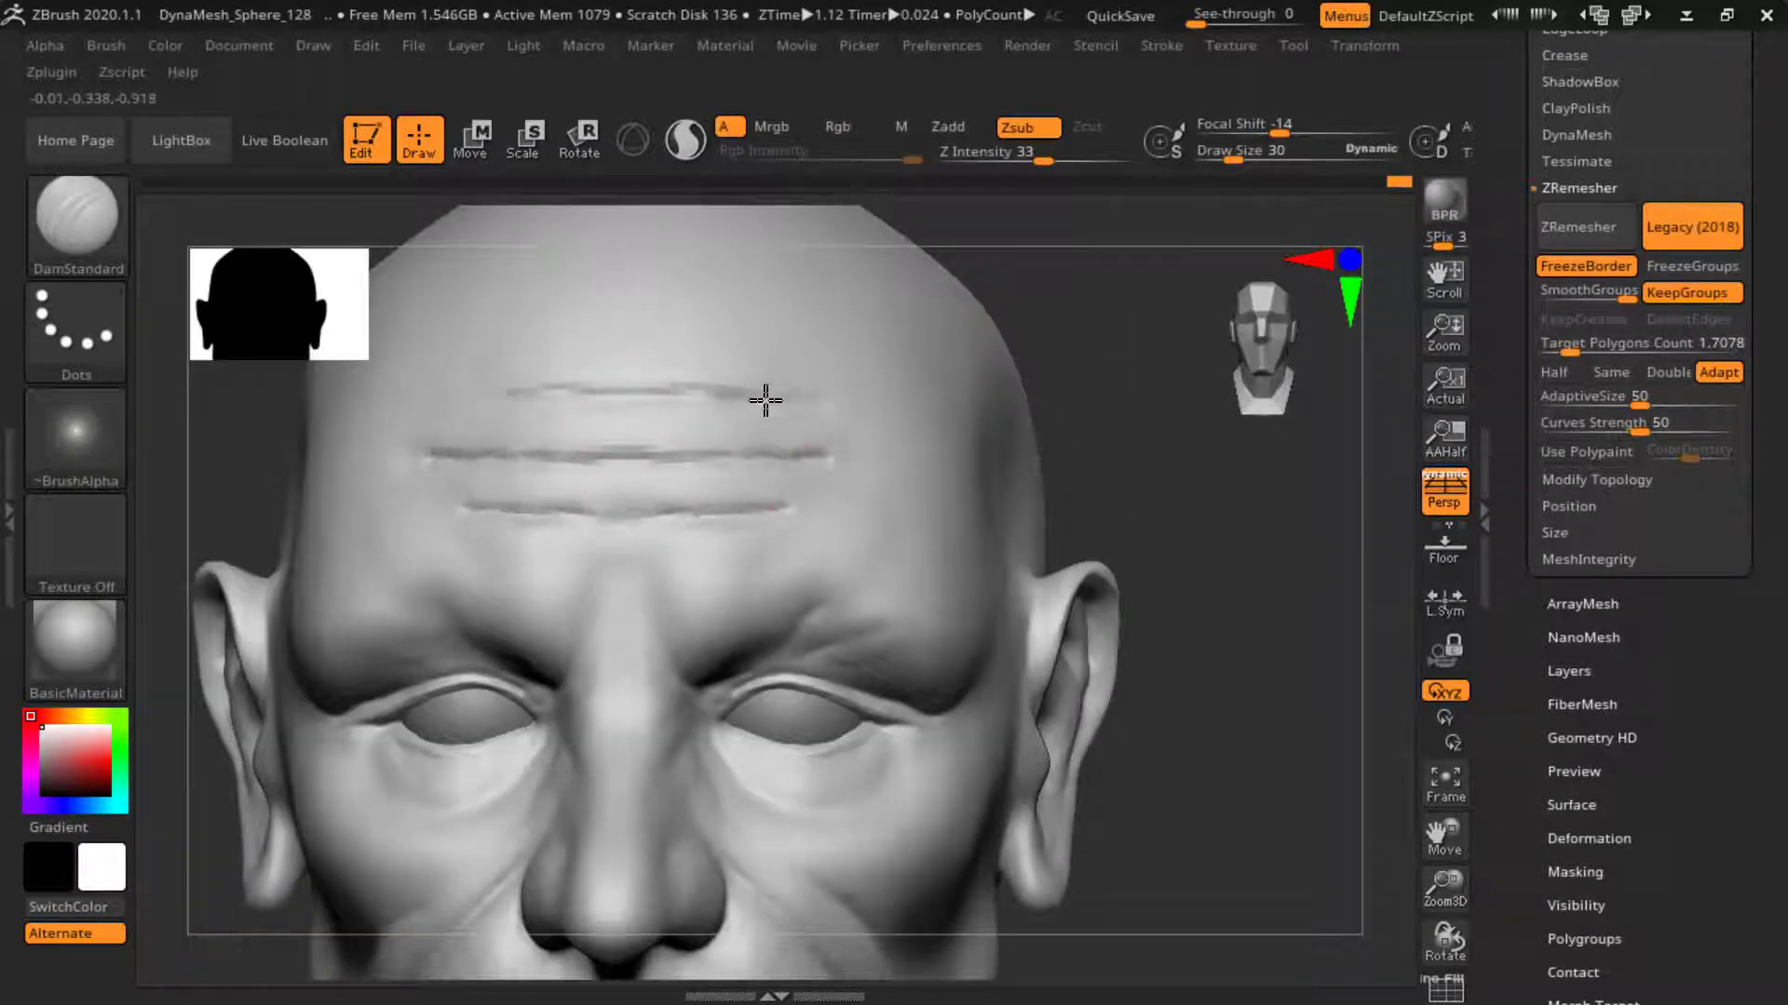
{"action": "left_click_drag", "start_coordinate": [766, 400], "coordinate": [835, 428], "text": "shift"}
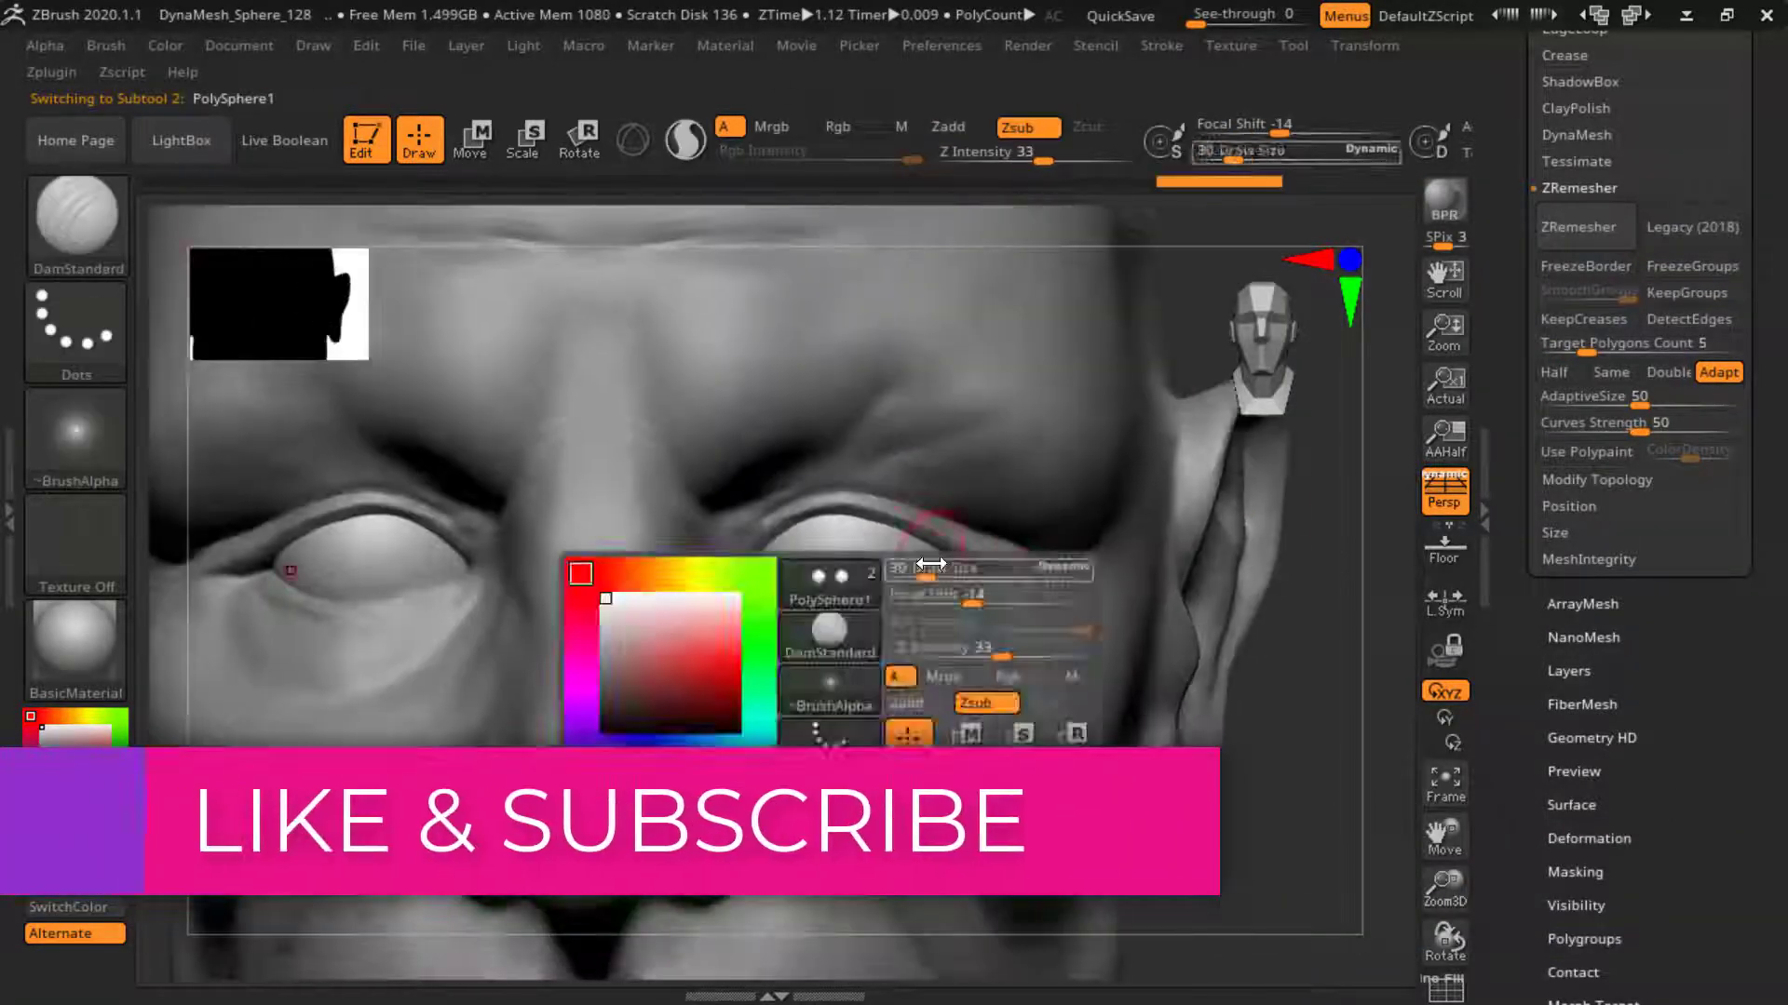
- Pick grey colours, enable Rgb painting and fill the head with FillObject
{"action": "key", "text": "b"}
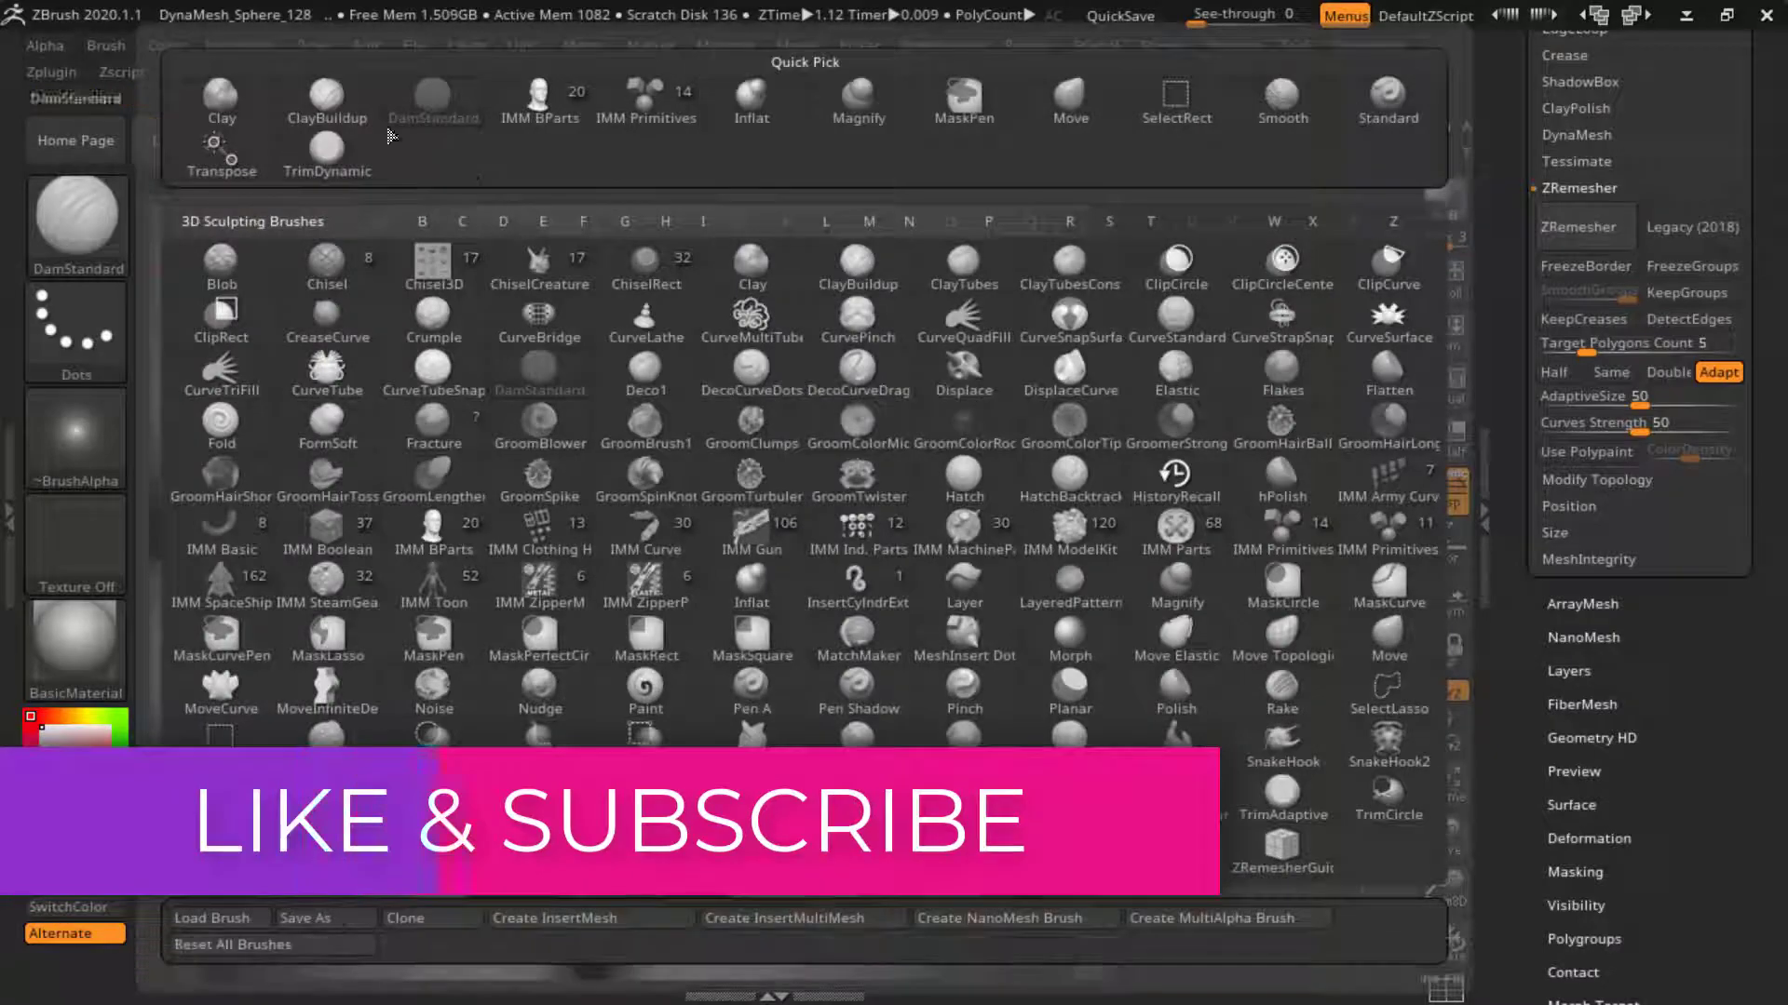
{"action": "key", "text": "c"}
{"action": "key", "text": "b"}
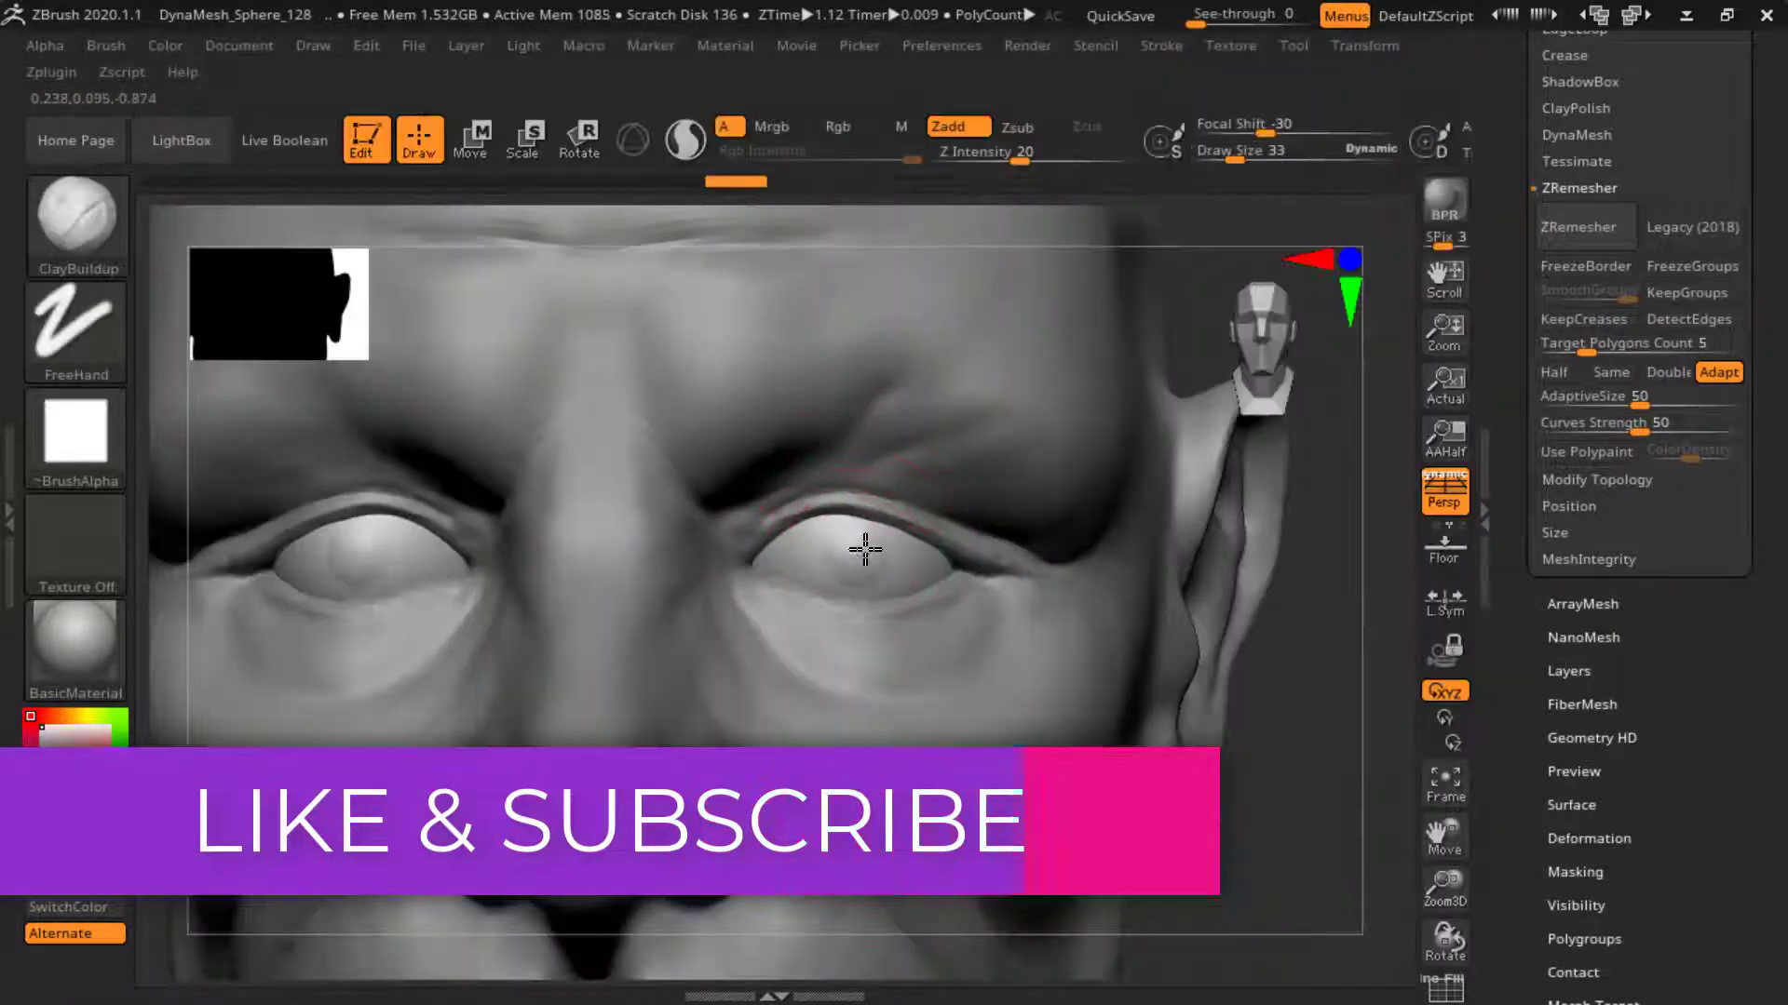
{"action": "right_click_drag", "start_coordinate": [798, 563], "coordinate": [1197, 607], "text": "alt"}
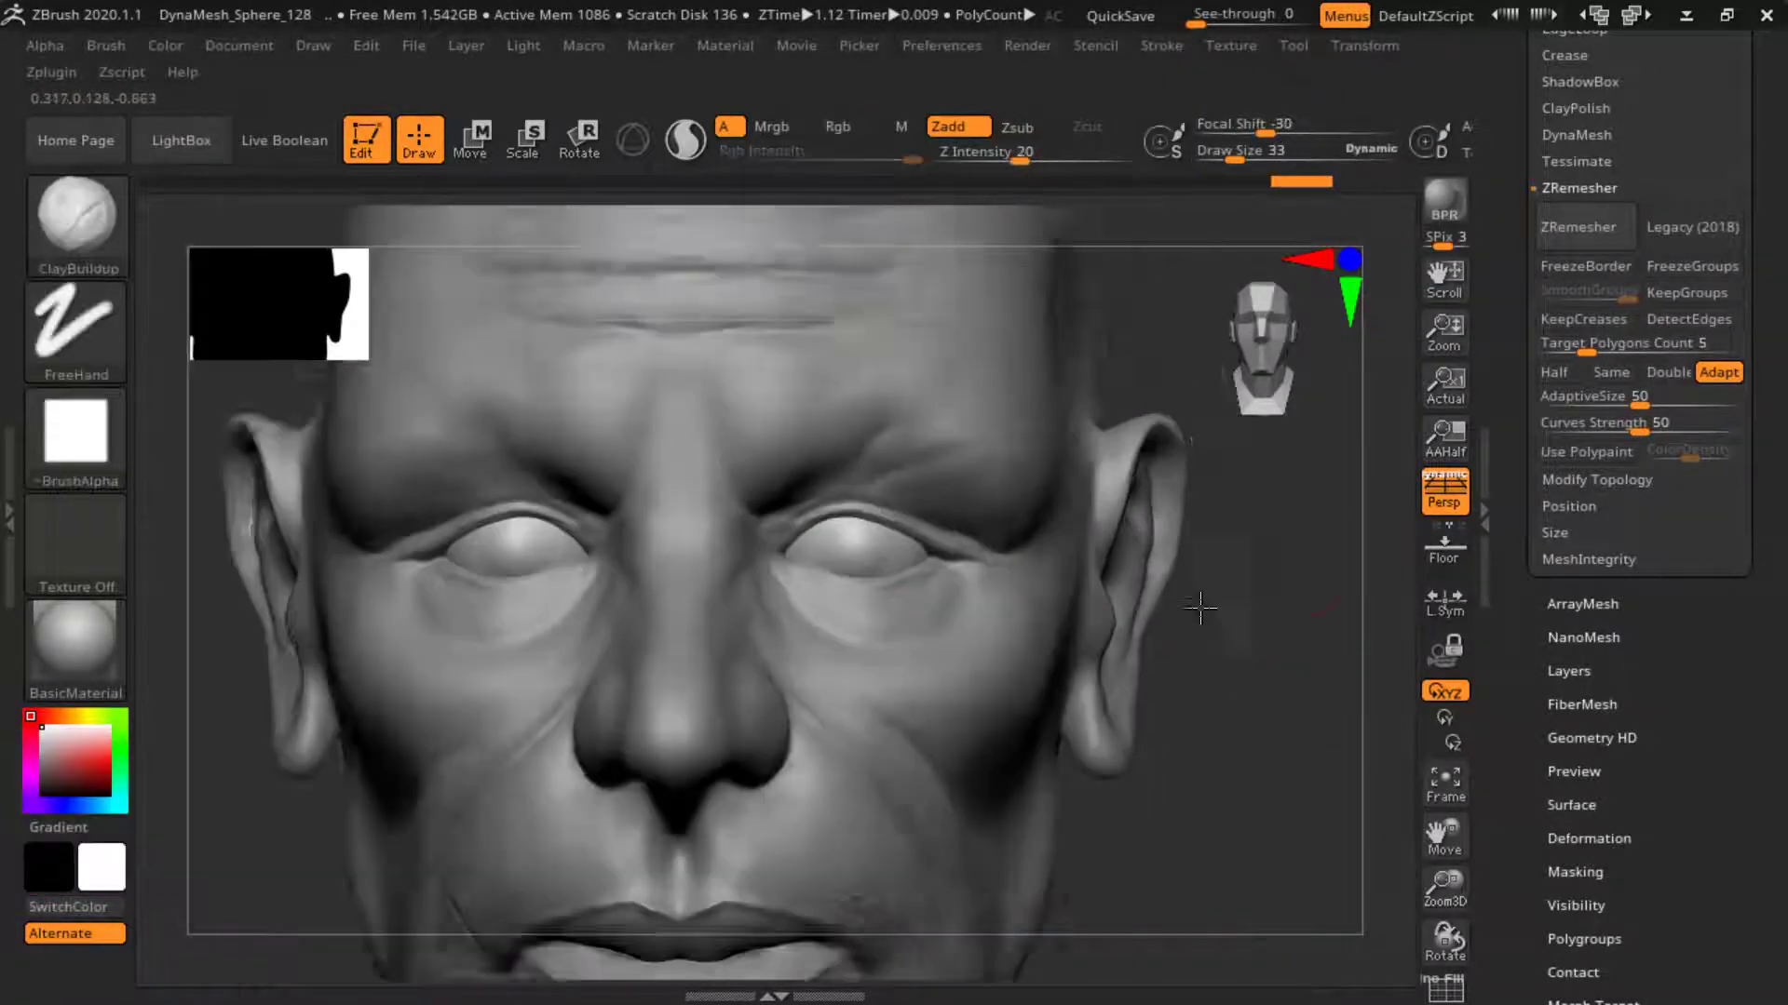
{"action": "left_click", "coordinate": [44, 765]}
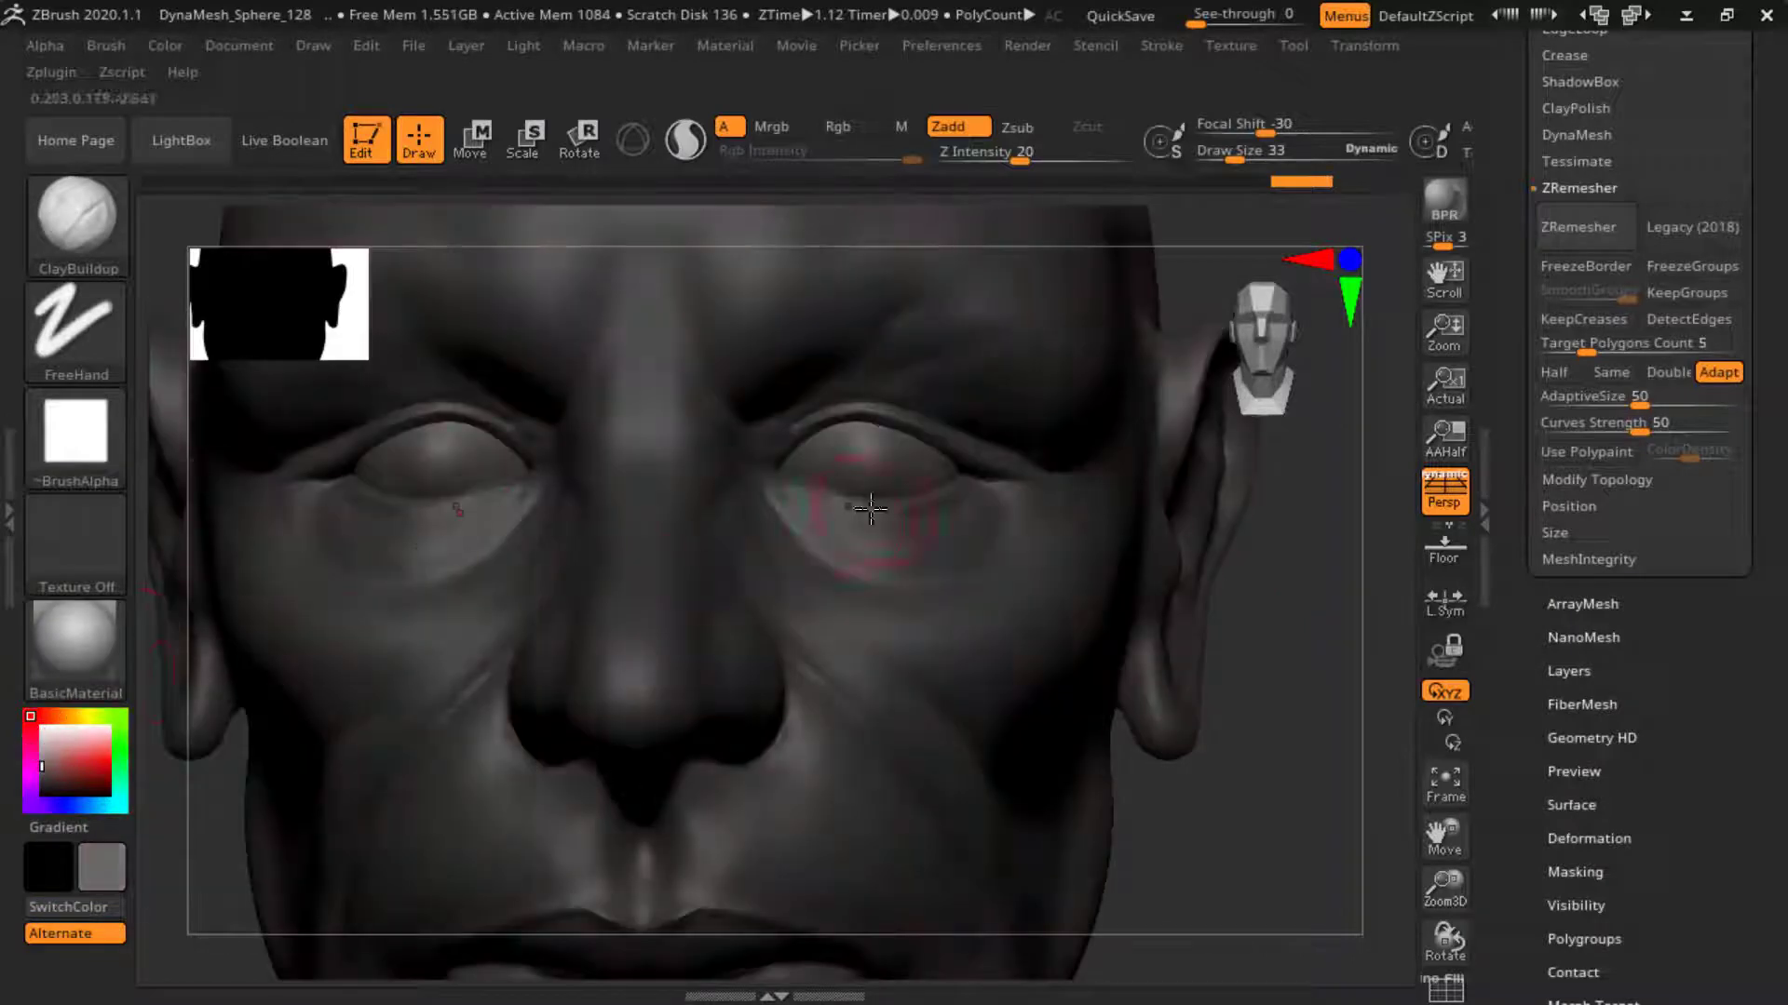
{"action": "left_click", "coordinate": [41, 728]}
{"action": "left_click", "coordinate": [823, 126]}
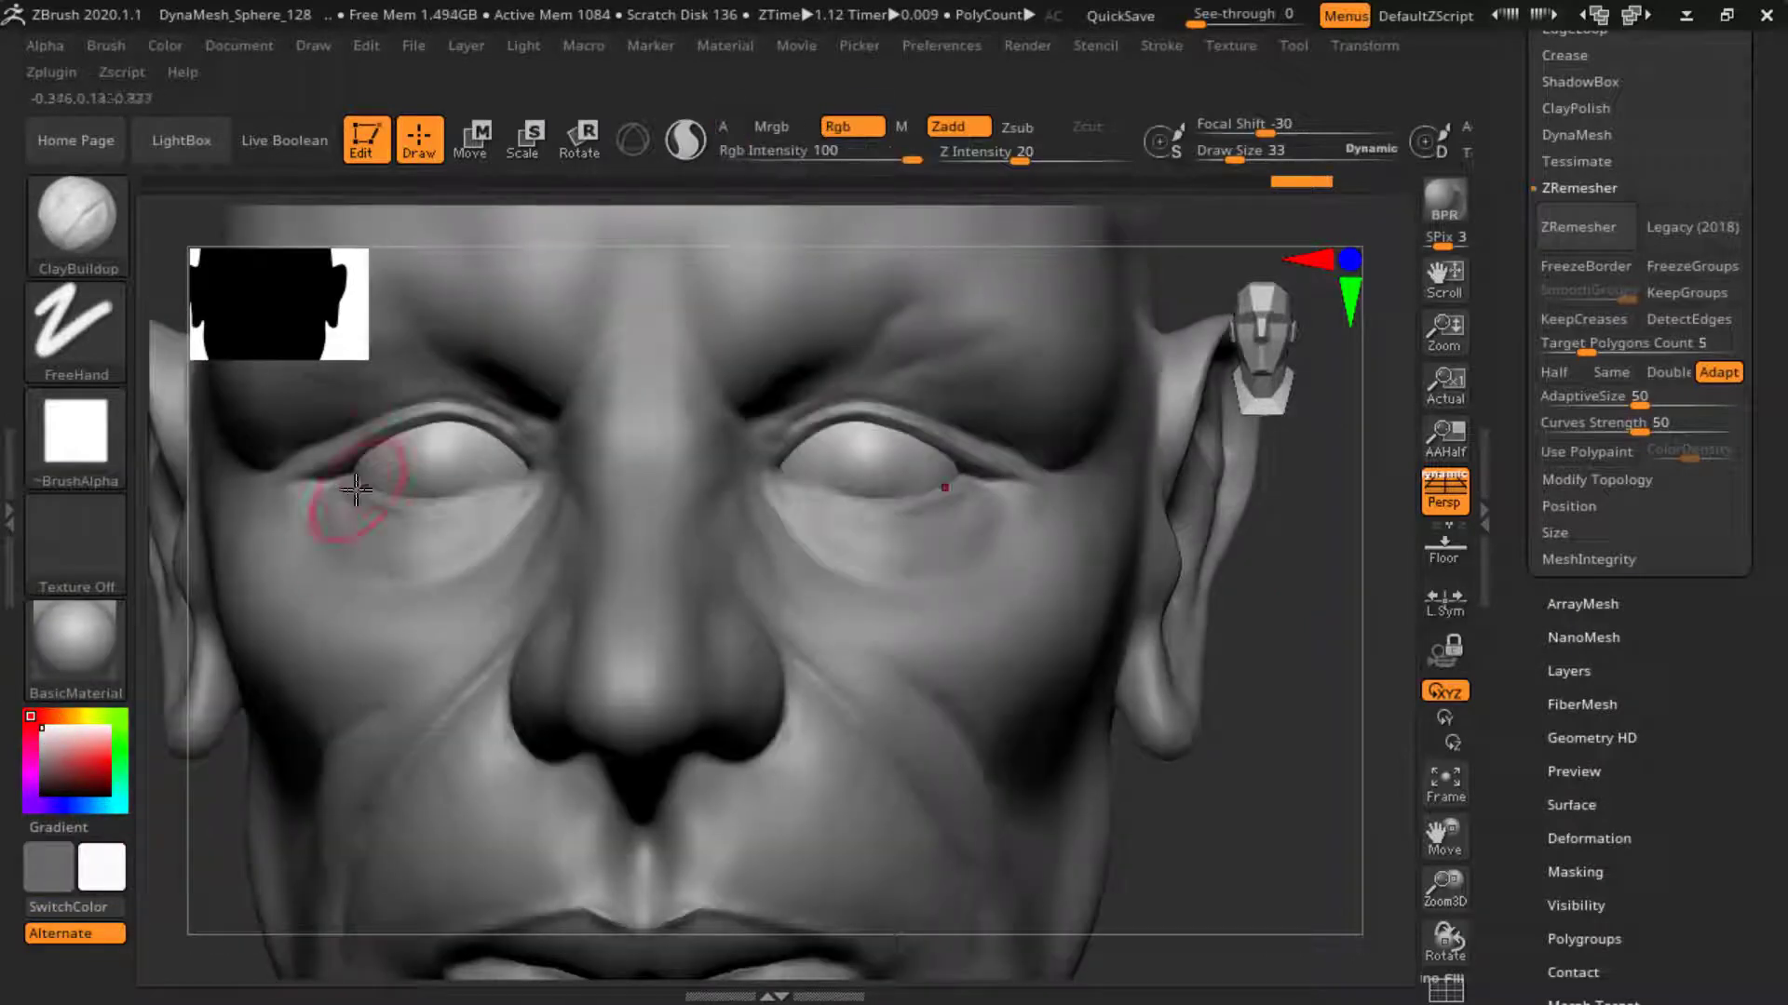
{"action": "left_click", "coordinate": [165, 46]}
{"action": "left_click", "coordinate": [265, 784]}
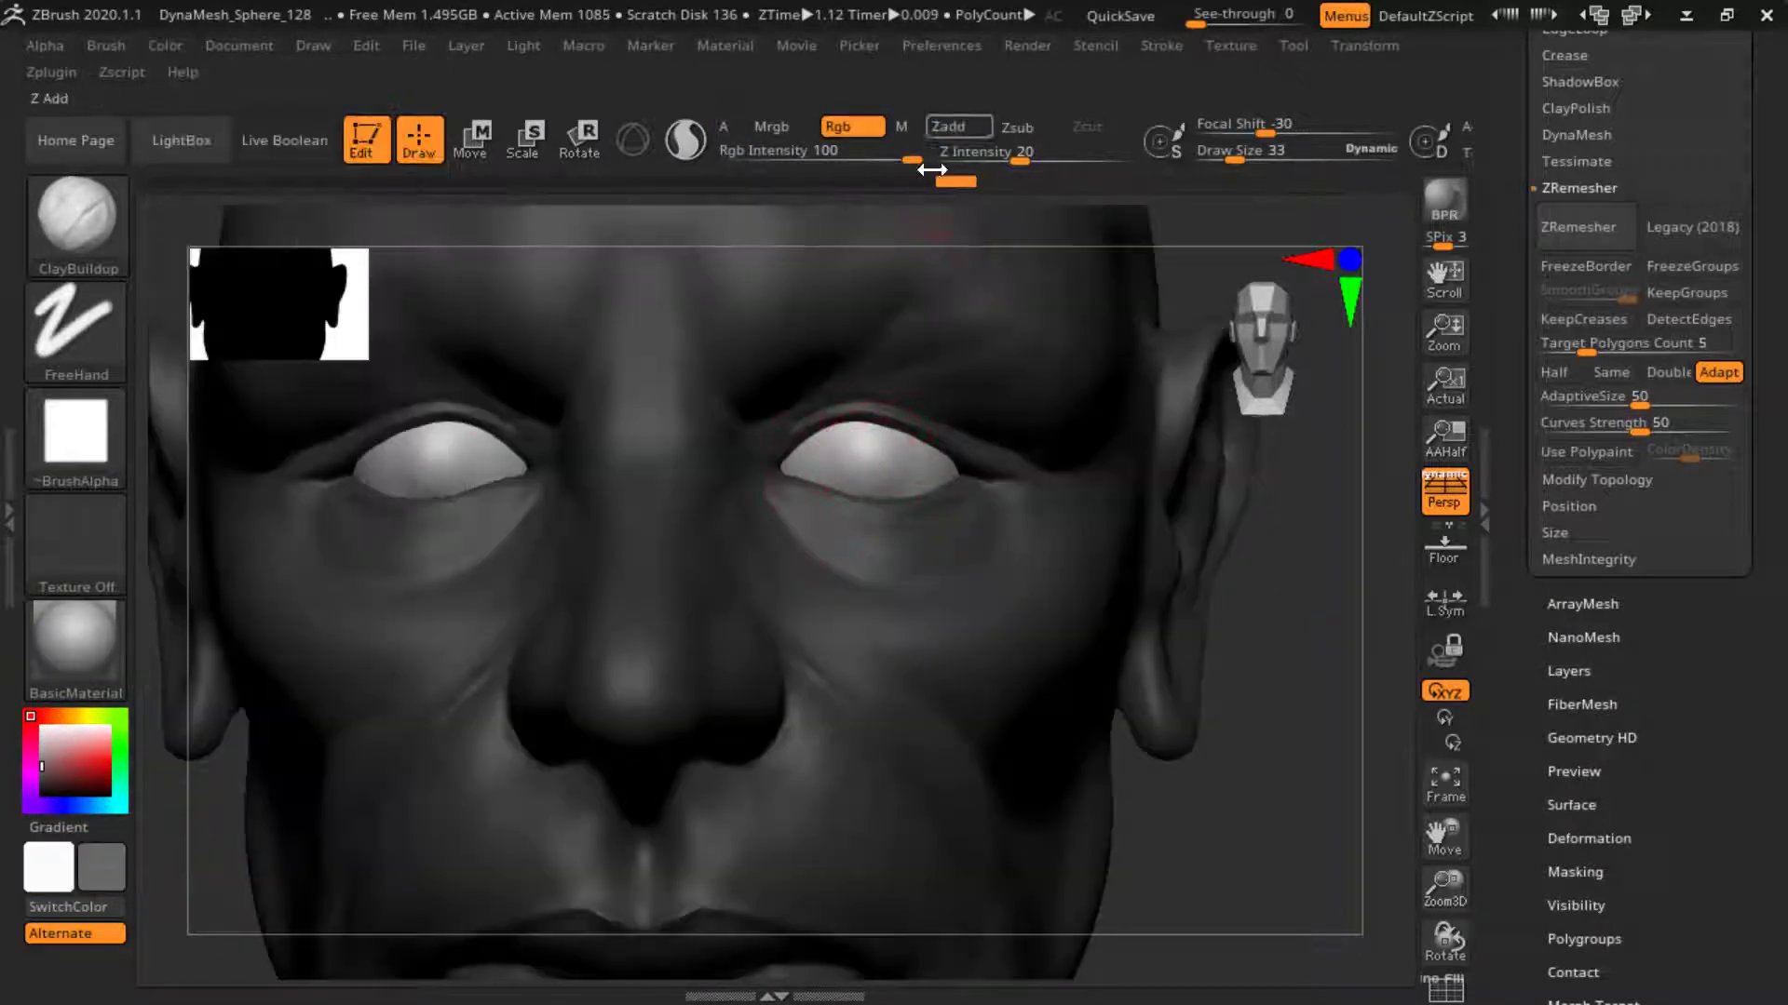
- Paint dark pupils on both eyes with the Standard brush
{"action": "key", "text": "ctrl+z"}
{"action": "key", "text": "b"}
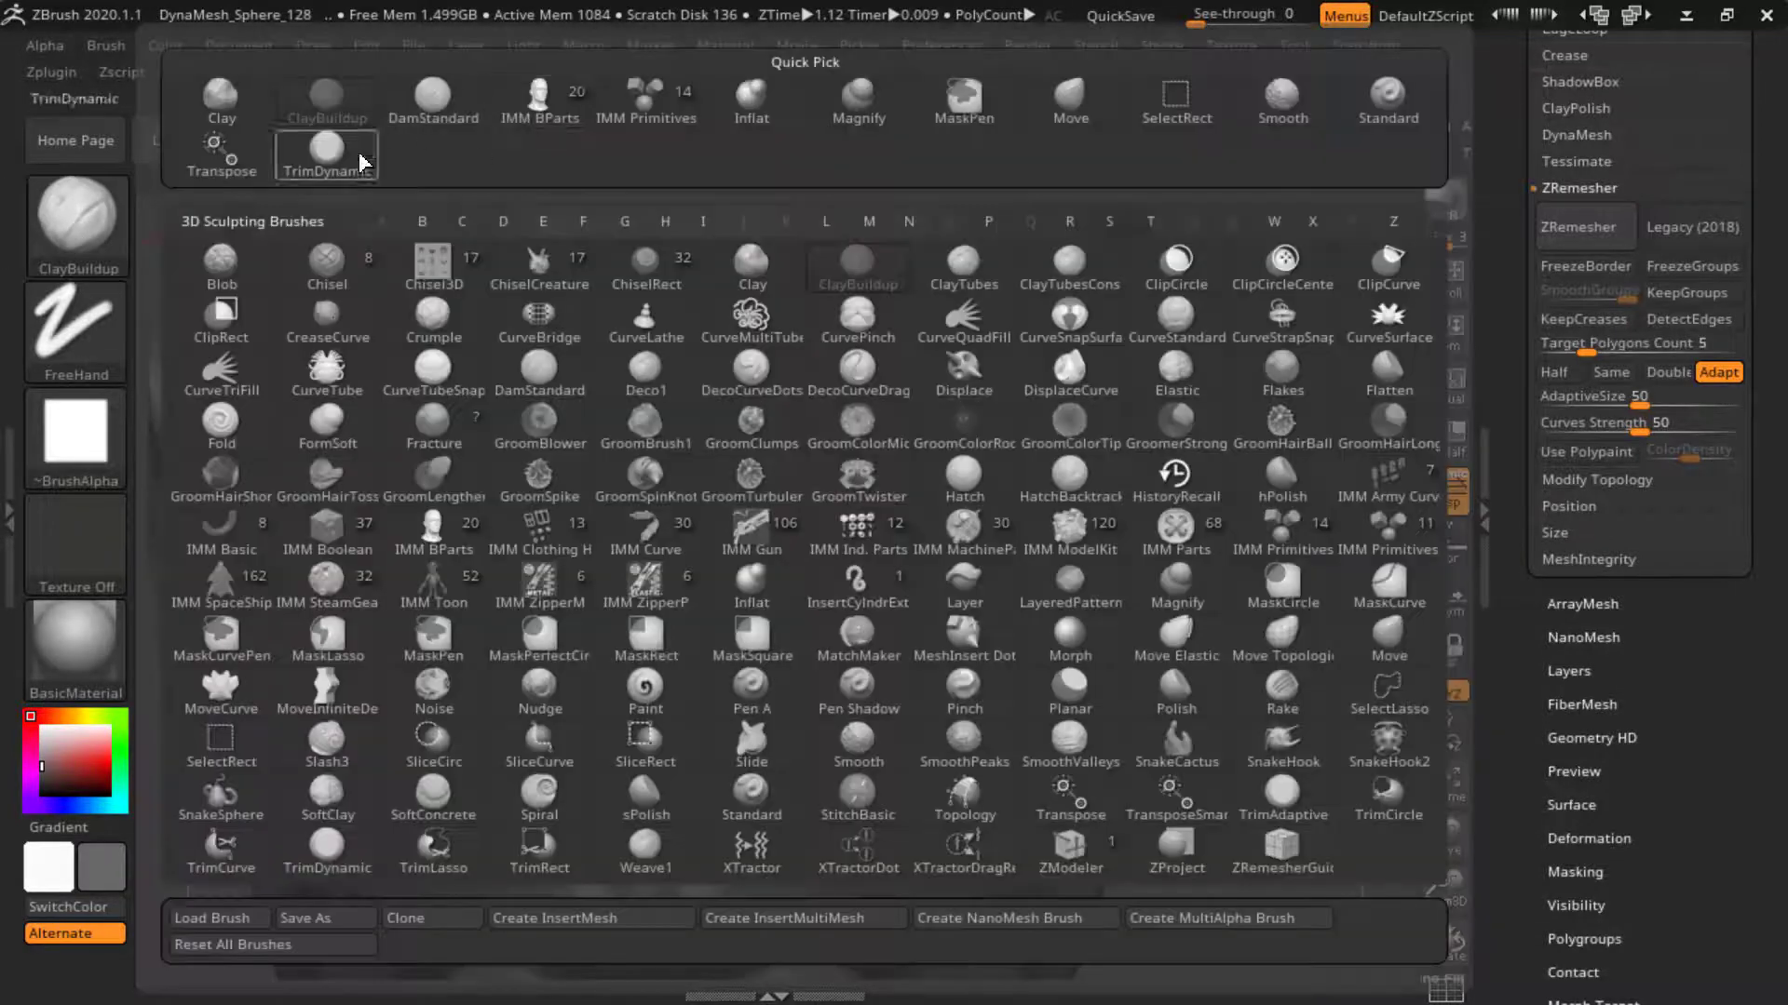
{"action": "left_click", "coordinate": [351, 152]}
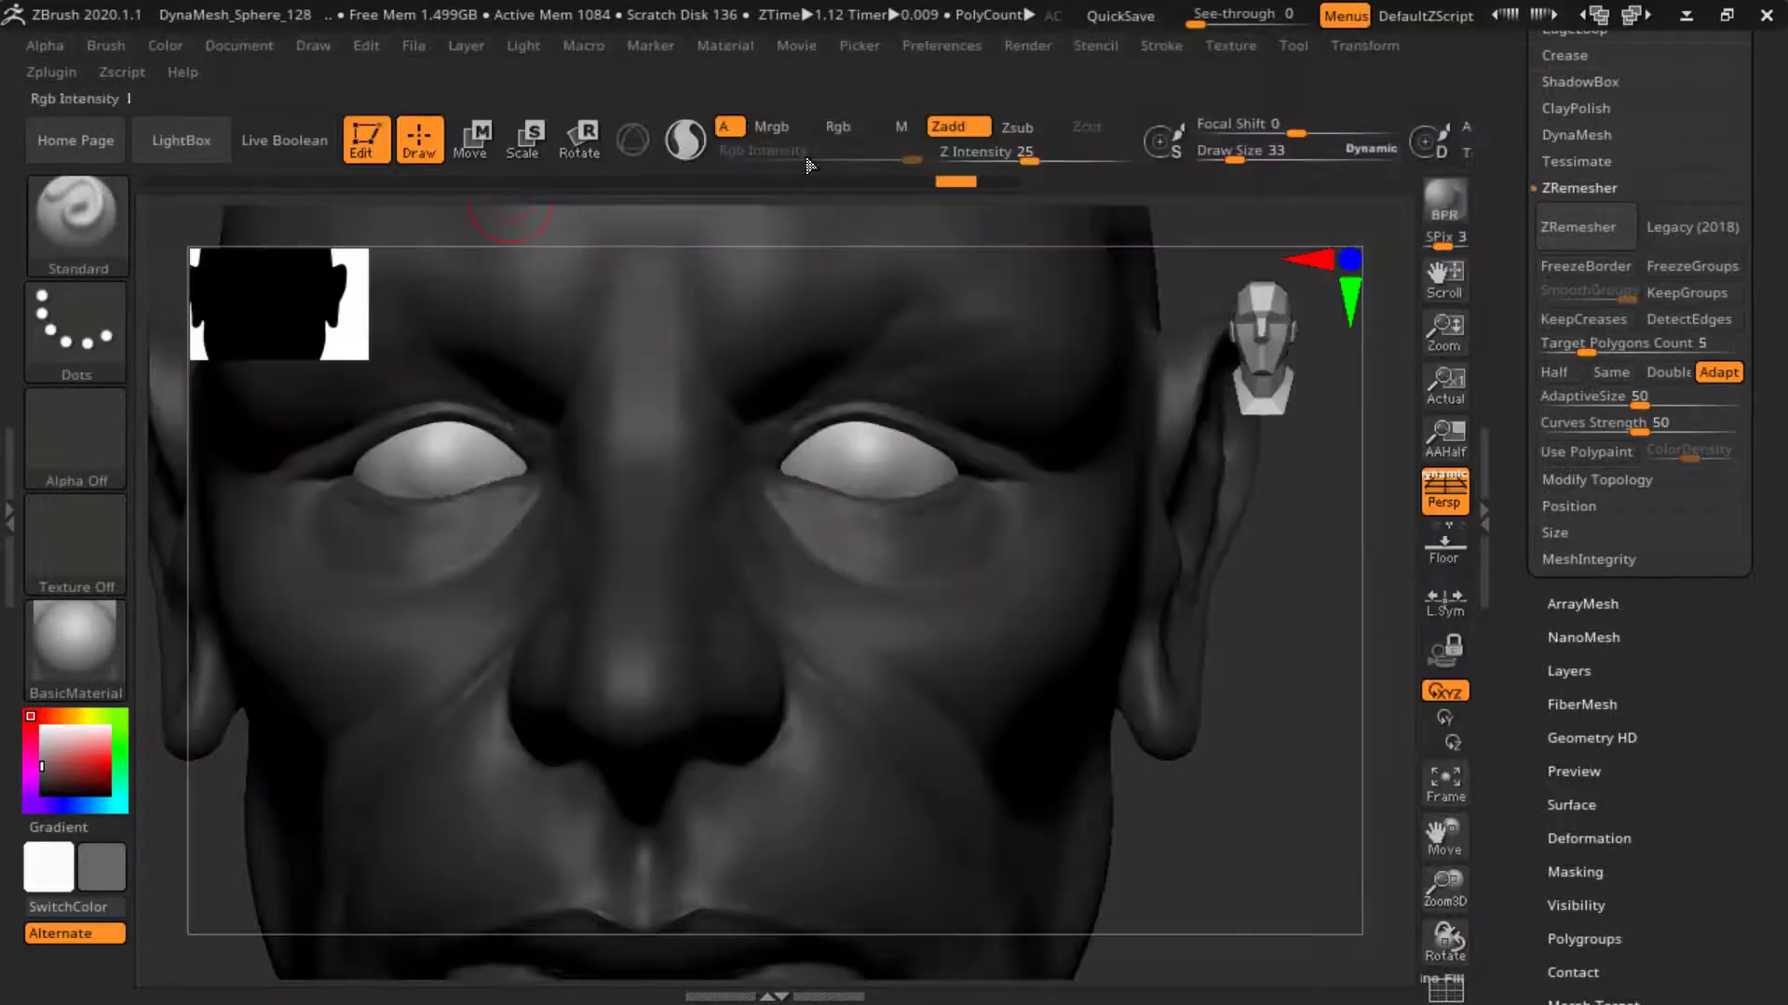
{"action": "left_click", "coordinate": [866, 458]}
{"action": "key", "text": "ctrl+z"}
- Try darker and pink colours, then reset the paint colour to white
{"action": "left_click", "coordinate": [31, 769]}
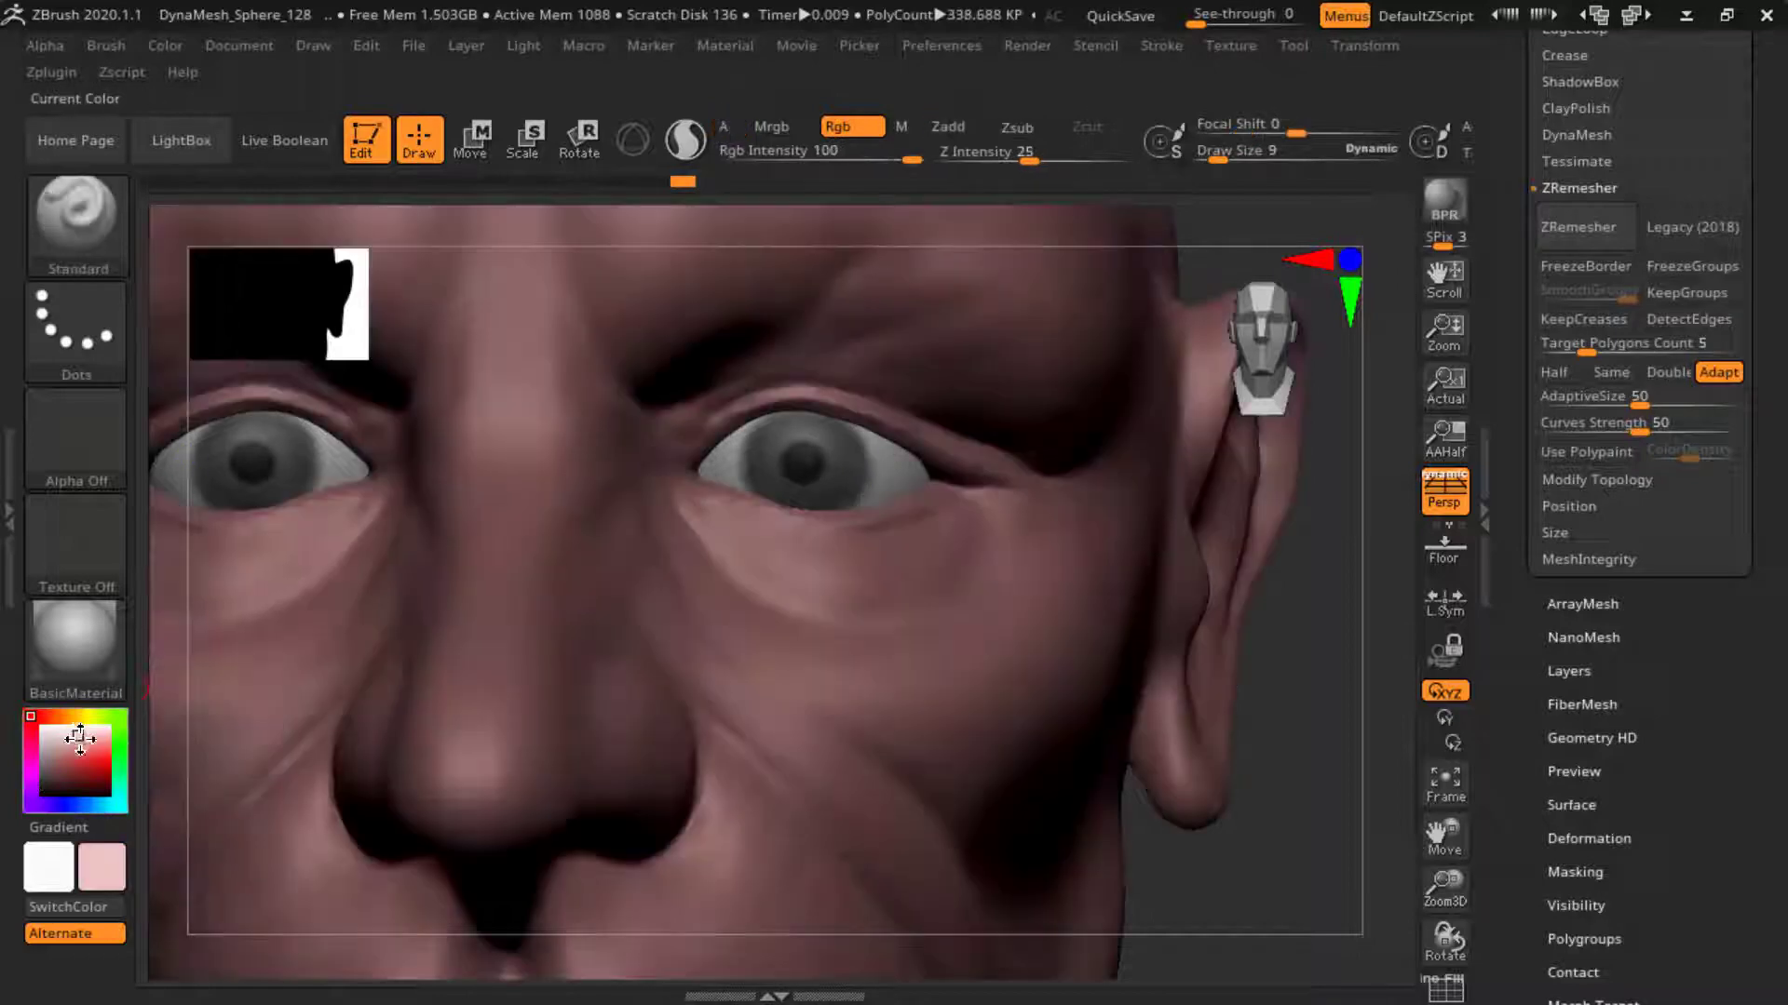
{"action": "left_click_drag", "start_coordinate": [913, 487], "coordinate": [959, 487]}
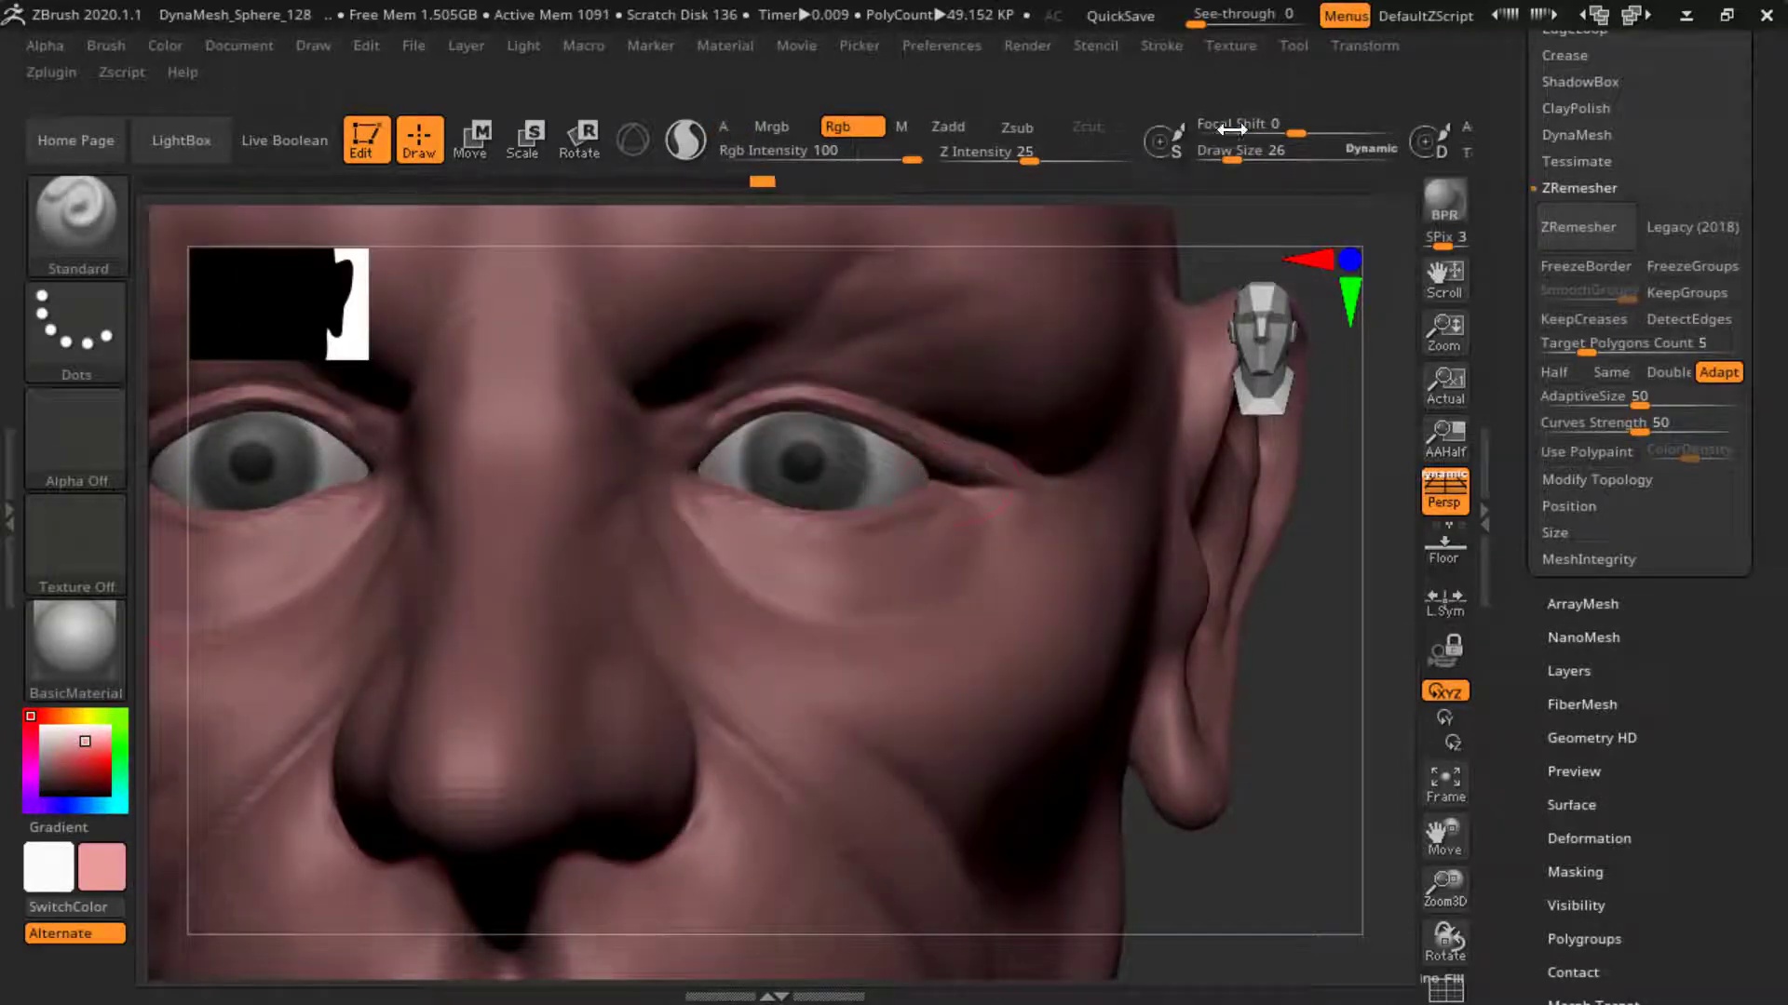
{"action": "left_click", "coordinate": [41, 727]}
{"action": "key", "text": "f"}
{"action": "left_click", "coordinate": [74, 642]}
- Apply ToyPlastic, then switch the head to the SkinShade4 material
{"action": "left_click", "coordinate": [233, 693]}
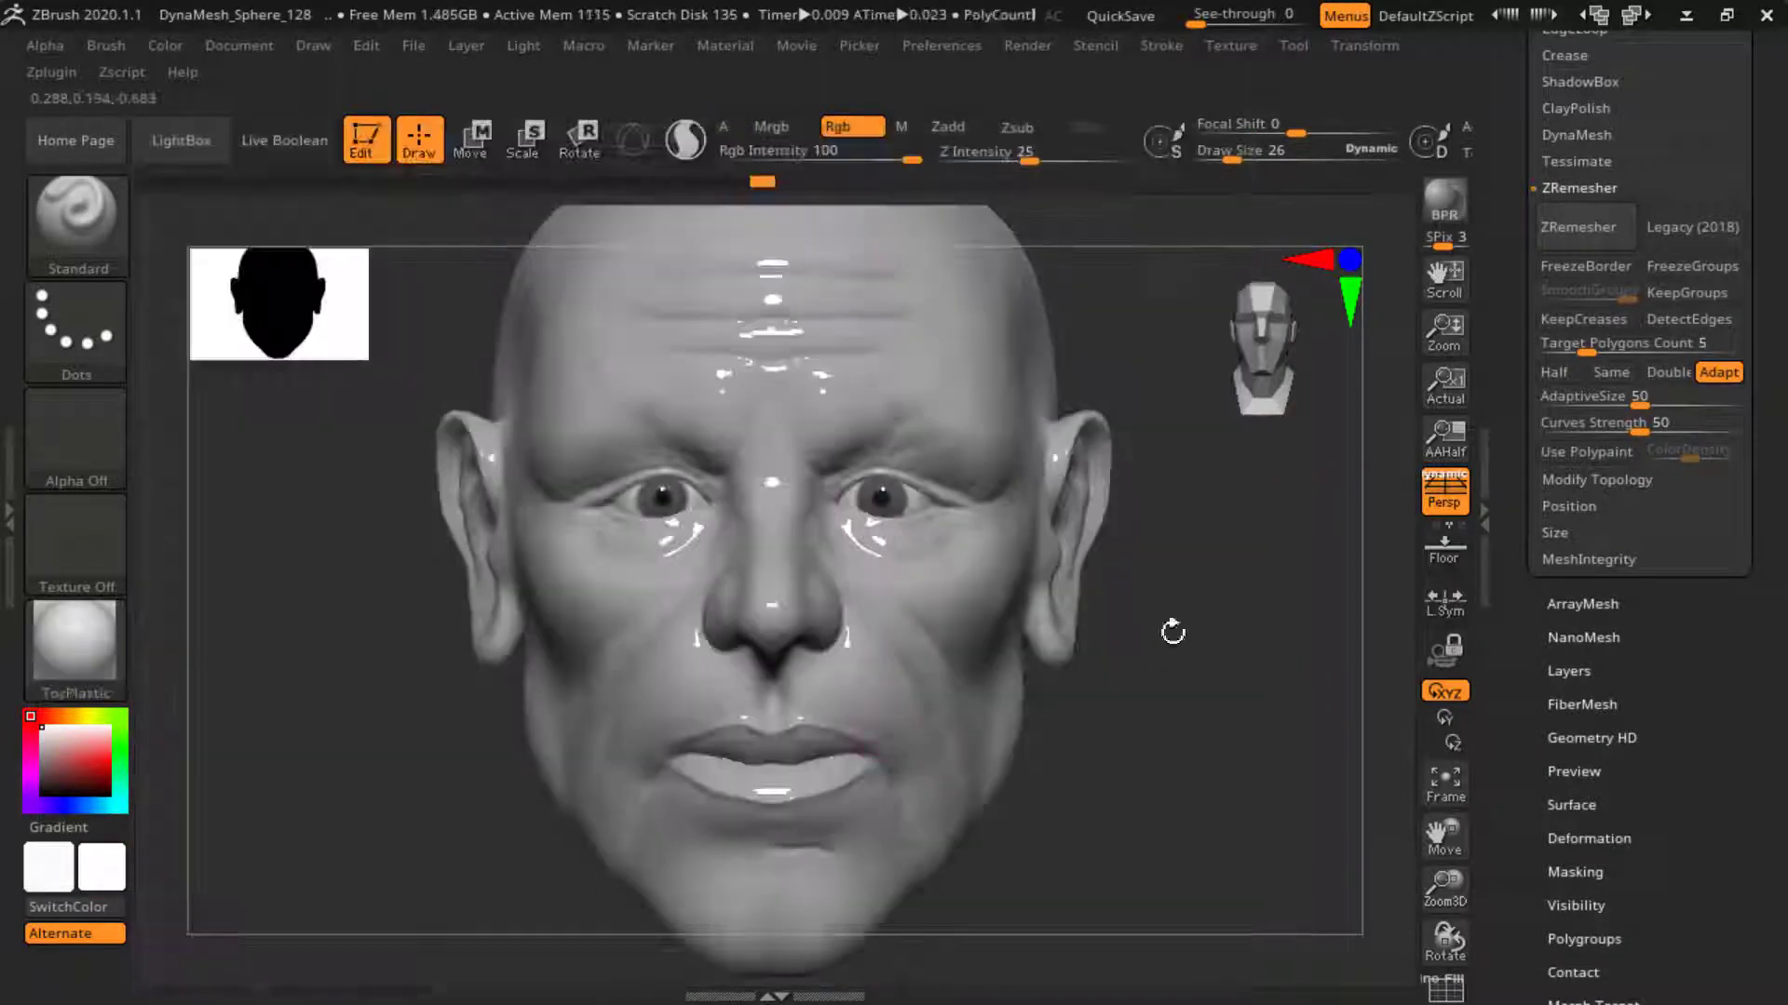
{"action": "scroll", "coordinate": [1523, 216], "scroll_direction": "up", "scroll_amount": 3}
{"action": "left_click", "coordinate": [164, 45]}
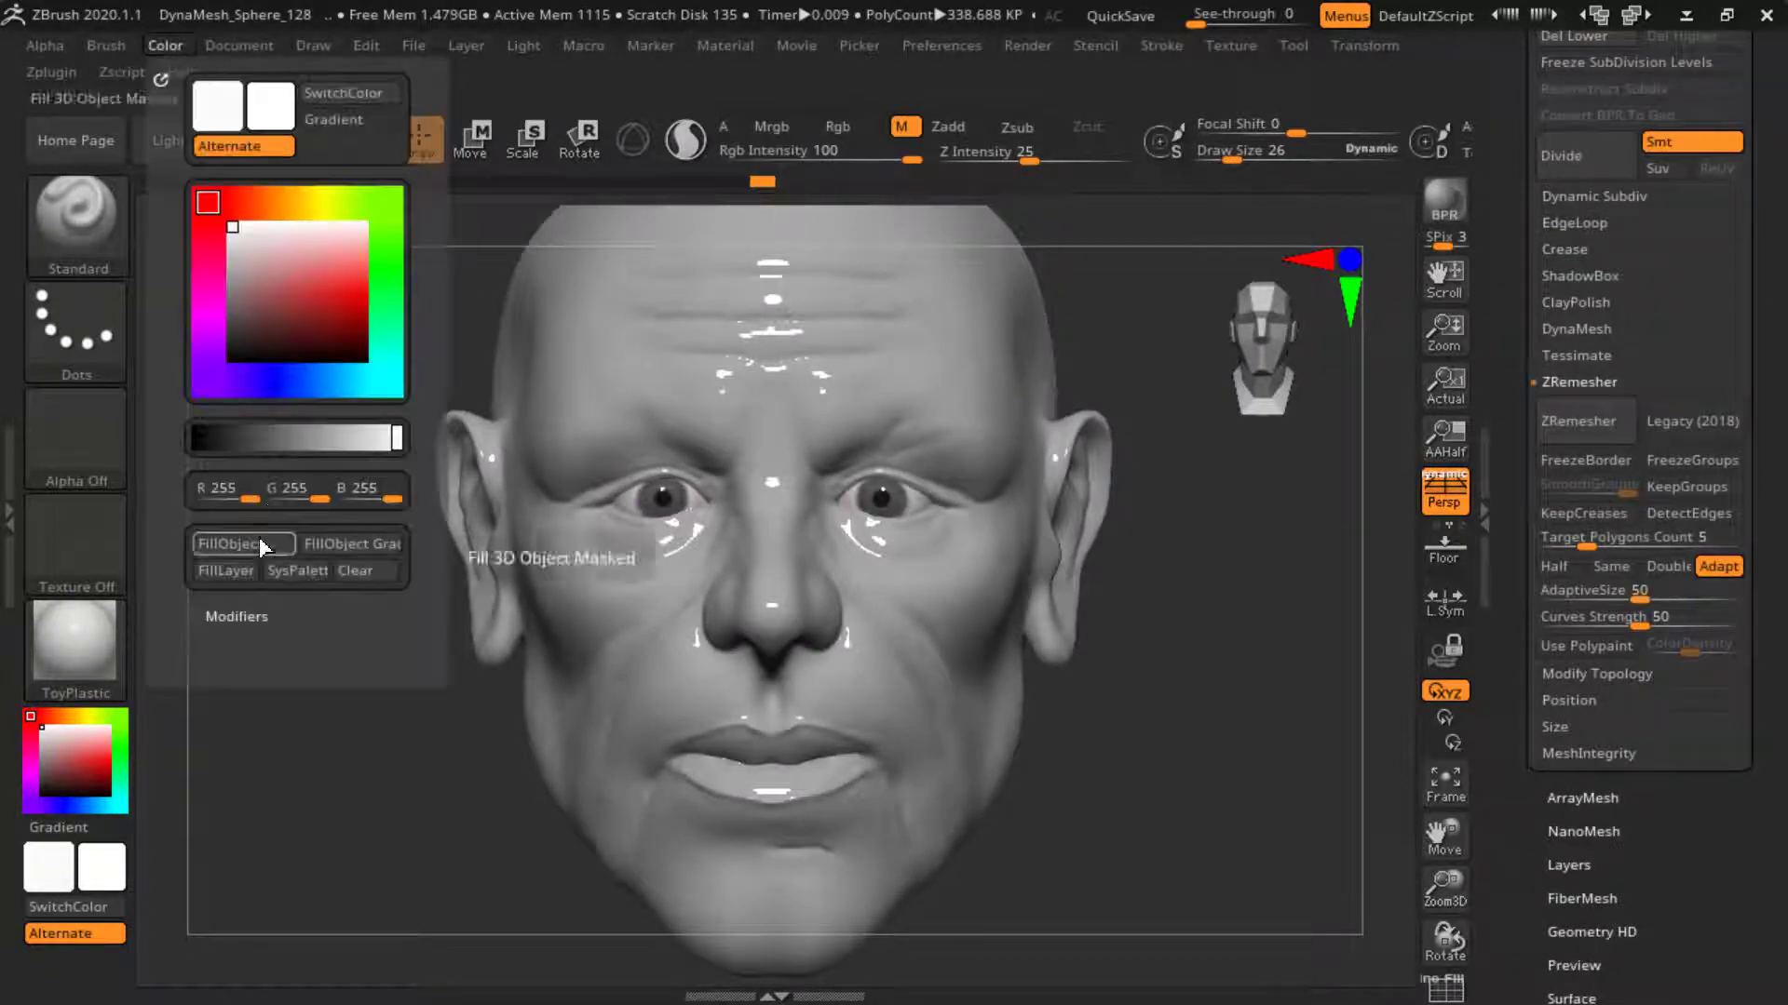
{"action": "left_click", "coordinate": [74, 642]}
{"action": "left_click", "coordinate": [797, 659]}
- Pick a light orange skin tone and adjust the material modifier sliders
{"action": "mouse_move", "coordinate": [1303, 558]}
{"action": "left_mouse_down"}
{"action": "mouse_move", "coordinate": [1156, 568]}
{"action": "mouse_move", "coordinate": [1241, 522]}
{"action": "left_mouse_up"}
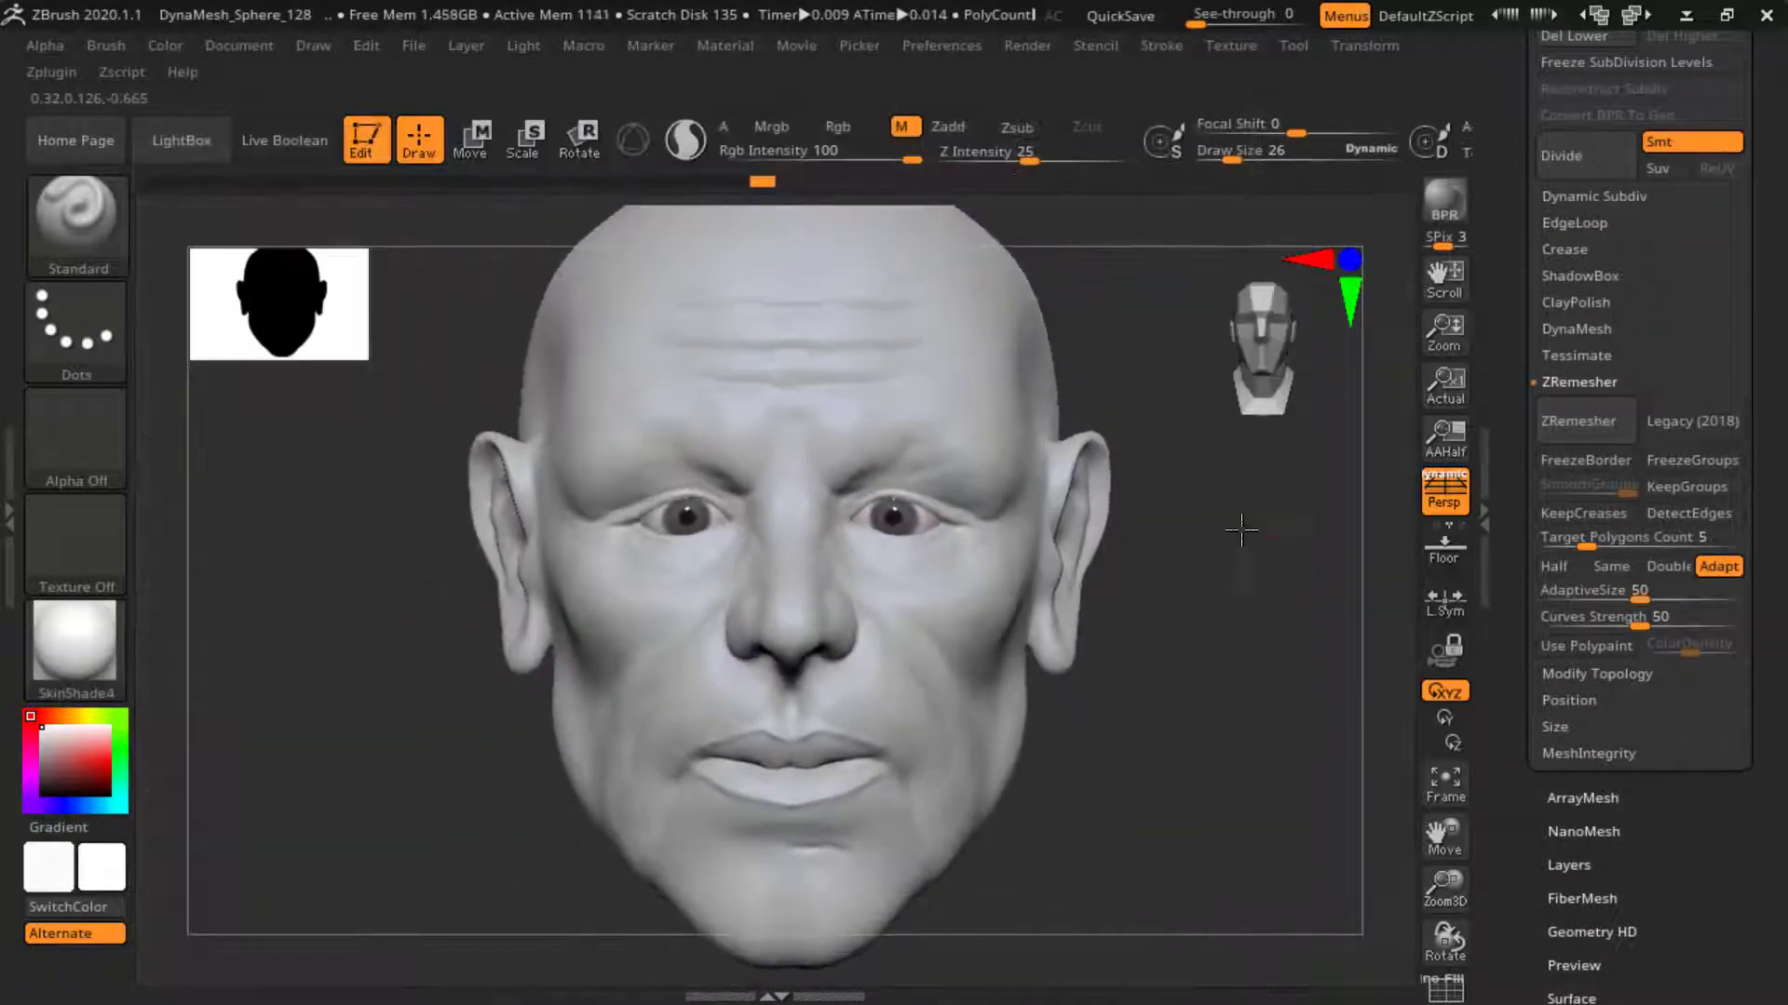
{"action": "left_click", "coordinate": [59, 712]}
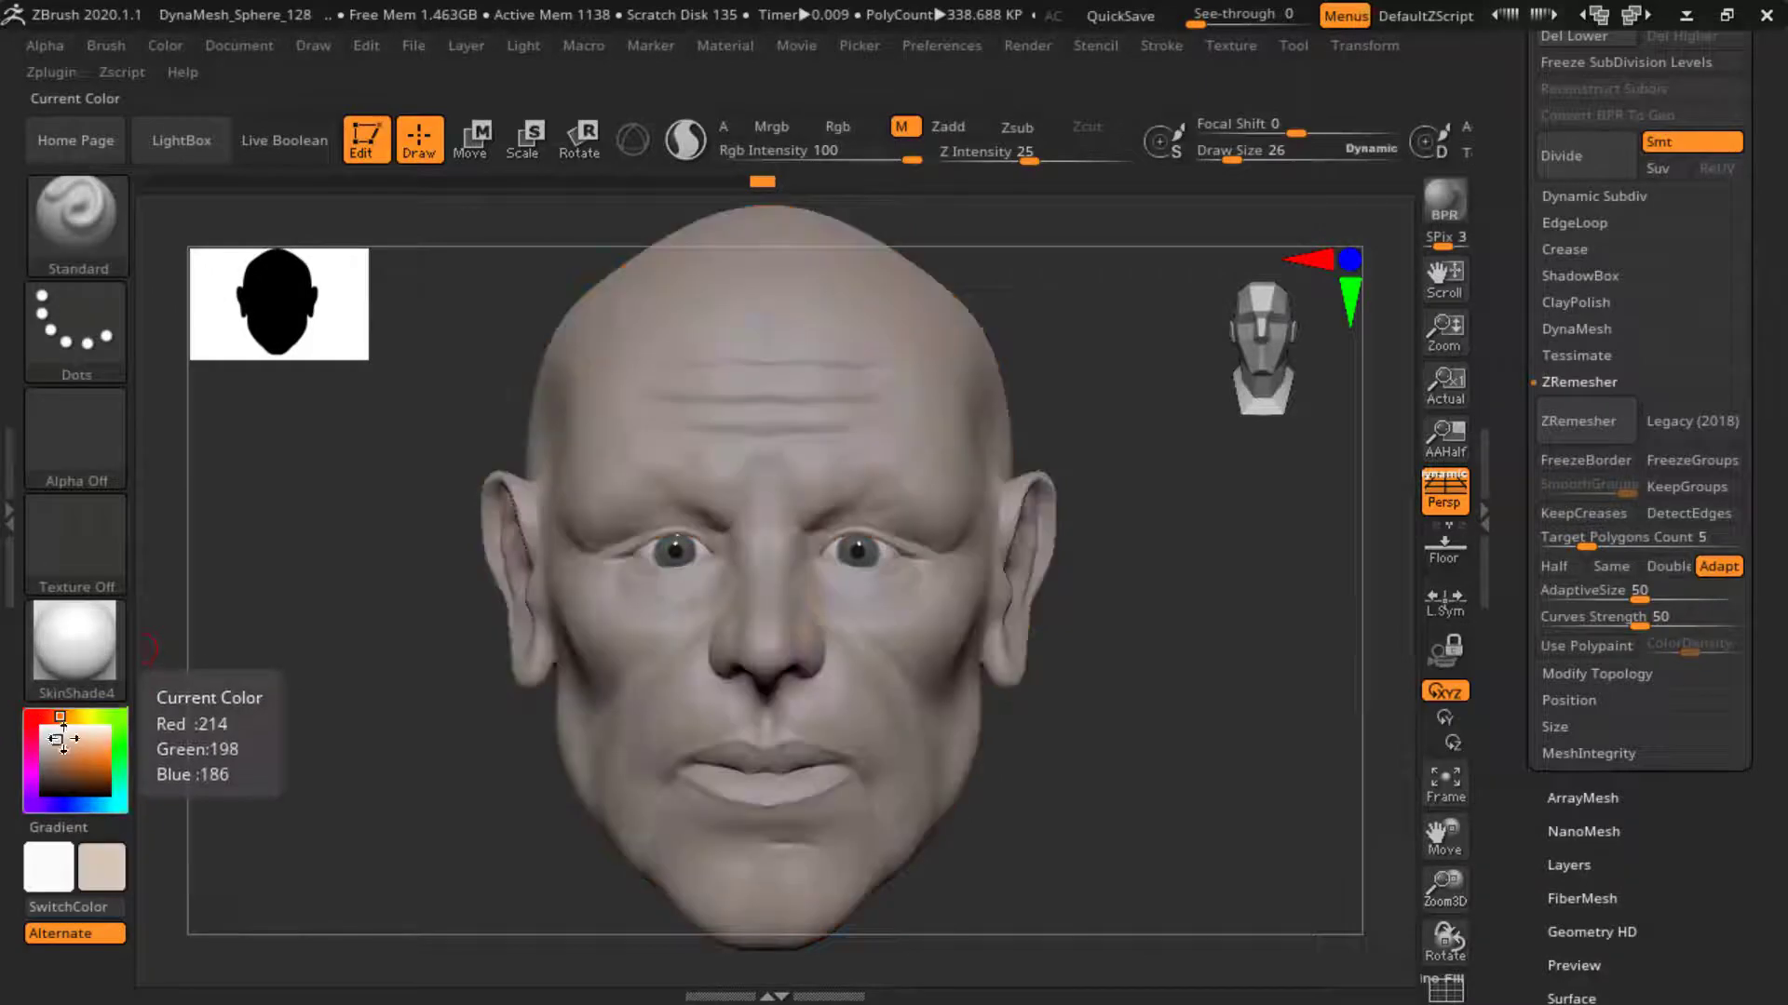
{"action": "left_click", "coordinate": [725, 45]}
{"action": "left_click_drag", "start_coordinate": [798, 683], "coordinate": [782, 682]}
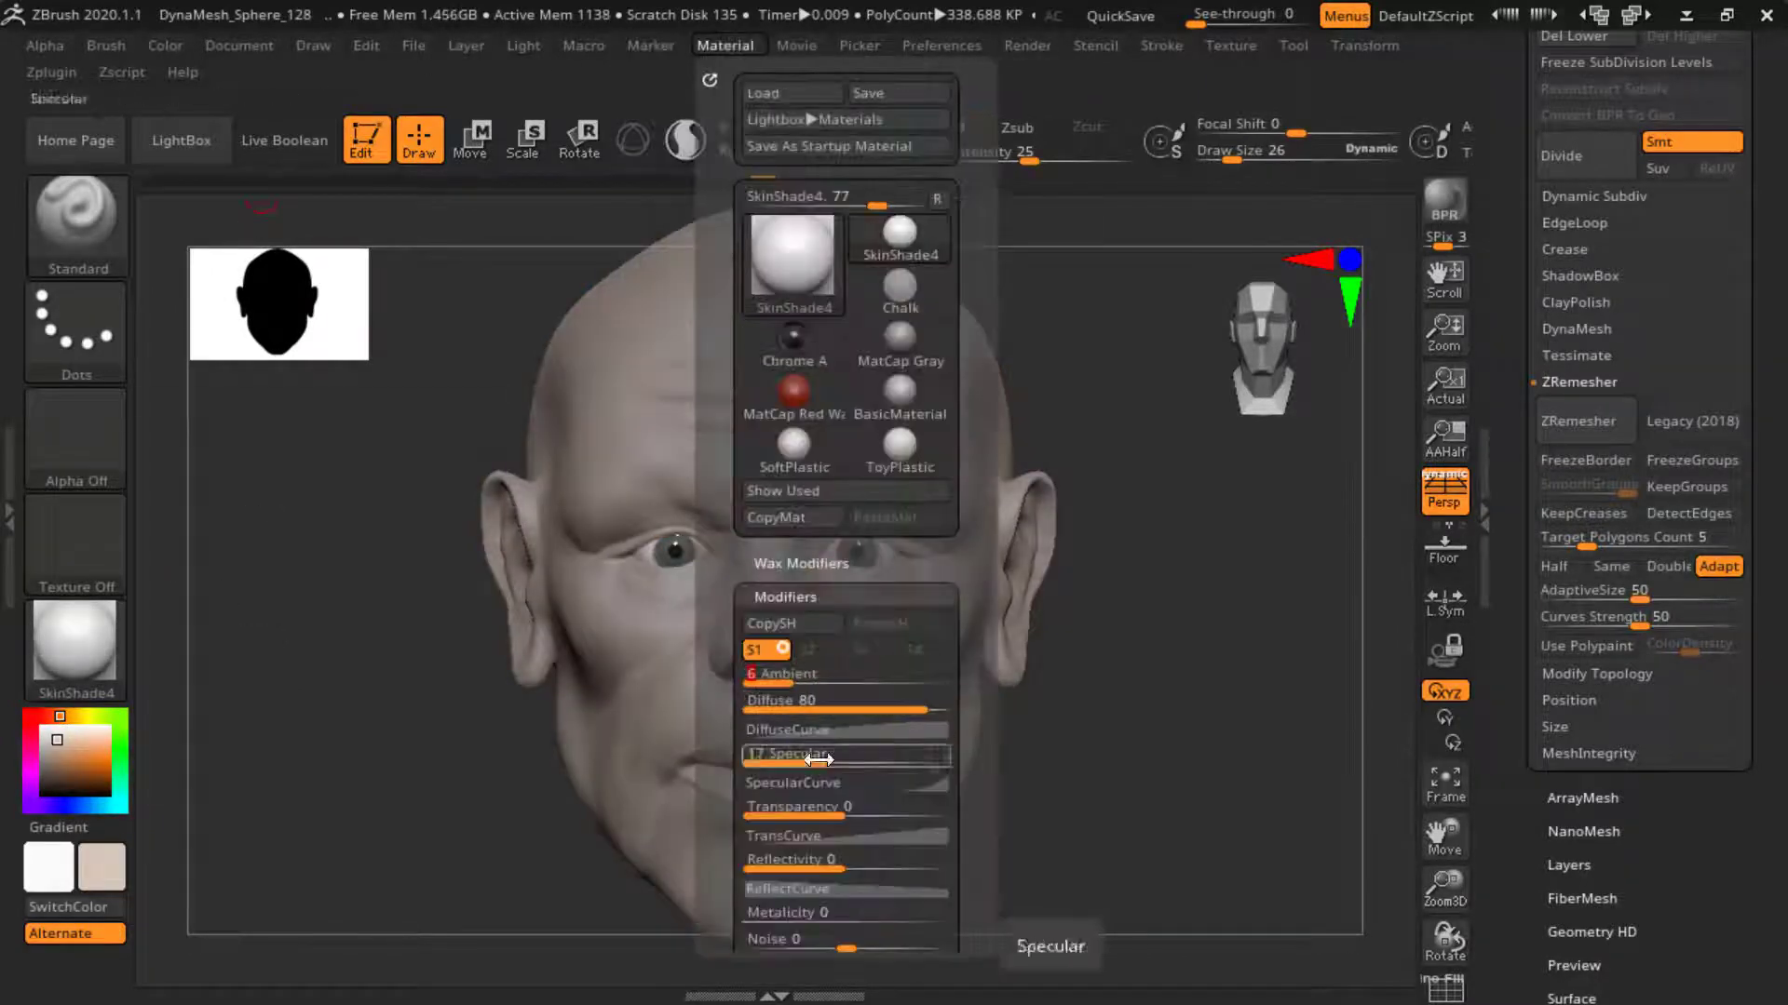
{"action": "left_click_drag", "start_coordinate": [826, 761], "coordinate": [847, 762]}
{"action": "scroll", "coordinate": [735, 669], "scroll_direction": "down", "scroll_amount": 10}
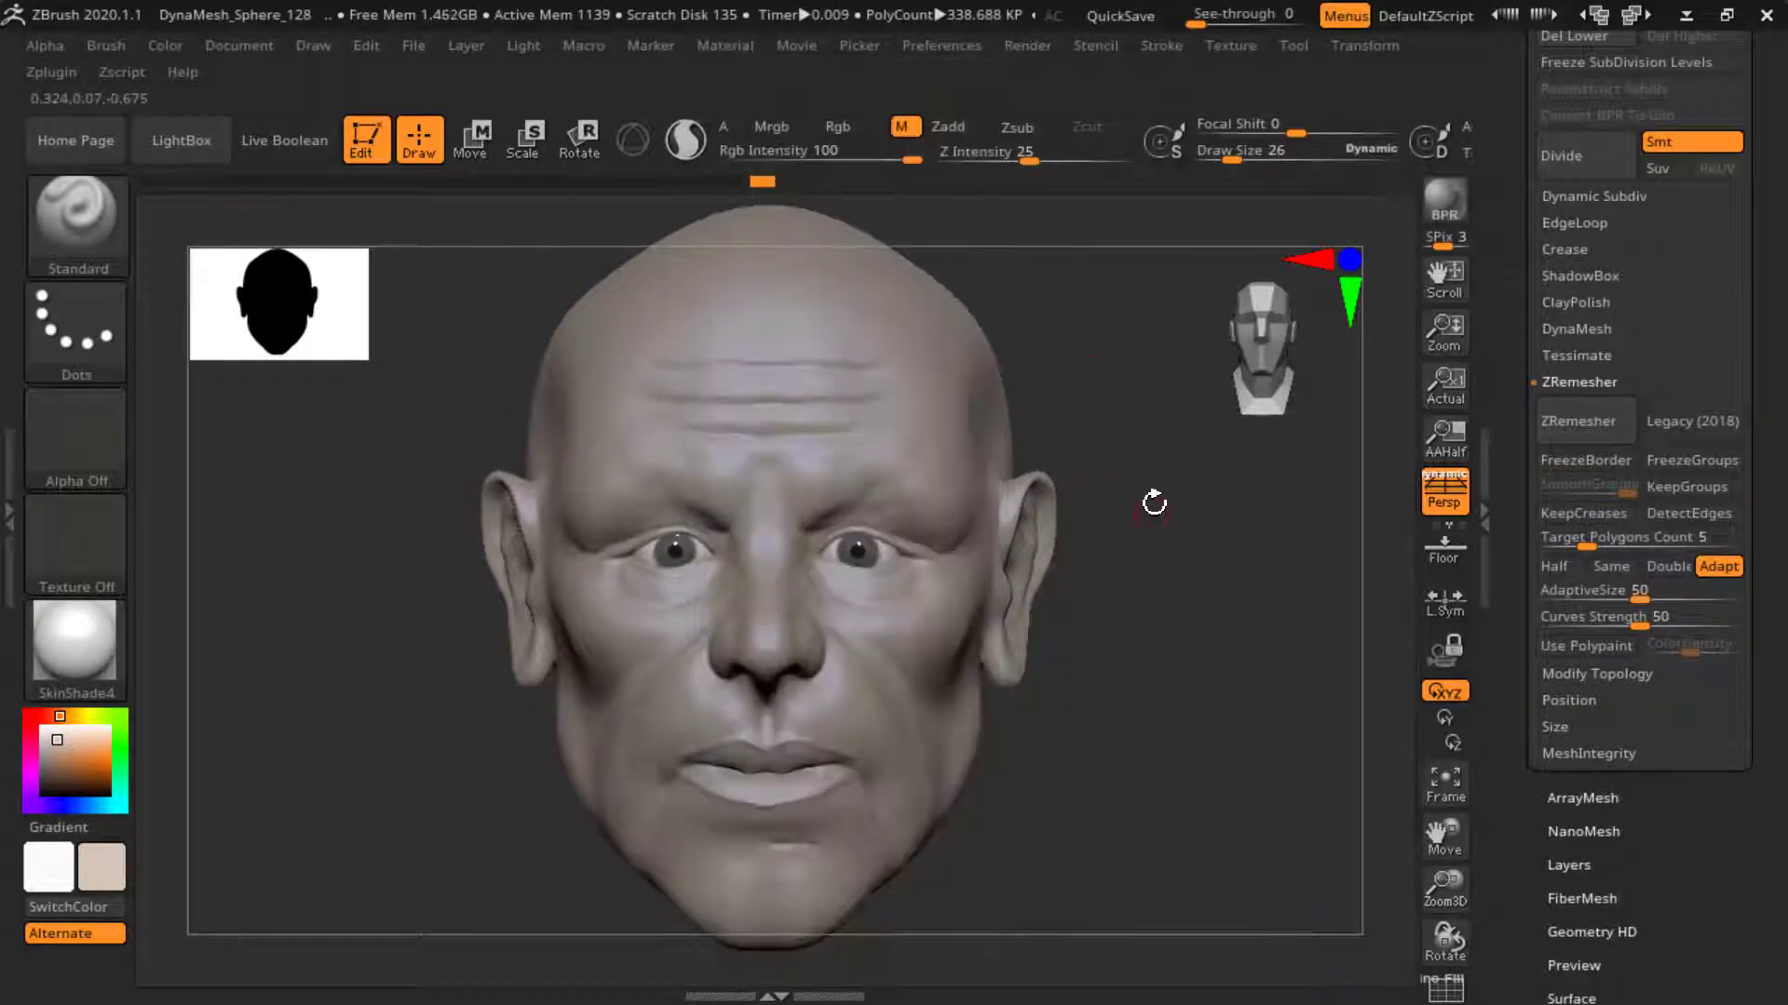
{"action": "mouse_move", "coordinate": [1129, 428]}
{"action": "left_mouse_down"}
{"action": "mouse_move", "coordinate": [1068, 415]}
{"action": "mouse_move", "coordinate": [1235, 508]}
{"action": "left_mouse_up"}
- Preview a BPR render, tweak Render Properties and material settings, and render again
{"action": "key", "text": "shift+r"}
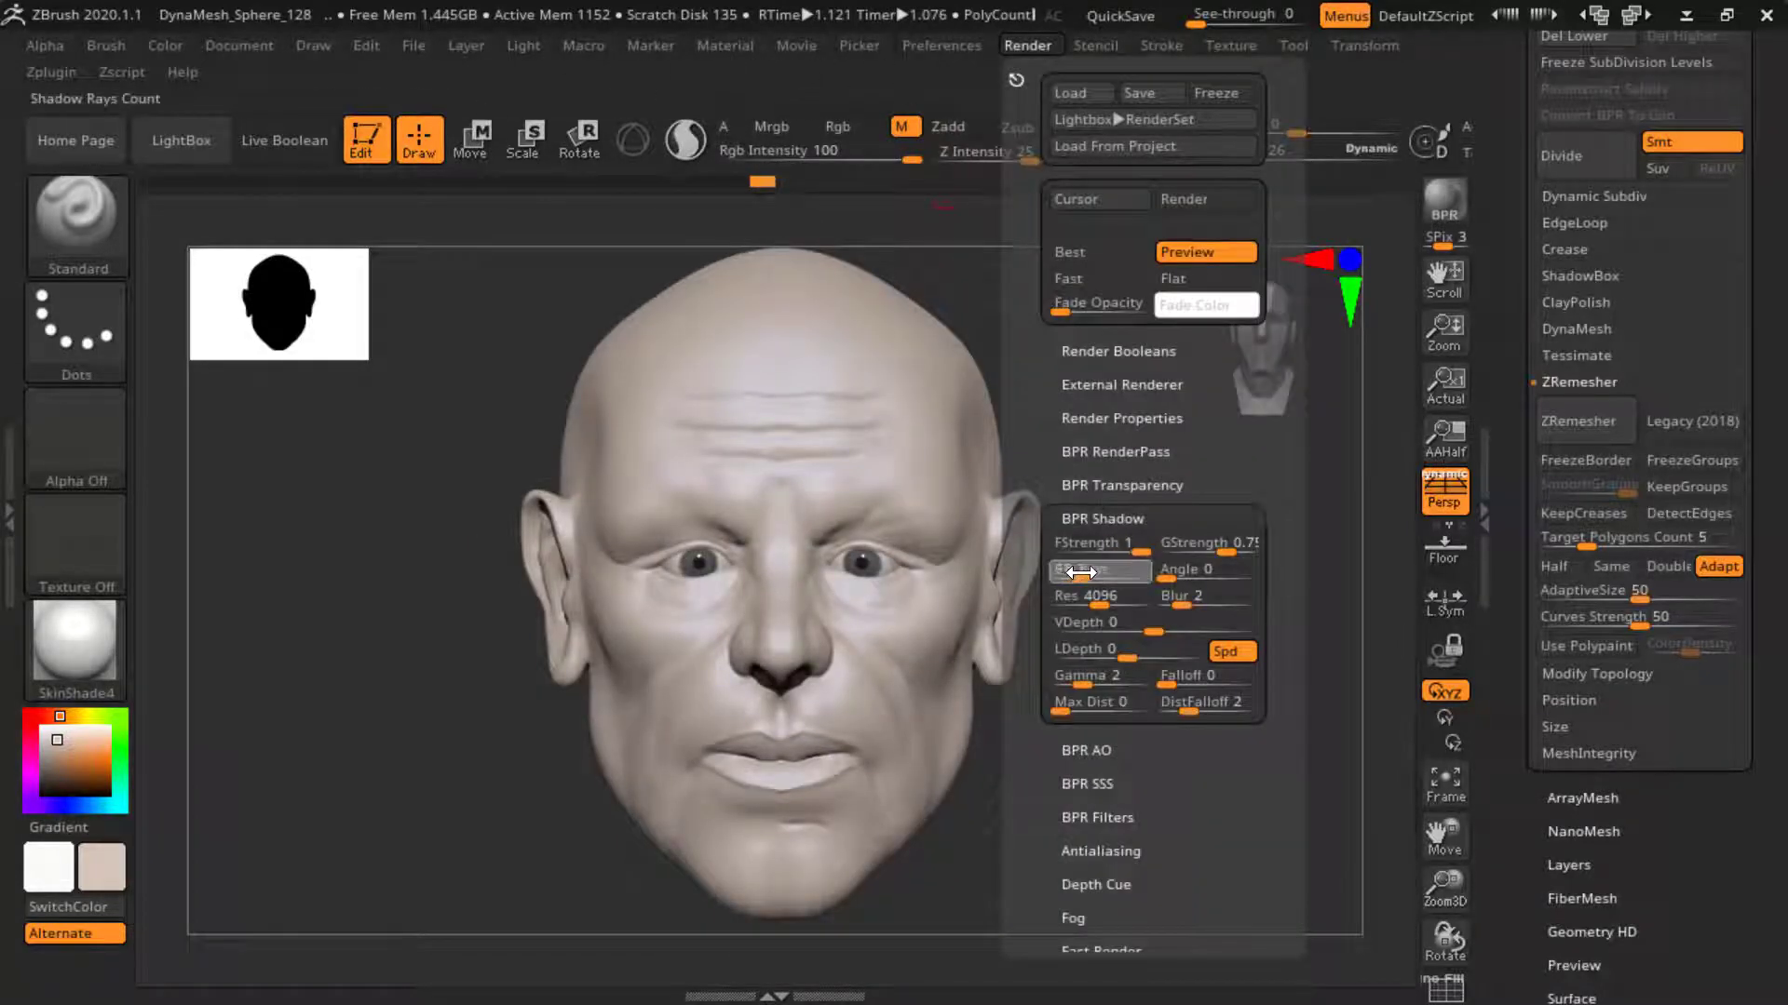
{"action": "left_click", "coordinate": [1122, 418]}
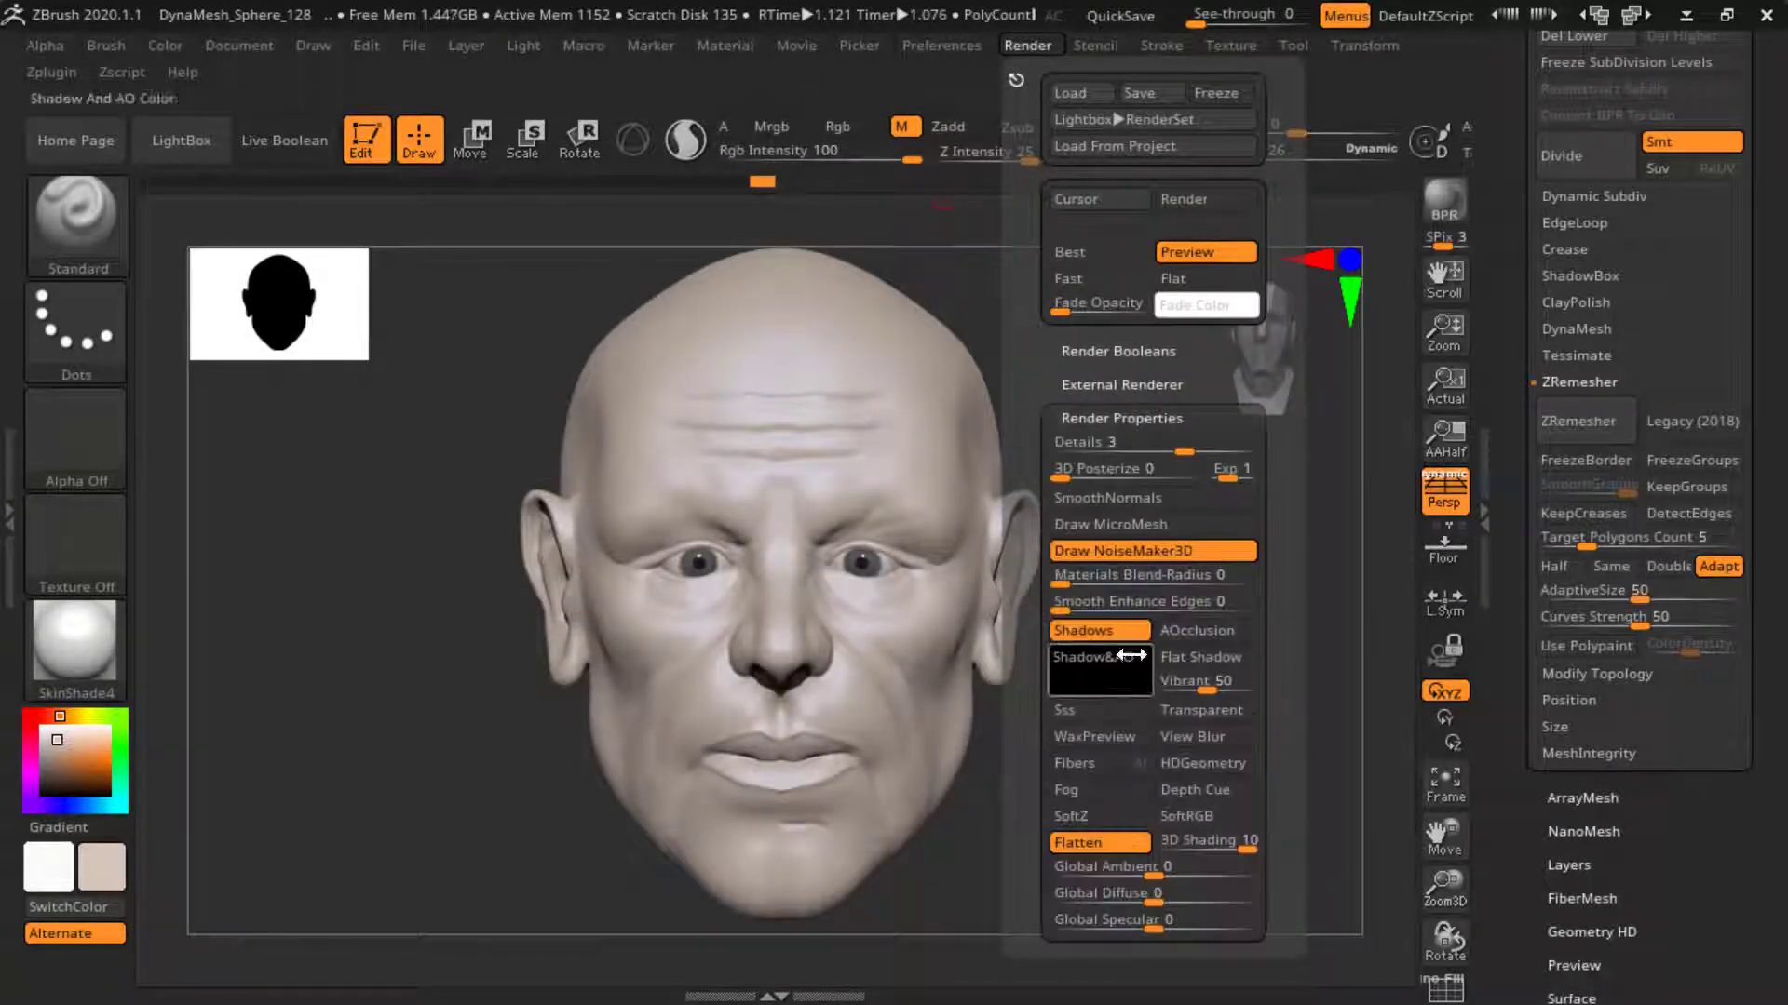
{"action": "left_click", "coordinate": [725, 45]}
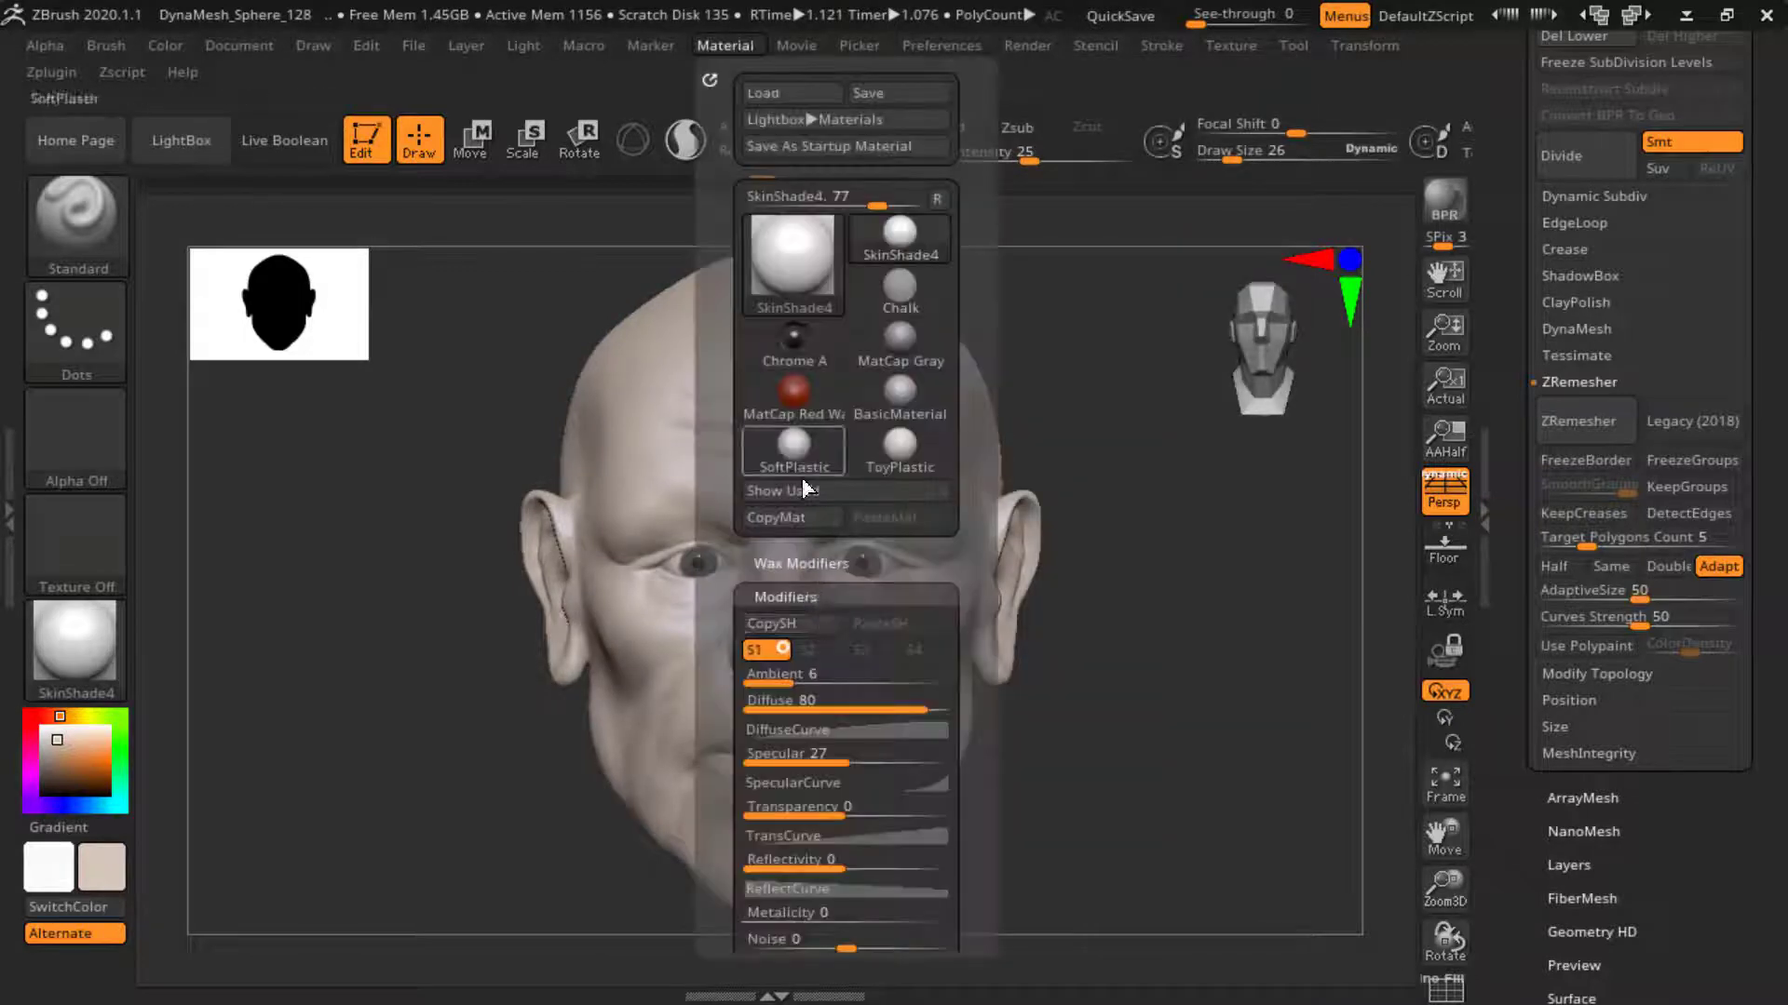
{"action": "left_click", "coordinate": [779, 559]}
{"action": "key", "text": "shift+r"}
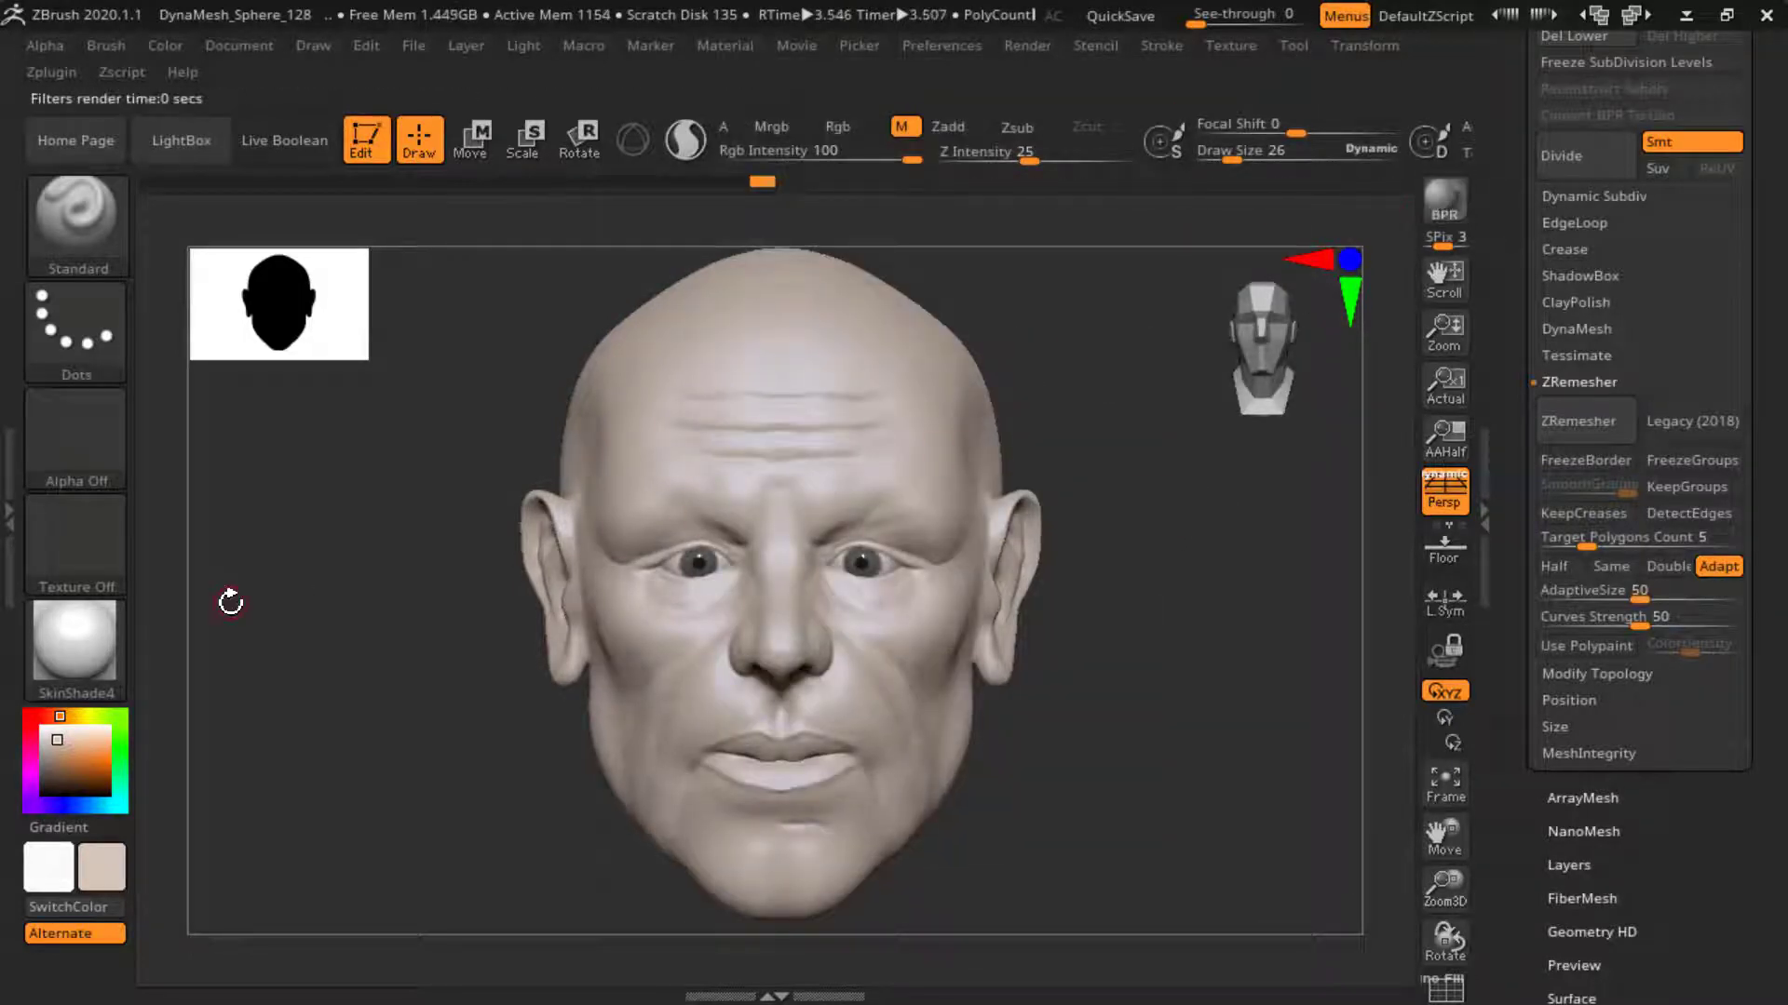
- Switch to a warmer brownish skin colour and re-render the head
{"action": "left_click", "coordinate": [61, 746]}
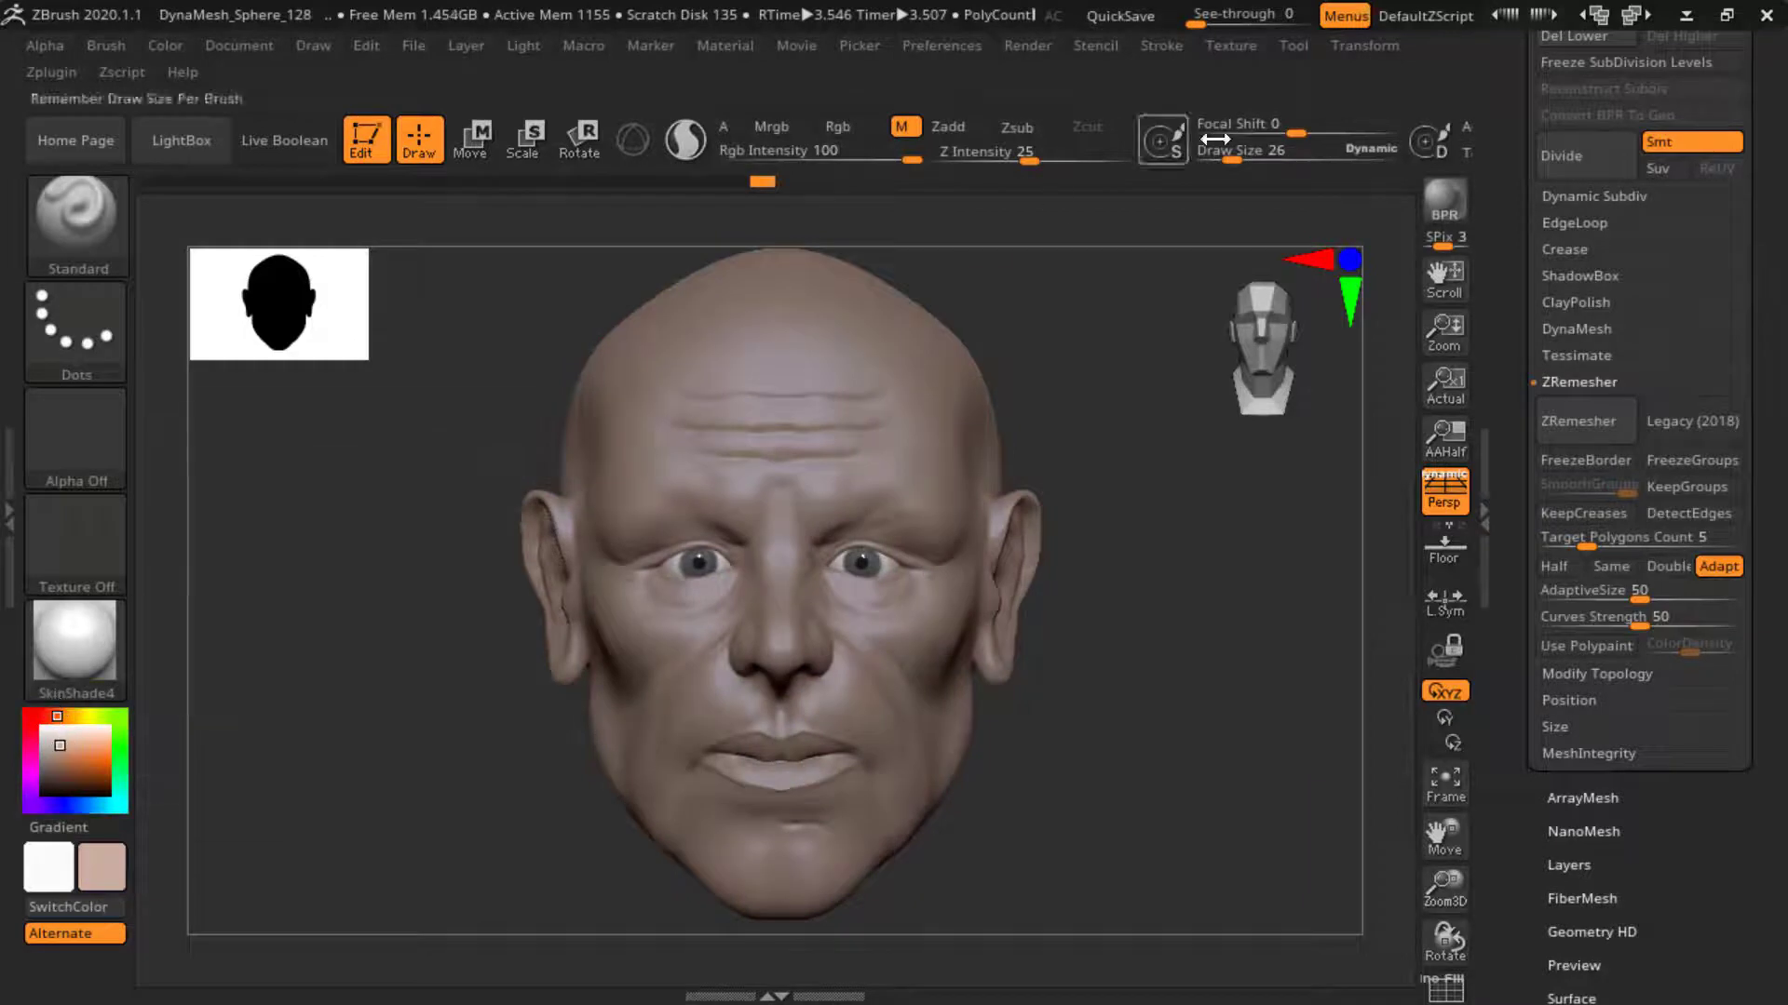
{"action": "key", "text": "shift+r"}
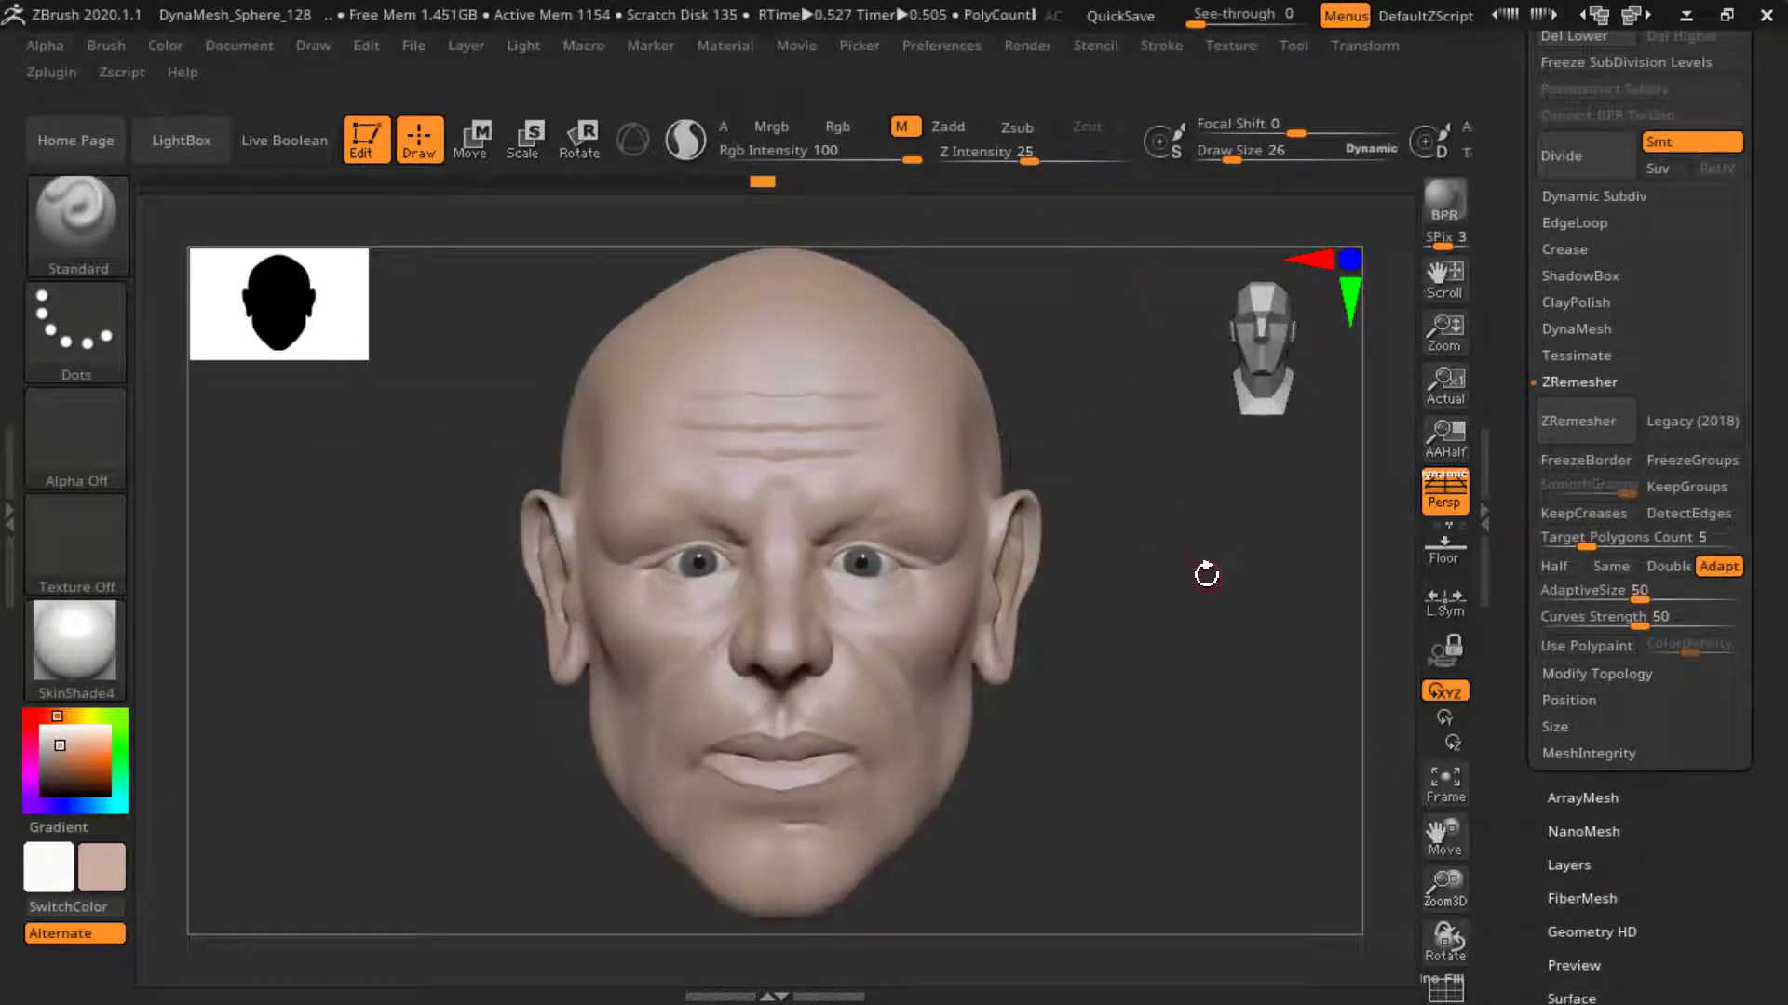
{"action": "mouse_move", "coordinate": [1206, 574]}
{"action": "left_mouse_down"}
{"action": "mouse_move", "coordinate": [1210, 511]}
{"action": "mouse_move", "coordinate": [1161, 431]}
{"action": "mouse_move", "coordinate": [1180, 427]}
{"action": "mouse_move", "coordinate": [1100, 321]}
{"action": "mouse_move", "coordinate": [900, 640]}
{"action": "left_mouse_up"}
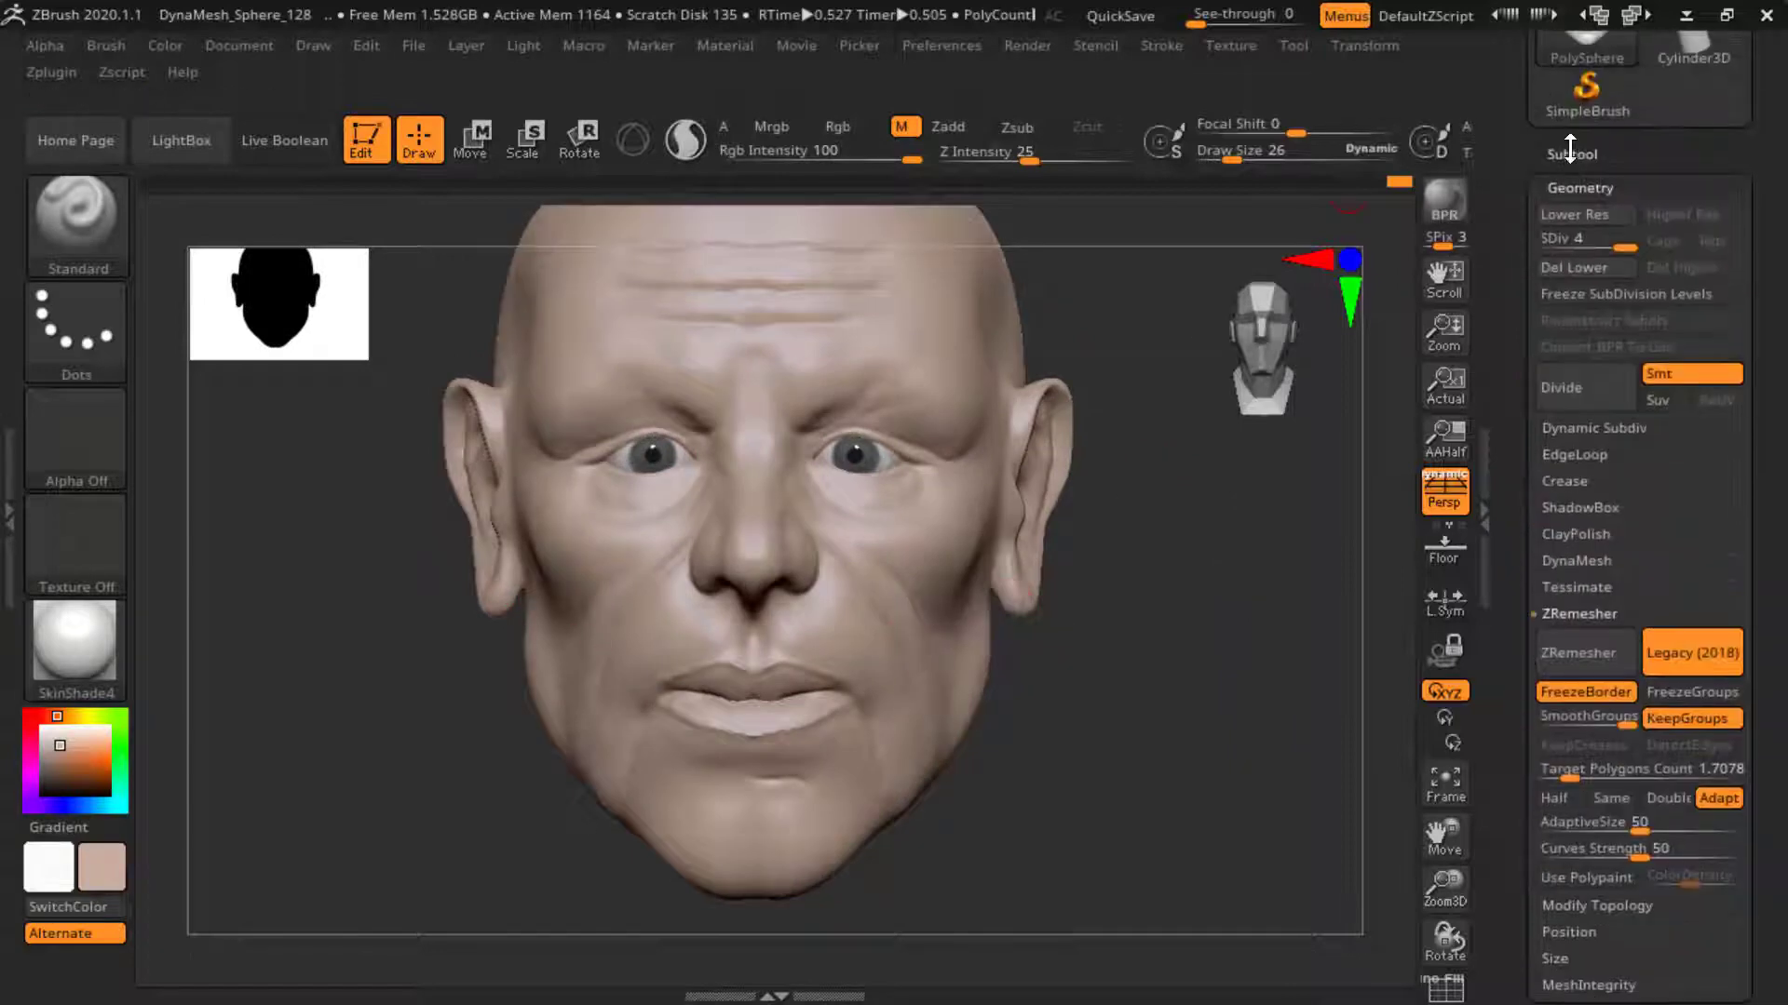
- Duplicate the head into a new subtool and choose IMM Primitives sphere insertion
{"action": "left_click", "coordinate": [1575, 585]}
{"action": "left_click", "coordinate": [1596, 889]}
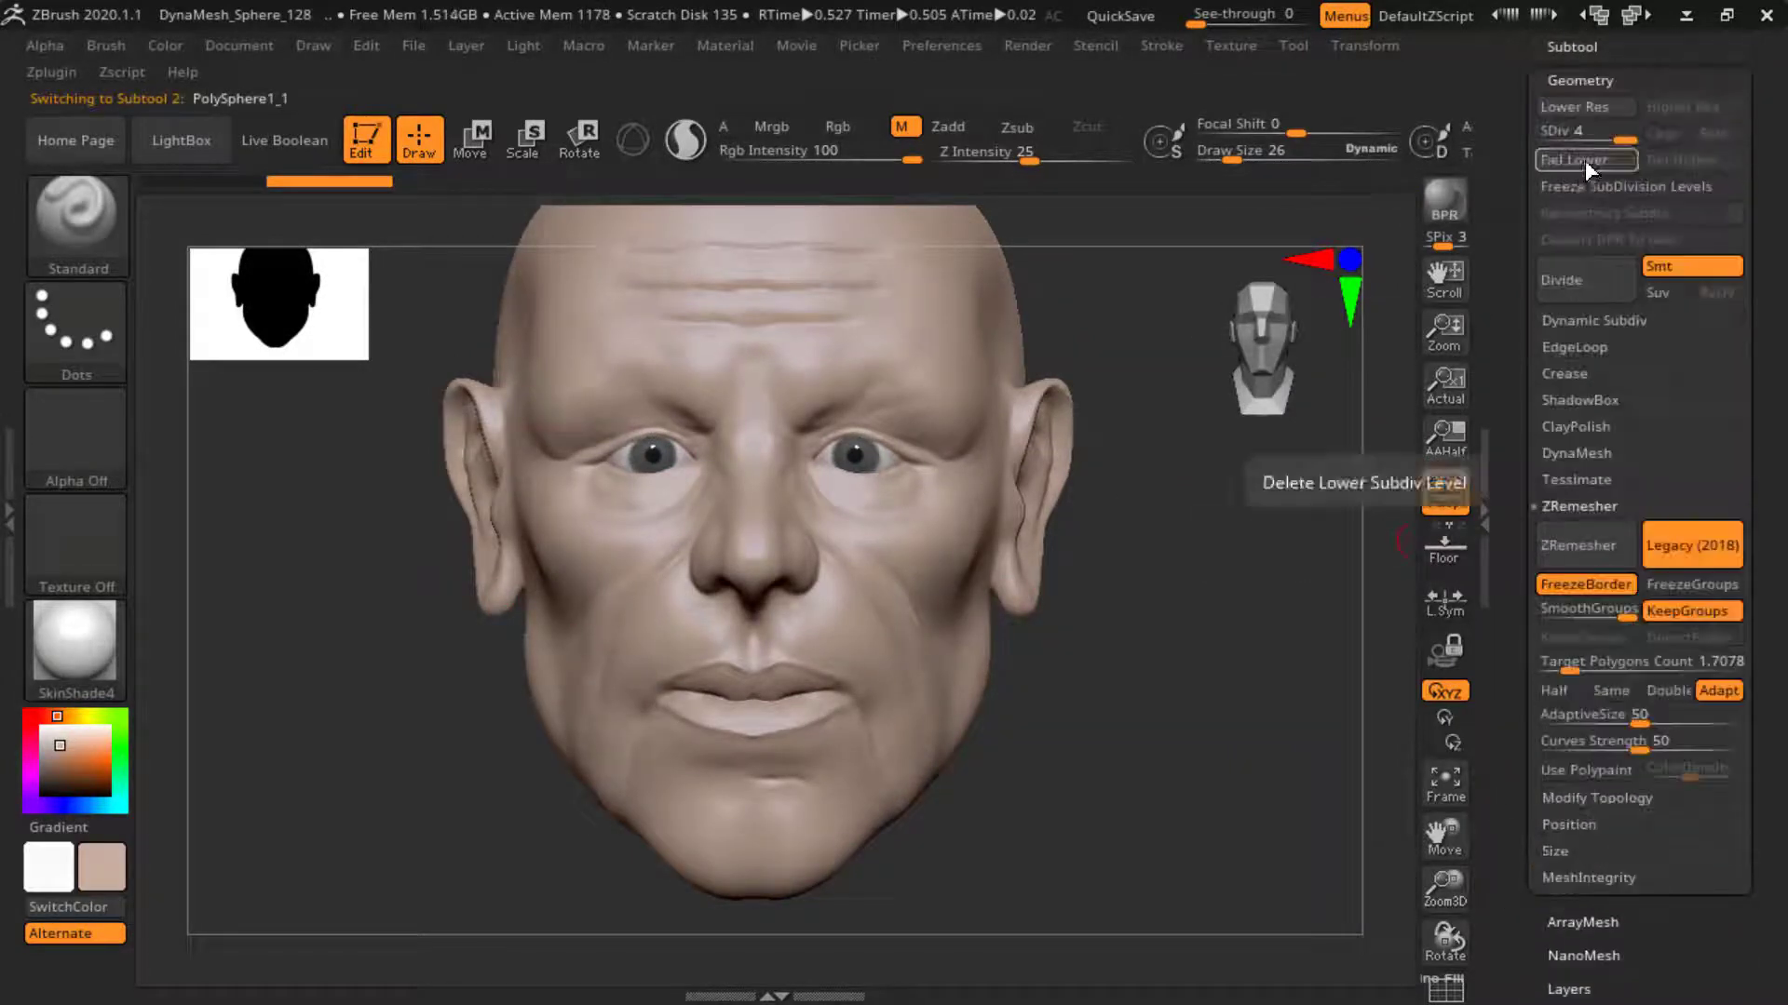
{"action": "left_click_drag", "start_coordinate": [1164, 968], "coordinate": [1134, 791], "text": "alt"}
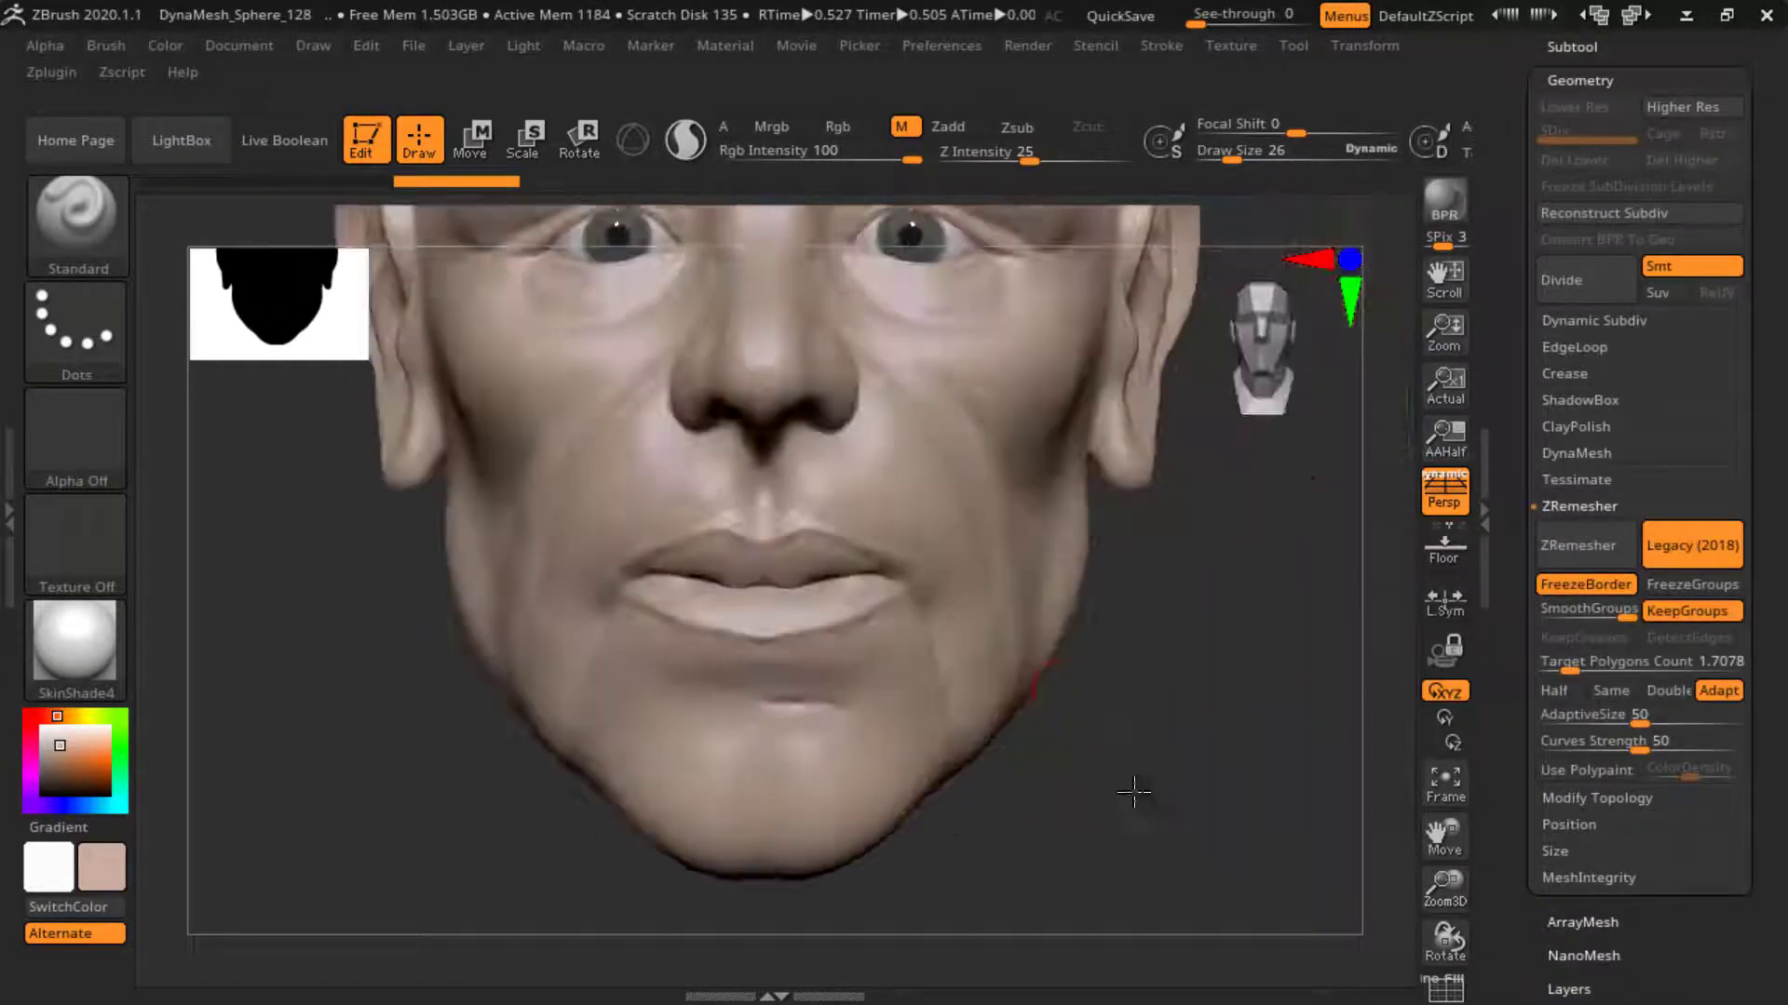
{"action": "left_click", "coordinate": [76, 223]}
{"action": "left_click", "coordinate": [980, 431]}
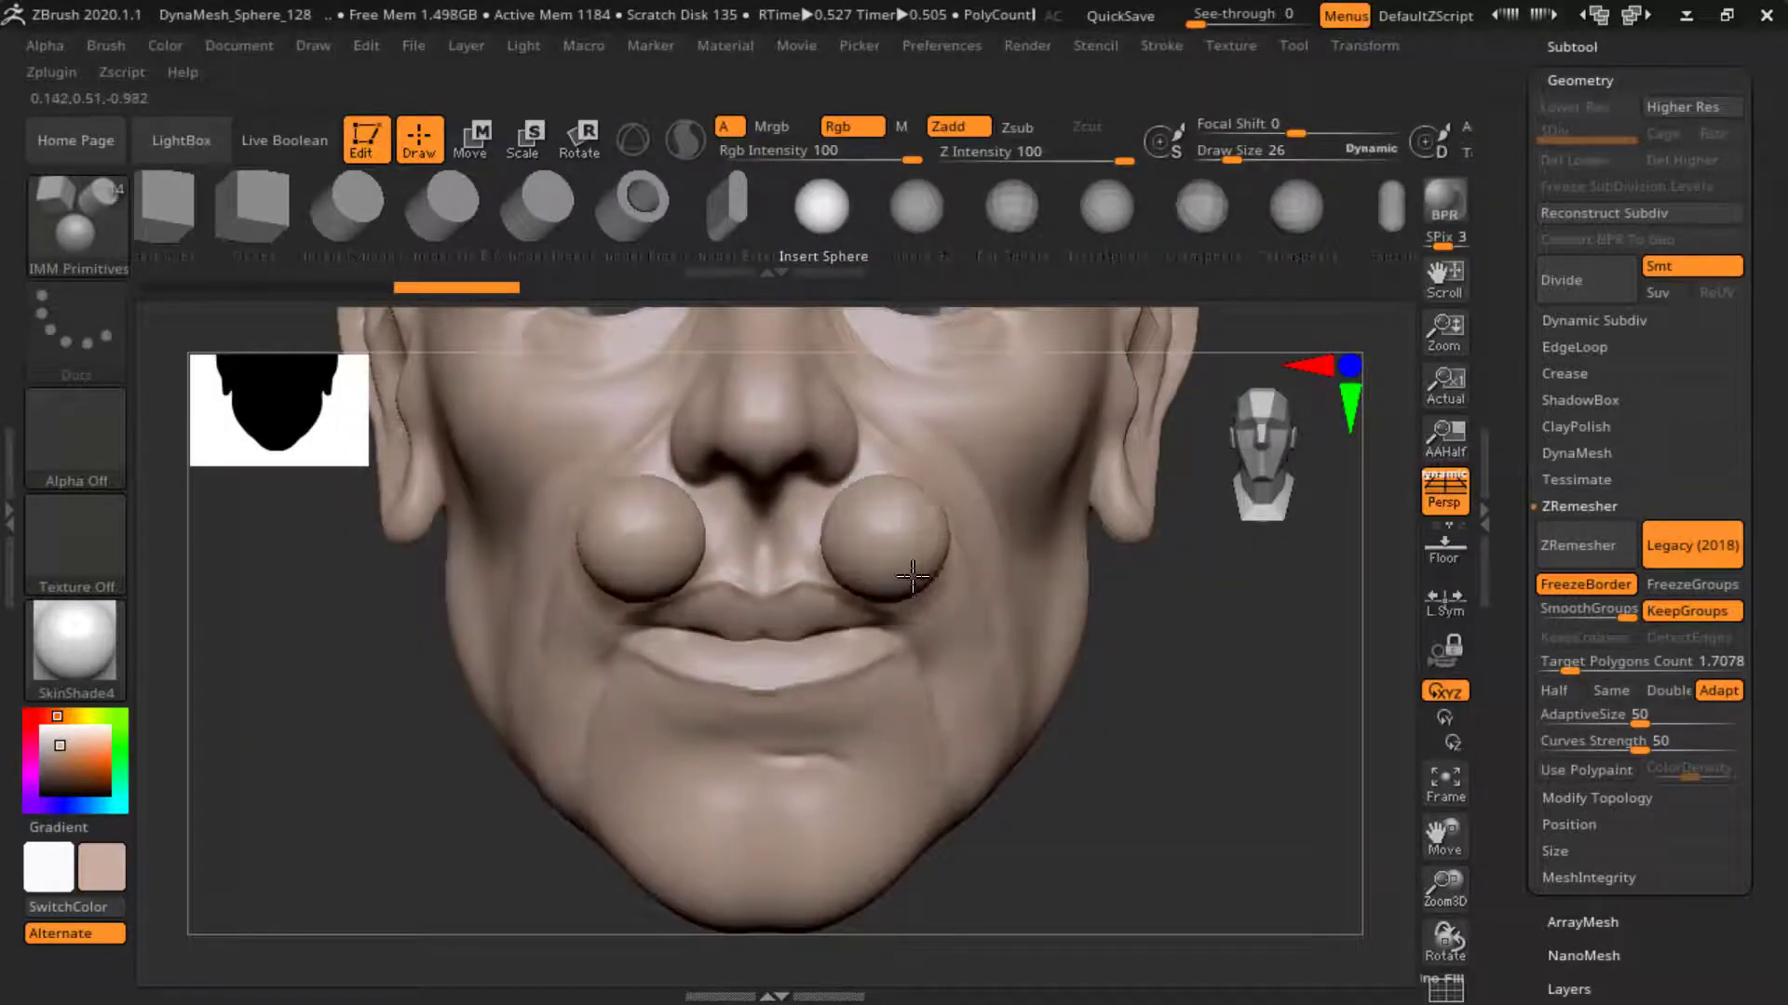
- Pull a sphere into a mustache lobe with Move, brush size 36
{"action": "key", "text": "b"}
{"action": "key", "text": "m"}
{"action": "key", "text": "v"}
{"action": "mouse_move", "coordinate": [913, 577]}
{"action": "right_mouse_down"}
{"action": "mouse_move", "coordinate": [1316, 391]}
{"action": "mouse_move", "coordinate": [966, 542]}
{"action": "mouse_move", "coordinate": [1236, 610]}
{"action": "mouse_move", "coordinate": [786, 746]}
{"action": "mouse_move", "coordinate": [1157, 686]}
{"action": "mouse_move", "coordinate": [1173, 590]}
{"action": "mouse_move", "coordinate": [914, 445]}
{"action": "mouse_move", "coordinate": [599, 671]}
{"action": "mouse_move", "coordinate": [1006, 607]}
{"action": "right_mouse_up"}
{"action": "right_click", "coordinate": [464, 500]}
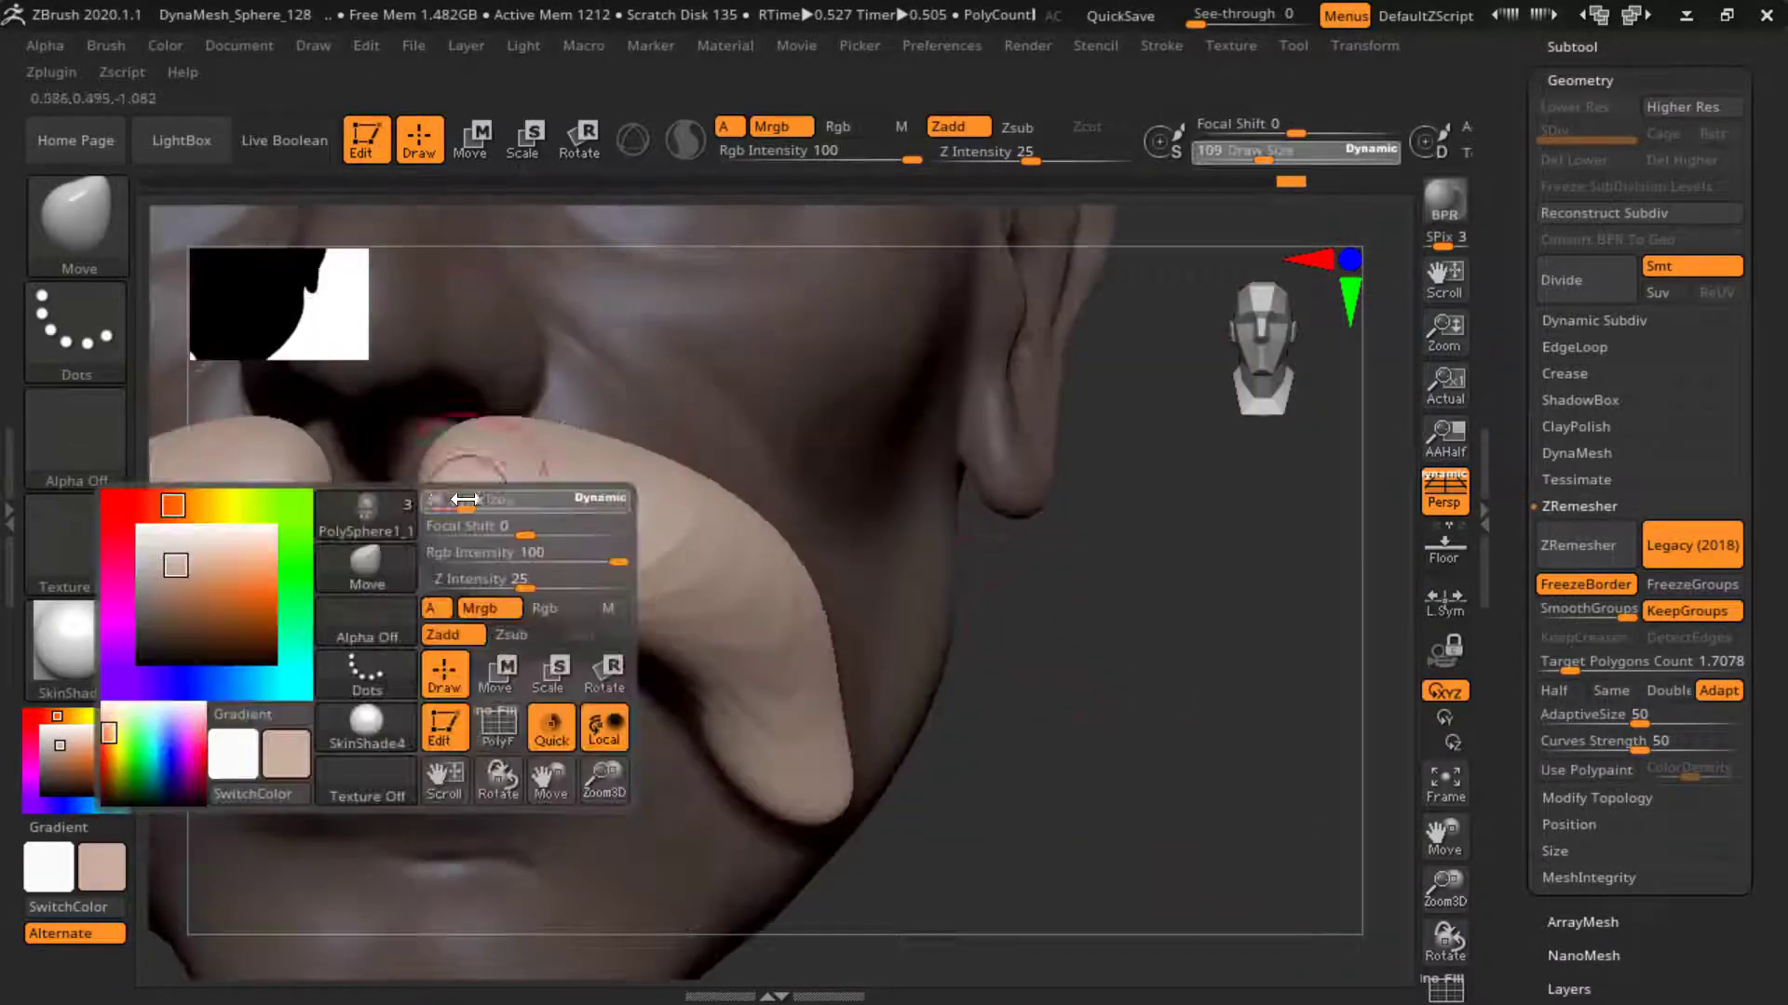
{"action": "left_click_drag", "start_coordinate": [464, 500], "coordinate": [424, 546]}
- With brush size 45 and focal shift -32, drag the mustache ends down into drooping tails
{"action": "right_click_drag", "start_coordinate": [631, 586], "coordinate": [690, 519]}
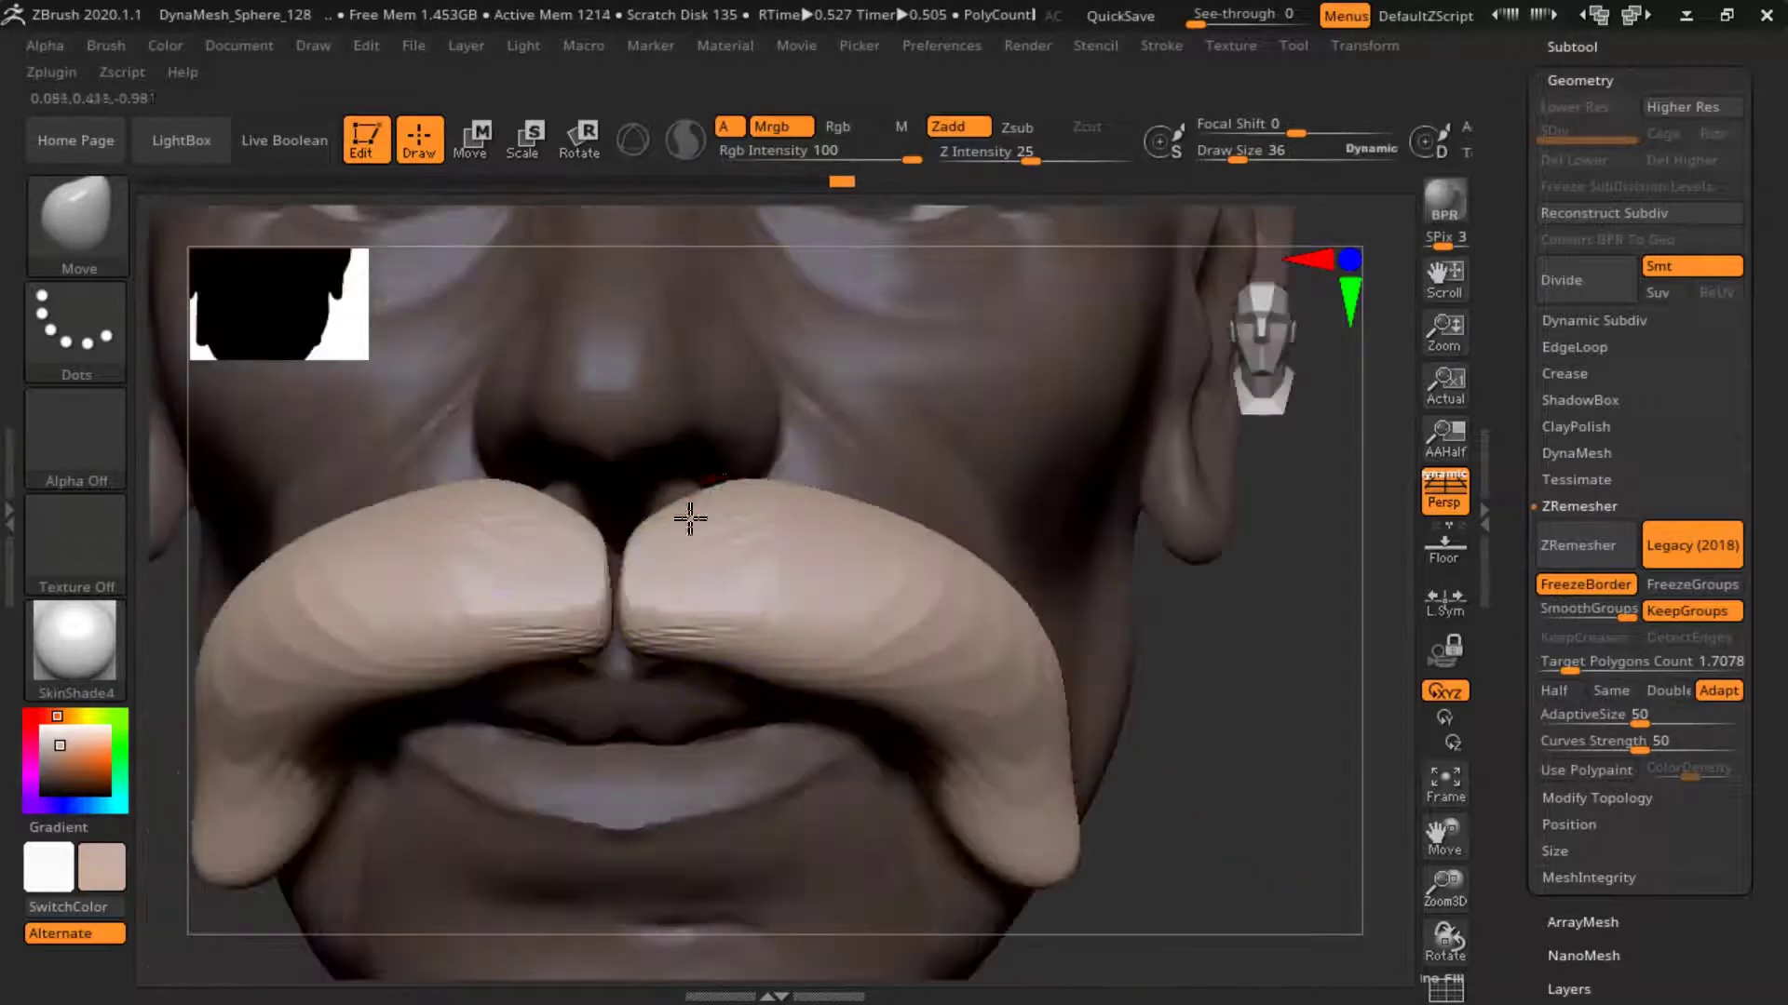
{"action": "right_click", "coordinate": [700, 606]}
{"action": "left_click_drag", "start_coordinate": [820, 605], "coordinate": [792, 662]}
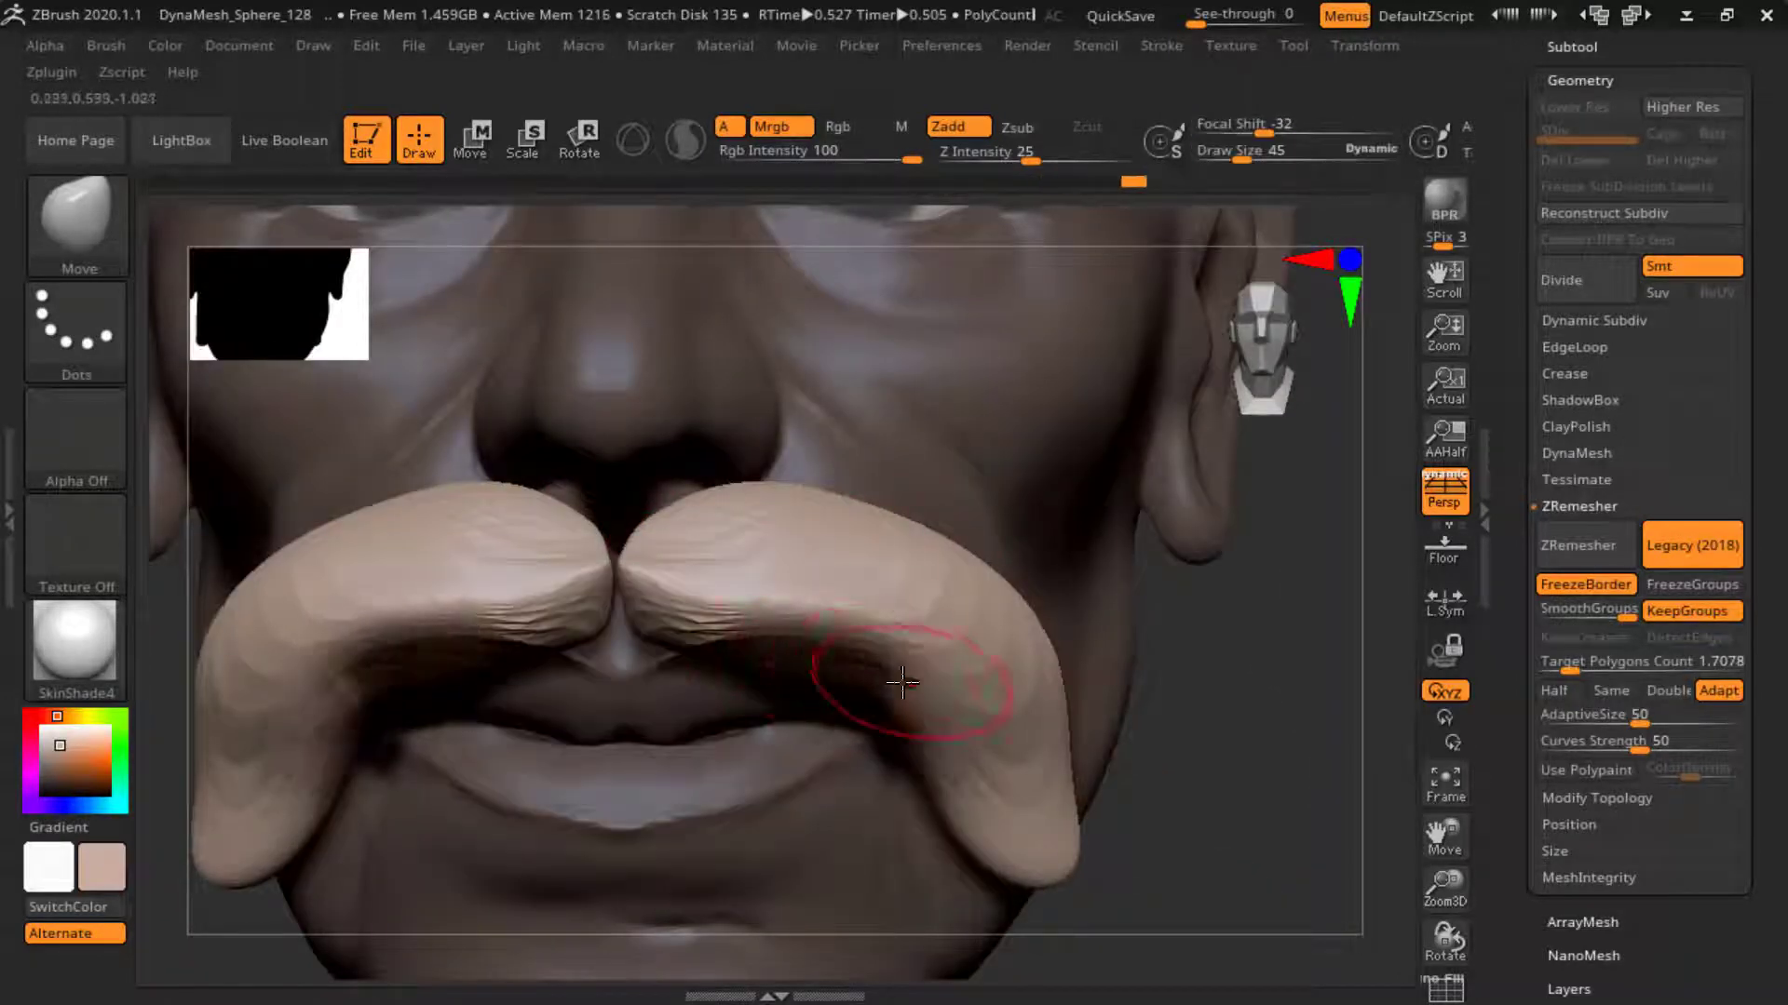
{"action": "mouse_move", "coordinate": [857, 644]}
{"action": "right_mouse_down", "text": "ctrl"}
{"action": "mouse_move", "coordinate": [937, 686]}
{"action": "mouse_move", "coordinate": [1190, 471]}
{"action": "mouse_move", "coordinate": [1114, 548]}
{"action": "mouse_move", "coordinate": [801, 458]}
{"action": "right_mouse_up", "text": "ctrl"}
{"action": "mouse_move", "coordinate": [831, 603]}
{"action": "right_mouse_down"}
{"action": "mouse_move", "coordinate": [949, 750]}
{"action": "mouse_move", "coordinate": [1356, 359]}
{"action": "right_mouse_up"}
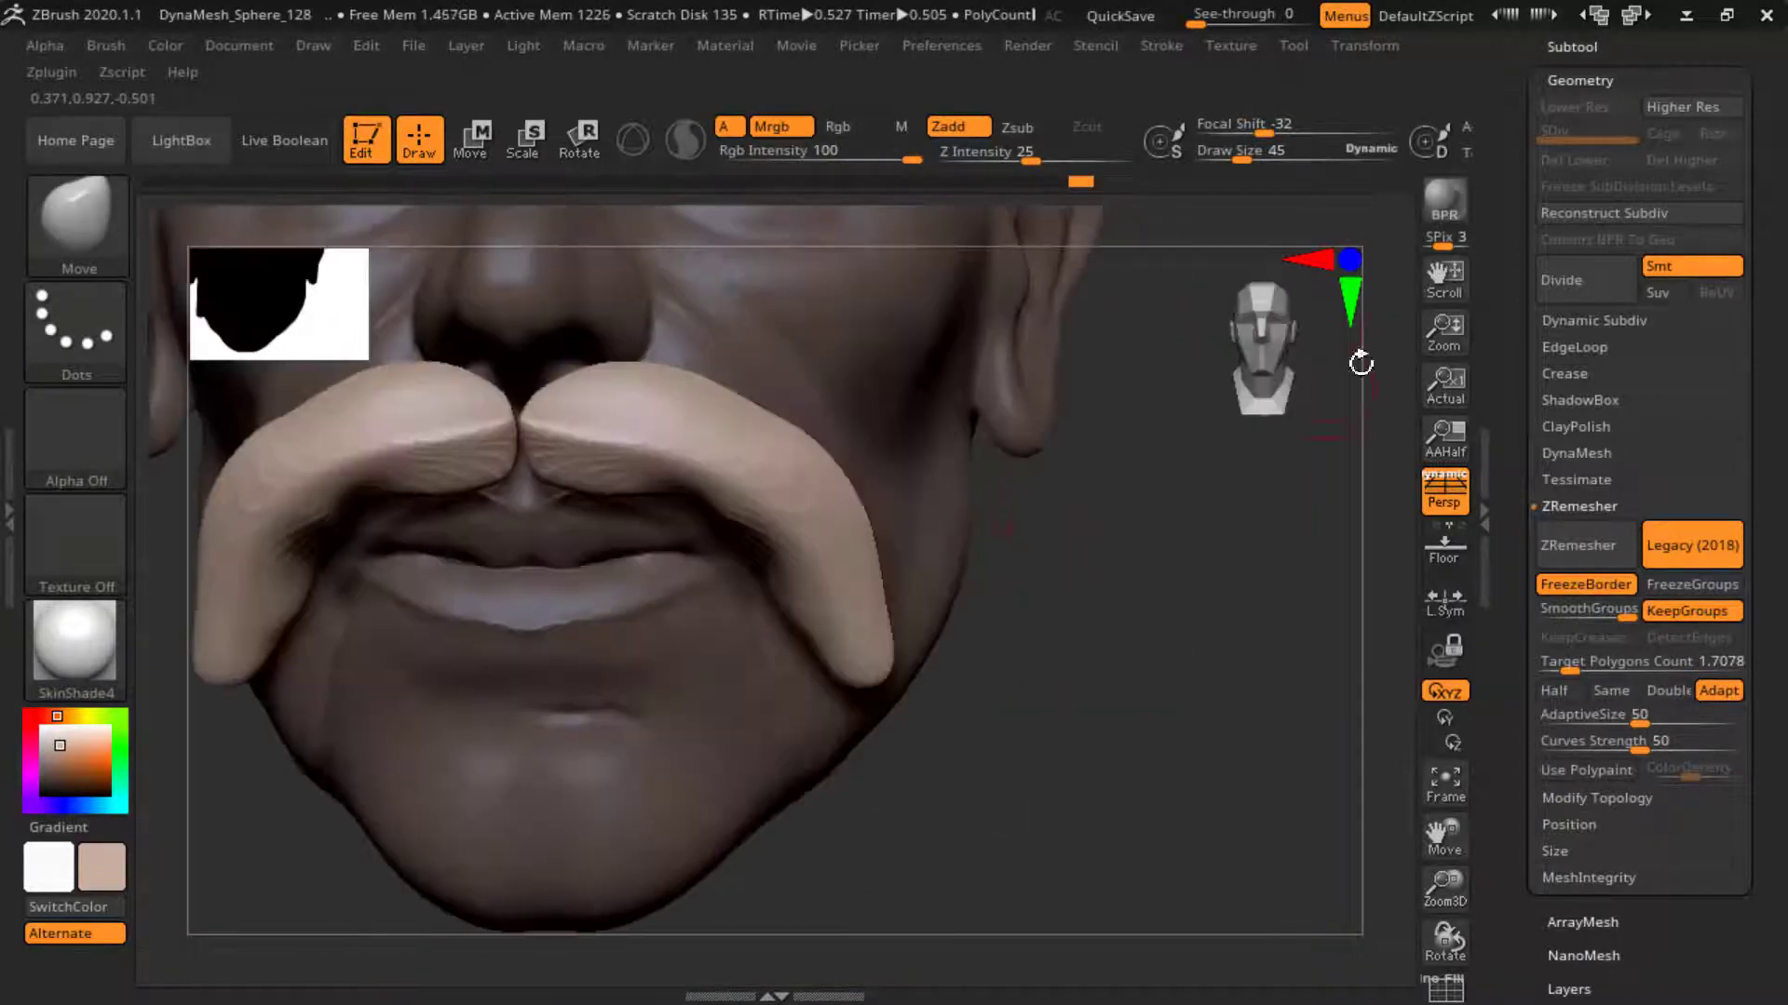
{"action": "scroll", "coordinate": [1535, 444], "scroll_direction": "up", "scroll_amount": 5}
{"action": "left_click", "coordinate": [1583, 932]}
- Select the mustache subtool and orbit to inspect it
{"action": "right_click_drag", "start_coordinate": [1245, 659], "coordinate": [1484, 503], "text": "alt"}
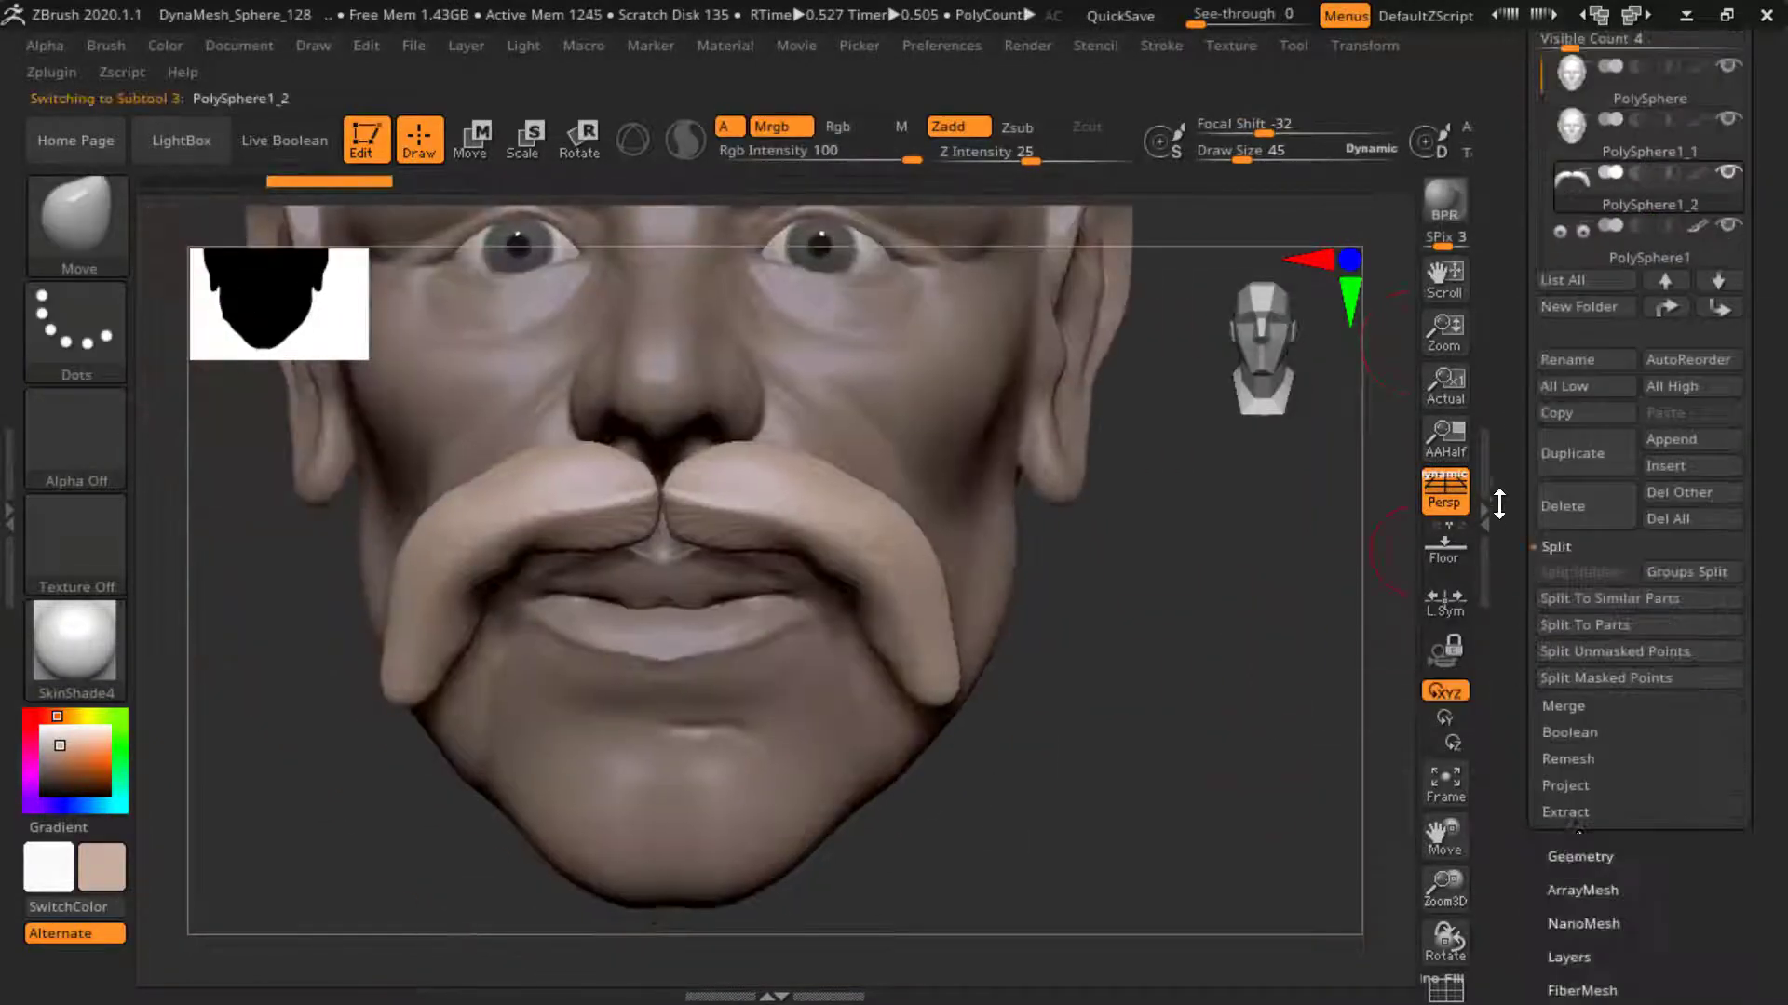
{"action": "left_click", "coordinate": [1580, 850]}
{"action": "left_click", "coordinate": [1576, 473]}
{"action": "mouse_move", "coordinate": [762, 500]}
{"action": "right_mouse_down"}
{"action": "mouse_move", "coordinate": [937, 567]}
{"action": "mouse_move", "coordinate": [717, 518]}
{"action": "mouse_move", "coordinate": [838, 678]}
{"action": "mouse_move", "coordinate": [1066, 486]}
{"action": "mouse_move", "coordinate": [837, 521]}
{"action": "right_mouse_up"}
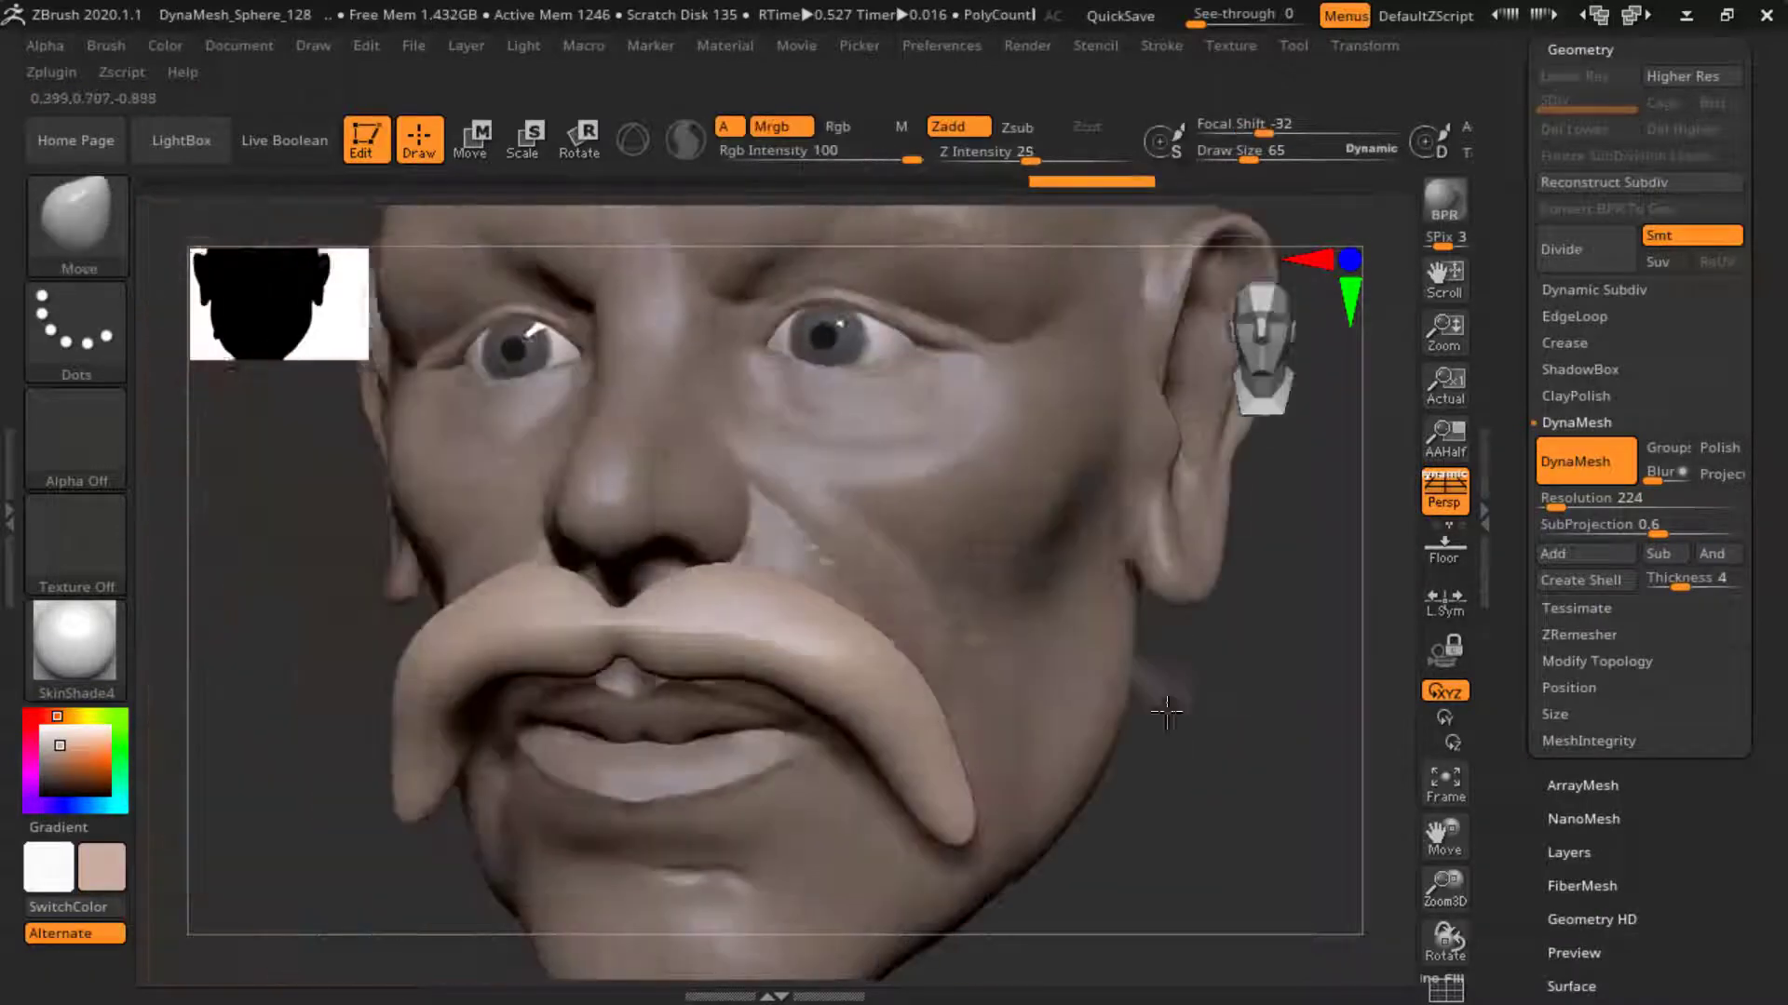
- Fill the mustache centre with ClayBuildup at size 45, focal shift -18
{"action": "left_click", "coordinate": [120, 244]}
{"action": "key", "text": "c"}
{"action": "key", "text": "b"}
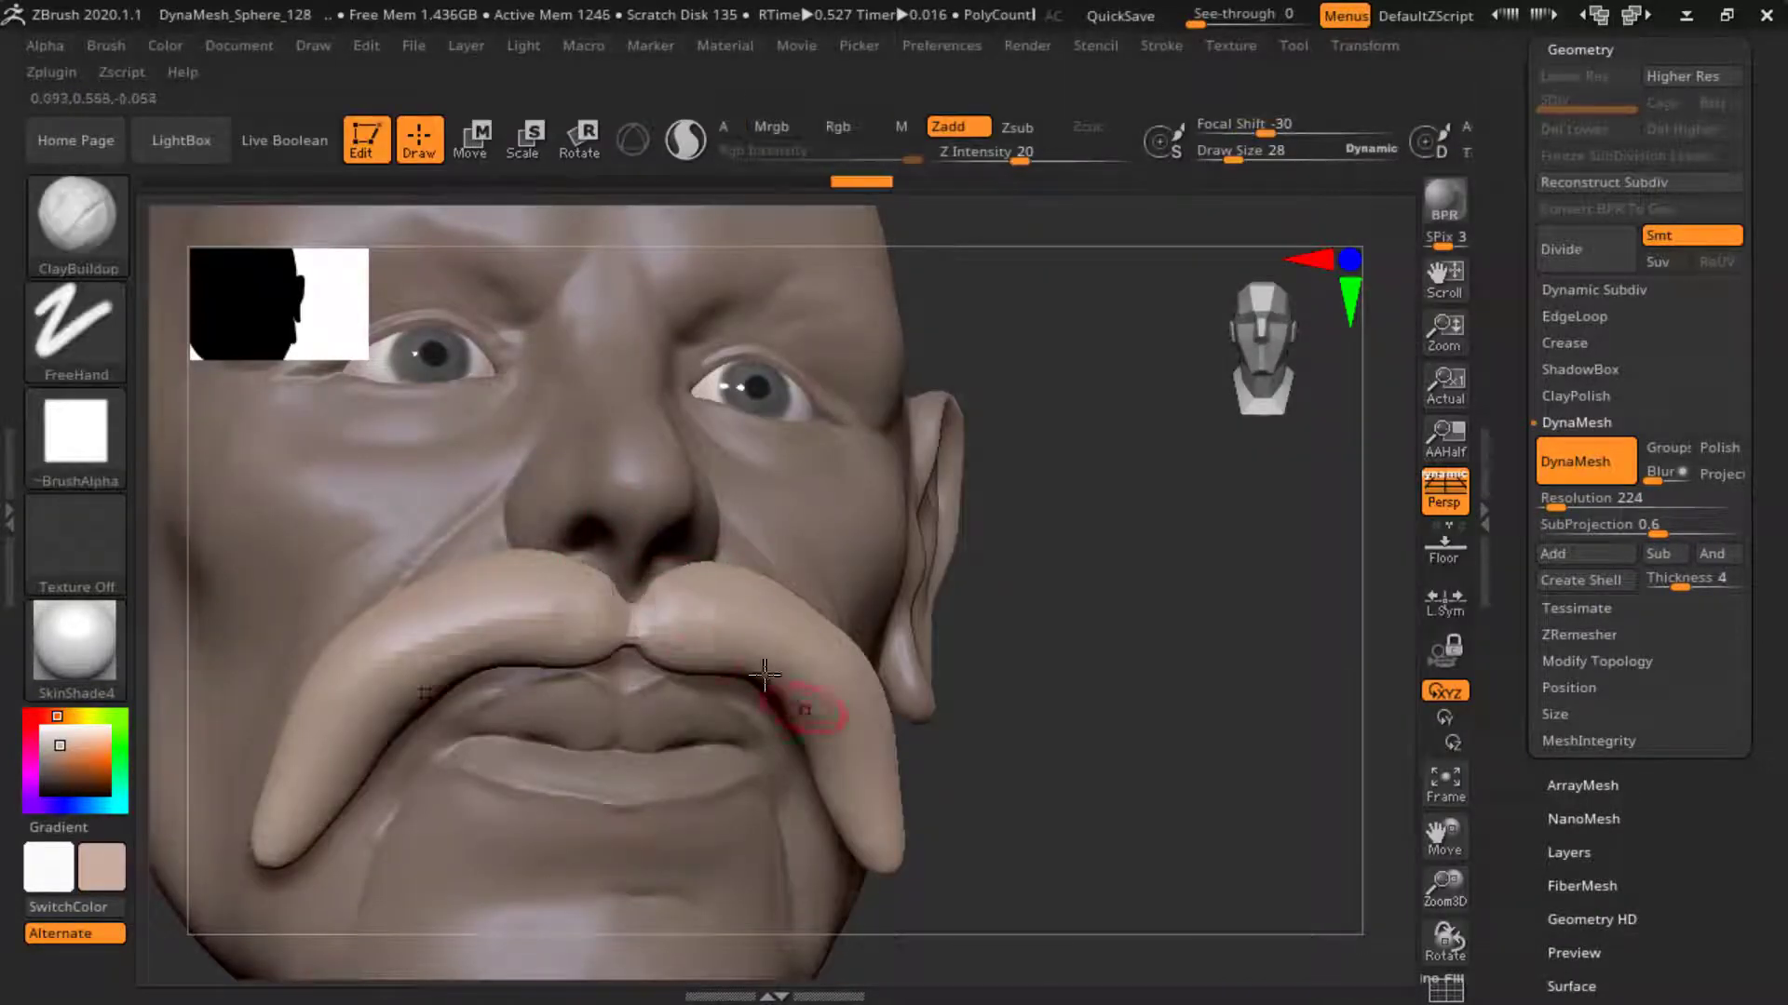
{"action": "mouse_move", "coordinate": [762, 657]}
{"action": "right_mouse_down"}
{"action": "mouse_move", "coordinate": [1125, 710]}
{"action": "mouse_move", "coordinate": [730, 590]}
{"action": "mouse_move", "coordinate": [670, 632]}
{"action": "right_mouse_up"}
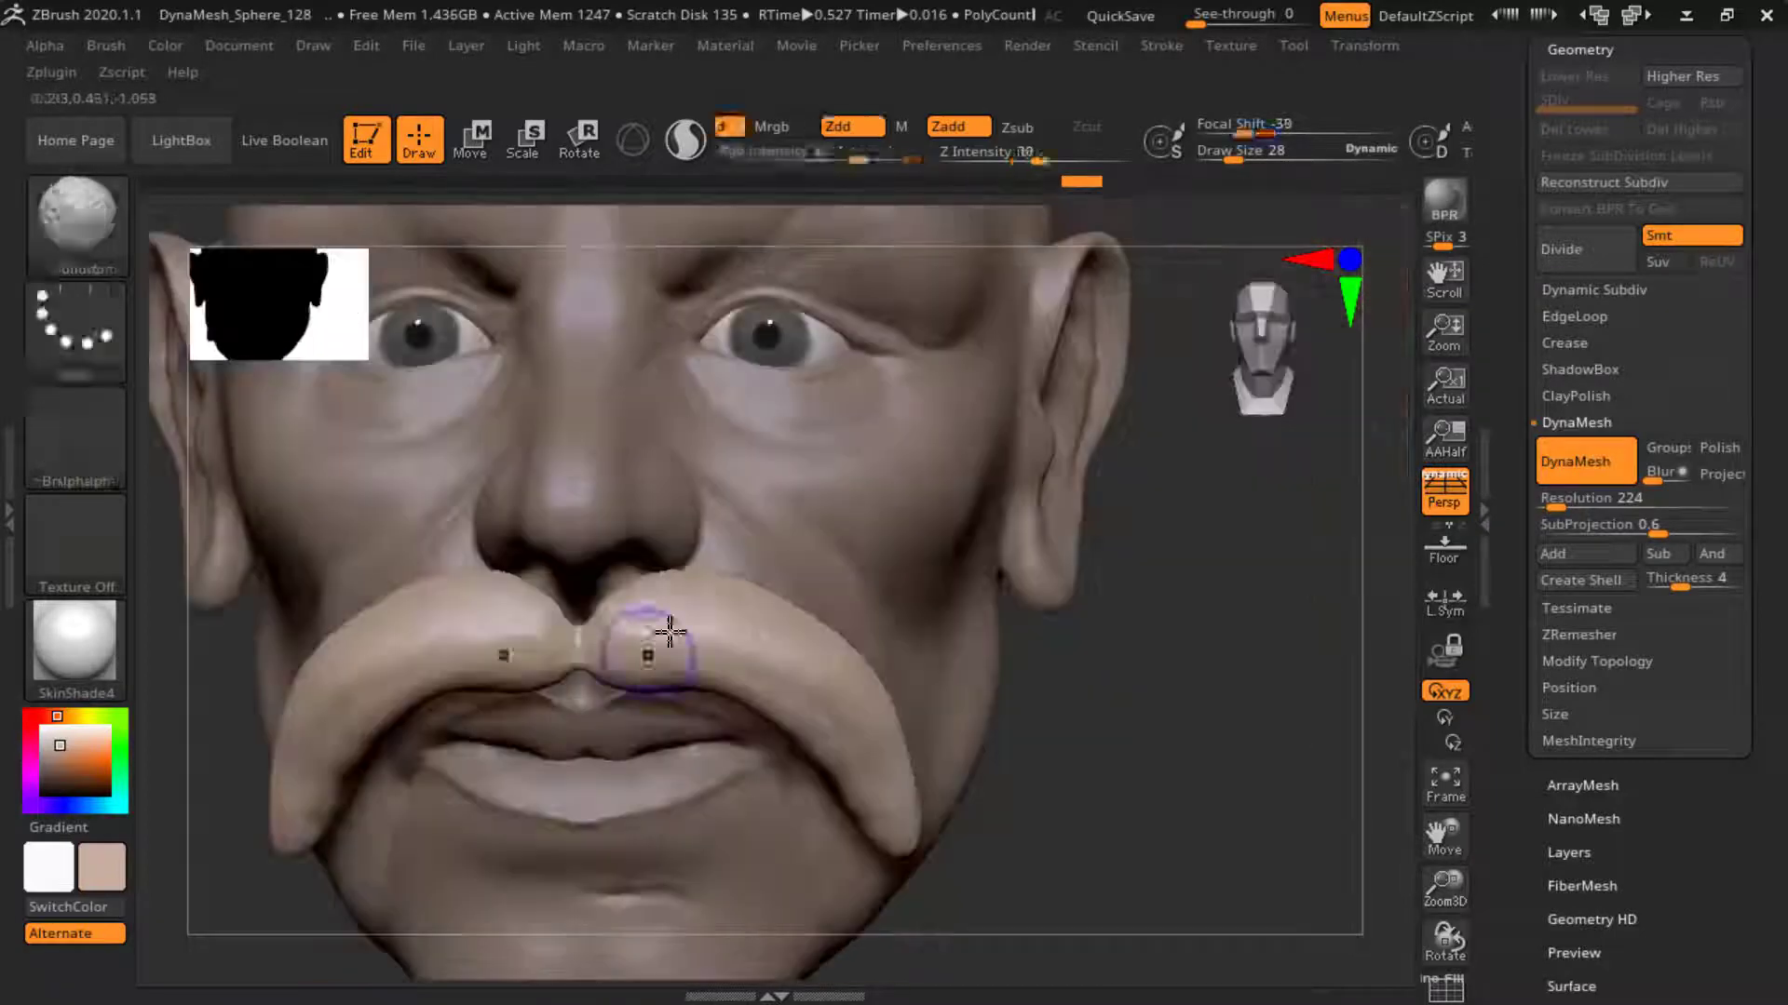
{"action": "mouse_move", "coordinate": [860, 639]}
{"action": "right_mouse_down"}
{"action": "mouse_move", "coordinate": [1045, 618]}
{"action": "mouse_move", "coordinate": [857, 718]}
{"action": "mouse_move", "coordinate": [838, 642]}
{"action": "right_mouse_up"}
{"action": "key", "text": "space"}
{"action": "left_click_drag", "start_coordinate": [838, 617], "coordinate": [857, 616]}
{"action": "mouse_move", "coordinate": [771, 626]}
{"action": "right_mouse_down"}
{"action": "mouse_move", "coordinate": [419, 810]}
{"action": "mouse_move", "coordinate": [657, 488]}
{"action": "right_mouse_up"}
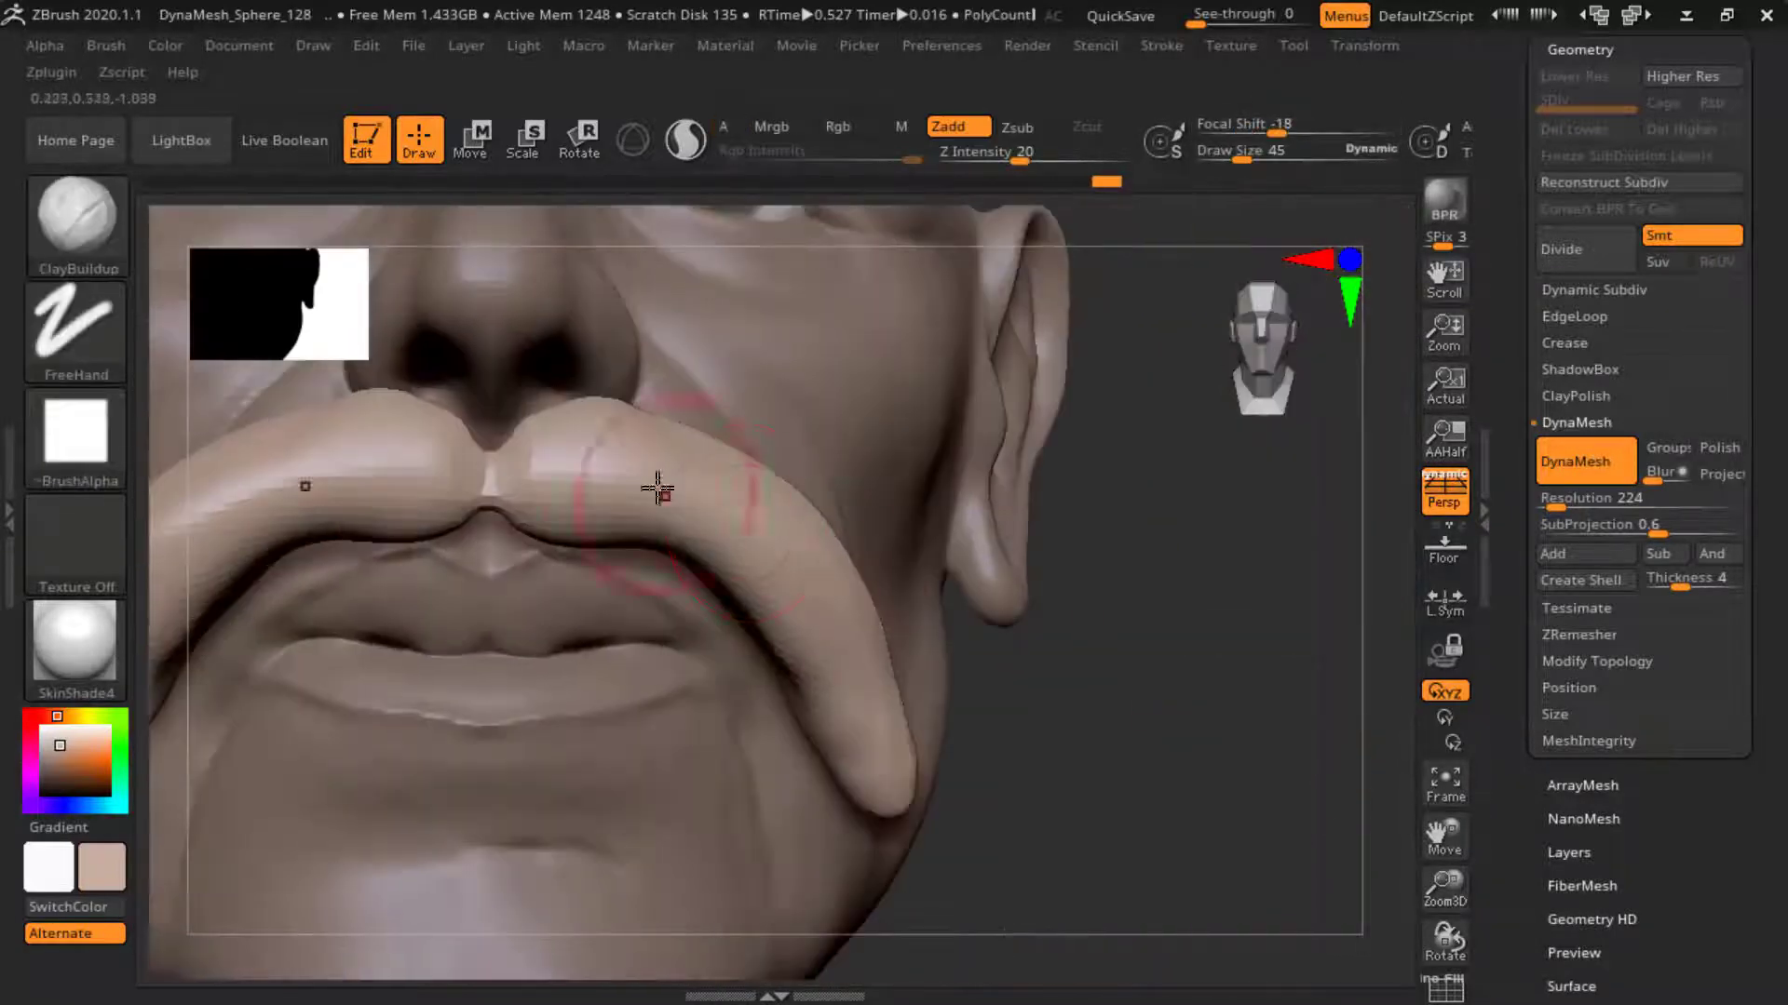
{"action": "mouse_move", "coordinate": [780, 552]}
{"action": "right_mouse_down", "text": "alt"}
{"action": "mouse_move", "coordinate": [1085, 631]}
{"action": "mouse_move", "coordinate": [790, 530]}
{"action": "mouse_move", "coordinate": [1164, 711]}
{"action": "mouse_move", "coordinate": [1163, 744]}
{"action": "right_mouse_up", "text": "alt"}
- Curl the mustache tip outward with SnakeHook and check it from front and side
{"action": "key", "text": "b"}
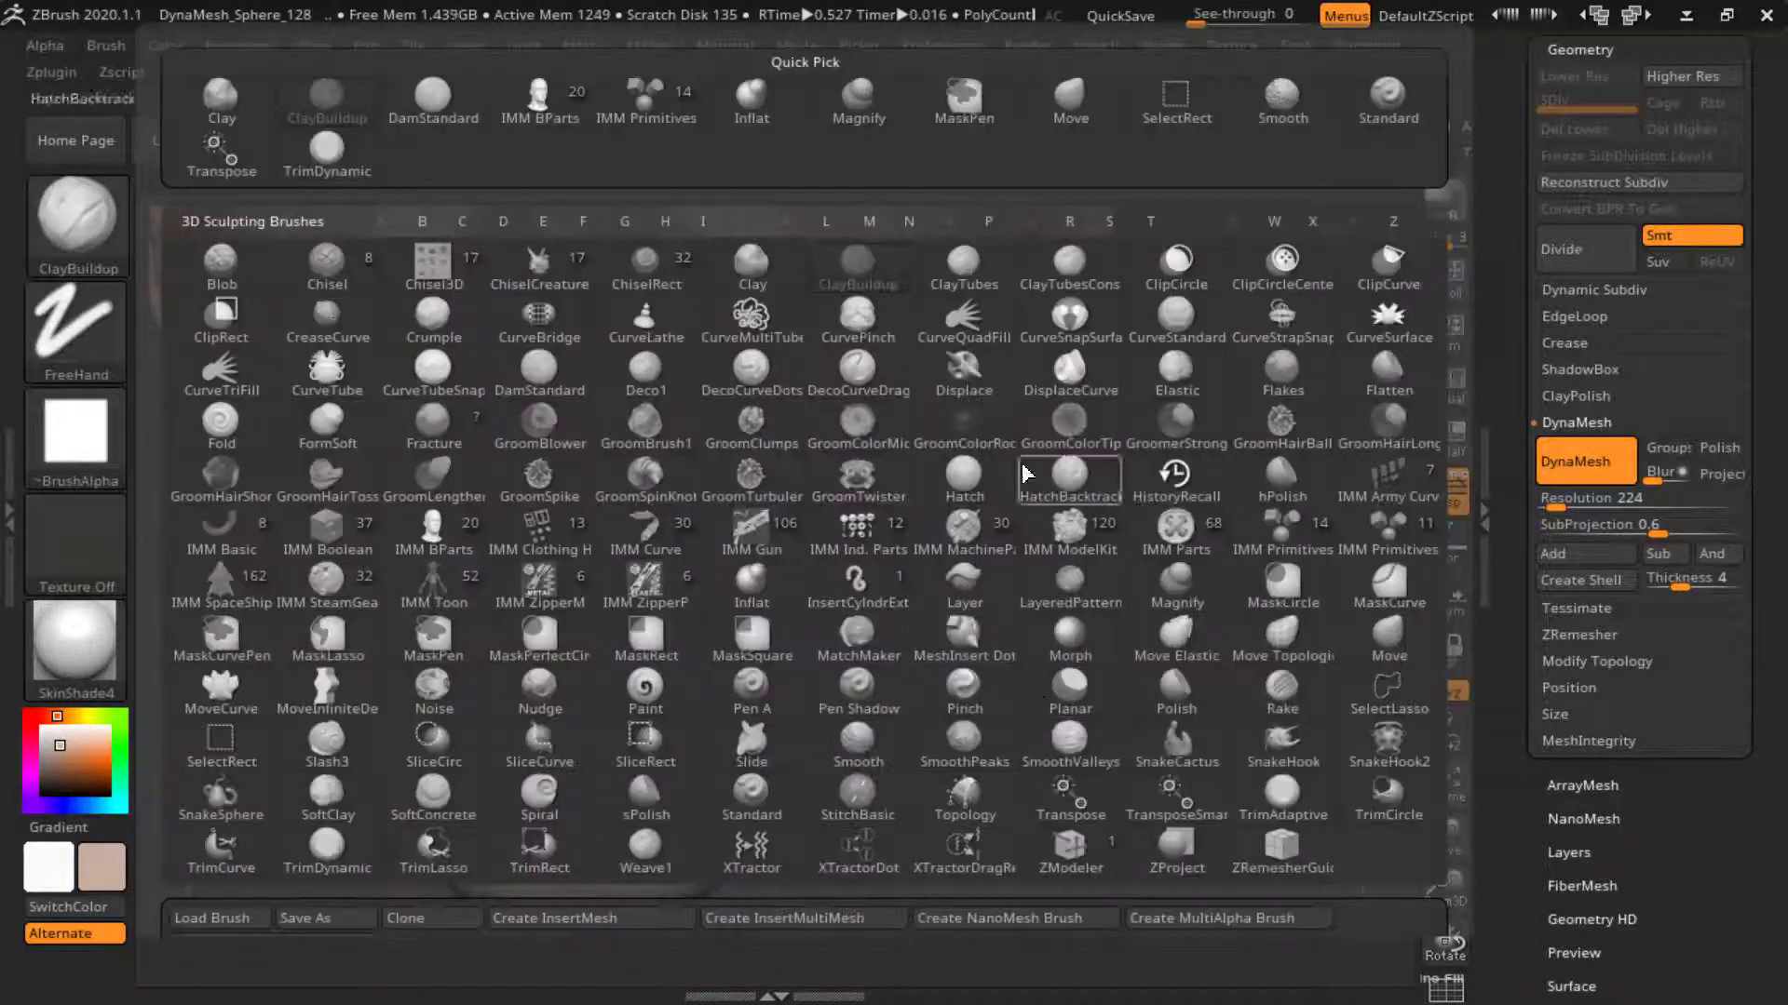
{"action": "left_click", "coordinate": [1283, 740]}
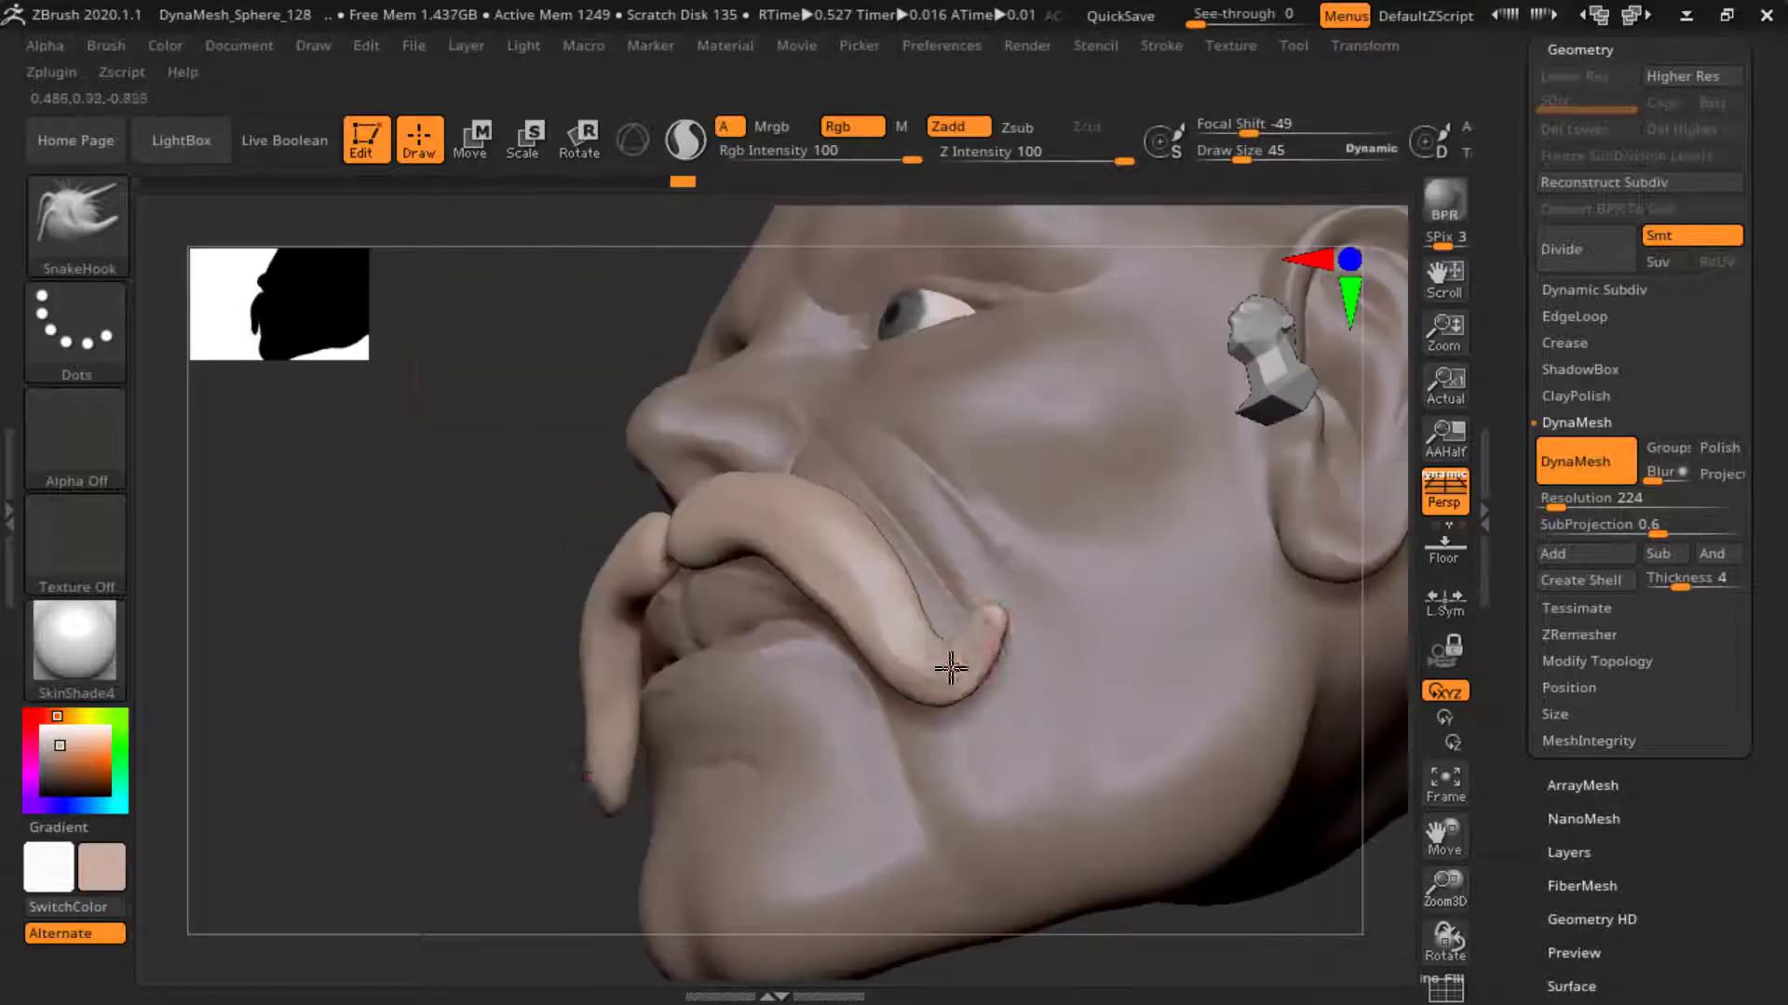
{"action": "right_click_drag", "start_coordinate": [951, 667], "coordinate": [989, 634]}
{"action": "left_click_drag", "start_coordinate": [676, 793], "coordinate": [1008, 563], "text": "shift"}
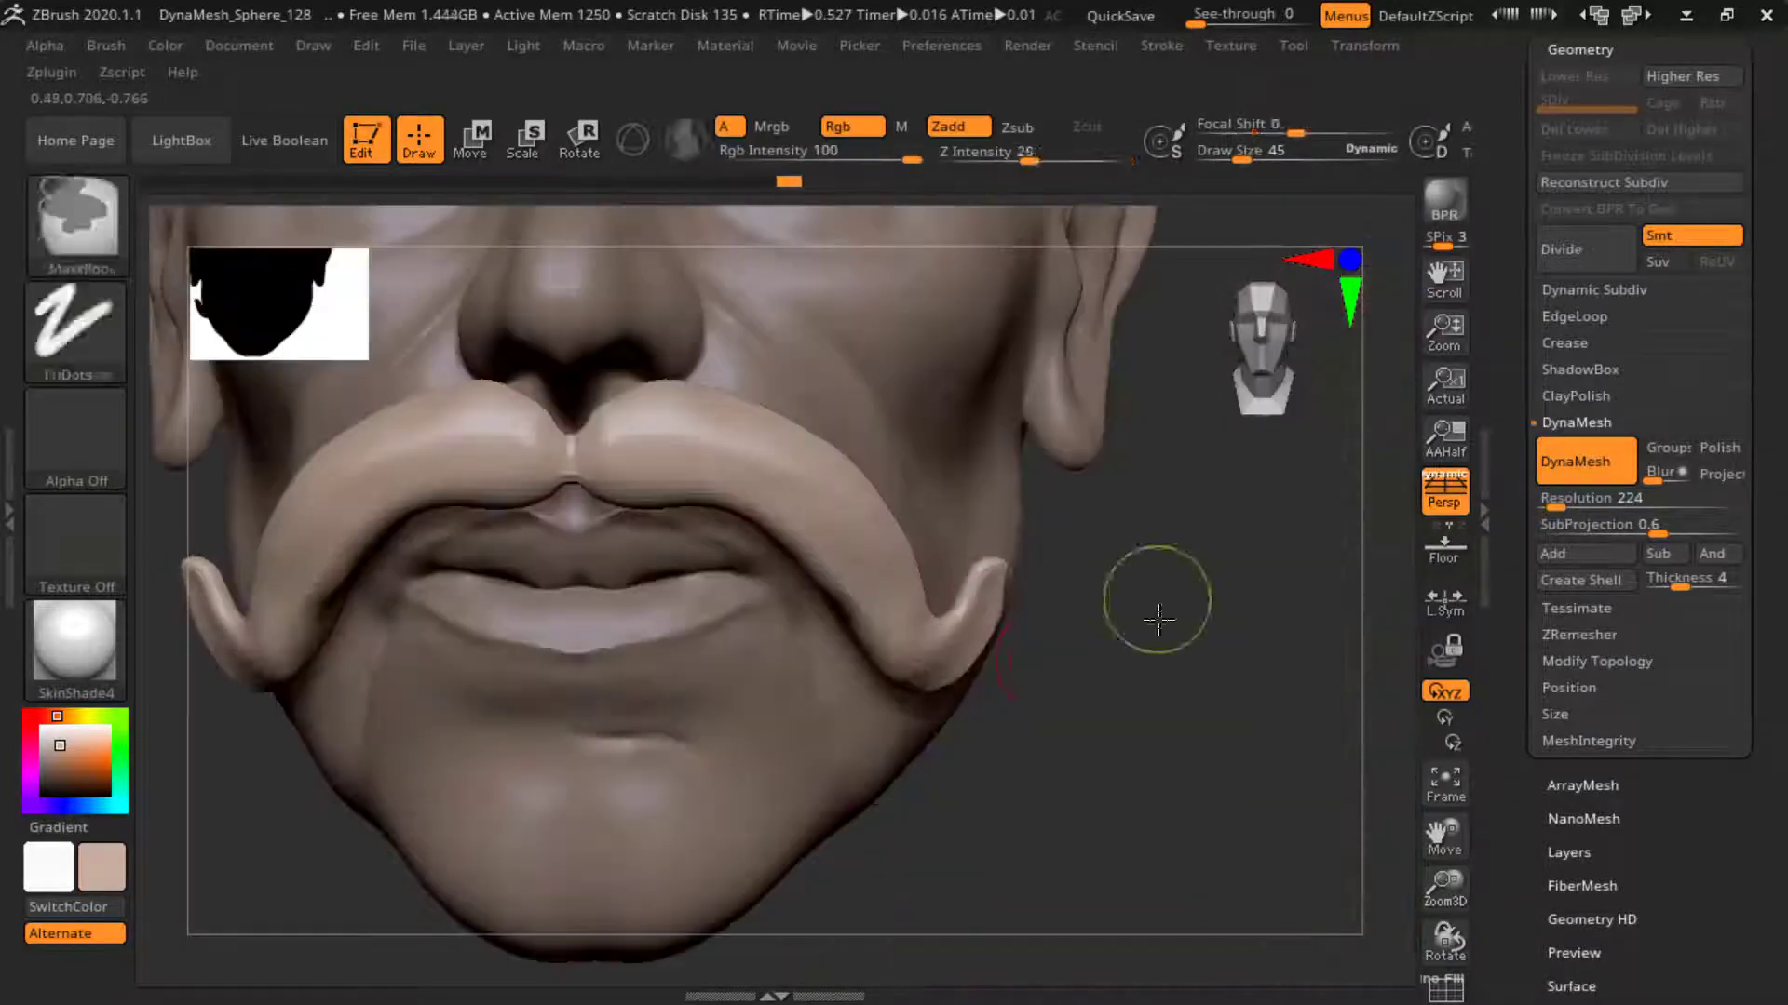
{"action": "mouse_move", "coordinate": [823, 536]}
{"action": "right_mouse_down"}
{"action": "mouse_move", "coordinate": [1157, 846]}
{"action": "mouse_move", "coordinate": [1086, 630]}
{"action": "mouse_move", "coordinate": [587, 766]}
{"action": "mouse_move", "coordinate": [444, 835]}
{"action": "right_mouse_up"}
{"action": "left_click_drag", "start_coordinate": [444, 836], "coordinate": [886, 758], "text": "shift"}
- Reselect the head subtool and pick the sphere insert brush
{"action": "left_click", "coordinate": [857, 618], "text": "alt"}
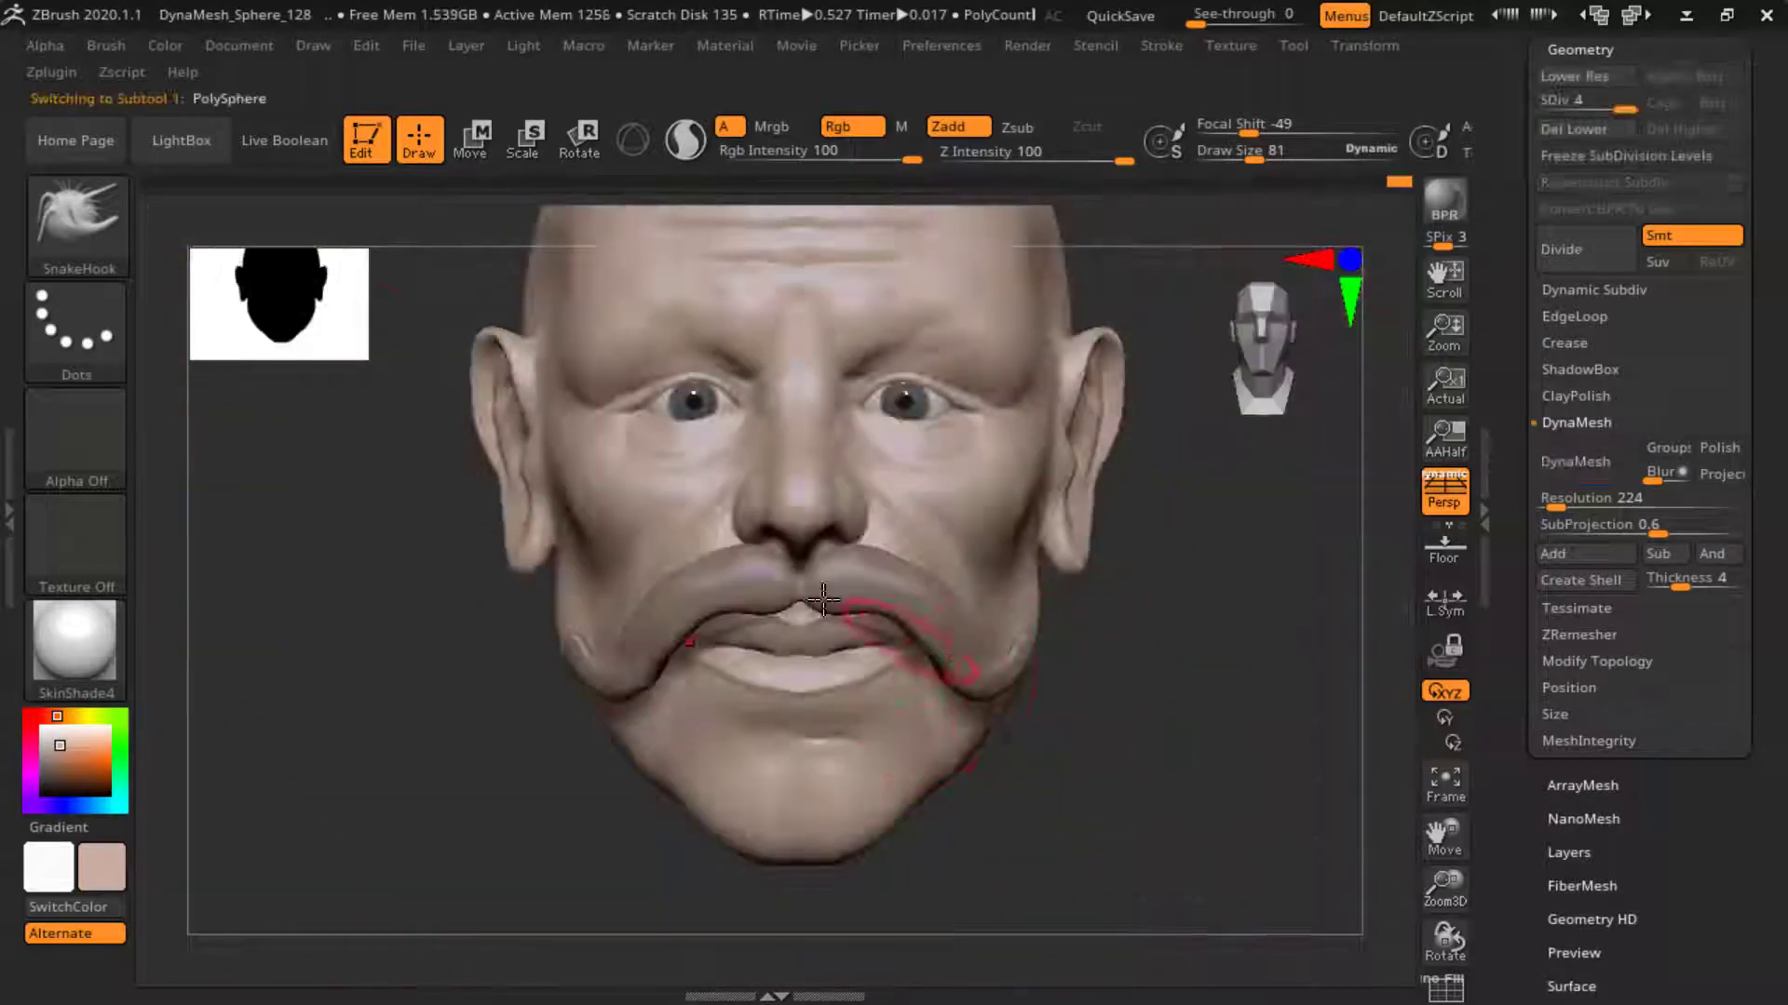
{"action": "key", "text": "b"}
{"action": "left_click", "coordinate": [627, 176]}
- Insert a sphere on the chin, pull it down and widen it along the jawline
{"action": "scroll", "coordinate": [1567, 357], "scroll_direction": "up", "scroll_amount": 5}
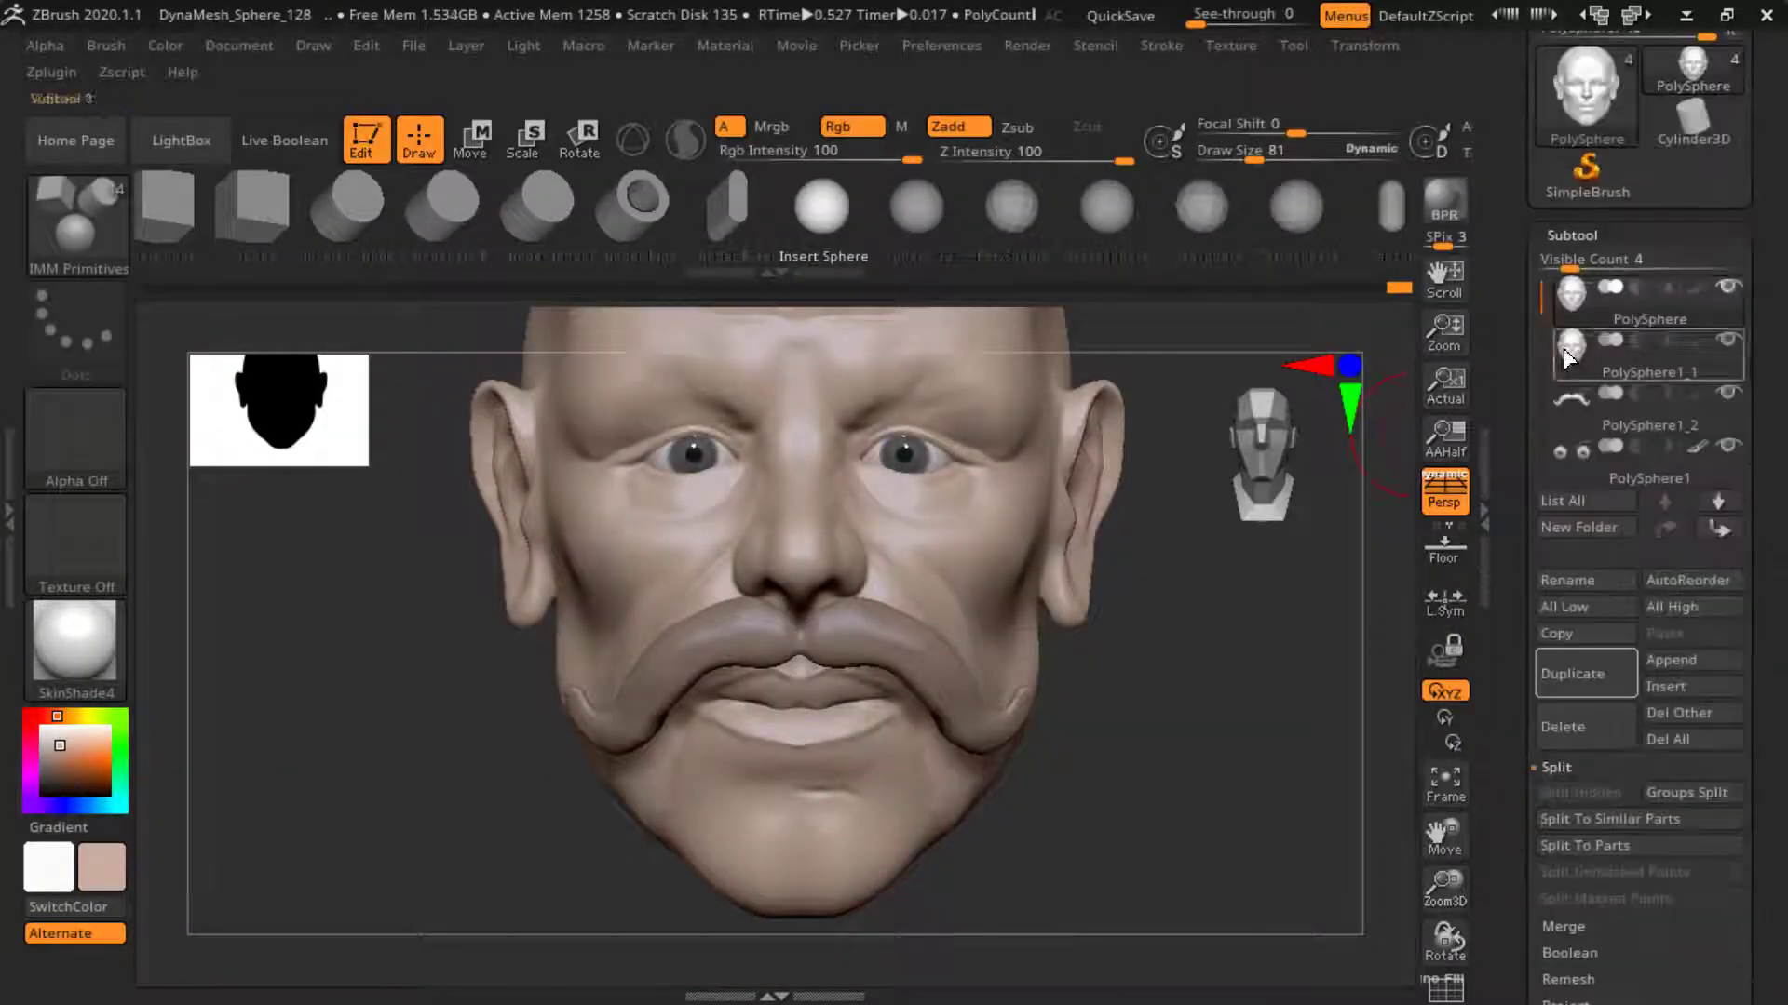
{"action": "key", "text": "w"}
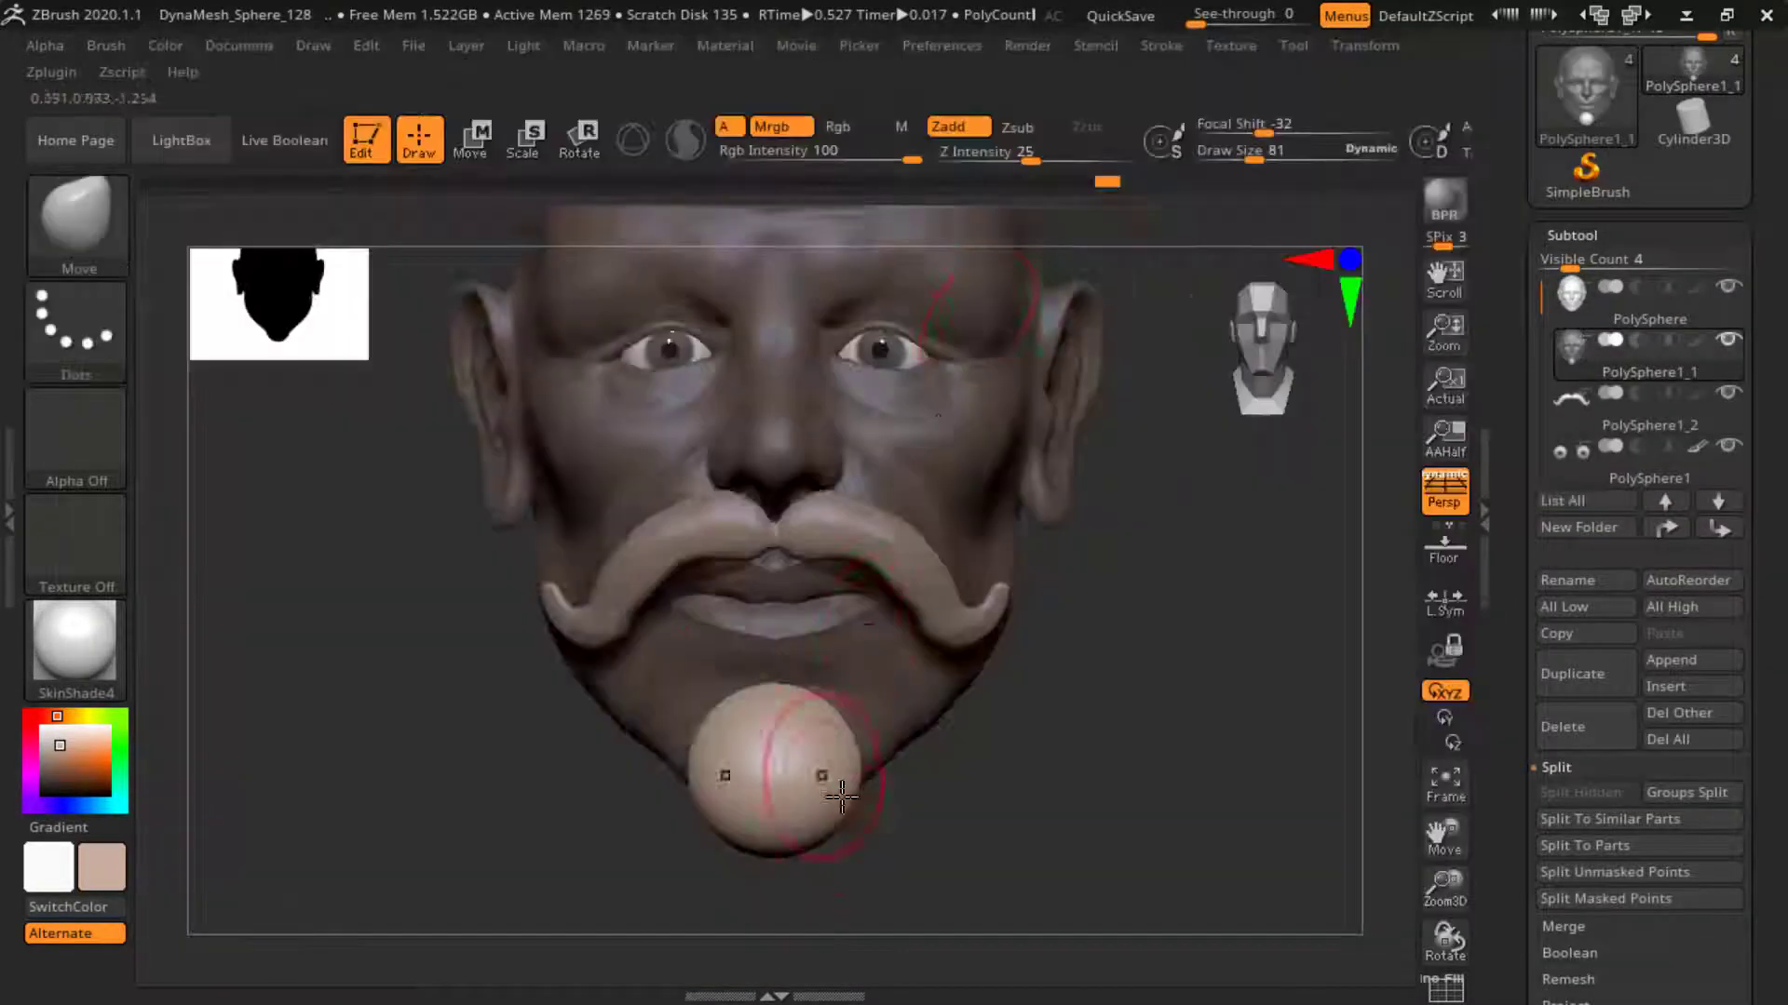
{"action": "right_click_drag", "start_coordinate": [1177, 786], "coordinate": [806, 765]}
{"action": "key", "text": "space"}
{"action": "left_click", "coordinate": [754, 765]}
{"action": "mouse_move", "coordinate": [689, 766]}
{"action": "left_mouse_down"}
{"action": "mouse_move", "coordinate": [869, 878]}
{"action": "mouse_move", "coordinate": [792, 740]}
{"action": "left_mouse_up"}
{"action": "mouse_move", "coordinate": [791, 740]}
{"action": "right_mouse_down"}
{"action": "mouse_move", "coordinate": [893, 651]}
{"action": "mouse_move", "coordinate": [945, 531]}
{"action": "mouse_move", "coordinate": [818, 638]}
{"action": "mouse_move", "coordinate": [939, 794]}
{"action": "right_mouse_up"}
{"action": "right_click_drag", "start_coordinate": [794, 829], "coordinate": [810, 651]}
{"action": "key", "text": "space"}
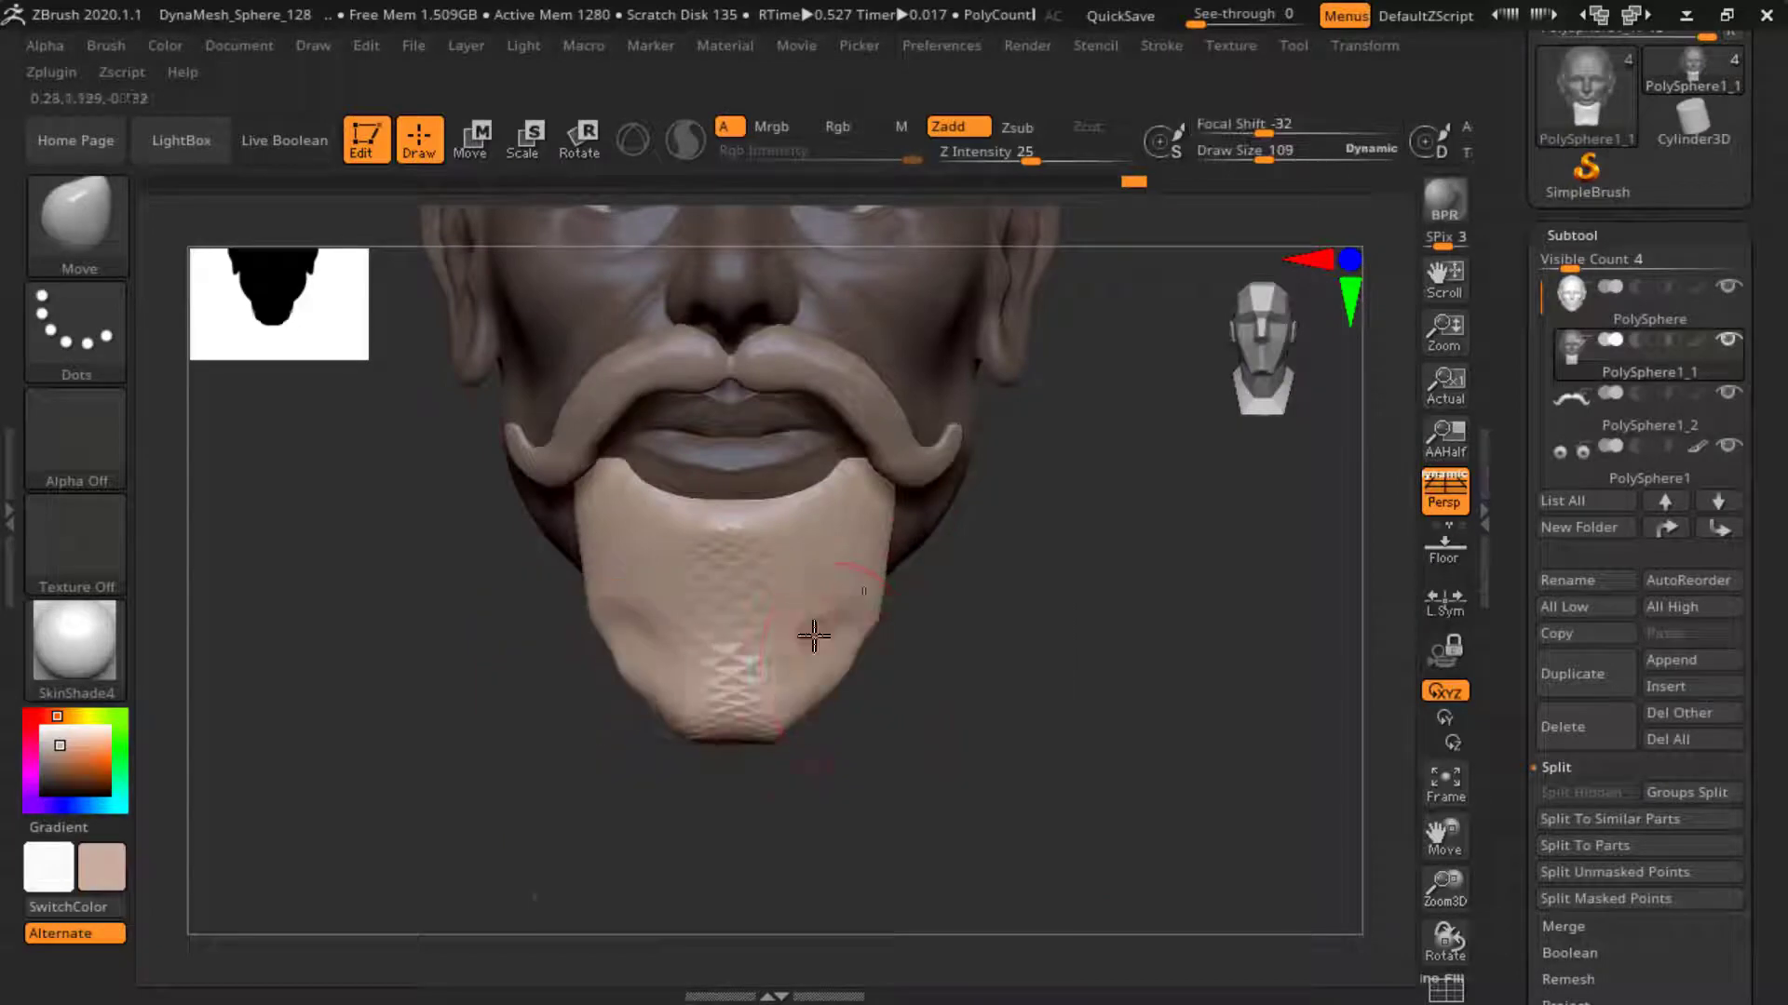
{"action": "mouse_move", "coordinate": [1020, 670]}
{"action": "right_mouse_down"}
{"action": "mouse_move", "coordinate": [1098, 742]}
{"action": "mouse_move", "coordinate": [818, 627]}
{"action": "mouse_move", "coordinate": [1006, 672]}
{"action": "mouse_move", "coordinate": [990, 634]}
{"action": "mouse_move", "coordinate": [1089, 575]}
{"action": "mouse_move", "coordinate": [618, 590]}
{"action": "mouse_move", "coordinate": [617, 782]}
{"action": "mouse_move", "coordinate": [427, 742]}
{"action": "mouse_move", "coordinate": [1029, 730]}
{"action": "mouse_move", "coordinate": [1129, 790]}
{"action": "right_mouse_up"}
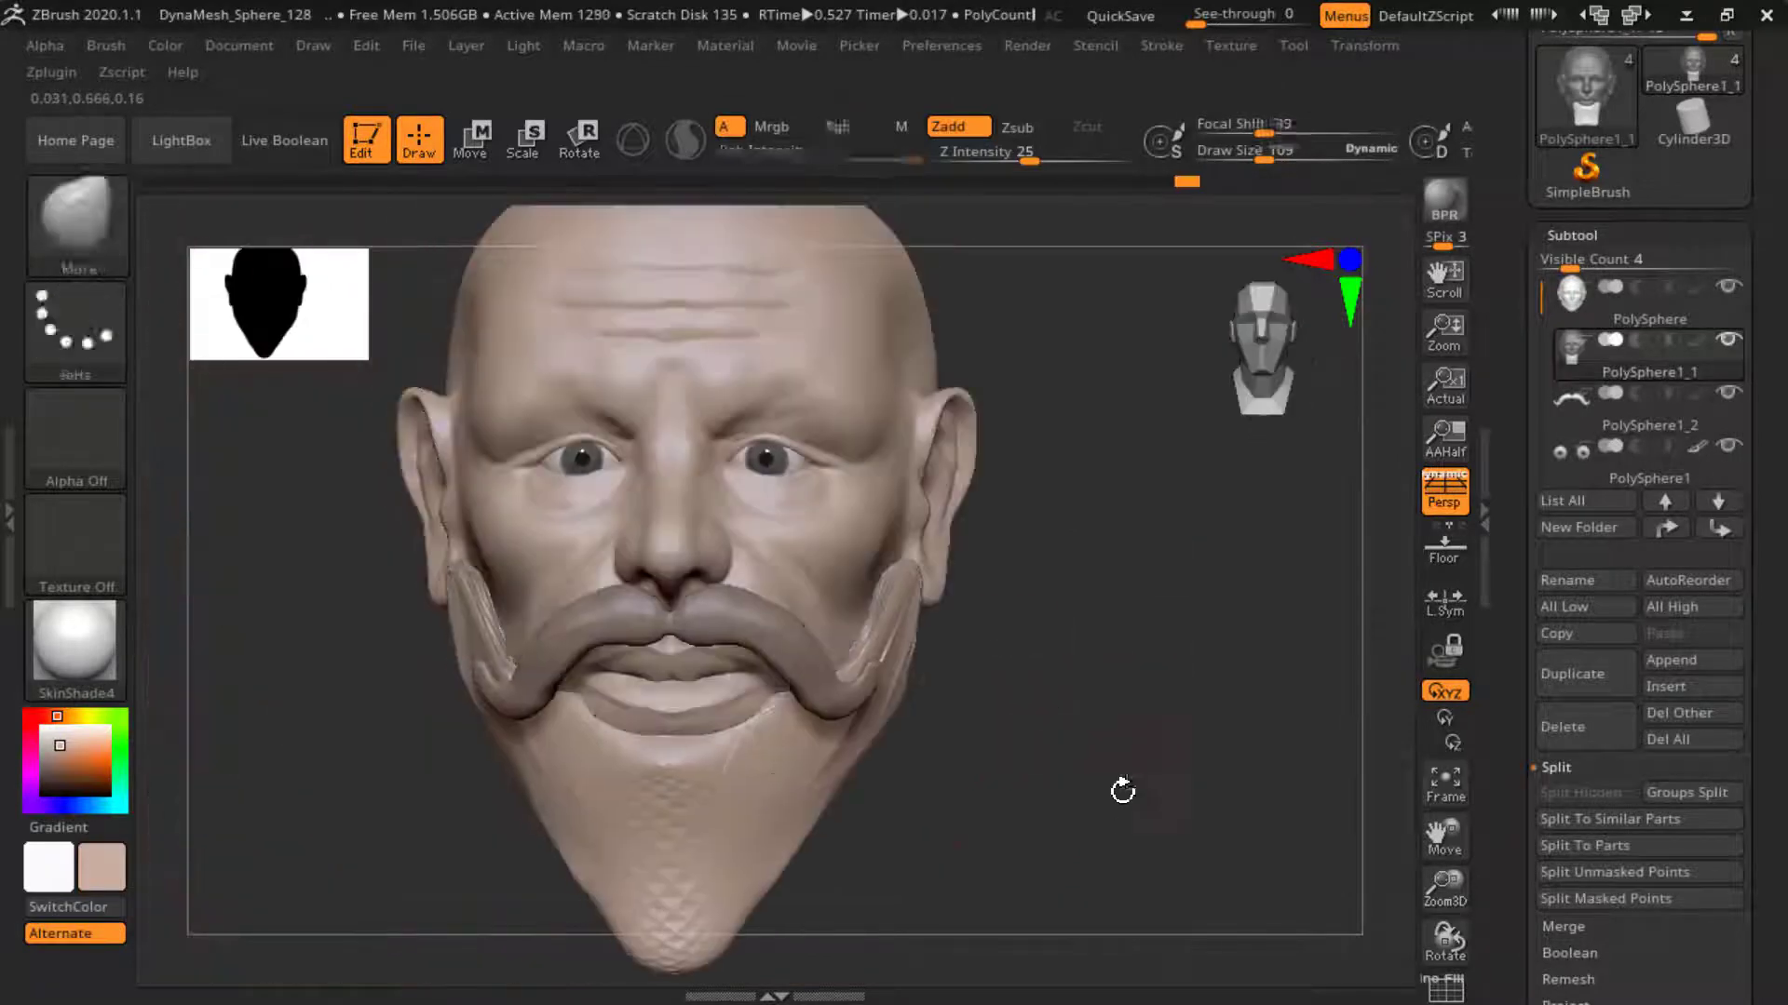
- Split the beard into its own subtool and select it
{"action": "left_click", "coordinate": [1620, 872]}
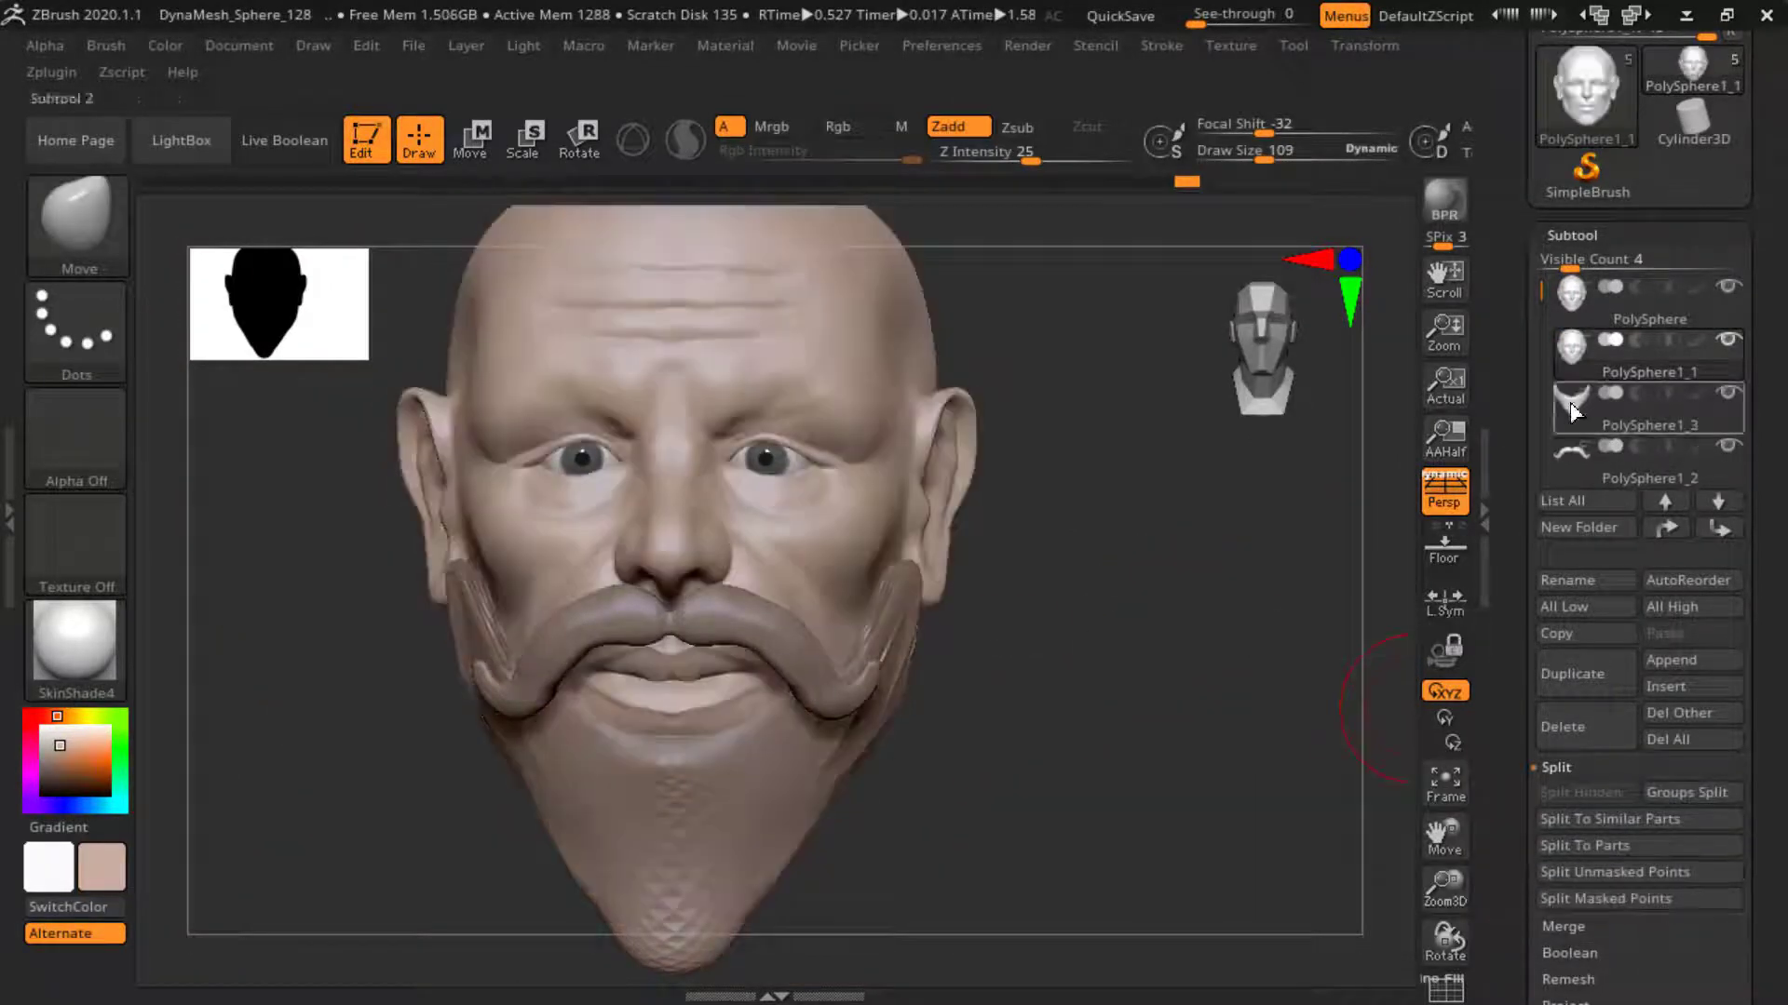
{"action": "left_click", "coordinate": [1562, 424]}
{"action": "left_click", "coordinate": [1546, 857]}
{"action": "mouse_move", "coordinate": [786, 838]}
{"action": "right_mouse_down", "text": "ctrl"}
{"action": "mouse_move", "coordinate": [786, 763]}
{"action": "mouse_move", "coordinate": [973, 612]}
{"action": "mouse_move", "coordinate": [1180, 587]}
{"action": "right_mouse_up", "text": "ctrl"}
{"action": "mouse_move", "coordinate": [945, 582]}
{"action": "right_mouse_down"}
{"action": "mouse_move", "coordinate": [994, 687]}
{"action": "mouse_move", "coordinate": [1097, 533]}
{"action": "right_mouse_up"}
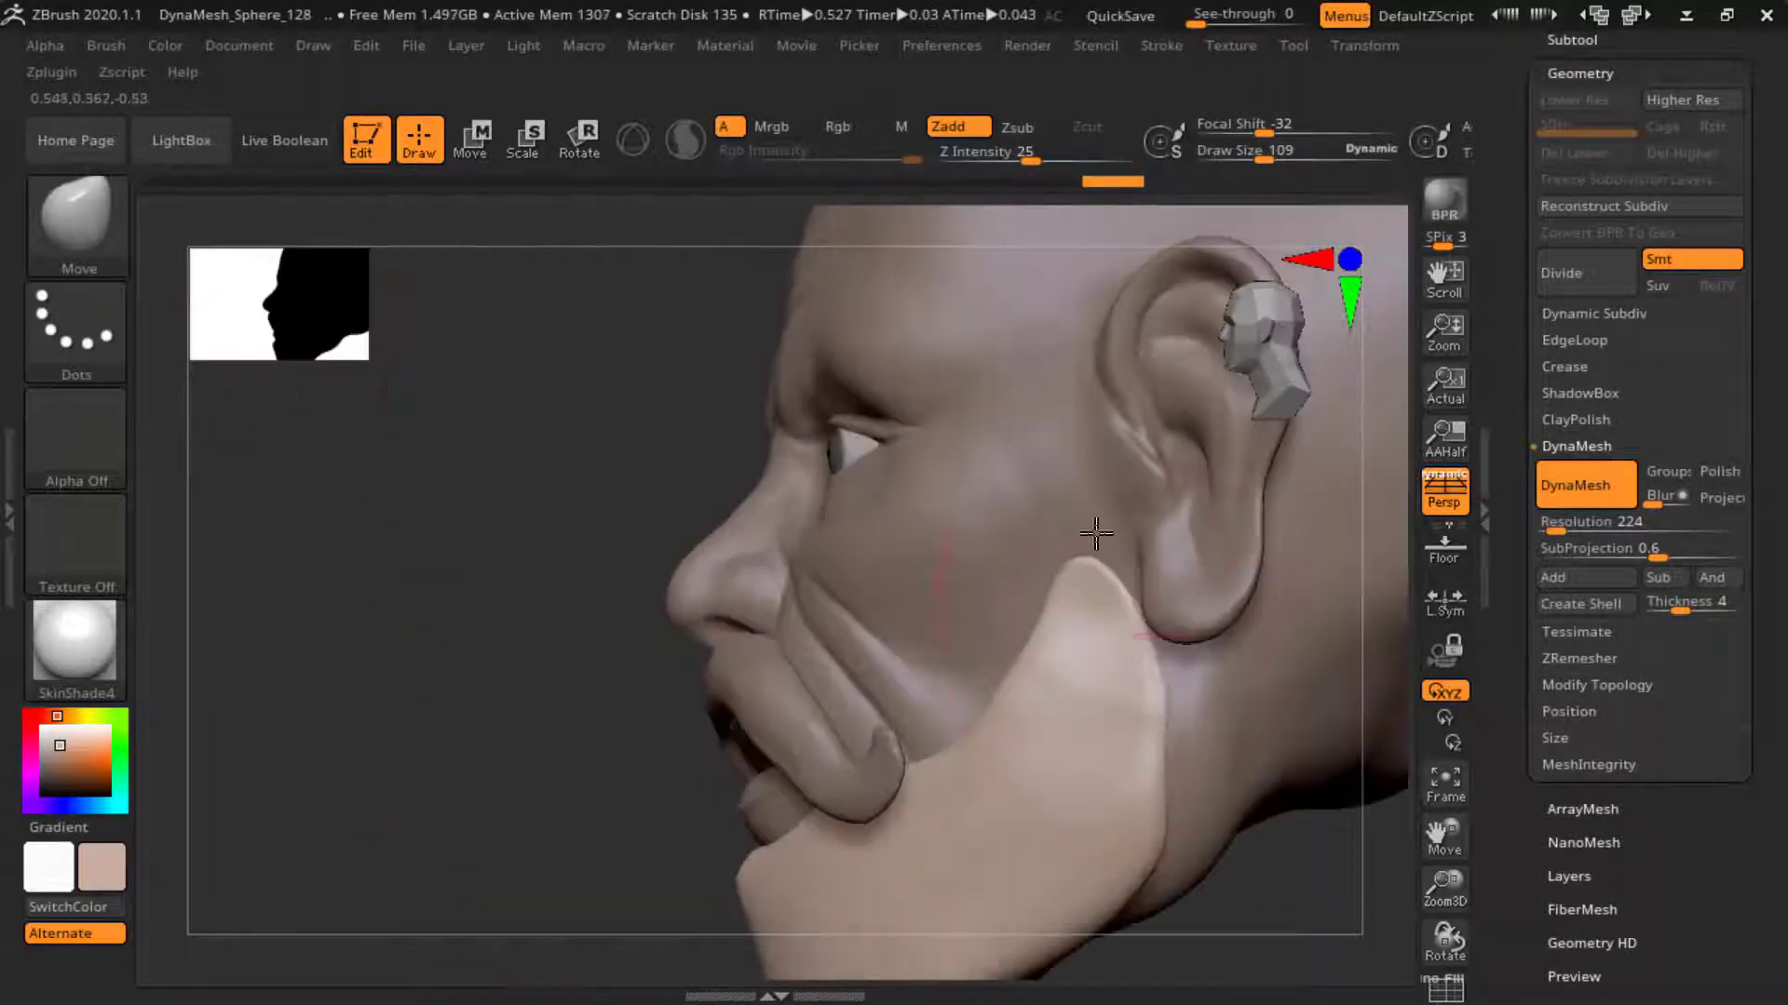
- Pull pointed strands from the beard's lower edge with SnakeHook, then switch to smoothing
{"action": "mouse_move", "coordinate": [1113, 703]}
{"action": "right_mouse_down"}
{"action": "mouse_move", "coordinate": [1229, 627]}
{"action": "mouse_move", "coordinate": [882, 842]}
{"action": "right_mouse_up"}
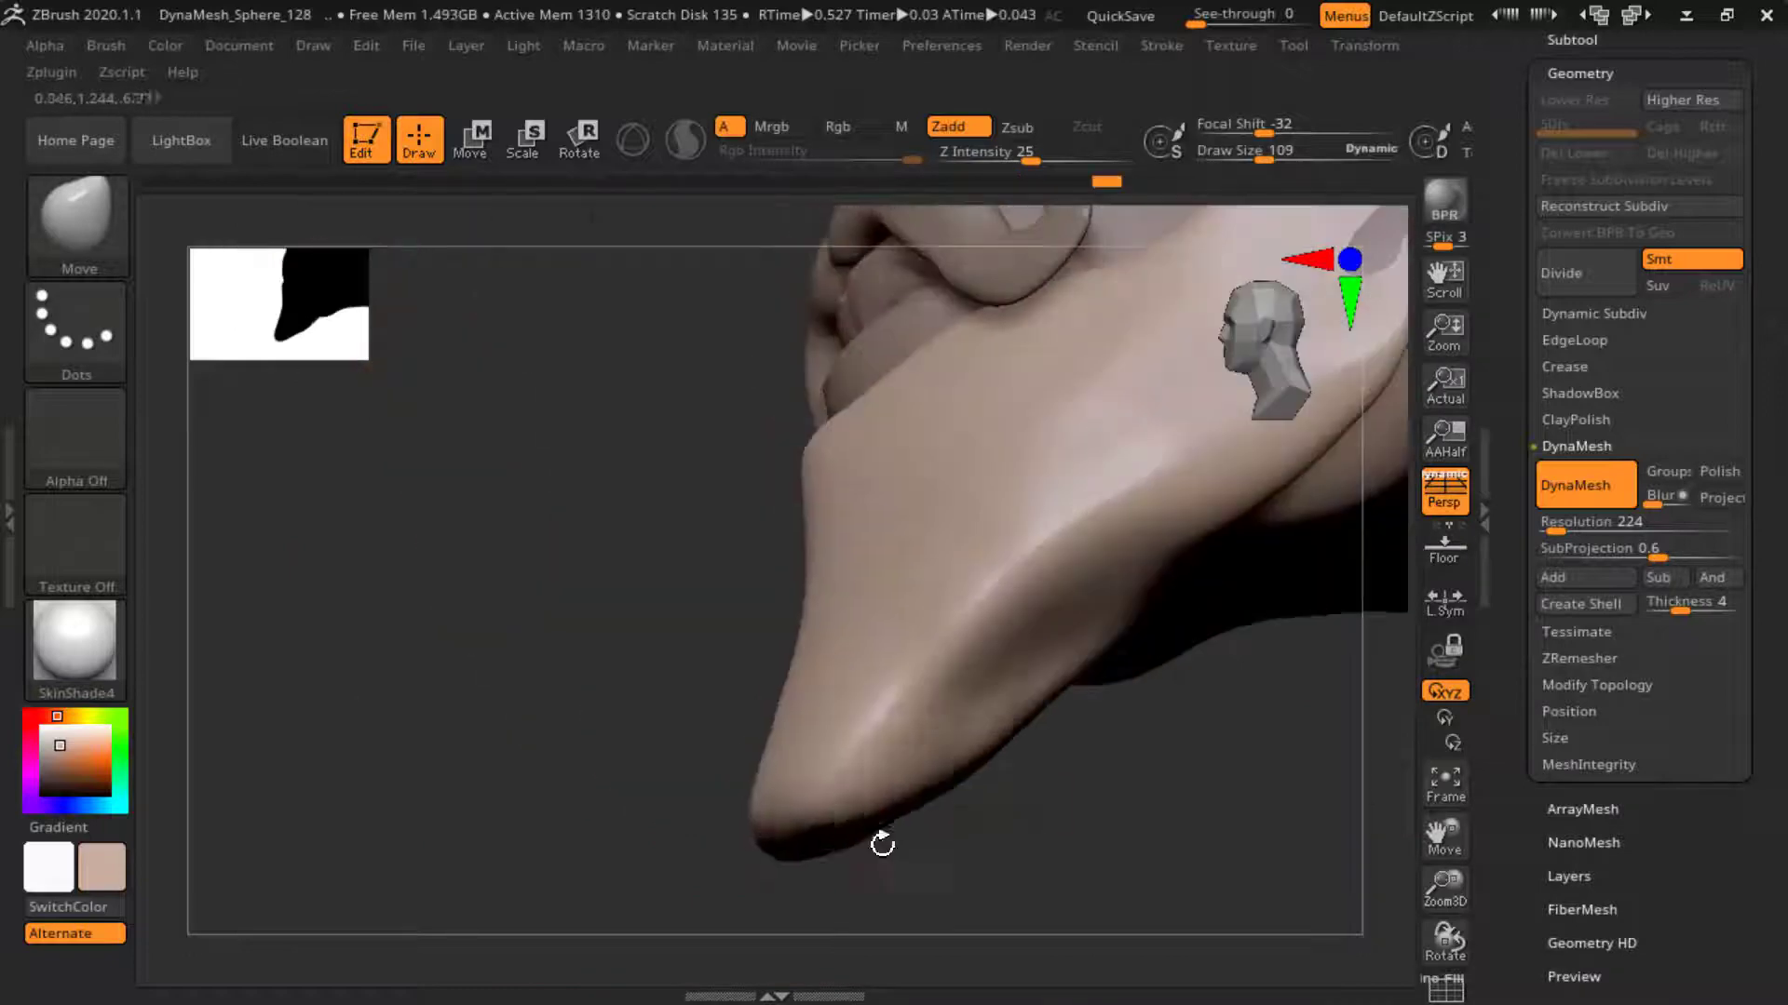
{"action": "mouse_move", "coordinate": [1213, 615]}
{"action": "right_mouse_down"}
{"action": "mouse_move", "coordinate": [1037, 745]}
{"action": "mouse_move", "coordinate": [1065, 783]}
{"action": "mouse_move", "coordinate": [857, 717]}
{"action": "mouse_move", "coordinate": [726, 202]}
{"action": "right_mouse_up"}
{"action": "right_click", "coordinate": [857, 717]}
{"action": "key", "text": "b"}
{"action": "key", "text": "s"}
{"action": "key", "text": "h"}
{"action": "left_click_drag", "start_coordinate": [917, 698], "coordinate": [922, 778]}
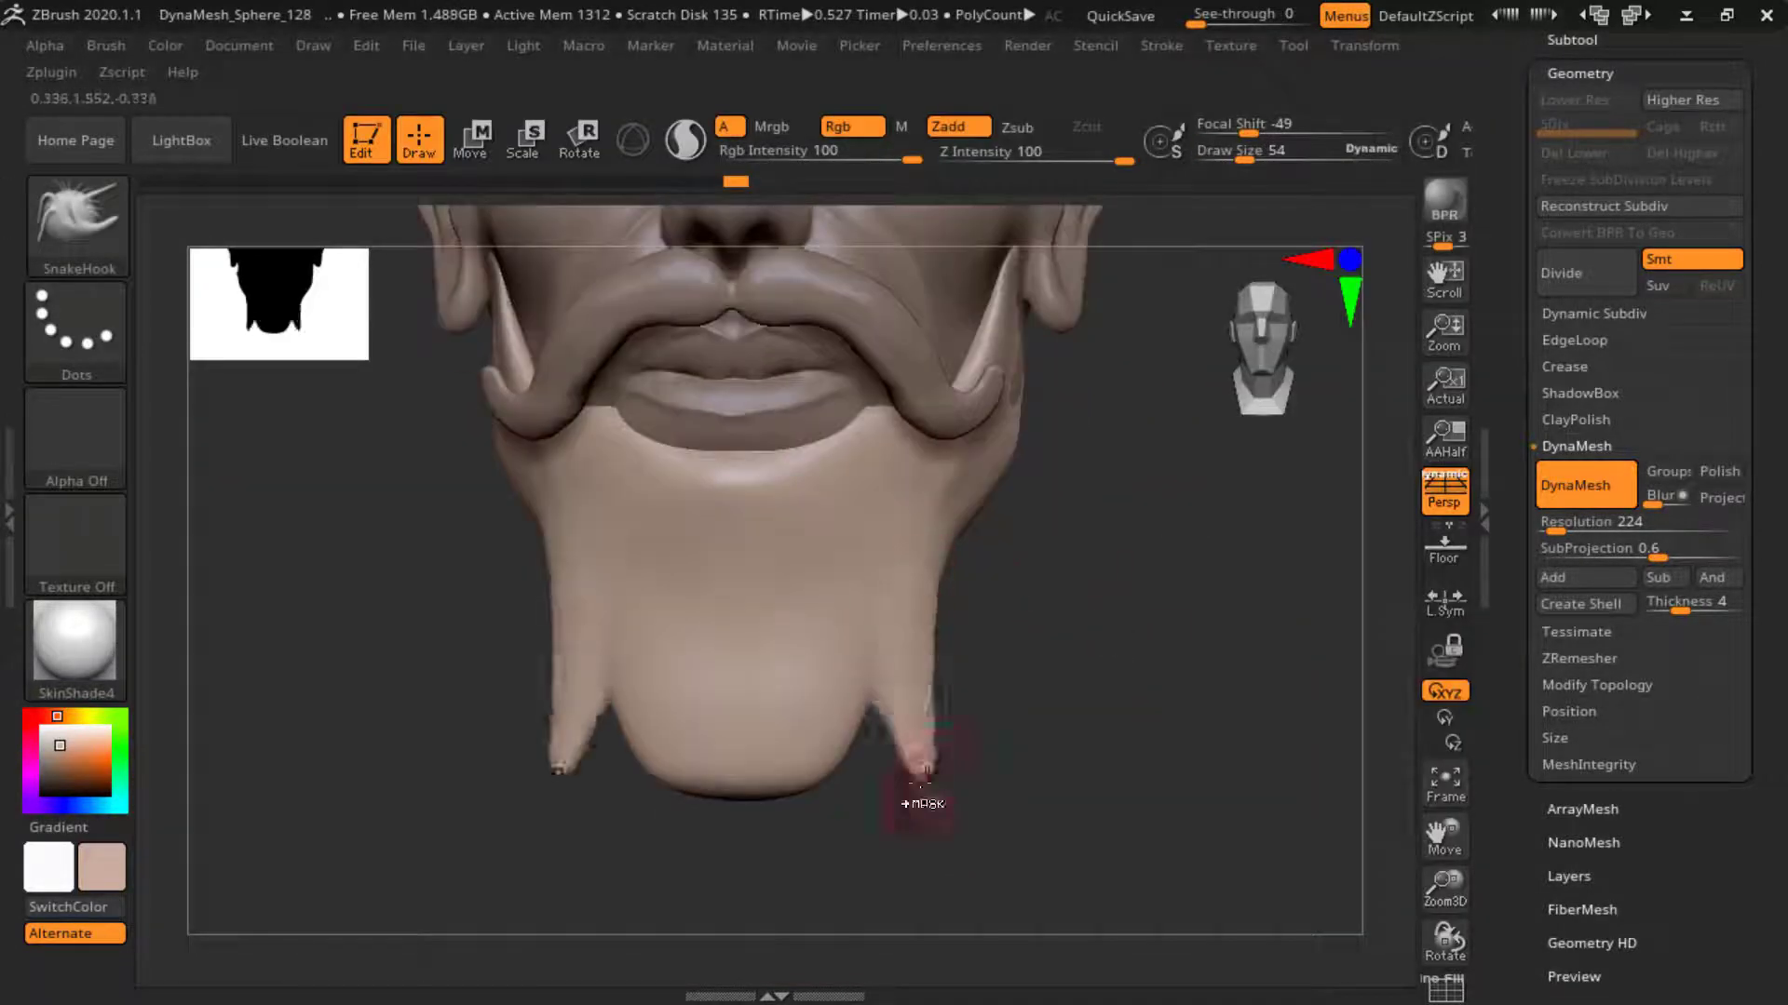
{"action": "mouse_move", "coordinate": [756, 845]}
{"action": "right_mouse_down"}
{"action": "mouse_move", "coordinate": [908, 643]}
{"action": "mouse_move", "coordinate": [794, 730]}
{"action": "mouse_move", "coordinate": [925, 518]}
{"action": "mouse_move", "coordinate": [850, 730]}
{"action": "mouse_move", "coordinate": [1044, 638]}
{"action": "mouse_move", "coordinate": [1136, 689]}
{"action": "mouse_move", "coordinate": [1078, 746]}
{"action": "right_mouse_up"}
{"action": "key", "text": "space"}
{"action": "key", "text": "shift"}
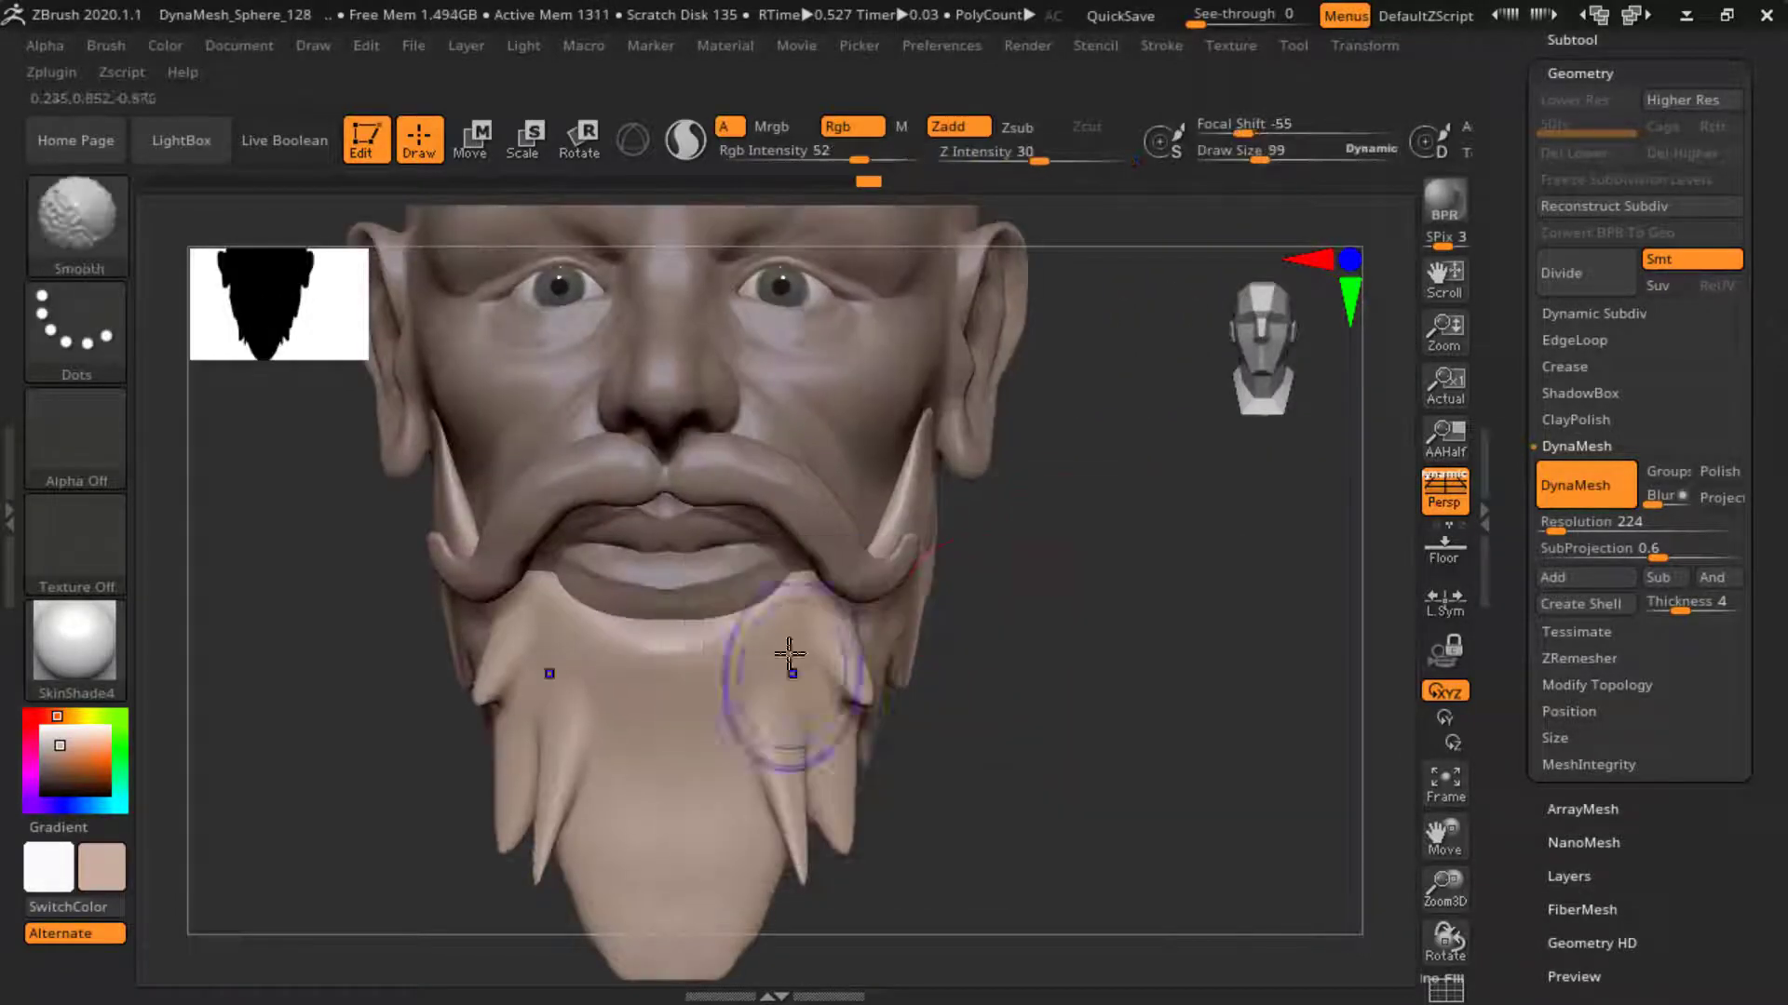
- Zoom in on the beard and carve a first strand groove with a thin groove brush
{"action": "right_click_drag", "start_coordinate": [1096, 686], "coordinate": [1123, 631], "text": "ctrl"}
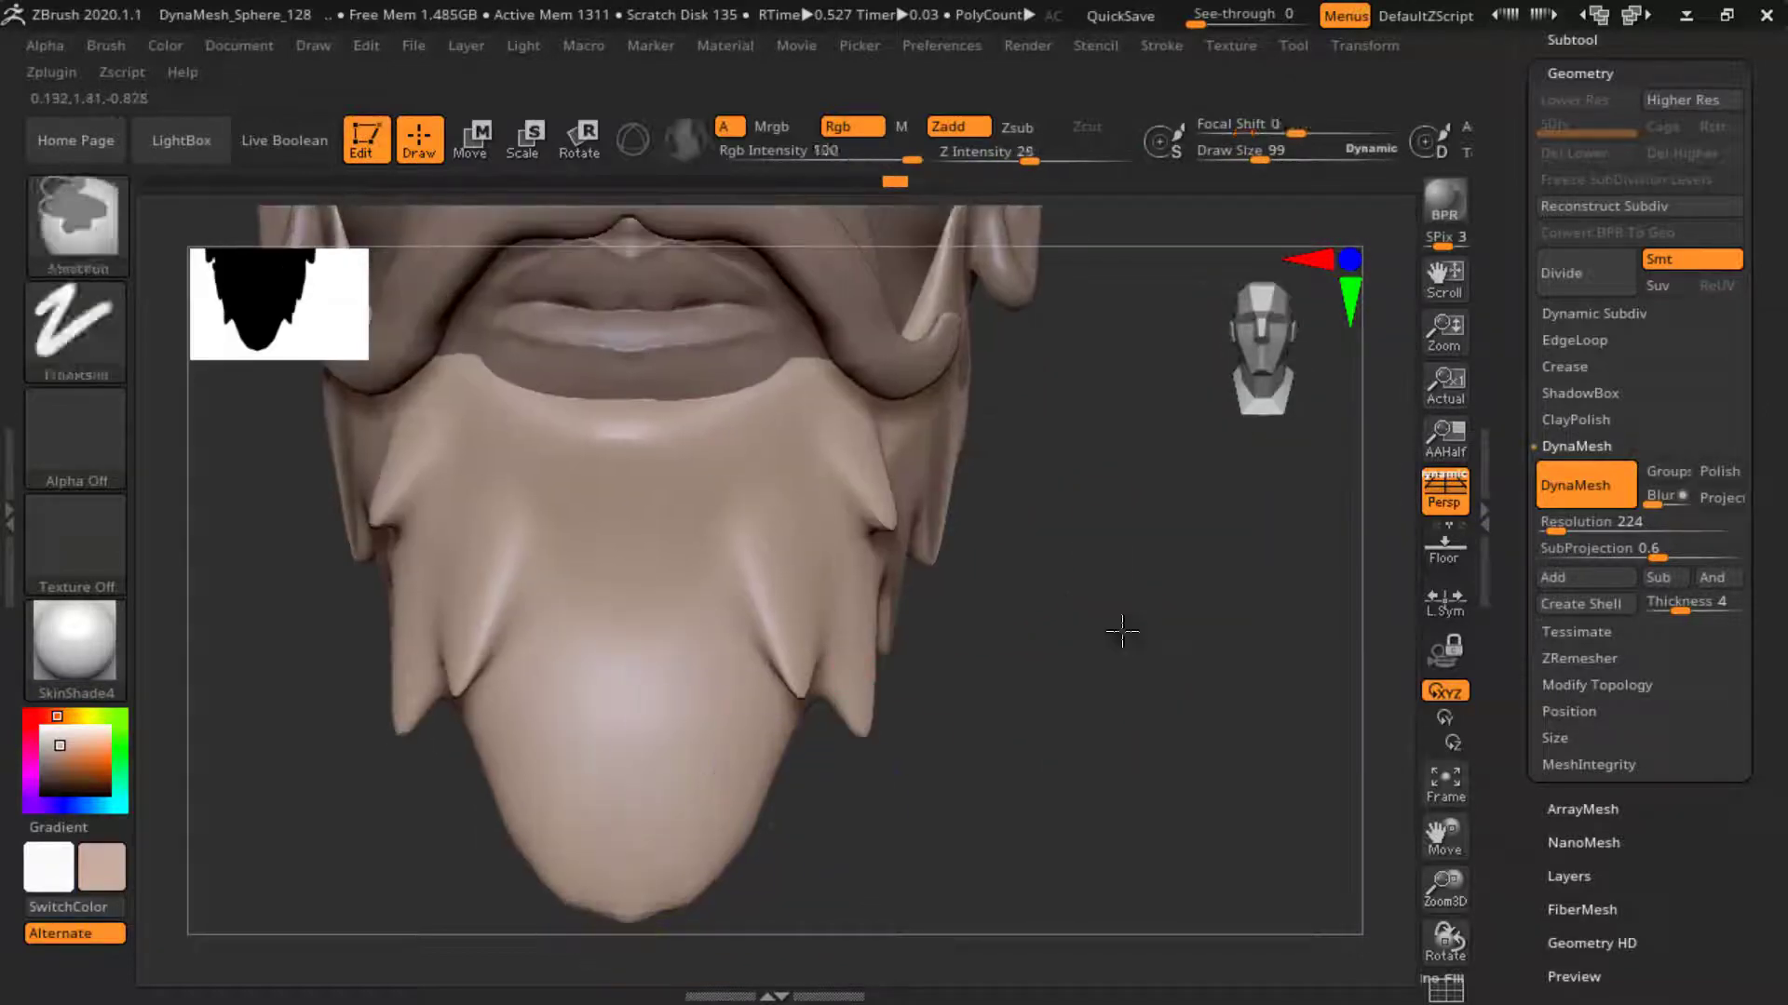
{"action": "left_click", "coordinate": [77, 233]}
{"action": "key", "text": "d"}
{"action": "key", "text": "s"}
{"action": "right_click_drag", "start_coordinate": [750, 638], "coordinate": [840, 612]}
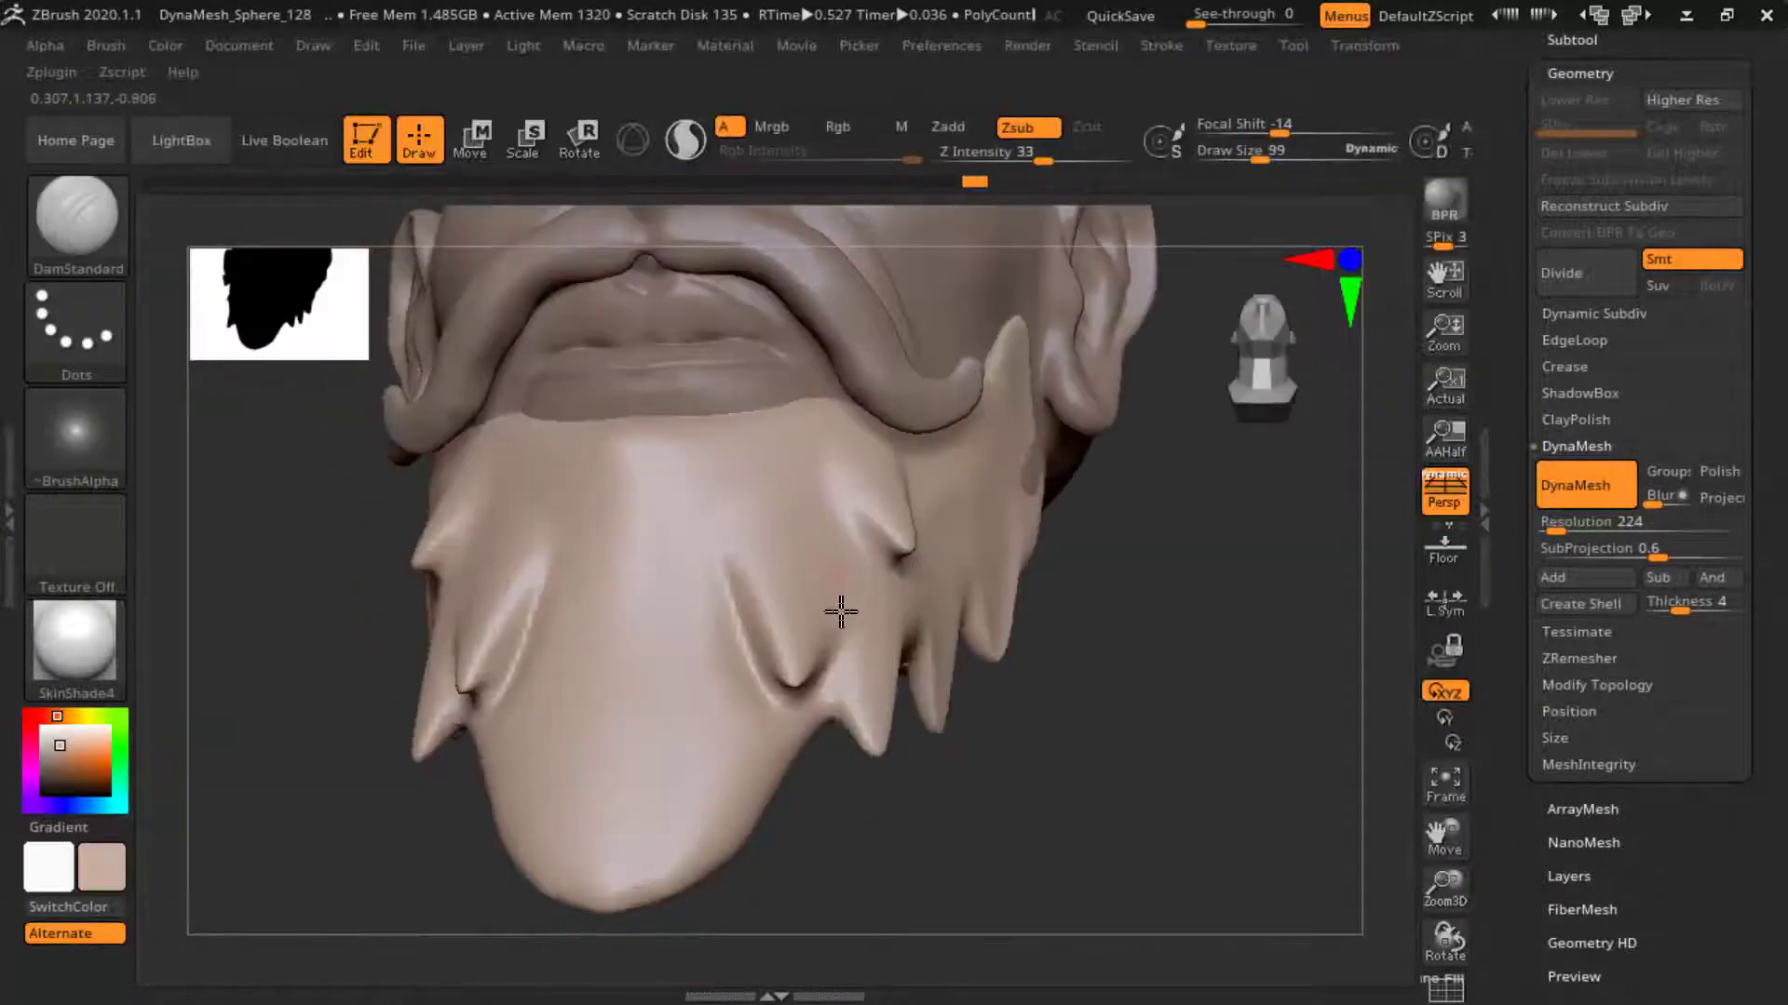
- Shrink the groove brush to size 39 and carve strand grooves down the beard
{"action": "right_click_drag", "start_coordinate": [847, 692], "coordinate": [1050, 464]}
{"action": "right_click_drag", "start_coordinate": [1157, 555], "coordinate": [981, 511]}
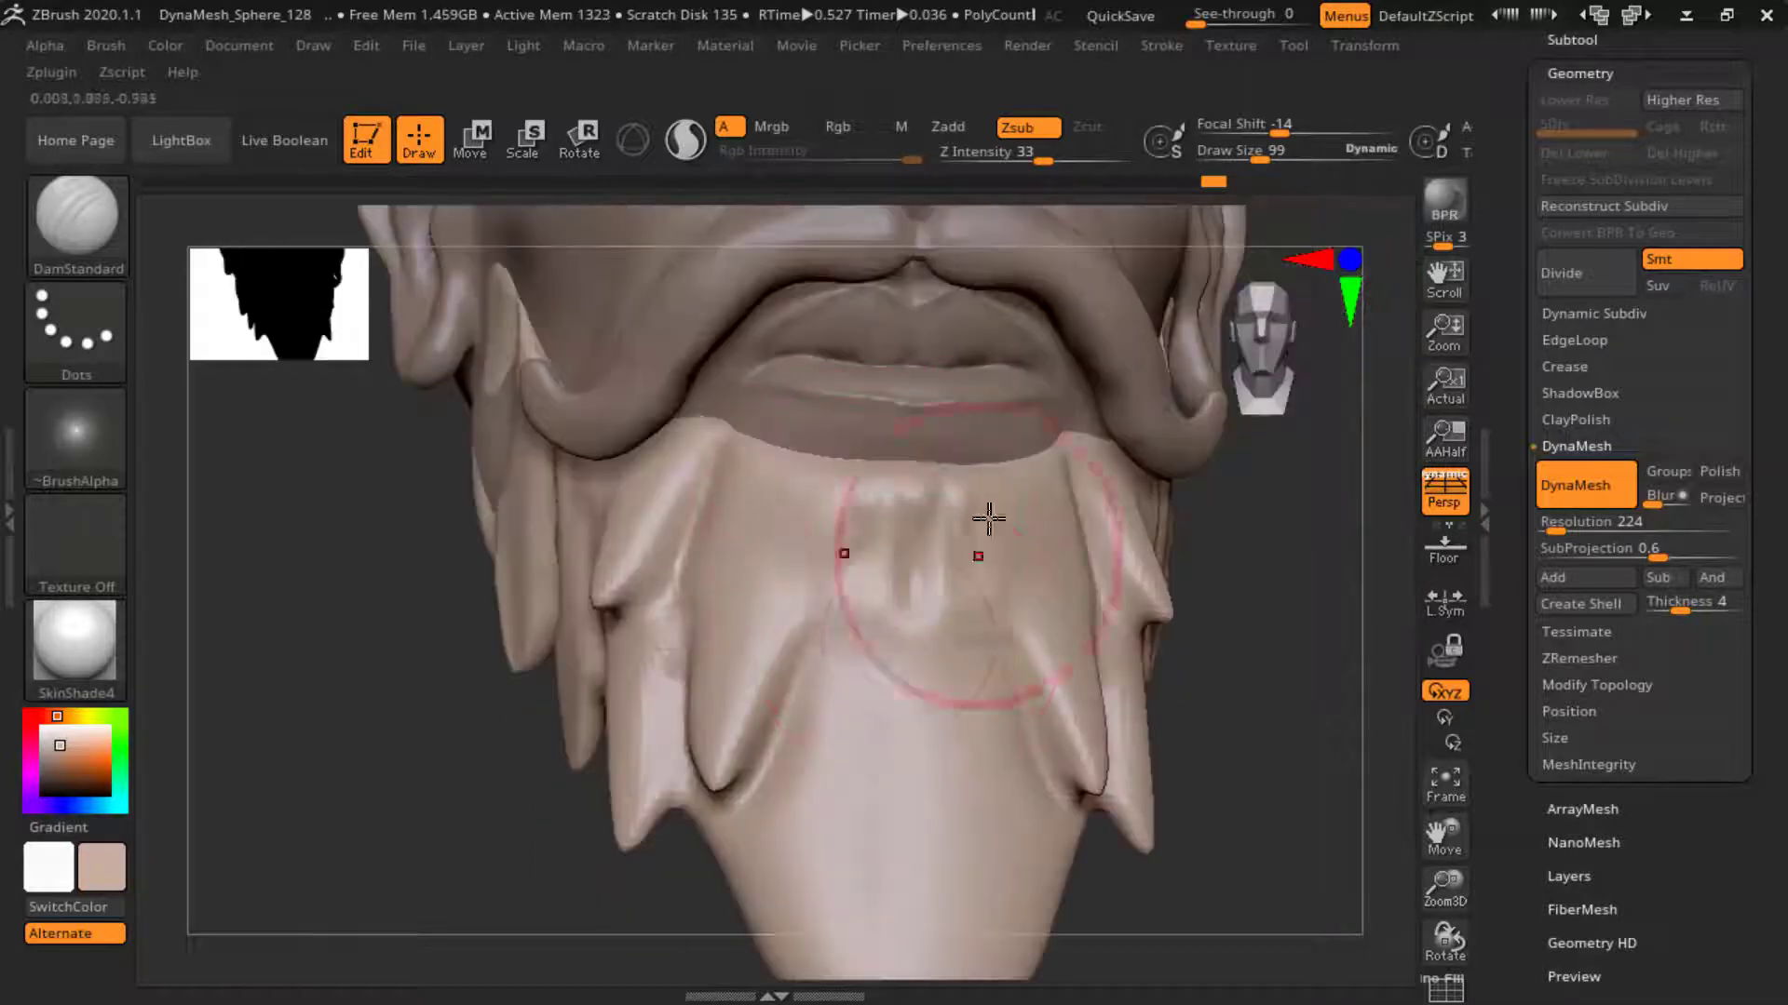
{"action": "key", "text": "space"}
{"action": "right_click_drag", "start_coordinate": [707, 522], "coordinate": [679, 765], "text": "alt"}
{"action": "mouse_move", "coordinate": [777, 450]}
{"action": "right_mouse_down"}
{"action": "mouse_move", "coordinate": [1069, 399]}
{"action": "mouse_move", "coordinate": [885, 494]}
{"action": "right_mouse_up"}
{"action": "key", "text": "d"}
{"action": "right_click_drag", "start_coordinate": [978, 559], "coordinate": [971, 579], "text": "shift"}
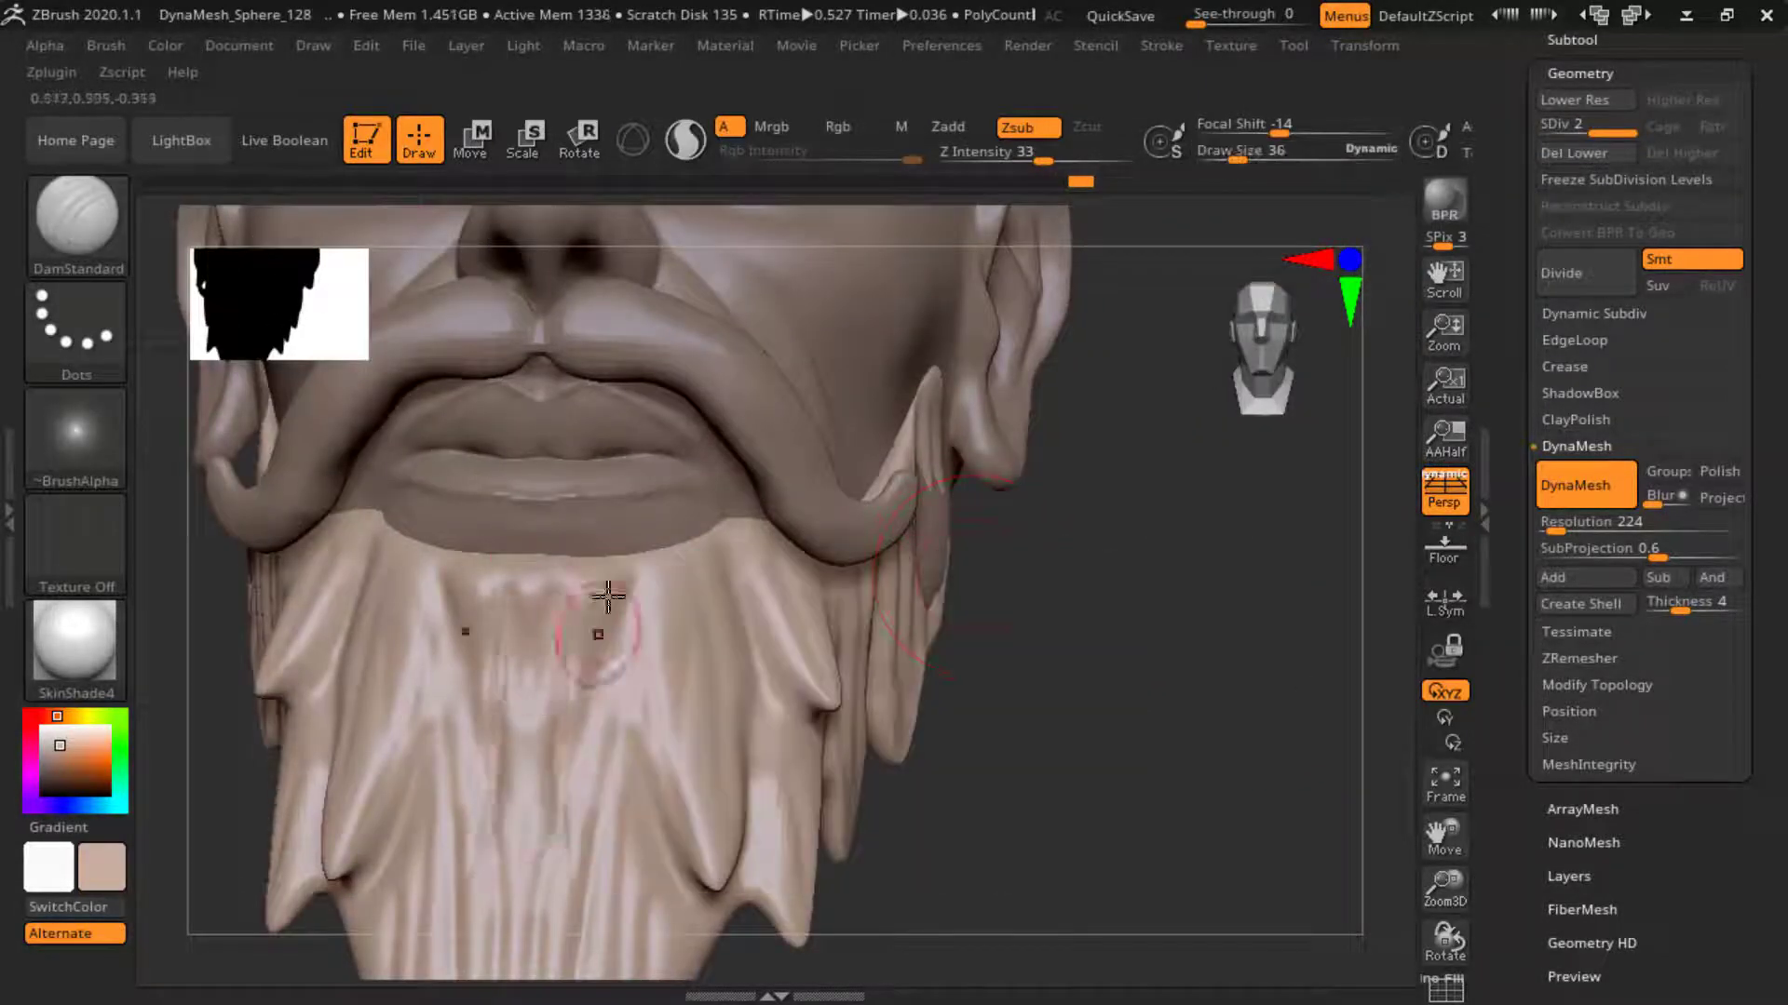
- Smooth the jagged spikes where the beard meets the jaw
{"action": "mouse_move", "coordinate": [658, 594]}
{"action": "right_mouse_down"}
{"action": "mouse_move", "coordinate": [699, 471]}
{"action": "mouse_move", "coordinate": [830, 571]}
{"action": "mouse_move", "coordinate": [965, 434]}
{"action": "right_mouse_up"}
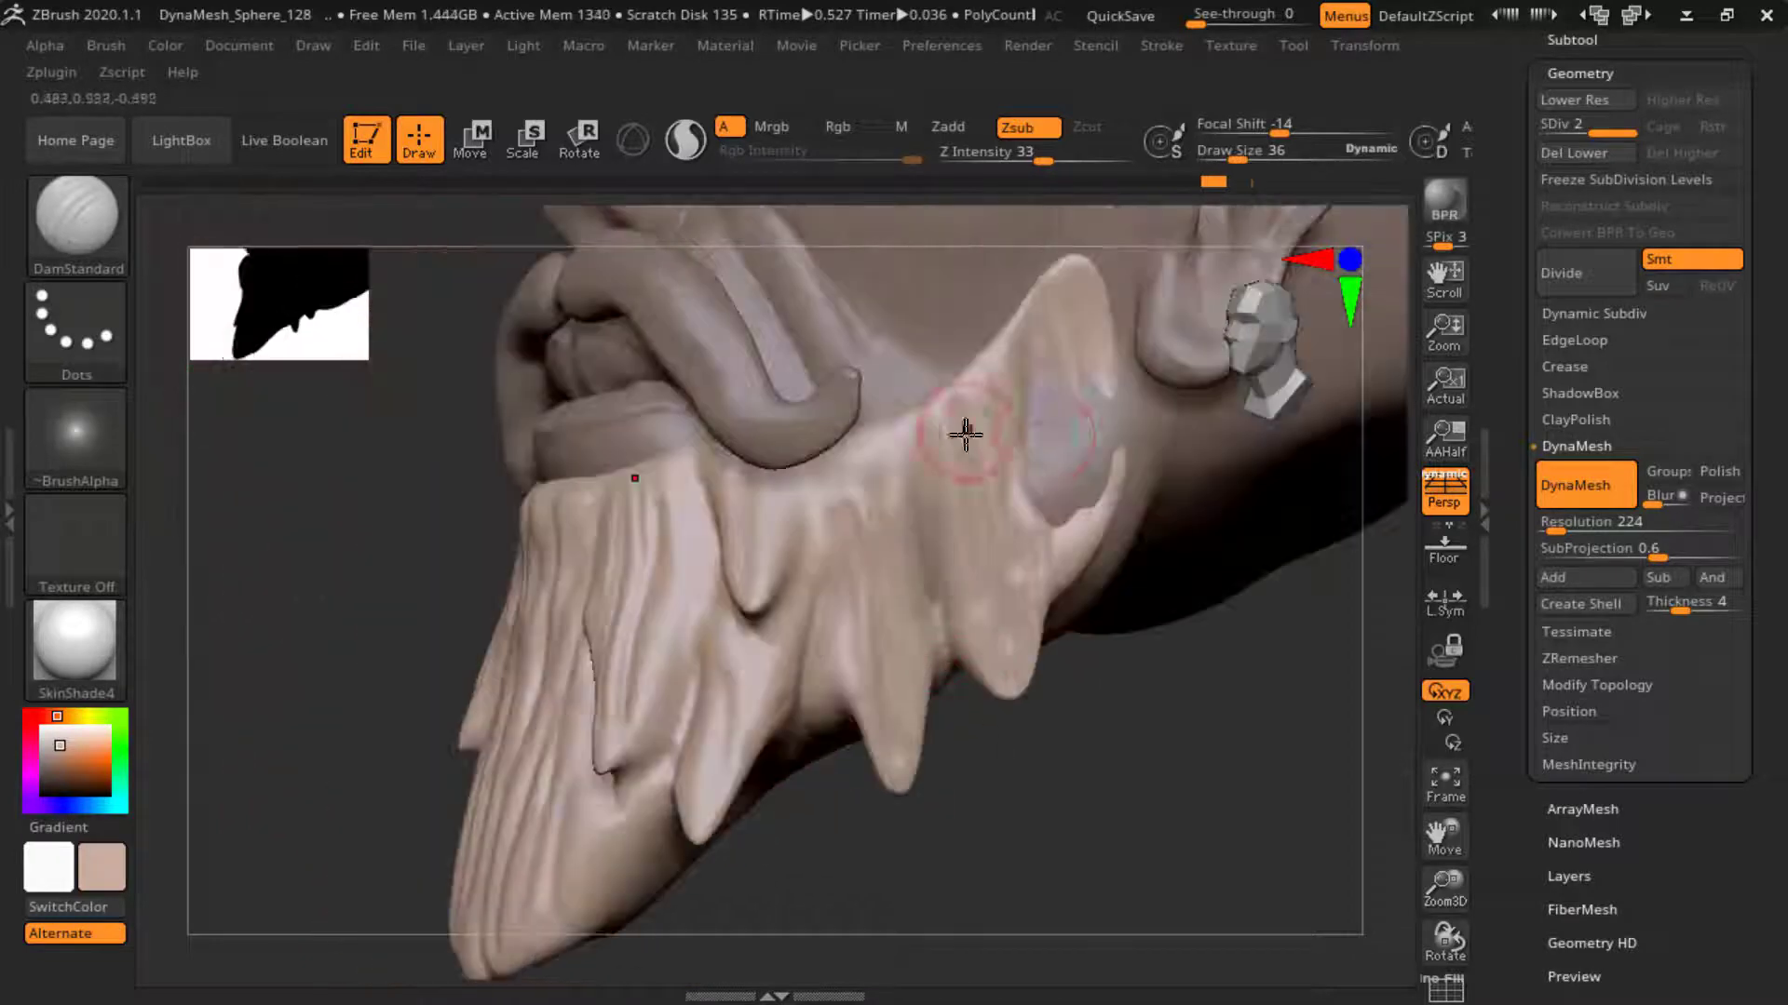
{"action": "mouse_move", "coordinate": [634, 809]}
{"action": "right_mouse_down"}
{"action": "mouse_move", "coordinate": [587, 554]}
{"action": "mouse_move", "coordinate": [726, 483]}
{"action": "mouse_move", "coordinate": [543, 583]}
{"action": "mouse_move", "coordinate": [437, 602]}
{"action": "right_mouse_up"}
{"action": "key", "text": "b"}
{"action": "key", "text": "space"}
{"action": "left_click_drag", "start_coordinate": [521, 485], "coordinate": [568, 373], "text": "shift"}
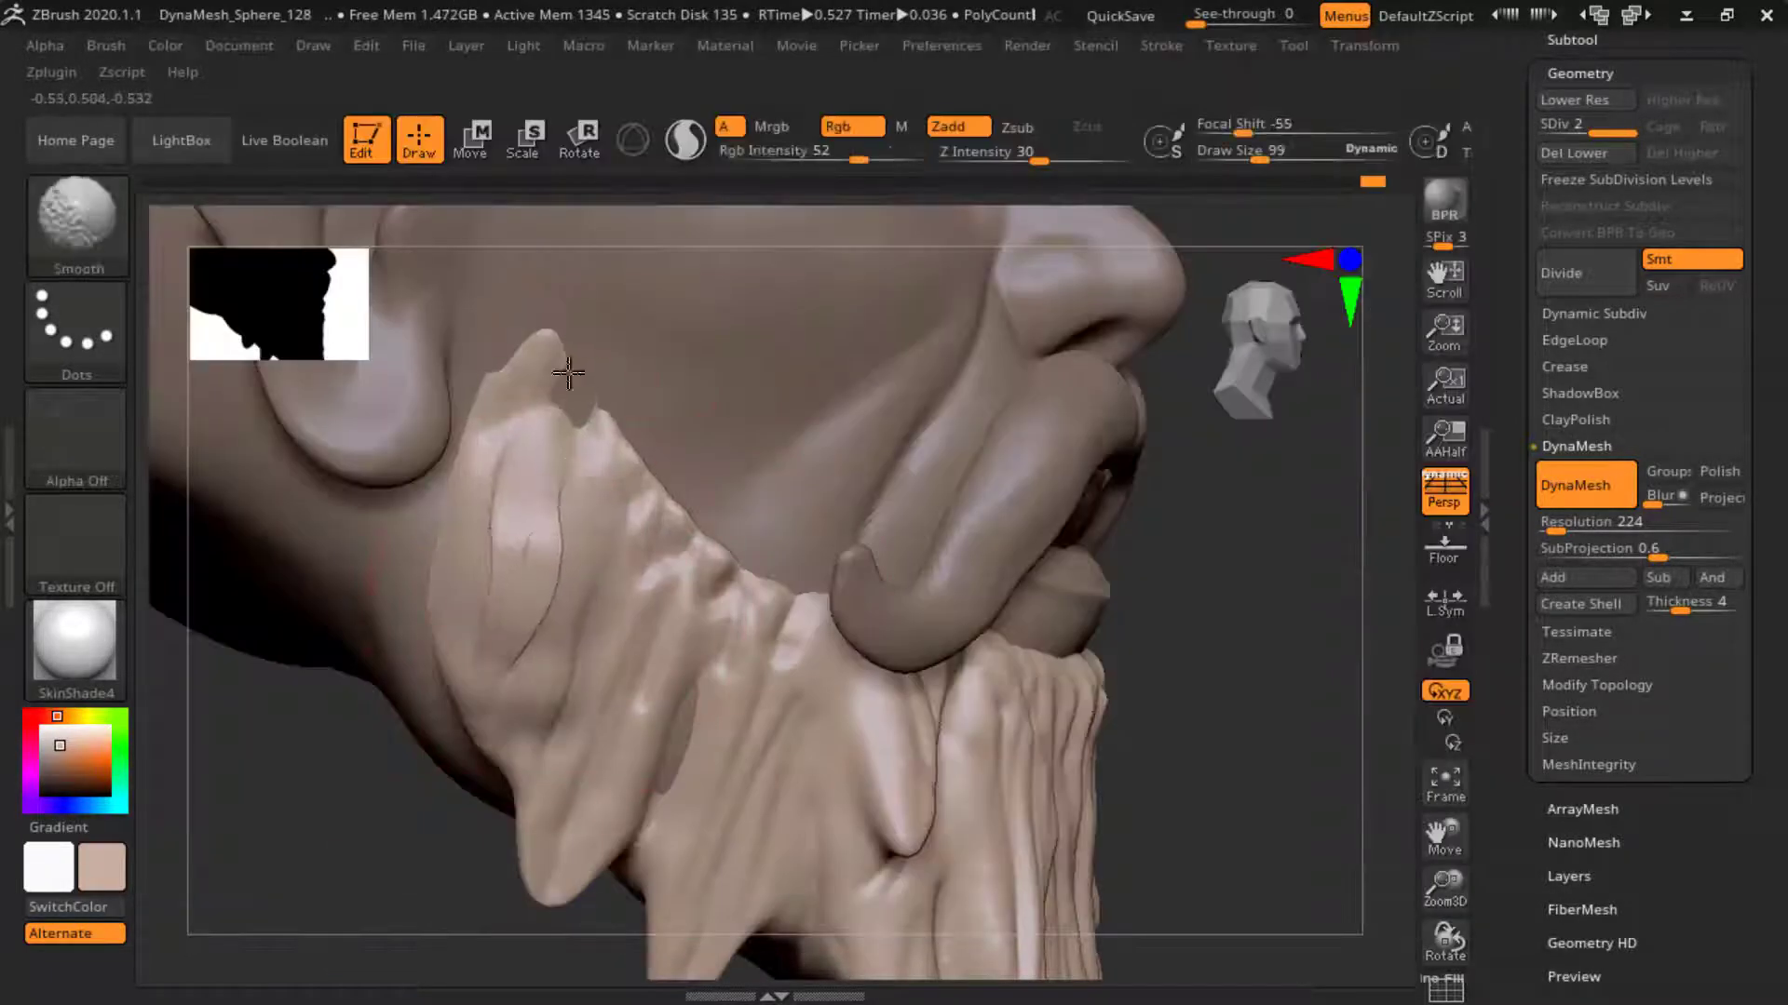
{"action": "right_click_drag", "start_coordinate": [1176, 690], "coordinate": [545, 569]}
- Switch to the MaskPen brush with the beard seen from the front
{"action": "key", "text": "space"}
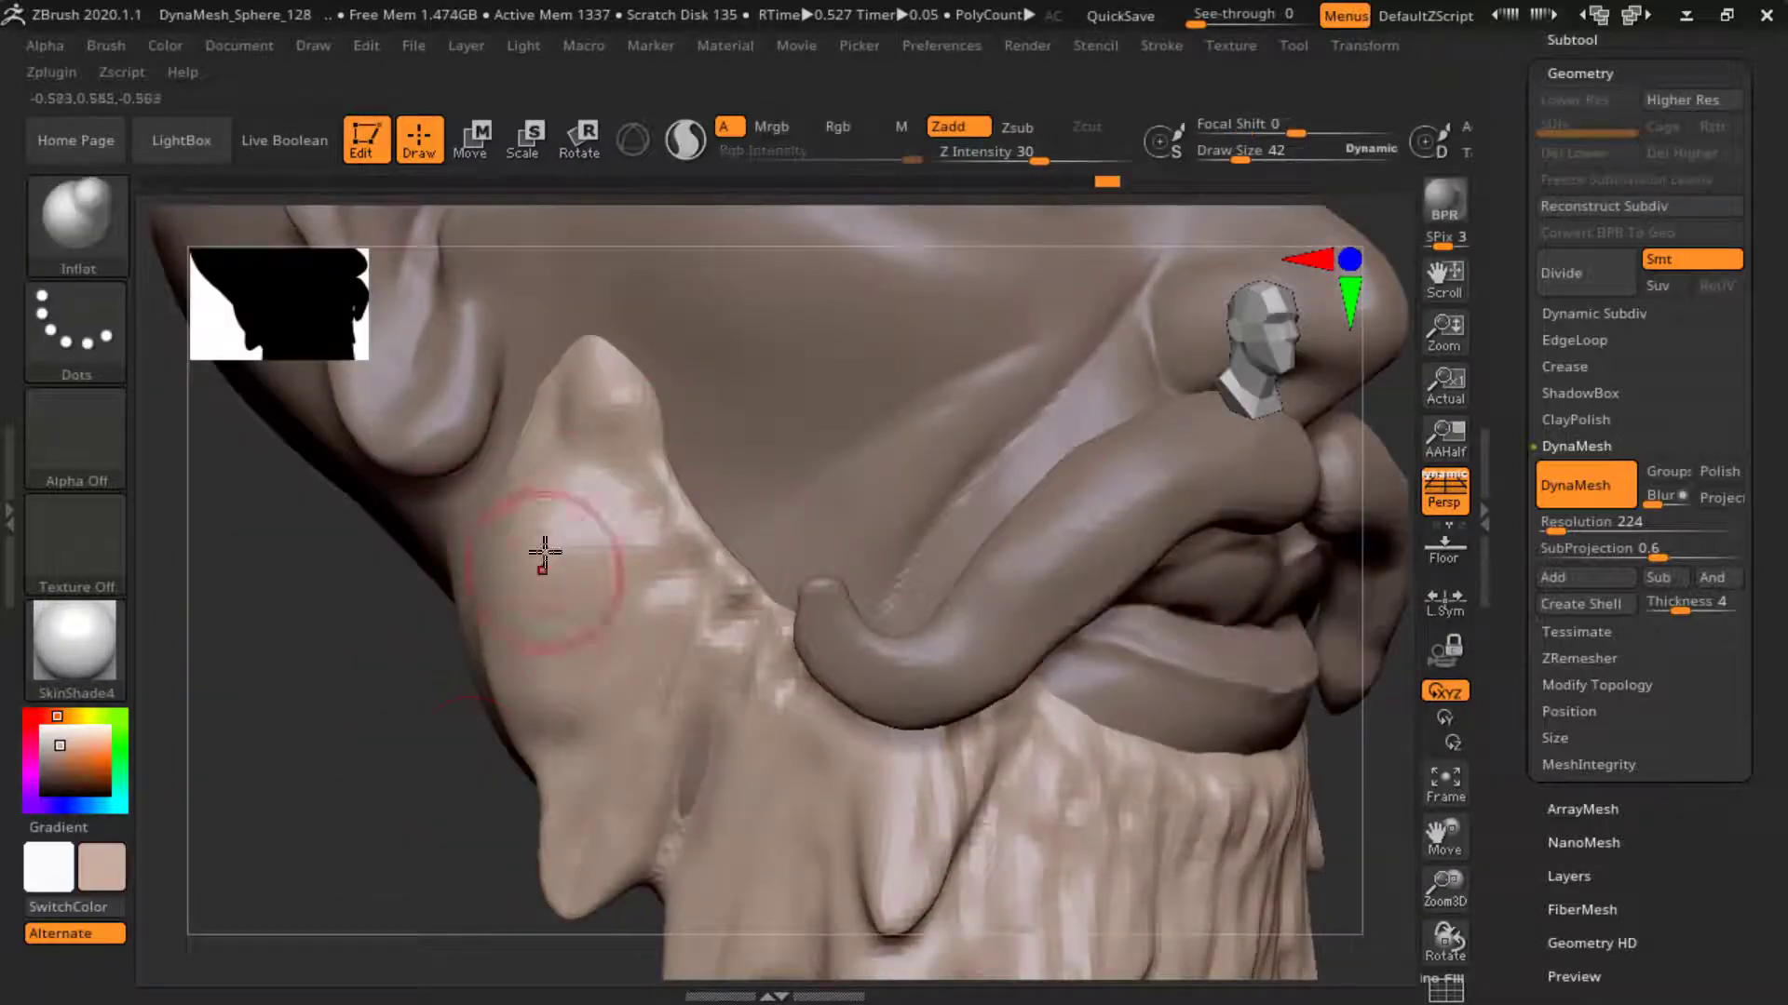
{"action": "key", "text": "b"}
{"action": "key", "text": "m"}
{"action": "key", "text": "p"}
{"action": "mouse_move", "coordinate": [579, 372]}
{"action": "right_mouse_down"}
{"action": "mouse_move", "coordinate": [1109, 731]}
{"action": "mouse_move", "coordinate": [1026, 698]}
{"action": "mouse_move", "coordinate": [1070, 769]}
{"action": "right_mouse_up"}
- Return to the groove brush and inspect the beard from three-quarter, underside and front views
{"action": "key", "text": "b"}
{"action": "key", "text": "d"}
{"action": "key", "text": "s"}
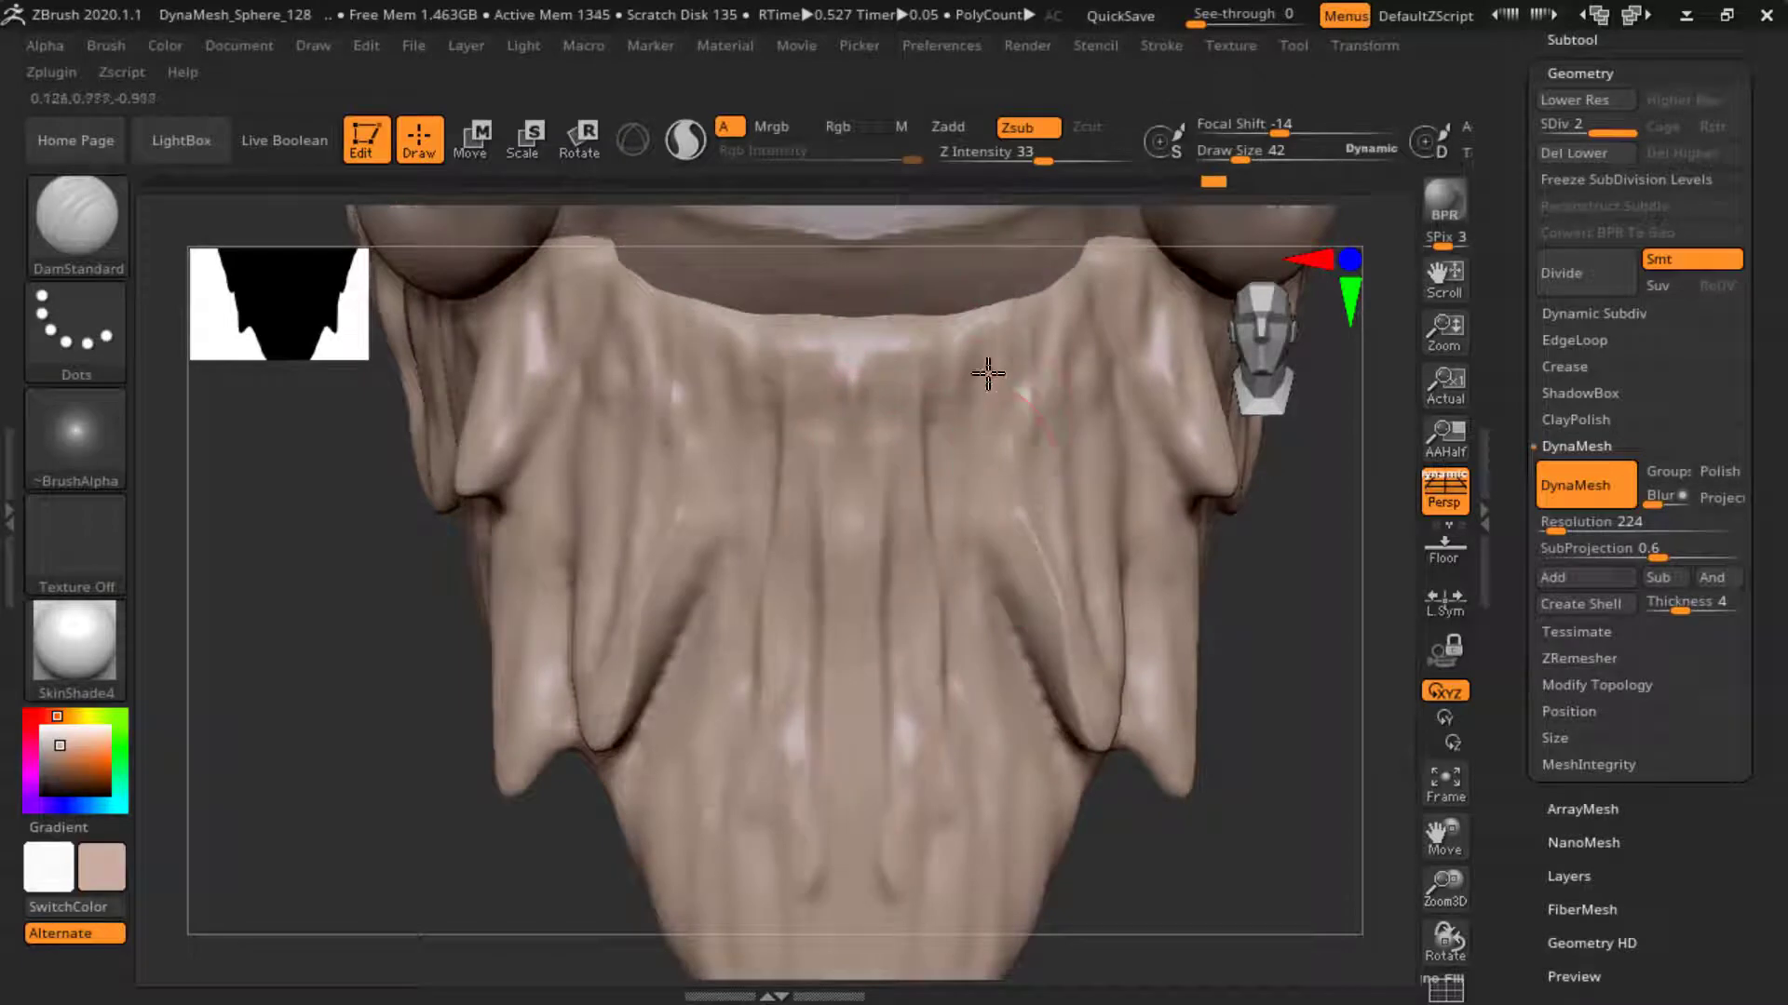
{"action": "mouse_move", "coordinate": [1102, 389]}
{"action": "right_mouse_down"}
{"action": "mouse_move", "coordinate": [990, 578]}
{"action": "mouse_move", "coordinate": [1126, 419]}
{"action": "mouse_move", "coordinate": [981, 618]}
{"action": "mouse_move", "coordinate": [1059, 426]}
{"action": "right_mouse_up"}
{"action": "mouse_move", "coordinate": [878, 475]}
{"action": "right_mouse_down"}
{"action": "mouse_move", "coordinate": [1260, 763]}
{"action": "mouse_move", "coordinate": [809, 639]}
{"action": "mouse_move", "coordinate": [1145, 662]}
{"action": "mouse_move", "coordinate": [1205, 583]}
{"action": "mouse_move", "coordinate": [216, 352]}
{"action": "right_mouse_up"}
{"action": "mouse_move", "coordinate": [999, 373]}
{"action": "right_mouse_down"}
{"action": "mouse_move", "coordinate": [1225, 598]}
{"action": "mouse_move", "coordinate": [1189, 686]}
{"action": "mouse_move", "coordinate": [1193, 544]}
{"action": "right_mouse_up"}
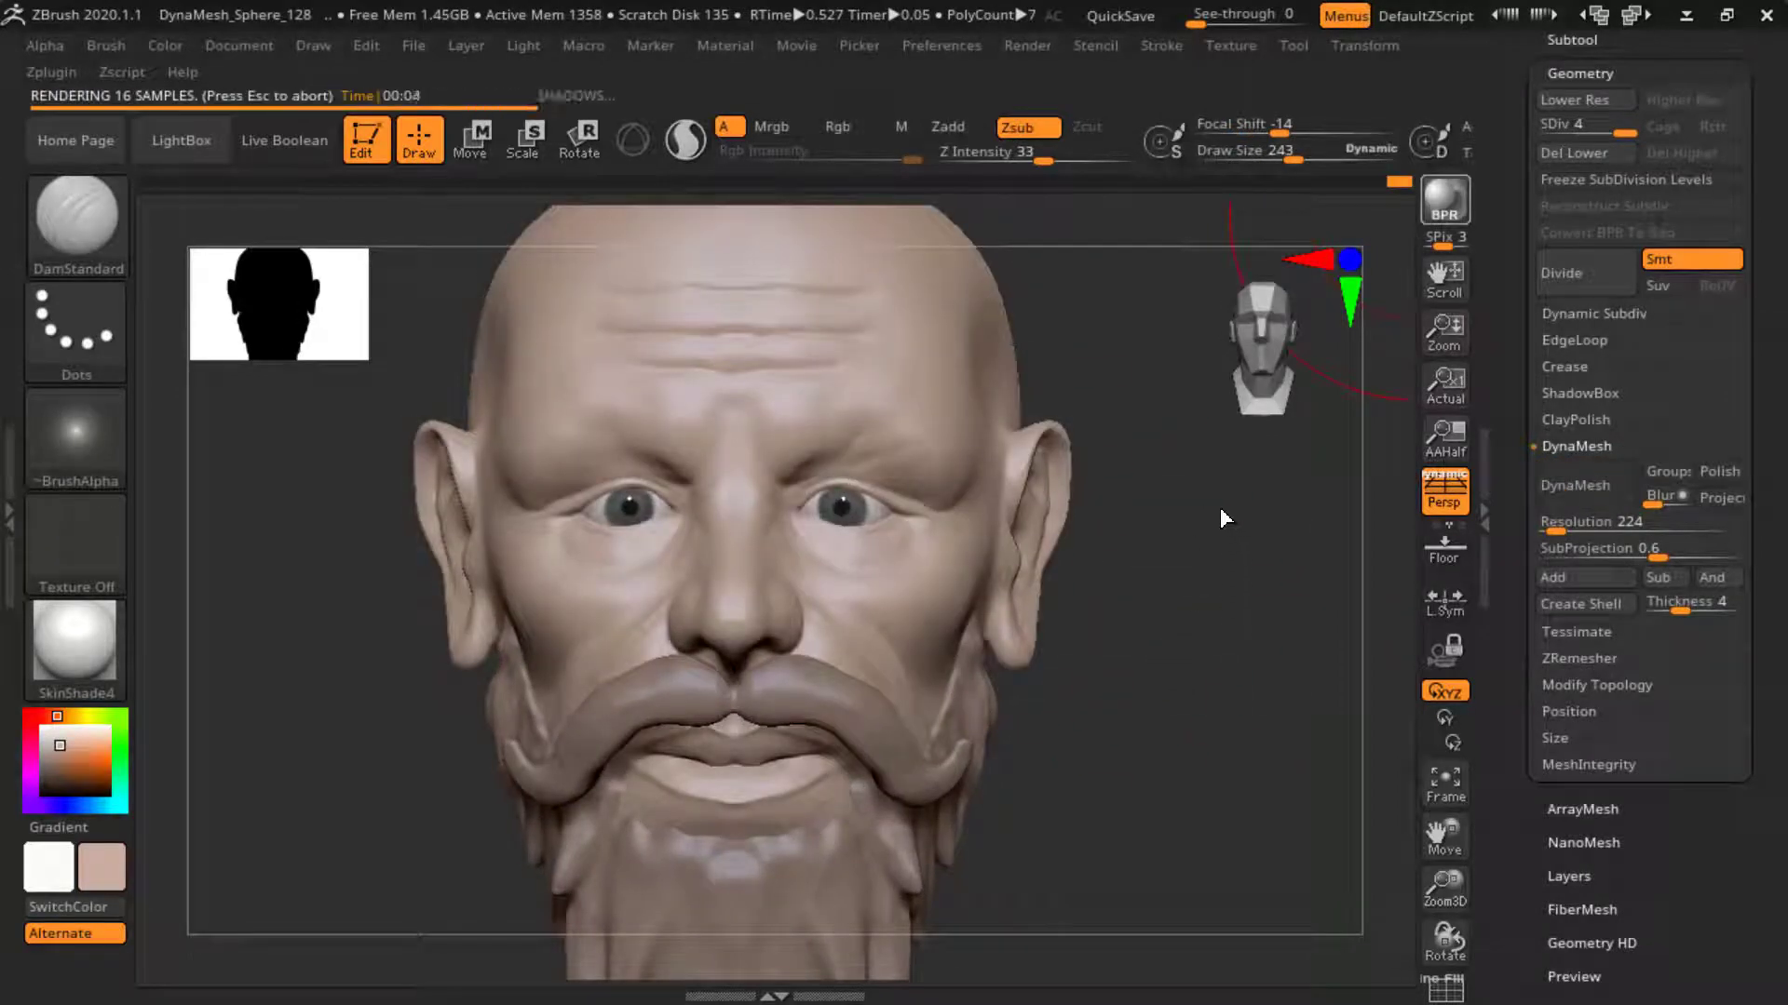
- Select the mustache subtool and reduce Draw Size to 23
{"action": "left_click", "coordinate": [830, 570], "text": "alt"}
{"action": "key", "text": "space"}
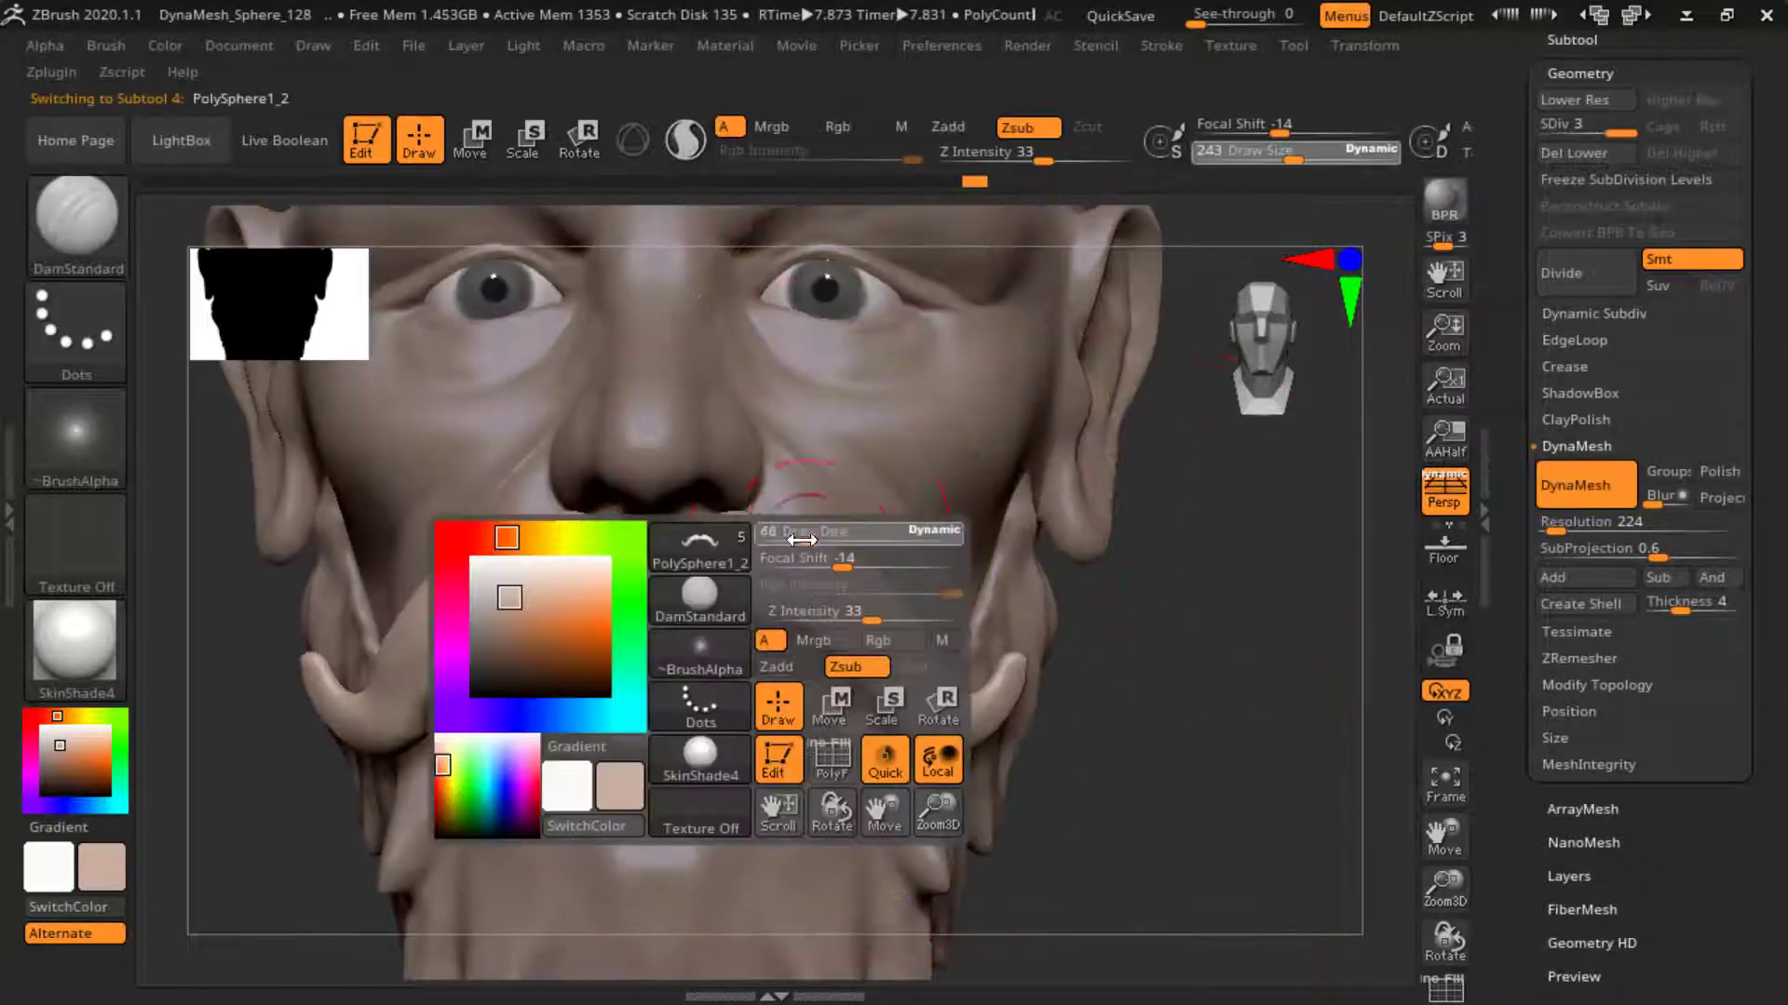
{"action": "left_click_drag", "start_coordinate": [801, 539], "coordinate": [720, 557]}
{"action": "right_click_drag", "start_coordinate": [834, 636], "coordinate": [864, 616]}
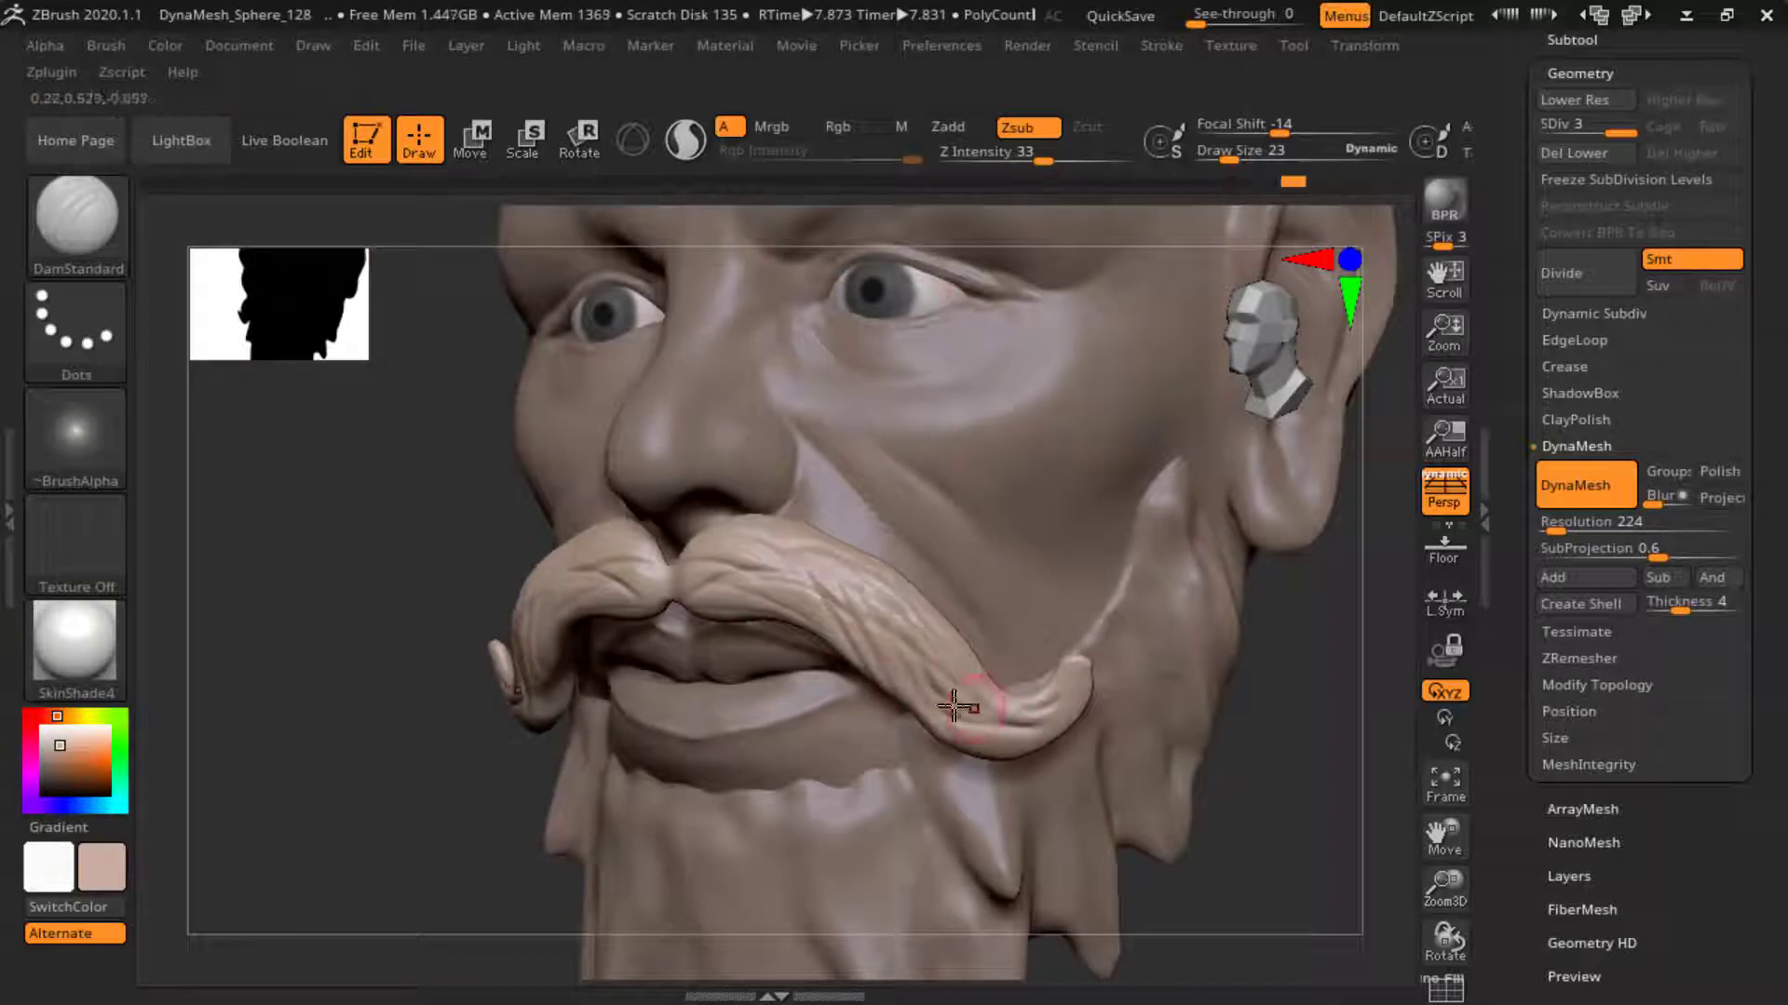
{"action": "mouse_move", "coordinate": [728, 550]}
{"action": "right_mouse_down", "text": "shift"}
{"action": "mouse_move", "coordinate": [1206, 673]}
{"action": "mouse_move", "coordinate": [1226, 595]}
{"action": "mouse_move", "coordinate": [752, 618]}
{"action": "right_mouse_up", "text": "shift"}
- Select the beard subtool and check it from a low angle
{"action": "left_click", "coordinate": [752, 617], "text": "alt"}
{"action": "mouse_move", "coordinate": [877, 814]}
{"action": "right_mouse_down", "text": "alt"}
{"action": "mouse_move", "coordinate": [912, 717]}
{"action": "mouse_move", "coordinate": [972, 742]}
{"action": "right_mouse_up", "text": "alt"}
{"action": "mouse_move", "coordinate": [1080, 558]}
{"action": "right_mouse_down", "text": "shift"}
{"action": "mouse_move", "coordinate": [958, 670]}
{"action": "mouse_move", "coordinate": [1137, 690]}
{"action": "mouse_move", "coordinate": [797, 838]}
{"action": "mouse_move", "coordinate": [1003, 729]}
{"action": "right_mouse_up", "text": "shift"}
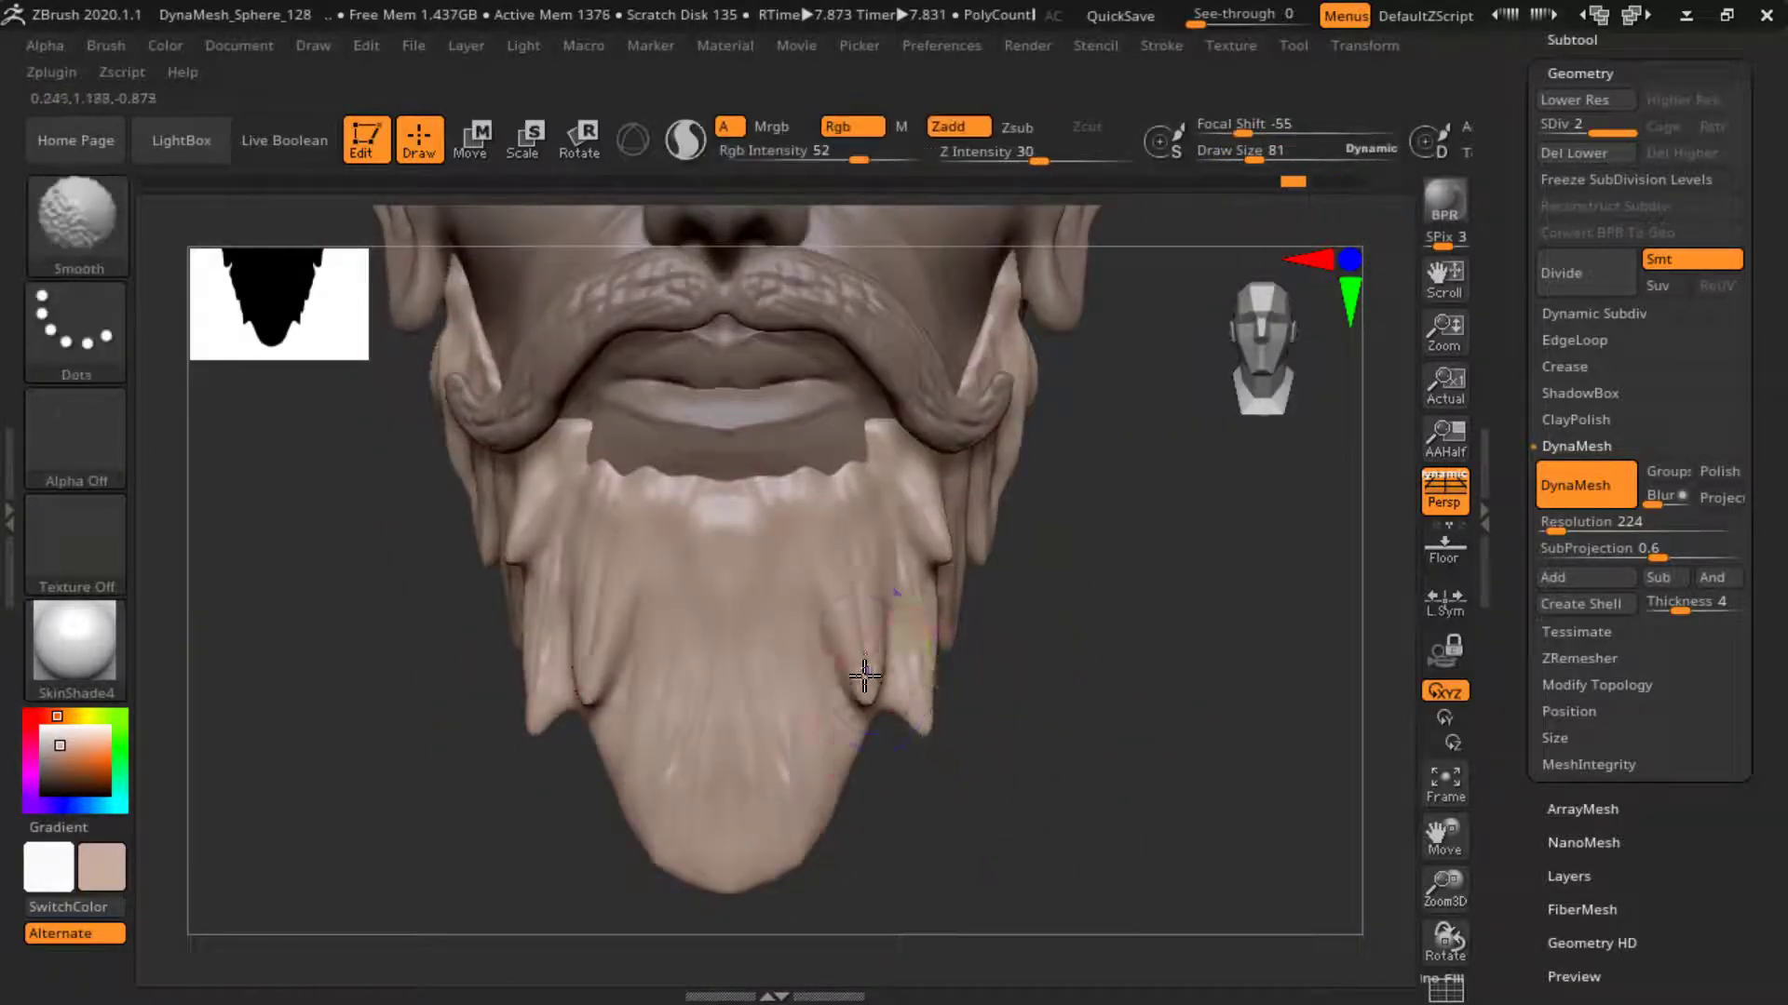
- Choose the TrimDynamic brush and pick a brown main colour
{"action": "key", "text": "b"}
{"action": "key", "text": "t"}
{"action": "key", "text": "d"}
{"action": "right_click_drag", "start_coordinate": [859, 679], "coordinate": [956, 720]}
{"action": "mouse_move", "coordinate": [986, 564]}
{"action": "right_mouse_down"}
{"action": "mouse_move", "coordinate": [1057, 689]}
{"action": "mouse_move", "coordinate": [1126, 642]}
{"action": "right_mouse_up"}
{"action": "left_click_drag", "start_coordinate": [65, 740], "coordinate": [68, 753]}
- Fill the mustache with brown polypaint, then give the head a light skin tone
{"action": "left_click", "coordinate": [165, 45]}
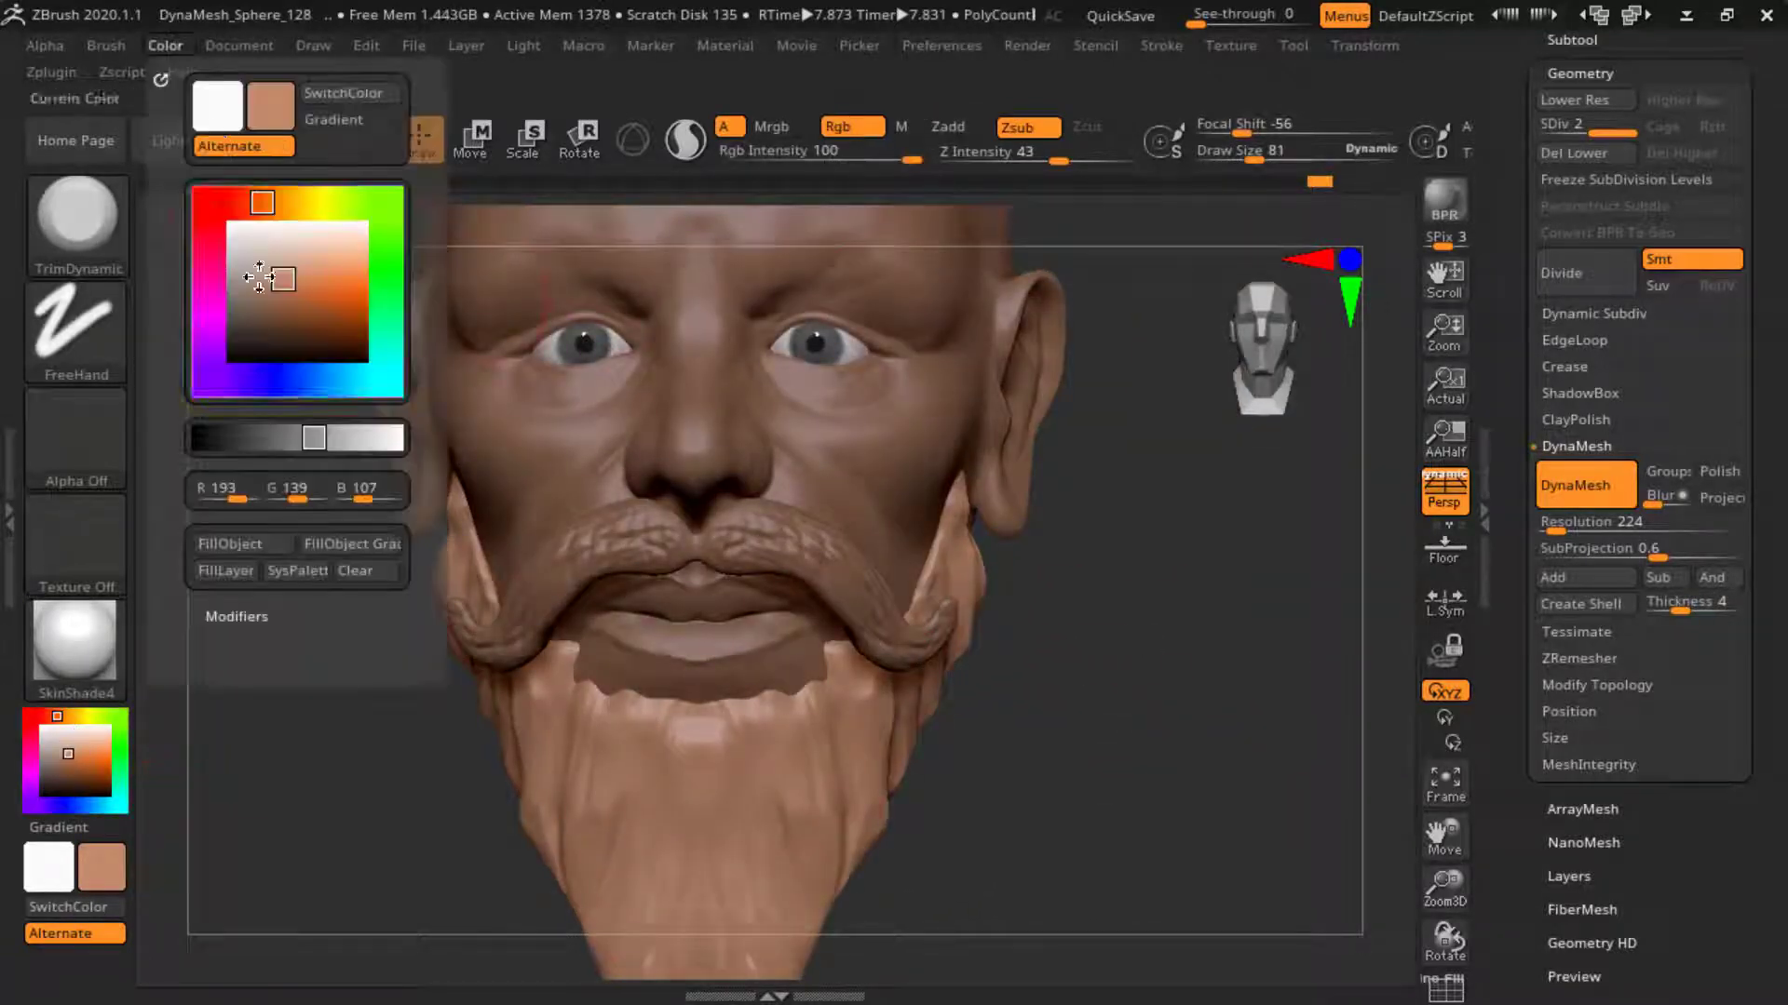
{"action": "left_click", "coordinate": [799, 551], "text": "alt"}
{"action": "left_click", "coordinate": [165, 45]}
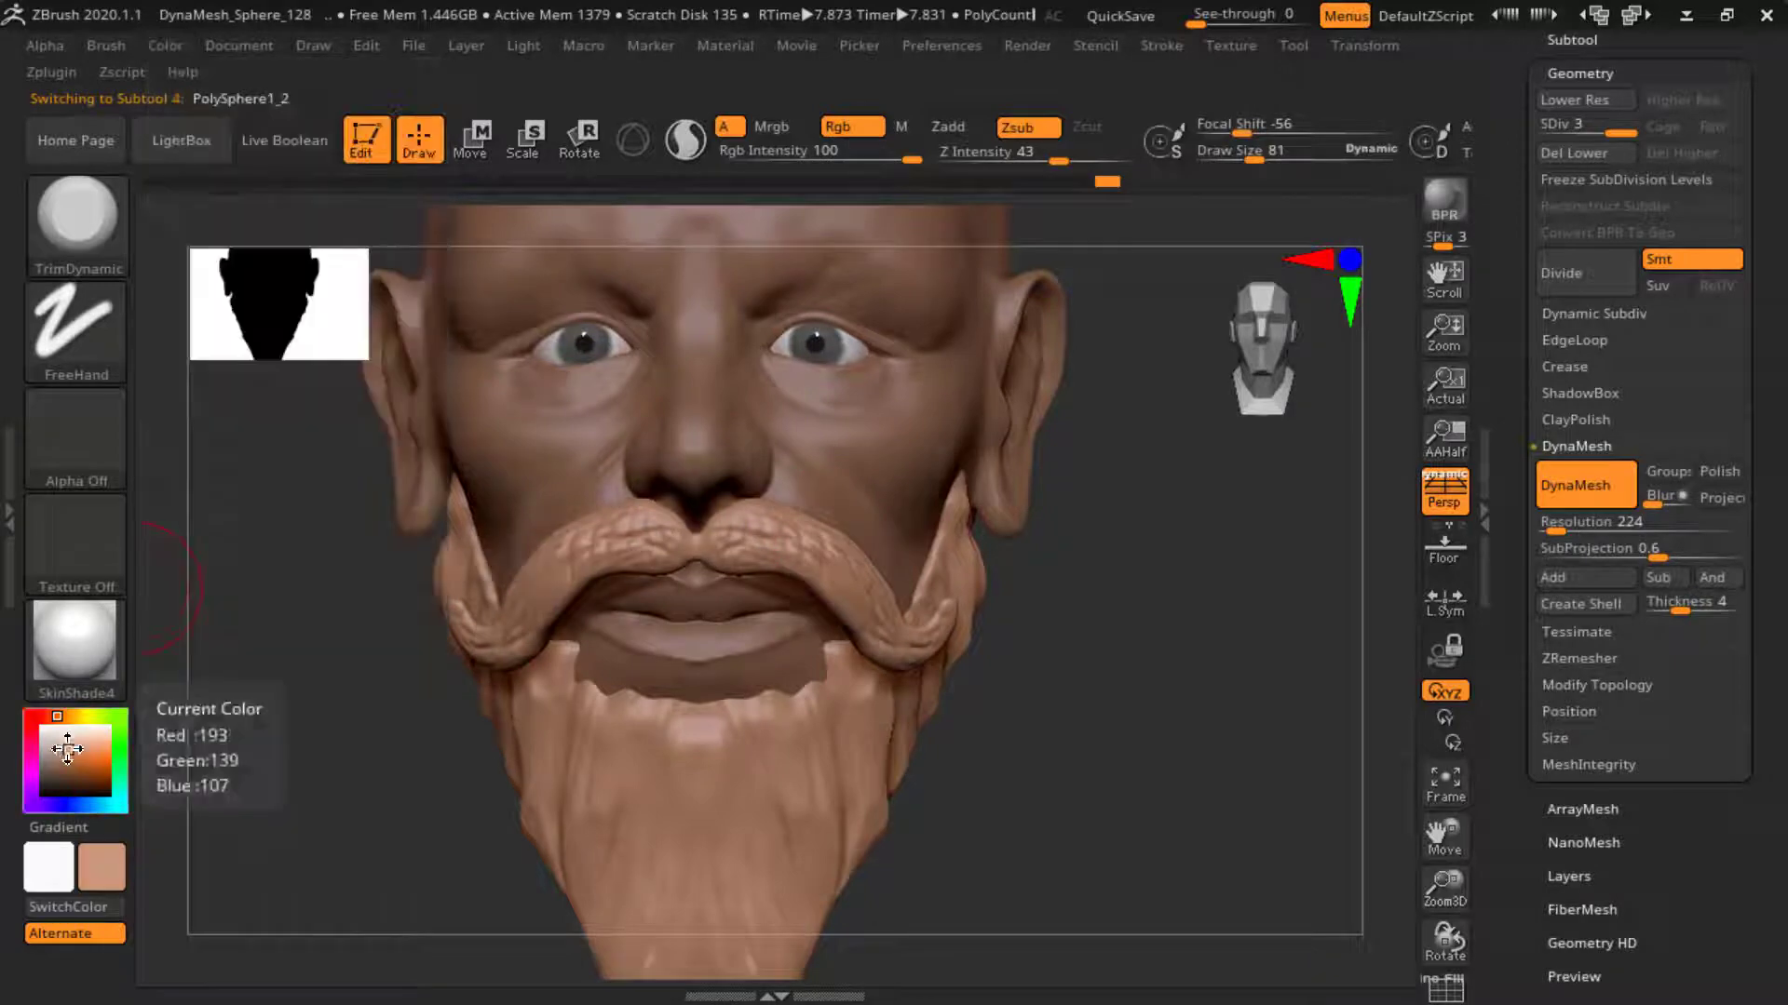
{"action": "left_click", "coordinate": [727, 419], "text": "alt"}
{"action": "left_click_drag", "start_coordinate": [68, 753], "coordinate": [63, 744]}
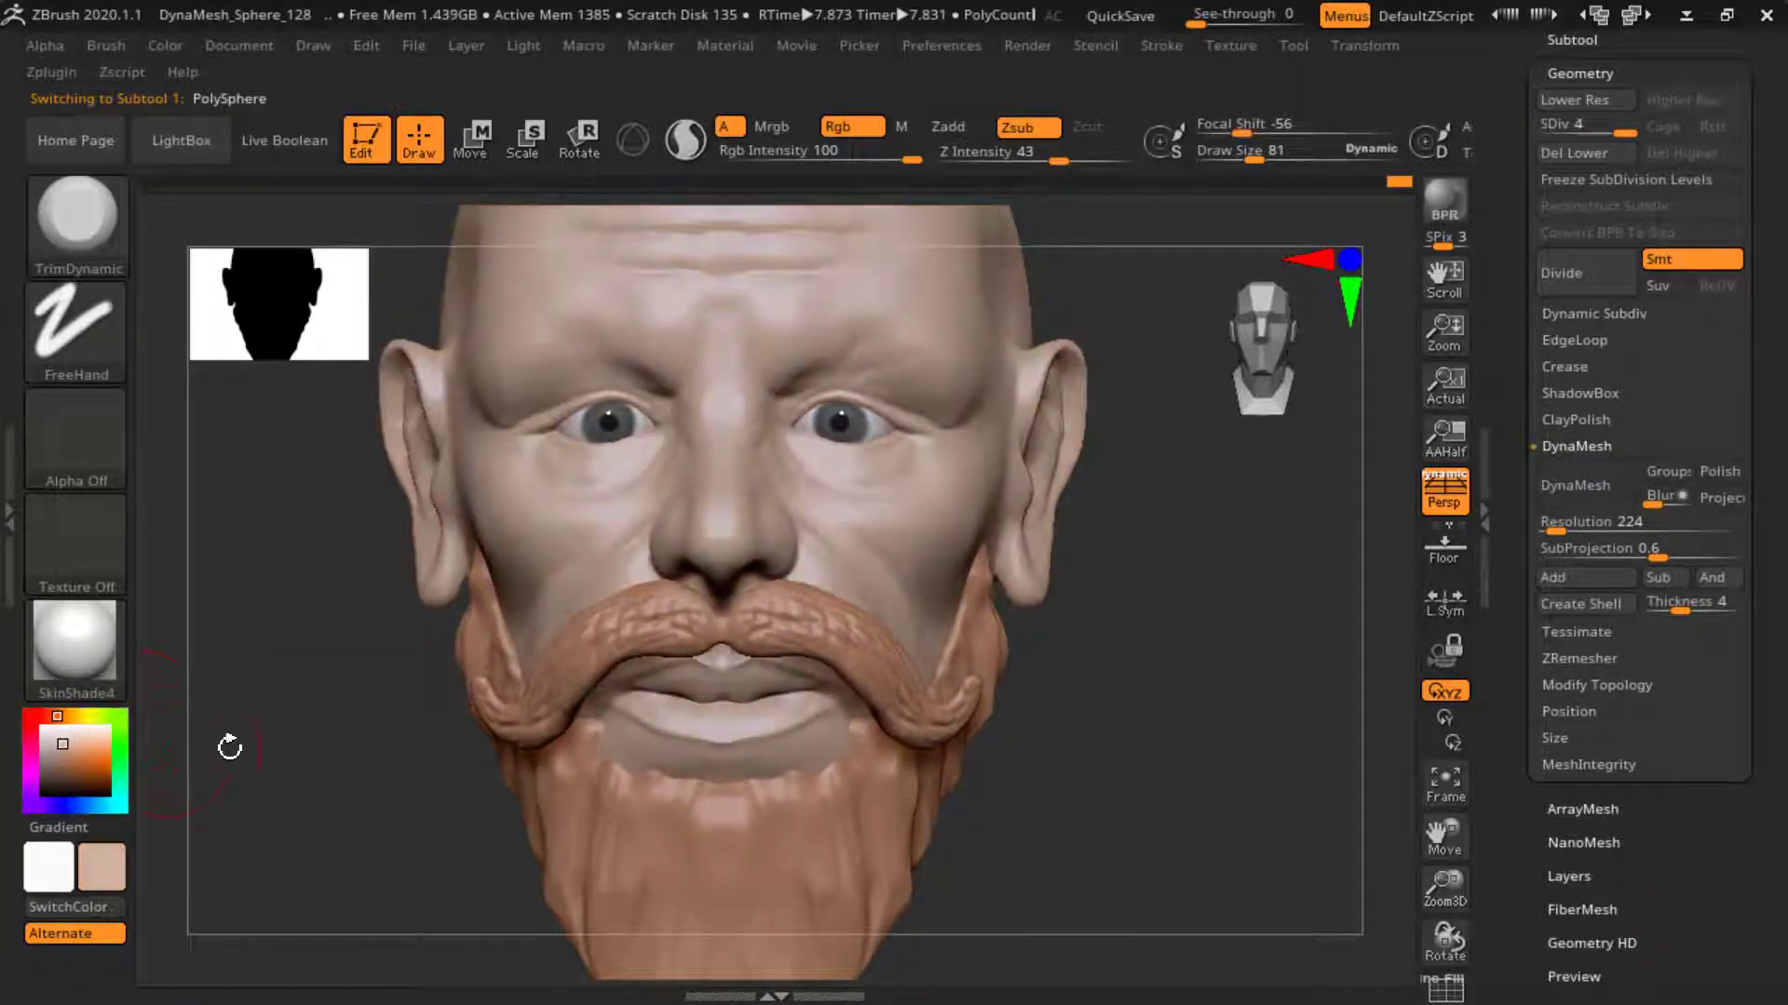
{"action": "left_click", "coordinate": [172, 45]}
{"action": "left_click_drag", "start_coordinate": [1071, 559], "coordinate": [1217, 617]}
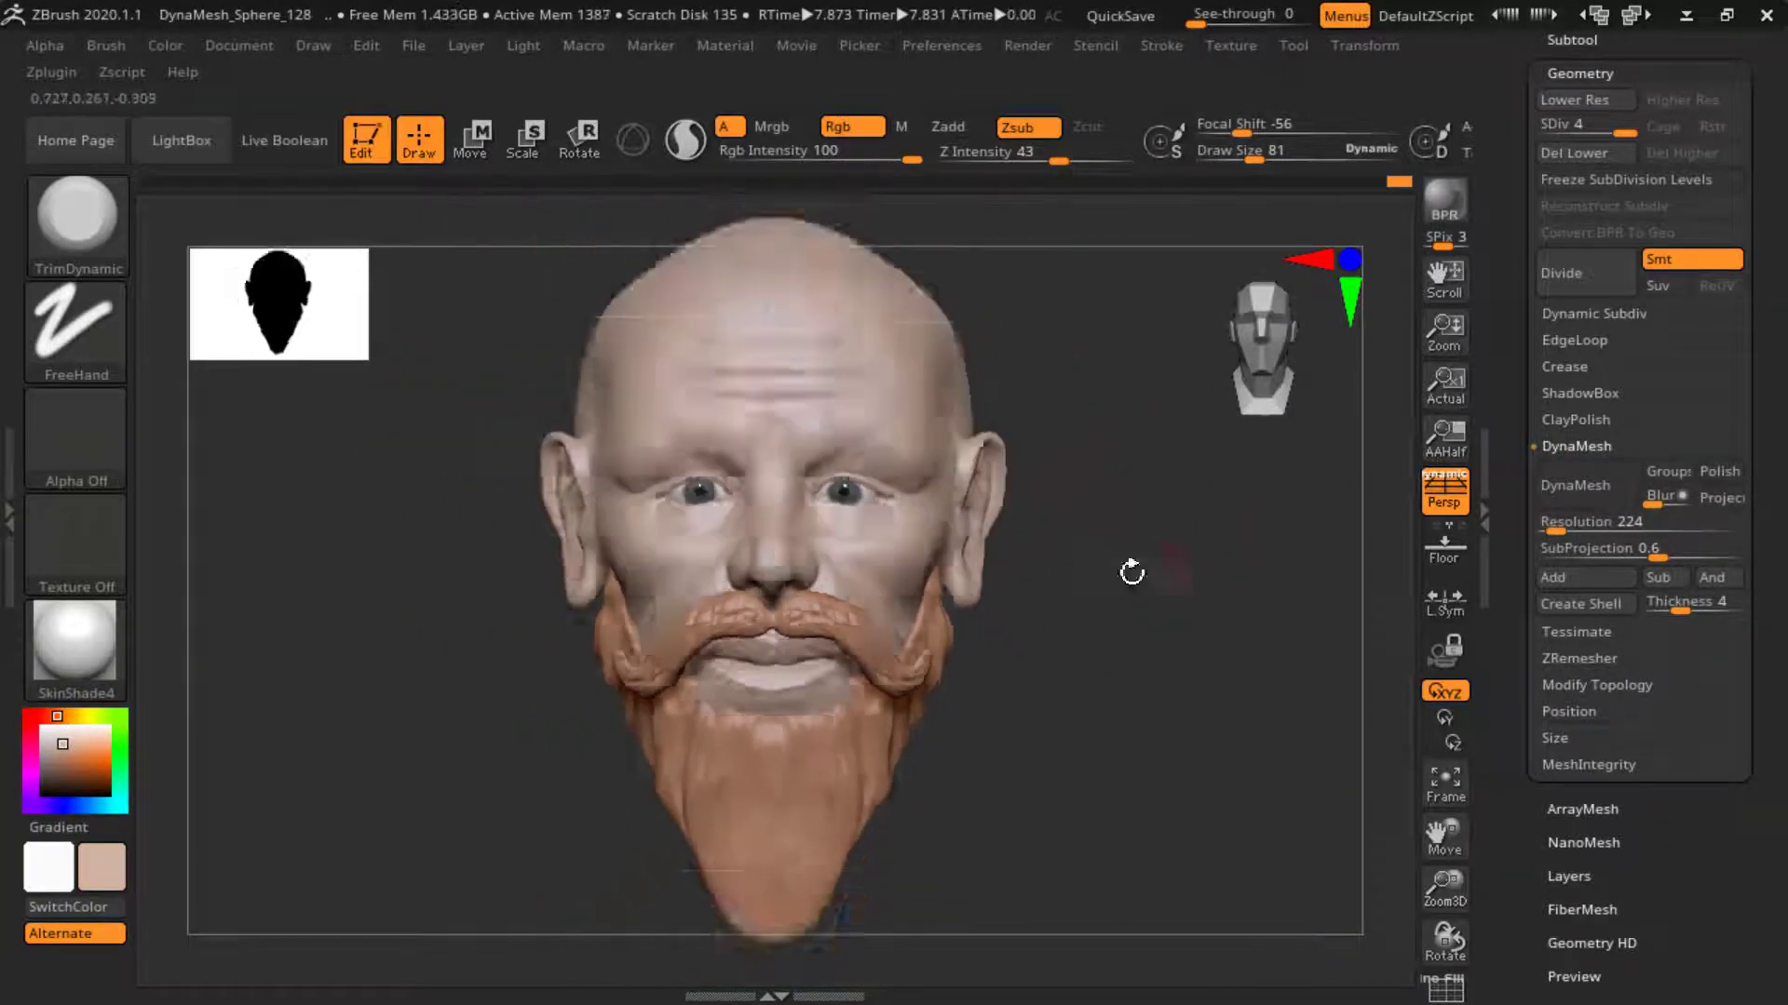
- Fill the beard with dark brown (R 124, G 94, B 76) and reselect the head with light beige
{"action": "left_click", "coordinate": [830, 790], "text": "alt"}
{"action": "left_click", "coordinate": [55, 768]}
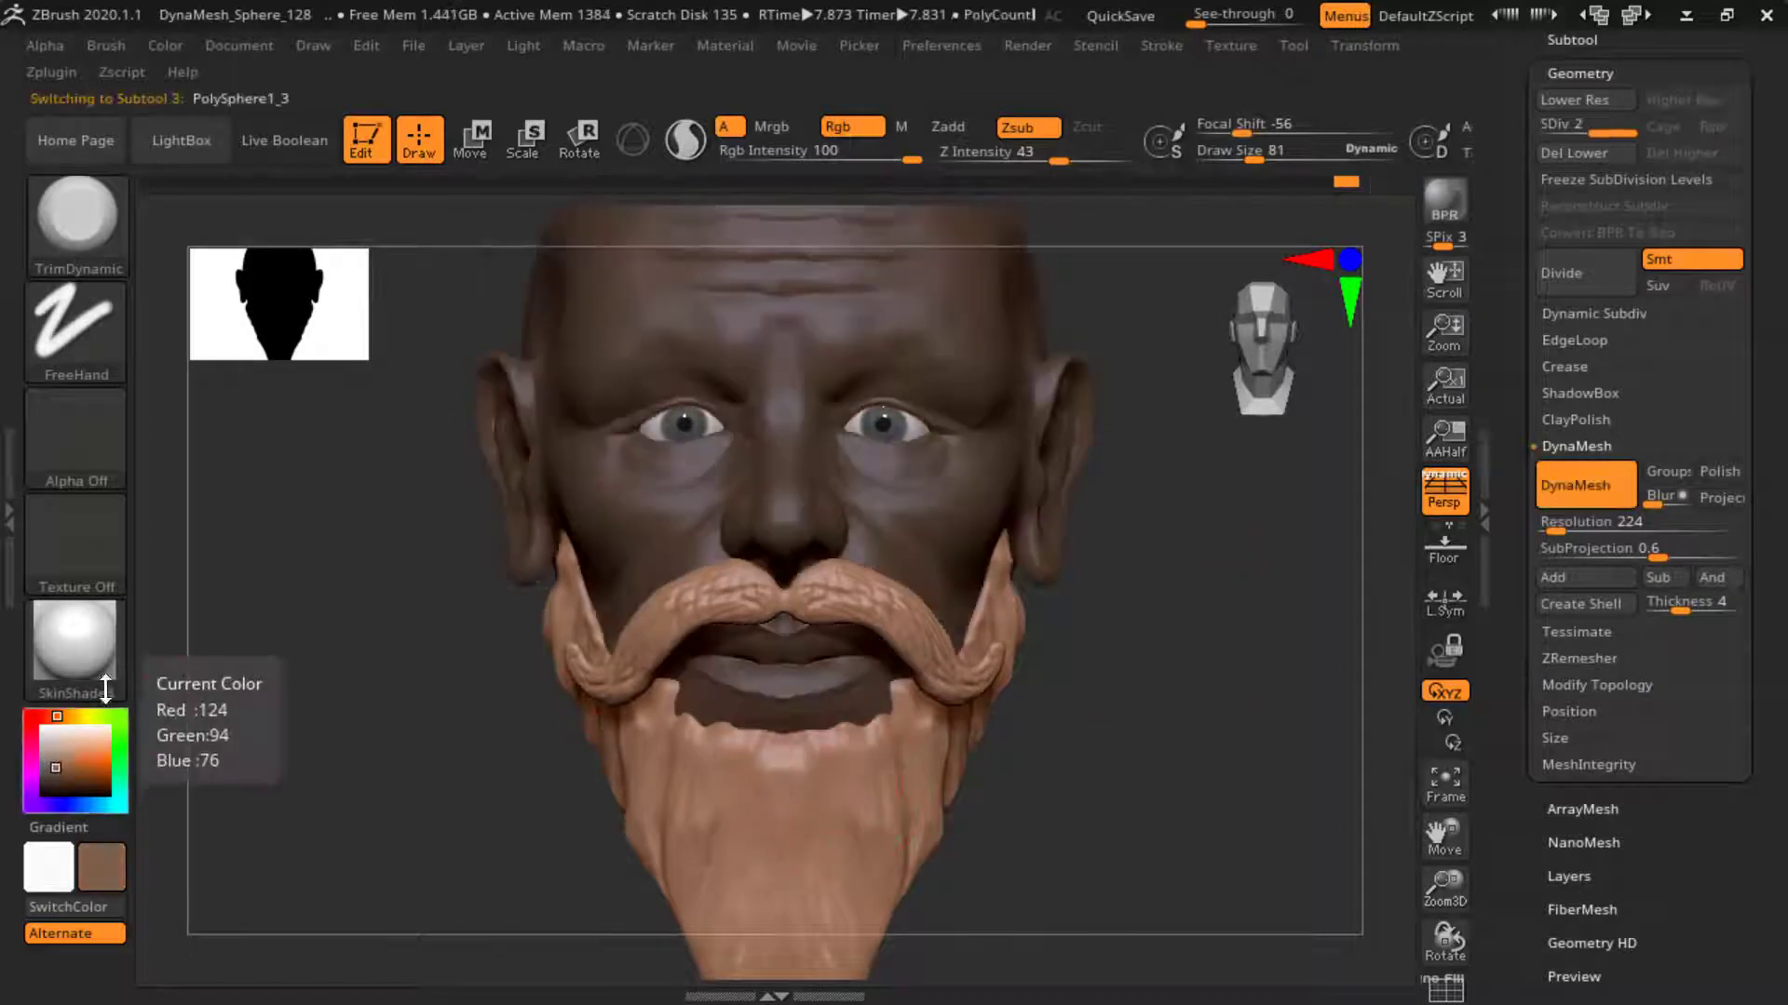
{"action": "left_click", "coordinate": [173, 44]}
{"action": "left_click", "coordinate": [172, 44]}
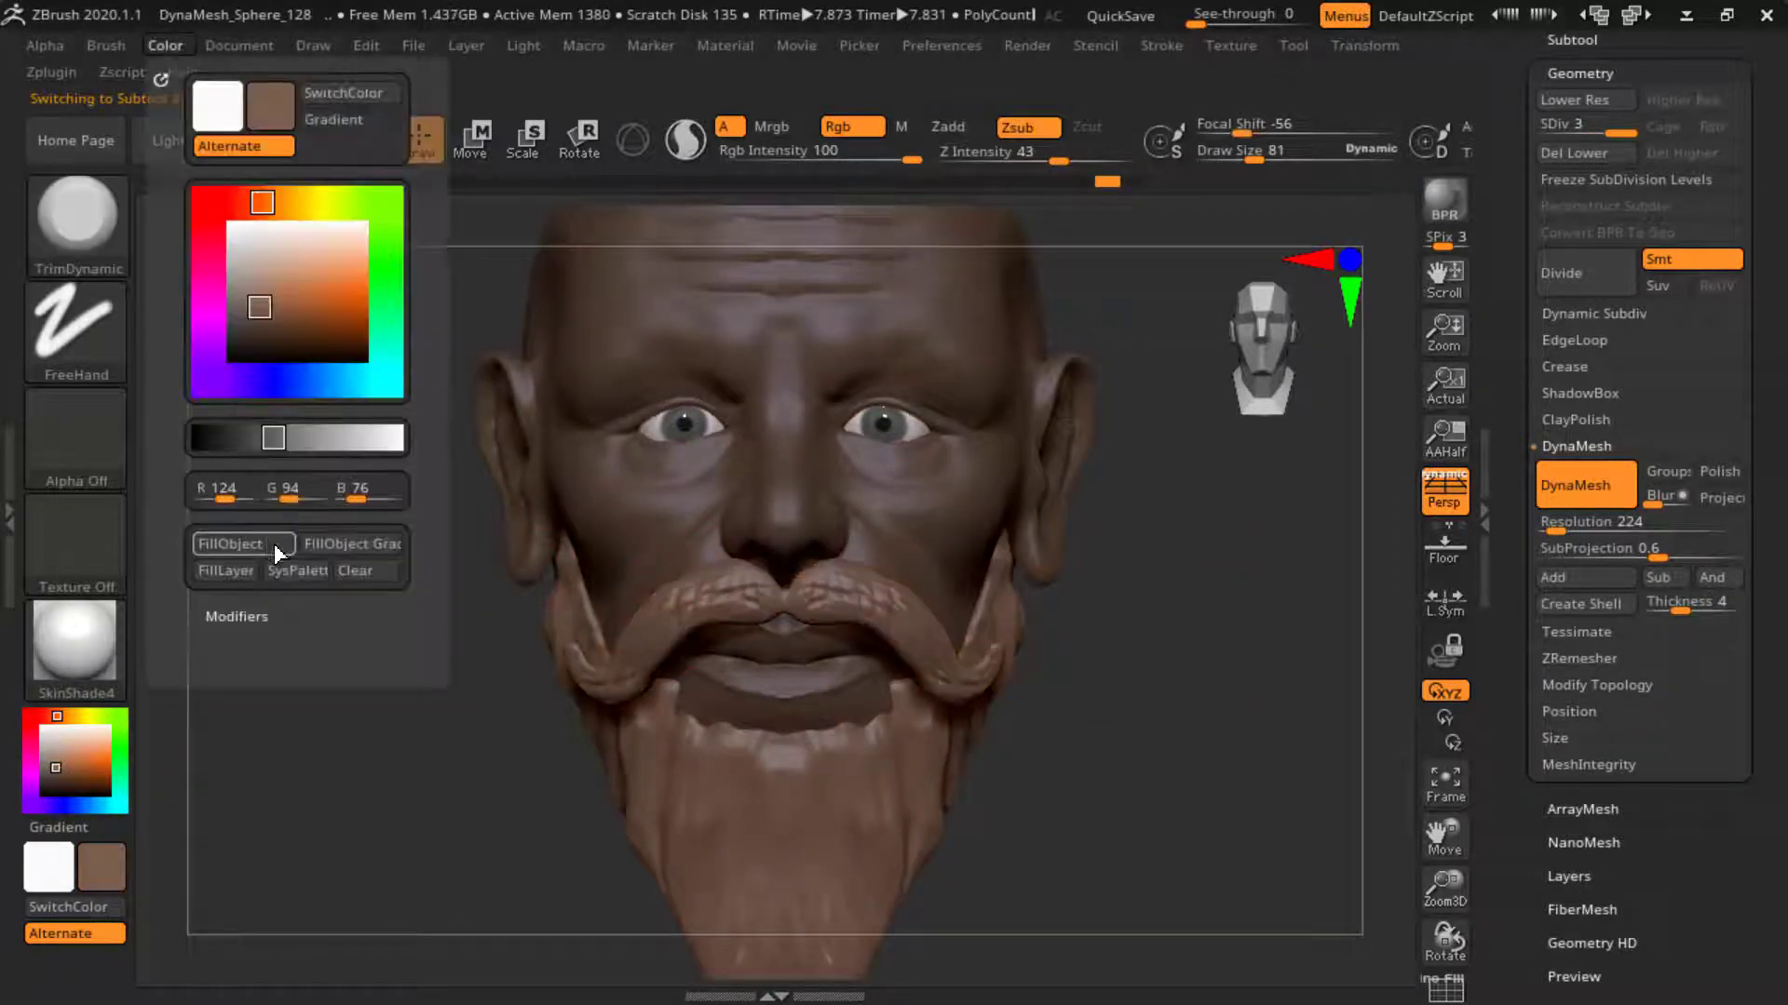
{"action": "left_click", "coordinate": [71, 742]}
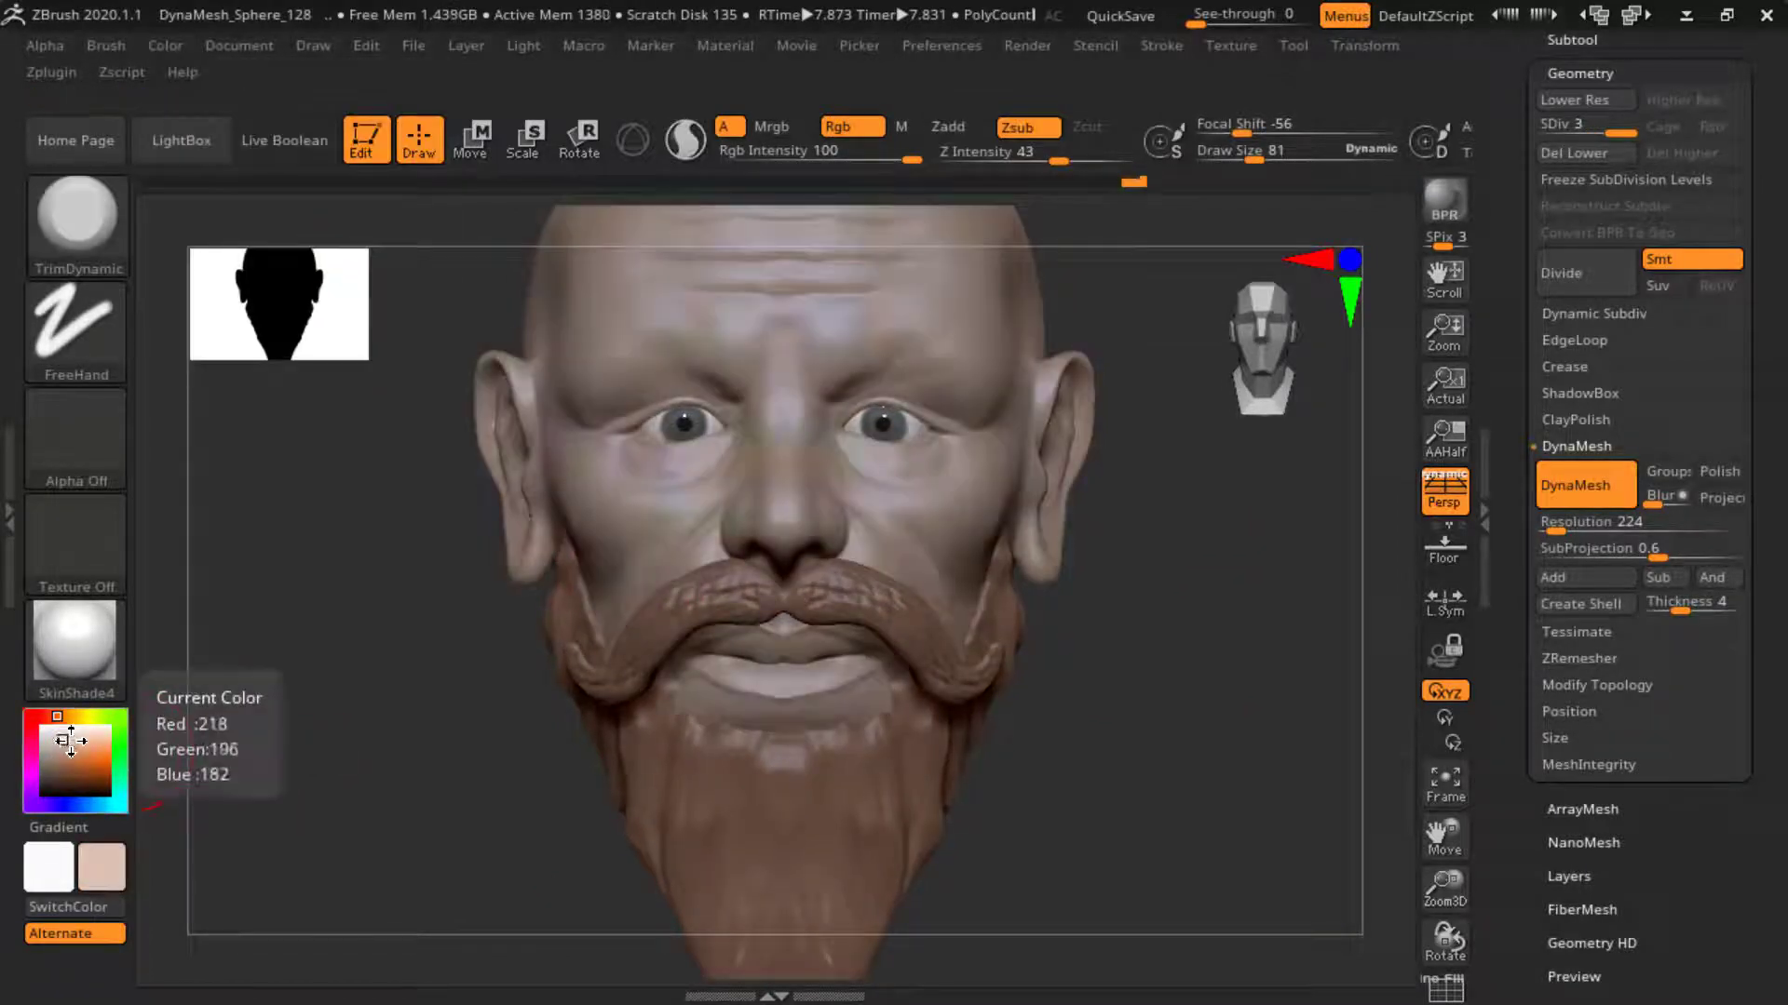
{"action": "left_click", "coordinate": [689, 318], "text": "alt"}
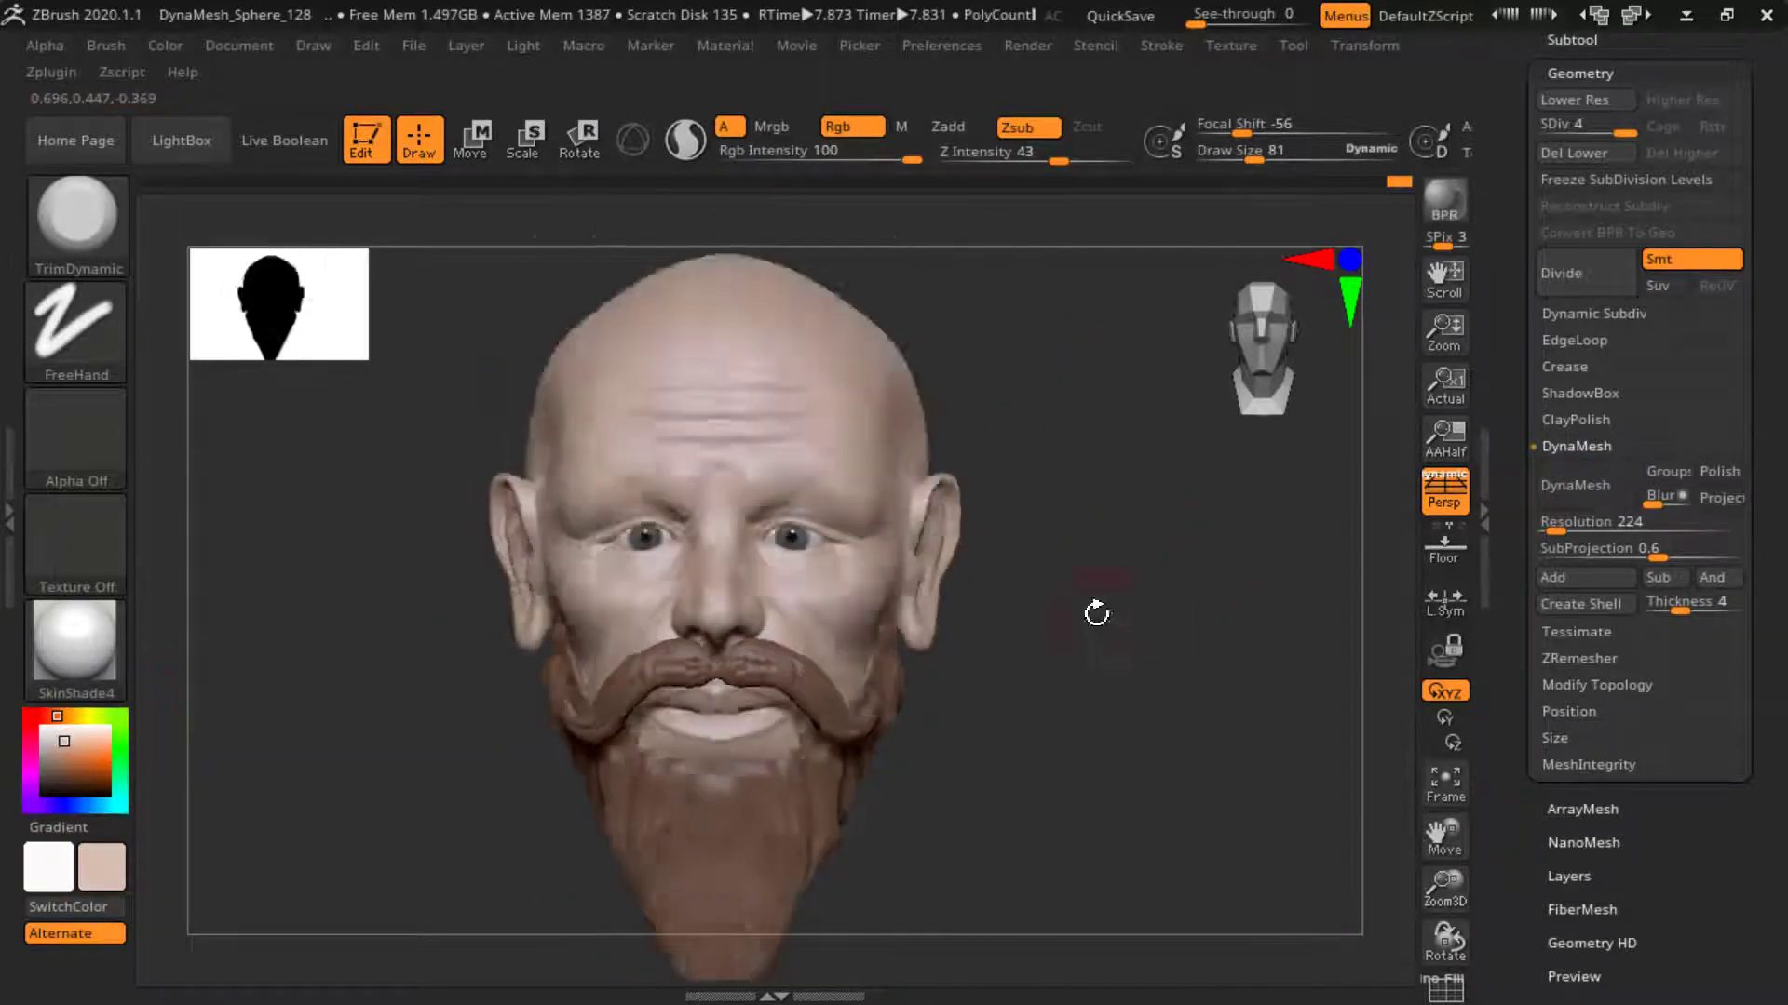
{"action": "left_click", "coordinate": [1559, 205]}
- Paint warmer salmon tones on the face with the Standard brush
{"action": "key", "text": "b"}
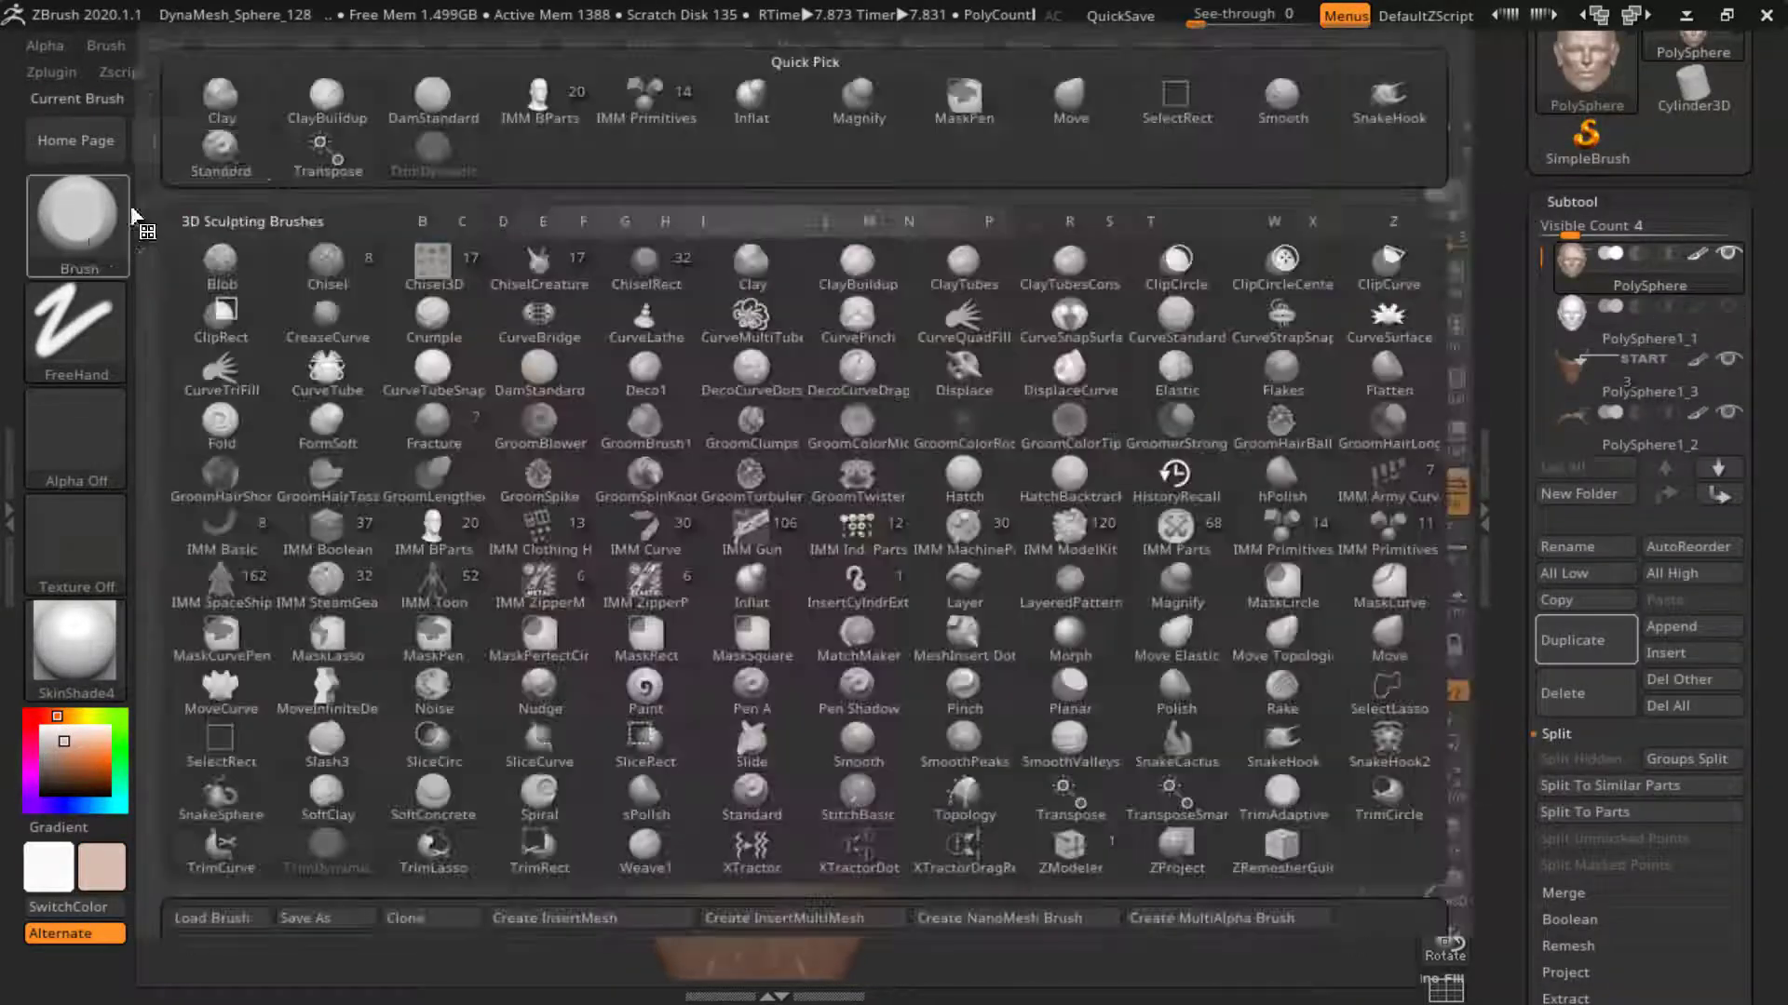
{"action": "key", "text": "s"}
{"action": "key", "text": "t"}
{"action": "left_click_drag", "start_coordinate": [48, 717], "coordinate": [88, 752]}
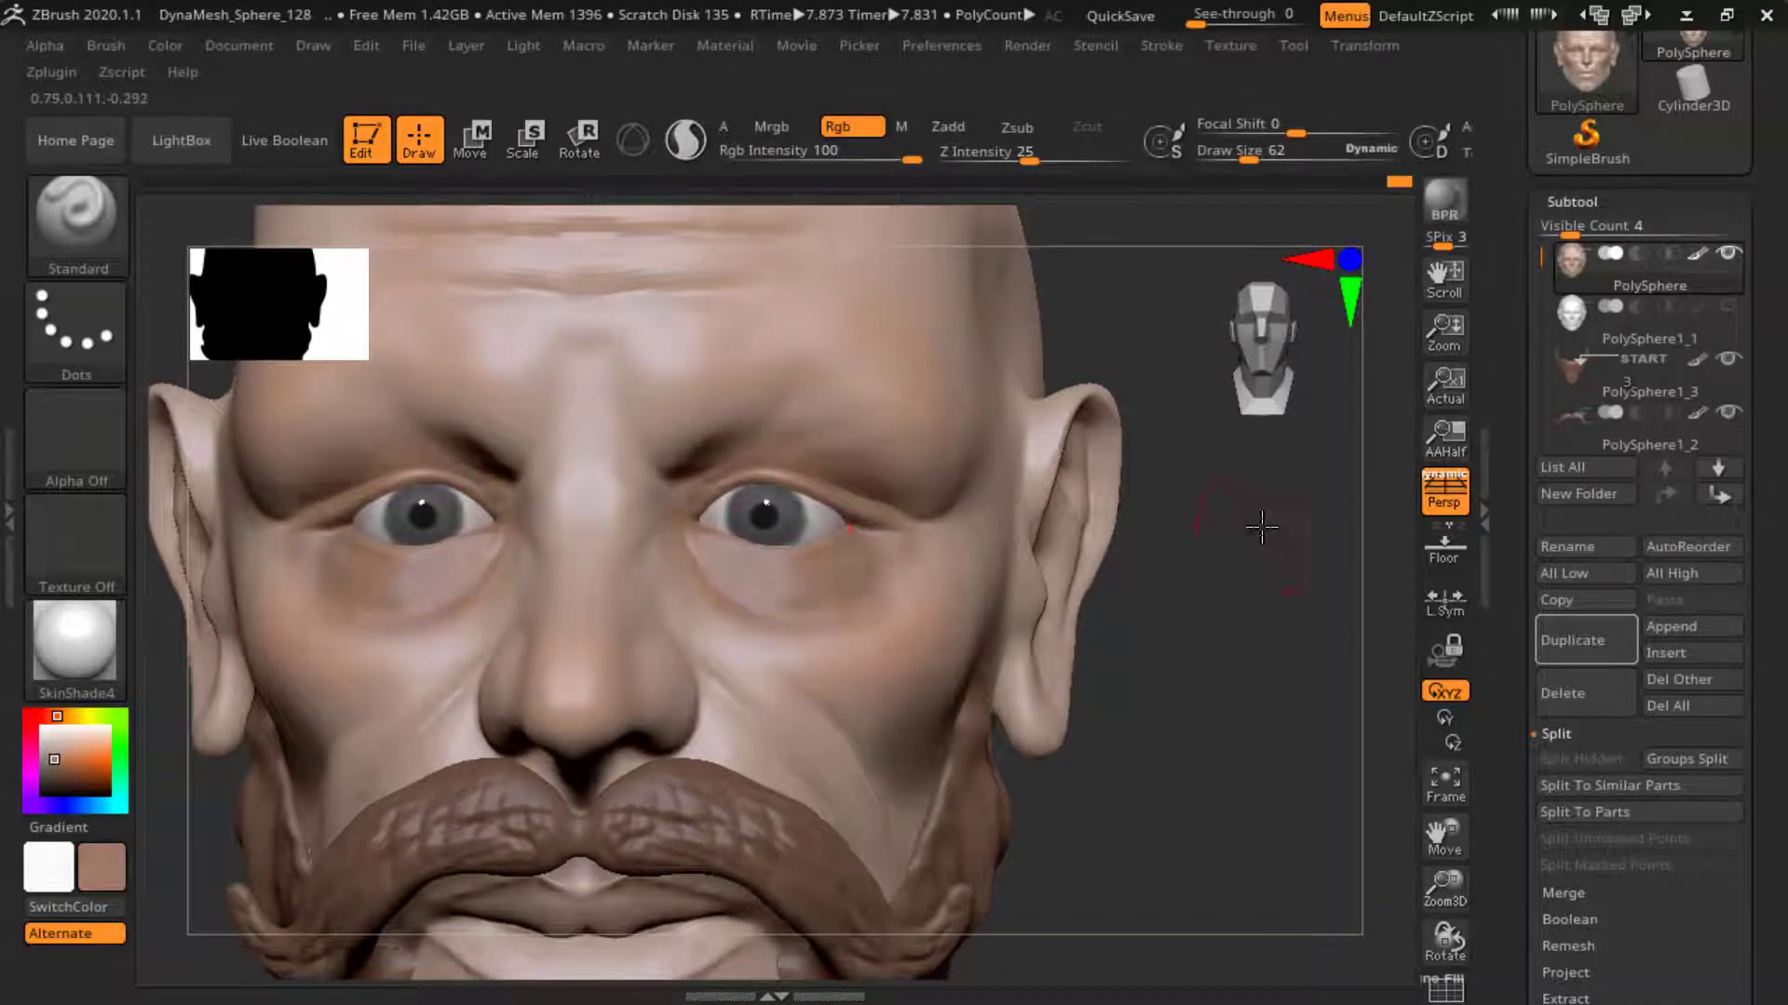
{"action": "left_click_drag", "start_coordinate": [1260, 528], "coordinate": [1121, 410], "text": "alt"}
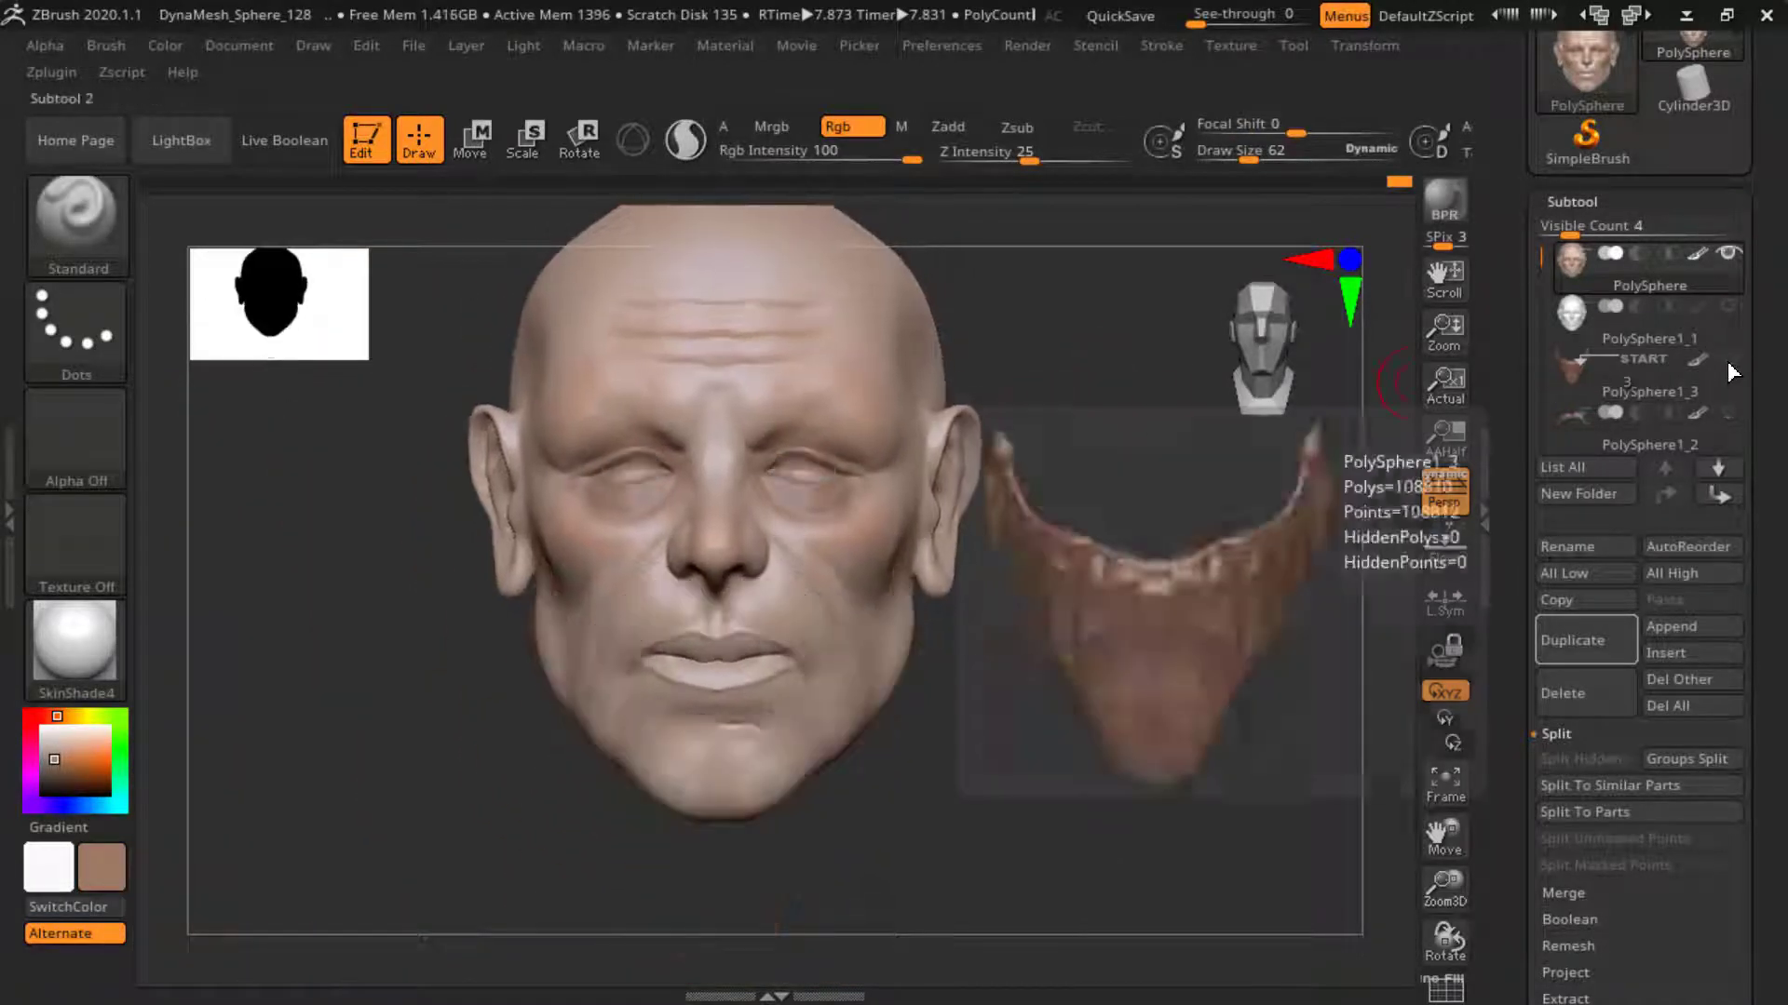
- Make the eyes, mustache and beard subtools visible again and recentre the head
{"action": "left_click_drag", "start_coordinate": [1544, 256], "coordinate": [1544, 317]}
{"action": "left_click", "coordinate": [1729, 359]}
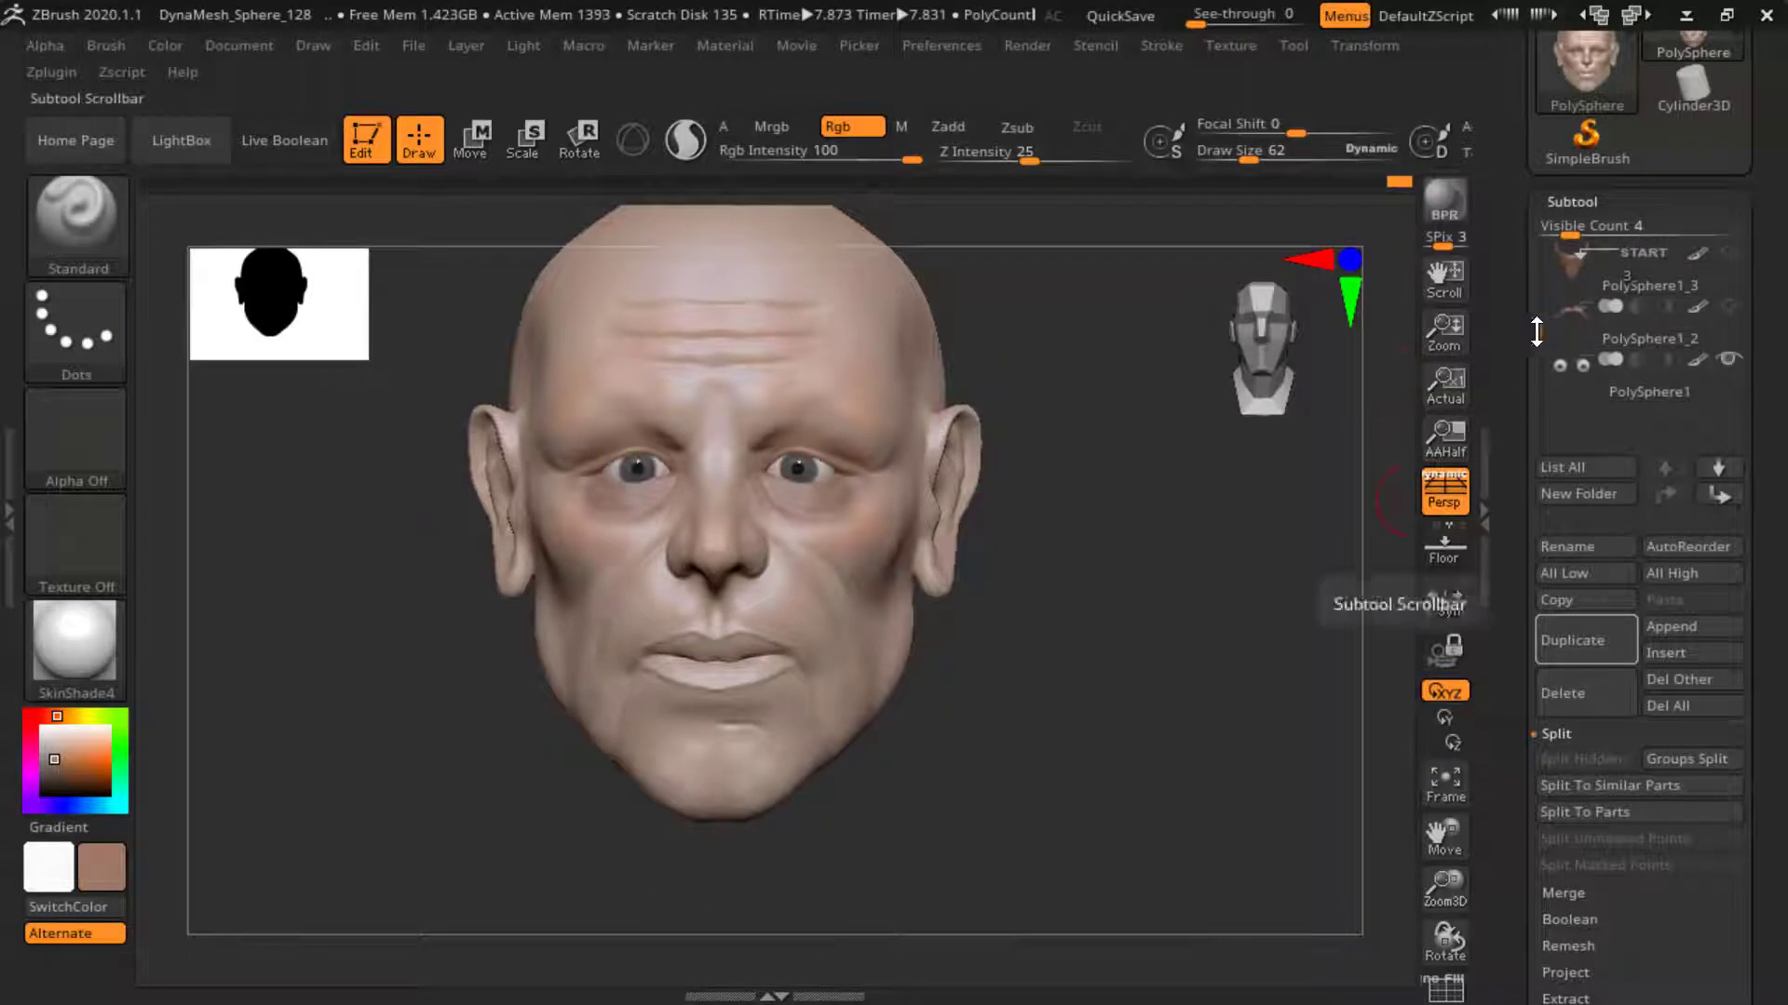
{"action": "left_click", "coordinate": [1729, 306]}
{"action": "left_click", "coordinate": [1729, 252]}
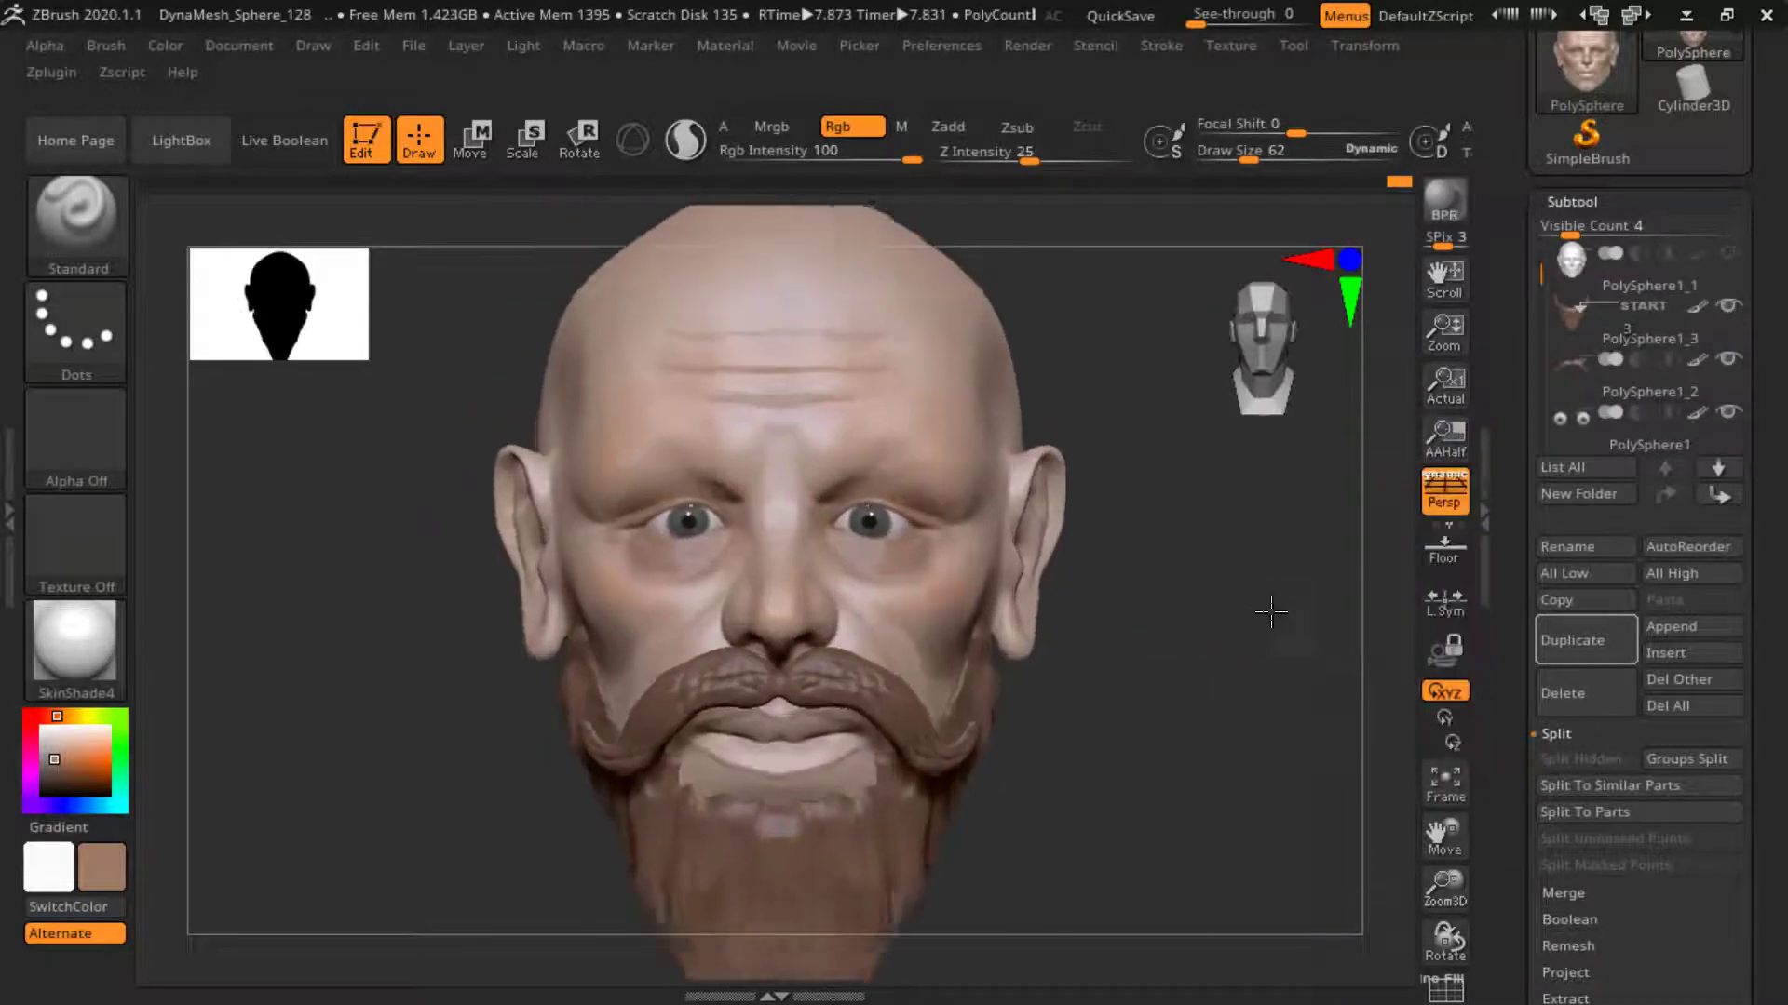
{"action": "left_click_drag", "start_coordinate": [1269, 618], "coordinate": [1438, 402], "text": "alt"}
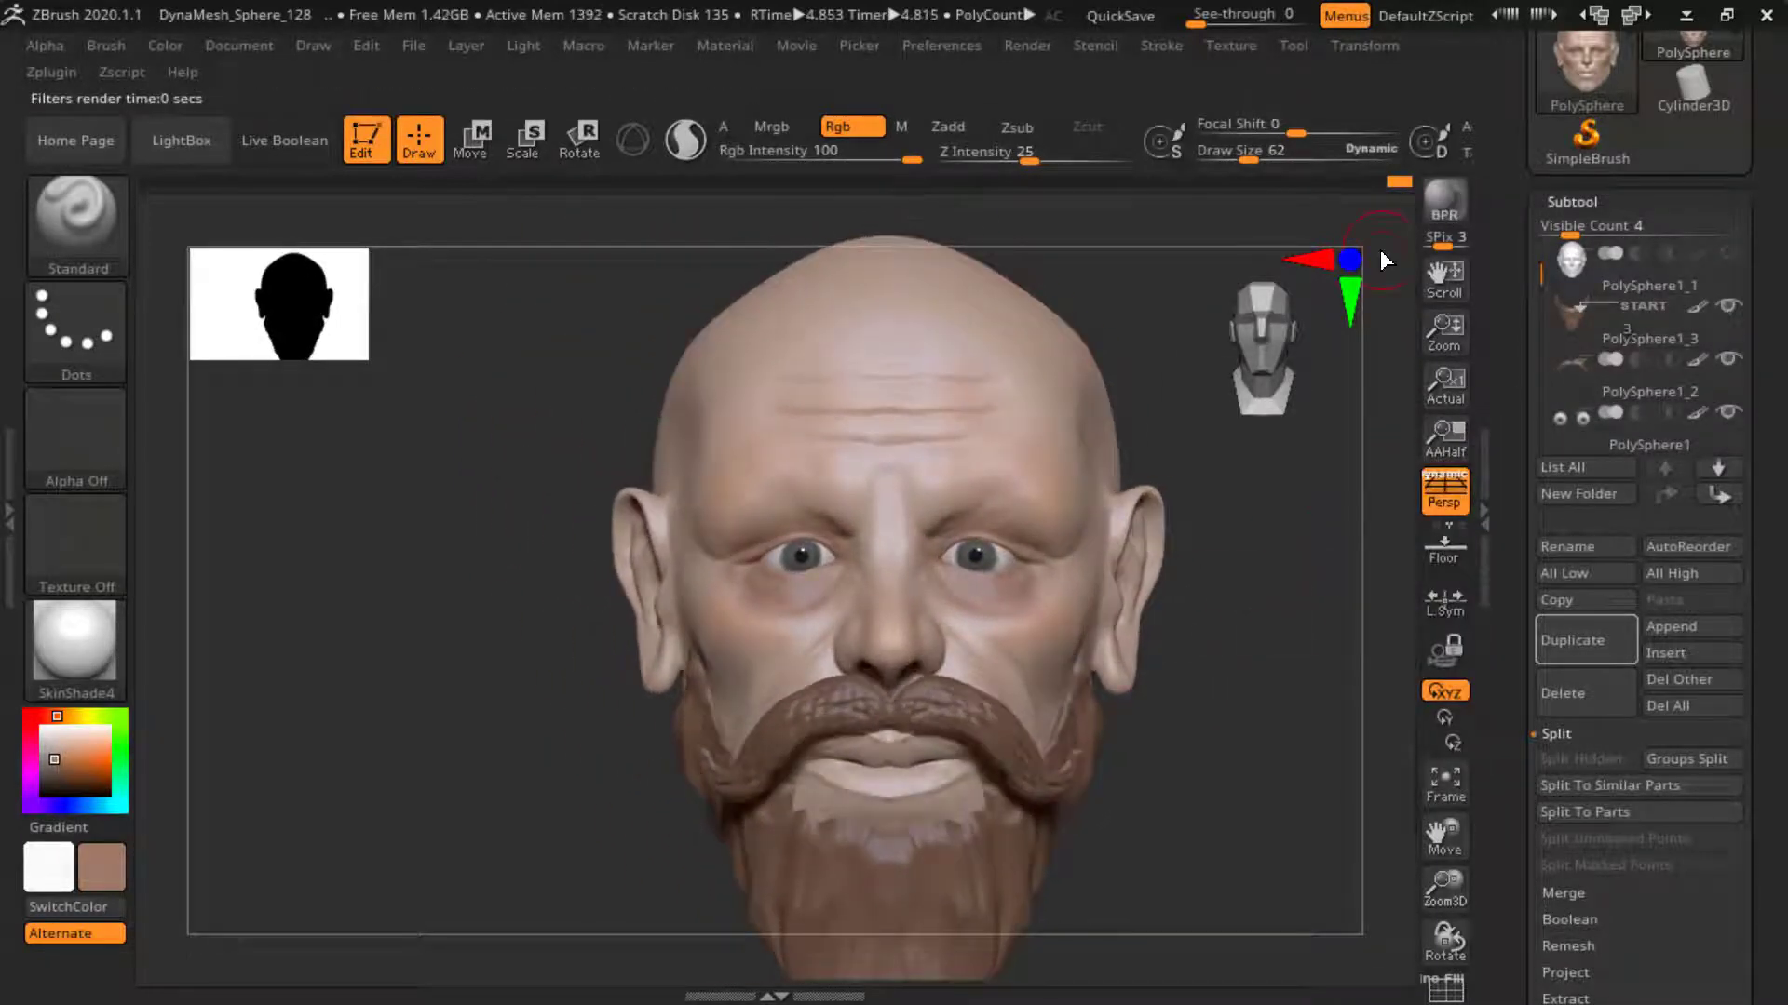
- Export the current render as a PNG image
{"action": "left_click", "coordinate": [239, 46]}
{"action": "left_click", "coordinate": [307, 130]}
{"action": "left_click", "coordinate": [596, 567]}
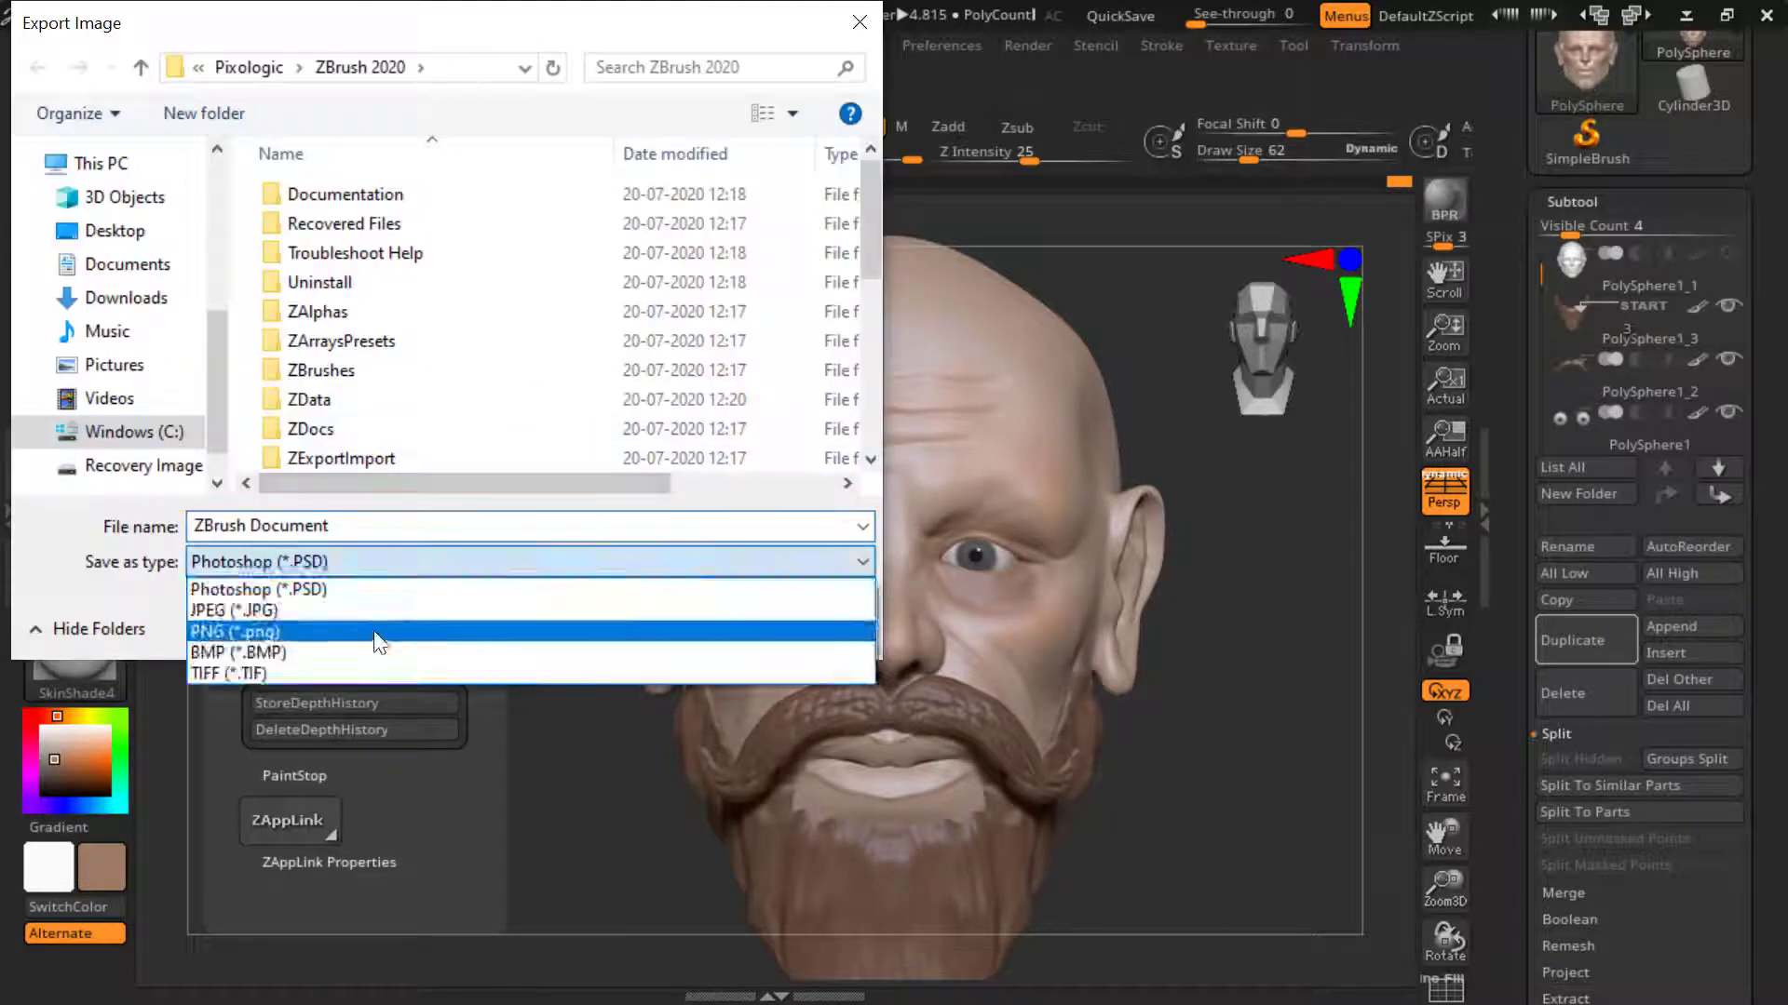
{"action": "left_click", "coordinate": [320, 632]}
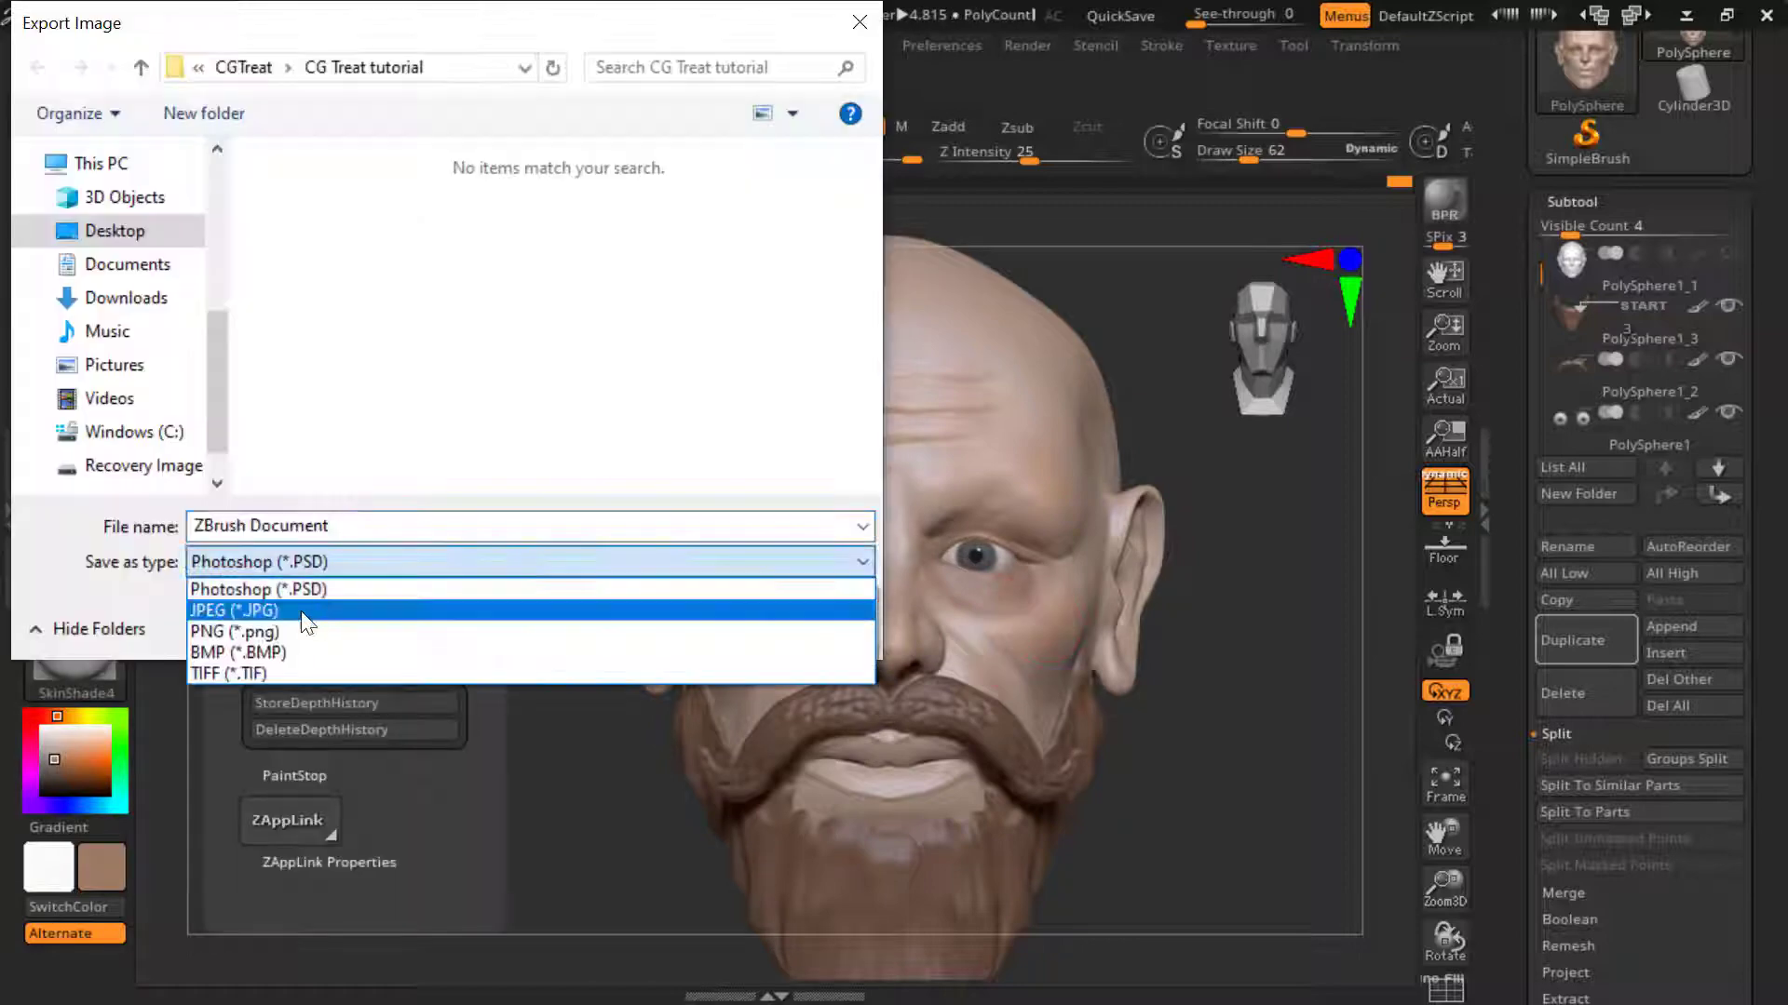
{"action": "left_click", "coordinate": [302, 614]}
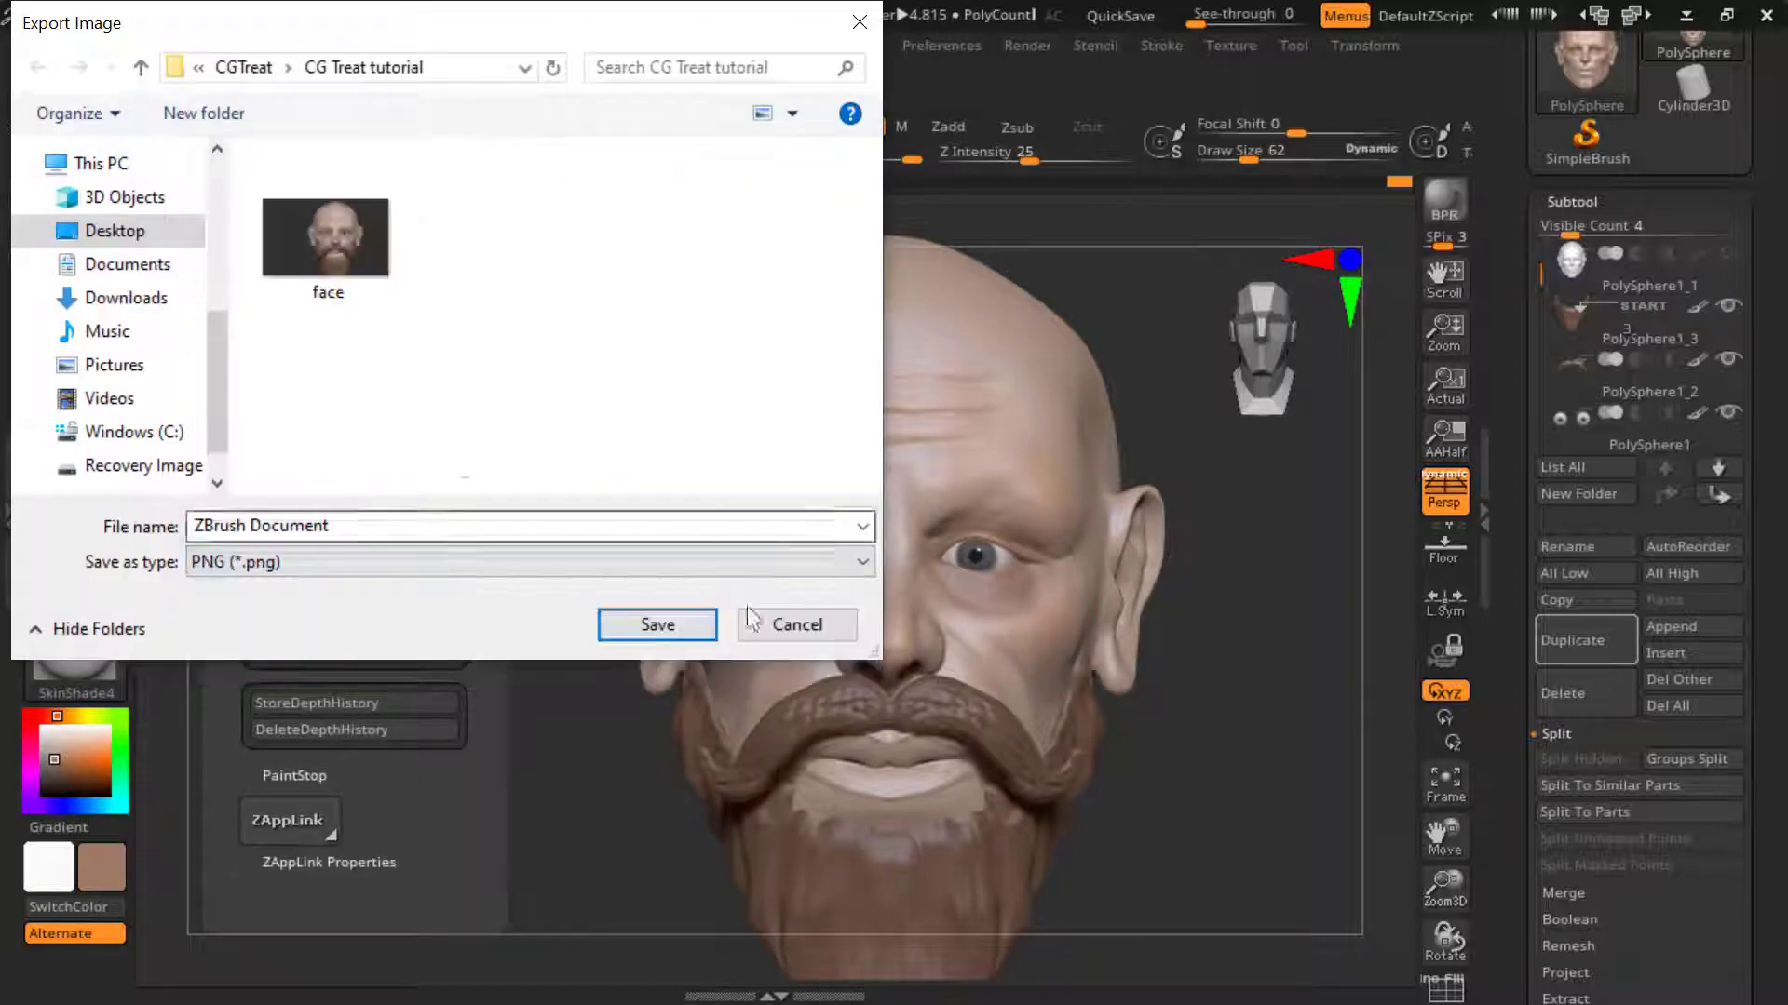
{"action": "left_click", "coordinate": [651, 623]}
- Rotate the head to a frontal view and export it as another PNG
{"action": "left_click_drag", "start_coordinate": [1157, 819], "coordinate": [1180, 705]}
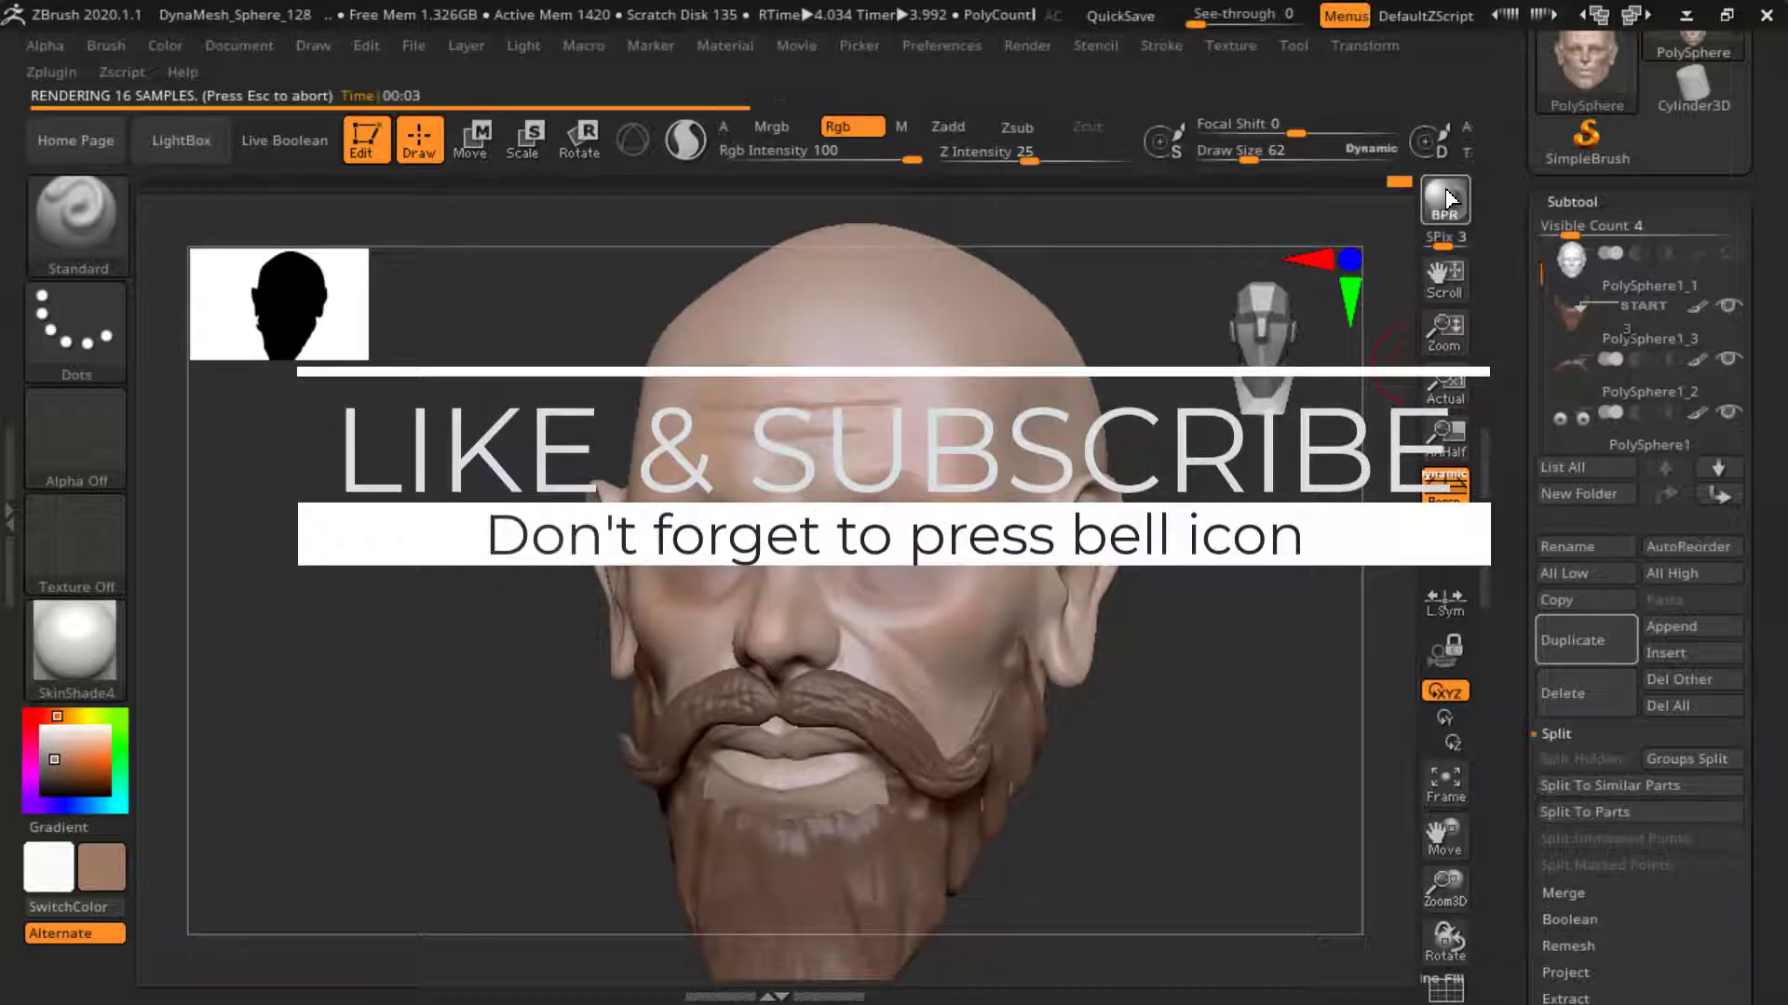
{"action": "left_click", "coordinate": [238, 46]}
{"action": "left_click", "coordinate": [443, 211]}
{"action": "left_click", "coordinate": [530, 561]}
{"action": "left_click", "coordinate": [280, 622]}
{"action": "key", "text": "Return"}
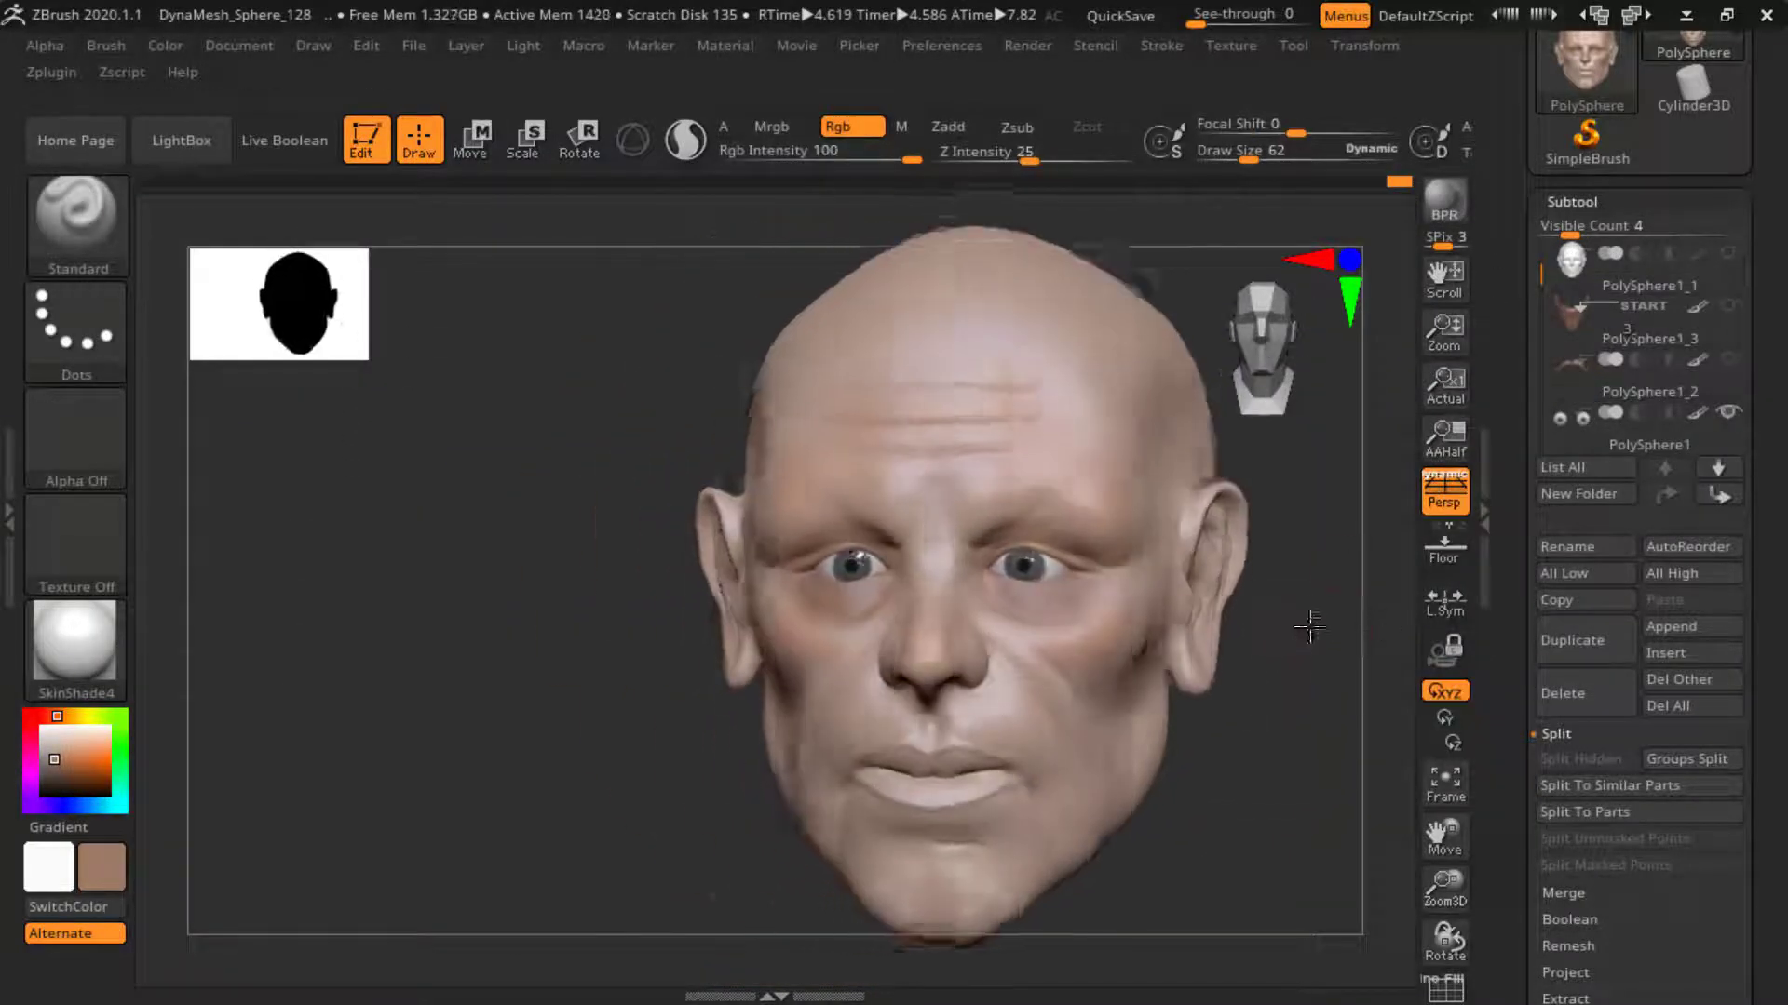
- Export a third image as a JPEG with '3' in its name, then BPR-render the head again
{"action": "left_click", "coordinate": [239, 45]}
{"action": "left_click", "coordinate": [416, 206]}
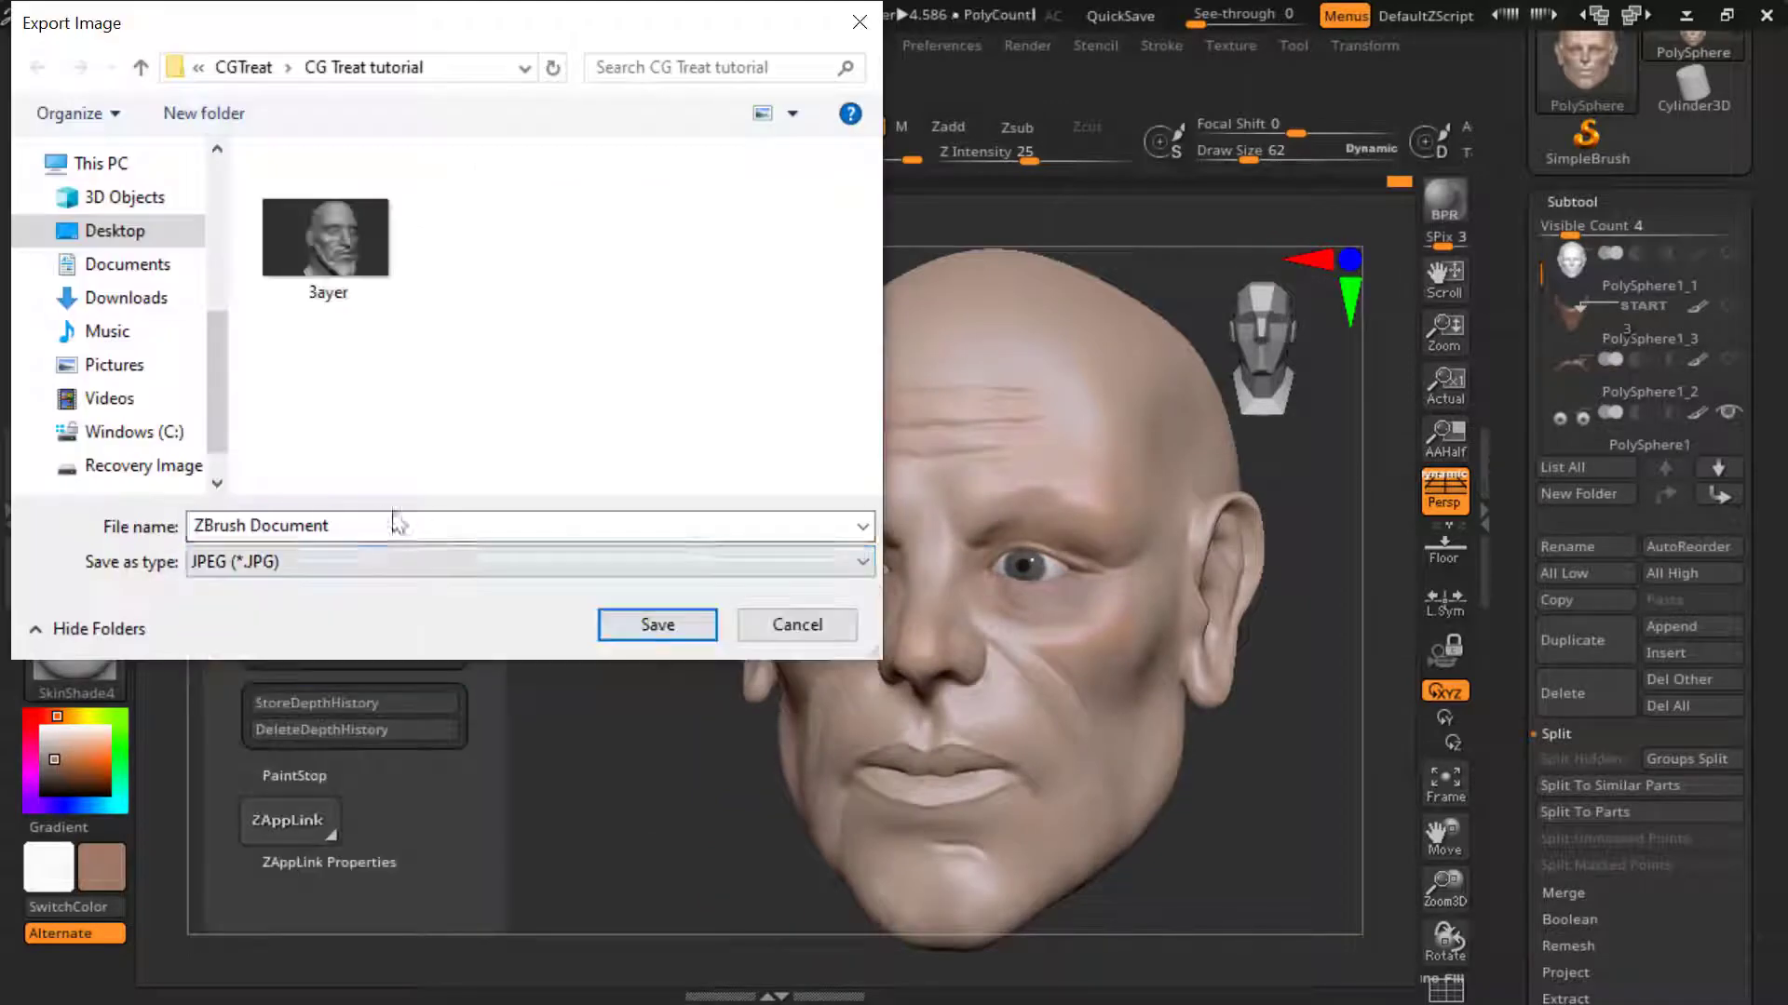
{"action": "left_click", "coordinate": [466, 562]}
{"action": "left_click", "coordinate": [298, 622]}
{"action": "left_click", "coordinate": [372, 524]}
{"action": "type", "text": "3"}
{"action": "key", "text": "Return"}
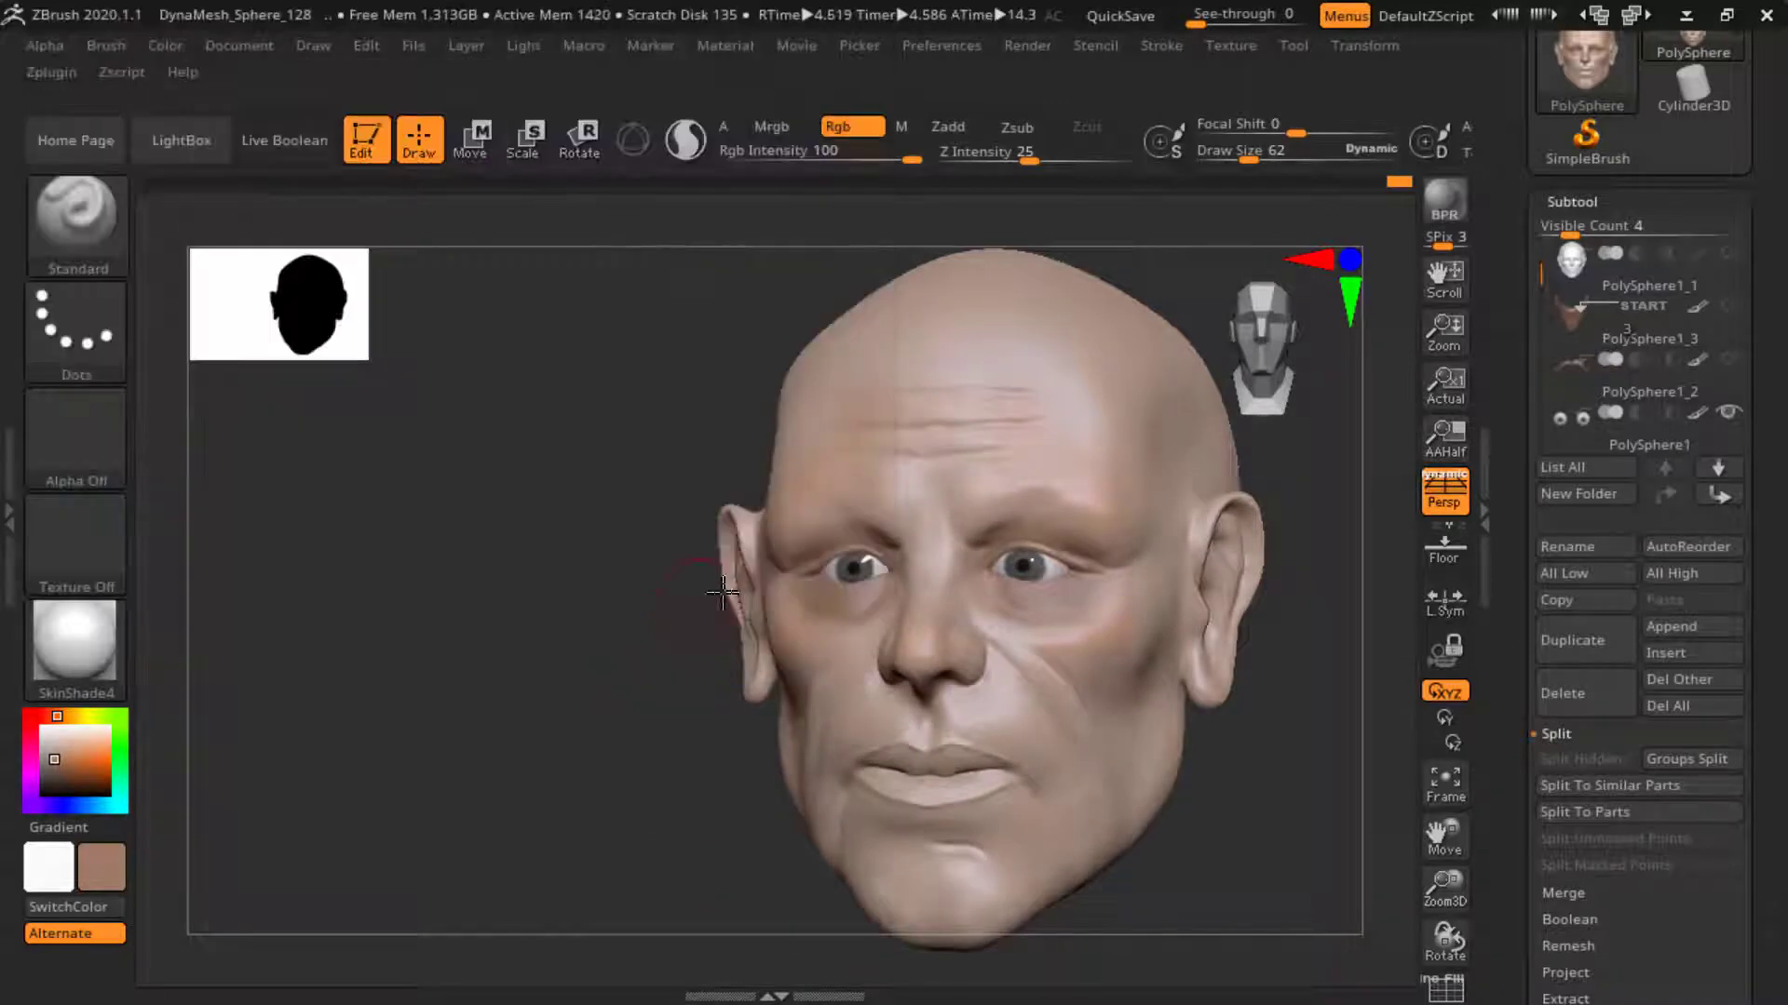
{"action": "left_click", "coordinate": [1444, 200]}
{"action": "left_click", "coordinate": [239, 46]}
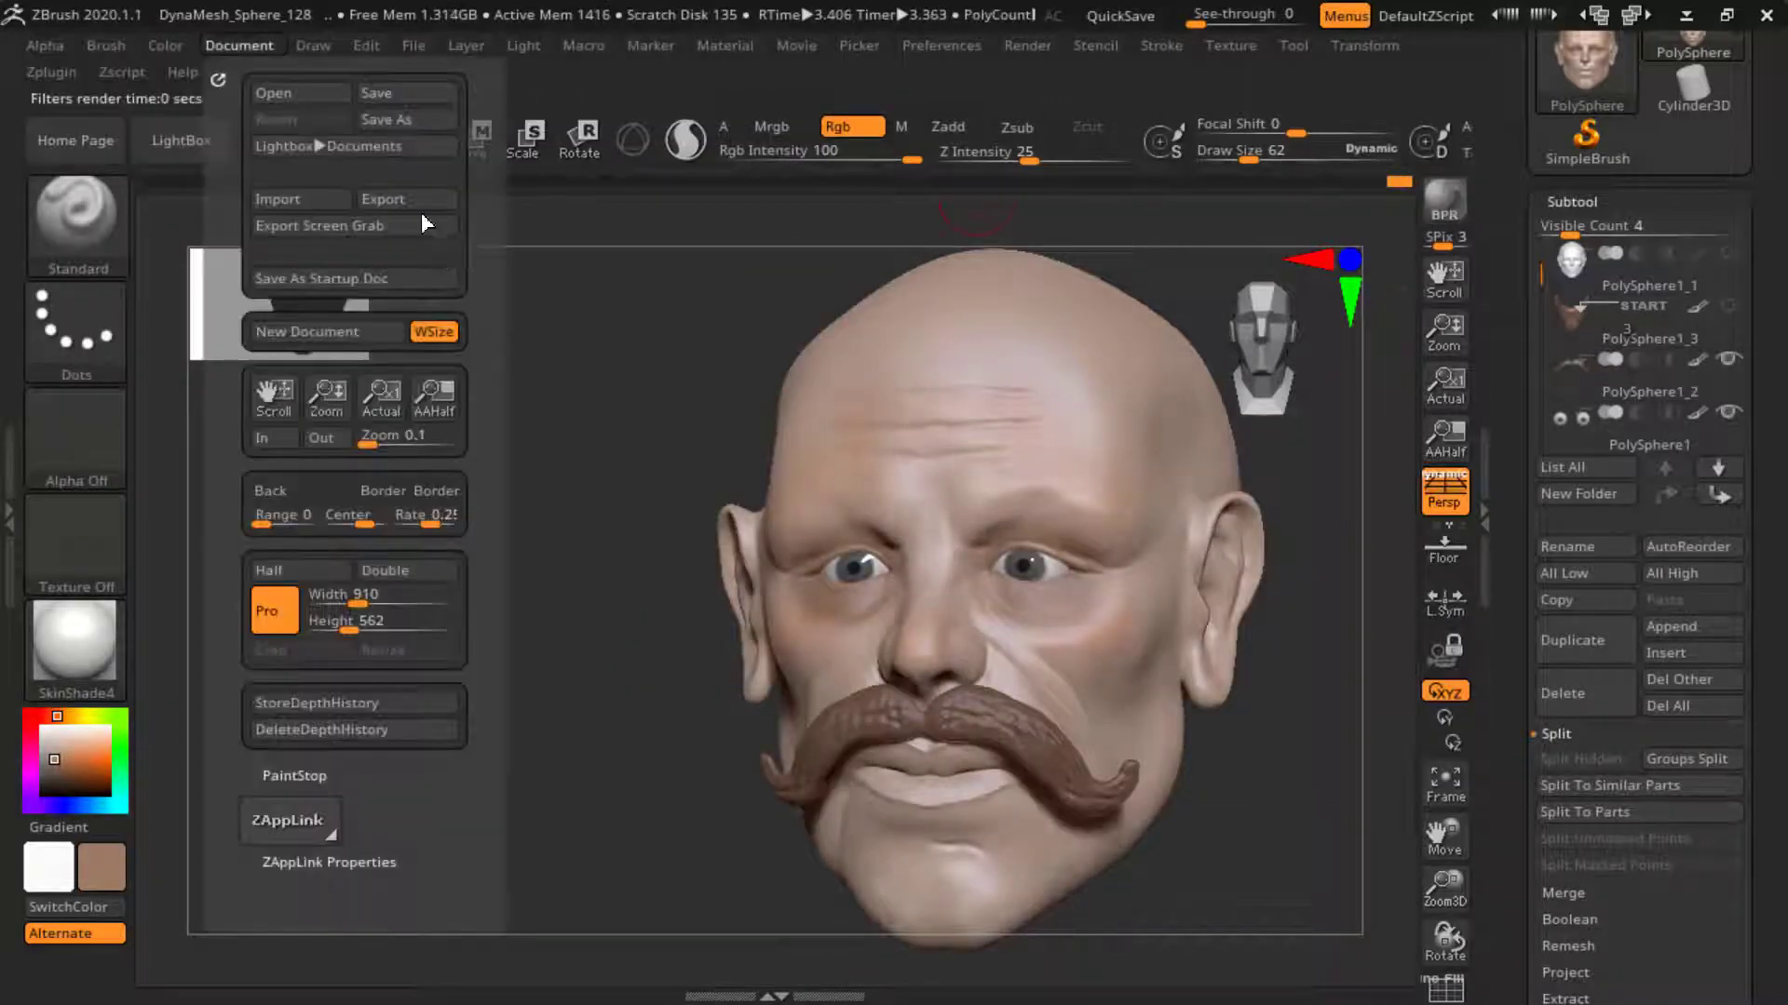